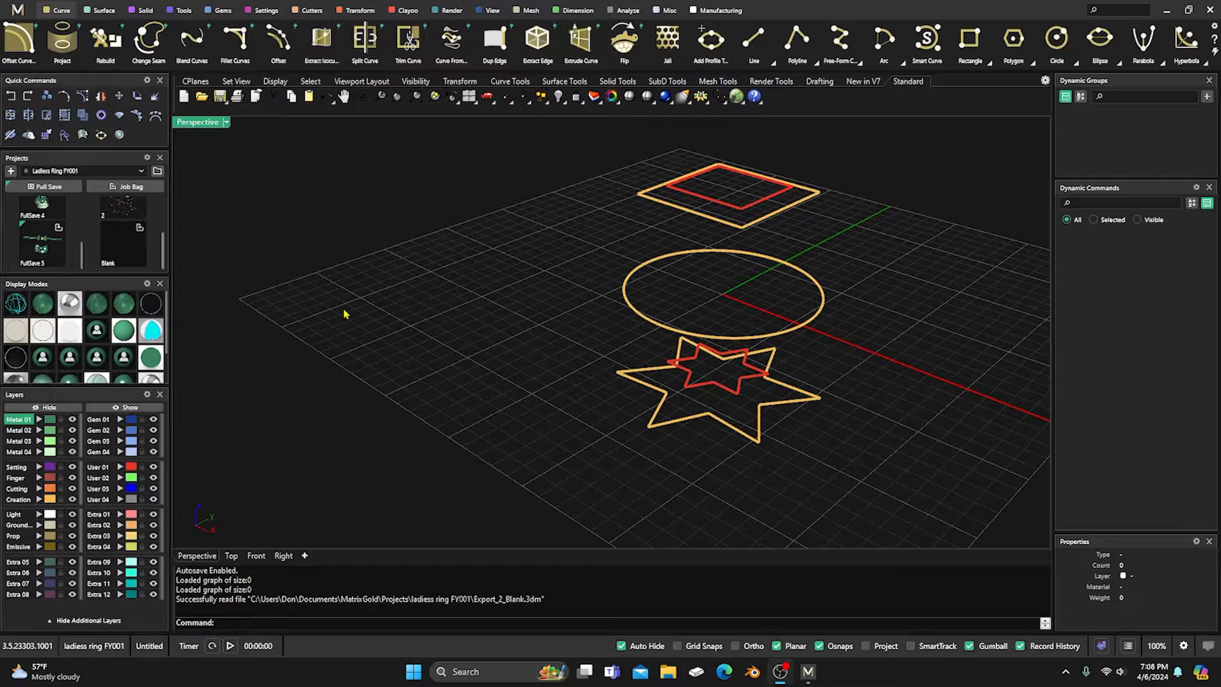
right_click_drag(385, 265, 502, 302)
mouse_move(545, 352)
right_mouse_down()
mouse_move(577, 315)
mouse_move(594, 316)
mouse_move(564, 350)
right_mouse_up()
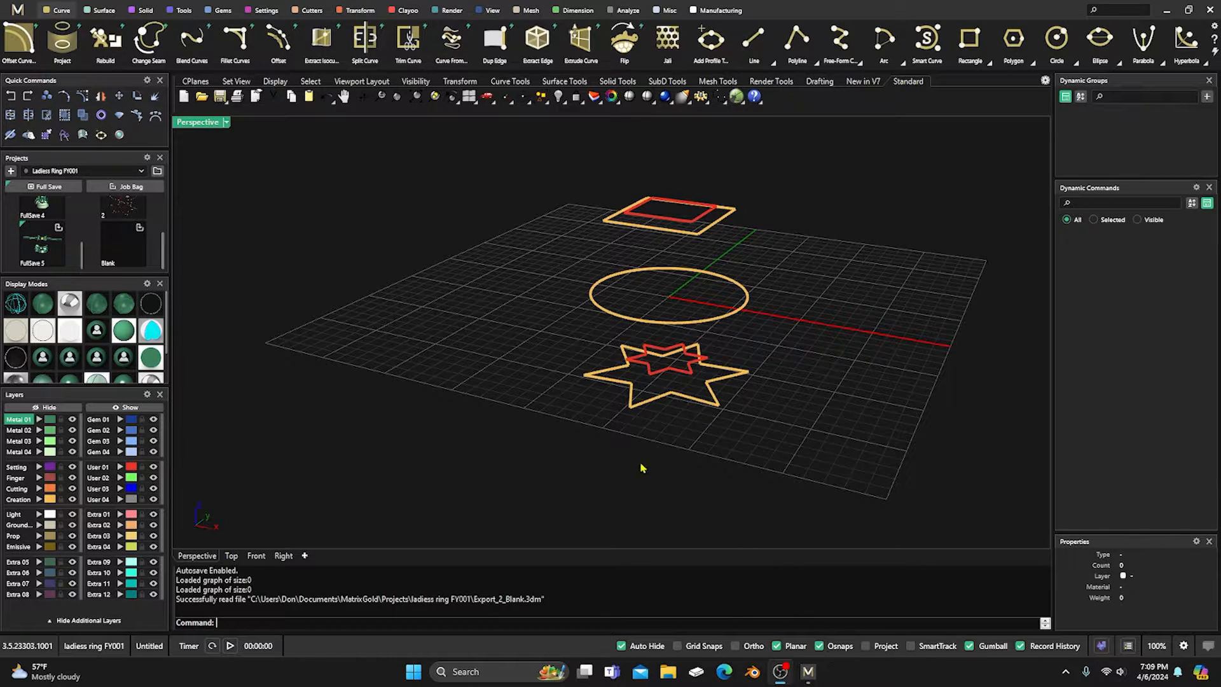
mouse_move(554, 378)
right_mouse_down()
mouse_move(594, 408)
mouse_move(604, 369)
mouse_move(576, 388)
right_mouse_up()
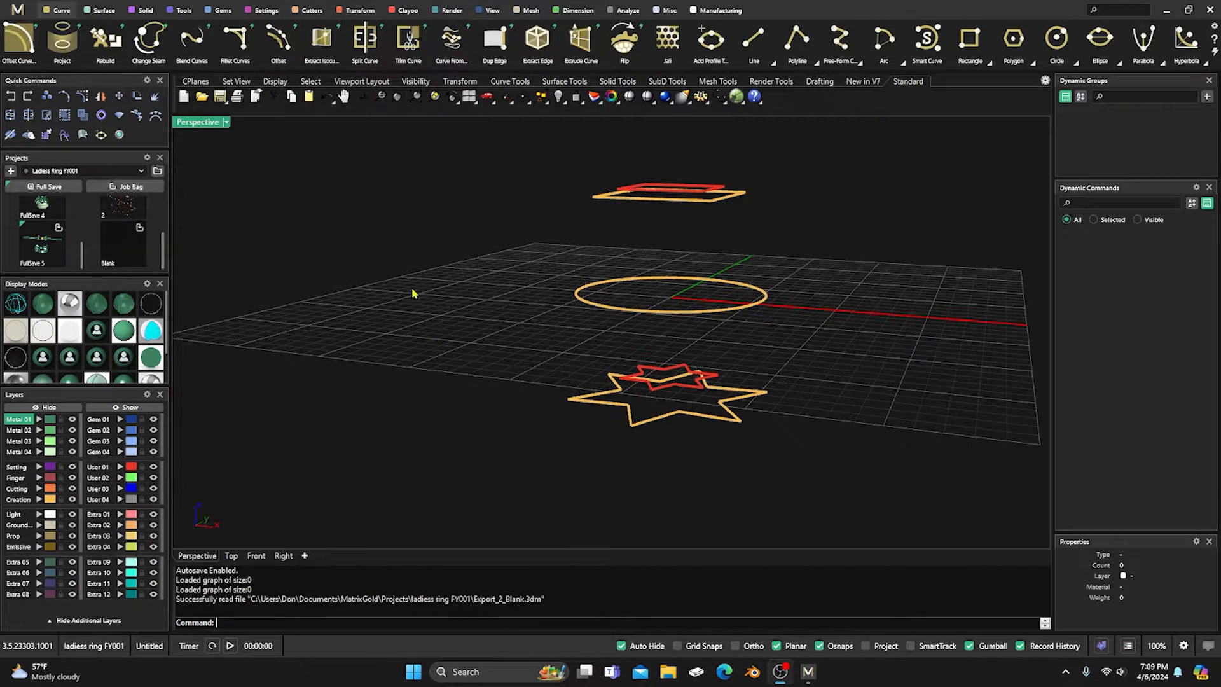
left_click(408, 11)
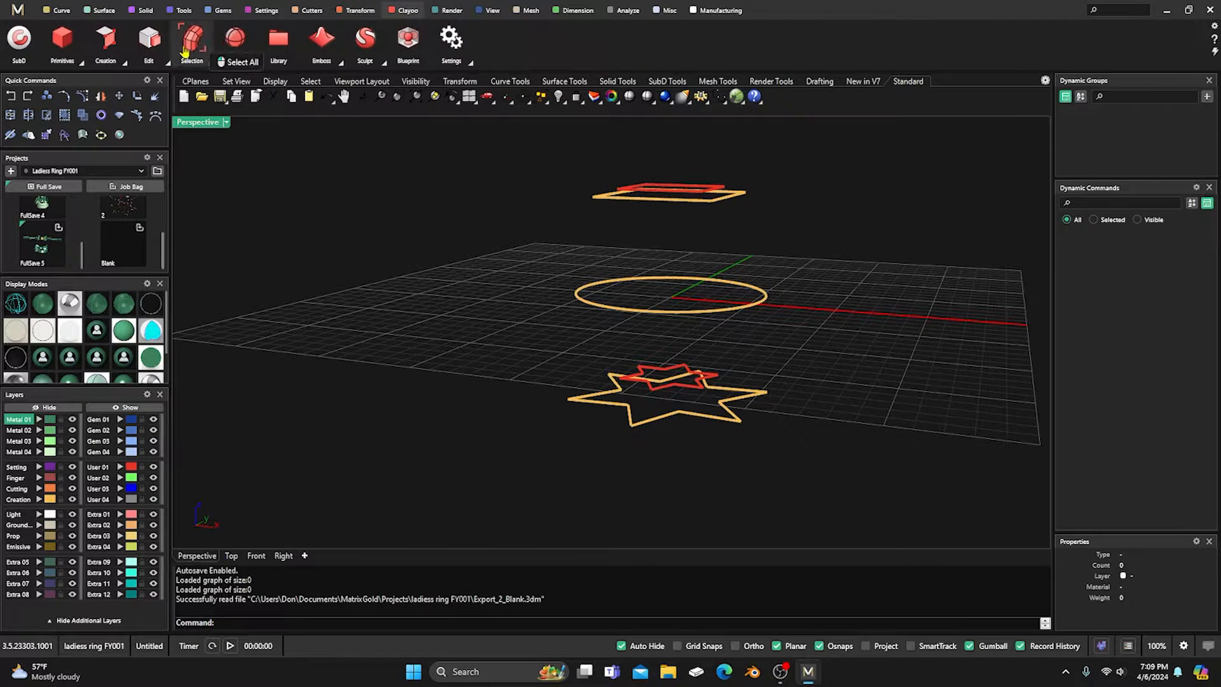
left_click(125, 66)
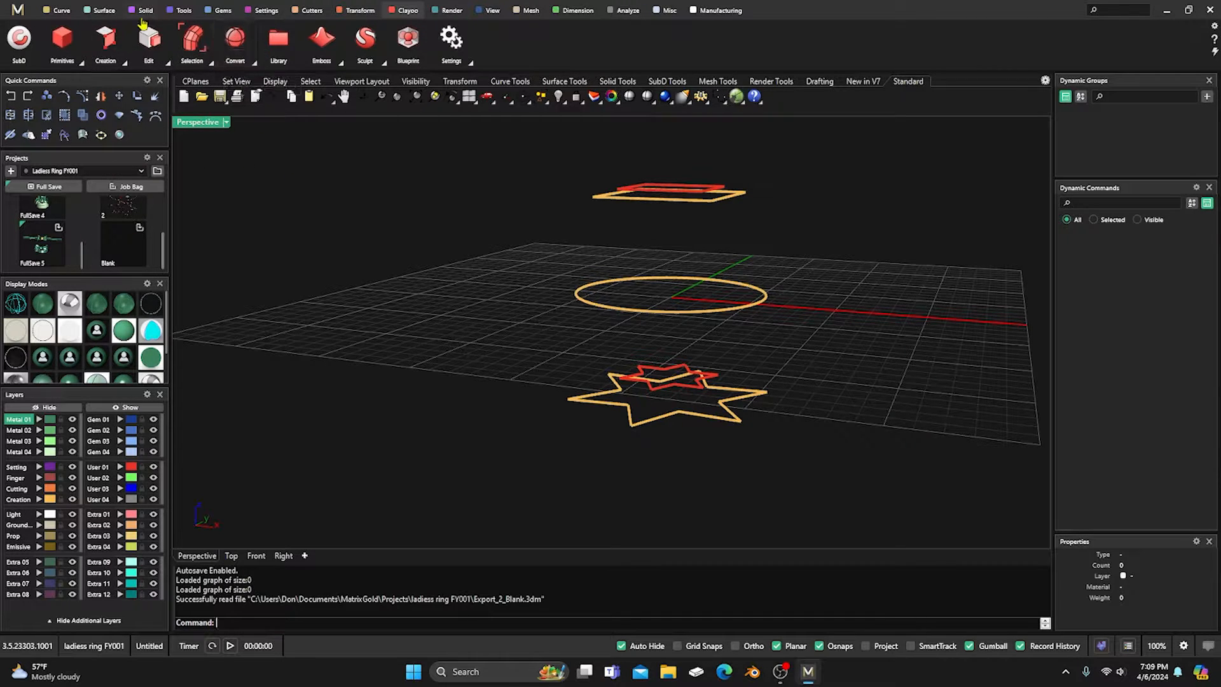
left_click(102, 10)
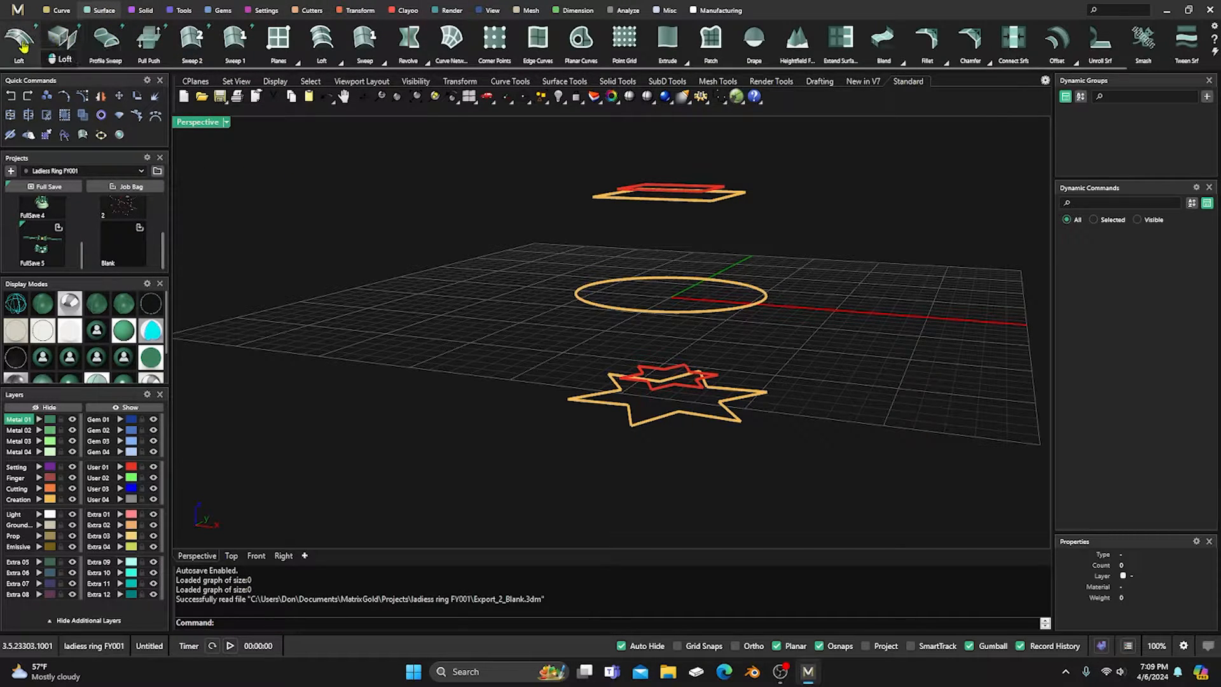
mouse_move(277, 51)
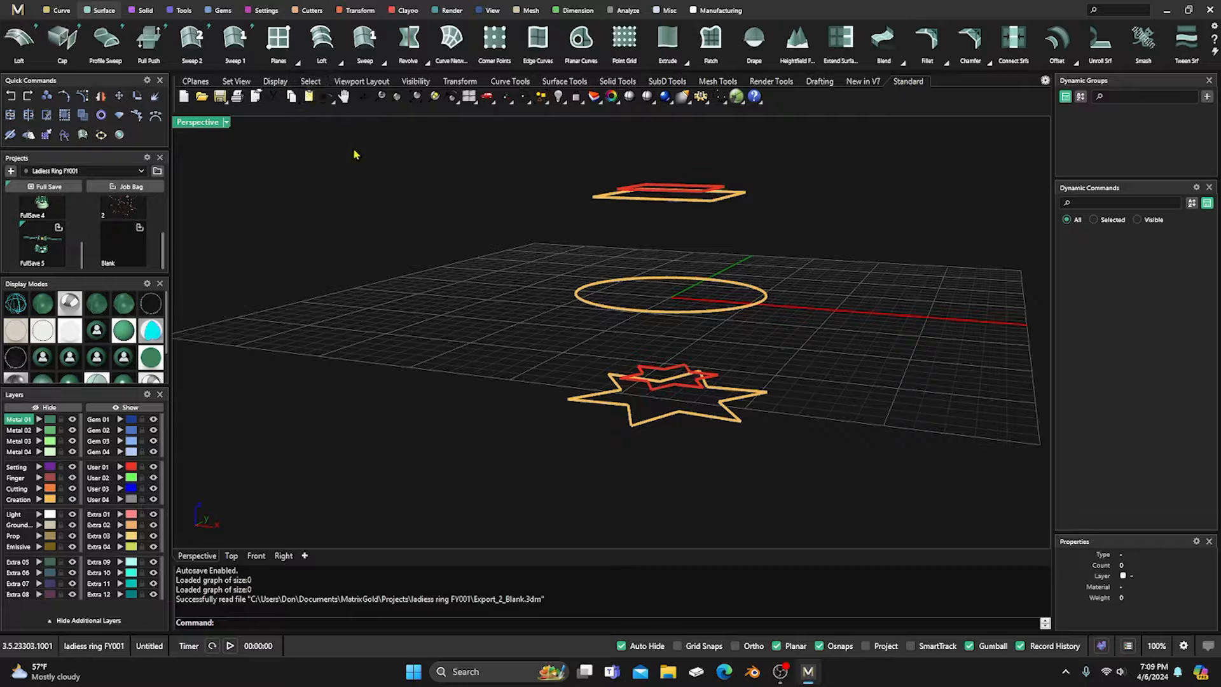
right_click_drag(416, 177, 421, 197)
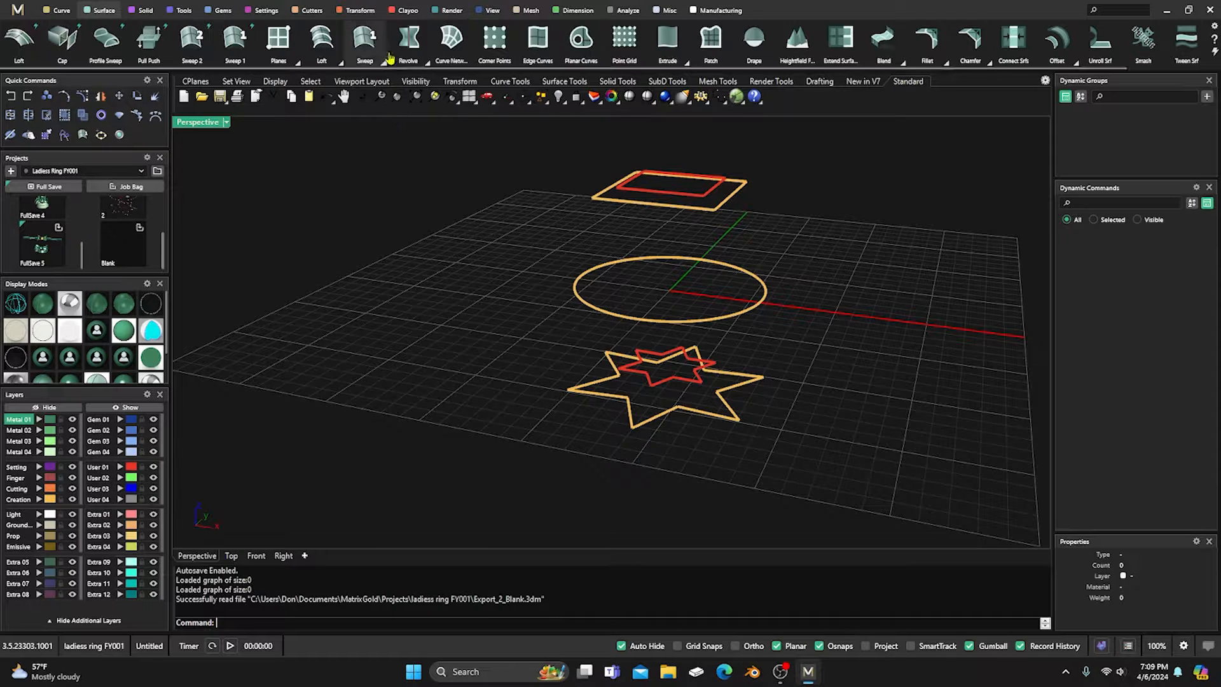
Create a Clayoo Loft through the outer star, circle, outer square, inner square and inner star, picked in that order.
left_click(406, 11)
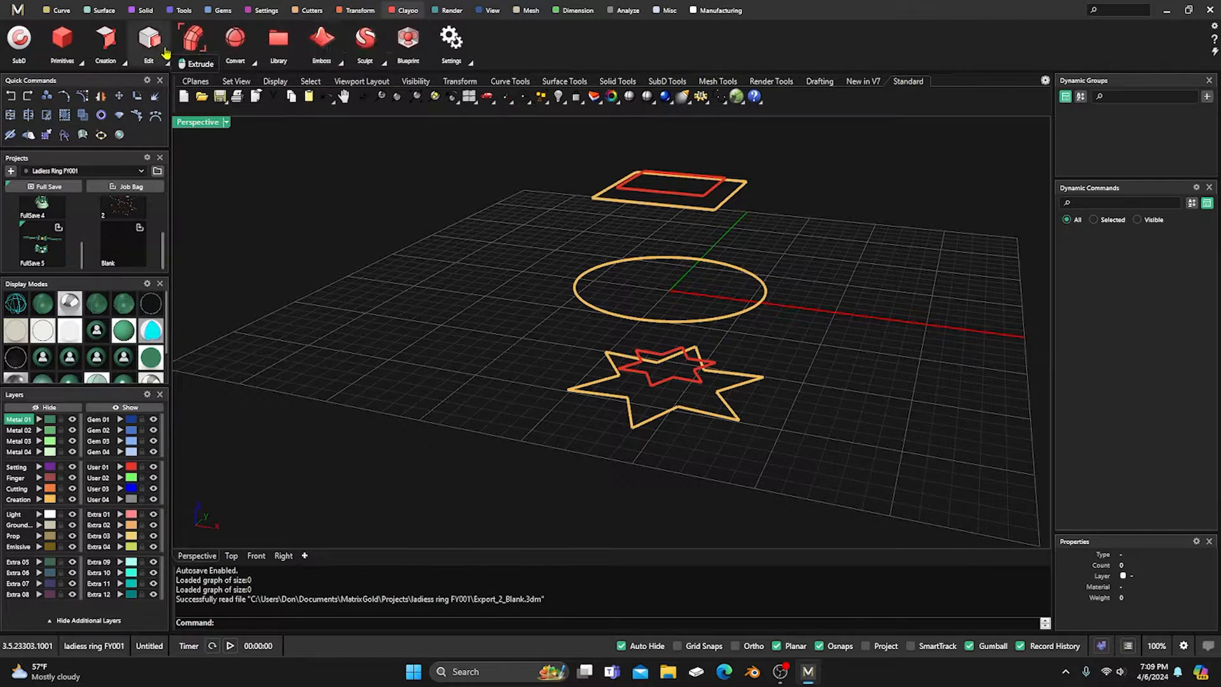
left_click(124, 61)
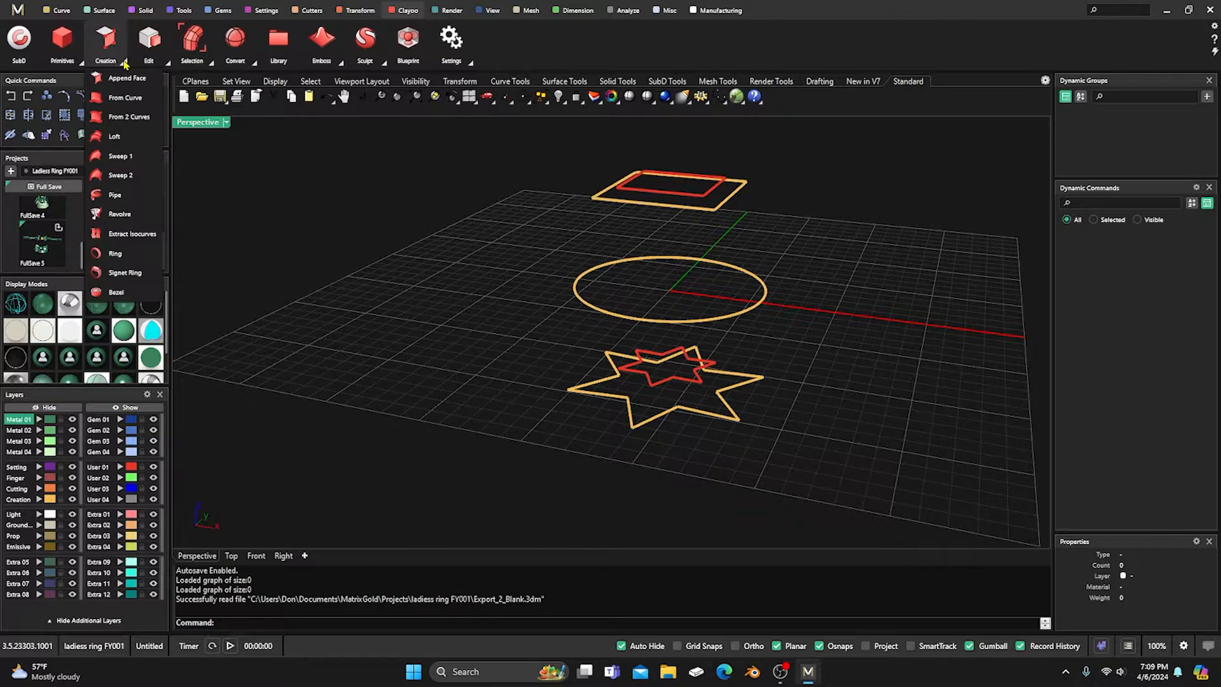
left_click(113, 138)
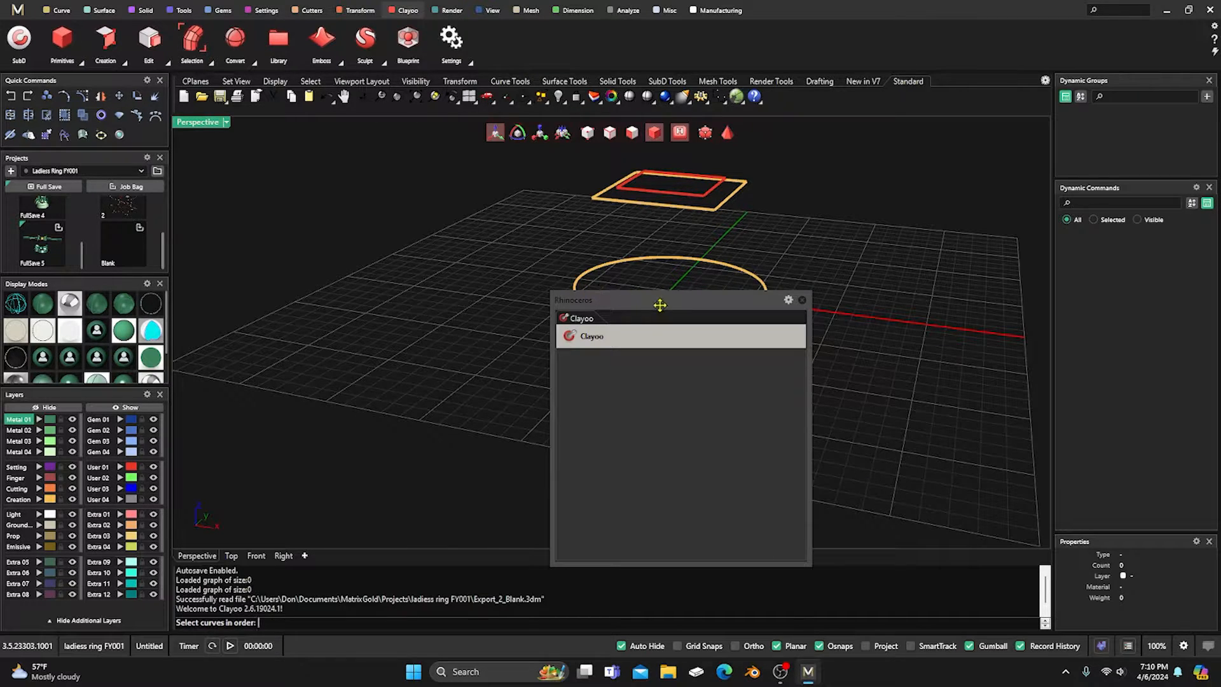
left_click_drag(670, 300, 266, 213)
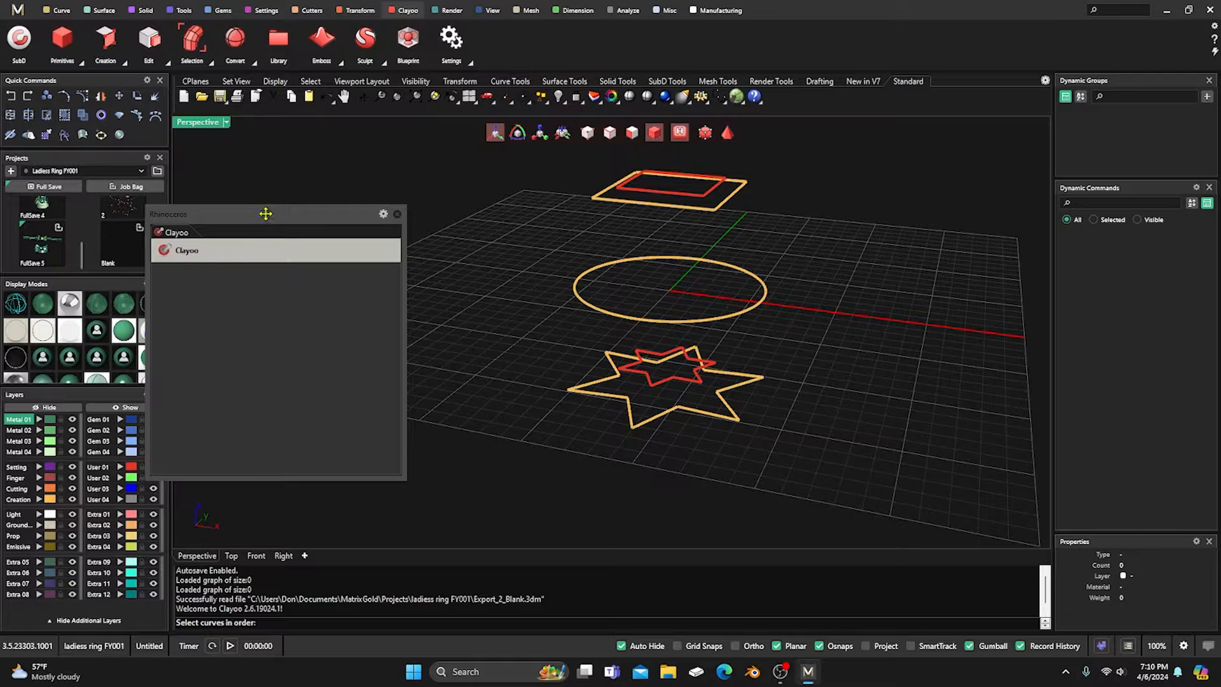
double_click(202, 125)
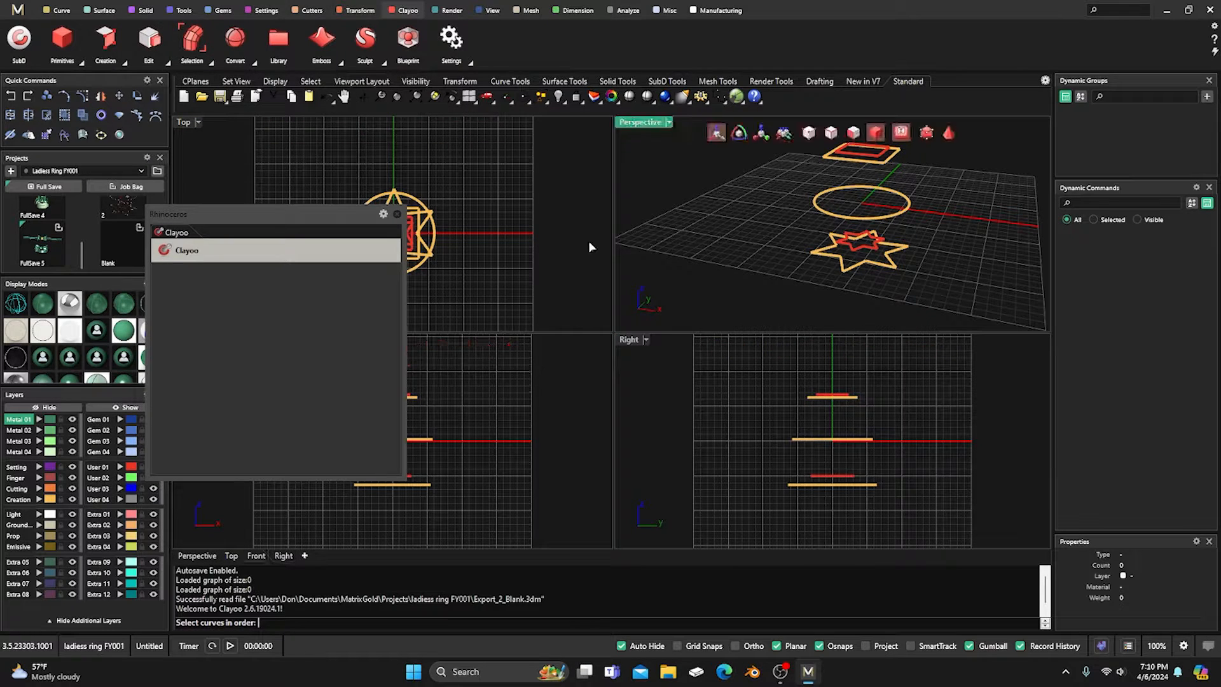
double_click(641, 124)
right_click_drag(620, 274, 611, 289)
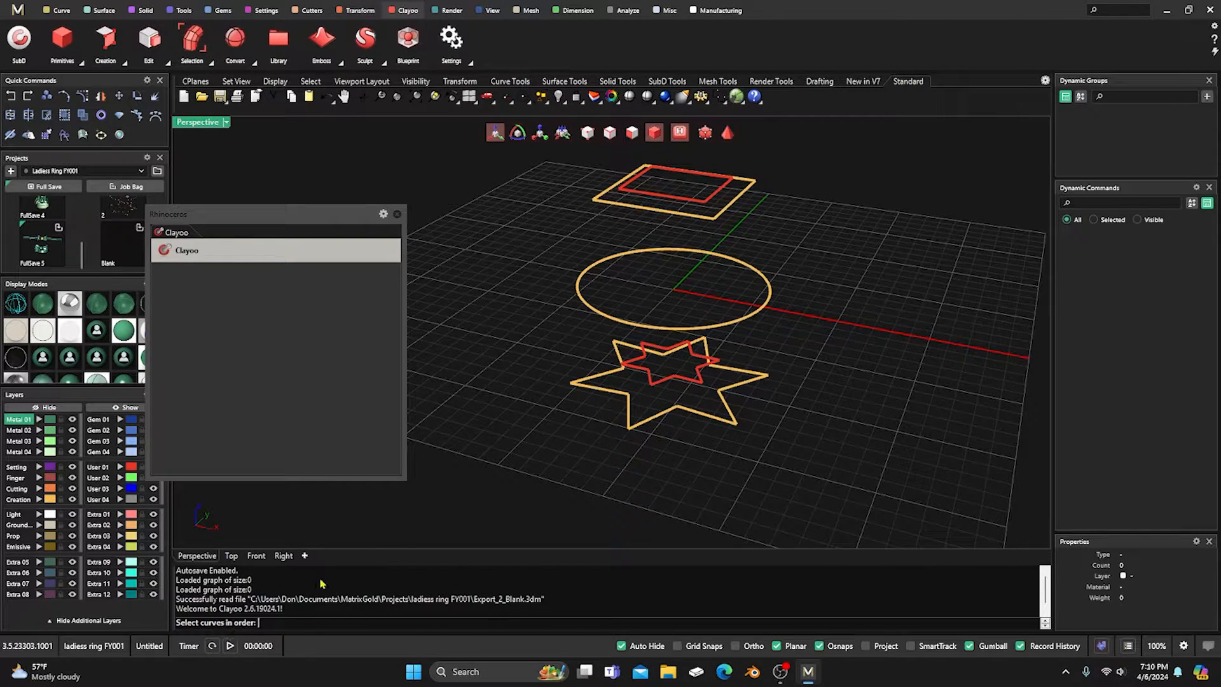
left_click(590, 390)
left_click(592, 314)
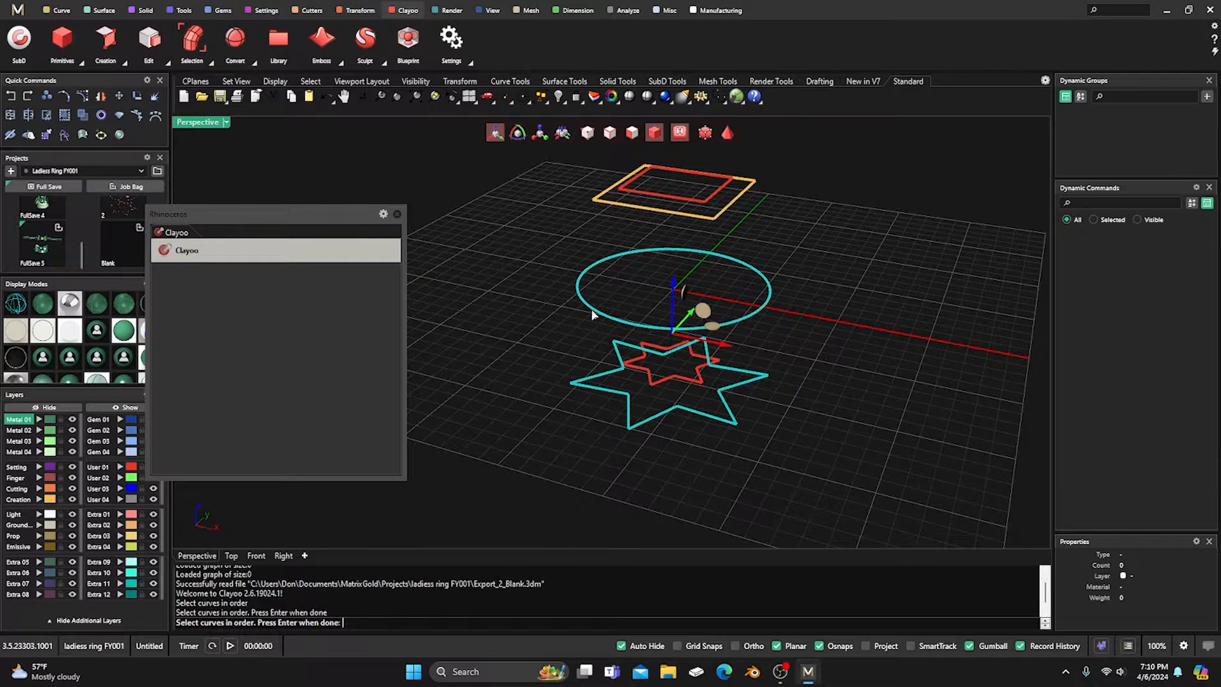
left_click(597, 207)
left_click(635, 190)
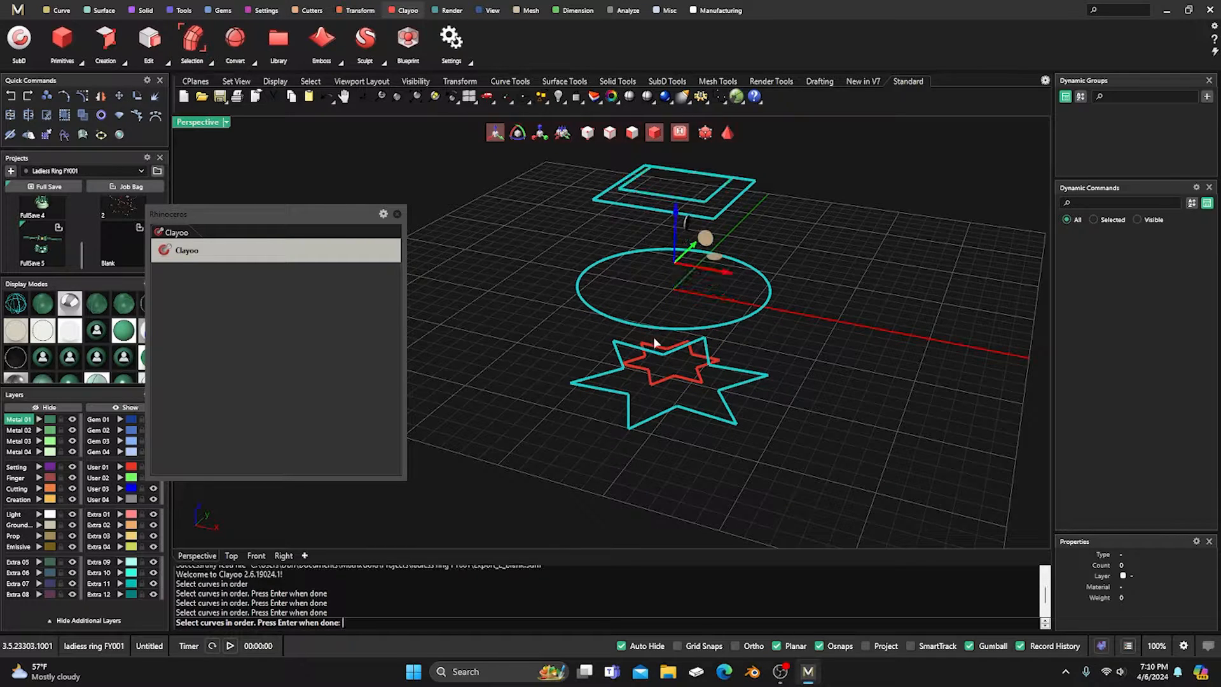
left_click(639, 374)
key("Return")
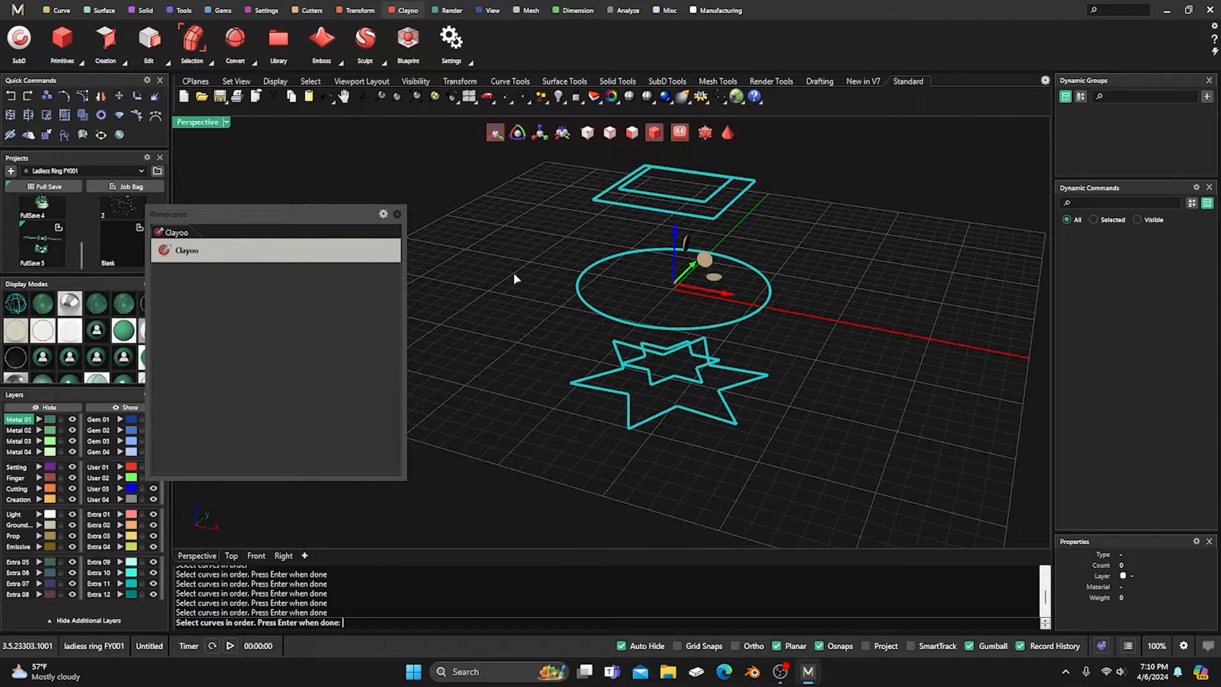
Move the loft seam points of the inner square, outer square and outer star to the back, in line with the circle's seam.
right_click_drag(541, 347, 542, 309)
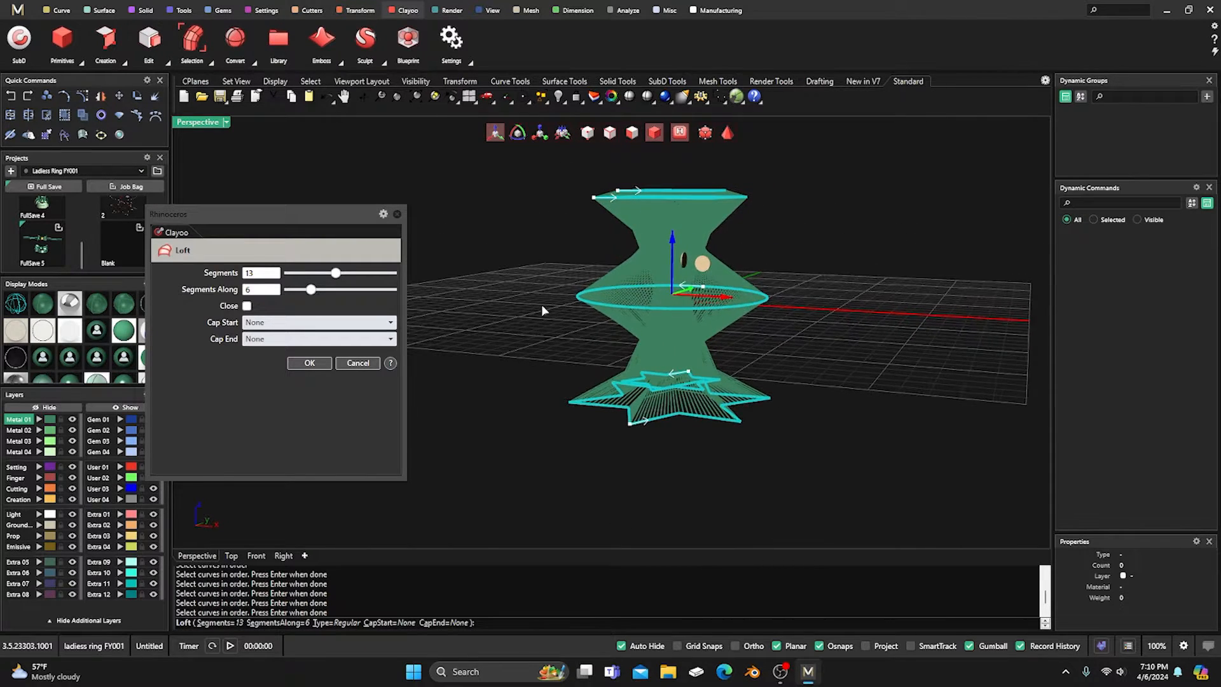
left_click(121, 307)
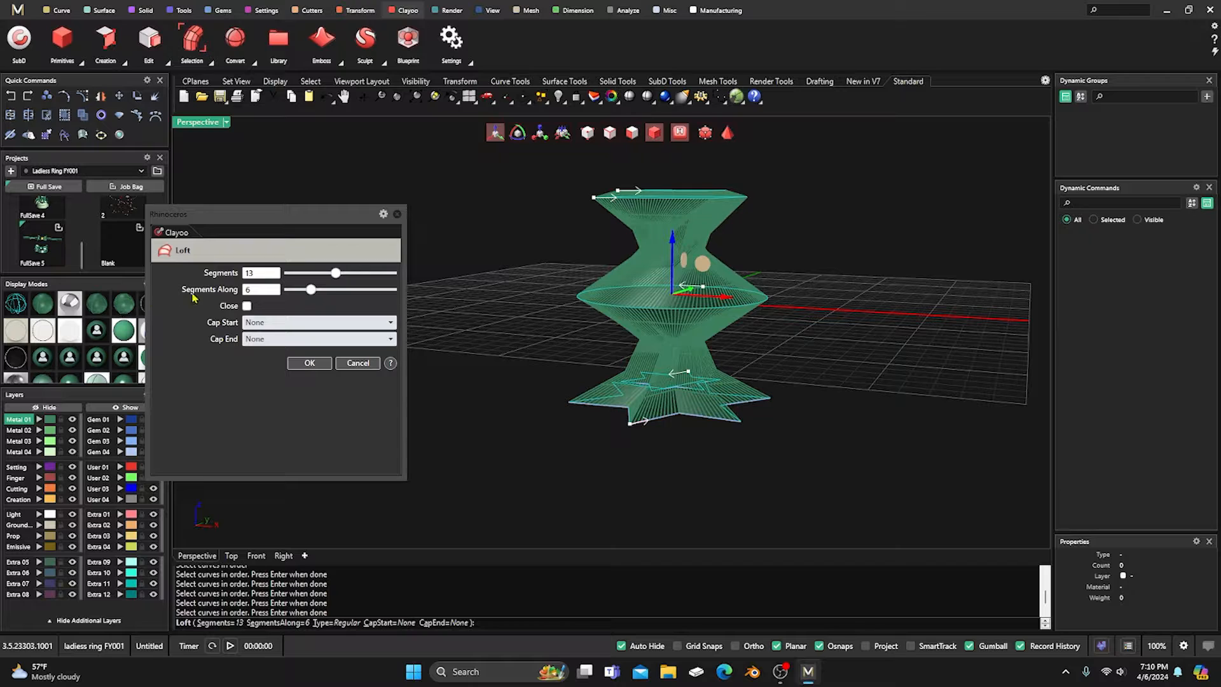
scroll(596, 245, "up", 3)
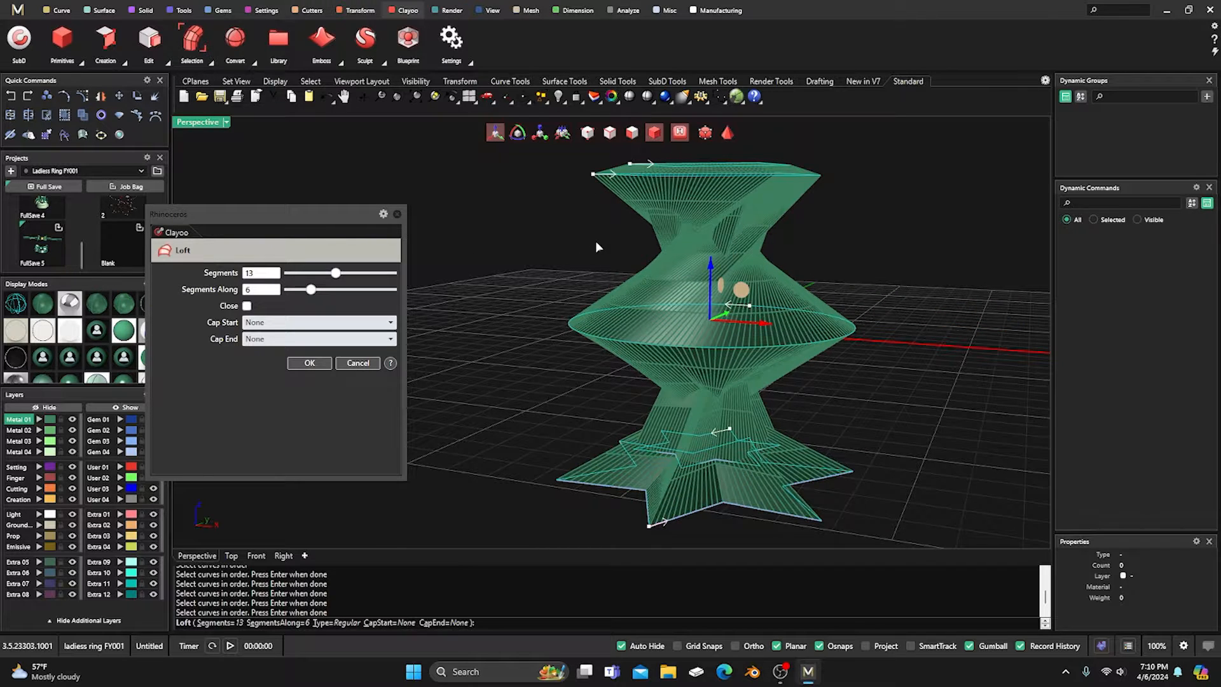
scroll(617, 250, "down", 2)
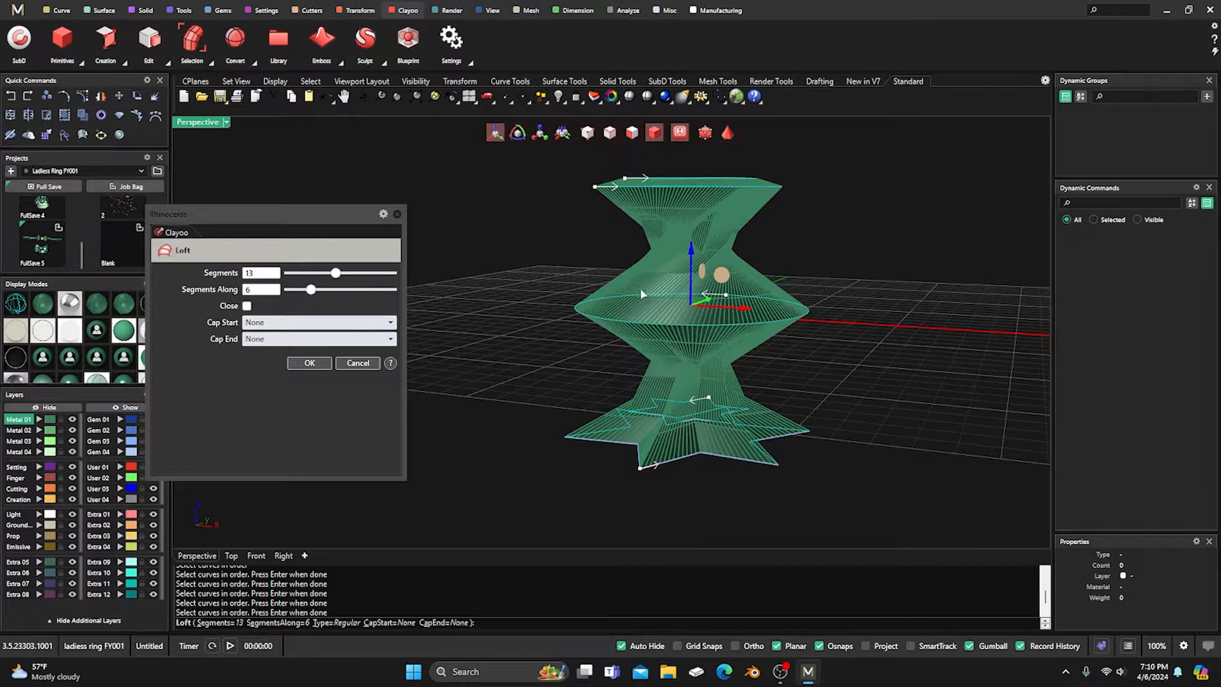
right_click_drag(551, 276, 541, 290)
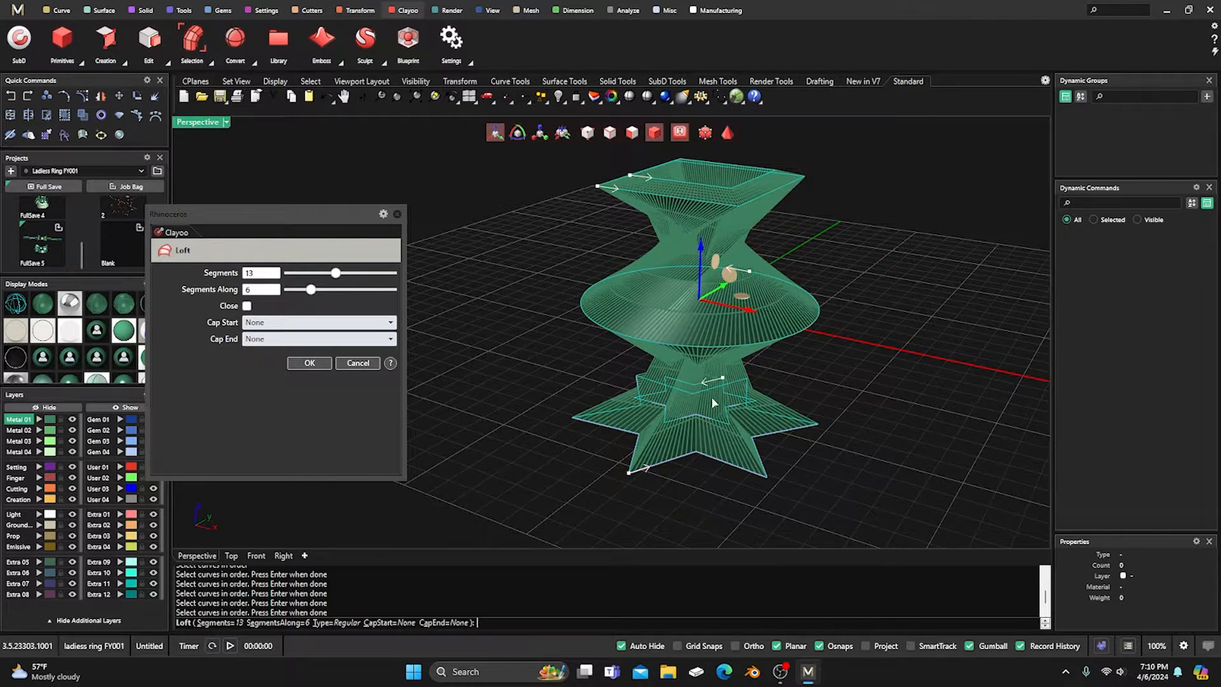
right_click_drag(578, 401, 627, 319)
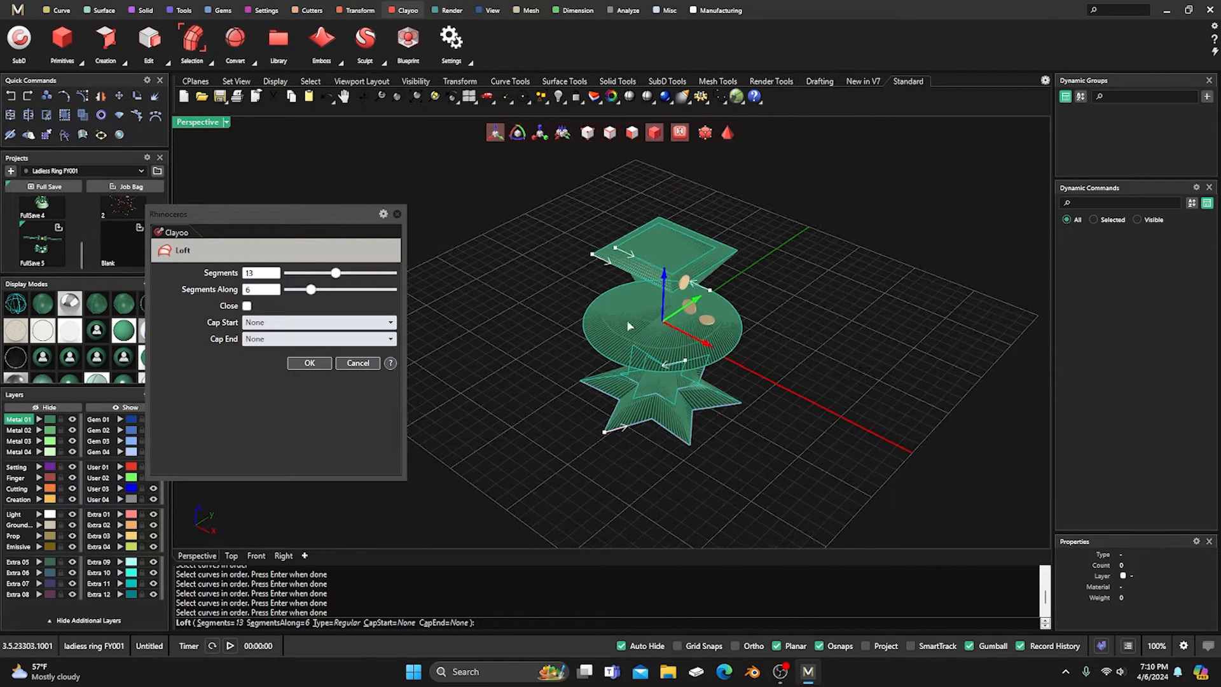
right_click_drag(700, 340, 599, 269)
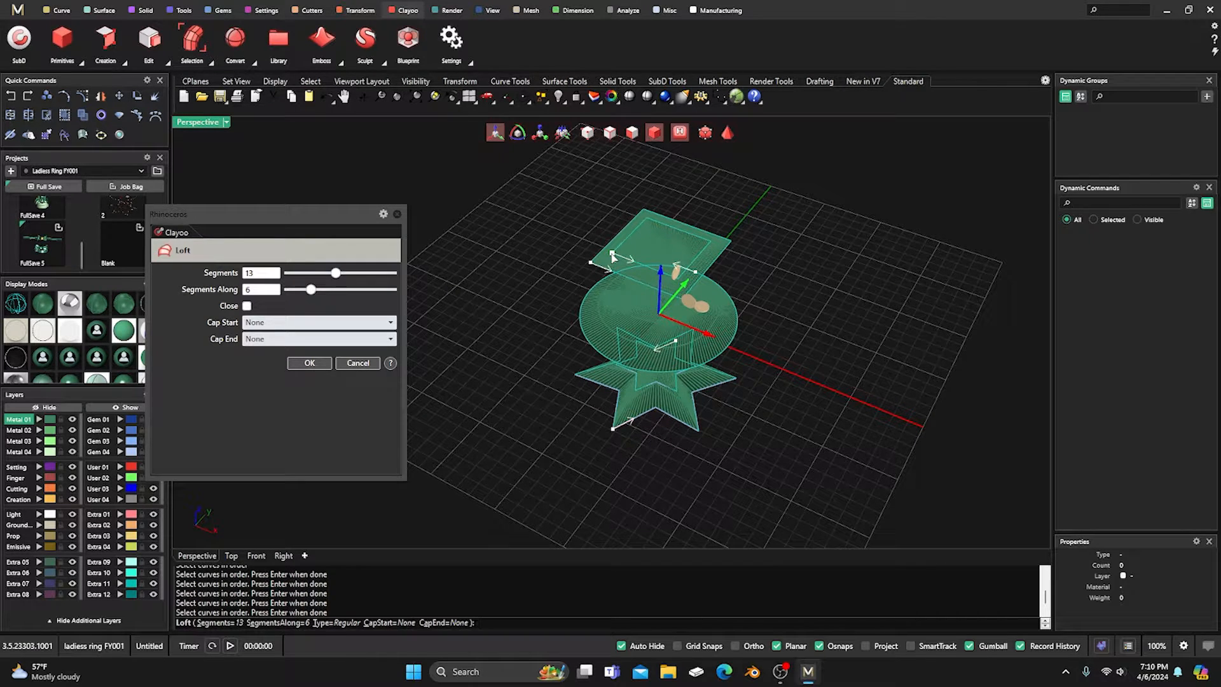
left_click_drag(612, 255, 672, 228)
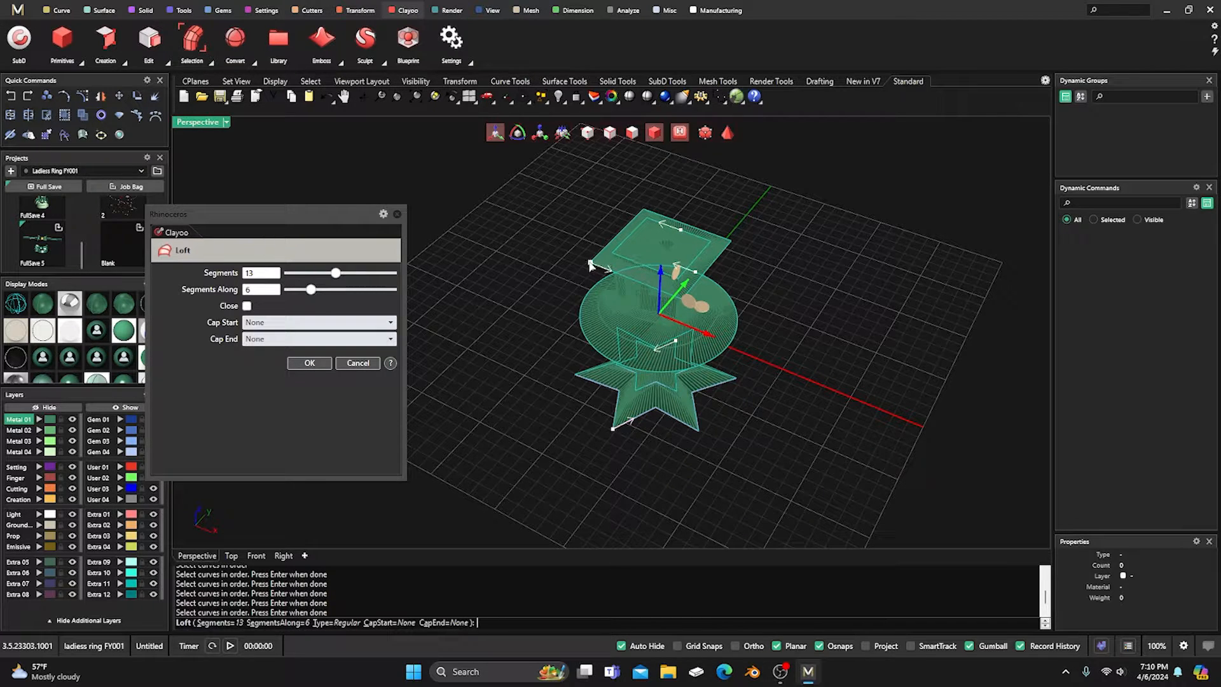
left_click_drag(590, 266, 685, 224)
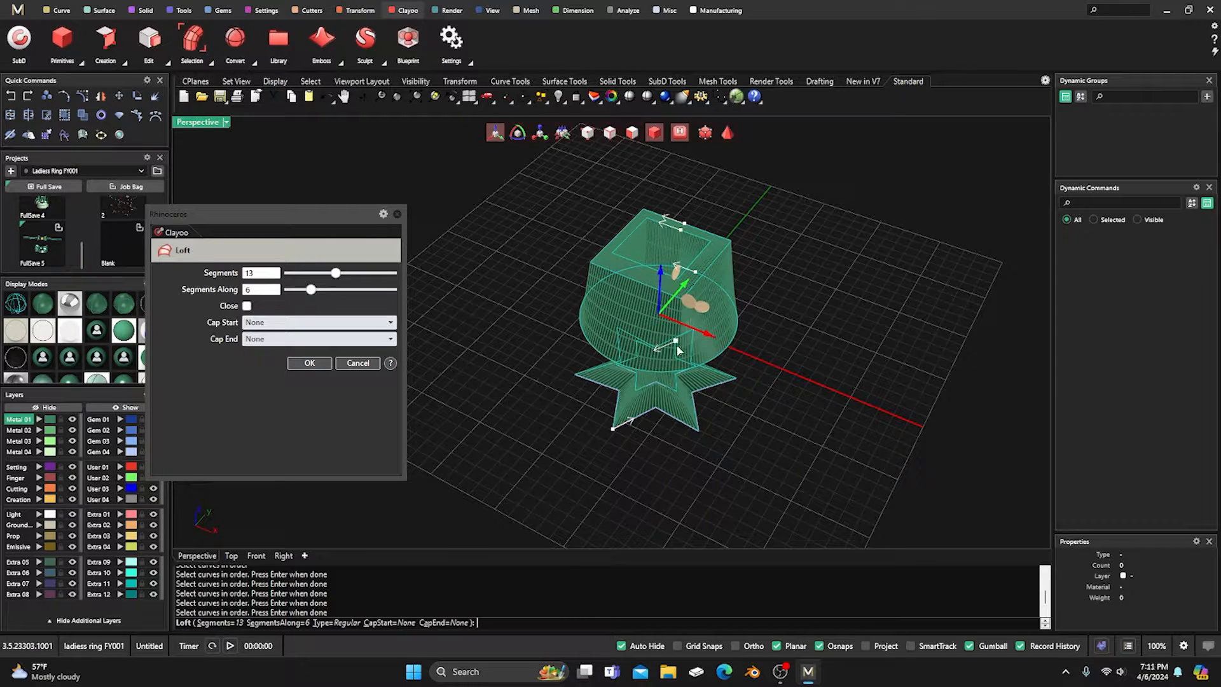
left_click_drag(614, 434, 695, 326)
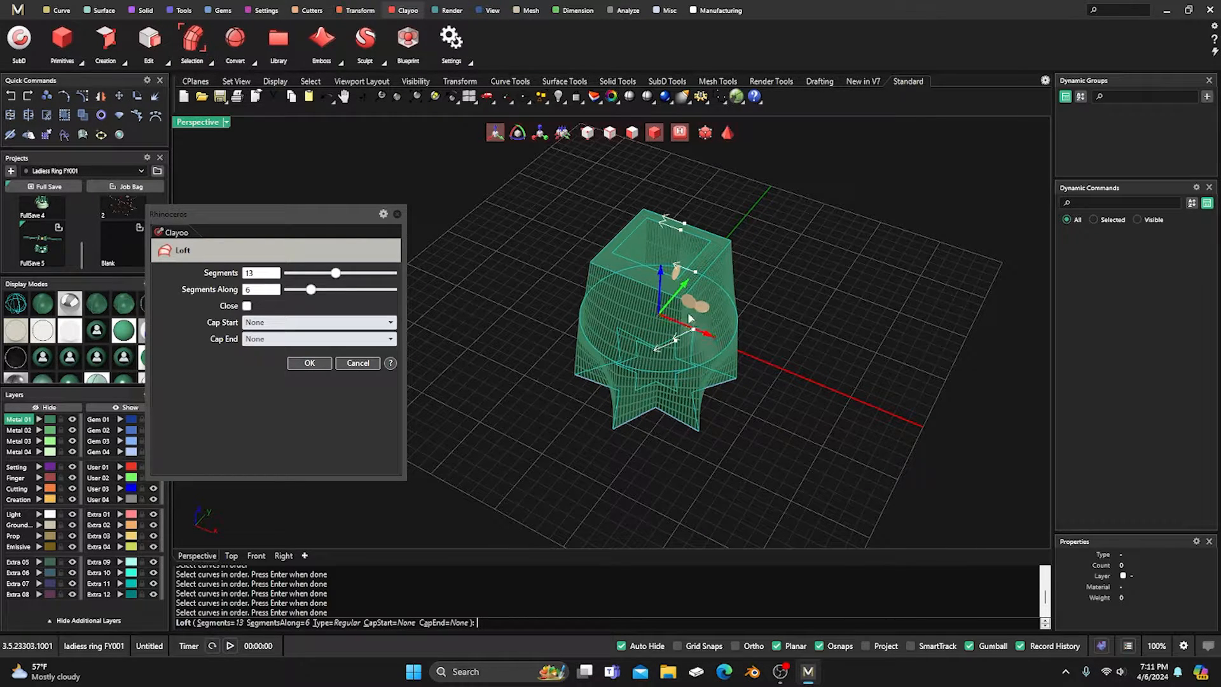
In the Top view, fine-tune the seam points of the circle, outer square and inner square onto the Y axis.
right_click_drag(525, 277, 461, 272)
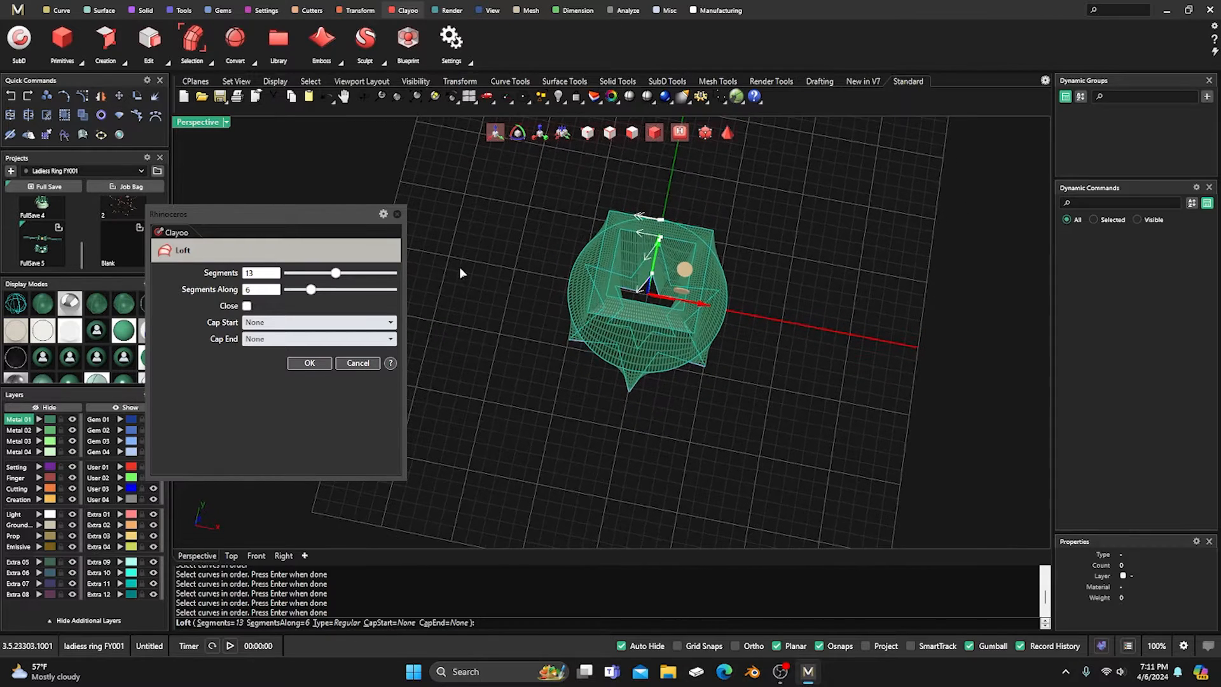
double_click(197, 123)
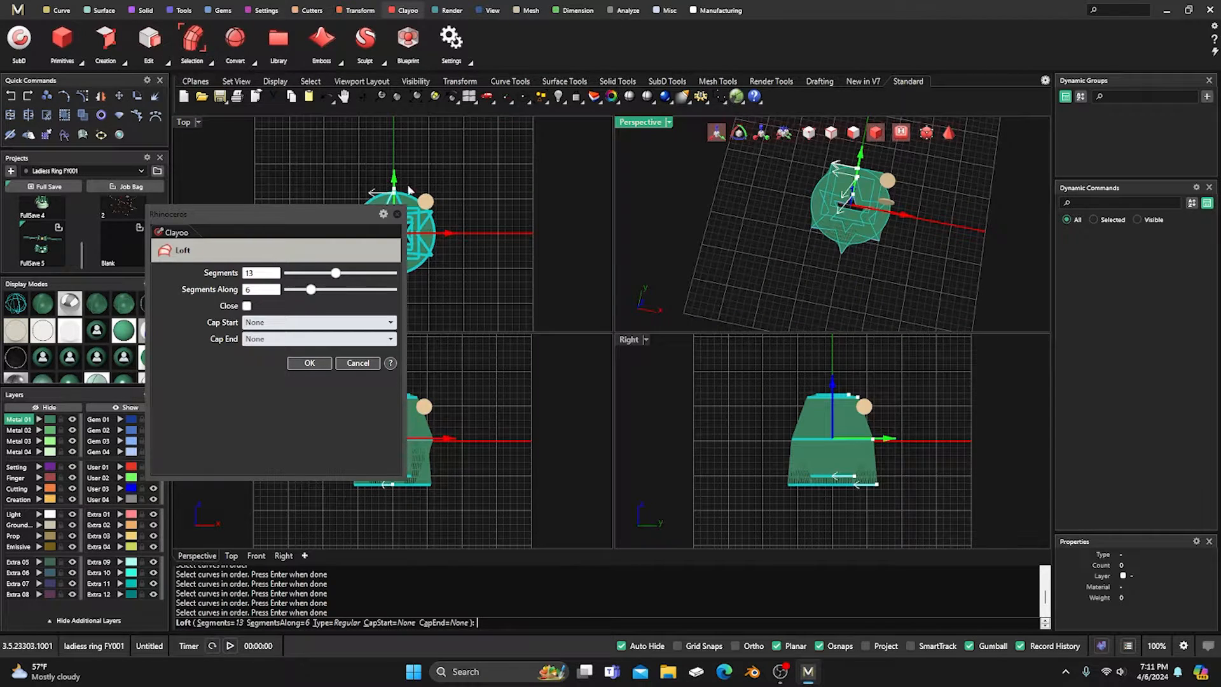
right_click_drag(456, 172, 511, 170)
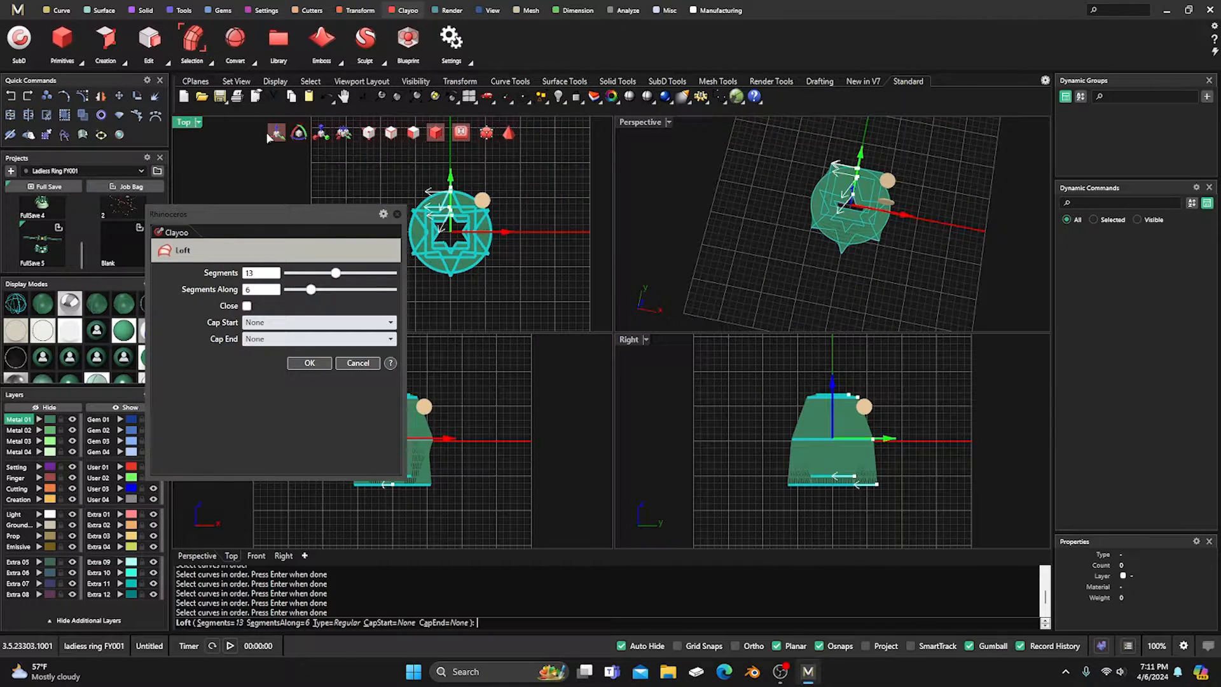
double_click(184, 123)
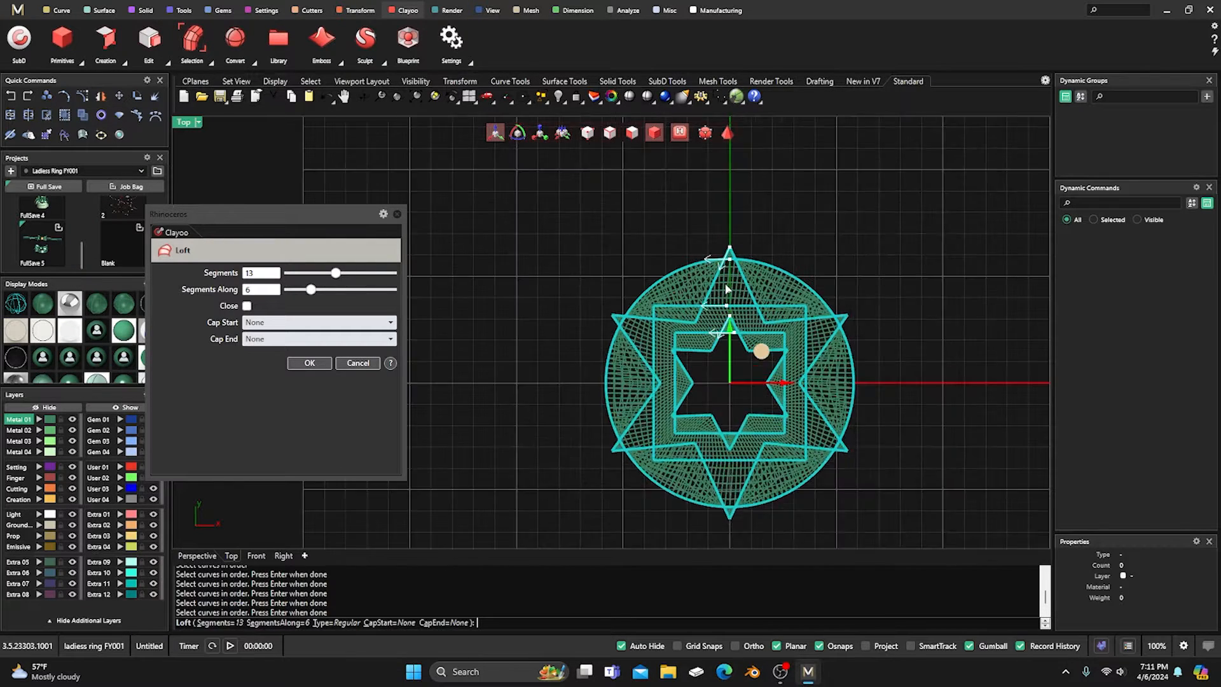
scroll(726, 294, "up", 3)
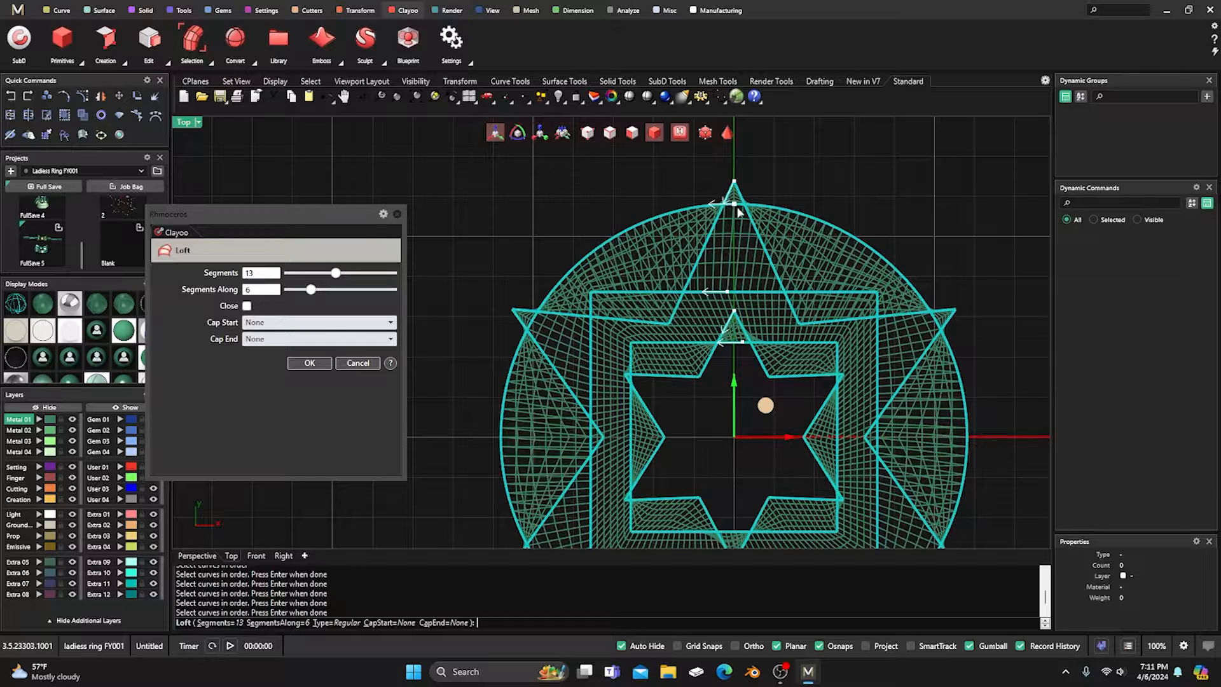
mouse_move(736, 206)
left_mouse_down()
mouse_move(764, 205)
mouse_move(763, 228)
mouse_move(761, 205)
mouse_move(735, 204)
left_mouse_up()
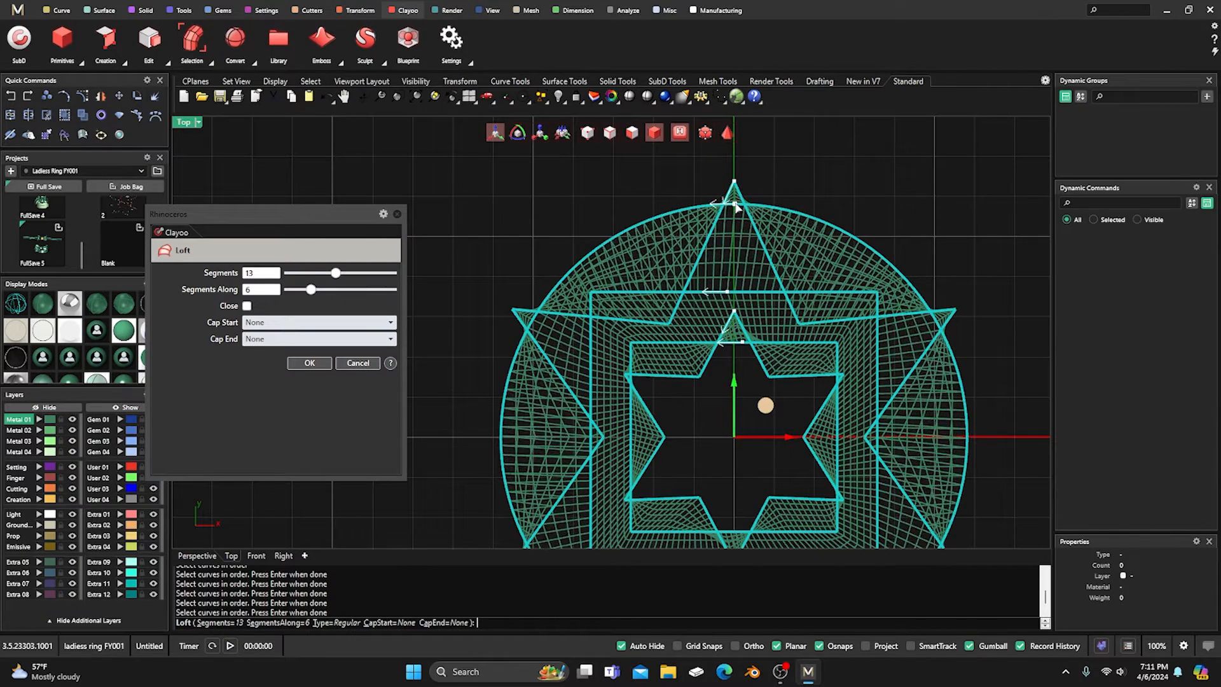
left_click_drag(732, 292, 734, 293)
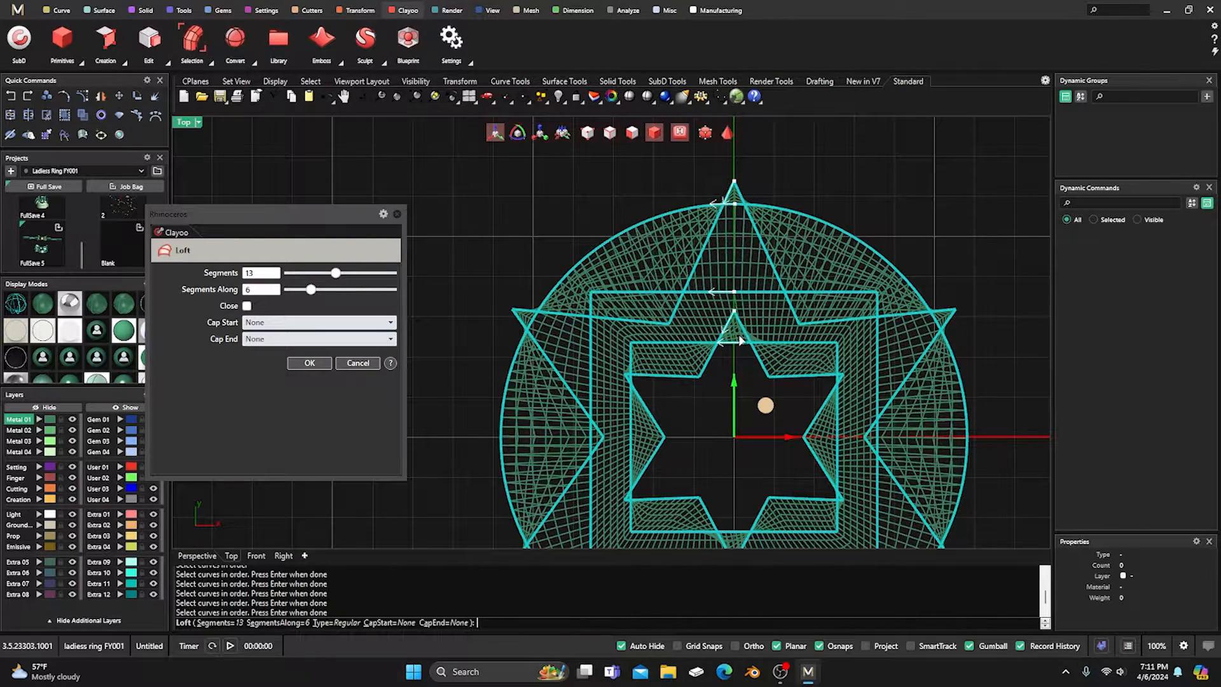
left_click_drag(741, 344, 734, 342)
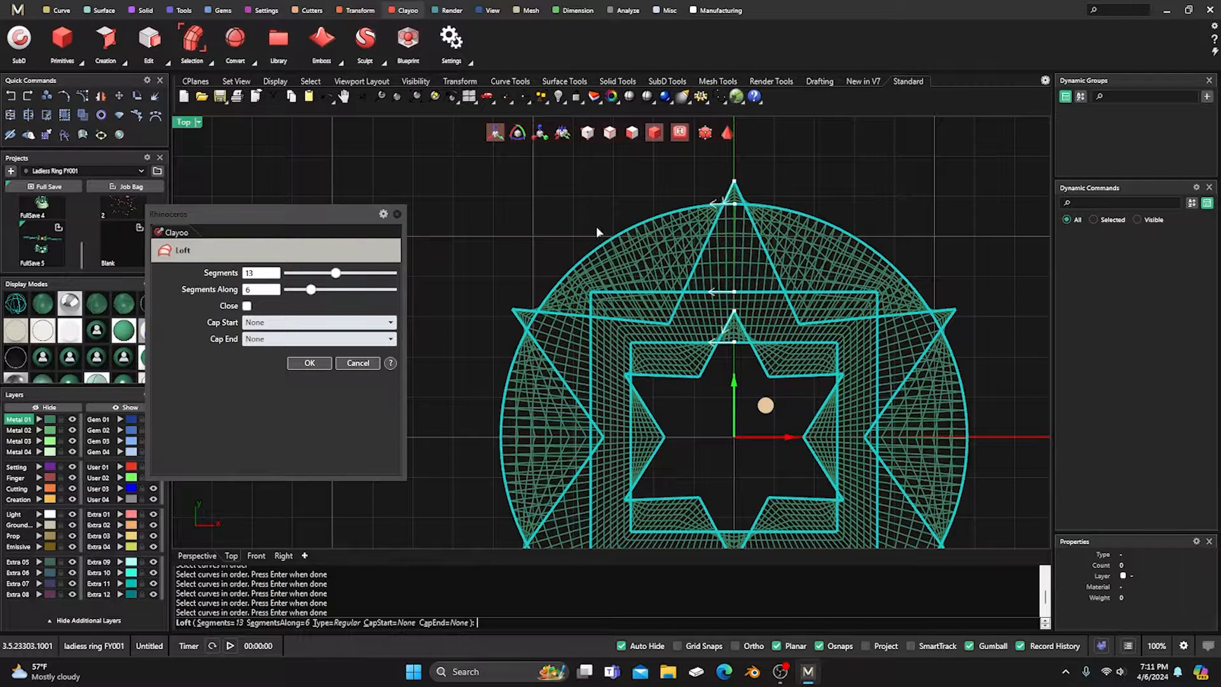
double_click(185, 124)
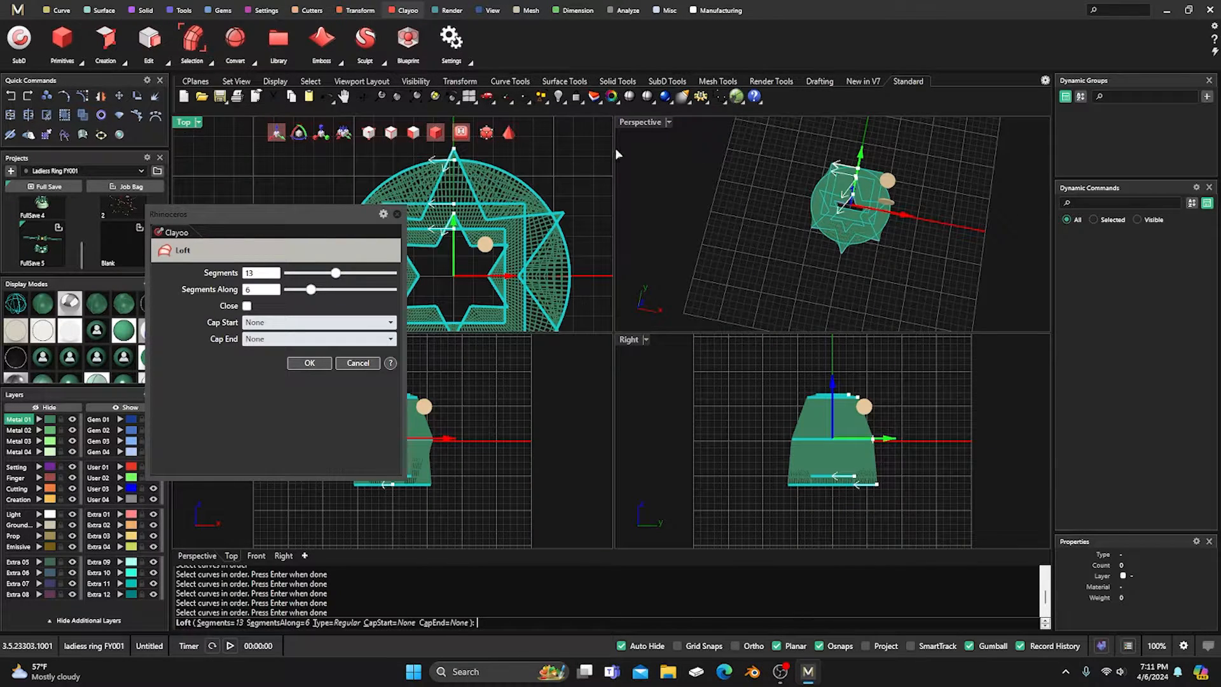
Try closing the loft onto itself with the Close option and check the form in an enlarged Perspective view.
double_click(647, 123)
right_click_drag(674, 387, 650, 299)
scroll(639, 423, "up", 4)
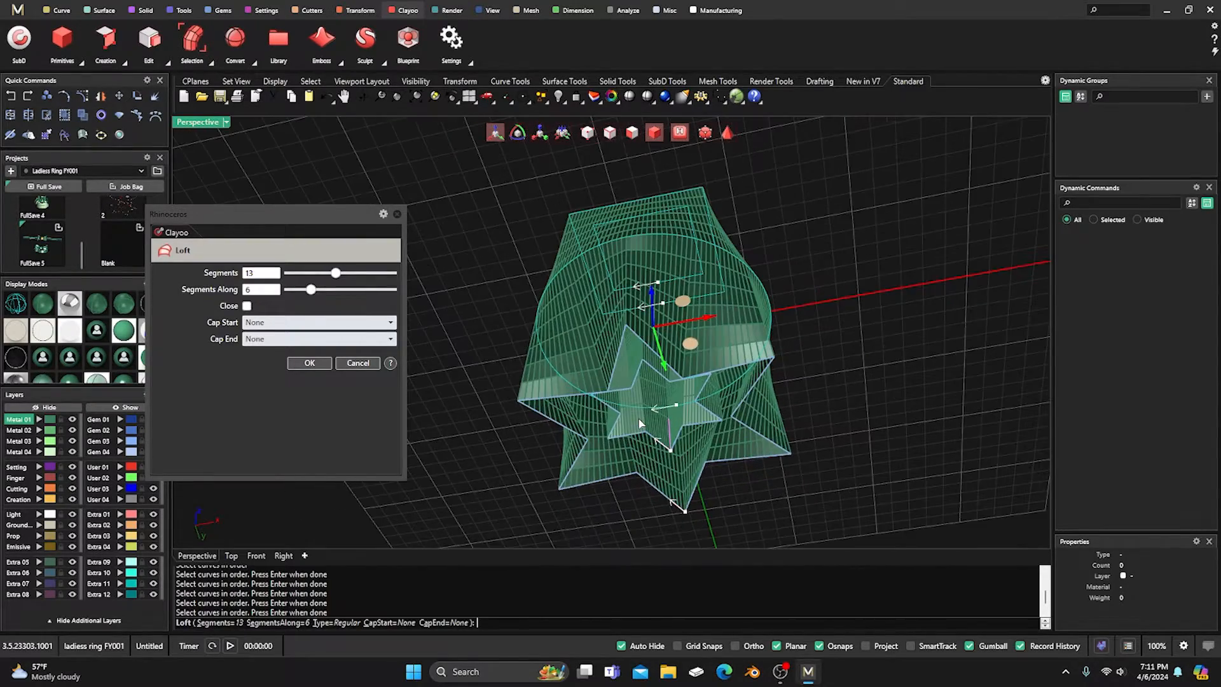
right_click_drag(639, 423, 606, 396)
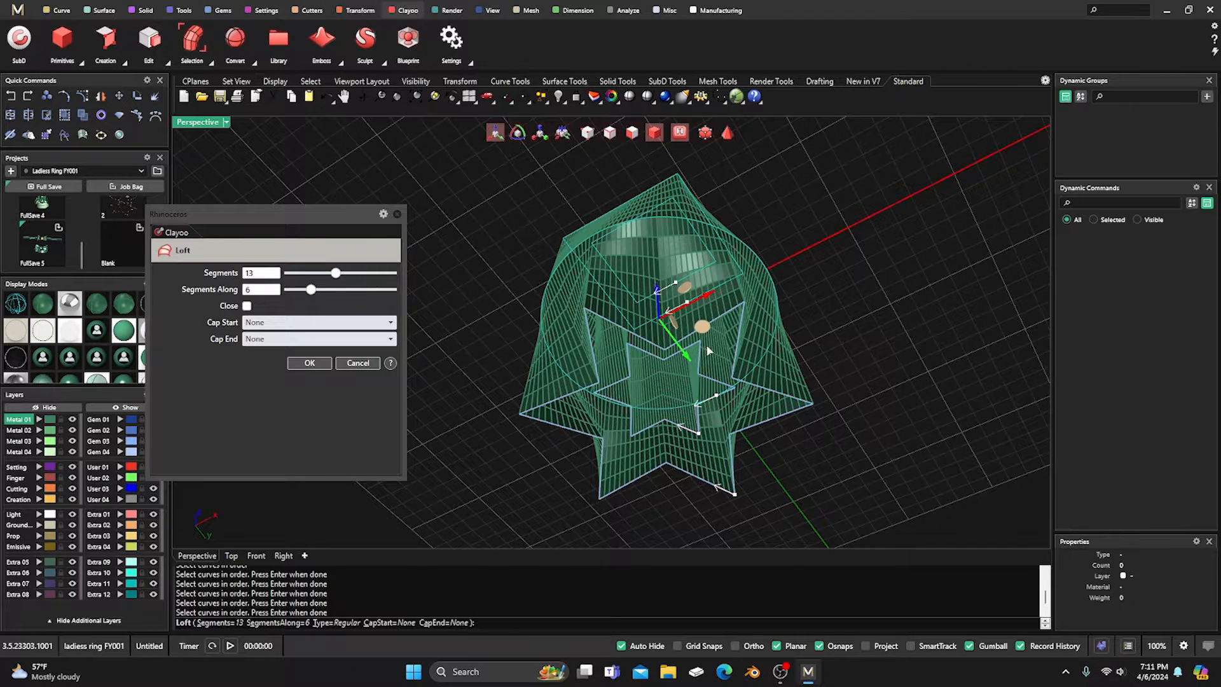
left_click(247, 306)
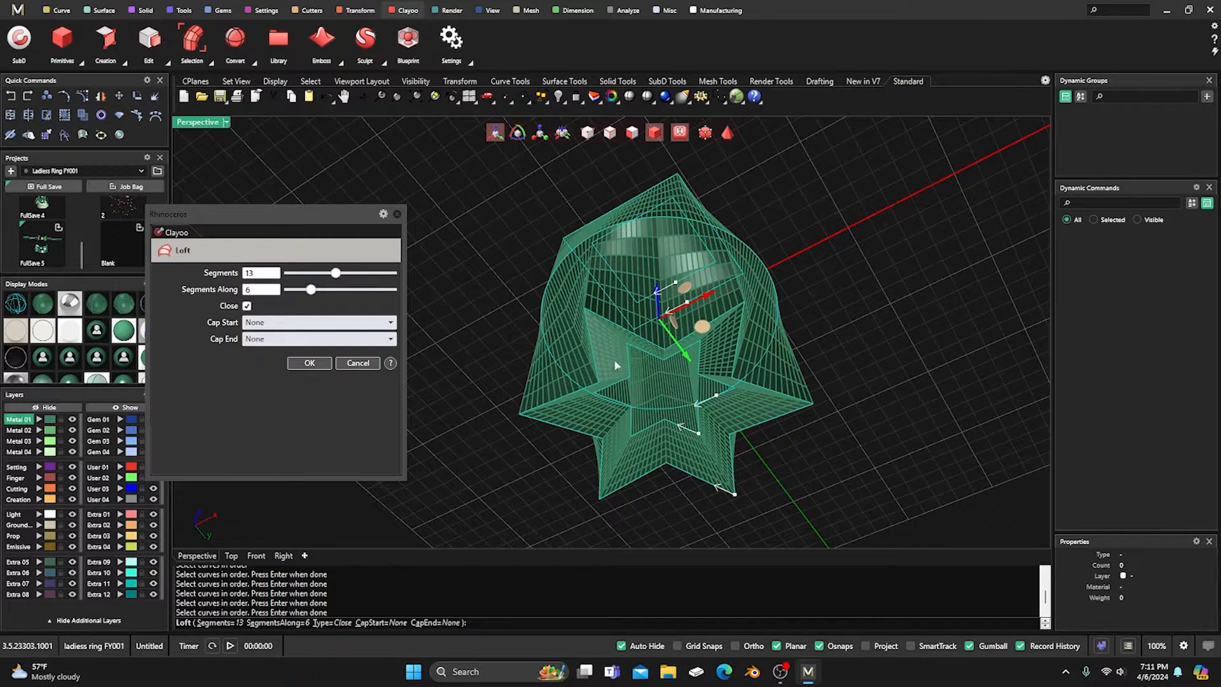
right_click_drag(604, 426, 573, 397)
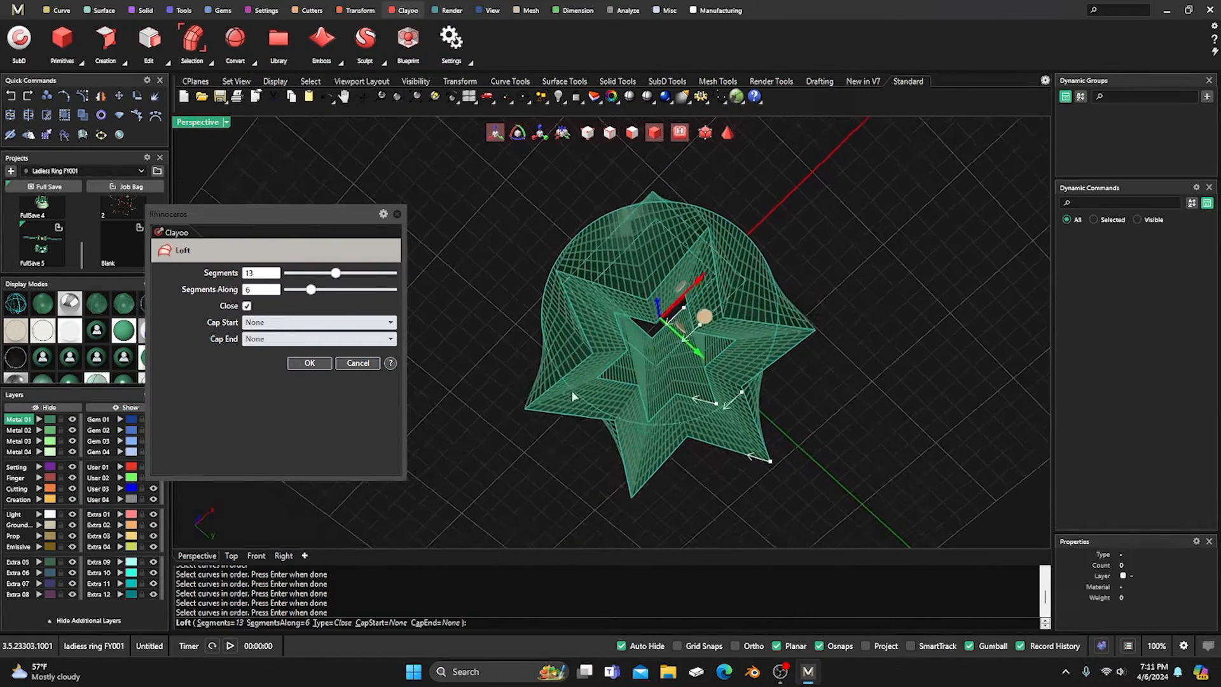
Reduce the loft's density to 4 Segments and 2 Segments Along.
left_click_drag(336, 274, 294, 290)
right_click_drag(488, 254, 481, 363)
scroll(643, 326, "down", 2)
right_click_drag(644, 328, 594, 366)
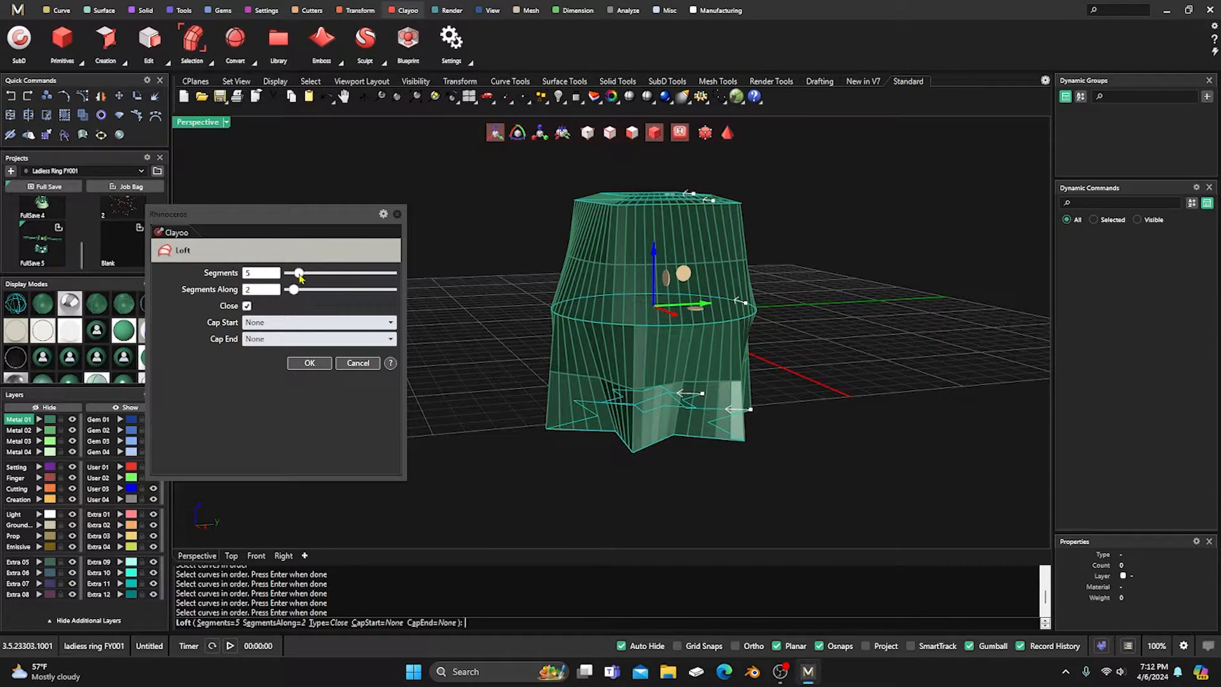
mouse_move(299, 273)
left_mouse_down()
mouse_move(320, 278)
mouse_move(297, 279)
left_mouse_up()
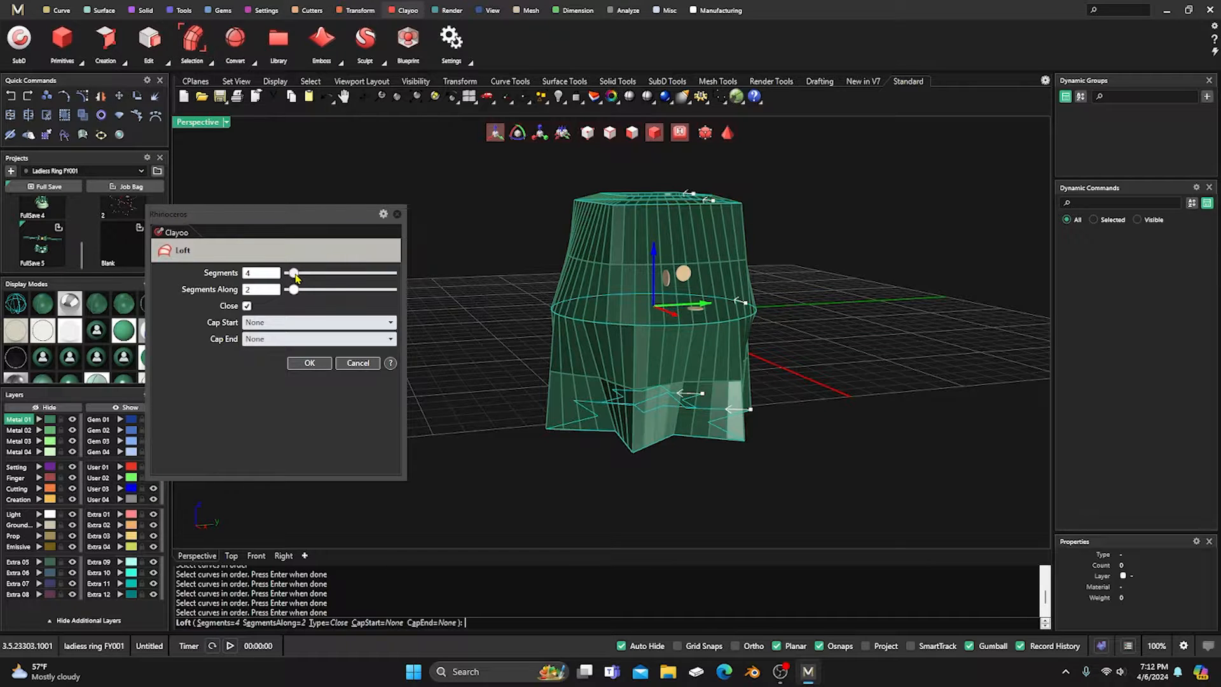
right_click_drag(496, 273, 506, 300)
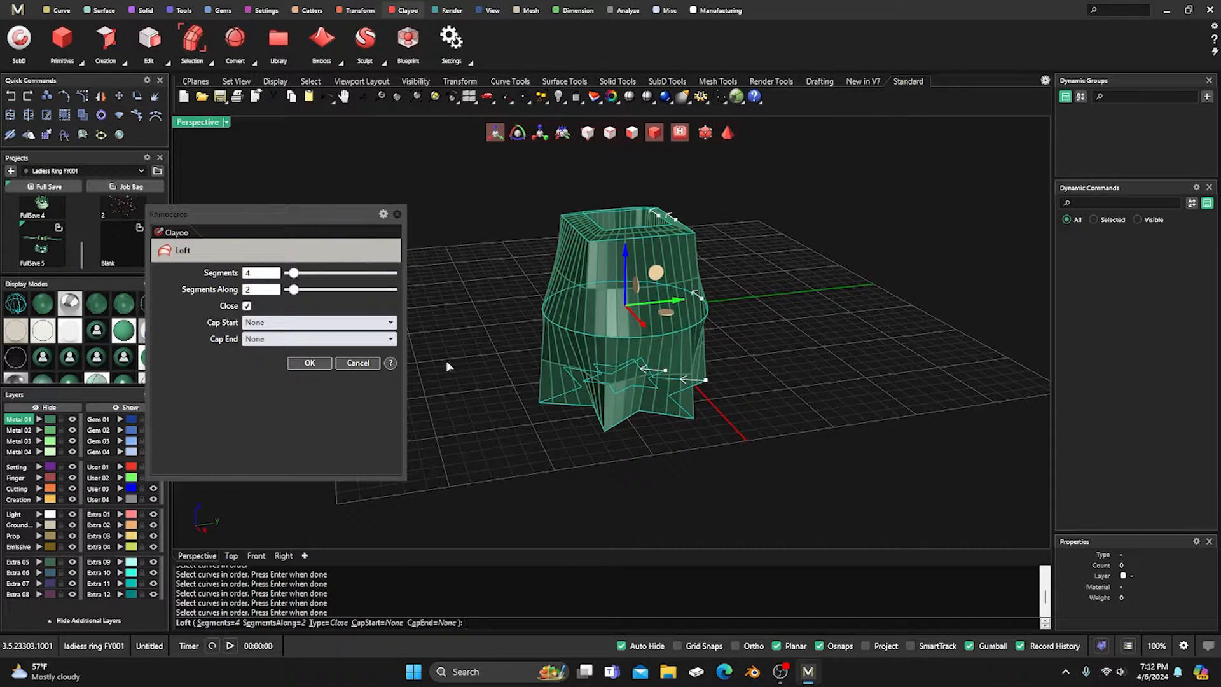
right_click_drag(446, 366, 499, 255)
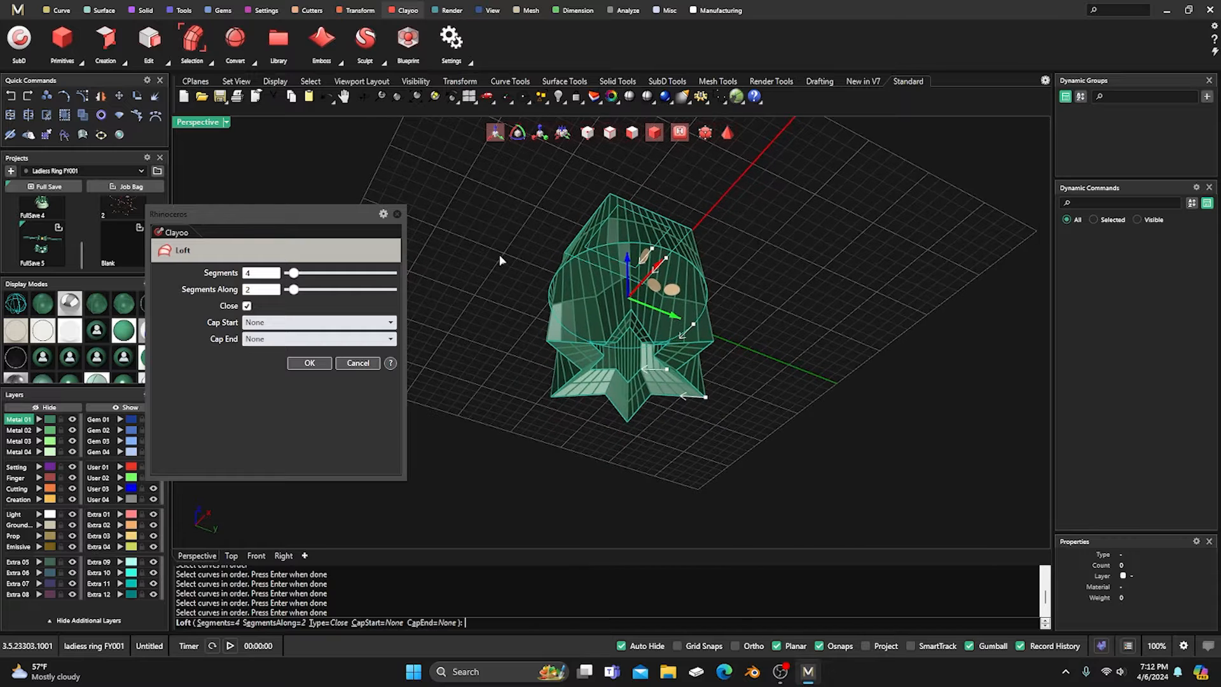
Turn off Close, cap the loft with a Polygonal start and an Ngon end, and accept the loft.
left_click(247, 305)
scroll(611, 350, "up", 3)
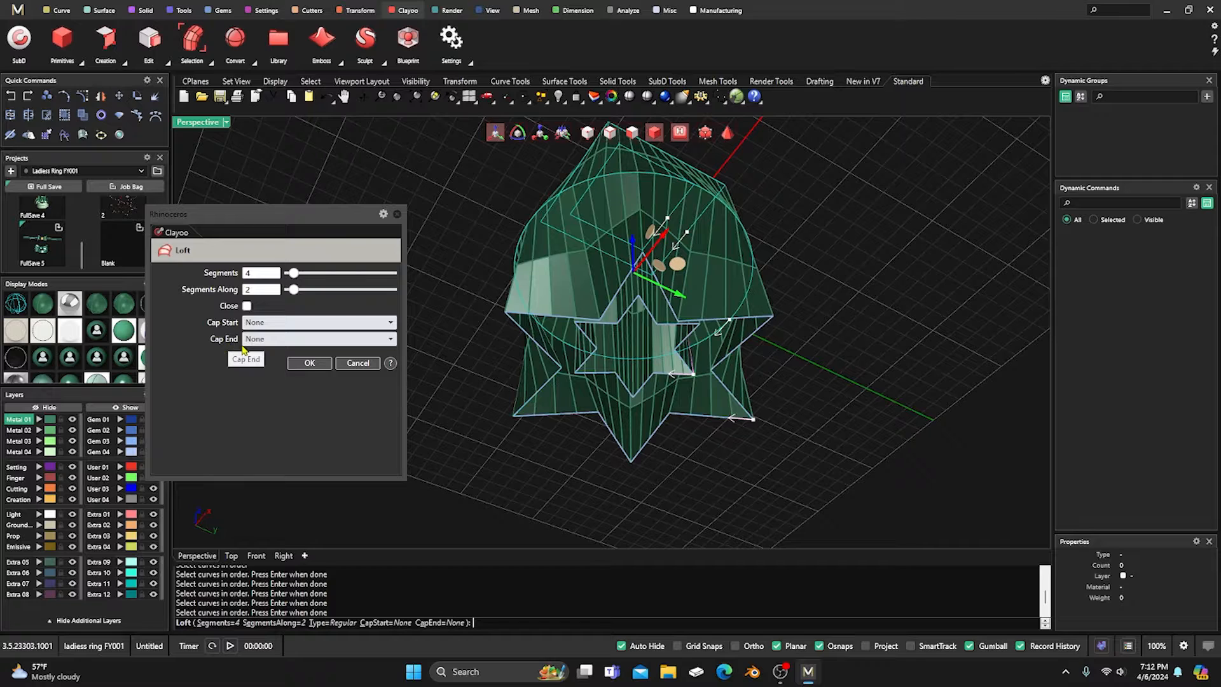
left_click(392, 341)
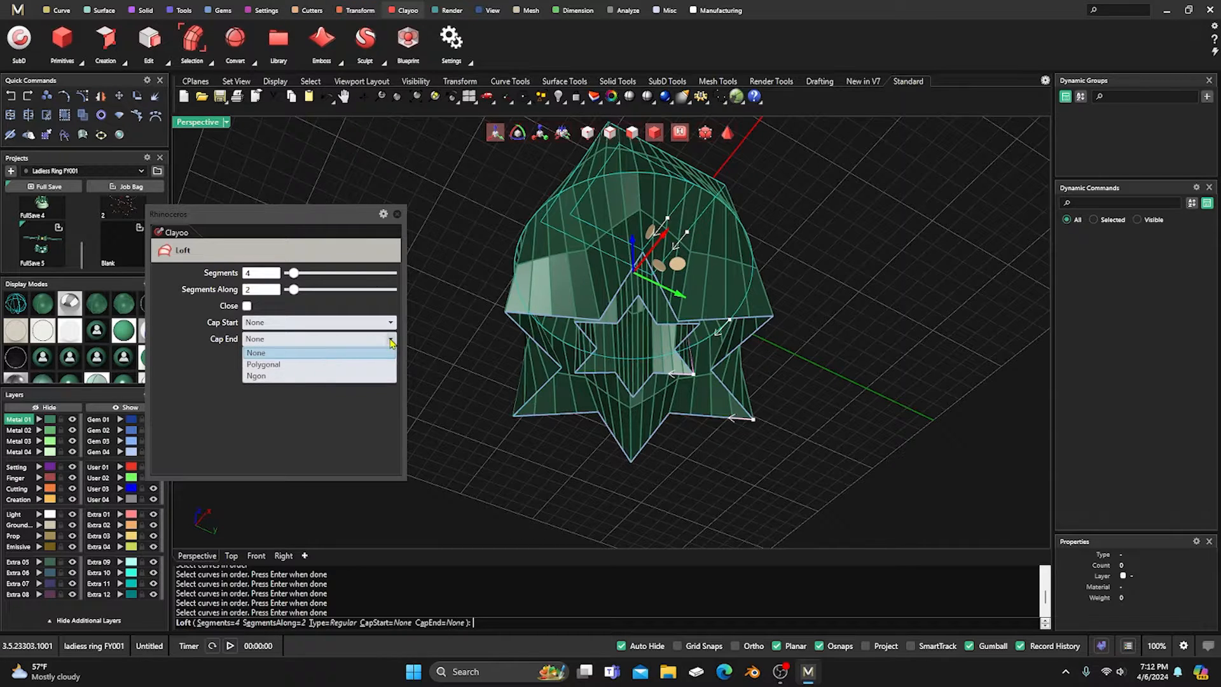
left_click(284, 376)
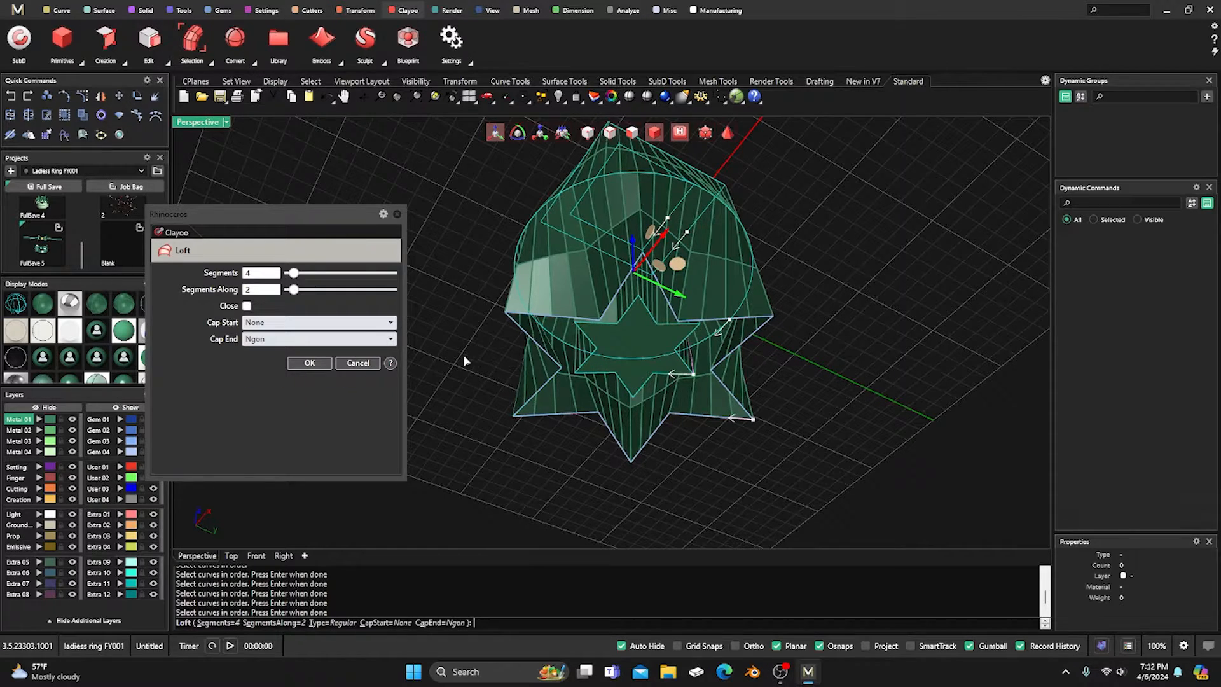
left_click(391, 323)
left_click(311, 348)
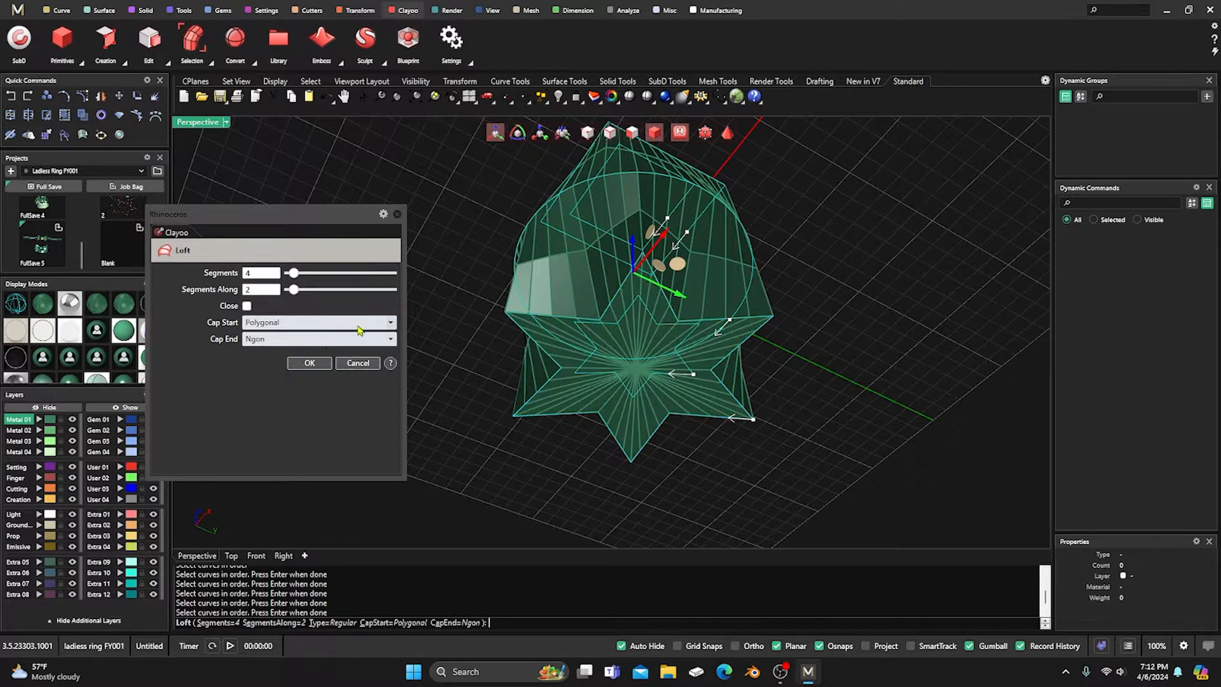
scroll(654, 342, "down", 2)
right_click_drag(654, 342, 639, 472)
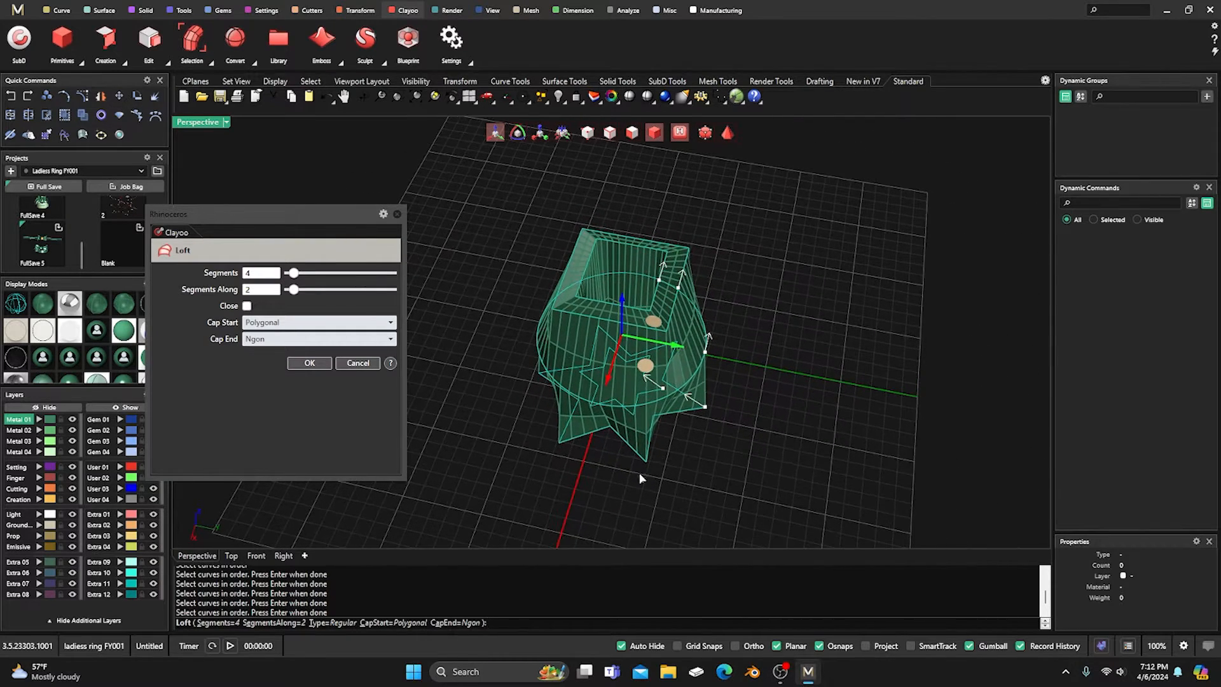
scroll(722, 363, "up", 2)
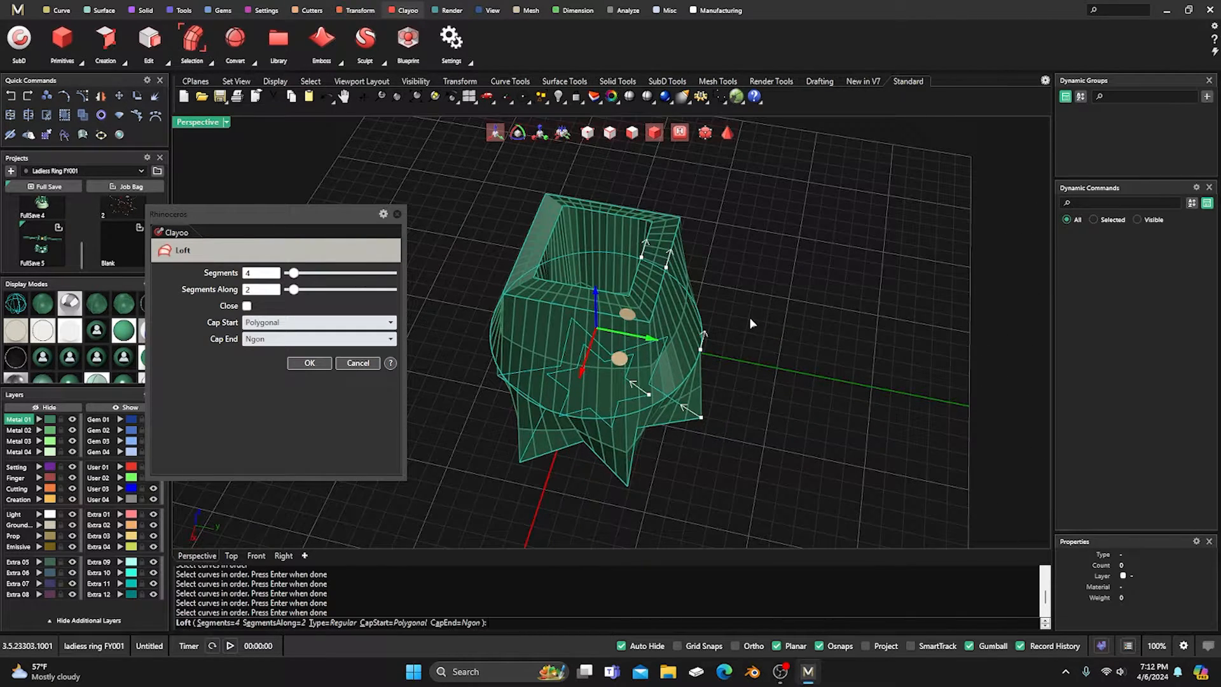
left_click(315, 363)
Show the loft in a shaded display mode without wires, switch it to the smooth Clayoo view, and inspect it all around.
mouse_move(326, 354)
right_mouse_down()
mouse_move(422, 305)
mouse_move(295, 284)
mouse_move(325, 348)
mouse_move(314, 333)
mouse_move(375, 191)
right_mouse_up()
left_click(71, 379)
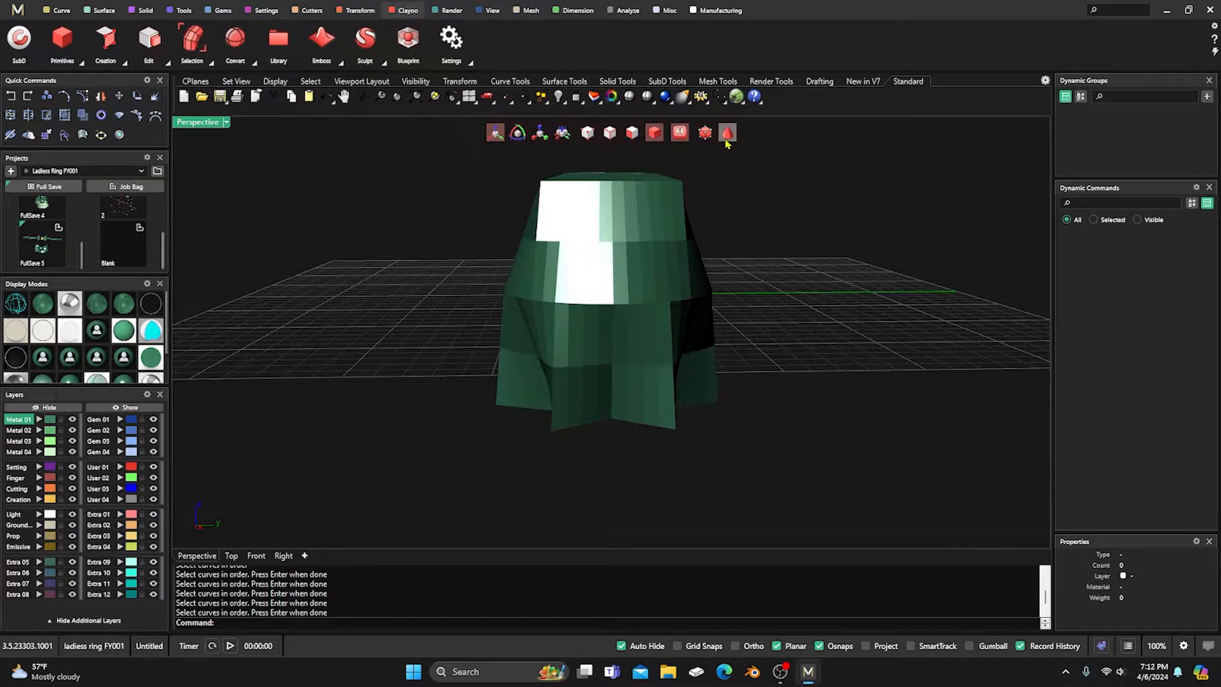
left_click(727, 132)
right_click_drag(712, 235, 571, 356)
right_click_drag(573, 308, 526, 308)
right_click_drag(579, 187, 552, 351)
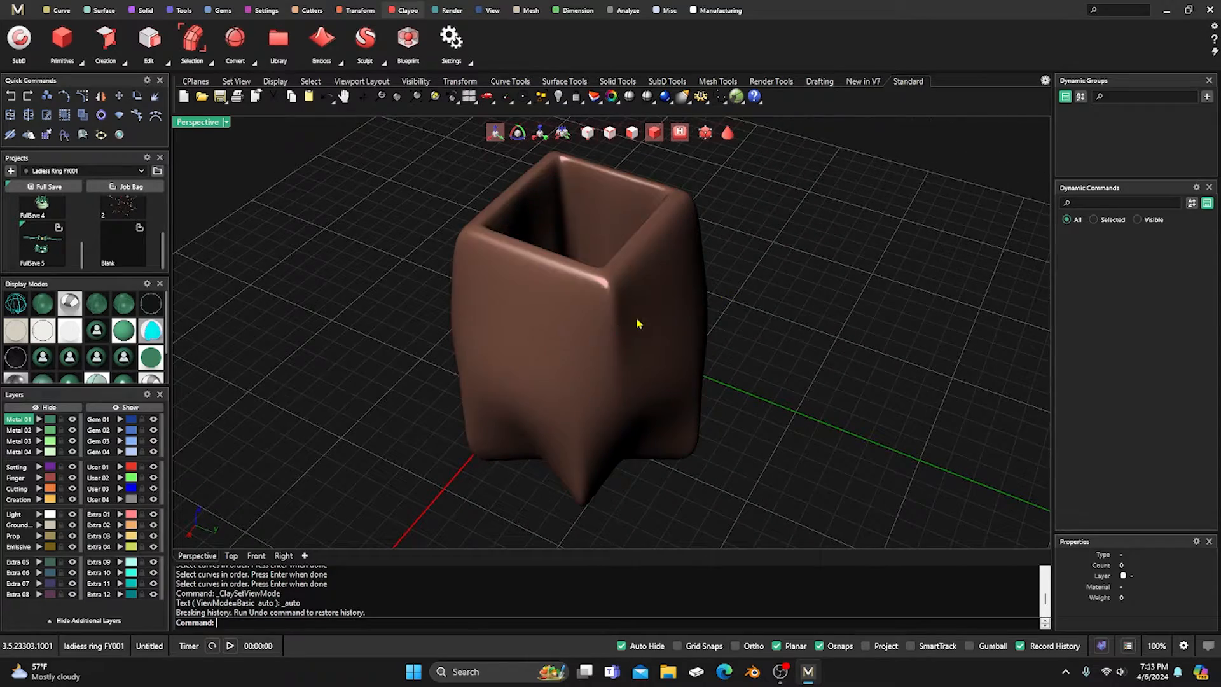
right_click_drag(637, 324, 561, 335)
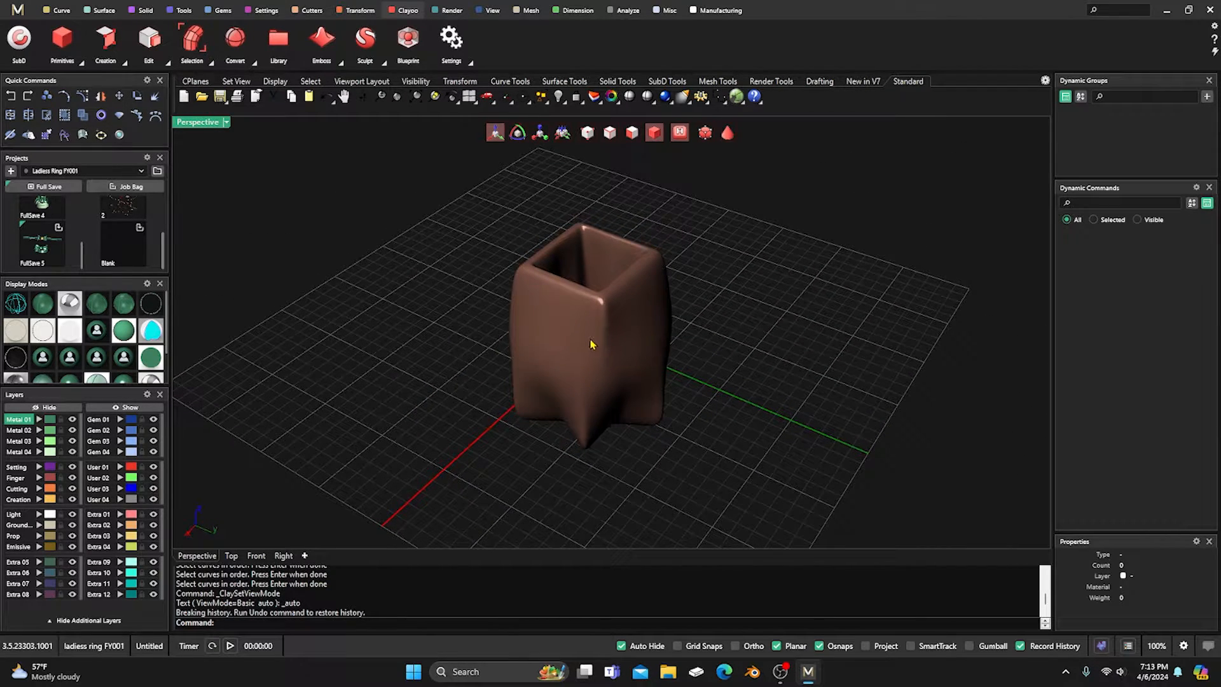
Delete the lofted form, then change the display mode to reveal its source curves and delete them all.
left_click(590, 344)
key("Delete")
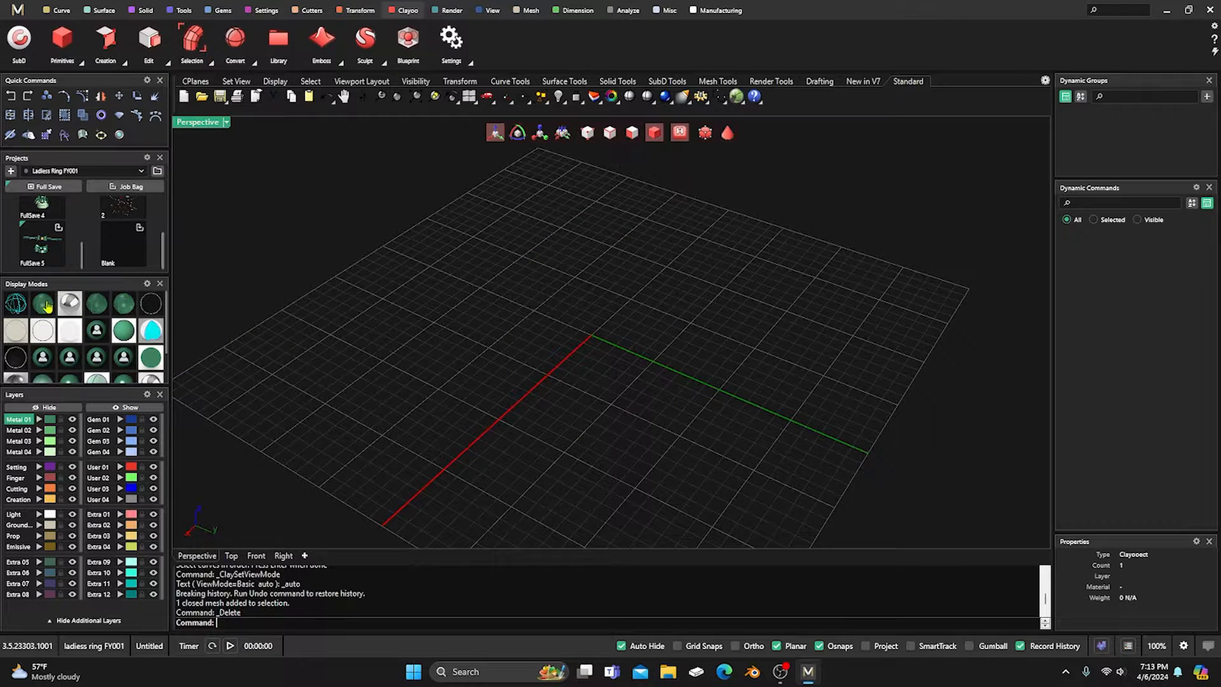
left_click(144, 306)
left_click_drag(412, 487, 785, 192)
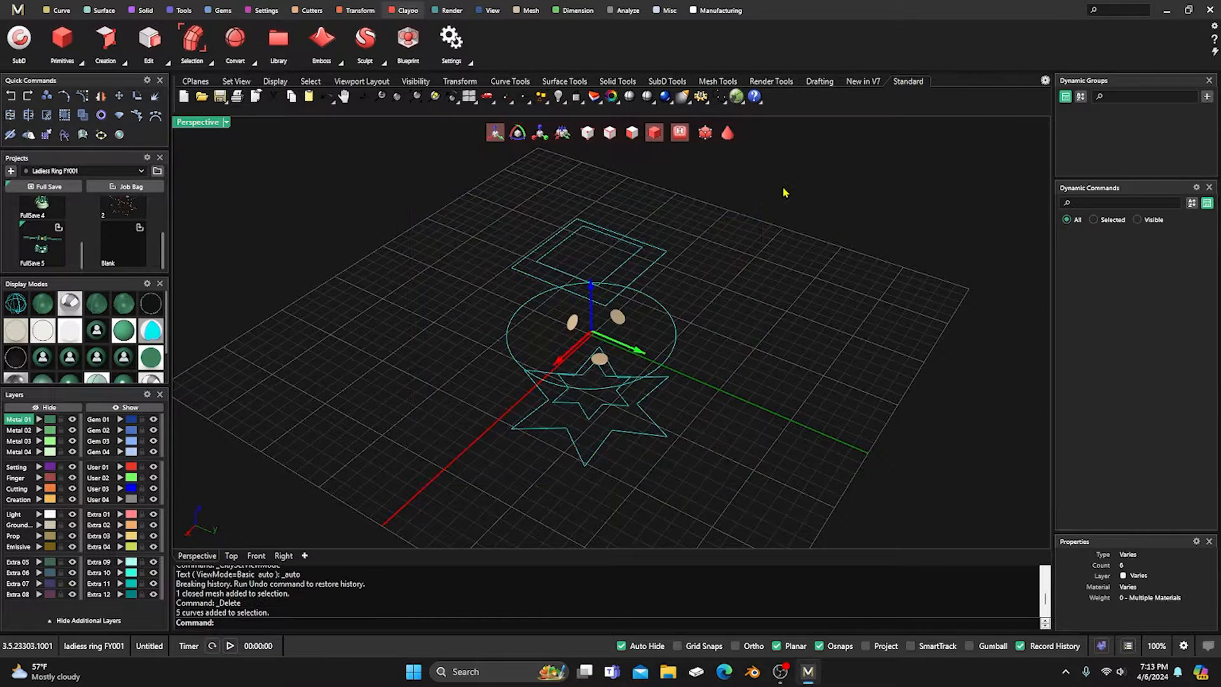
key("Delete")
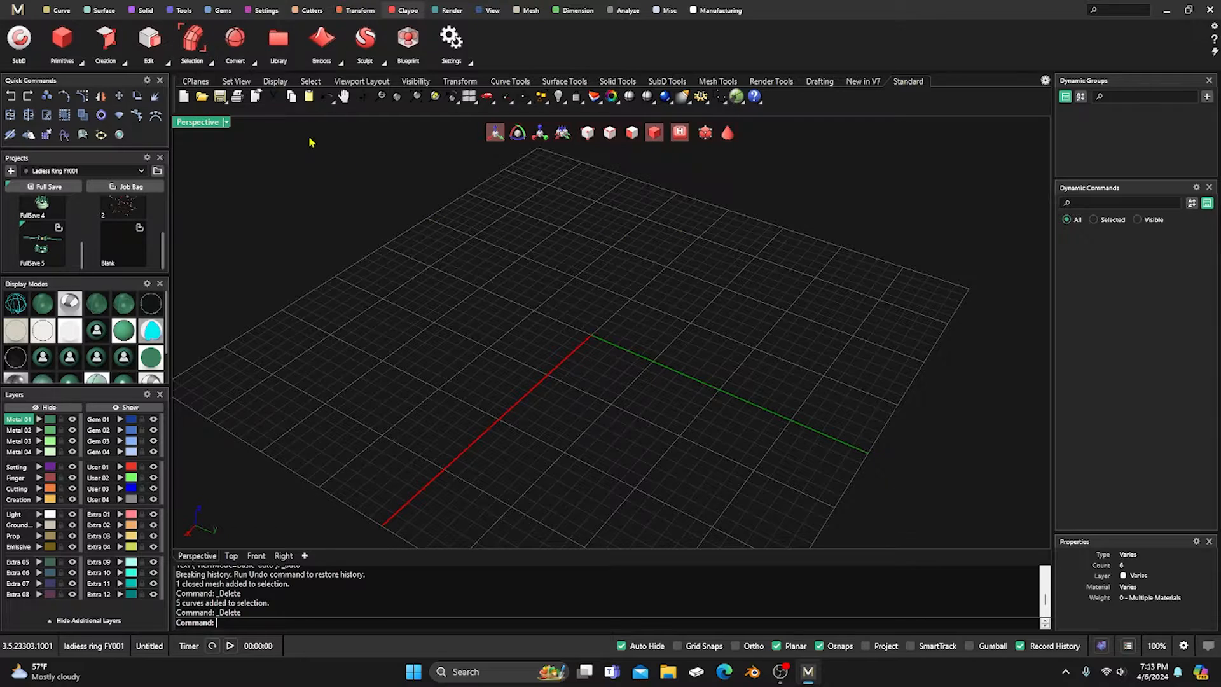
Turn off SubD edit mode and restore the four-viewport layout with the Gem View.
left_click(22, 48)
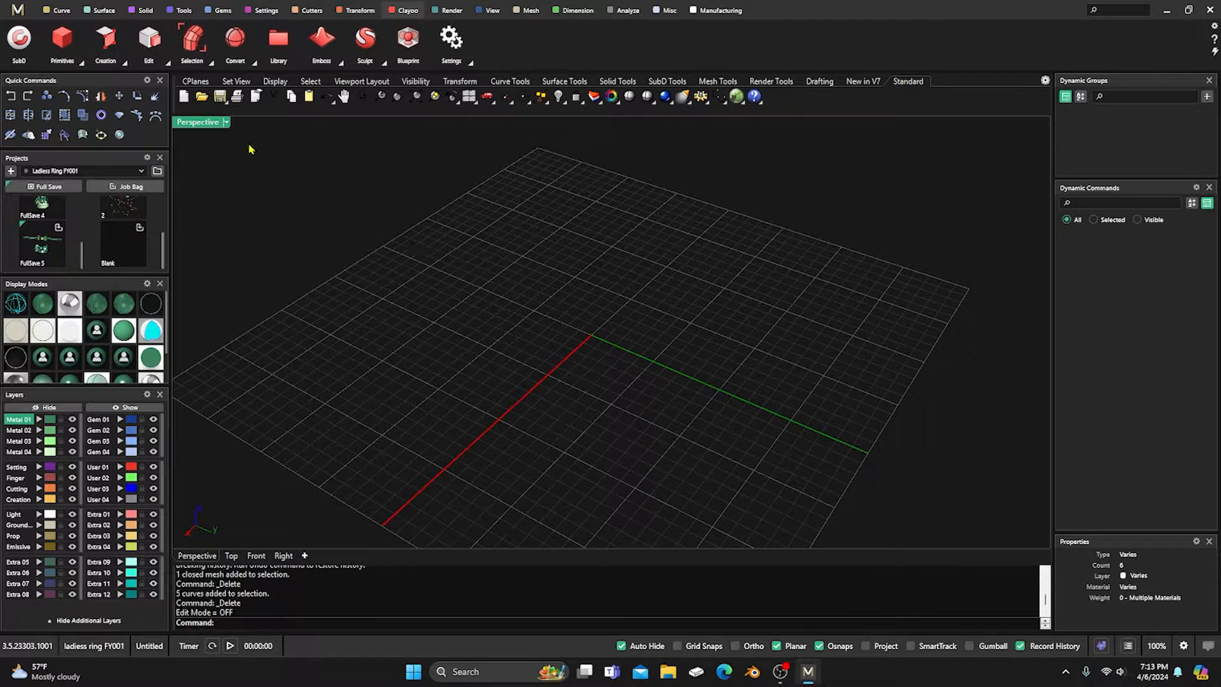
double_click(211, 127)
scroll(358, 205, "down", 4)
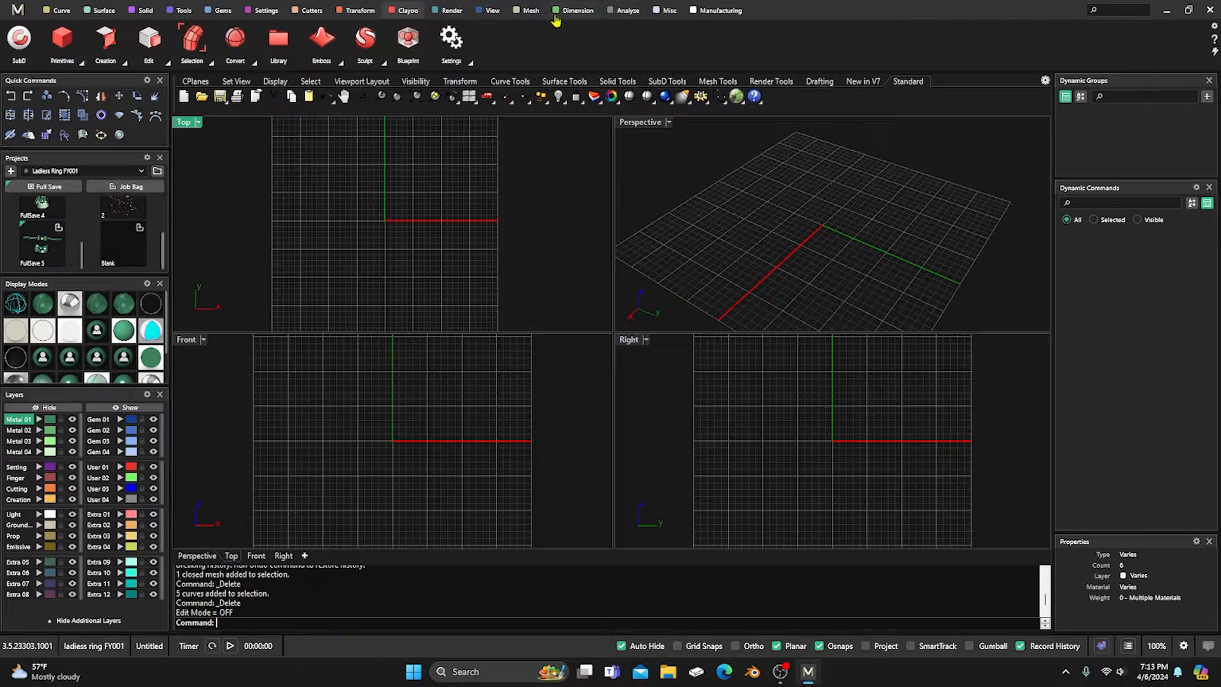
left_click(491, 11)
left_click(194, 38)
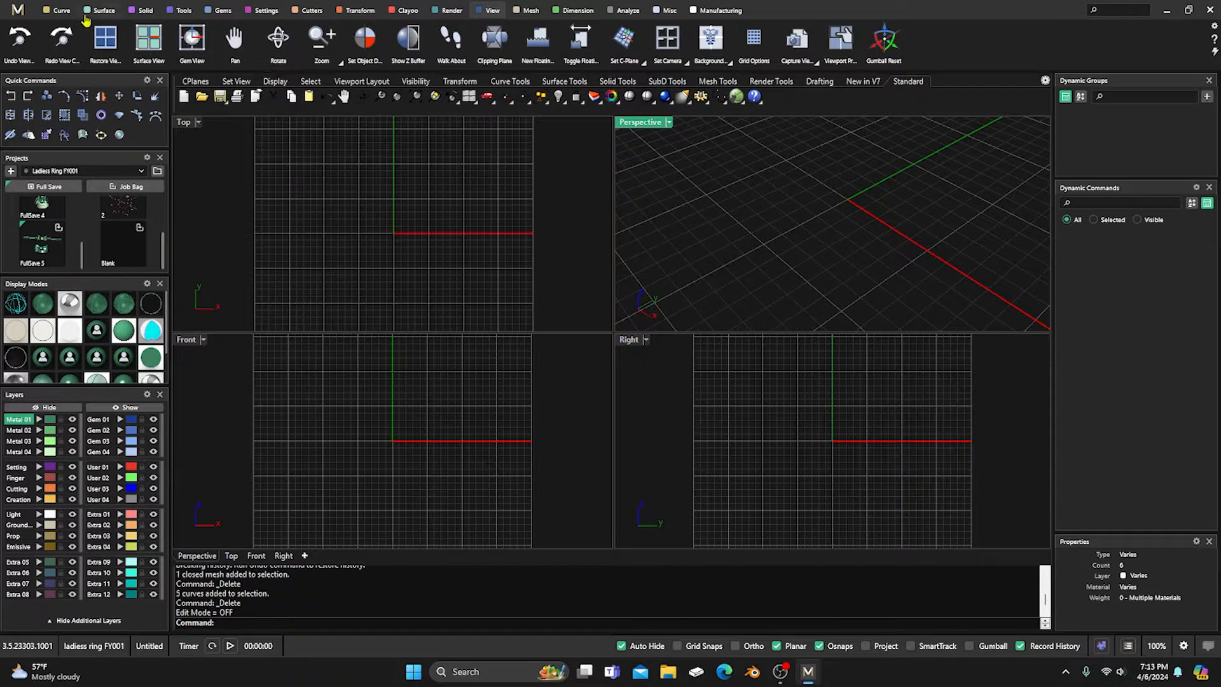
On the Creation layer, draw a rounded rectangle centered on the origin in the Top view, with conic corners of about 0.68 rho.
left_click(61, 11)
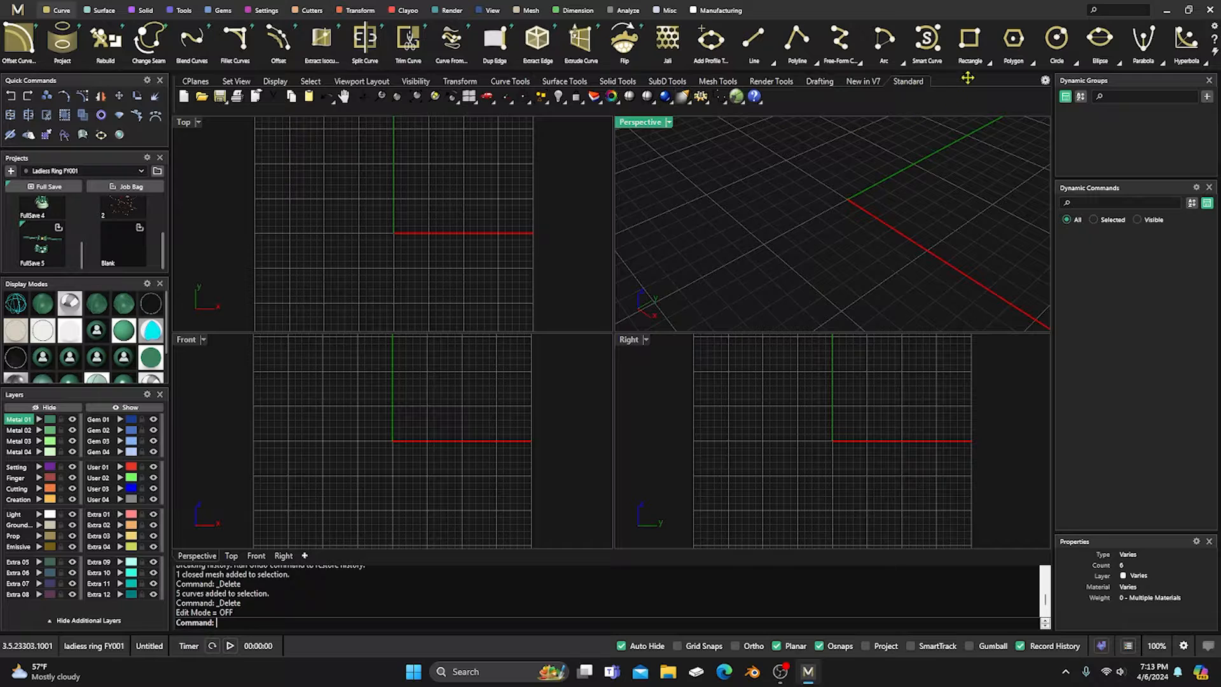
left_click(989, 64)
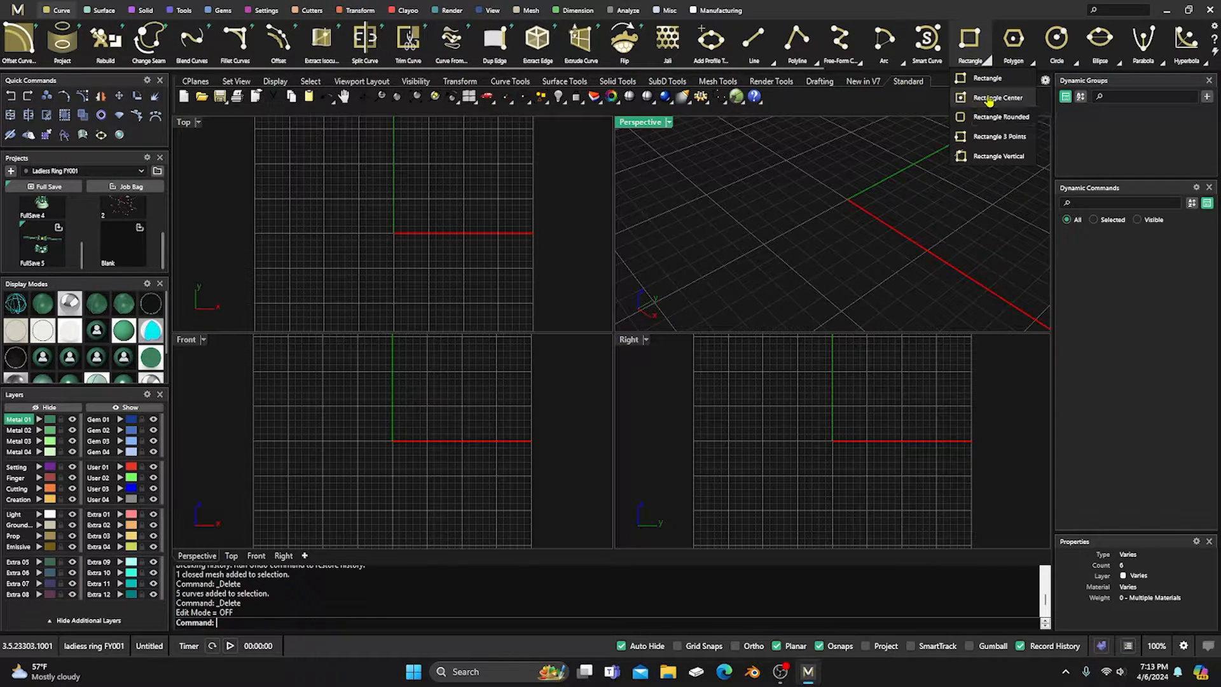
left_click(967, 99)
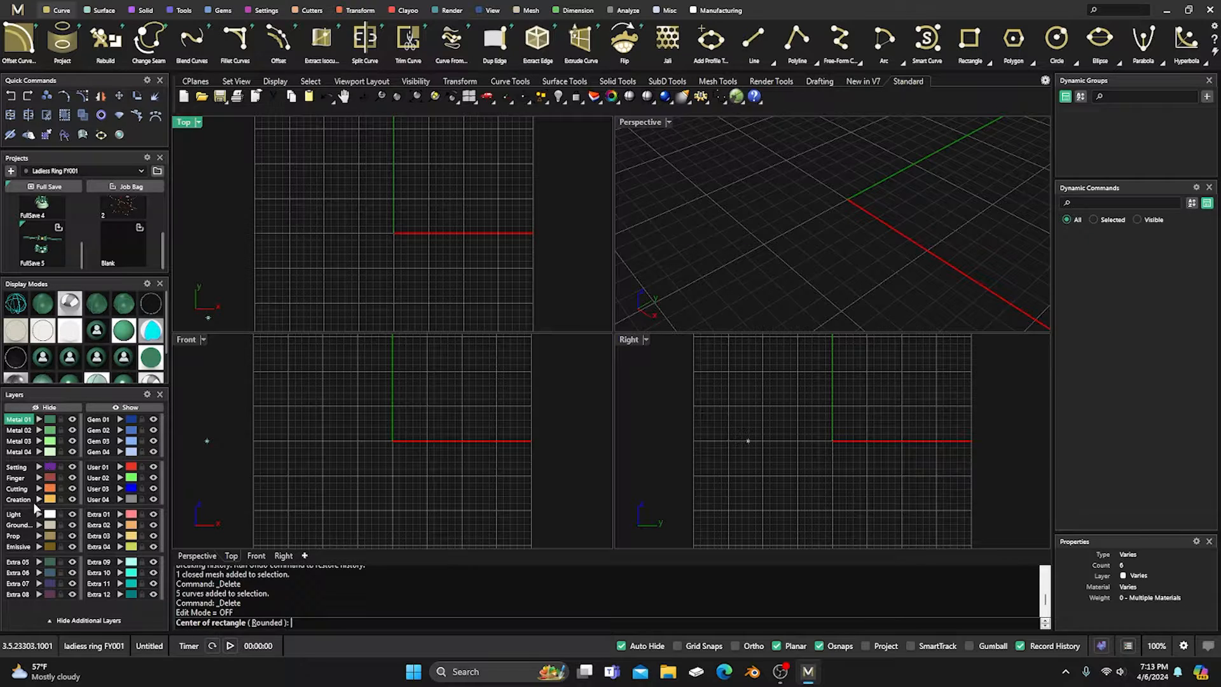
left_click(18, 500)
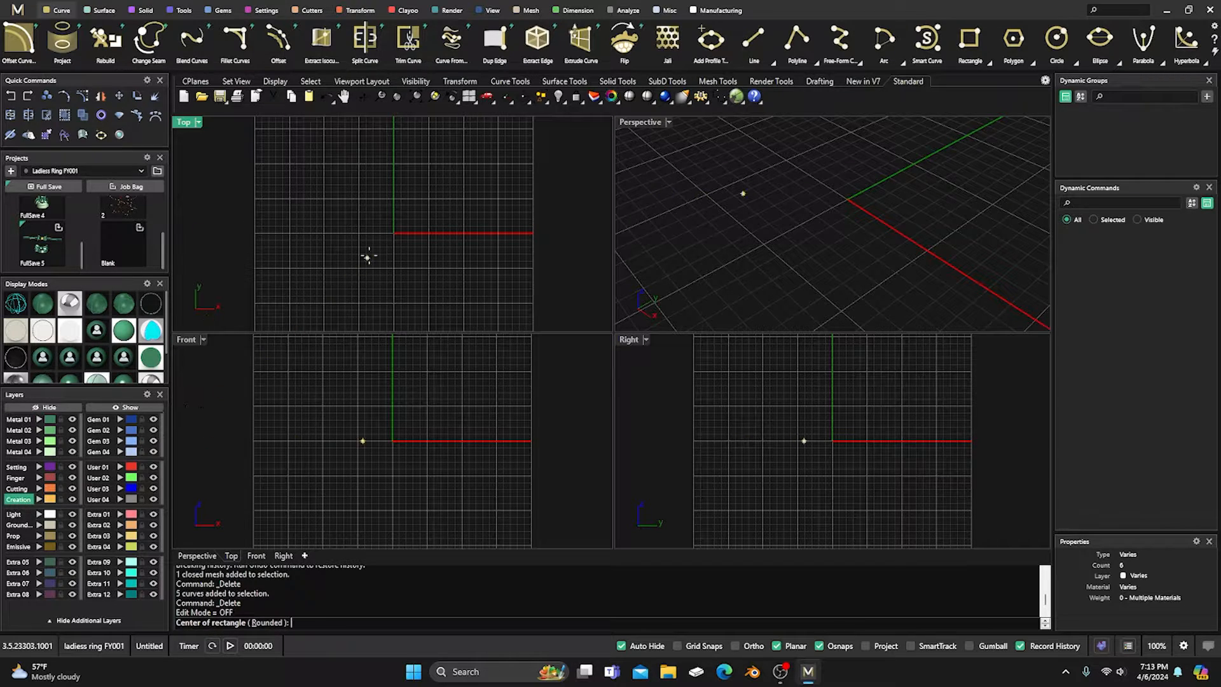
left_click(394, 232)
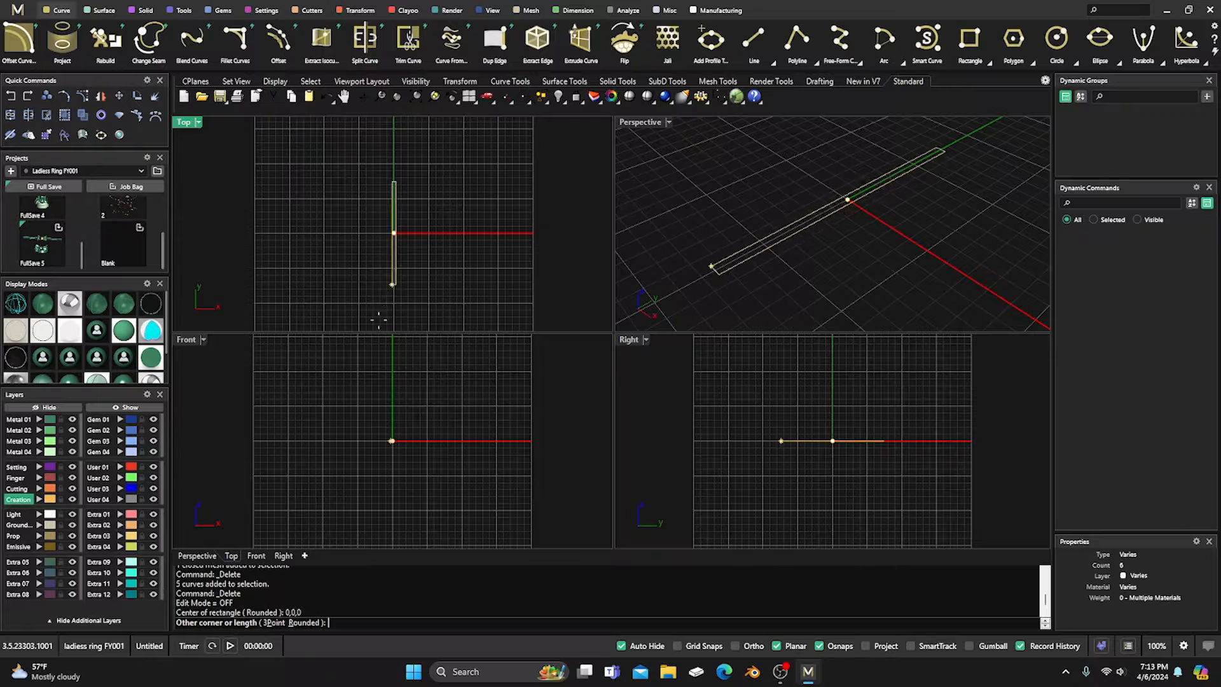
left_click(306, 622)
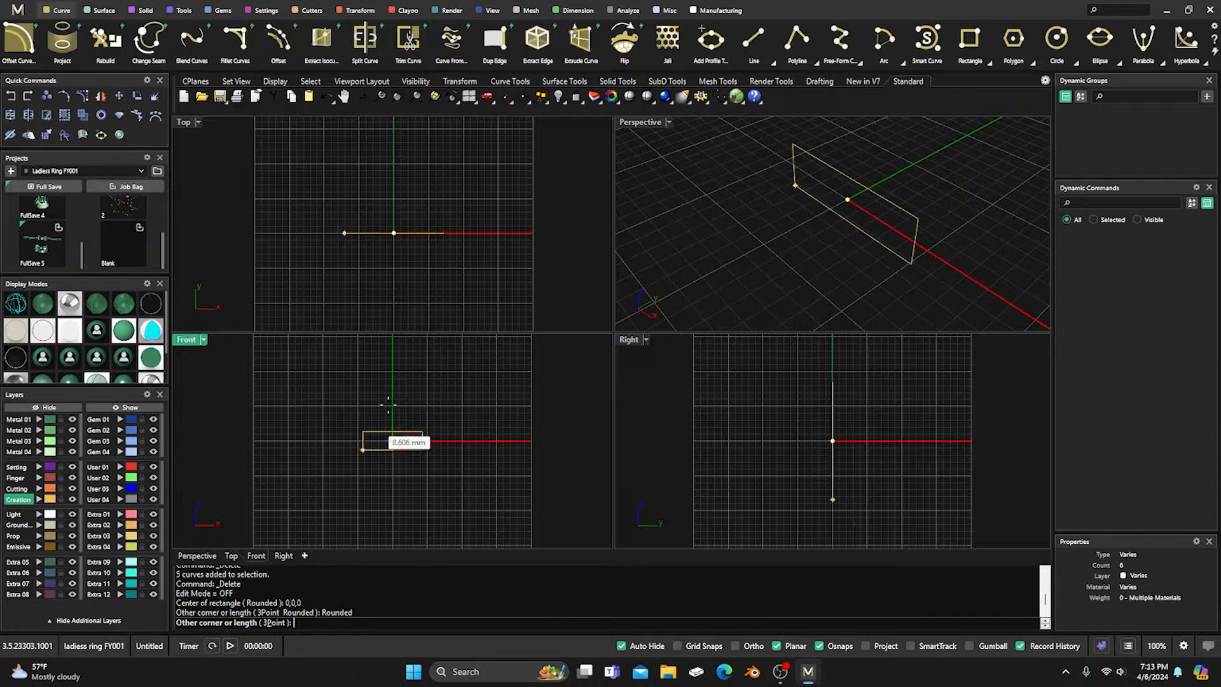
left_click(417, 209)
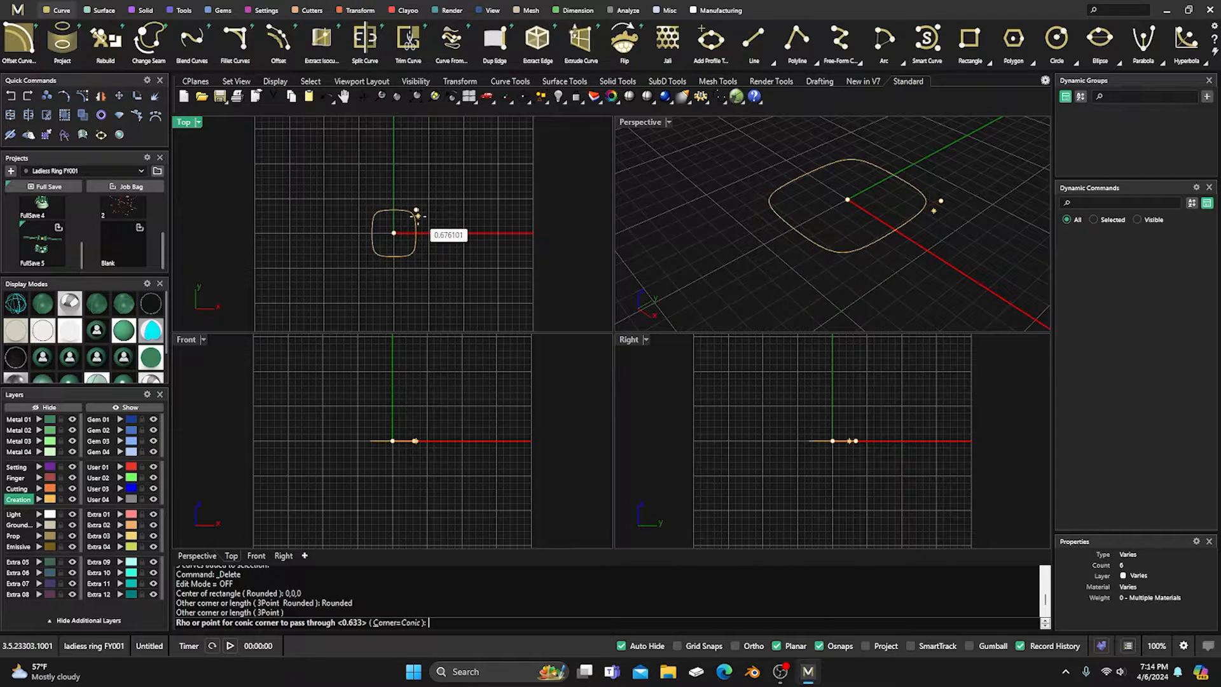
left_click(419, 216)
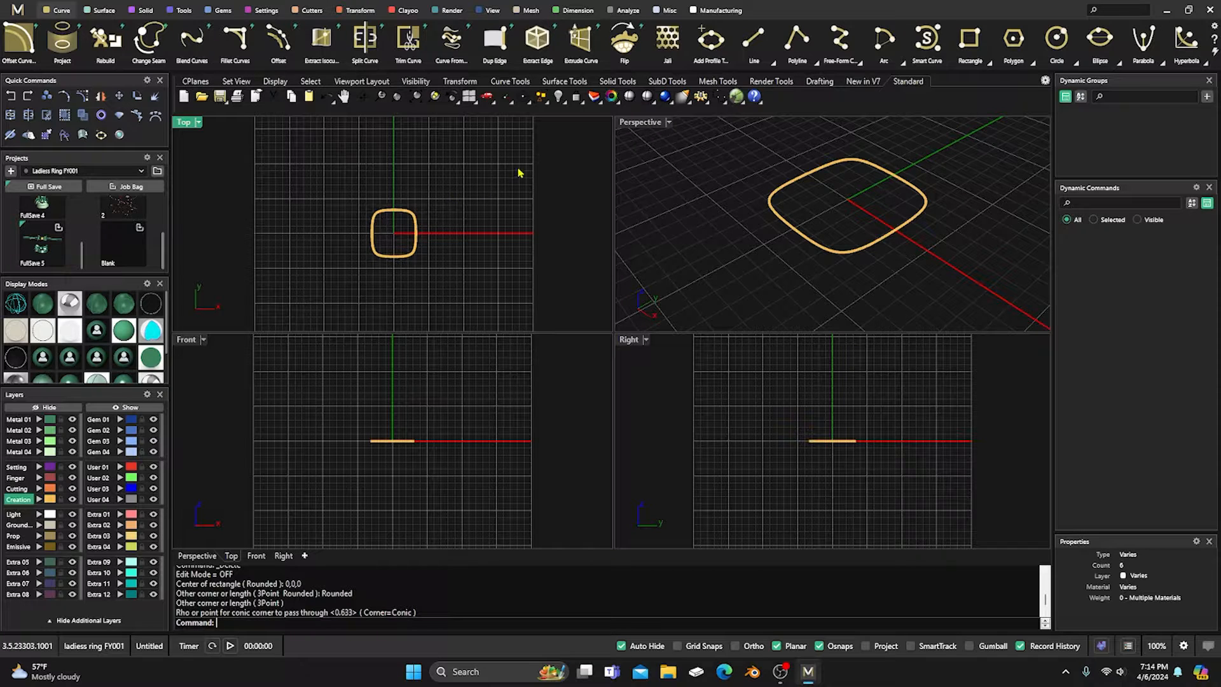
Start a Smart Curve and display the object snap options.
left_click(927, 42)
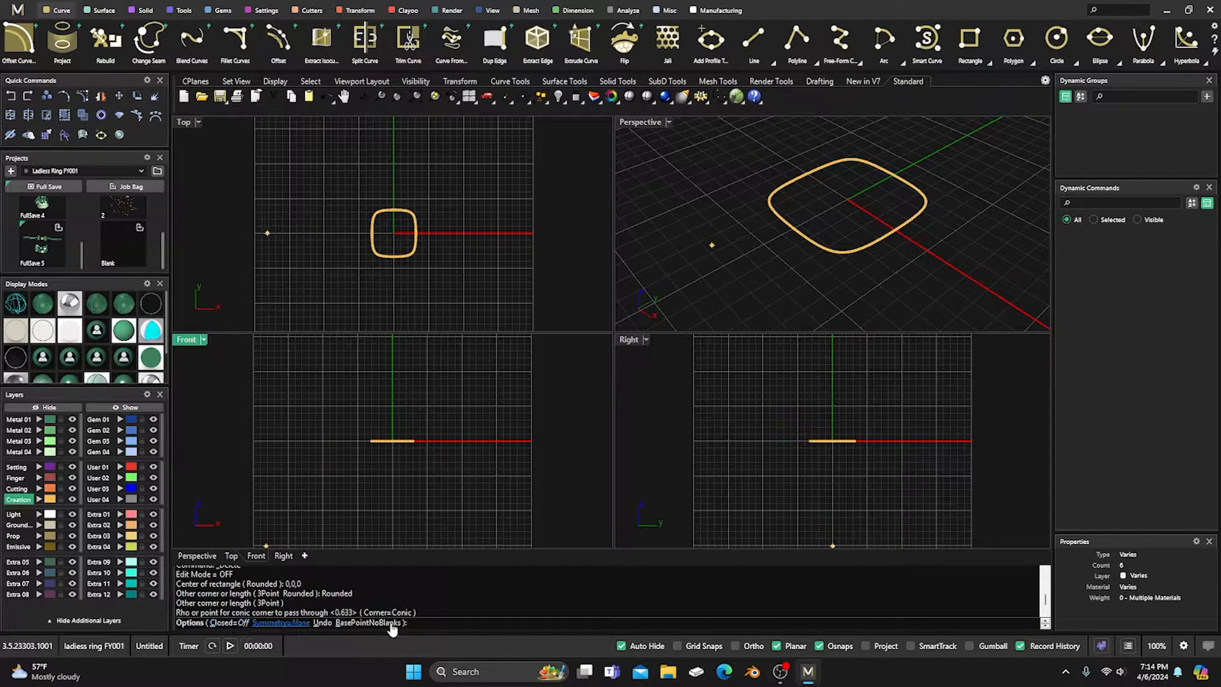
left_click(820, 647)
left_click(820, 646)
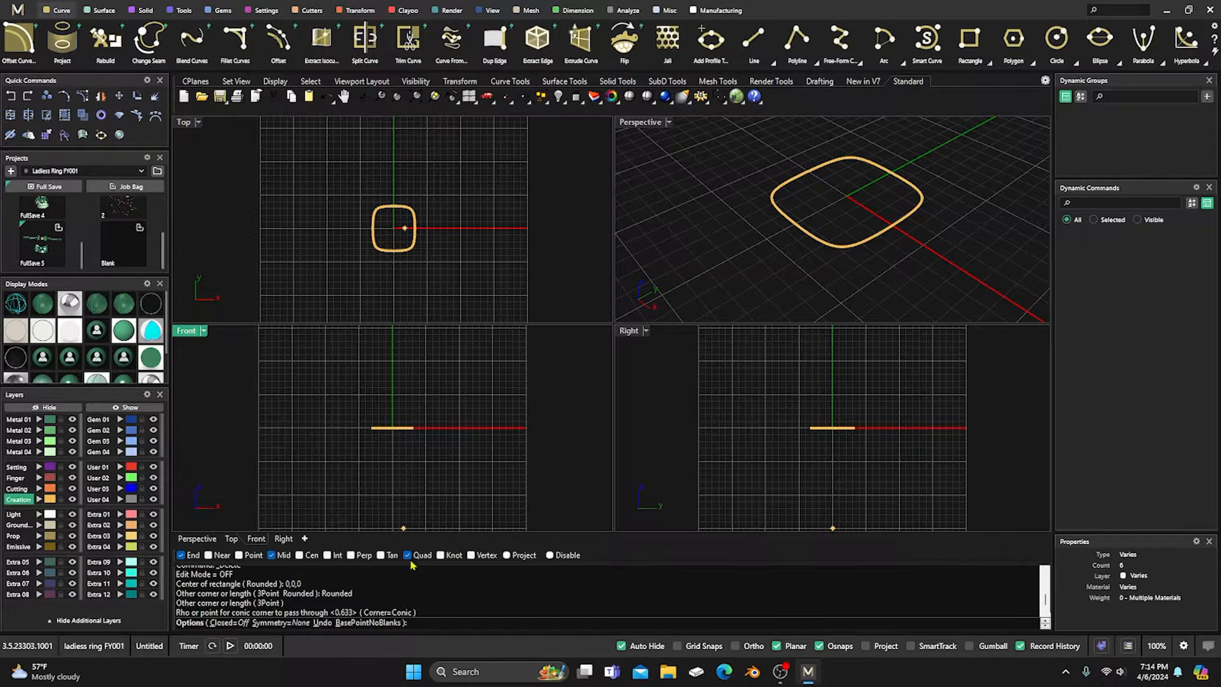
left_click(222, 623)
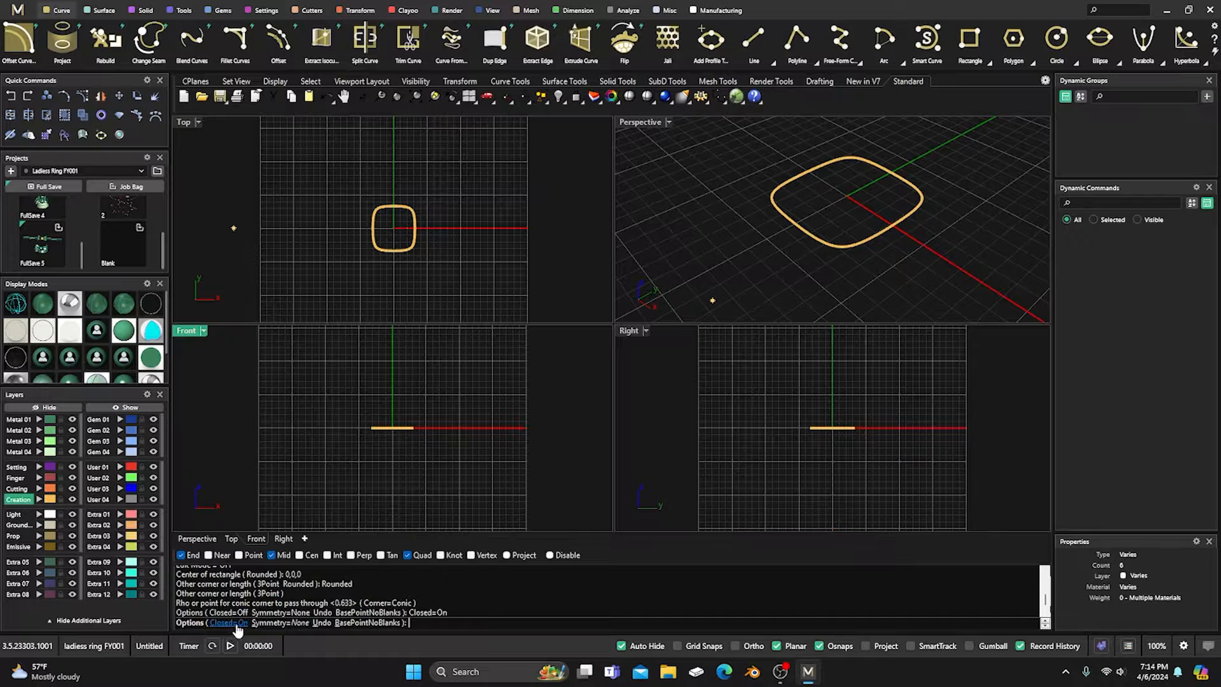
left_click(277, 623)
left_click(323, 623)
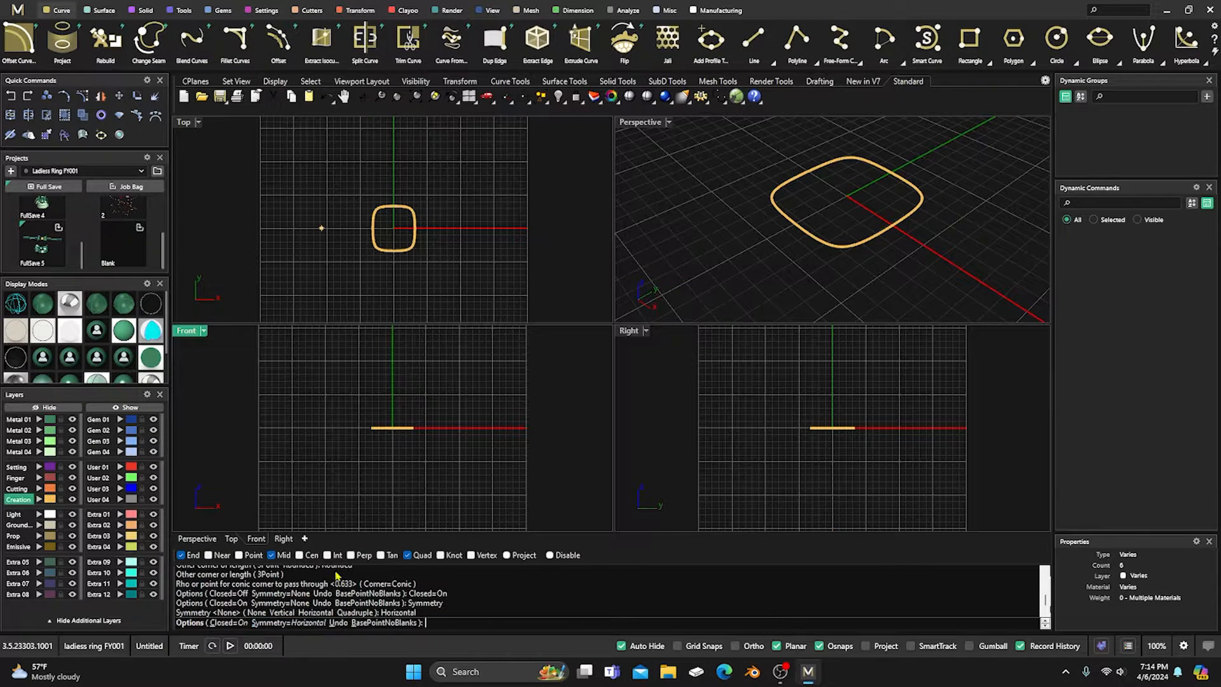
left_click(415, 427)
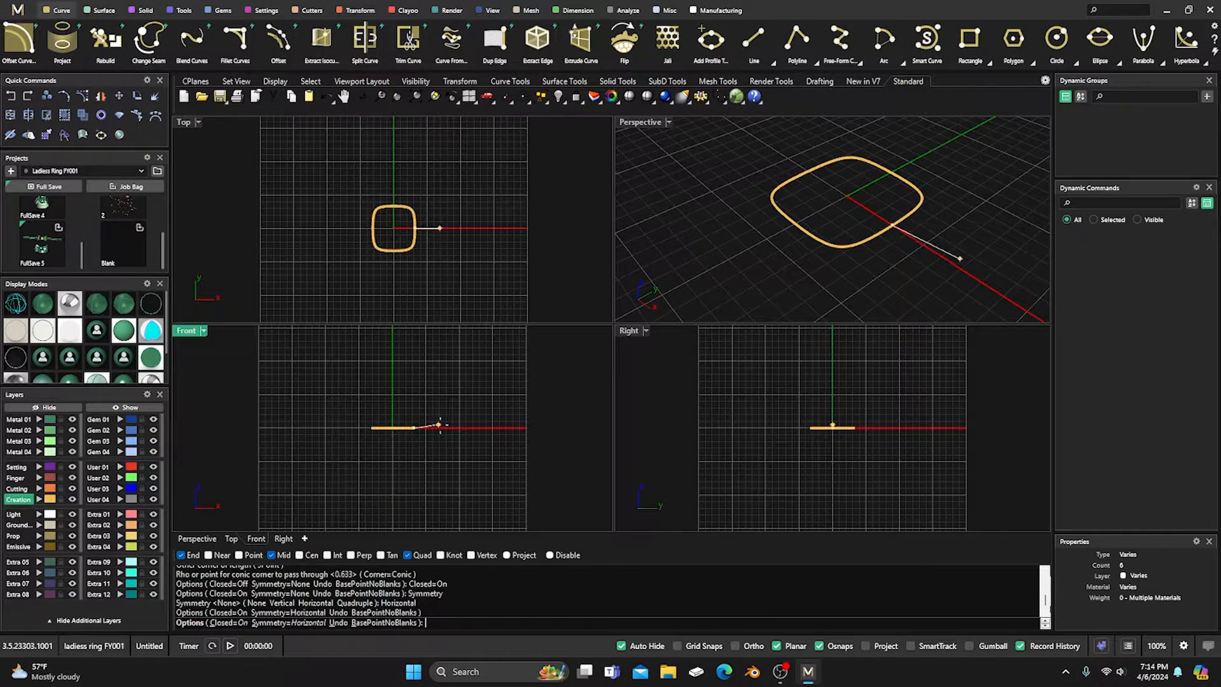
key("Escape")
Draw a closed teardrop Smart Curve with horizontal symmetry in the Front view, its tip starting beside the rounded rectangle's right end.
key("Return")
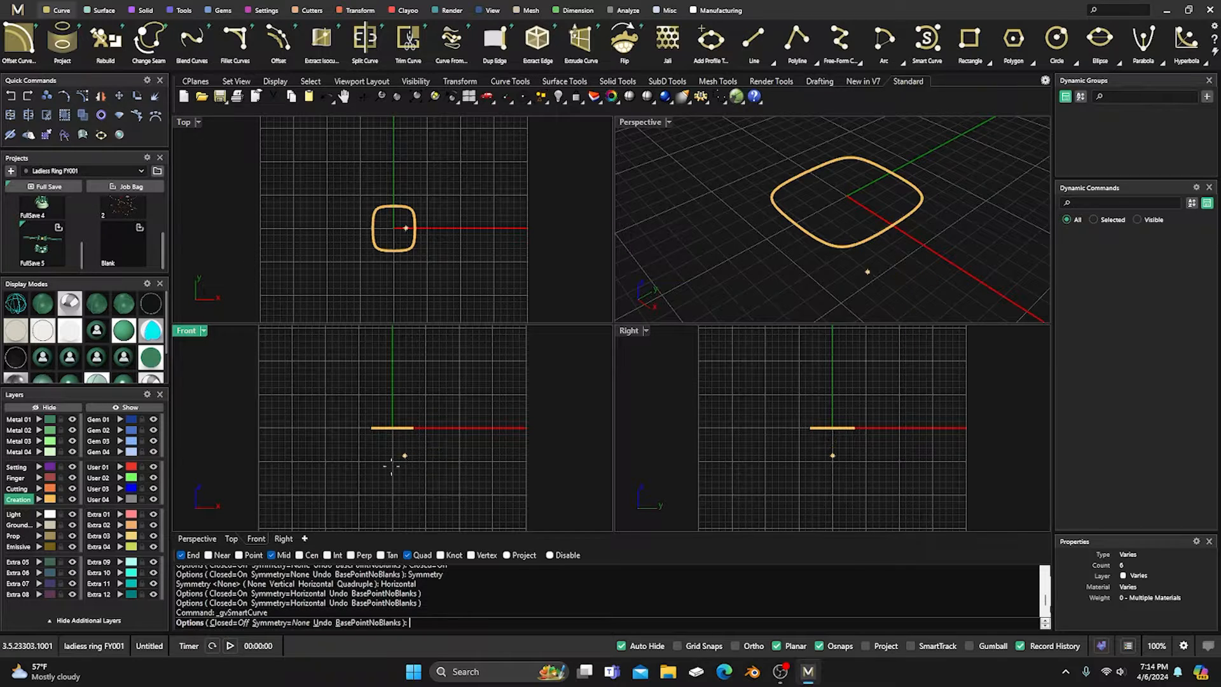
left_click(231, 622)
left_click(279, 622)
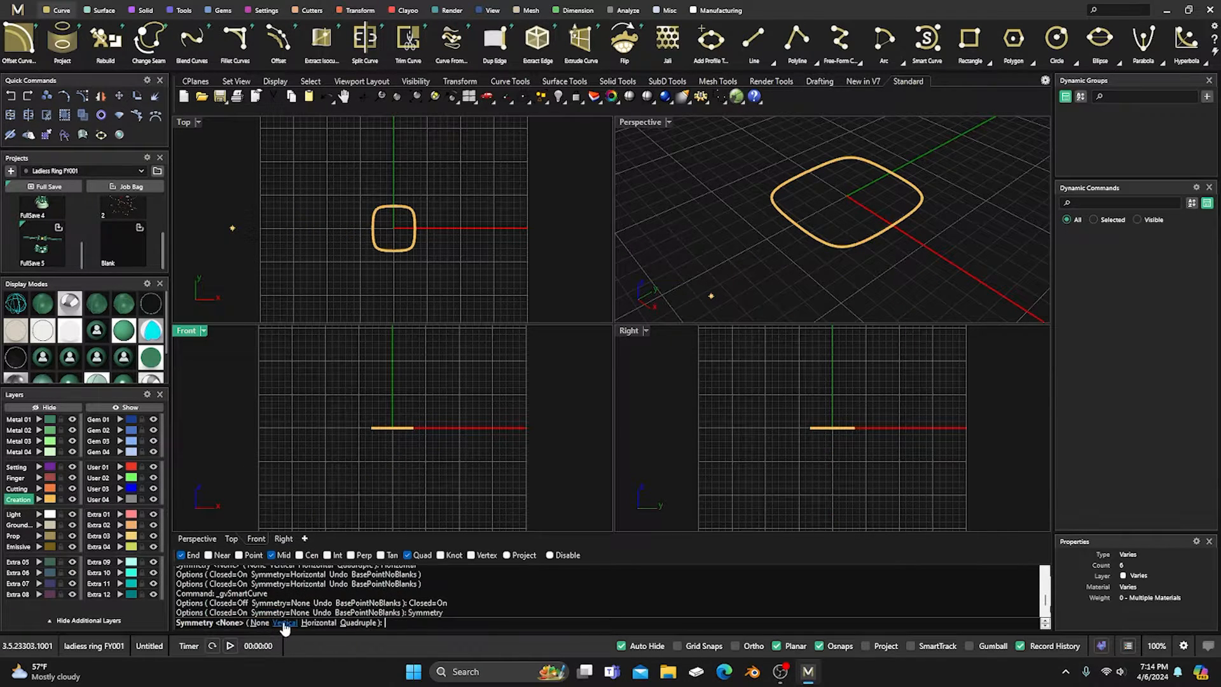
left_click(318, 623)
left_click(414, 428)
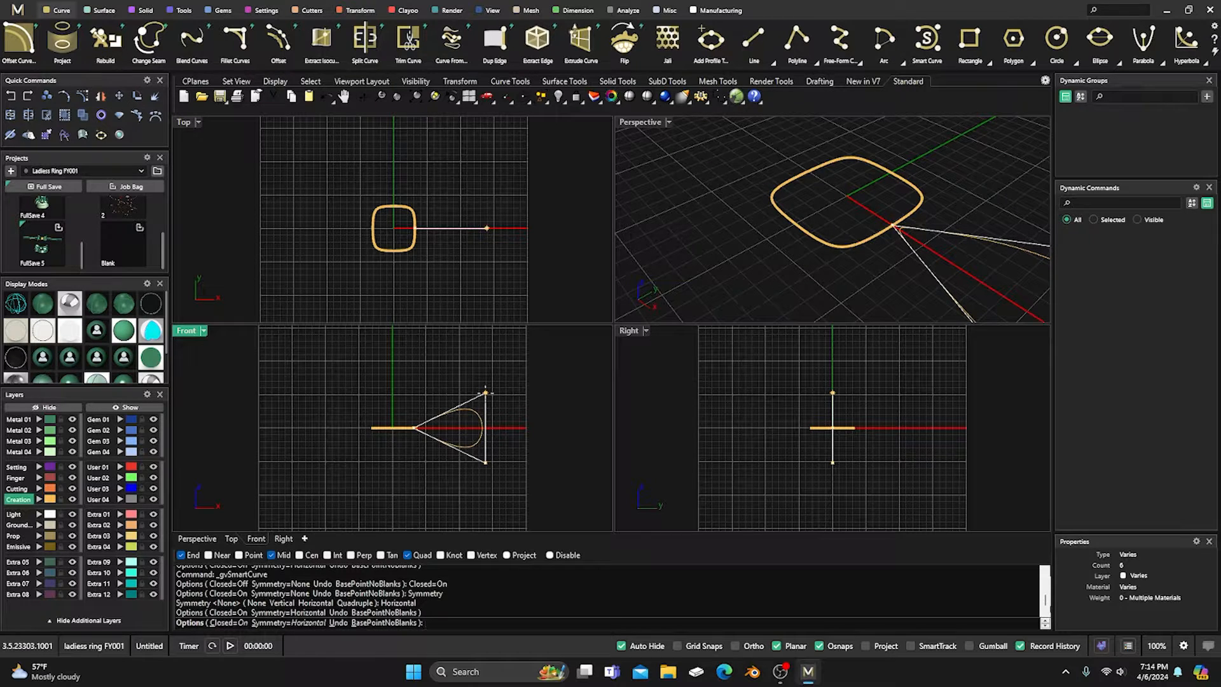
left_click(485, 392)
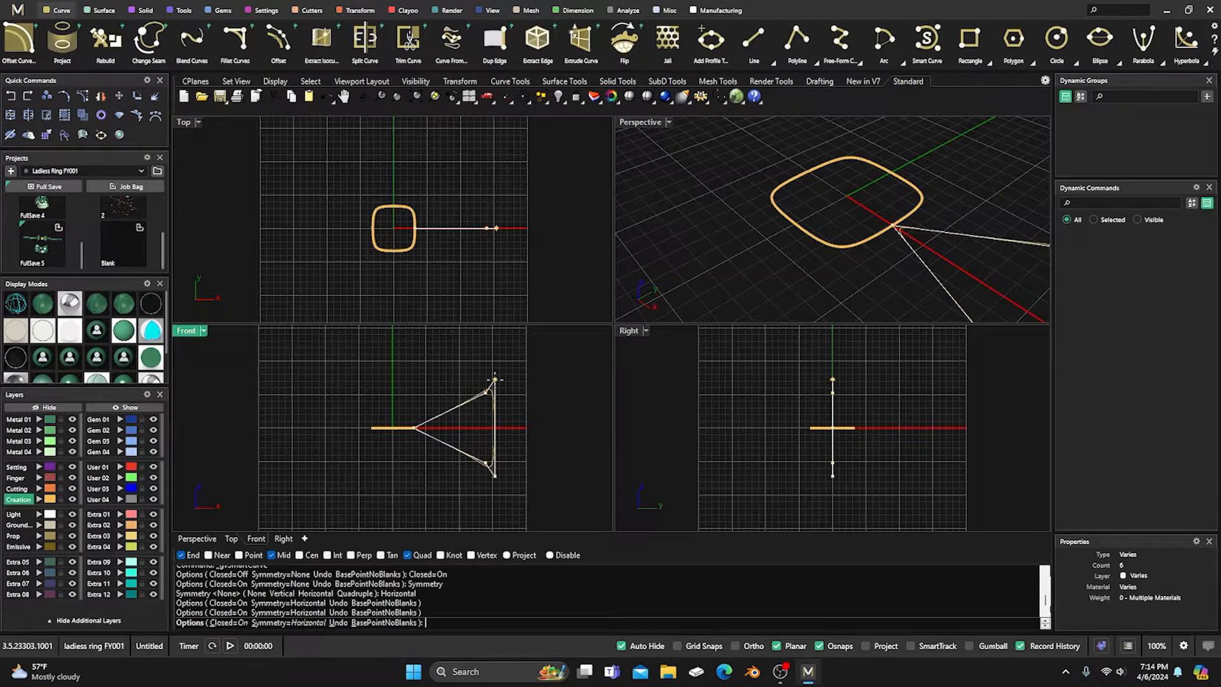
right_click(495, 379)
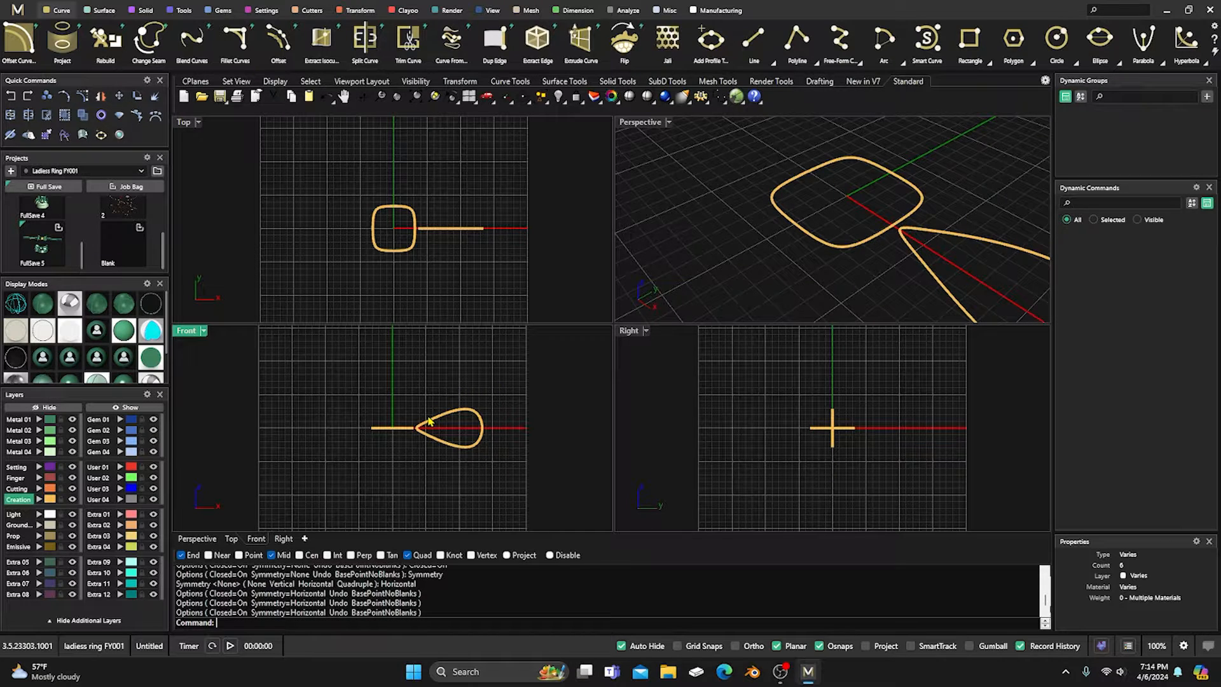
Turn on the Gumball for the teardrop curve and scale it slightly longer along X and slightly narrower vertically.
scroll(441, 428, "up", 4)
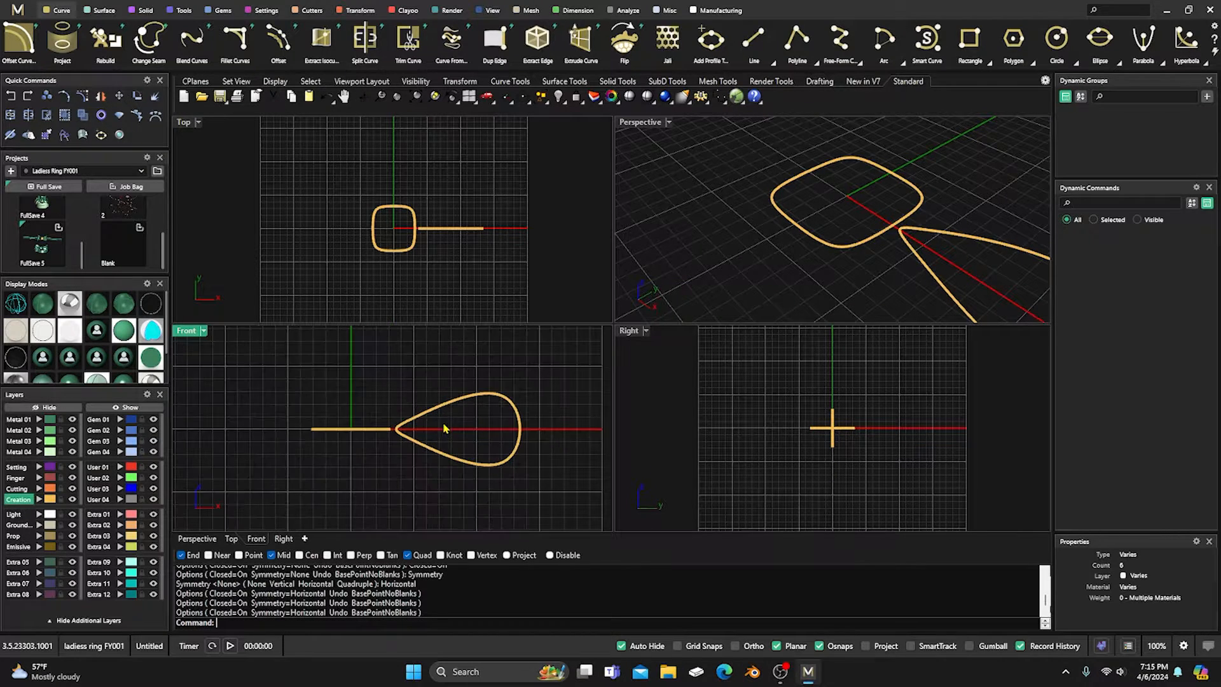
left_click(448, 408)
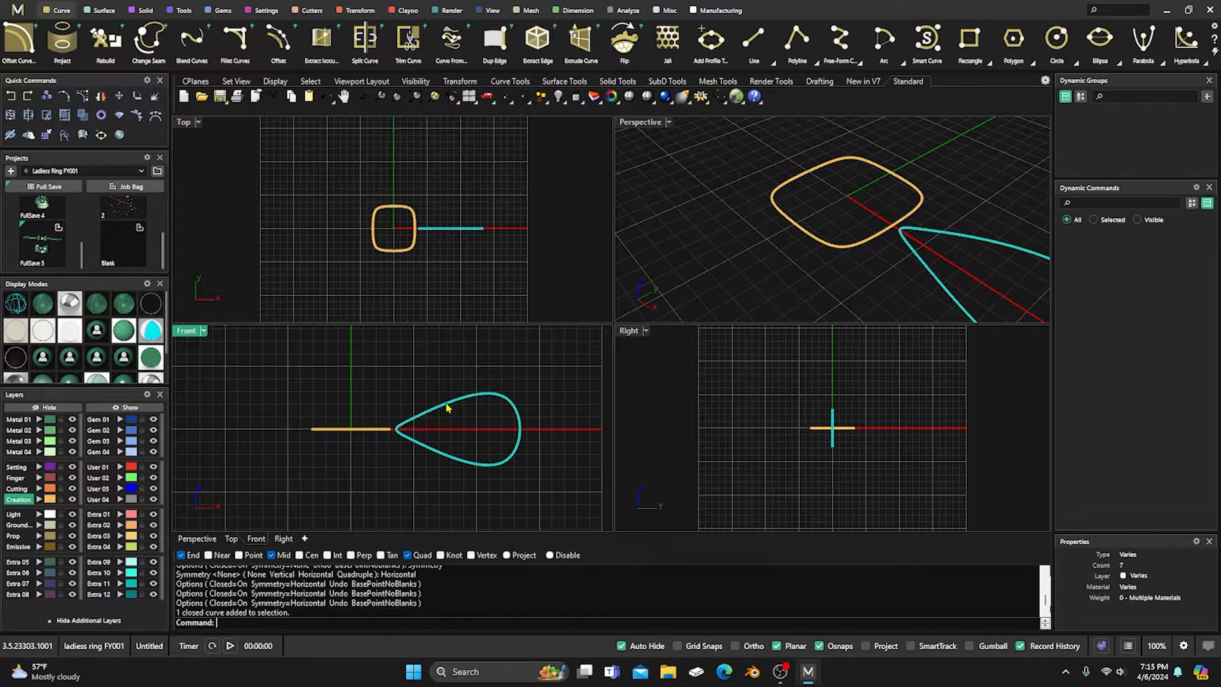
left_click(395, 405)
left_click(510, 402)
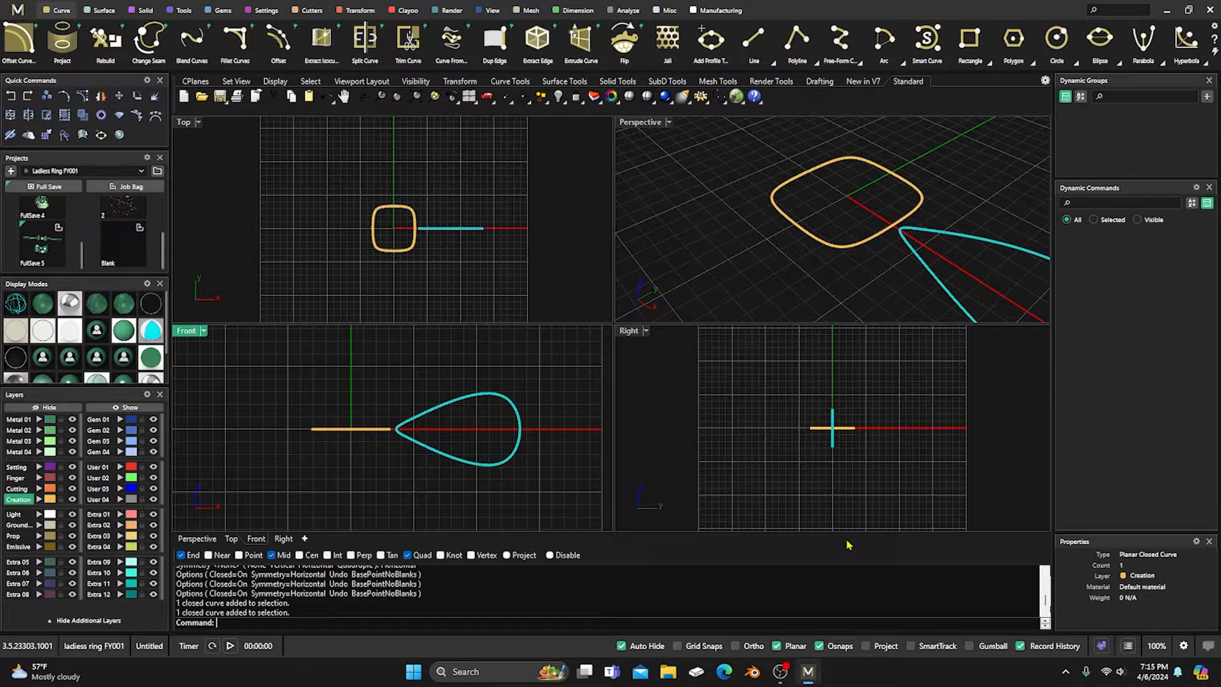
left_click(969, 645)
left_click_drag(457, 429, 388, 430)
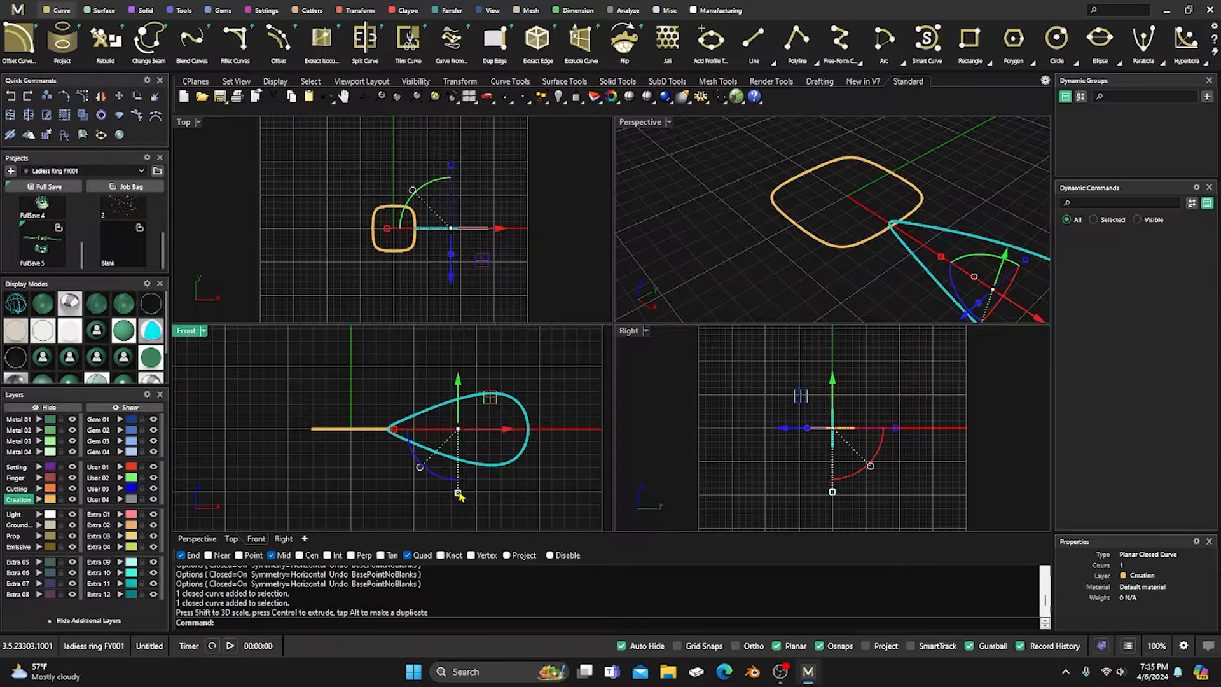
left_click_drag(457, 494, 457, 487)
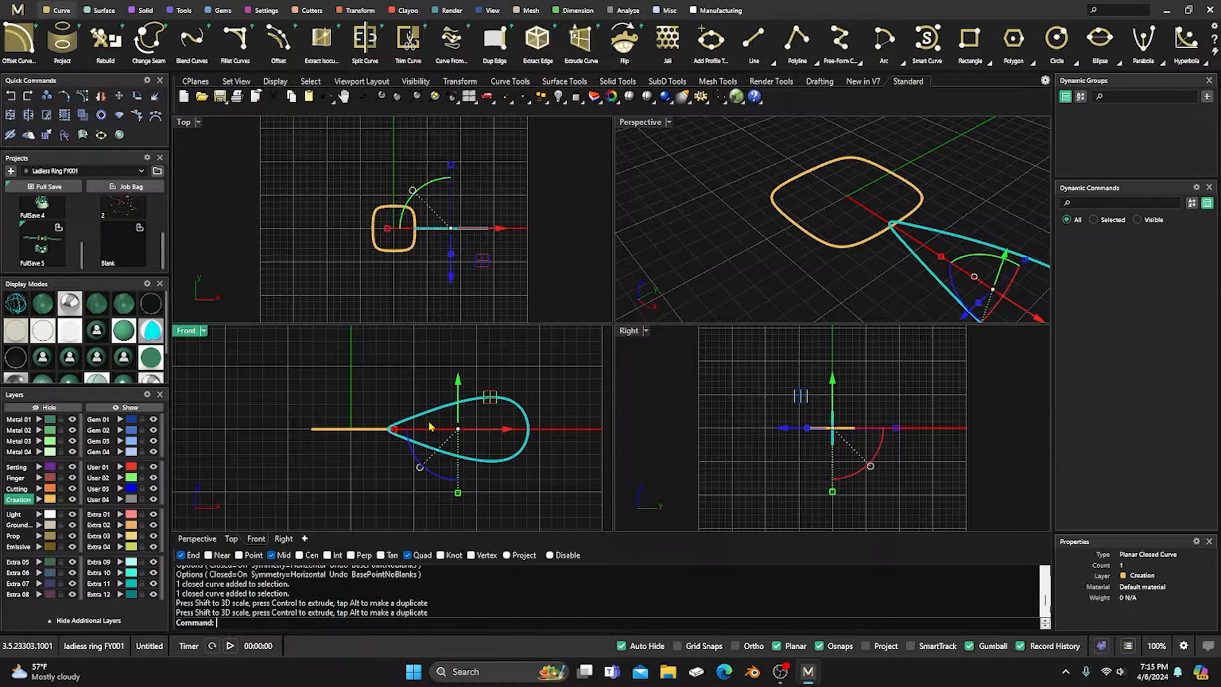
Shift the teardrop curve slightly along the X axis, away from the rounded rectangle.
left_click(414, 375)
left_click(408, 442)
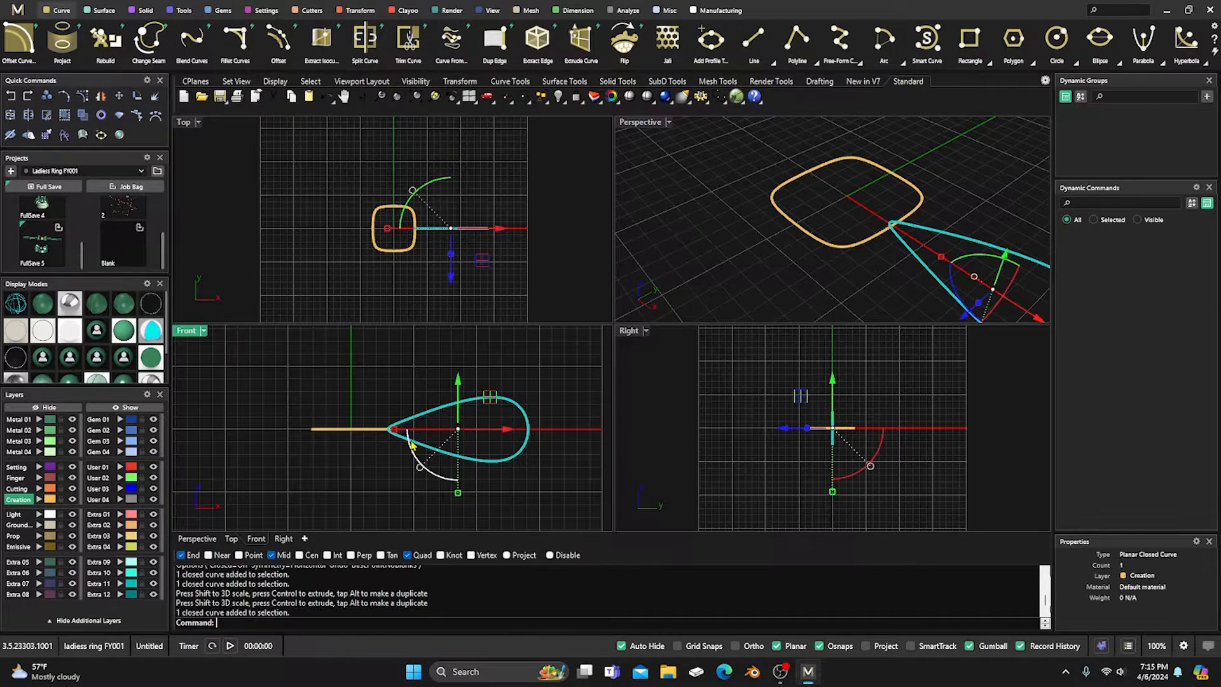
left_click(429, 386)
left_click(444, 414)
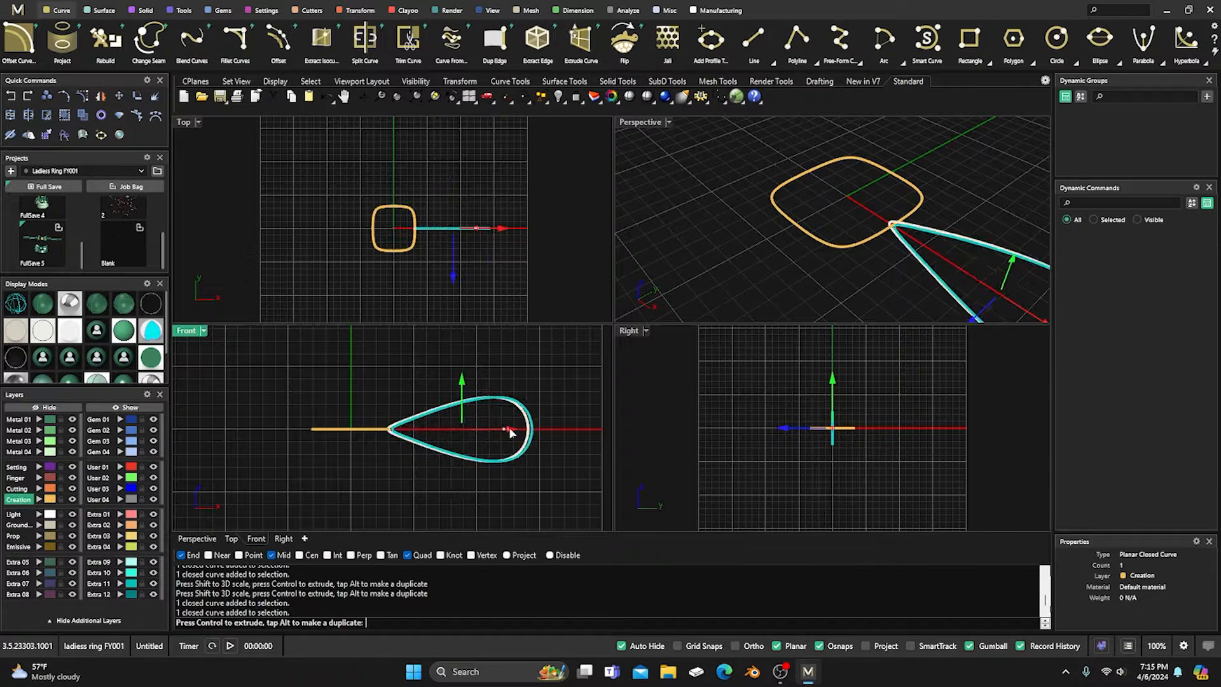
left_click_drag(503, 430, 517, 431)
left_click(389, 401)
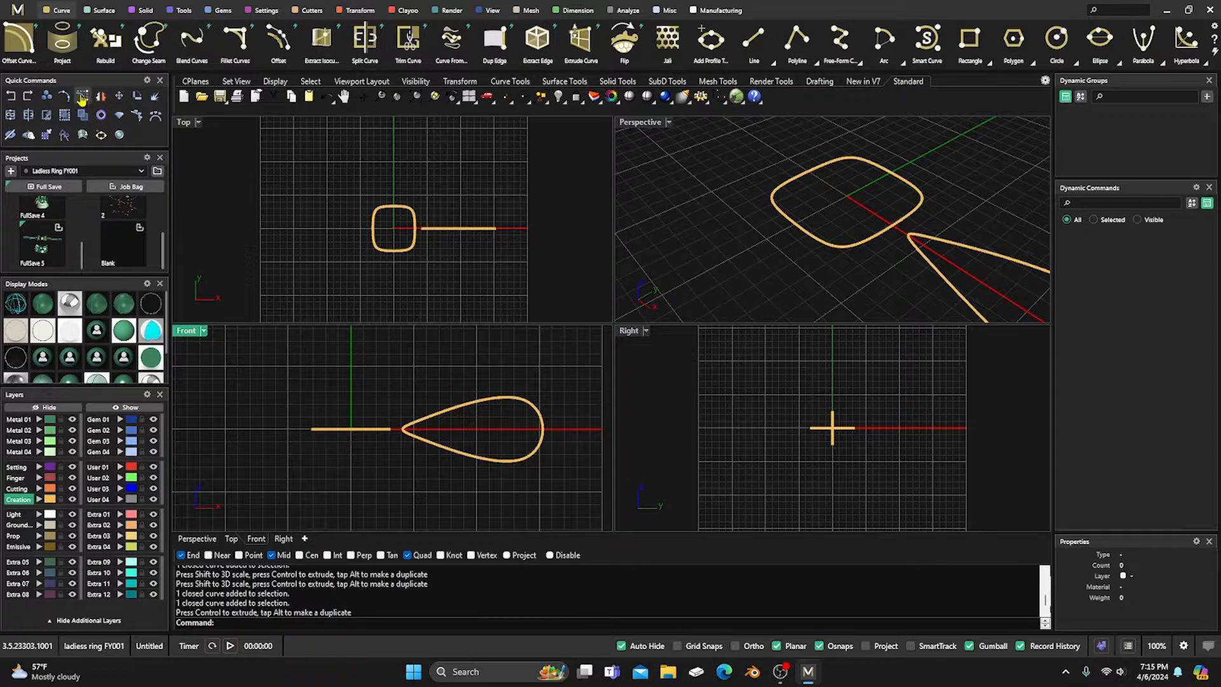
Move the teardrop by its tip onto the midpoint of the rounded rectangle's upper-right corner in the Top view.
left_click(118, 97)
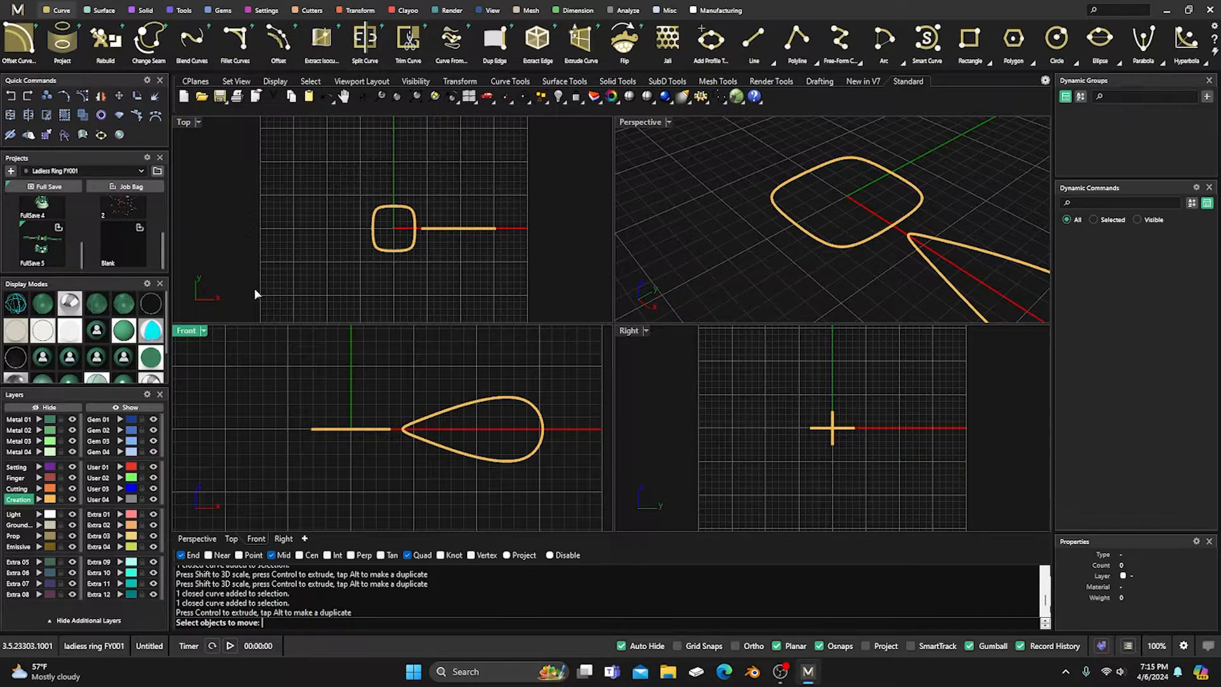
left_click(448, 424)
key("Return")
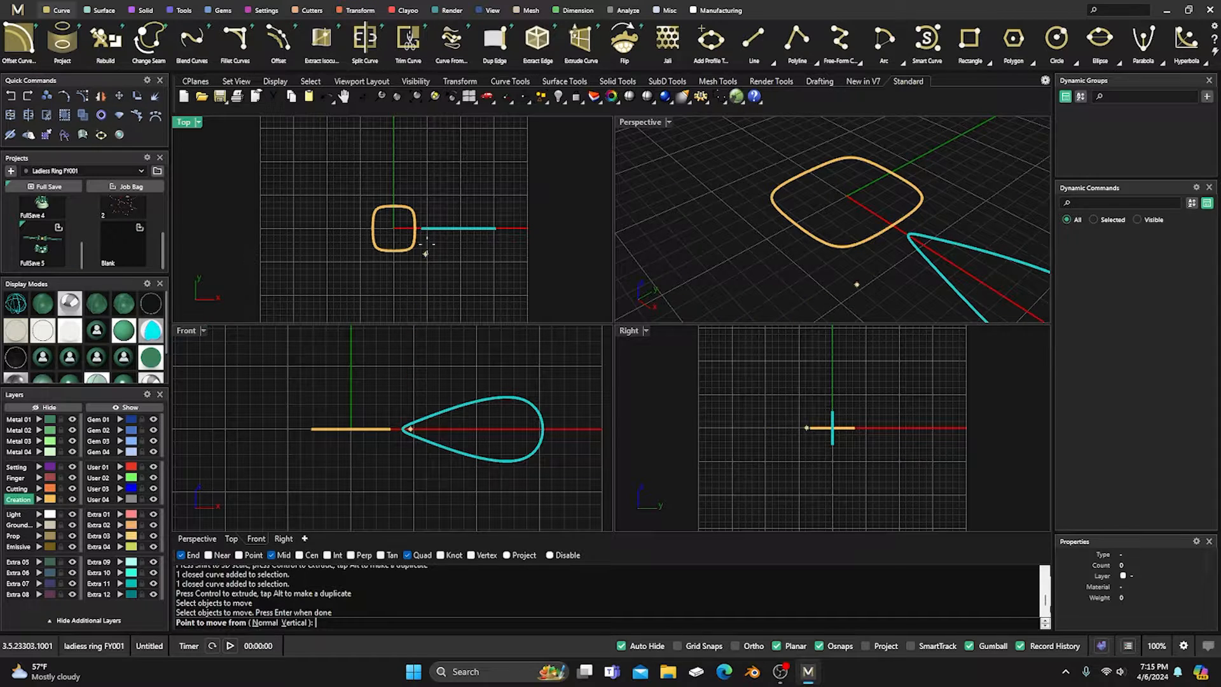
left_click(427, 235)
scroll(412, 214, "up", 2)
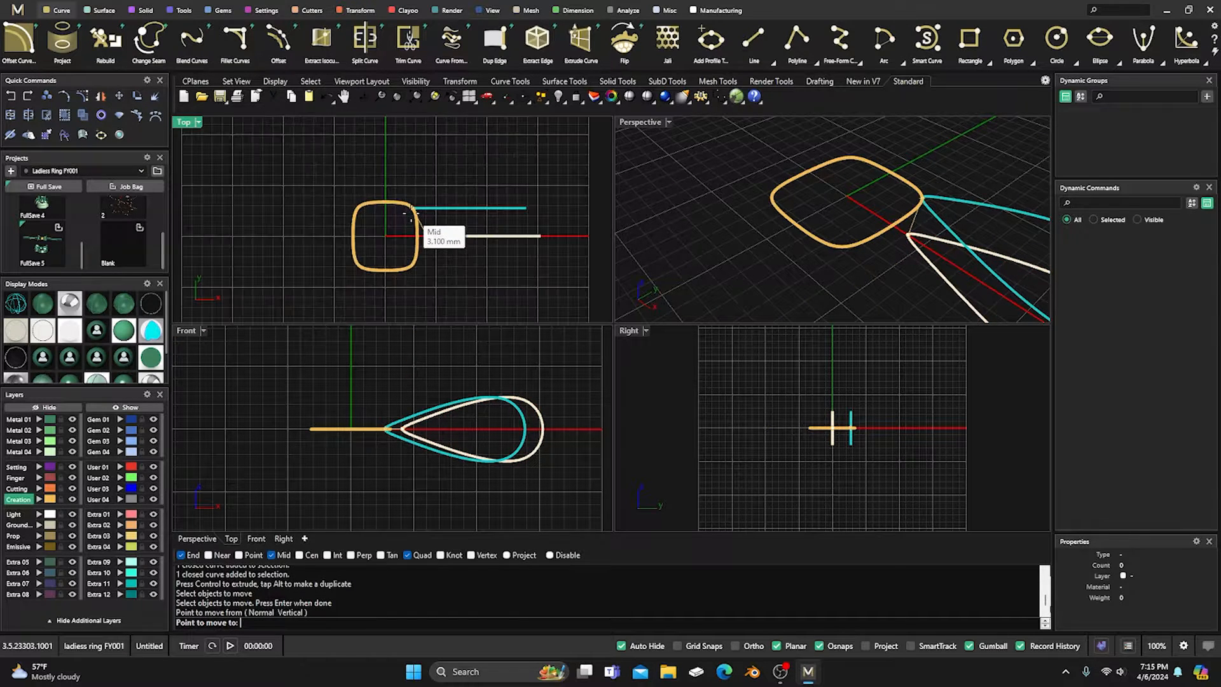
scroll(412, 213, "up", 2)
left_click(412, 213)
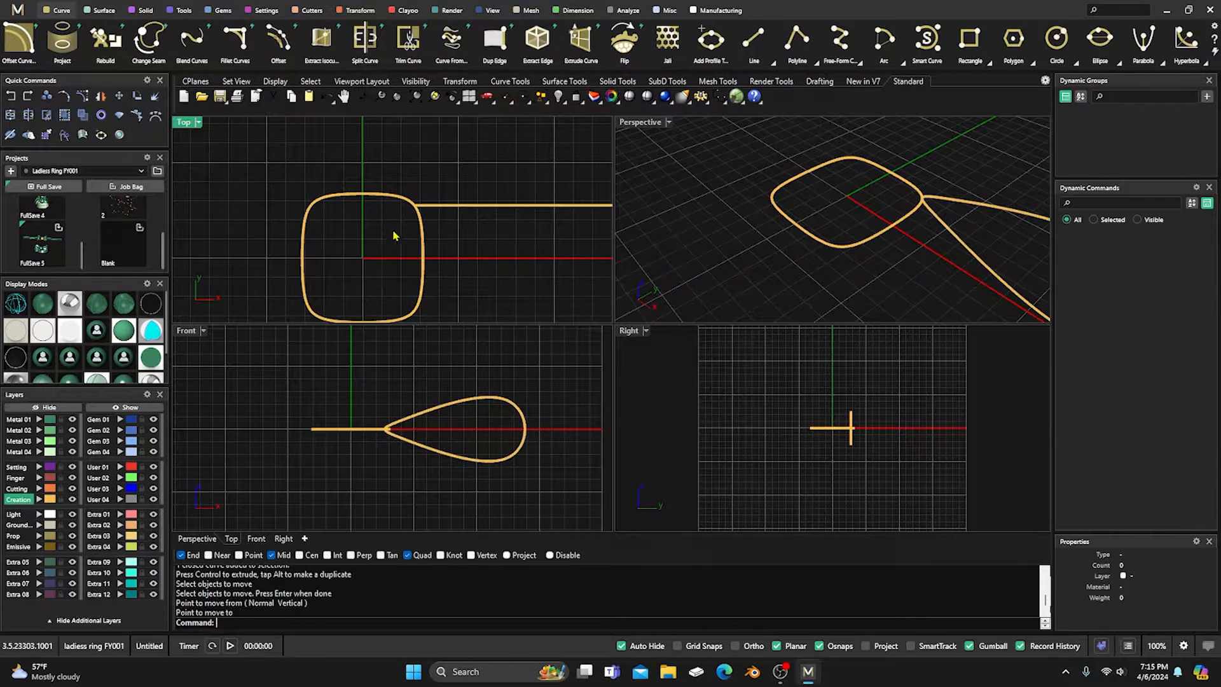
Rotate the teardrop about 25 degrees counterclockwise around its tip in the Top view, so it angles away from the rounded rectangle.
scroll(399, 236, "down", 2)
left_click(443, 218)
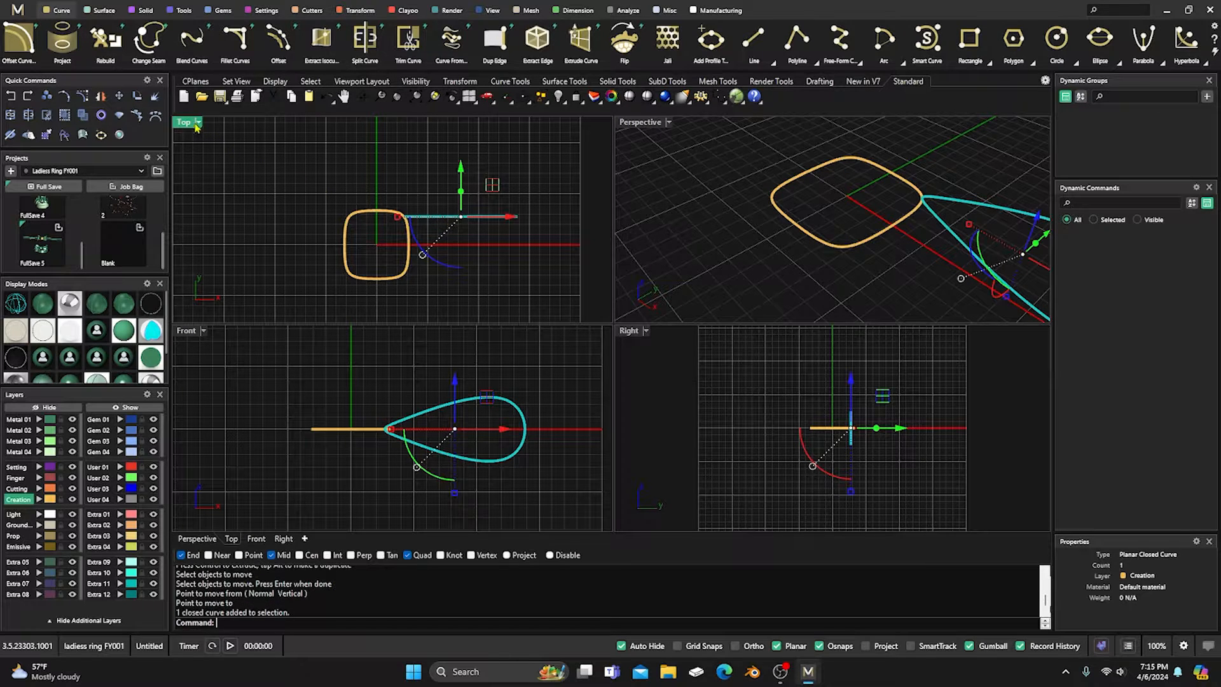
left_click(138, 97)
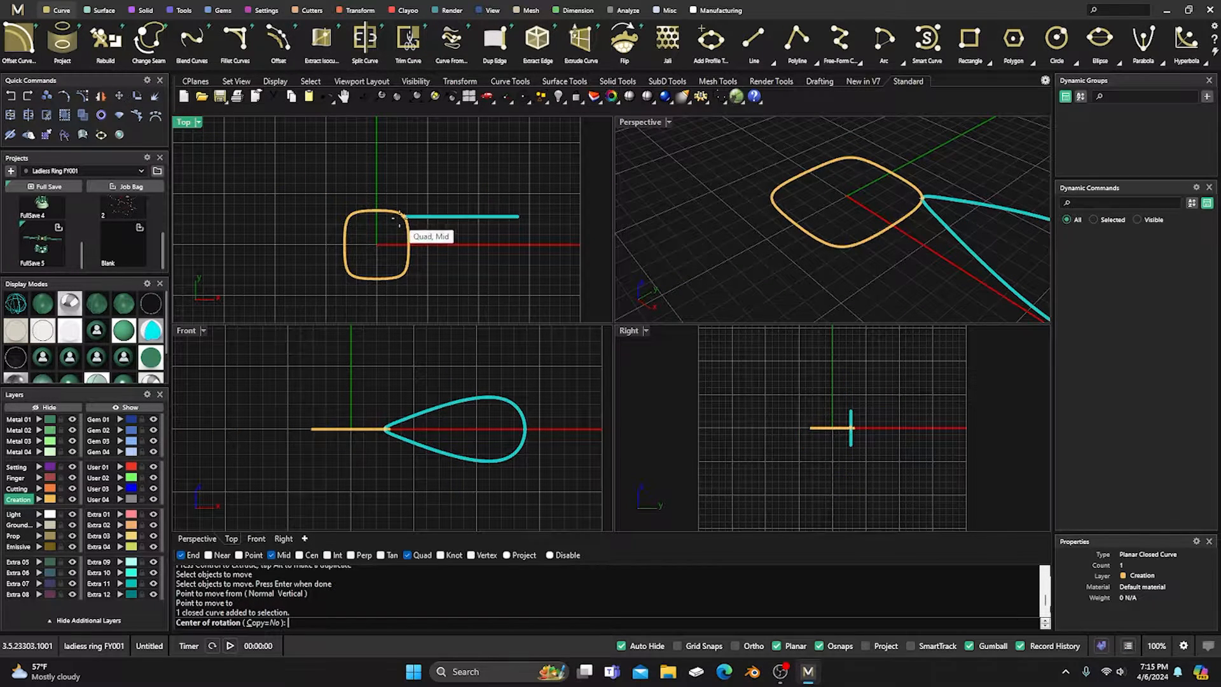
left_click(405, 216)
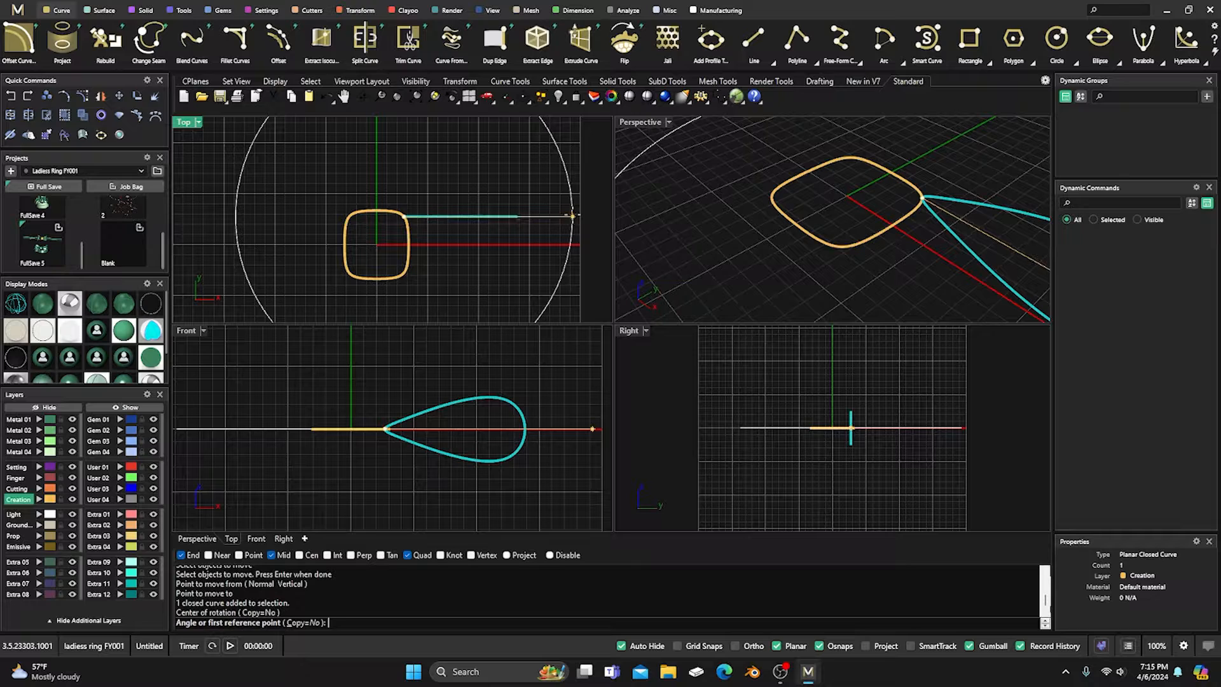
left_click(572, 215)
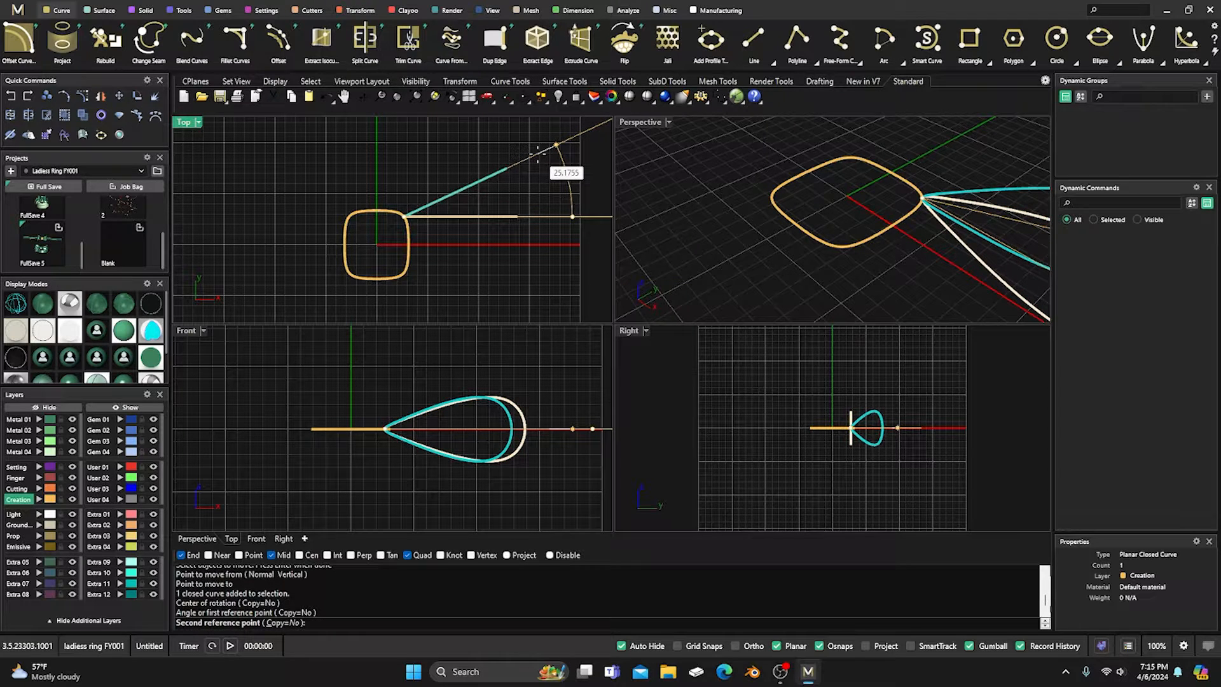
left_click(537, 152)
key("Escape")
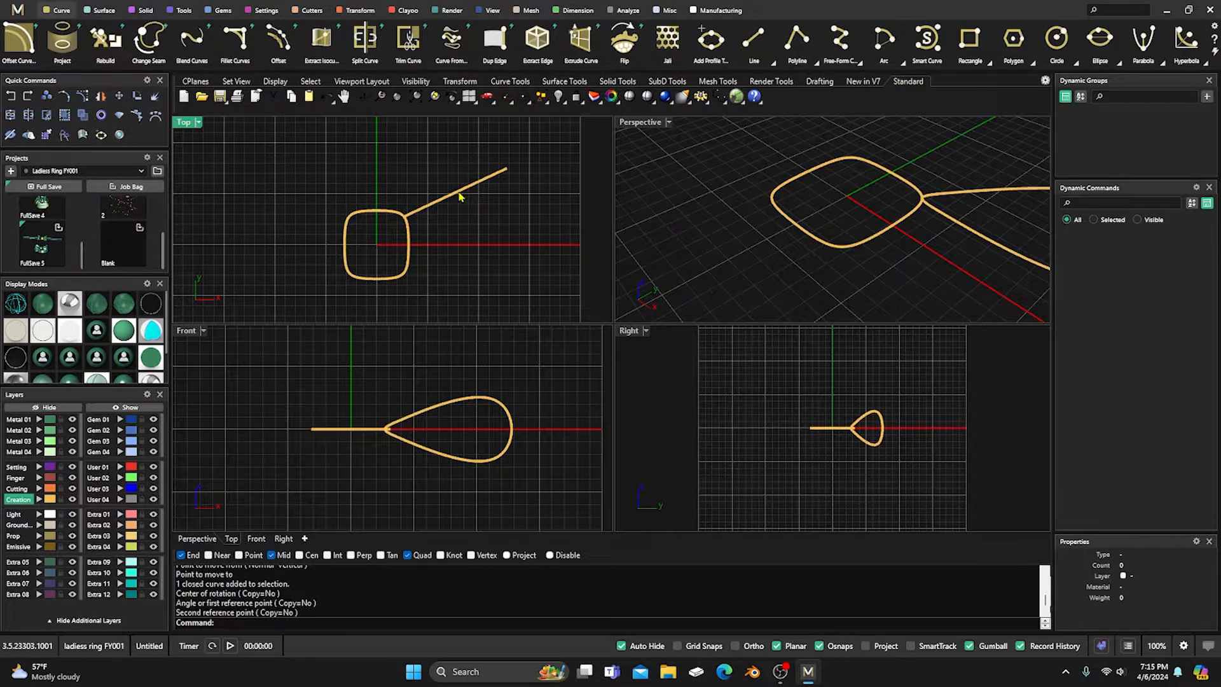
Mirror the teardrop curve to the rounded rectangle's lower-right corner with X Mirror on and Y Mirror off.
left_click(458, 194)
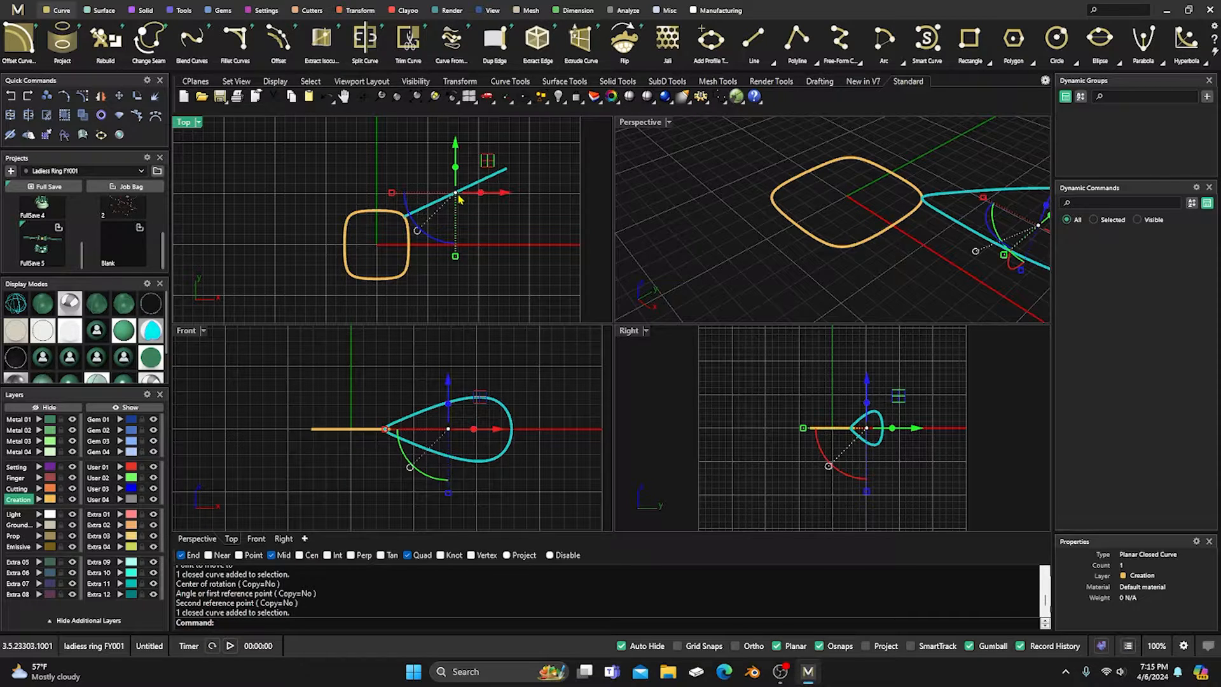
left_click(360, 10)
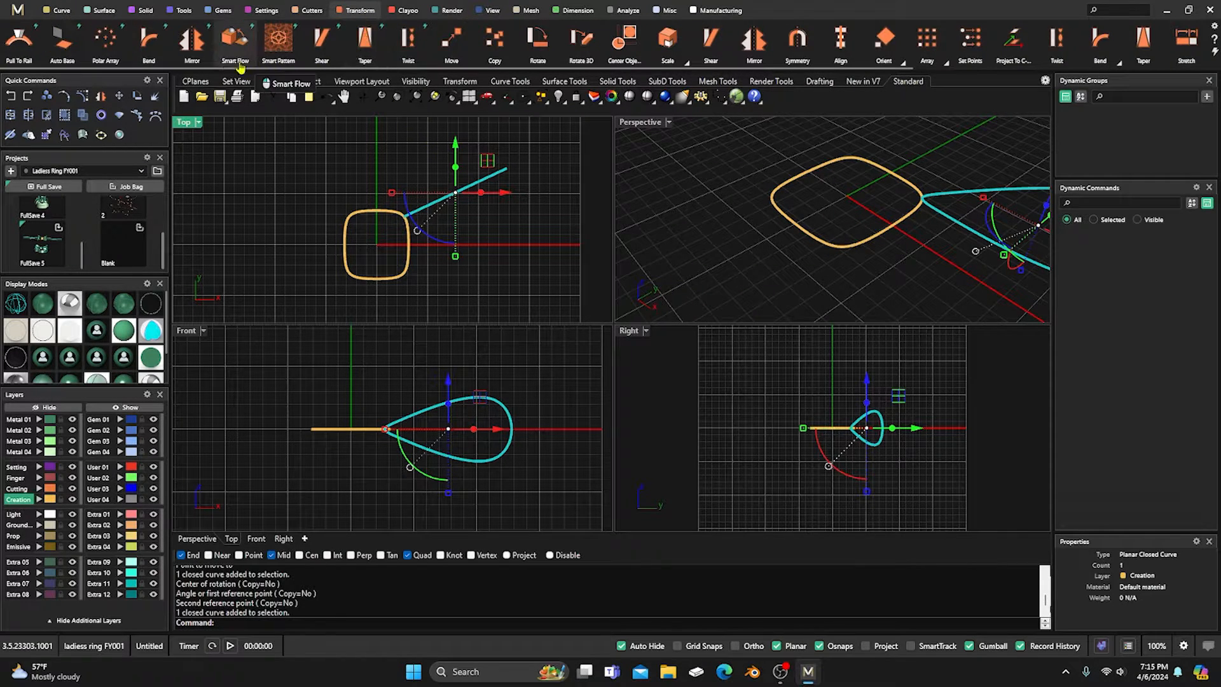
left_click(192, 42)
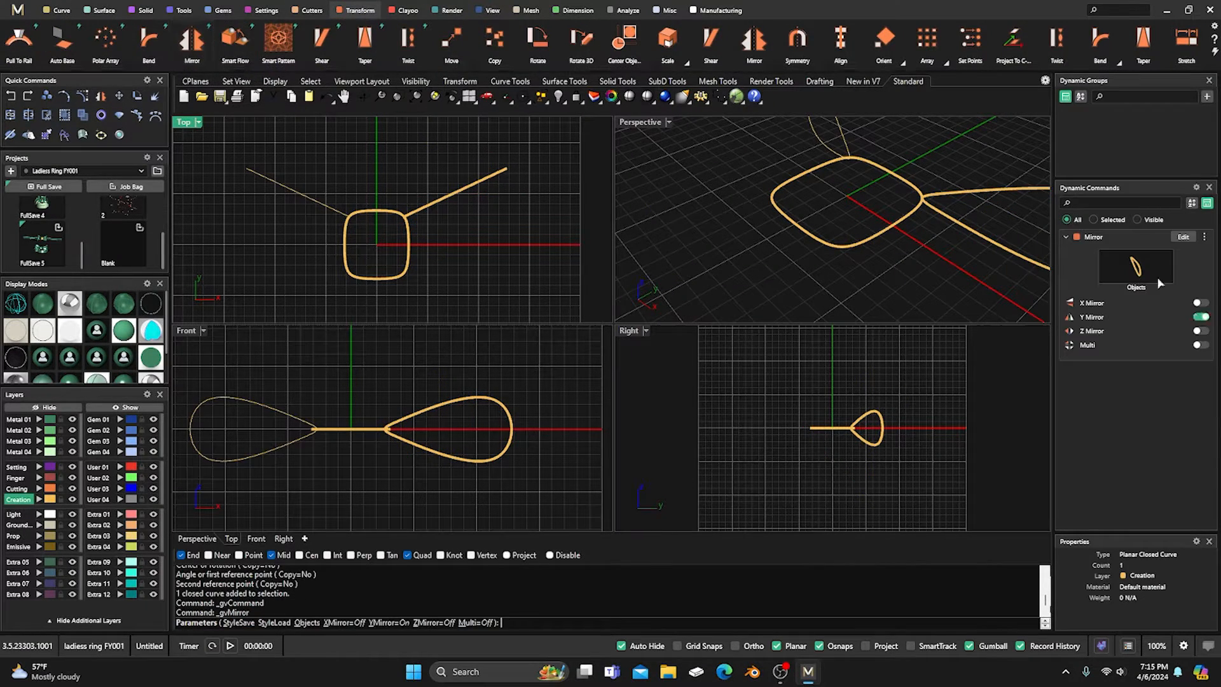
left_click(1200, 303)
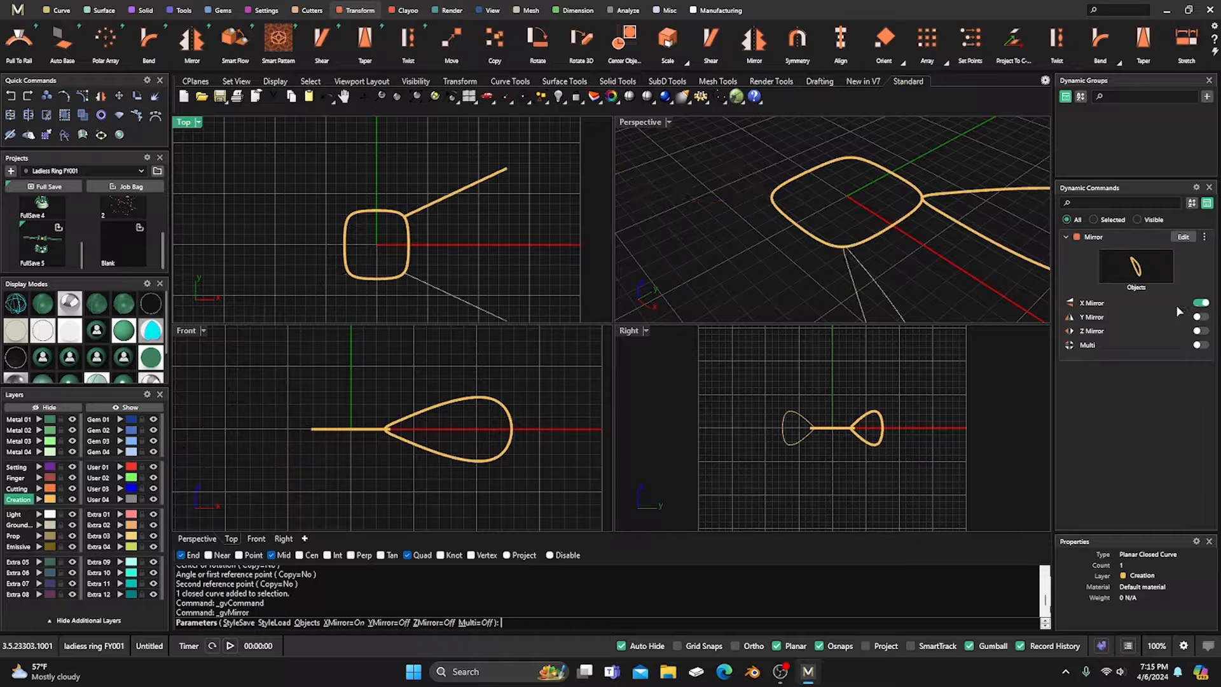
right_click(562, 229)
Maximize the Perspective view and examine how the two teardrop curves meet the rounded rectangle's corners.
scroll(549, 230, "down", 4)
right_click_drag(550, 231, 535, 199)
double_click(642, 122)
scroll(512, 248, "down", 4)
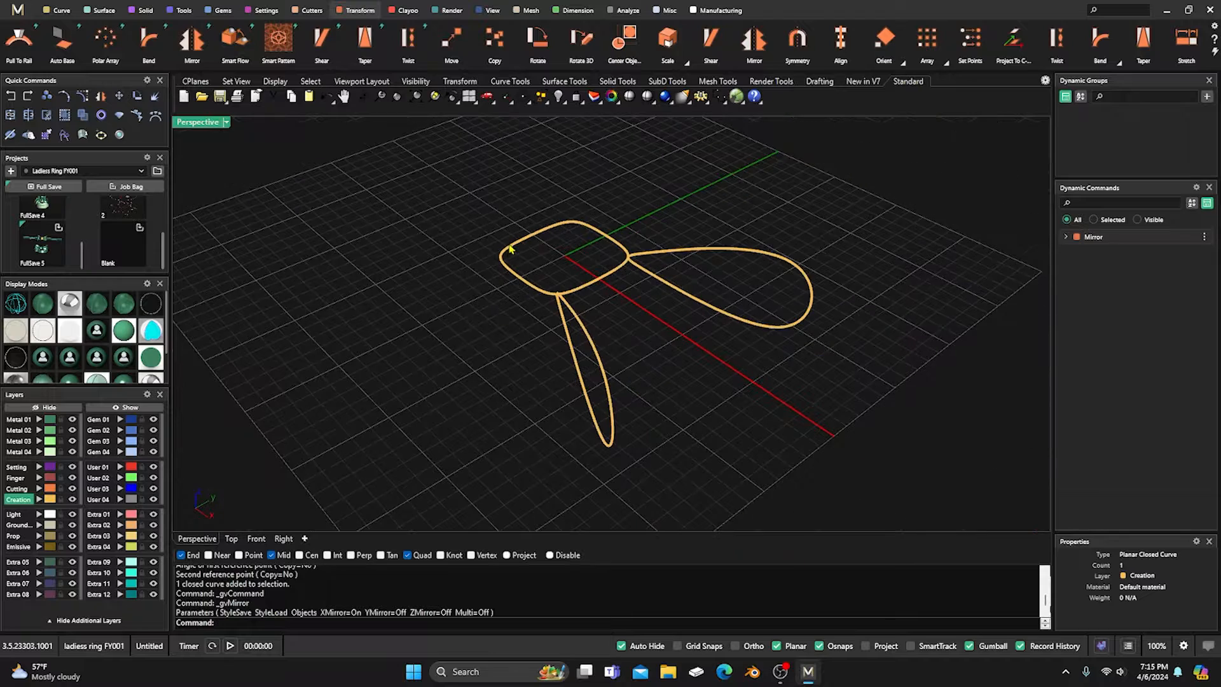
right_click_drag(497, 295, 563, 297)
scroll(597, 308, "up", 4)
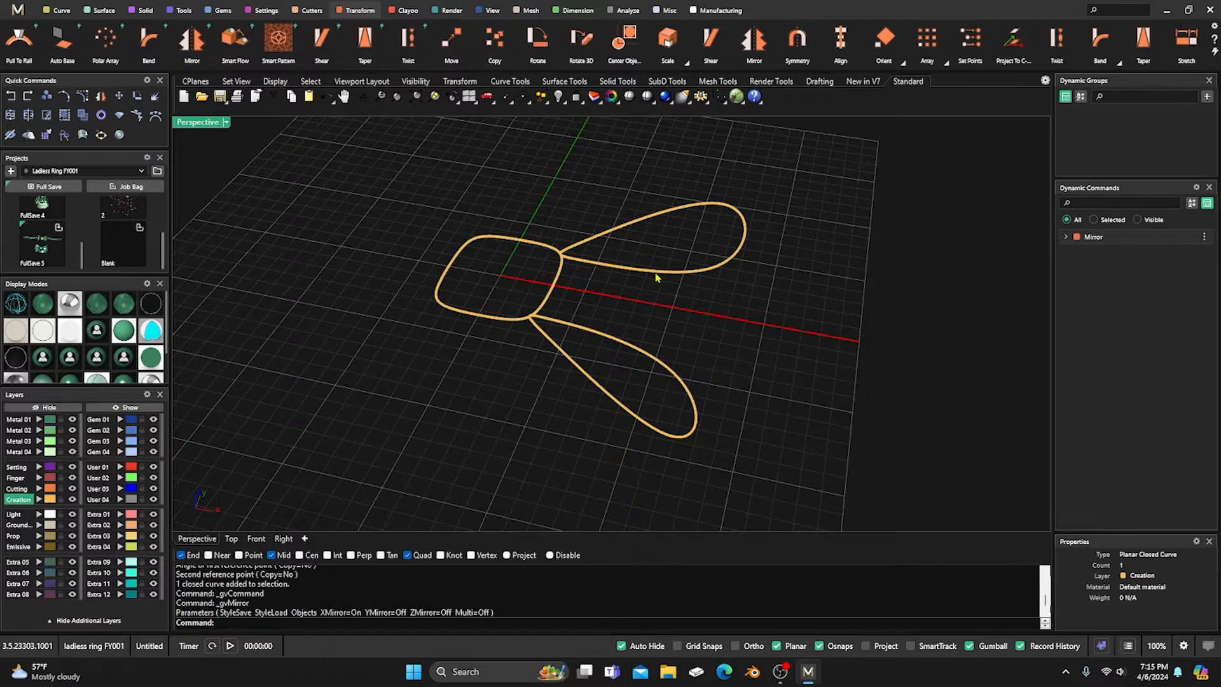
right_click_drag(598, 290, 643, 298)
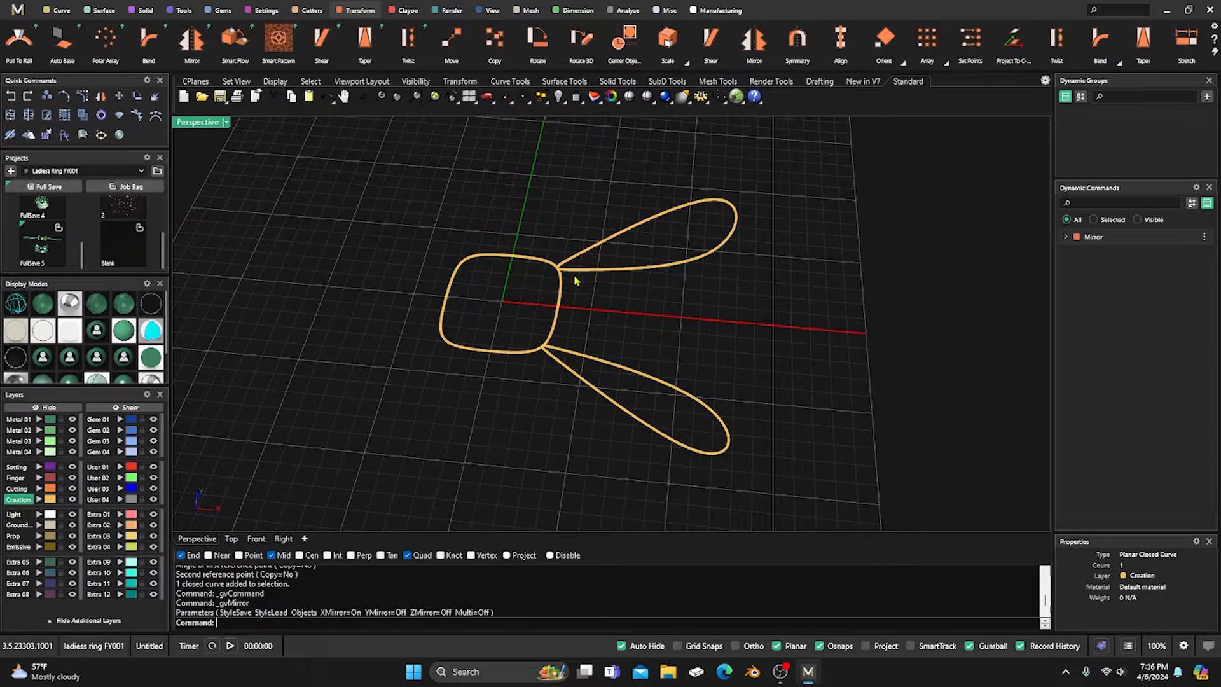
right_click_drag(520, 300, 522, 305)
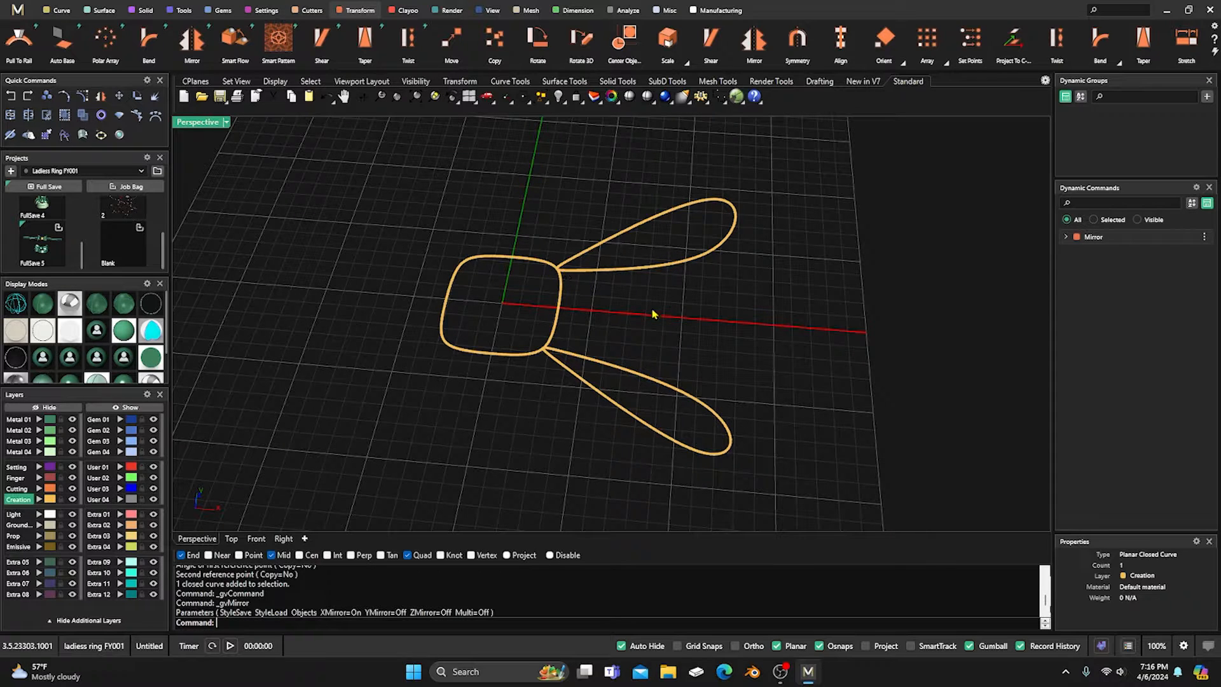
Turn on Clayoo's SubD edit mode.
right_click_drag(653, 329, 662, 308)
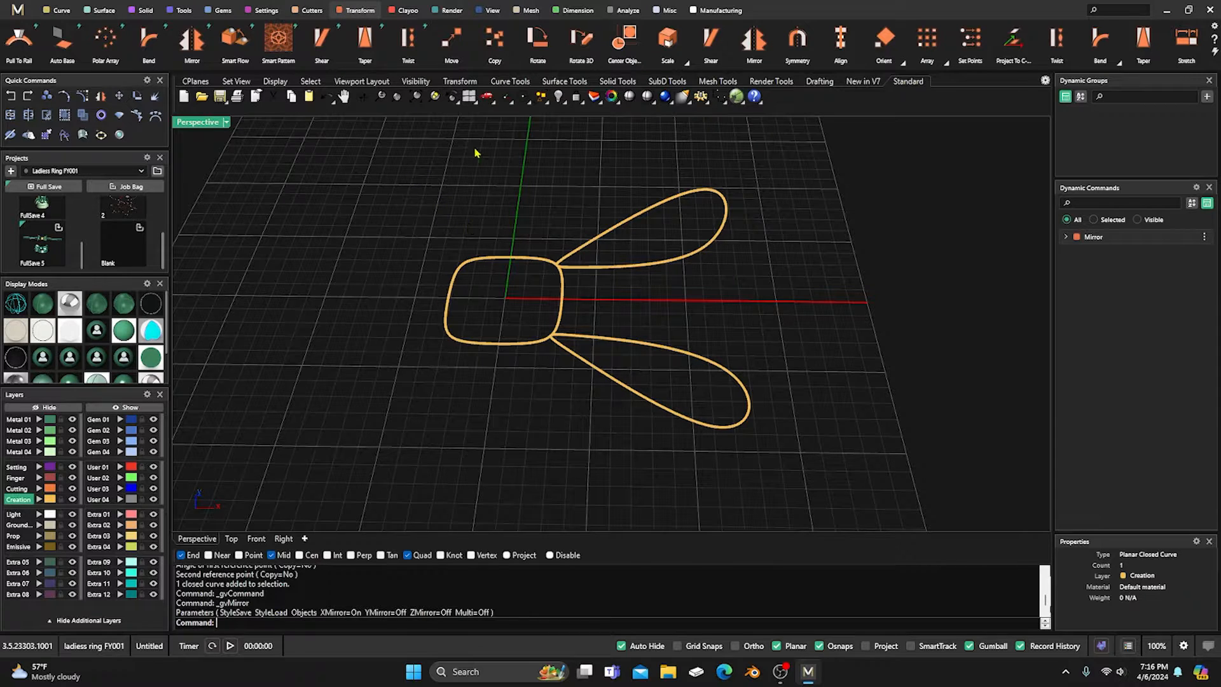
left_click(410, 11)
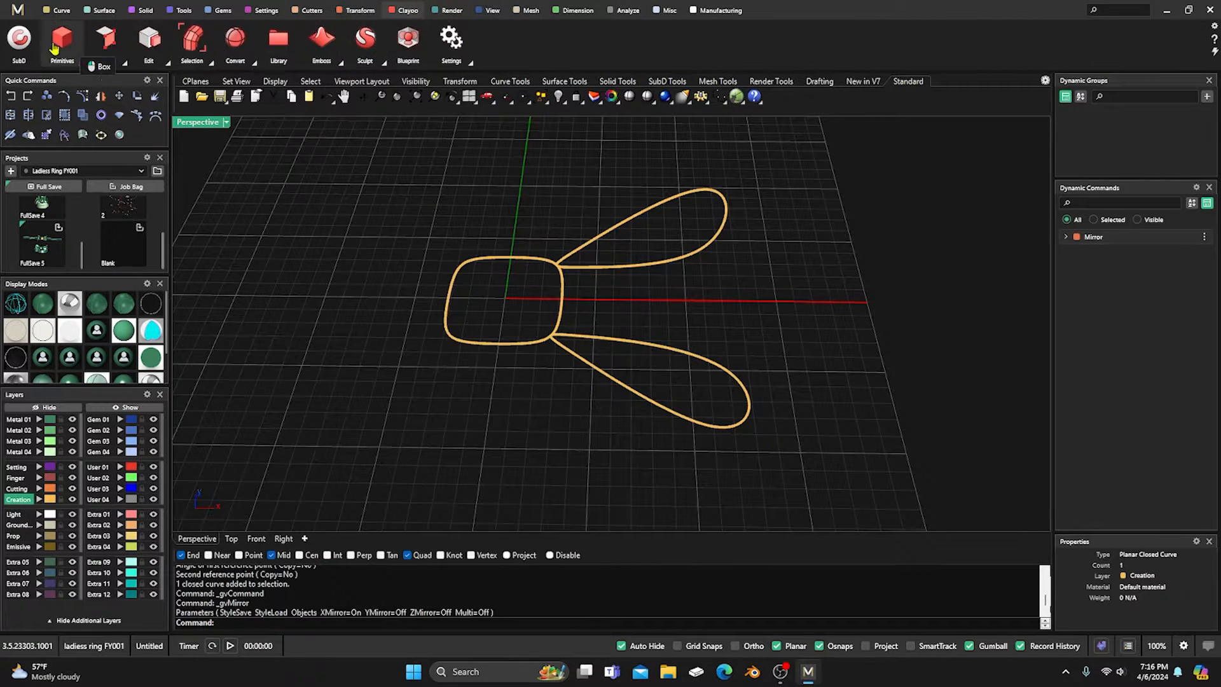
left_click(22, 43)
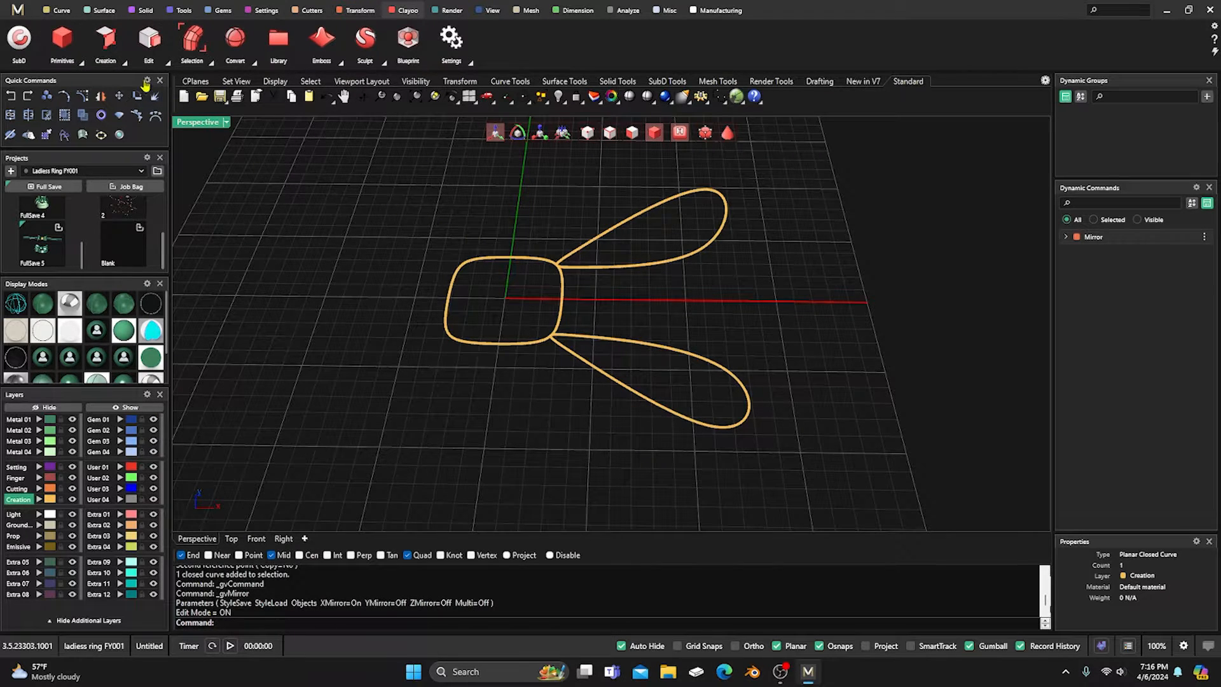
left_click(123, 60)
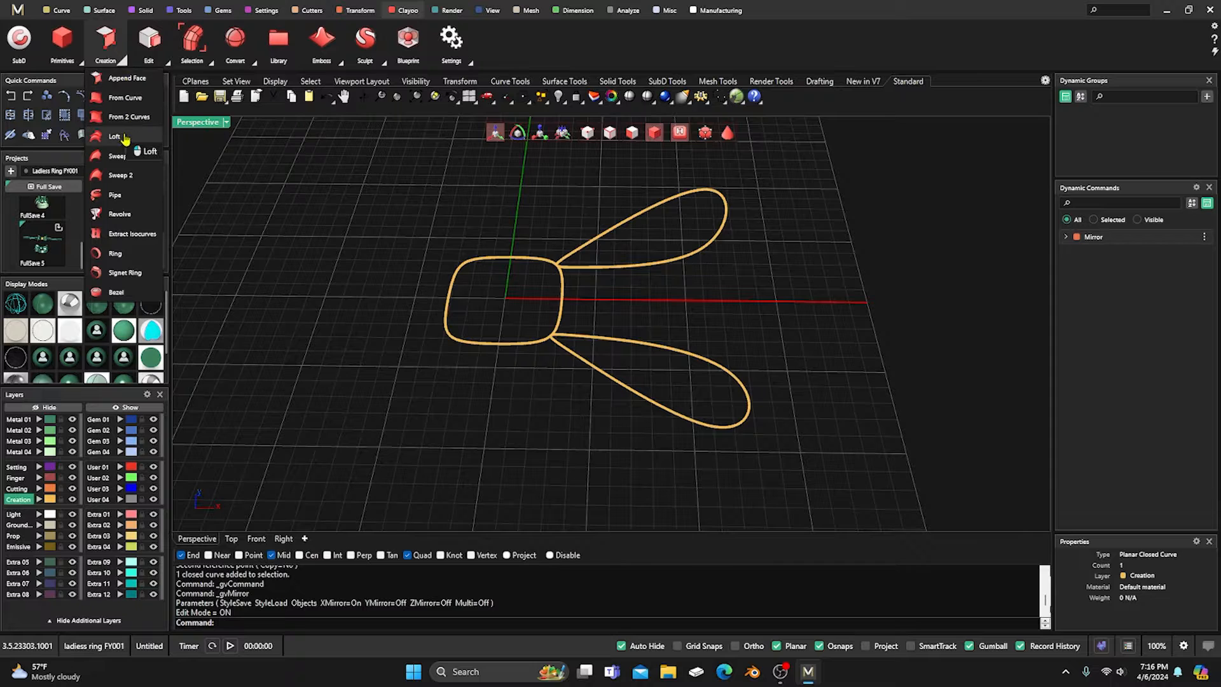
left_click(614, 237)
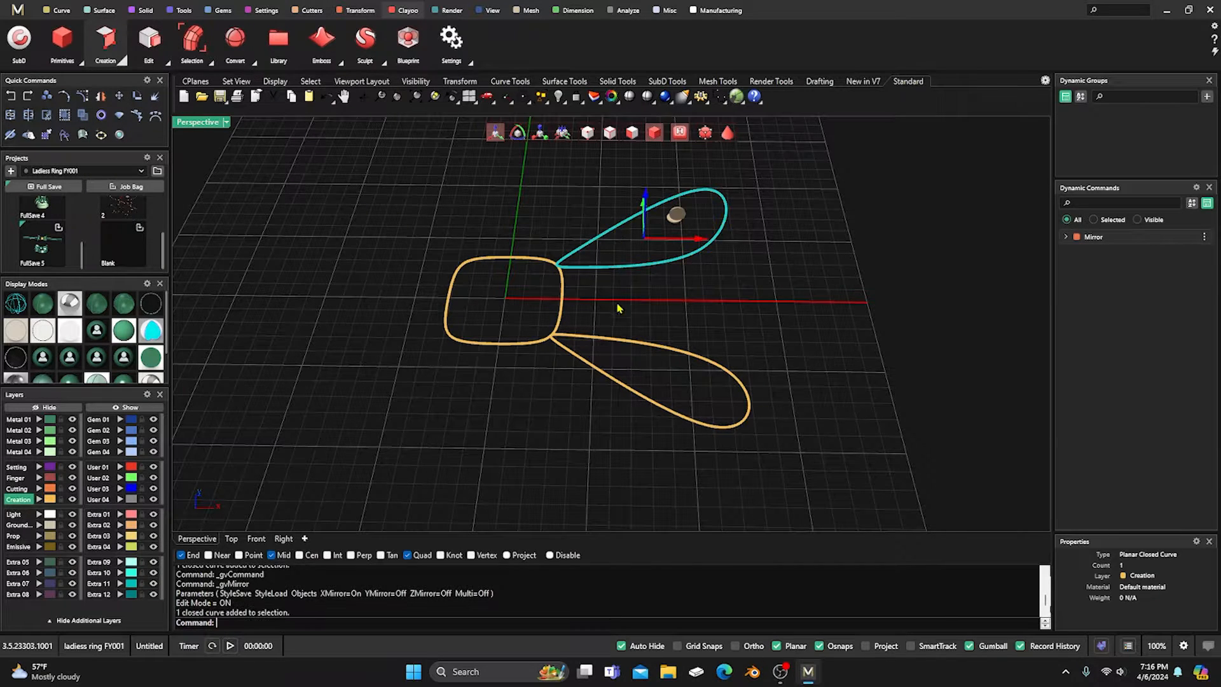
left_click(608, 344)
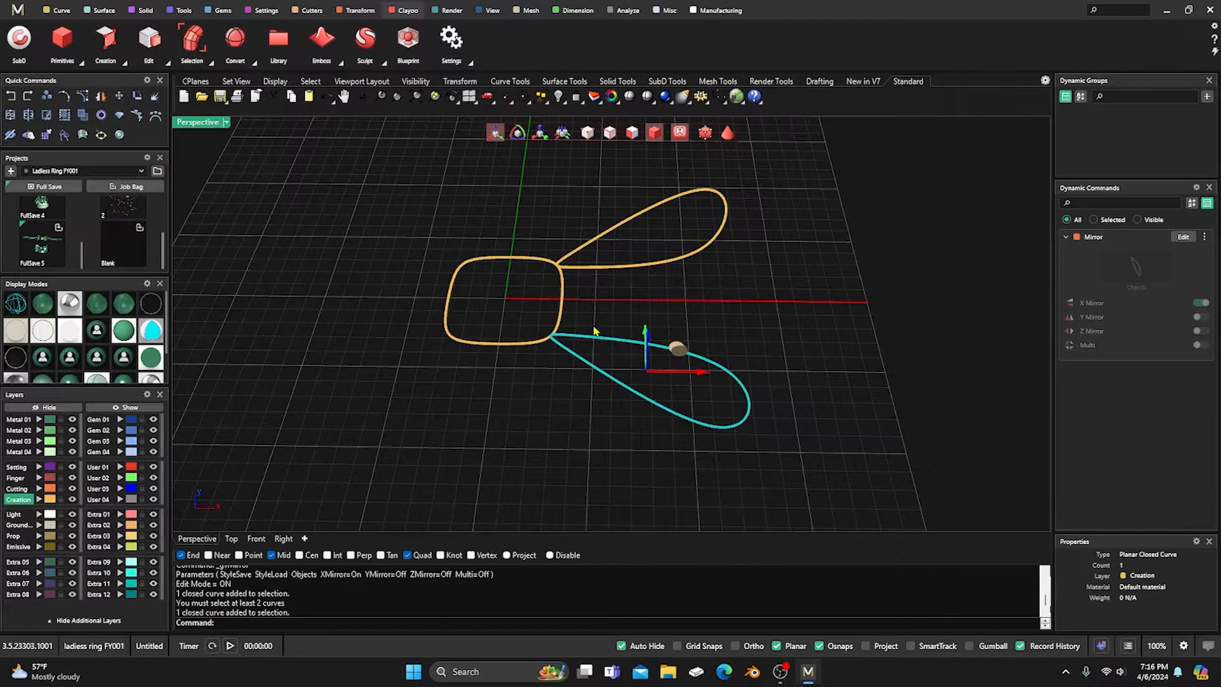
left_click(611, 270)
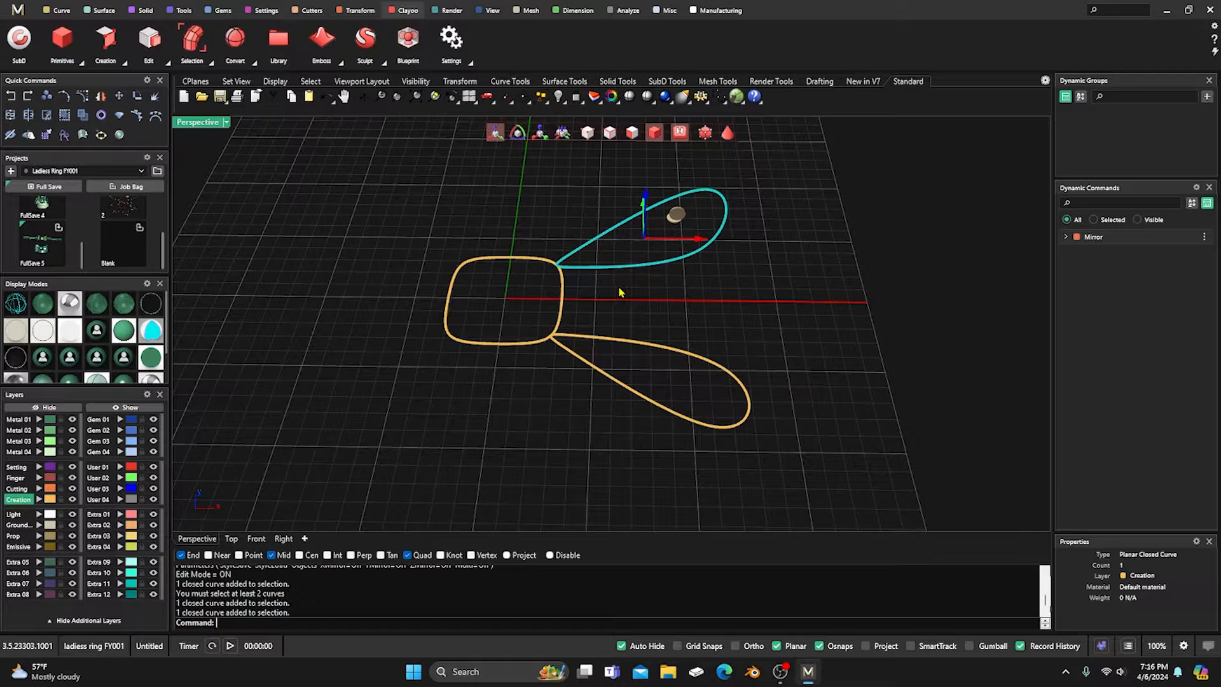
key("Escape")
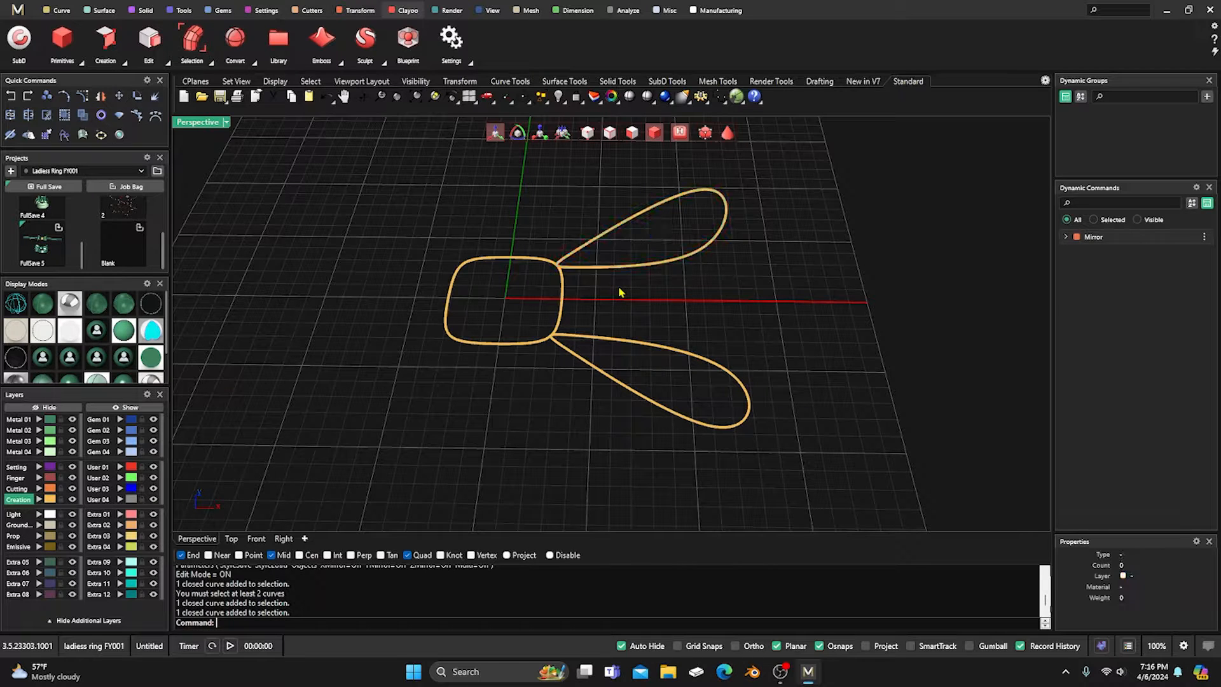
Create a Clayoo Loft from the original teardrop curve to its mirrored copy, picking the curves in that order.
left_click(124, 61)
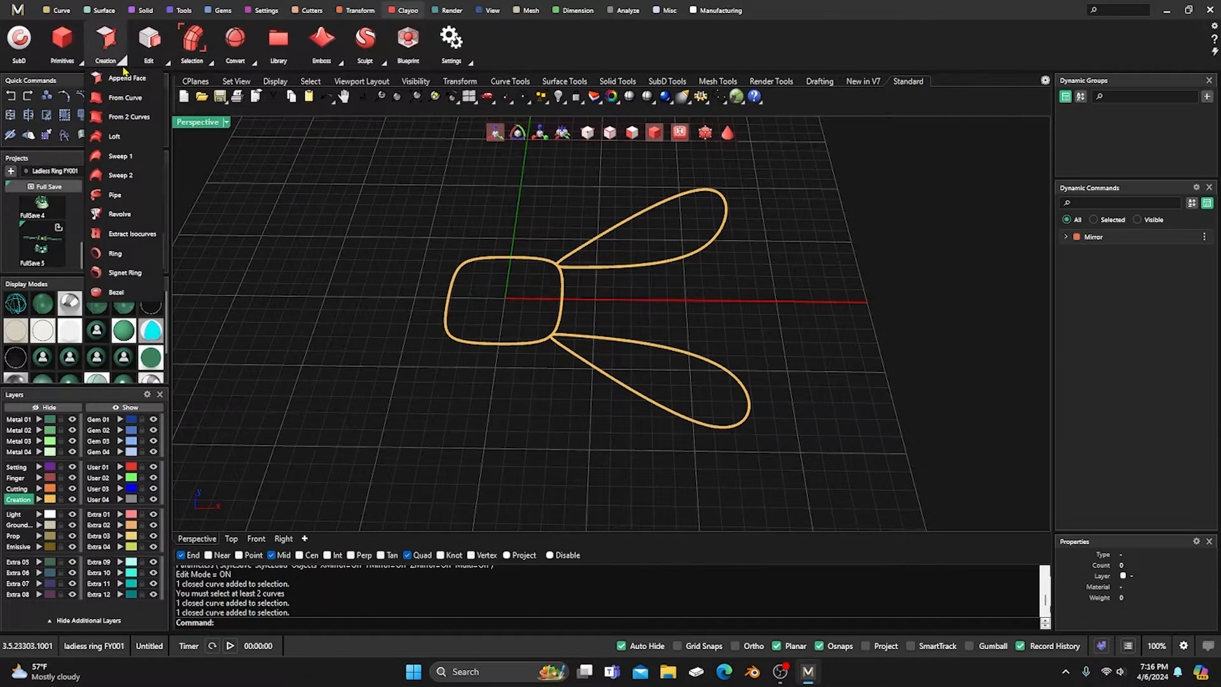
left_click(124, 135)
left_click_drag(327, 219, 181, 276)
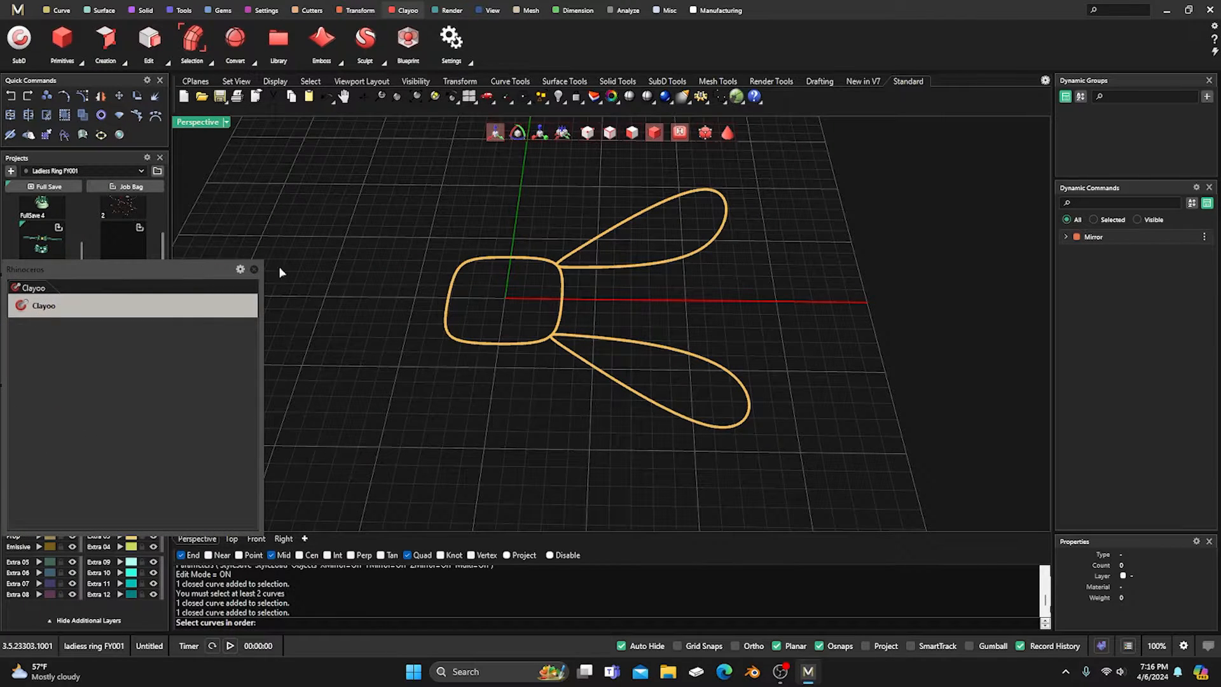
left_click(632, 269)
left_click(625, 345)
key("Return")
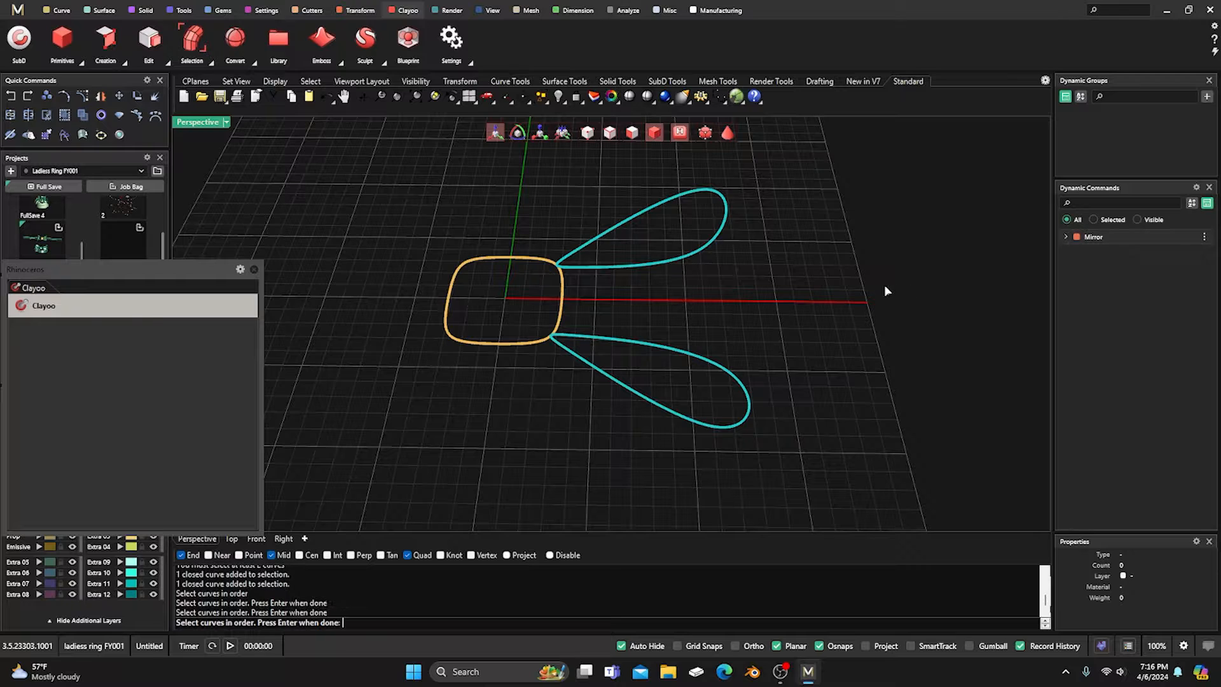
Preview the loft in all four views as an unsmoothed control mesh with shaded faces.
double_click(216, 125)
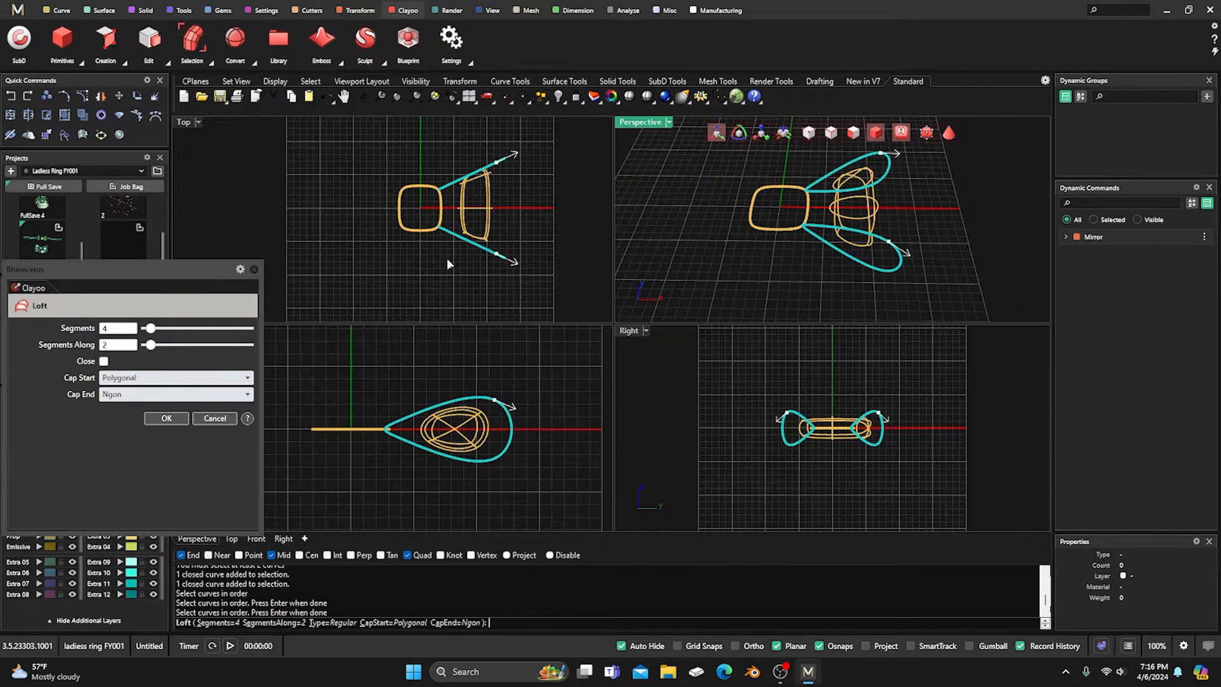
left_click(950, 136)
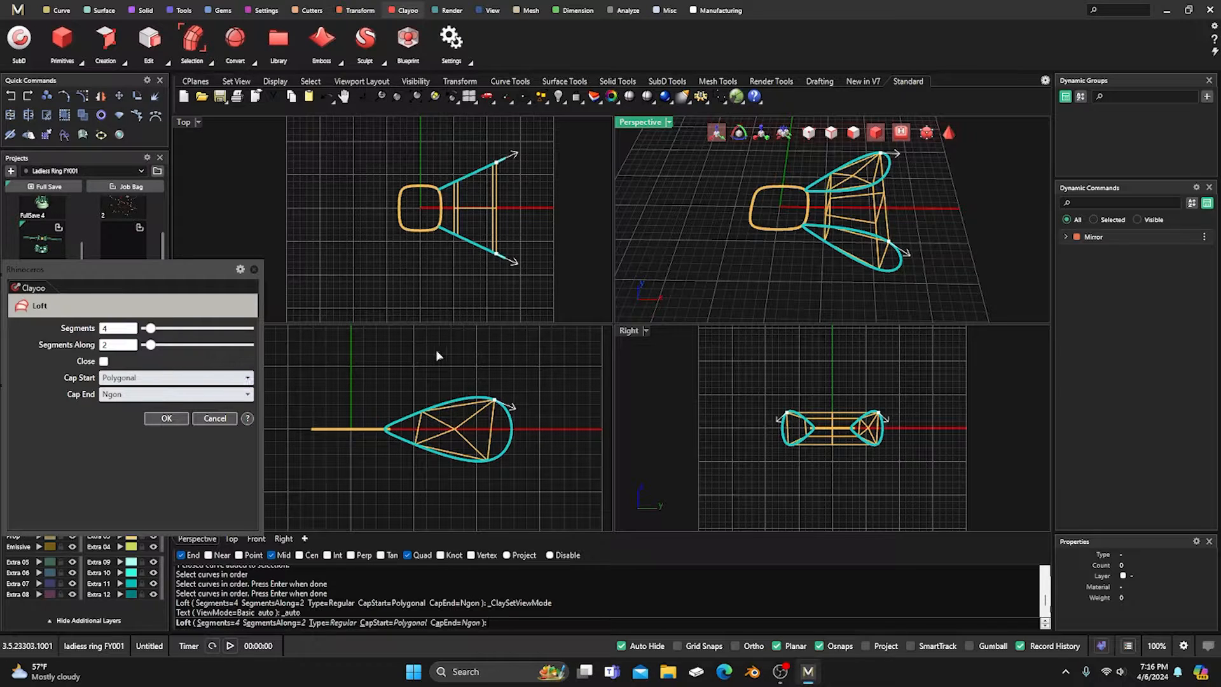
left_click_drag(141, 269, 153, 348)
left_click(125, 312)
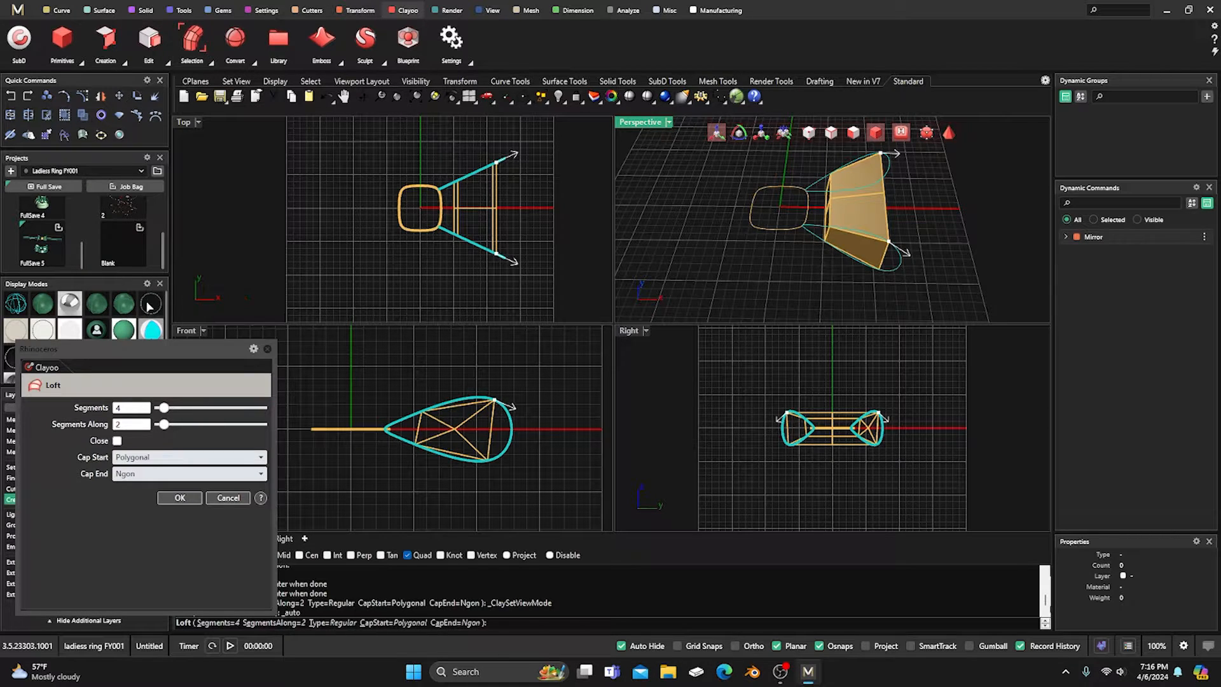
left_click(125, 305)
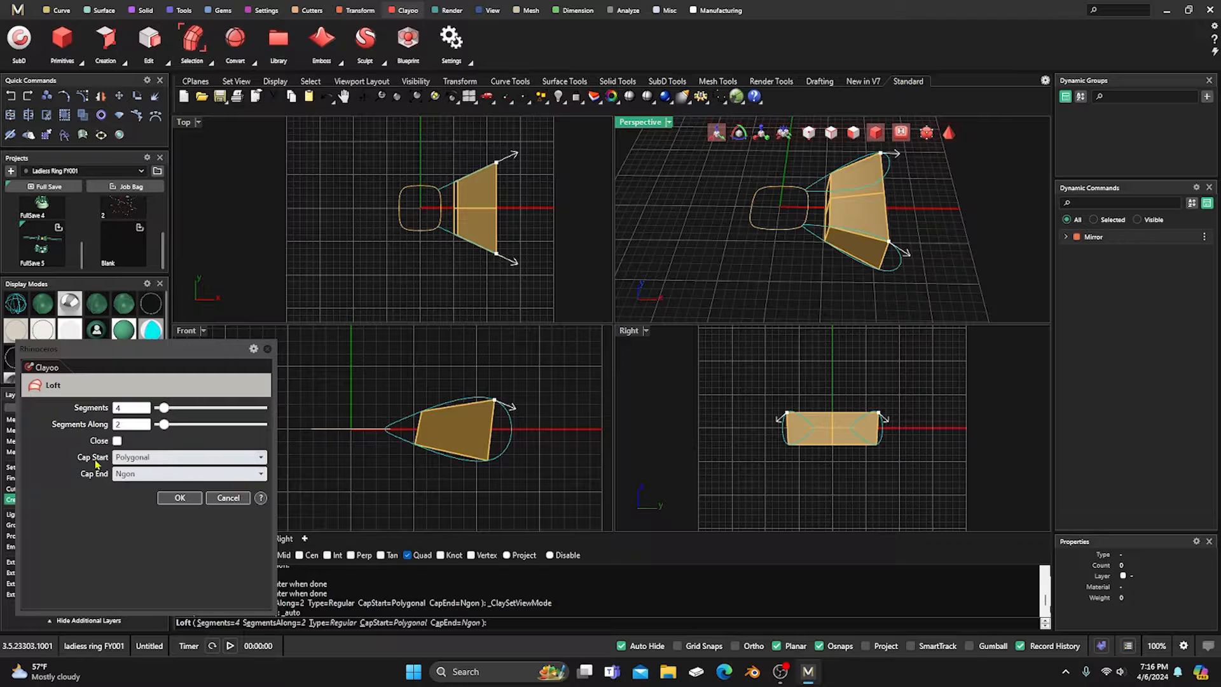
Set the loft's Cap Start and Cap End both to None.
left_click(259, 458)
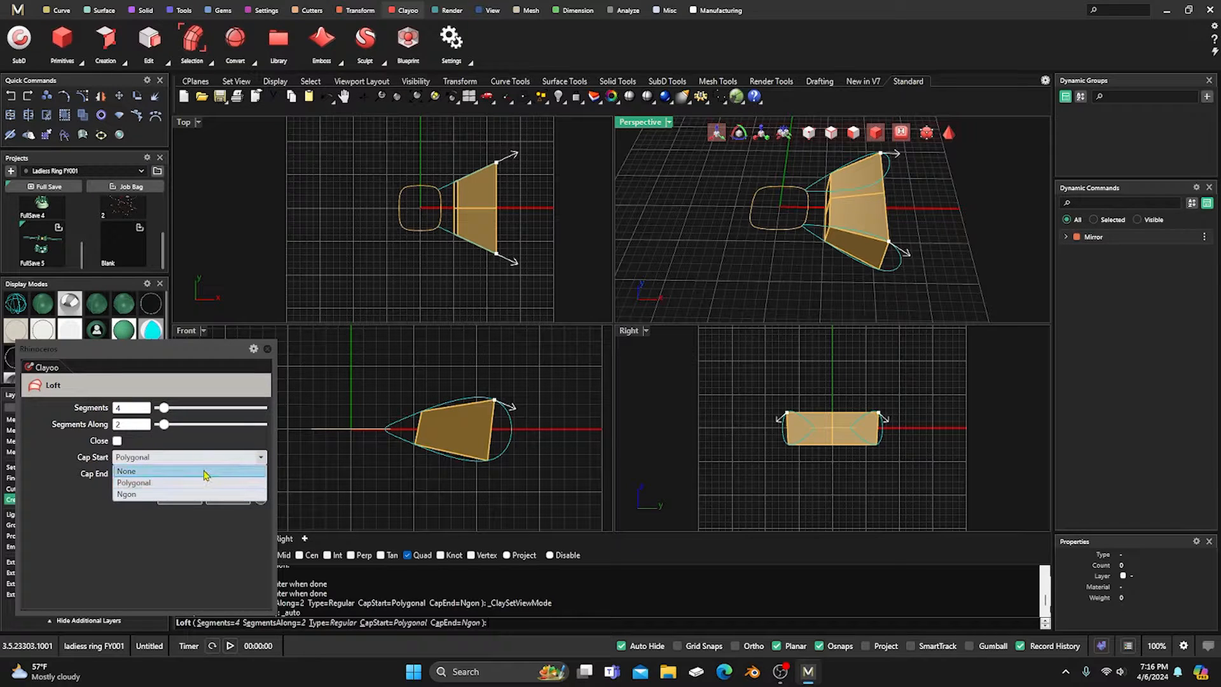
left_click(256, 468)
left_click(259, 473)
left_click(193, 485)
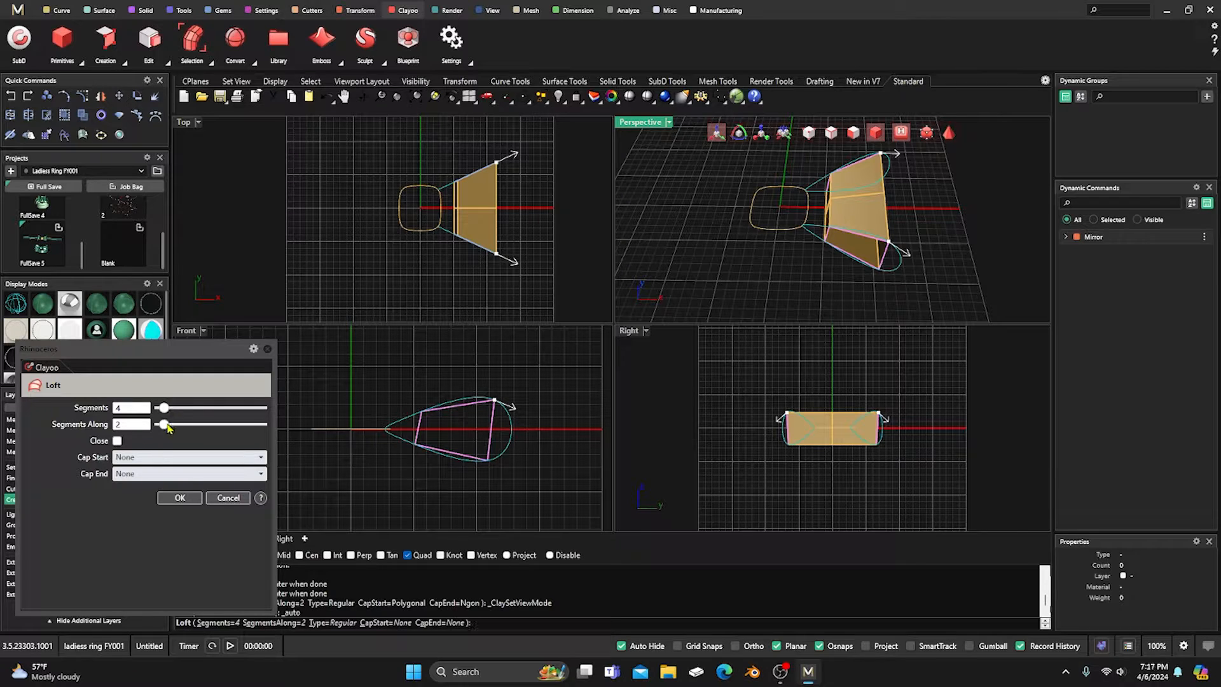
Set the loft to 10 Segments and 6 Segments Along, and accept it.
left_click_drag(168, 411, 201, 415)
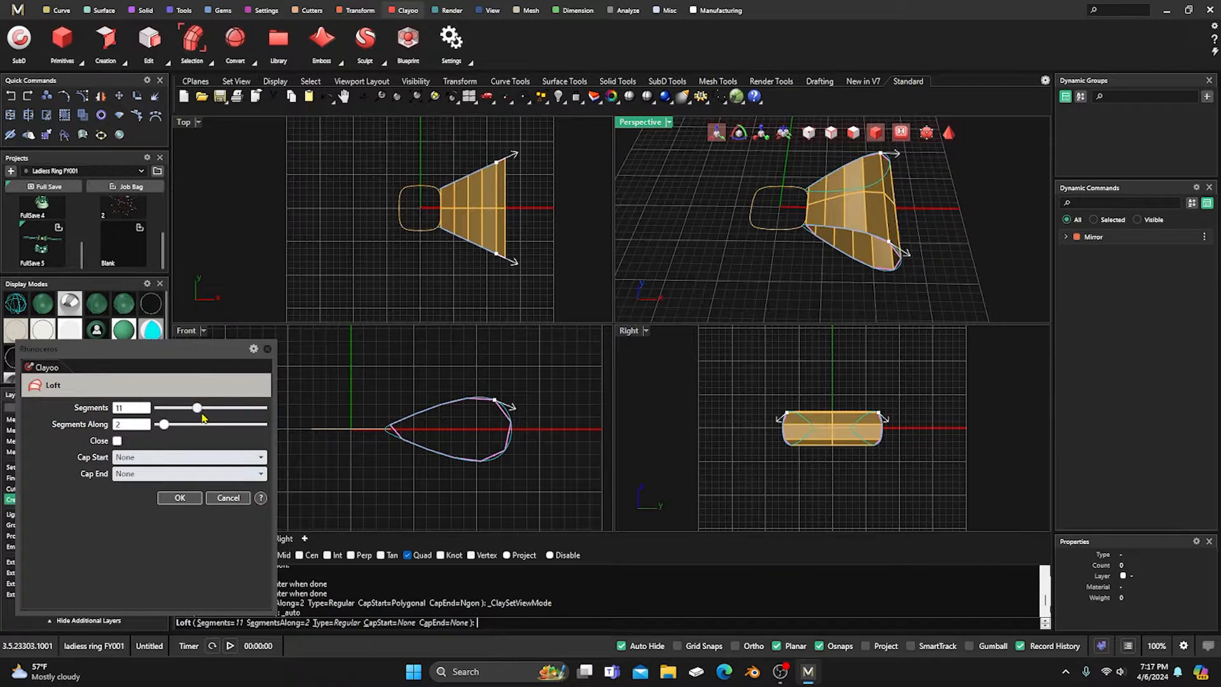
right_click_drag(657, 253, 700, 249)
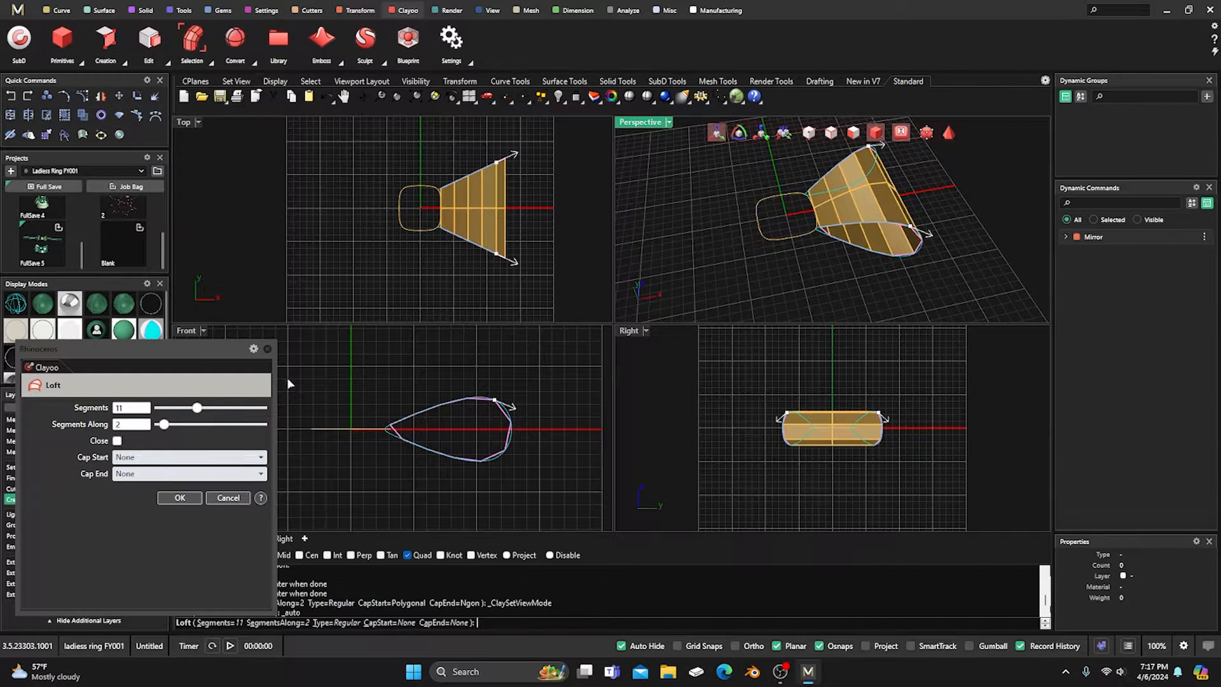
left_click_drag(198, 415, 190, 414)
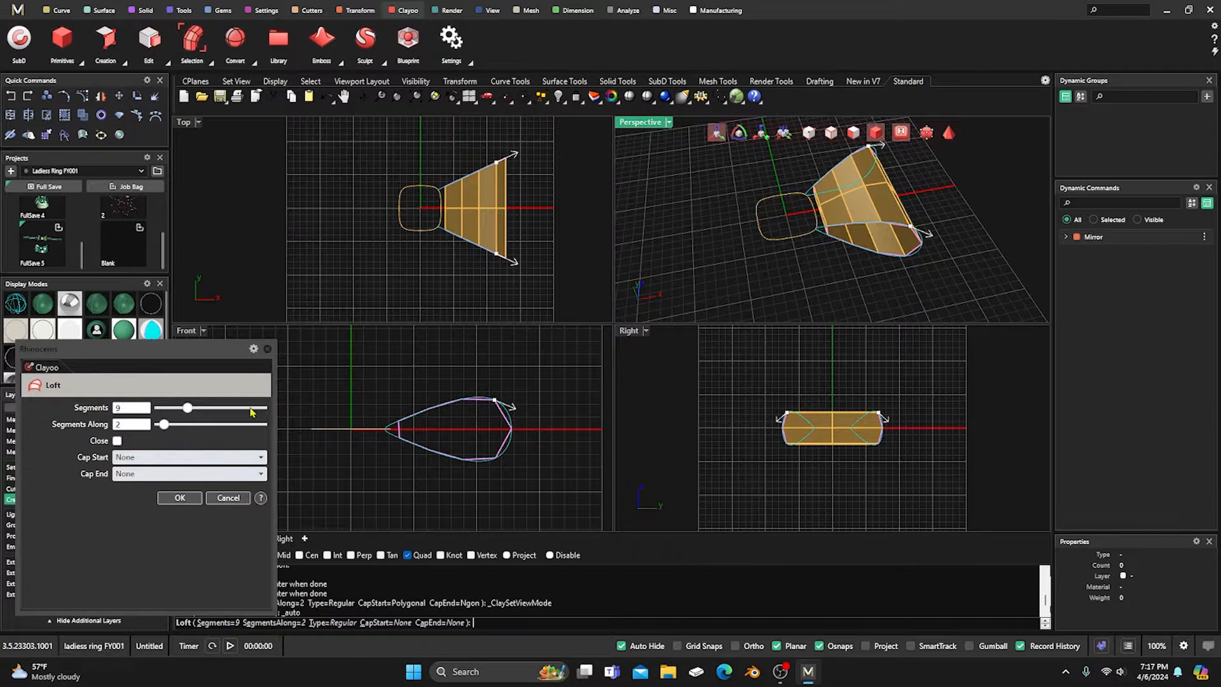
left_click(193, 410)
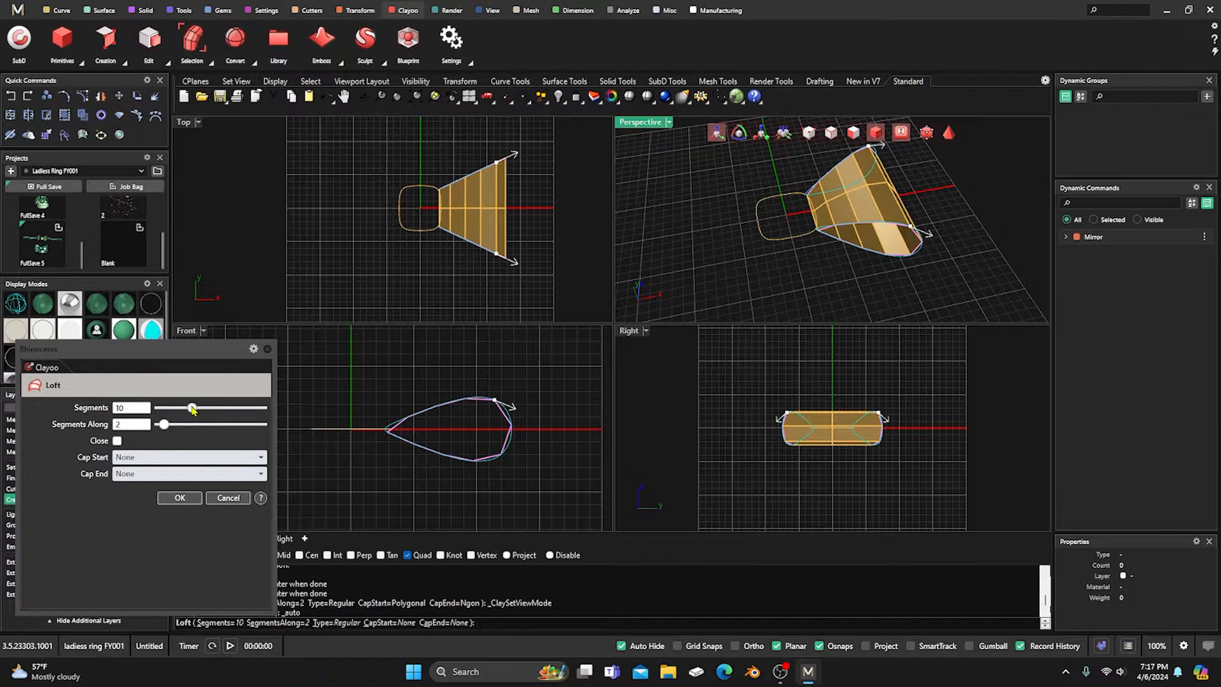
right_click_drag(731, 253, 815, 194)
scroll(815, 193, "up", 3)
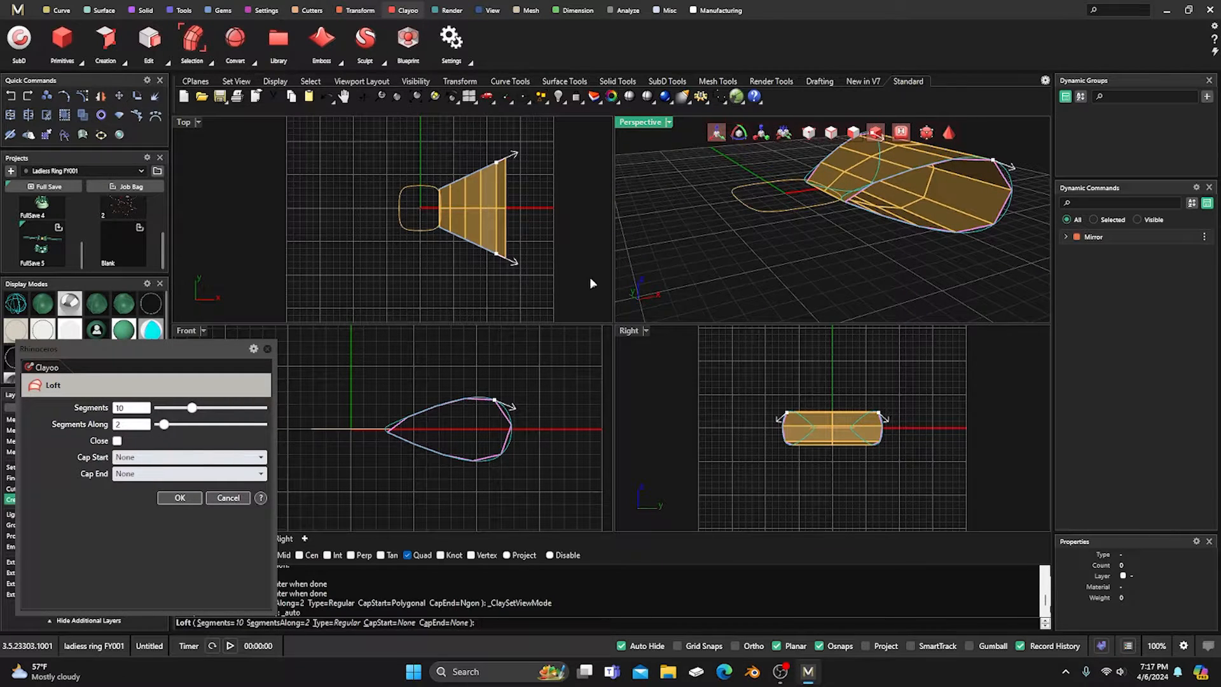
left_click_drag(166, 432, 182, 435)
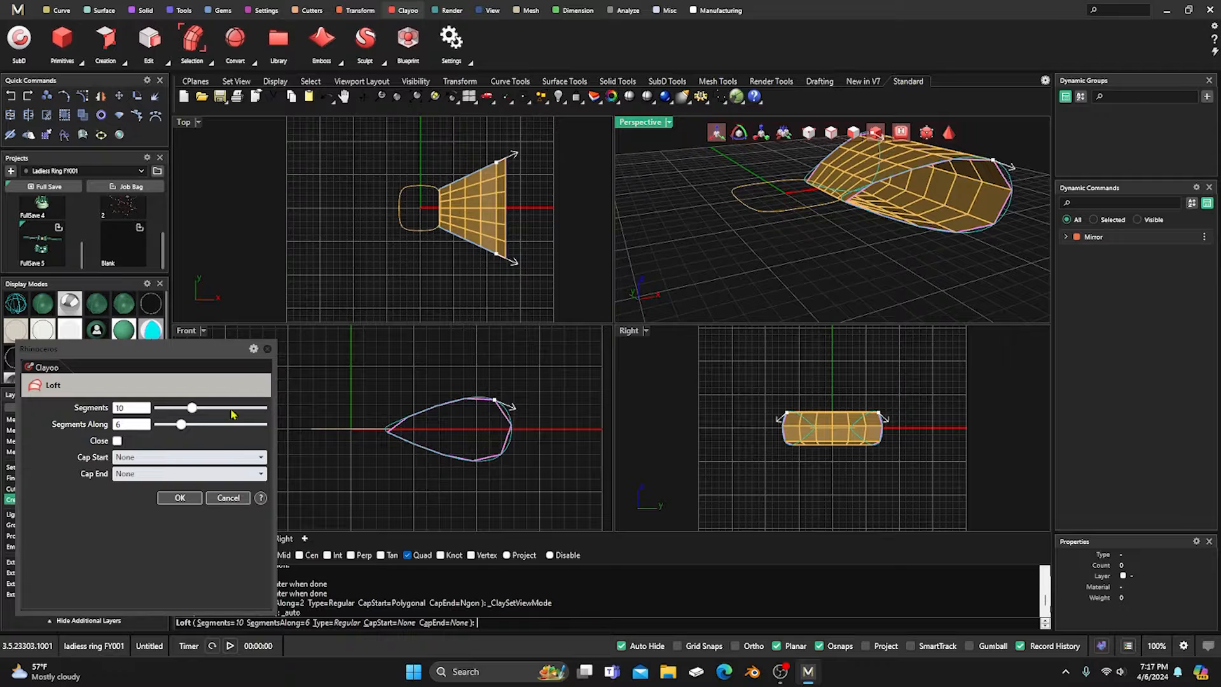
left_click(180, 498)
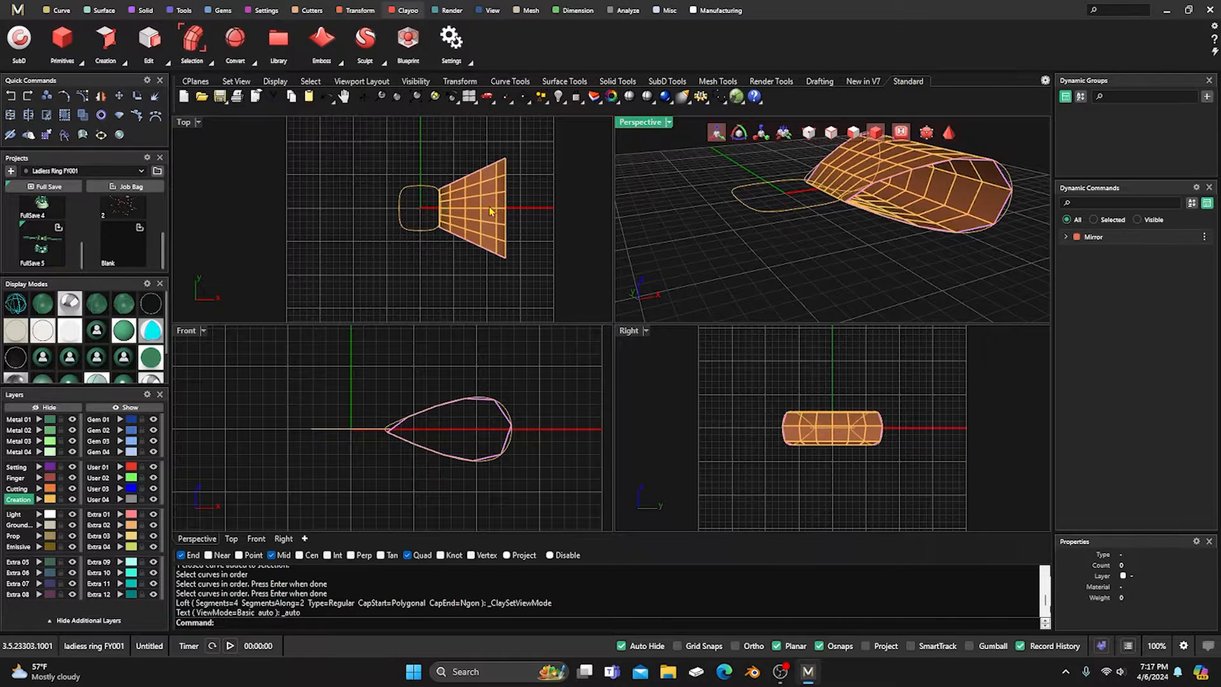
Start a Clayoo Shell on the lofted mesh and frame its teardrop profile in the Front view of the four-view layout.
double_click(642, 123)
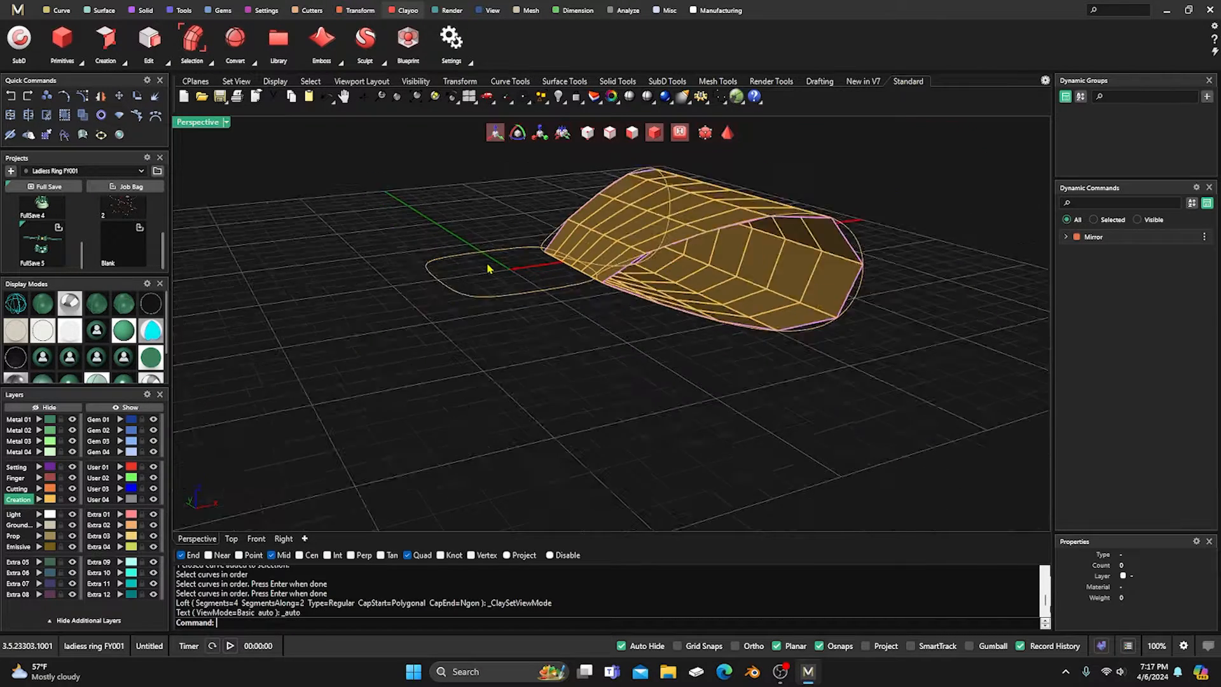
right_click_drag(488, 268, 546, 363)
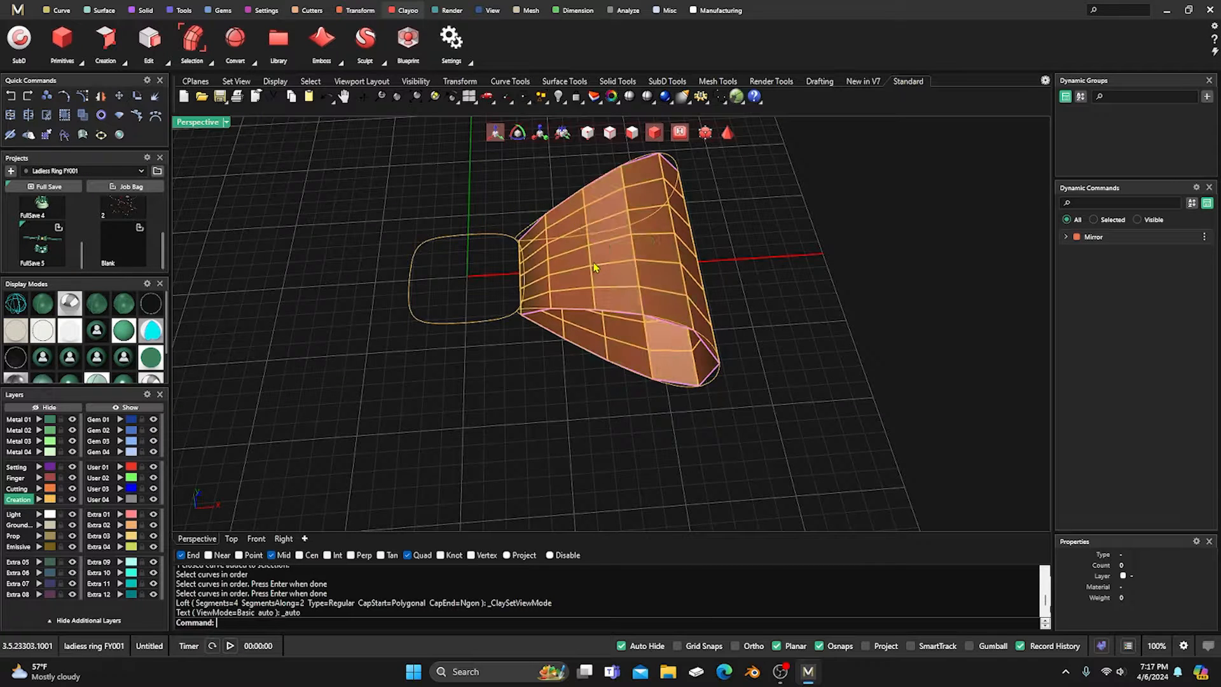
left_click(576, 230)
left_click(166, 63)
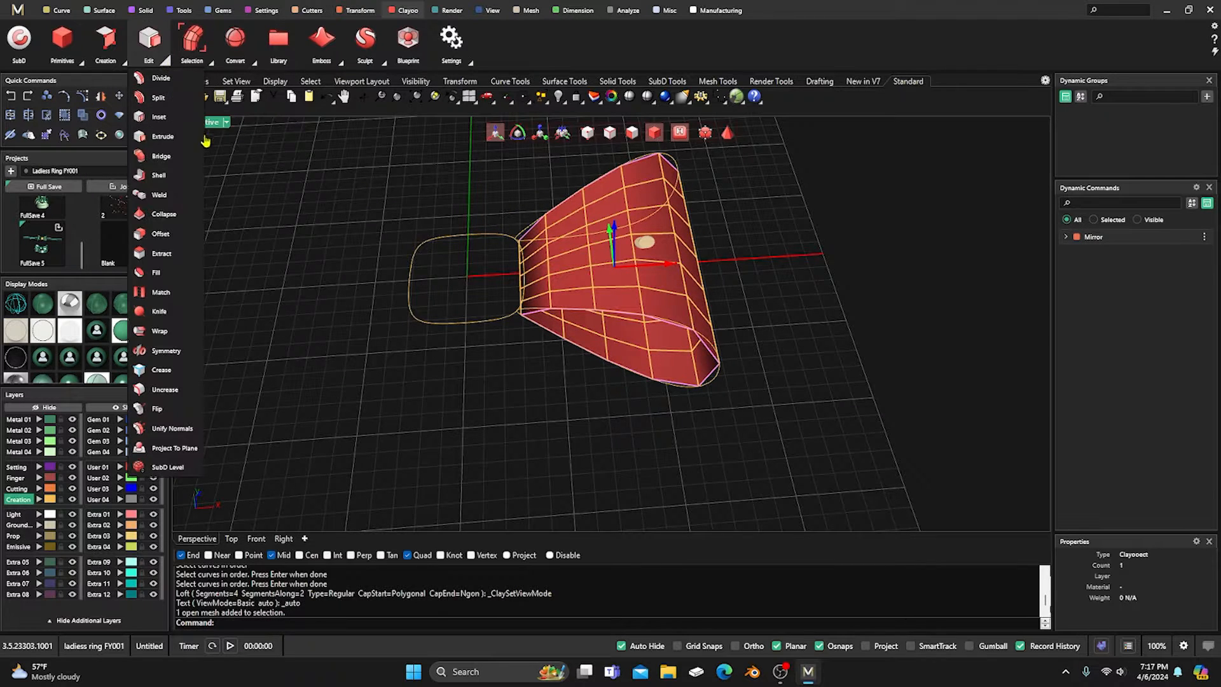
left_click(182, 170)
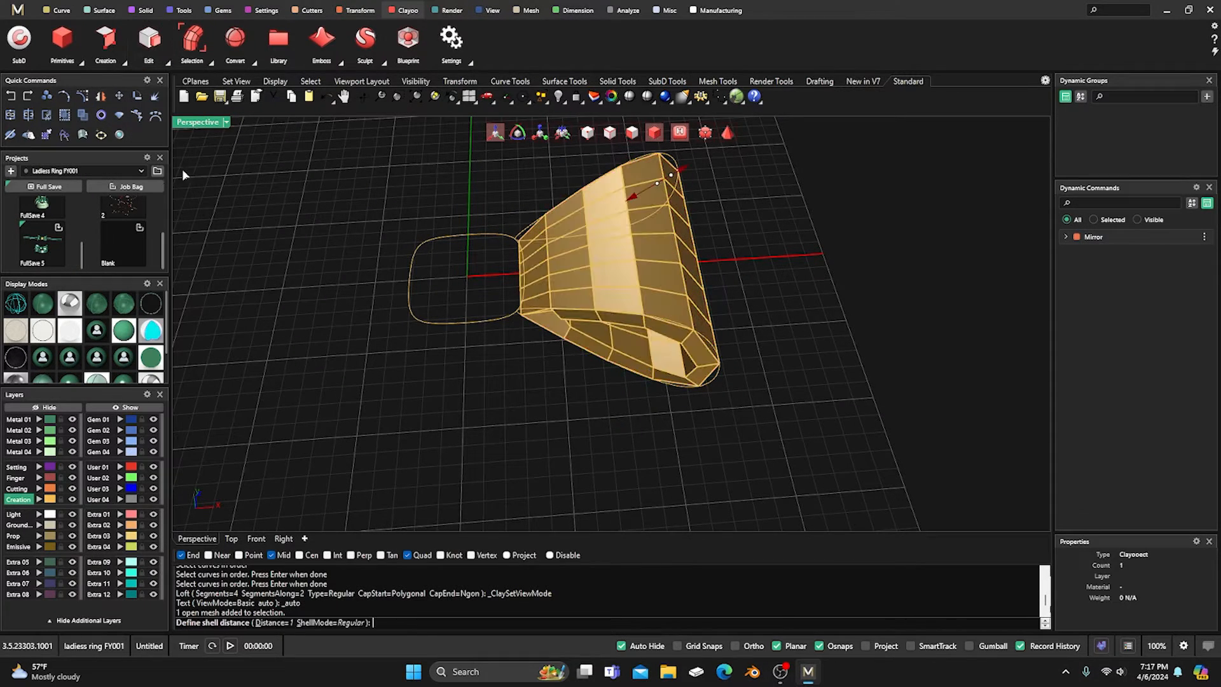
double_click(208, 127)
left_click(464, 422)
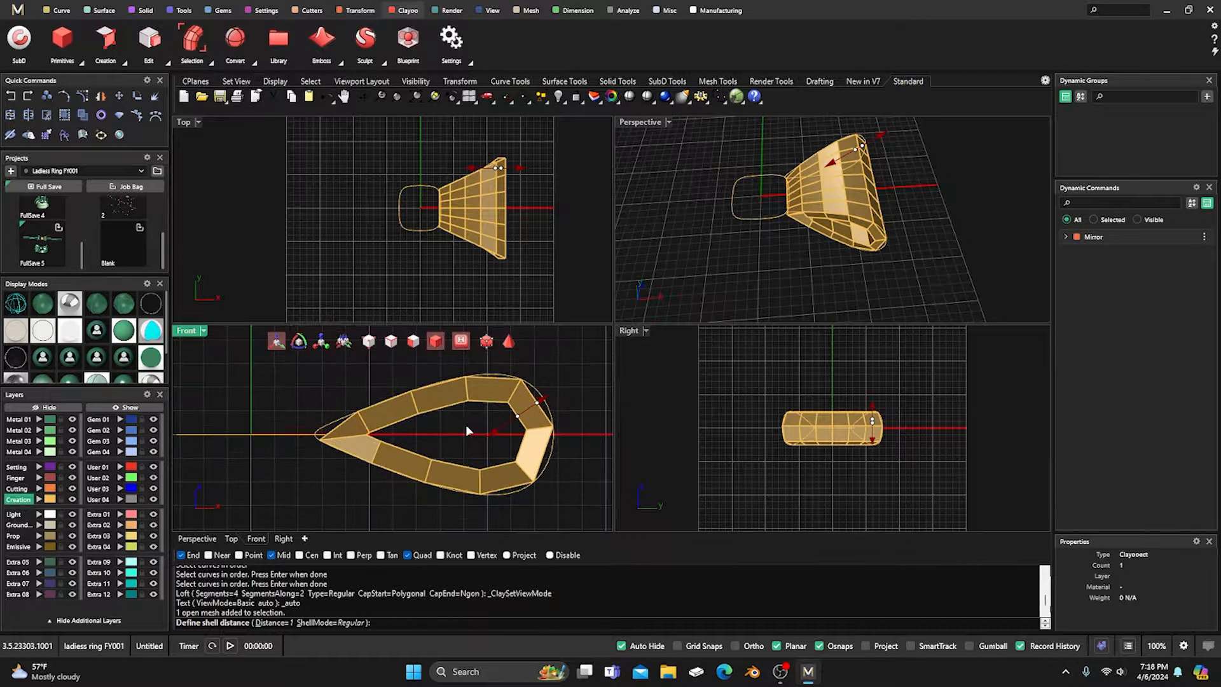
scroll(369, 445, "up", 3)
scroll(375, 443, "down", 3)
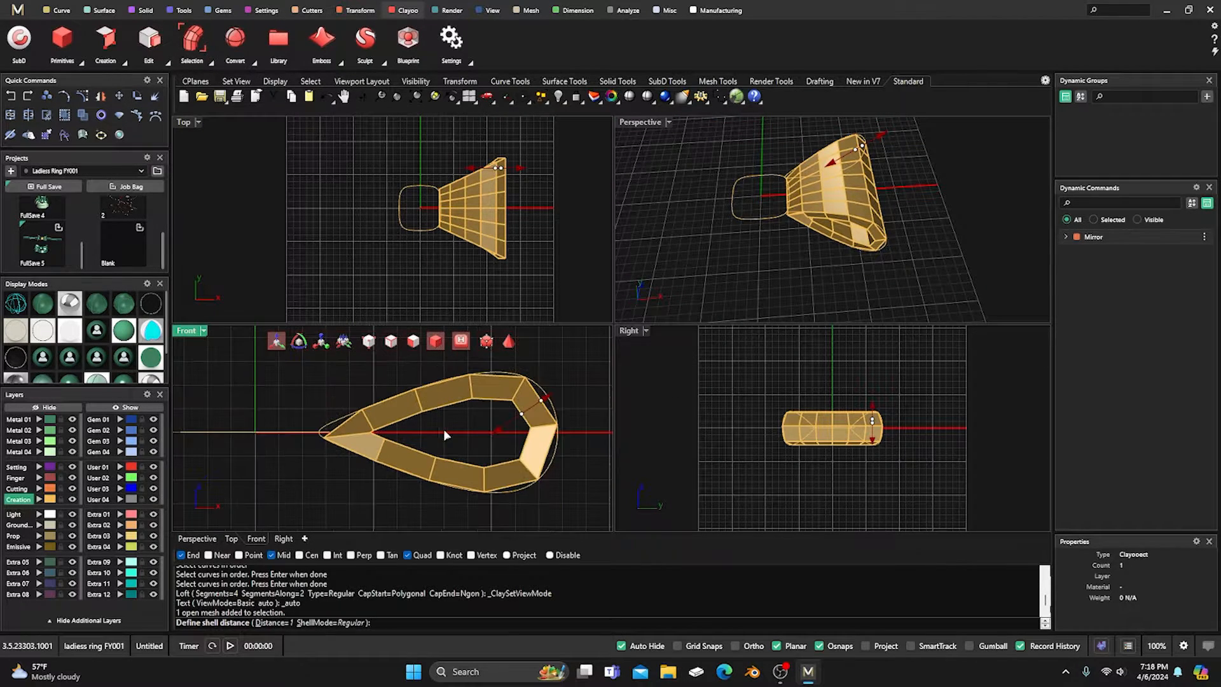
Thicken the shell outward to a distance of about -1.69 in the Front view, and preview the mesh as a smooth surface.
left_click(483, 439)
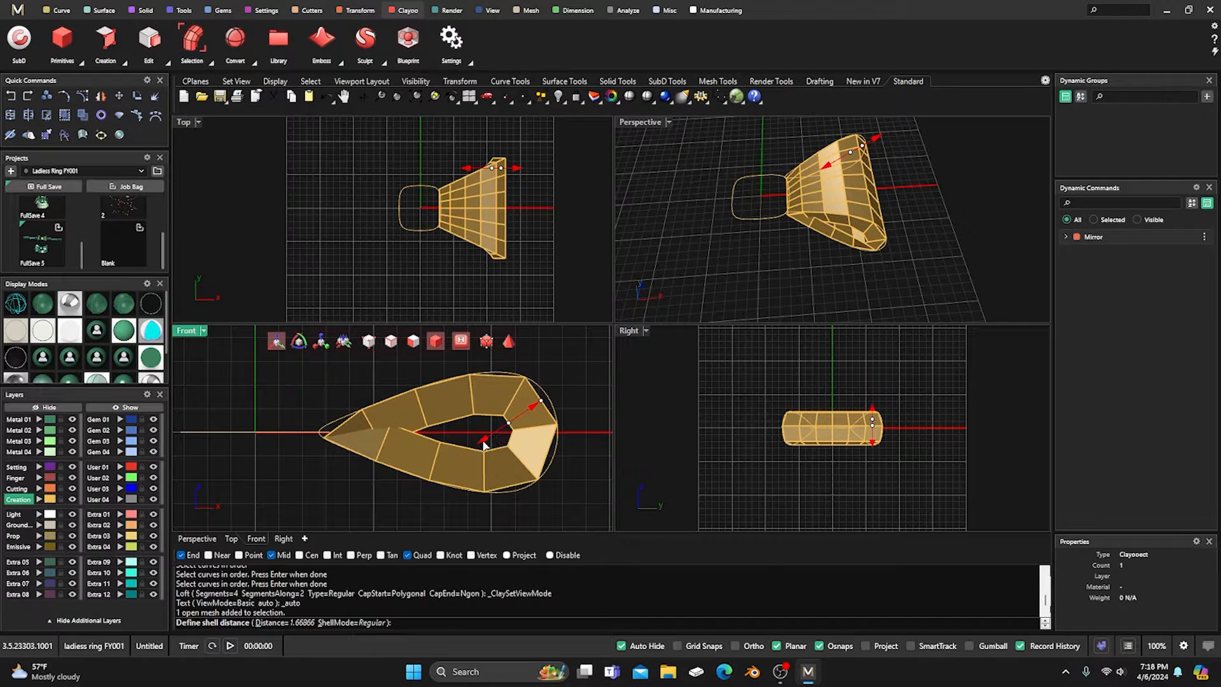
left_click(529, 414)
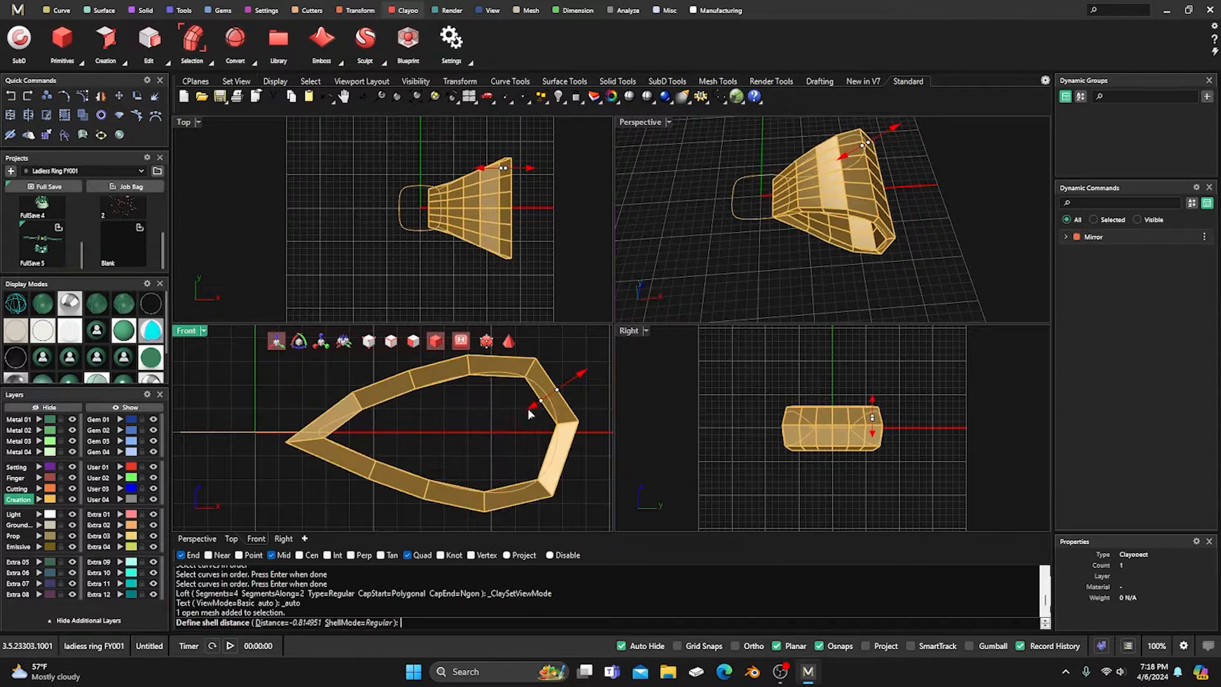
left_click(533, 407)
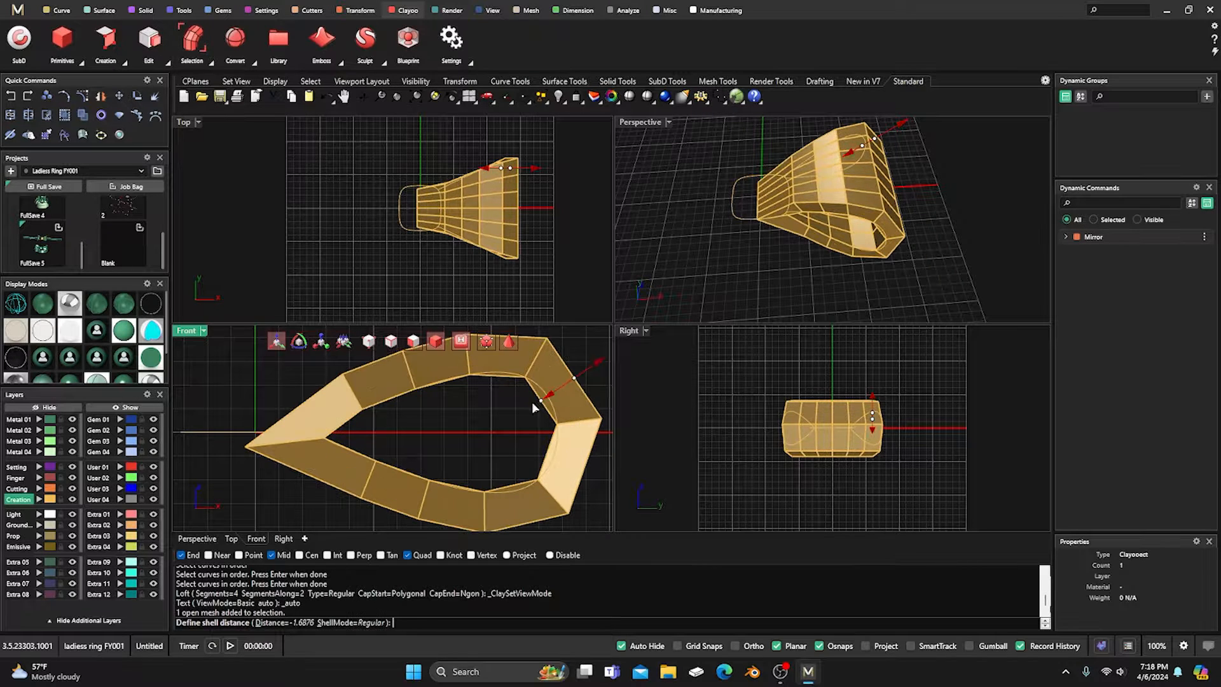
scroll(502, 411, "down", 3)
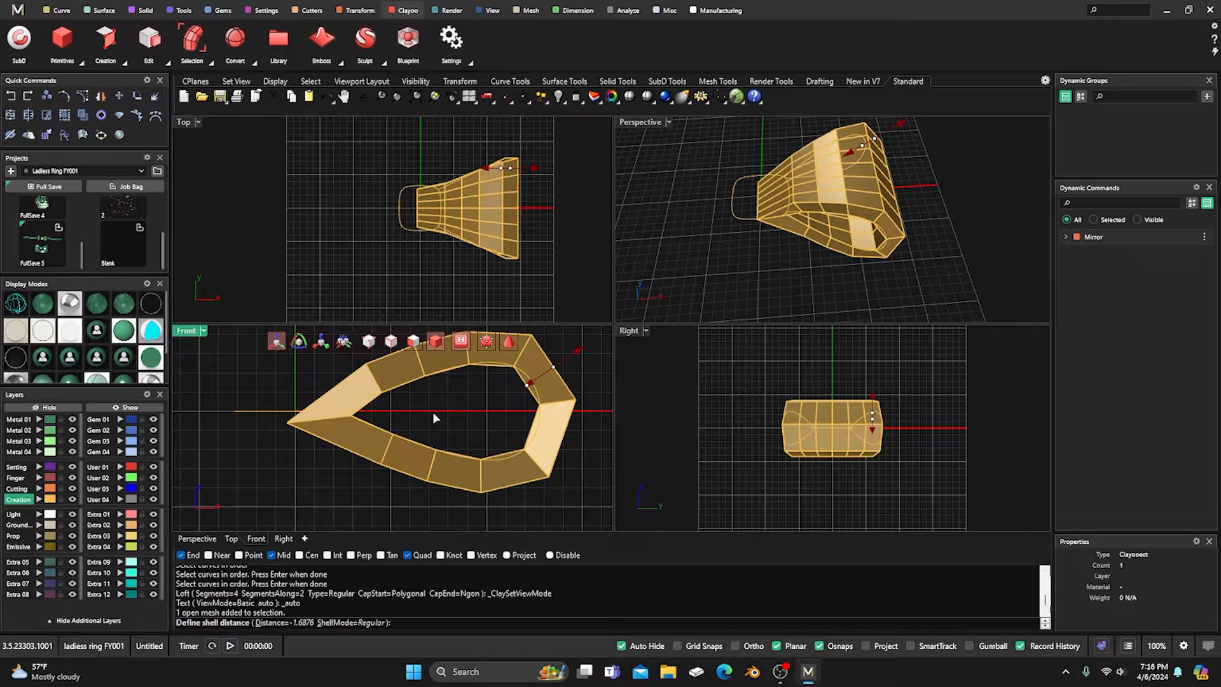
left_click(509, 344)
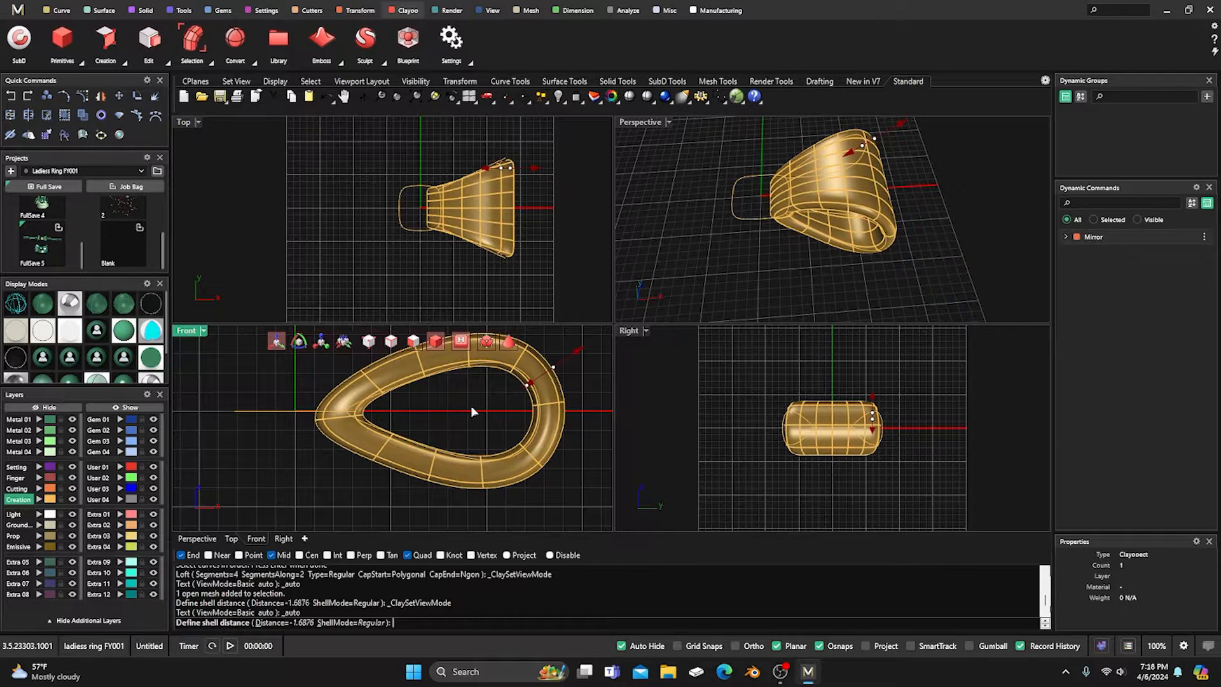
Accept the shell and move the shelled band a short distance along X, away from the rounded rectangle.
key("Return")
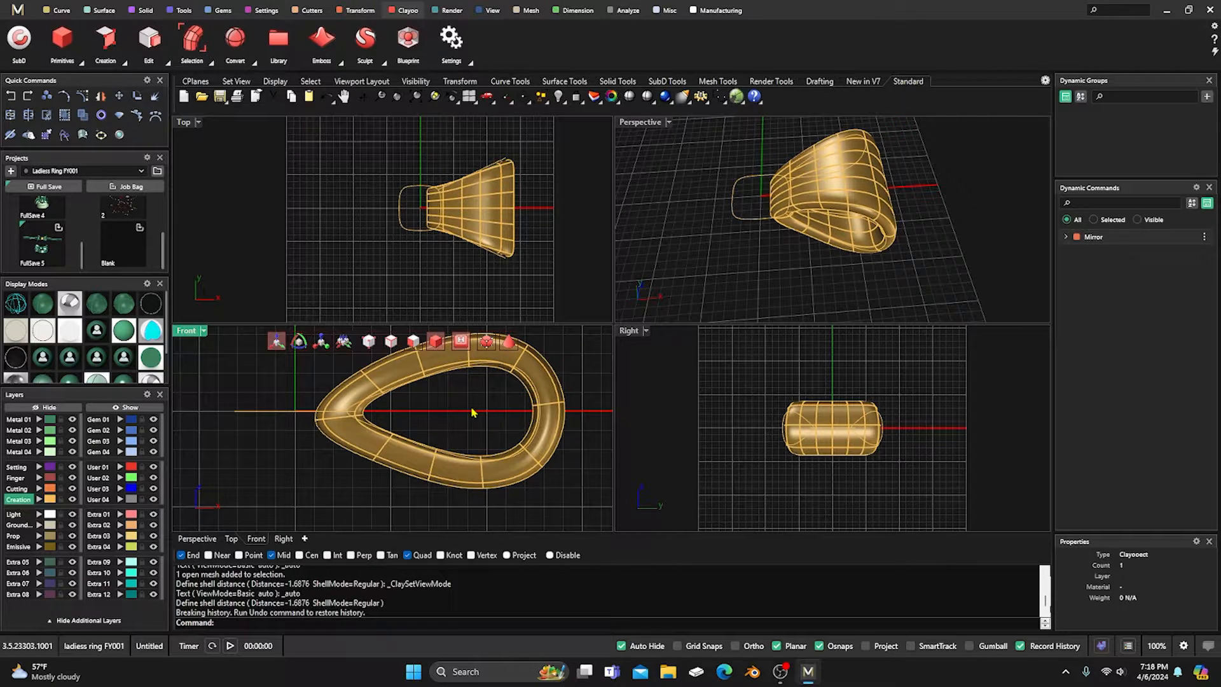
scroll(472, 412, "down", 4)
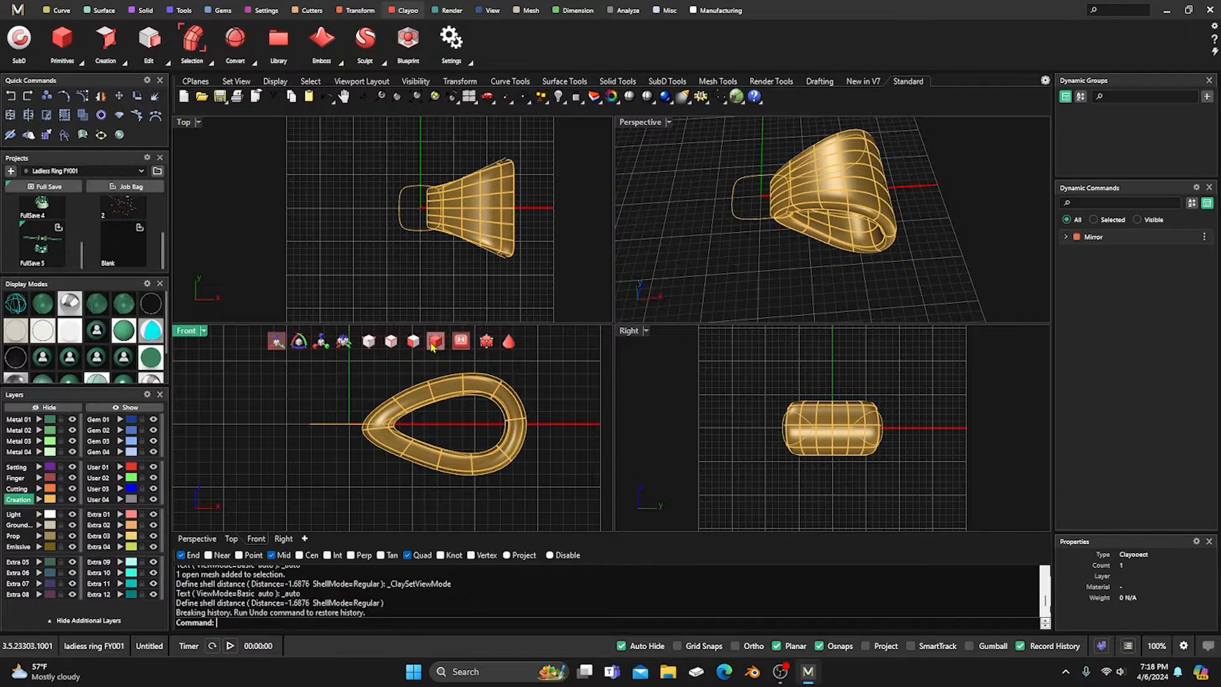
left_click(478, 248)
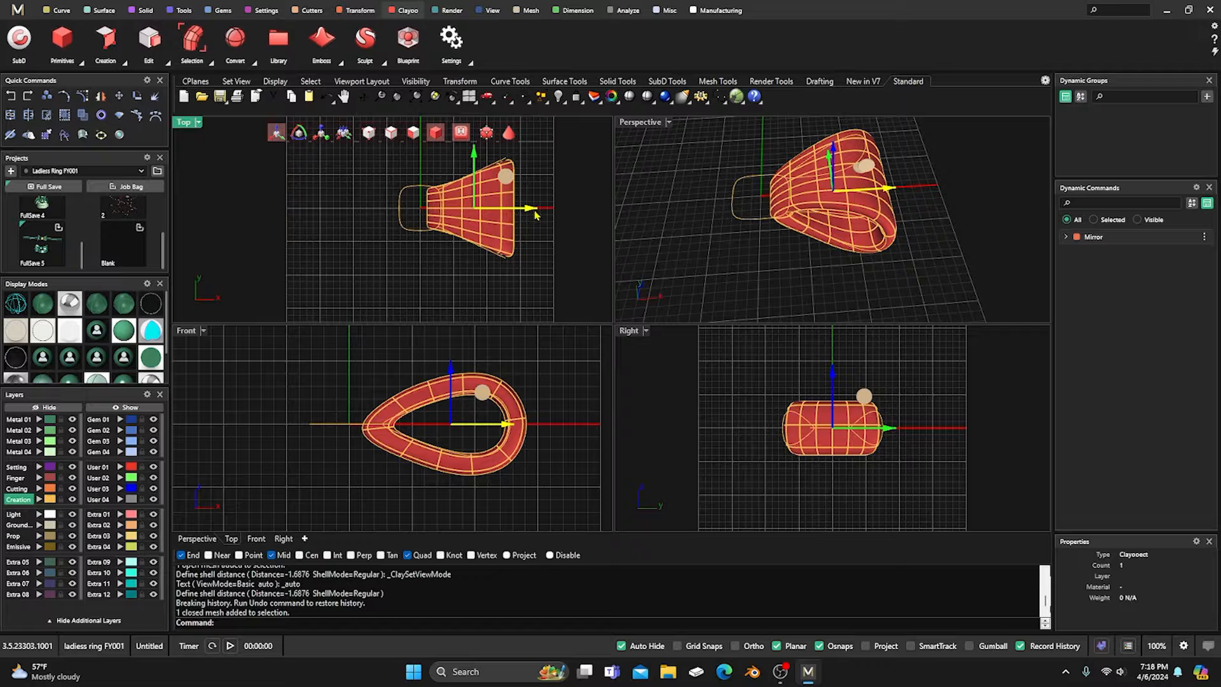
left_click_drag(536, 215, 552, 216)
left_click(463, 156)
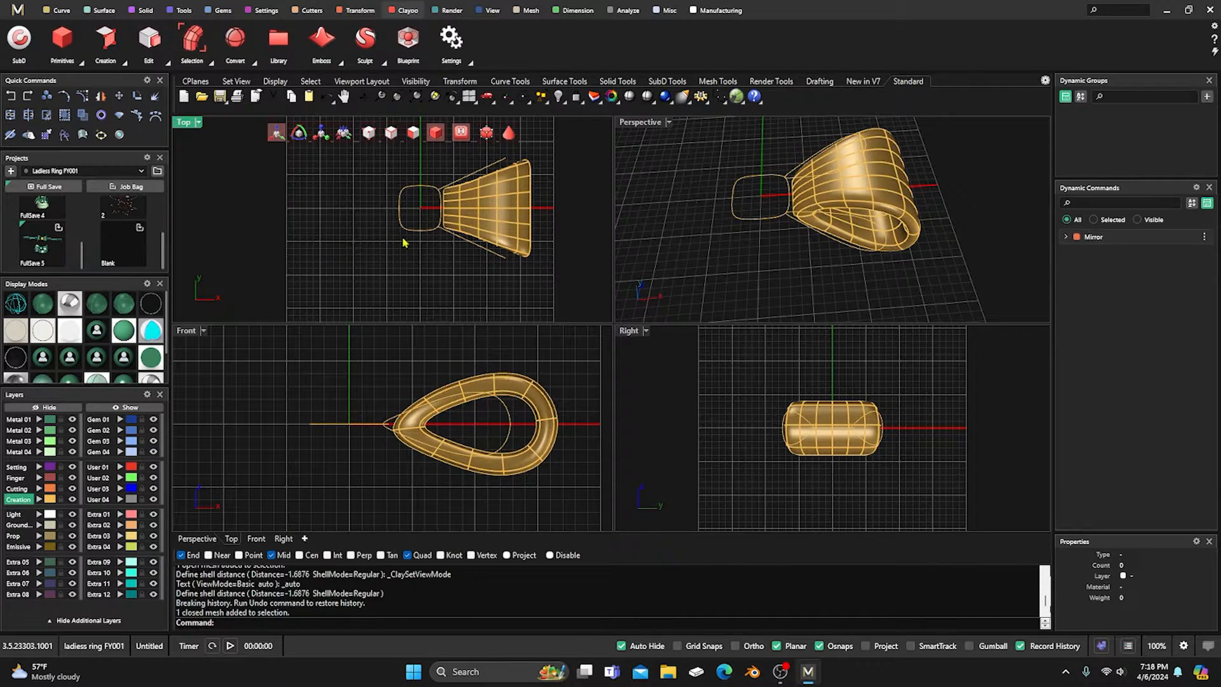
Assign the rounded rectangle curve to layer User 02.
left_click(421, 231)
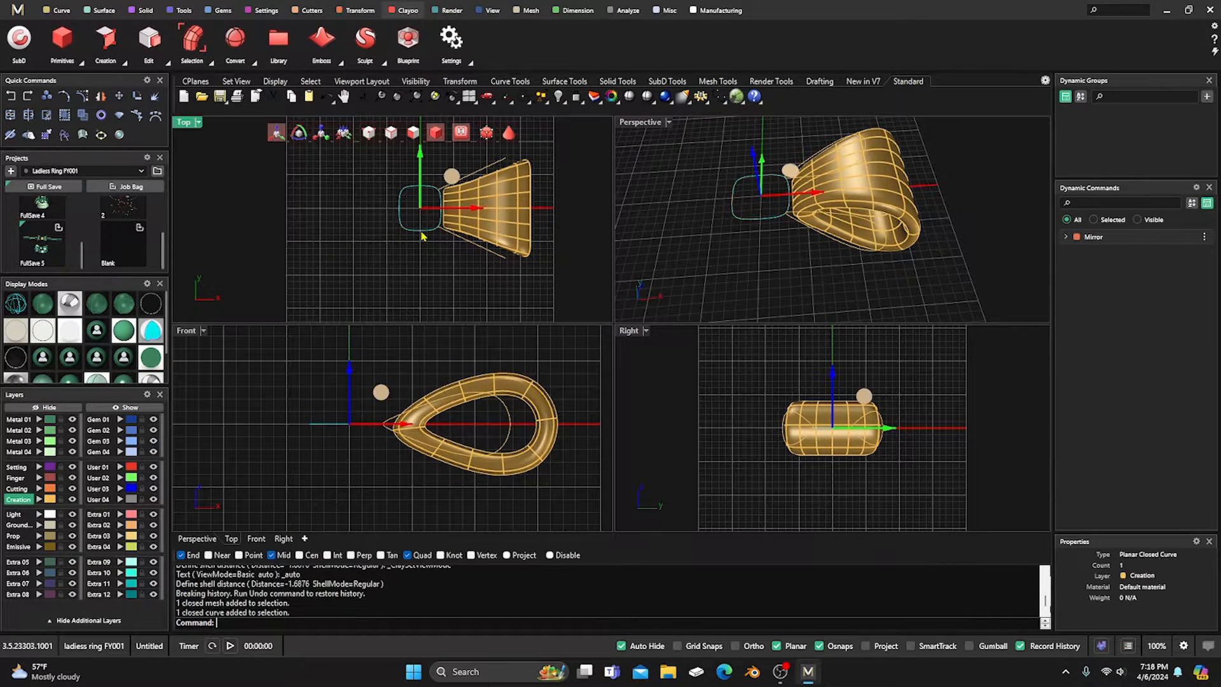
left_click(119, 477)
key("Escape")
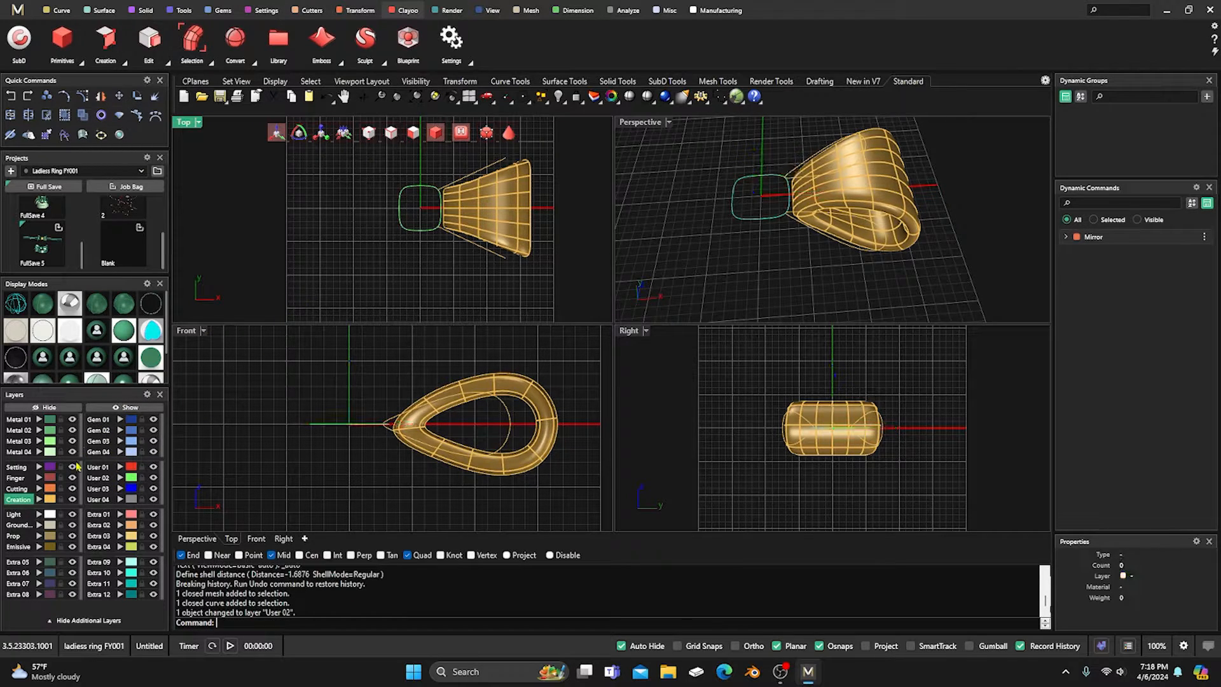
Select all objects on the Creation layer and move them to layer User 04.
left_click(51, 499)
left_click(119, 499)
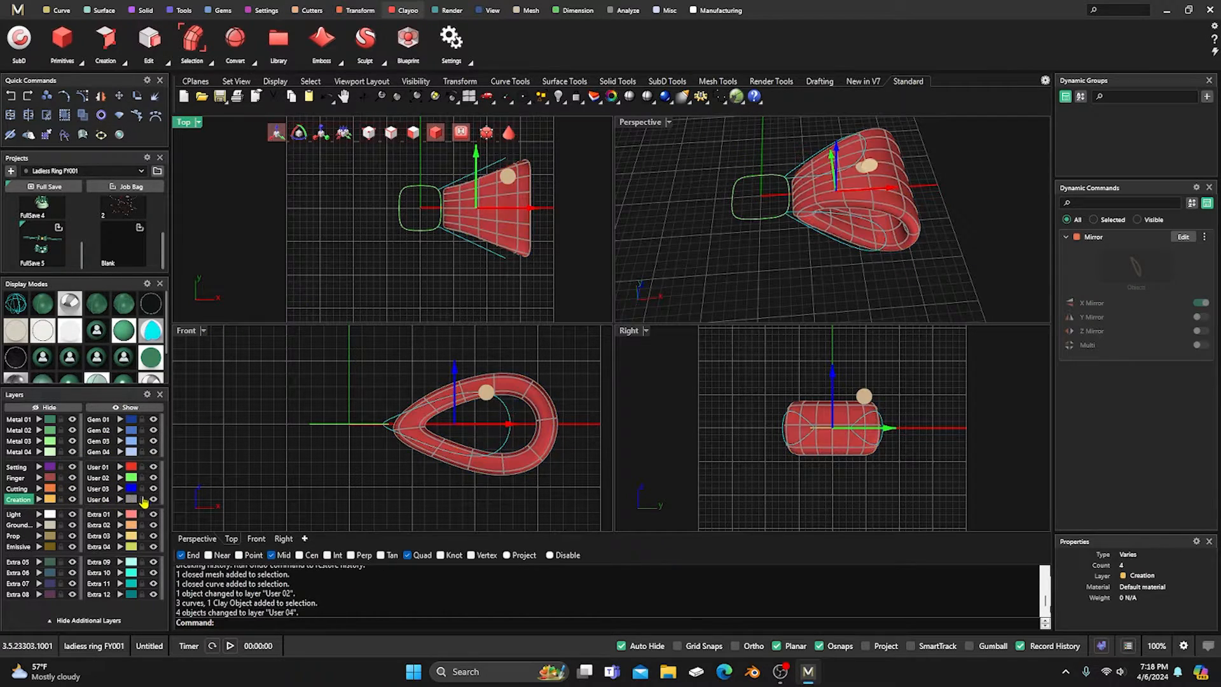
left_click(154, 500)
left_click(153, 499)
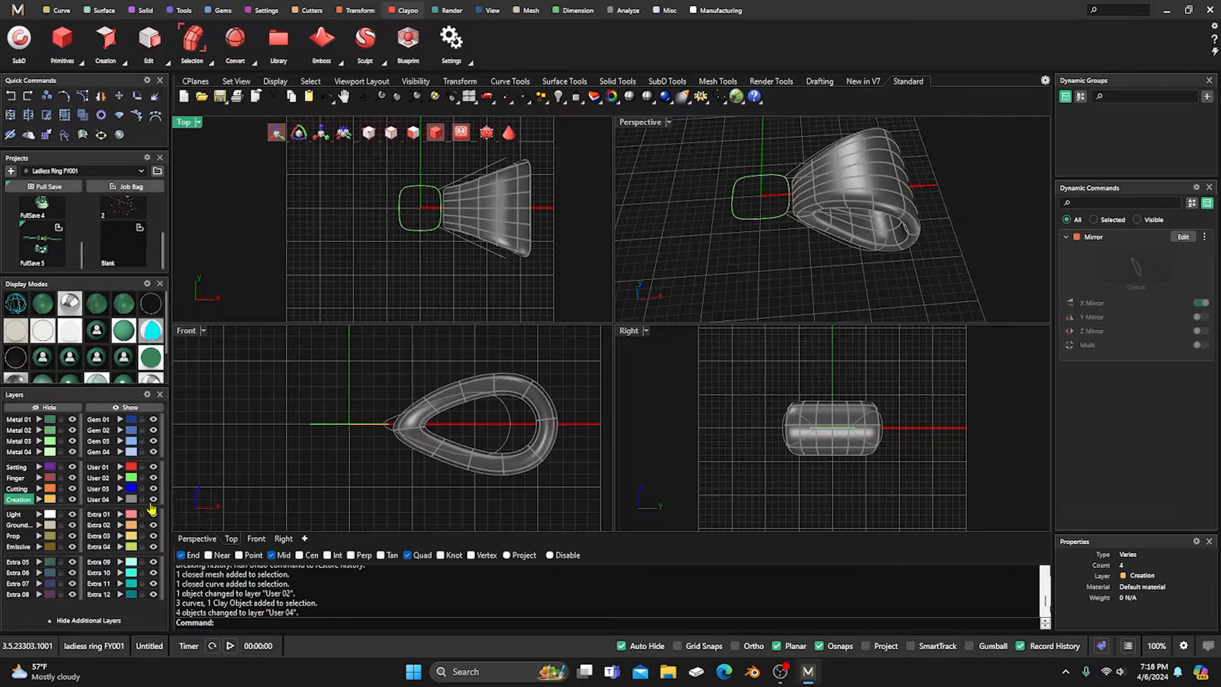
Move the shelled band to layer Metal 01 and hide layer User 04.
left_click(477, 225)
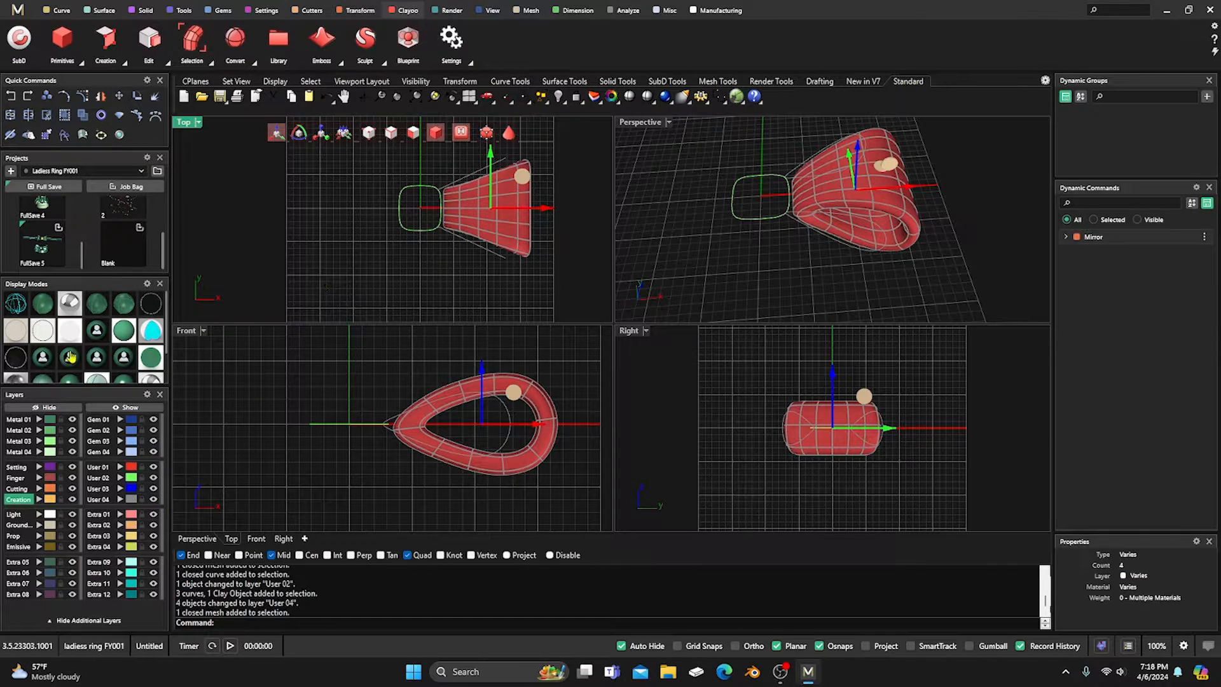
left_click(39, 420)
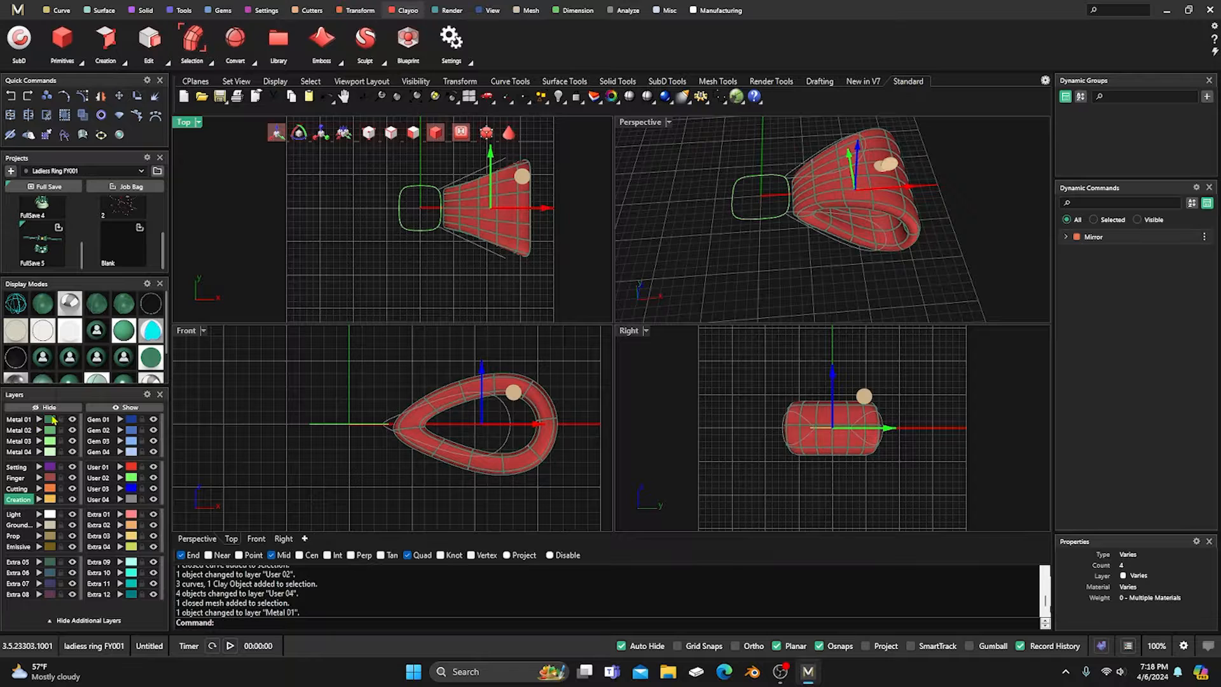
left_click(272, 285)
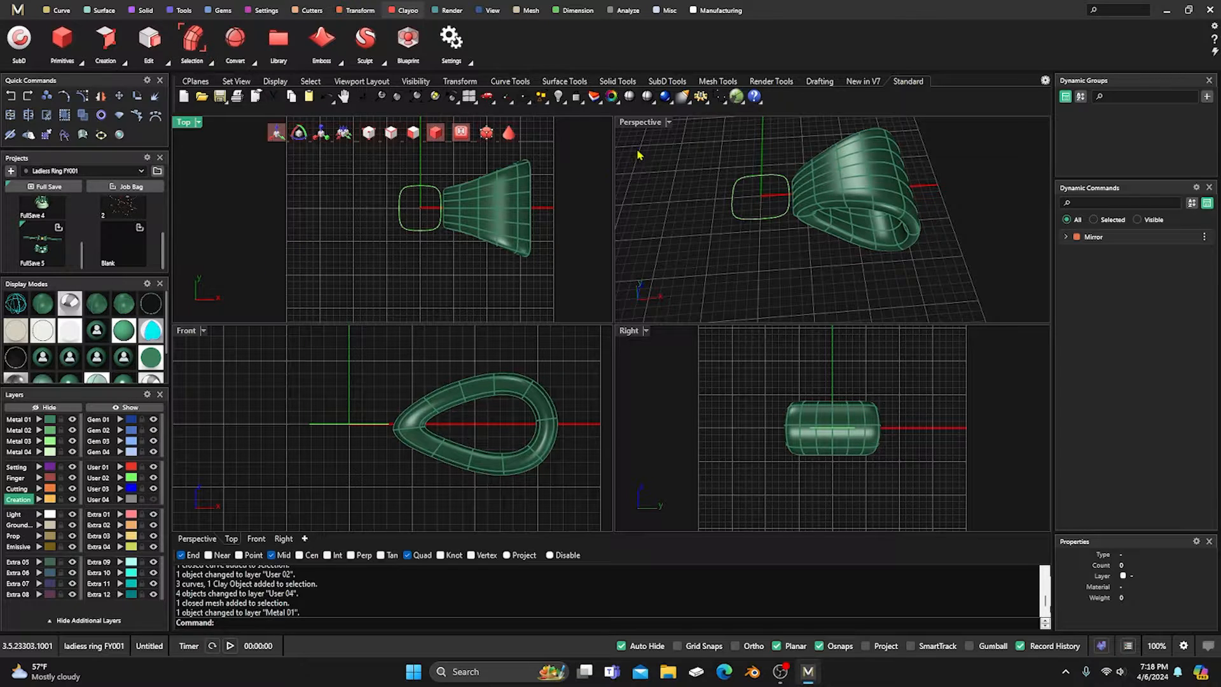
In a maximized Perspective view, pull the rim face at the band's narrow end outward along Y.
double_click(641, 127)
right_click_drag(535, 295, 616, 324)
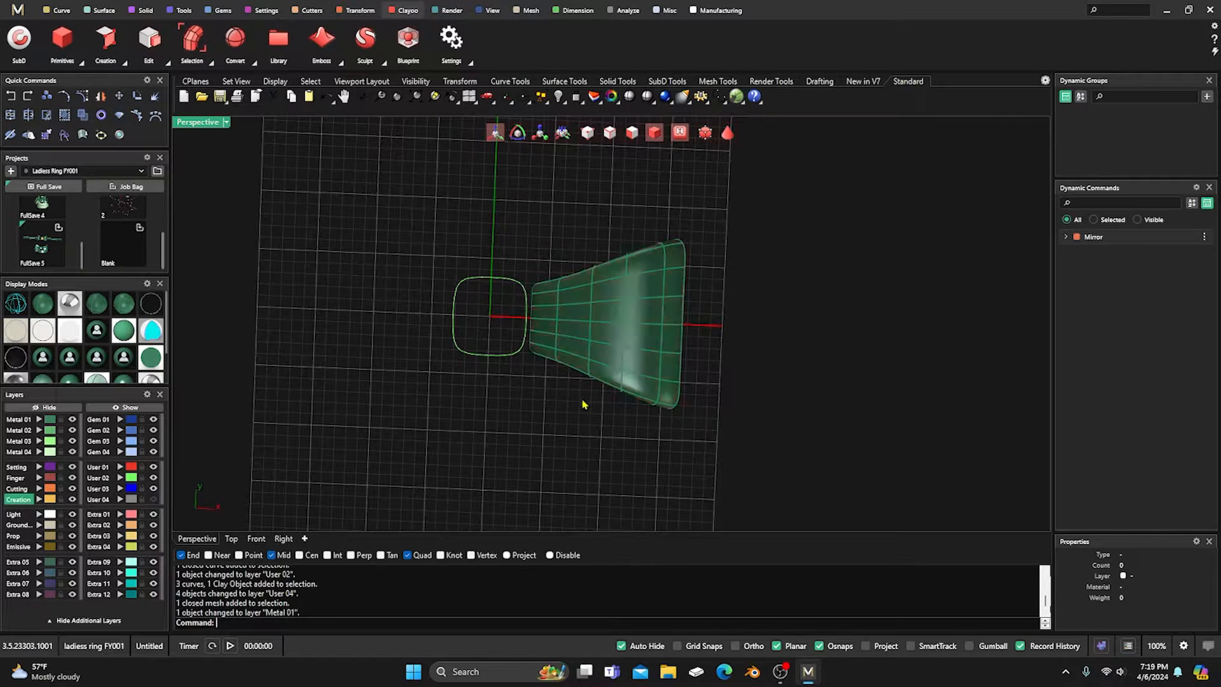
right_click_drag(477, 327, 545, 335)
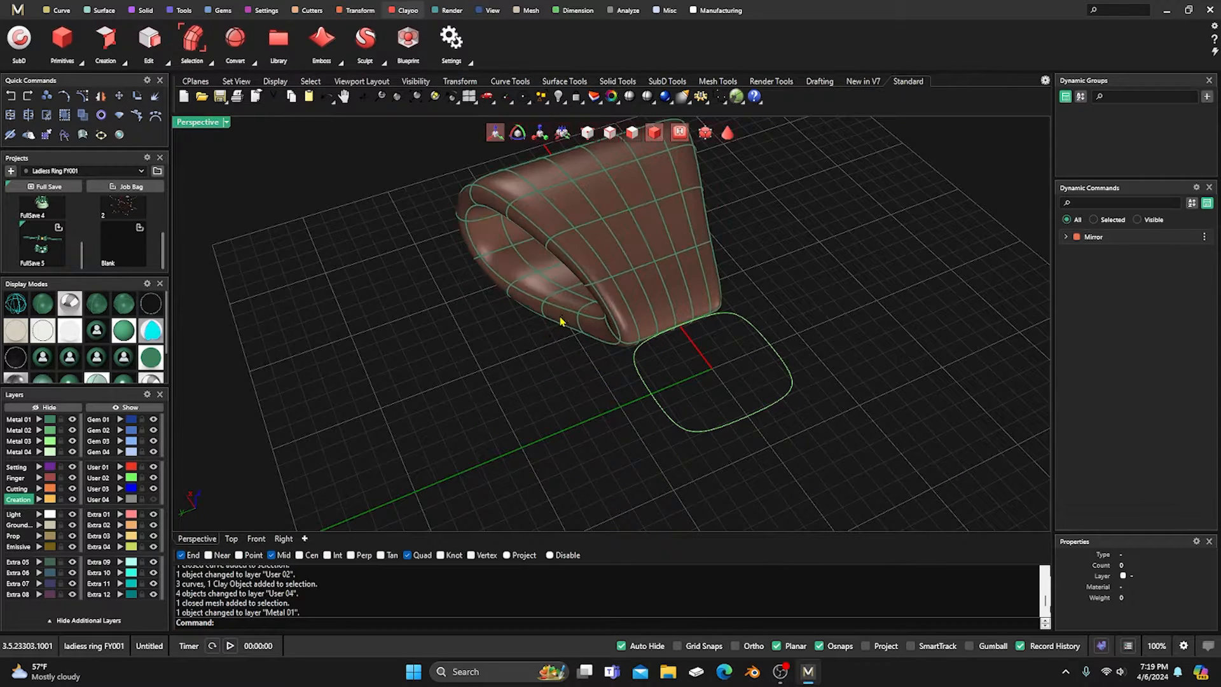
left_click(618, 203)
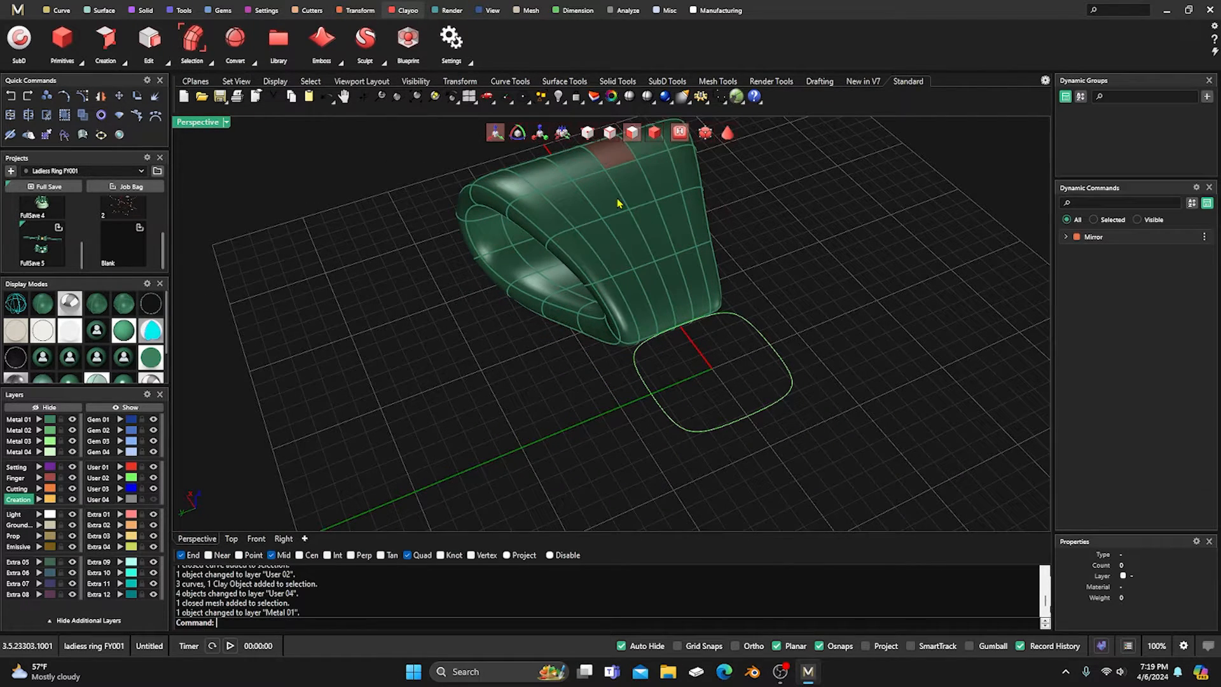
left_click(584, 342)
right_click_drag(580, 389, 540, 410)
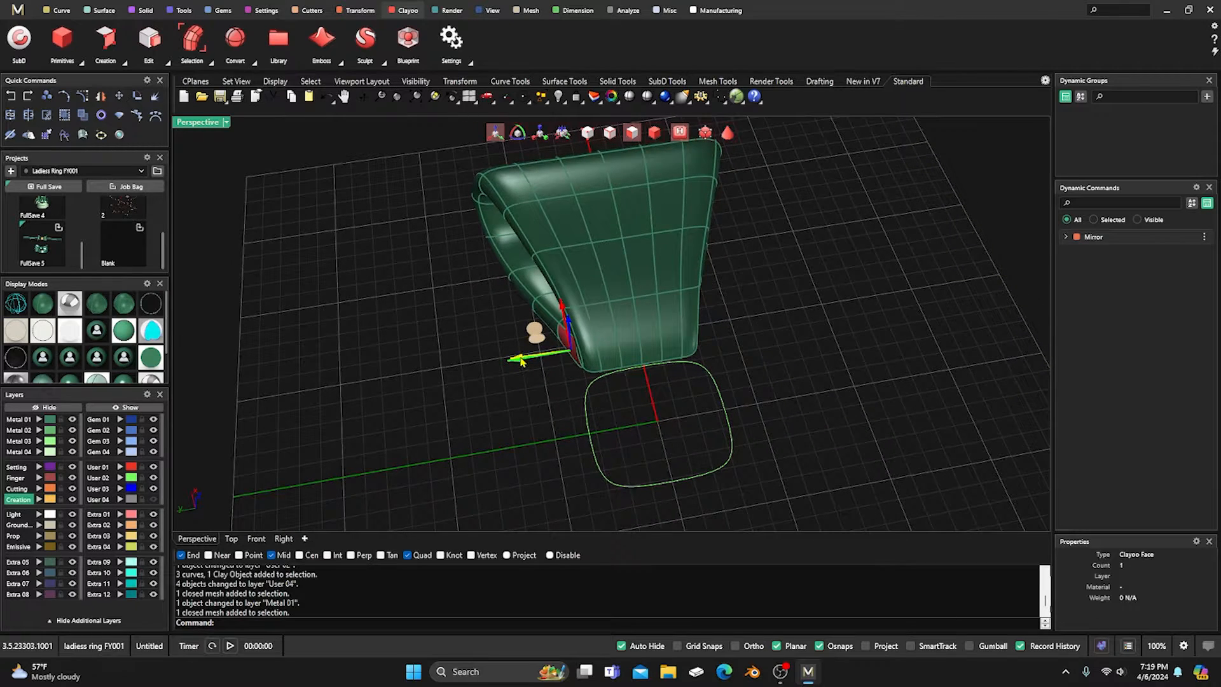
left_click_drag(521, 360, 454, 331)
left_click(474, 317)
left_click(536, 323)
left_click(478, 294)
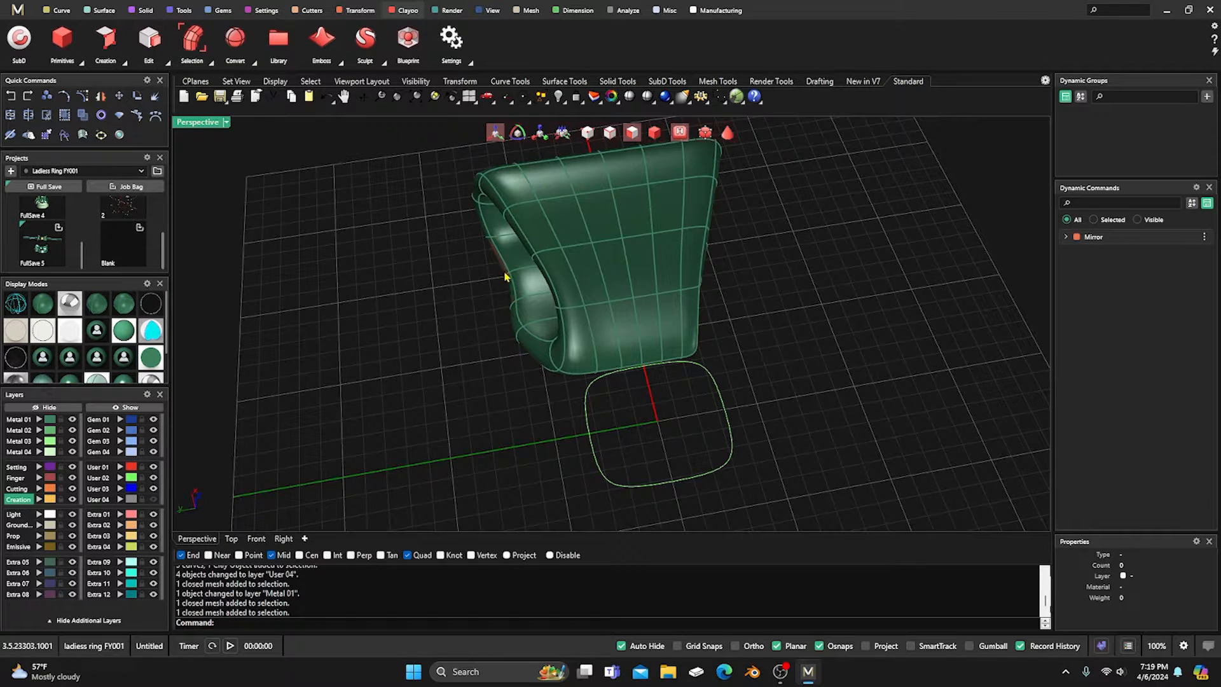
Pull two more rim faces toward the band's wide end slightly outward on the same side.
left_click(505, 276)
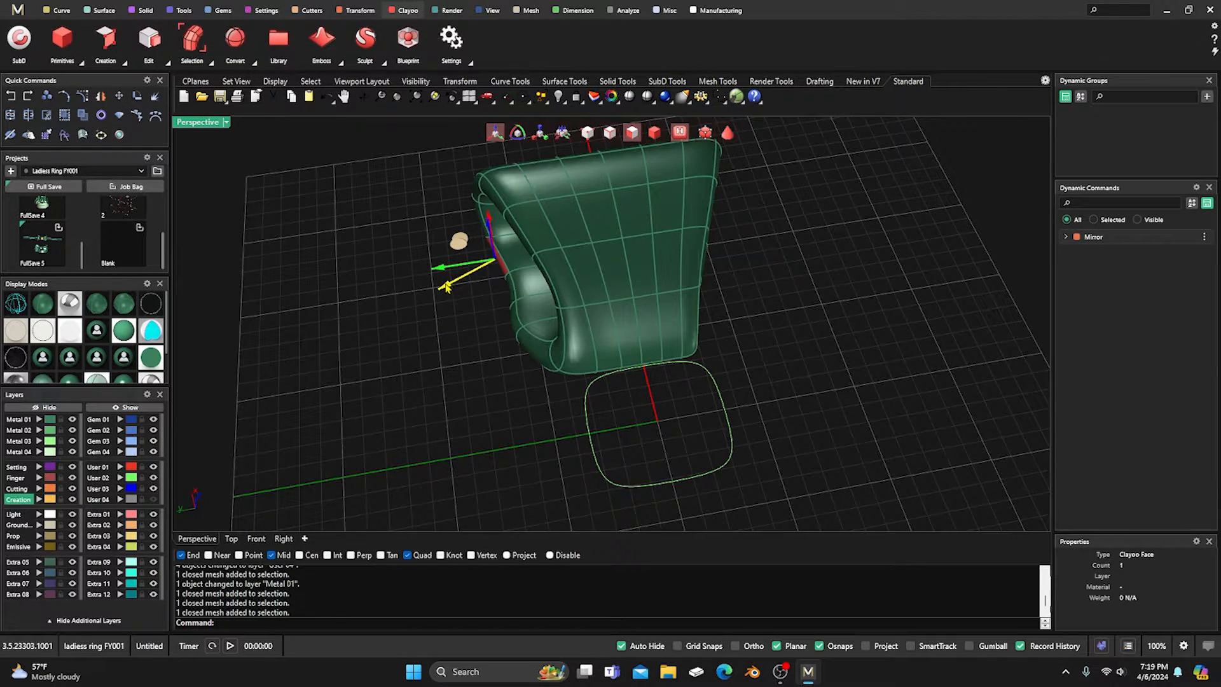
left_click_drag(447, 287, 433, 292)
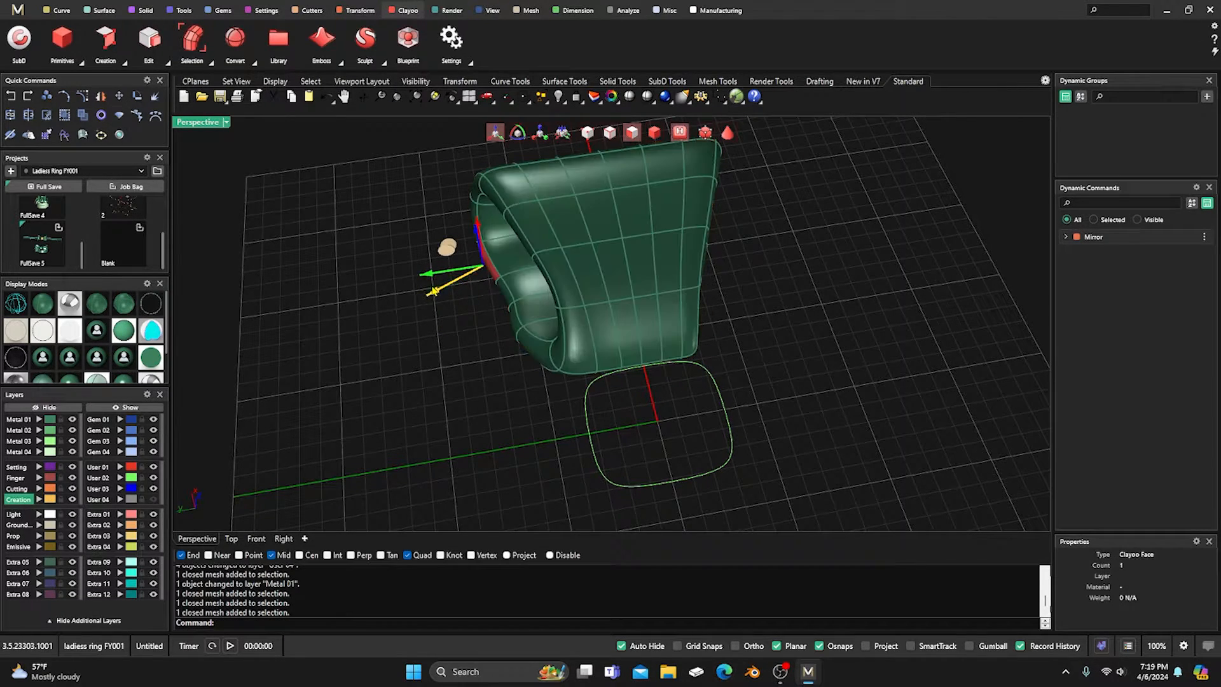
left_click(467, 218)
left_click_drag(420, 224, 399, 223)
scroll(428, 363, "down", 5)
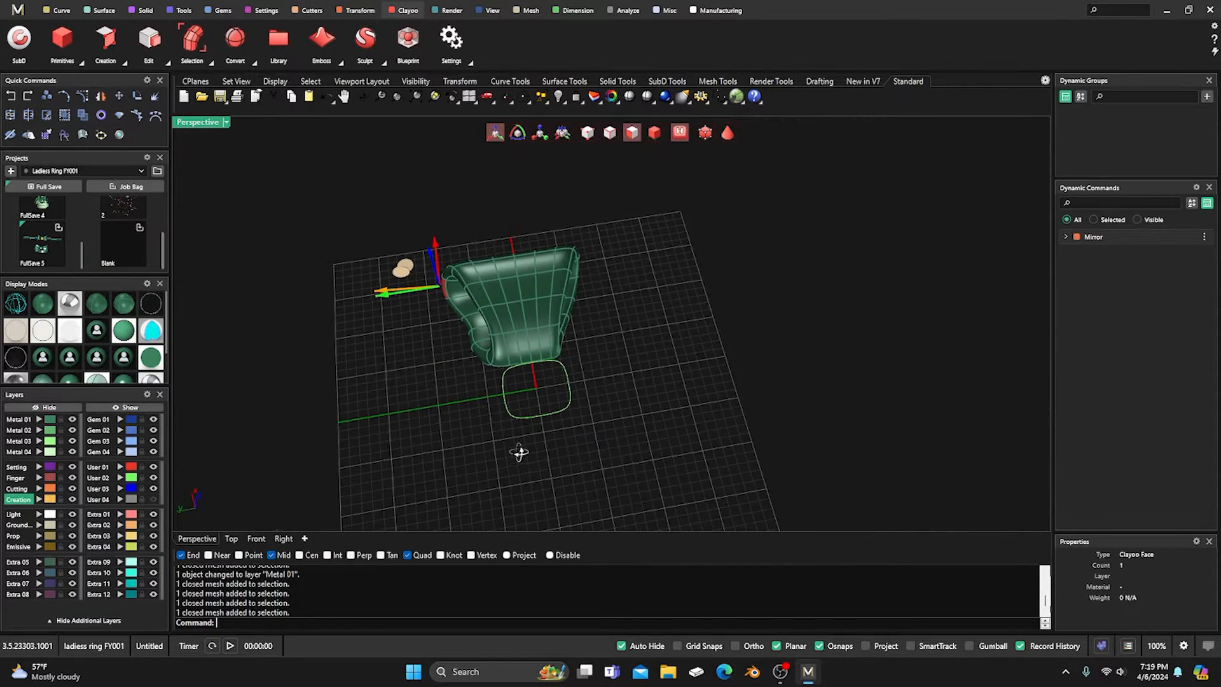
right_click_drag(521, 452, 573, 357)
scroll(627, 172, "up", 7)
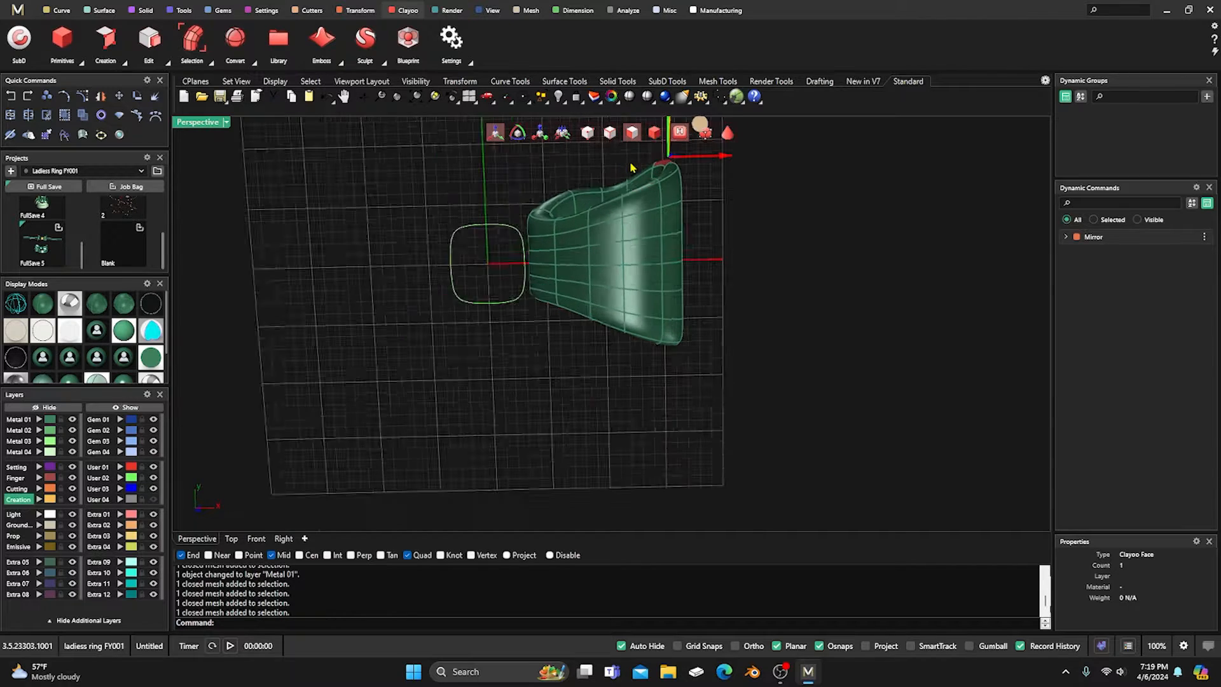
Switch to vertex editing and move the vertex at the dip in the band's back rim slightly outward along Y.
left_click(613, 168)
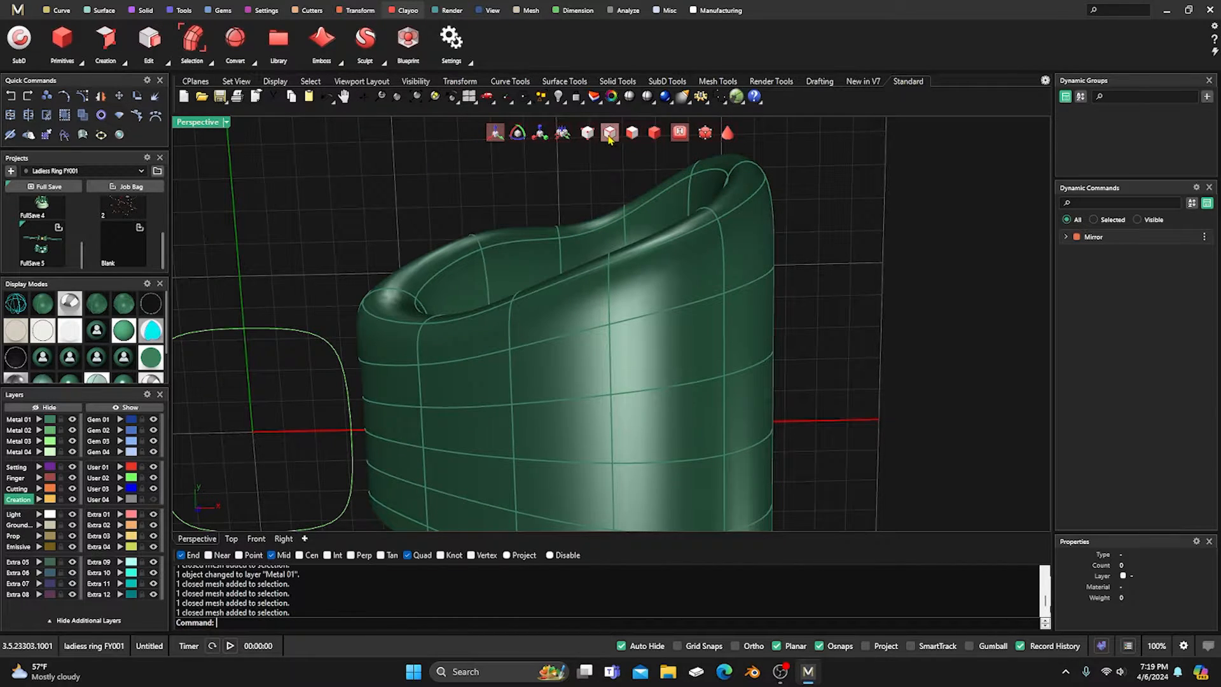
left_click(644, 318)
left_click(600, 194)
left_click(586, 133)
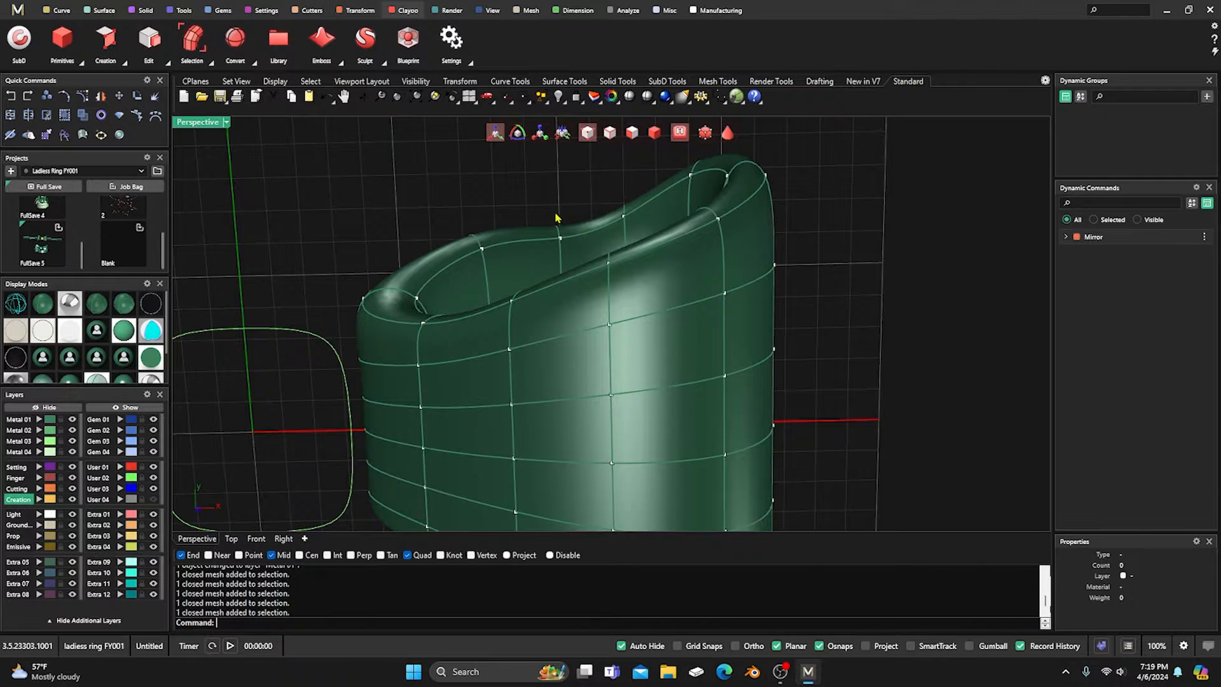
left_click(559, 238)
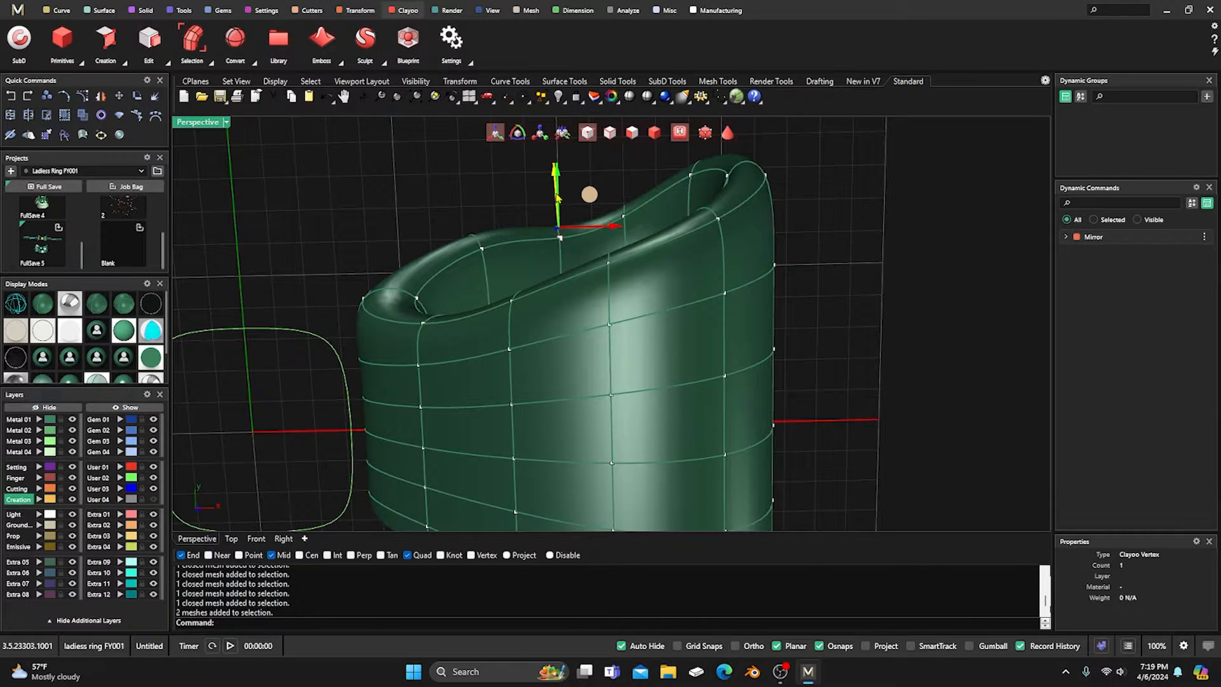
left_click_drag(555, 183, 555, 171)
left_click(488, 186)
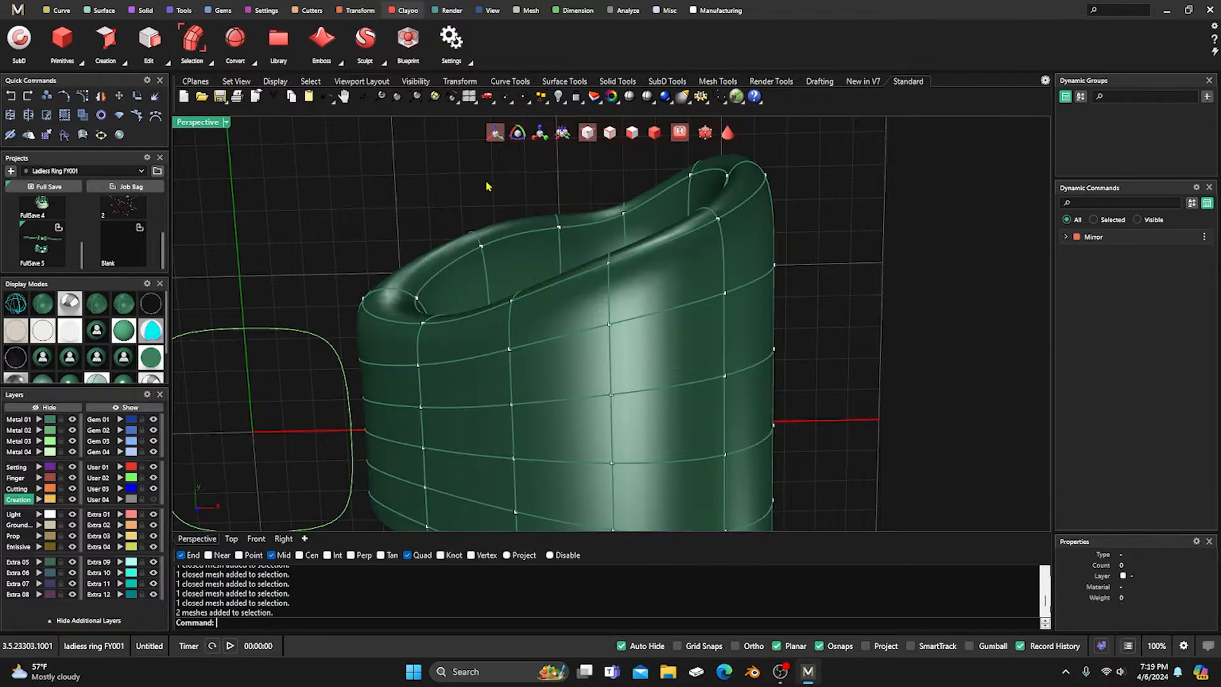
Pull the neighbouring back-rim vertex toward the wide end slightly outward along its normal.
left_click(623, 213)
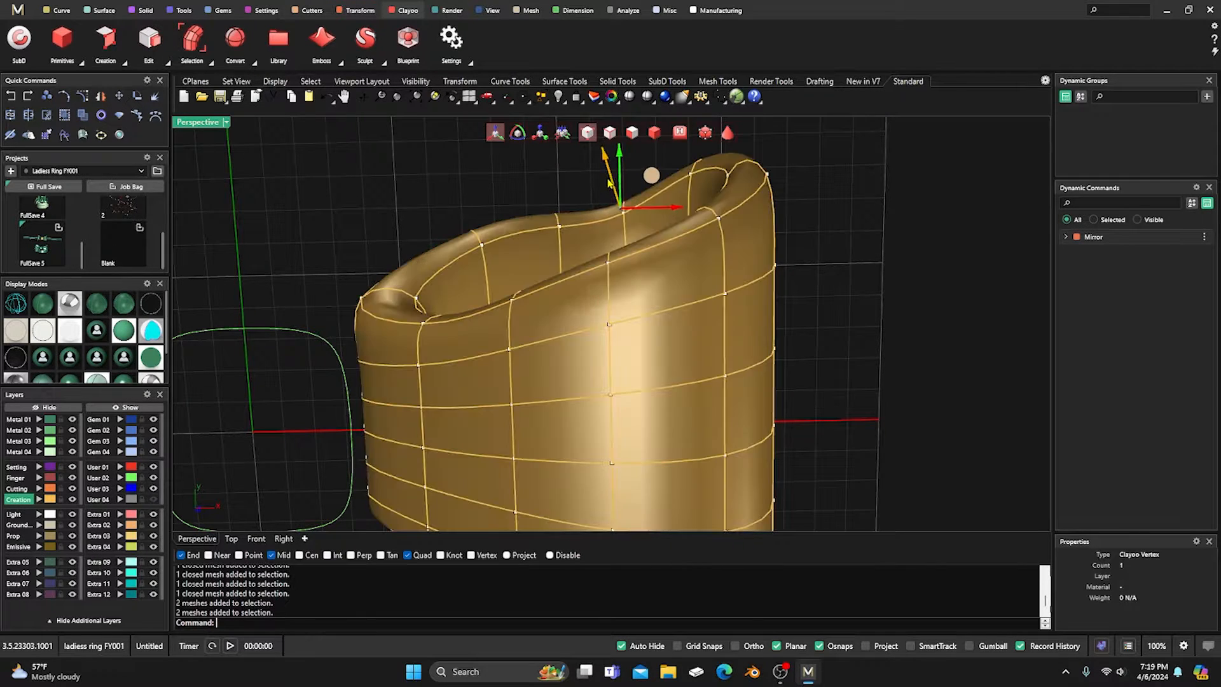
left_click(524, 185)
right_click_drag(523, 186, 558, 253)
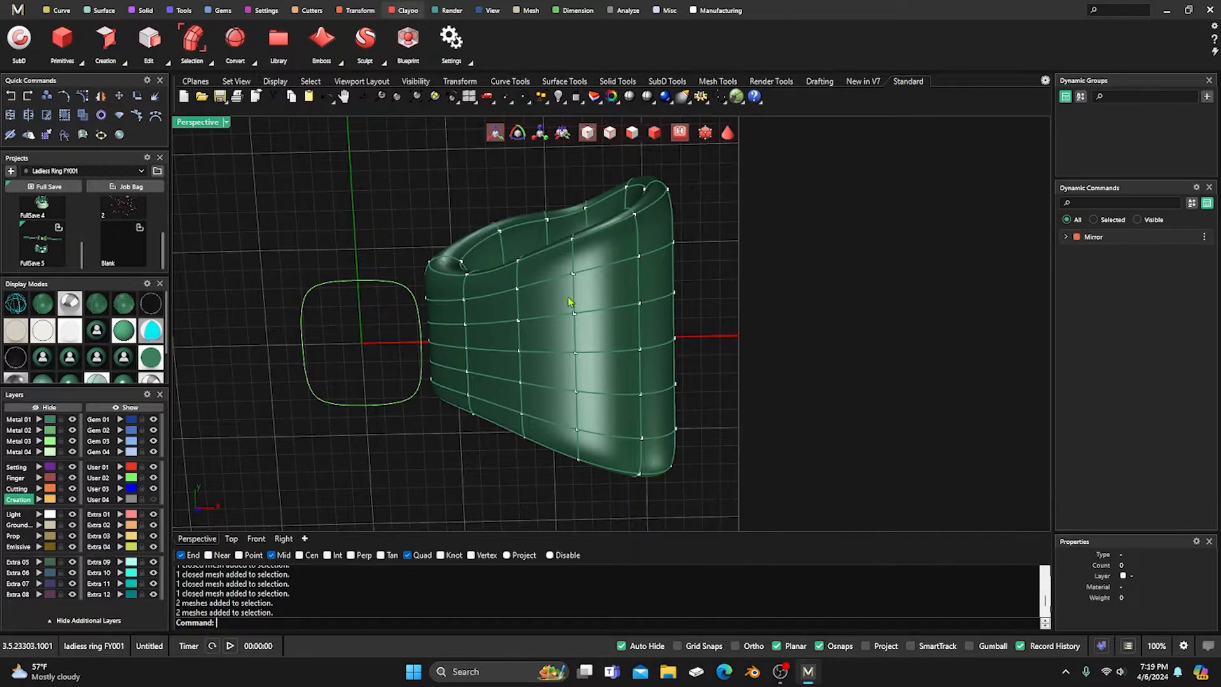
right_click_drag(698, 227, 481, 245)
scroll(481, 245, "up", 3)
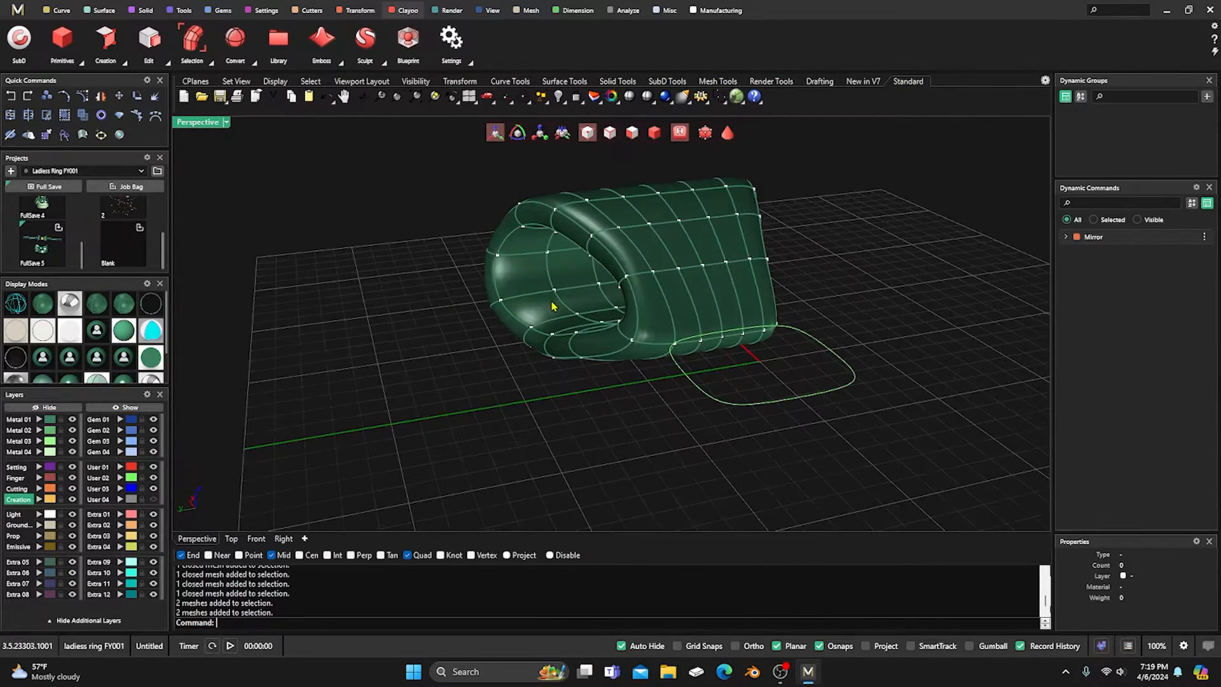
Pull the rim vertex at the band's wide end outward along its normal.
left_click(494, 257)
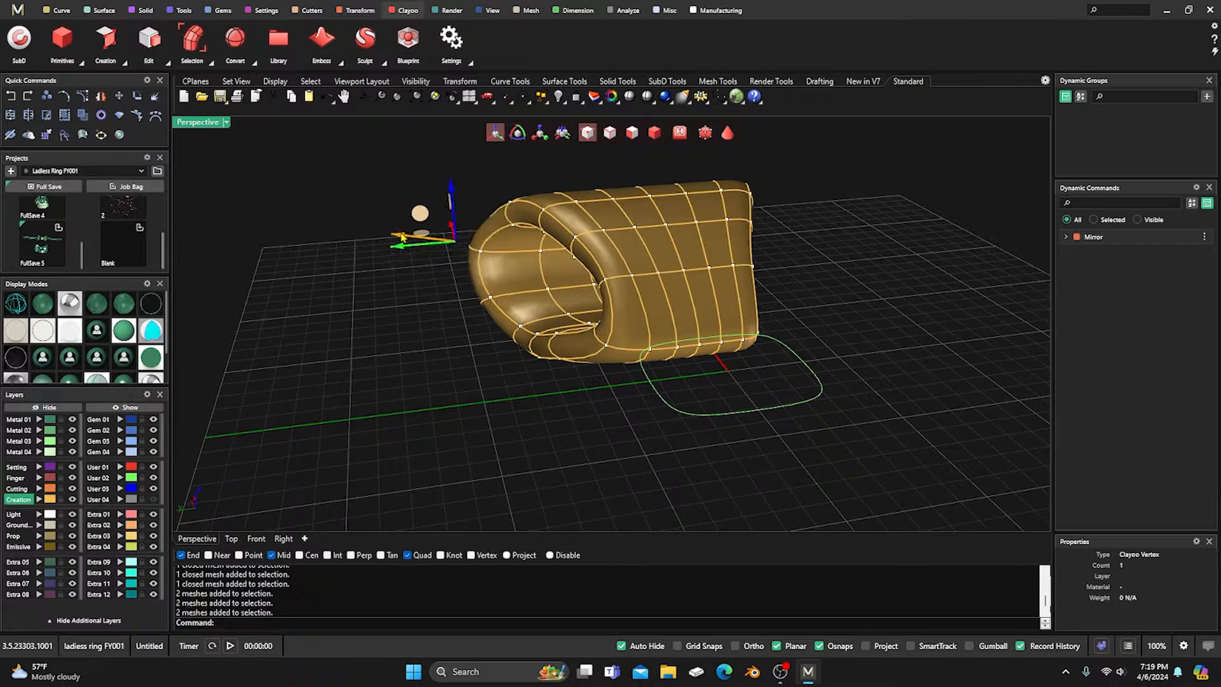
scroll(542, 387, "down", 3)
right_click_drag(632, 385, 653, 430)
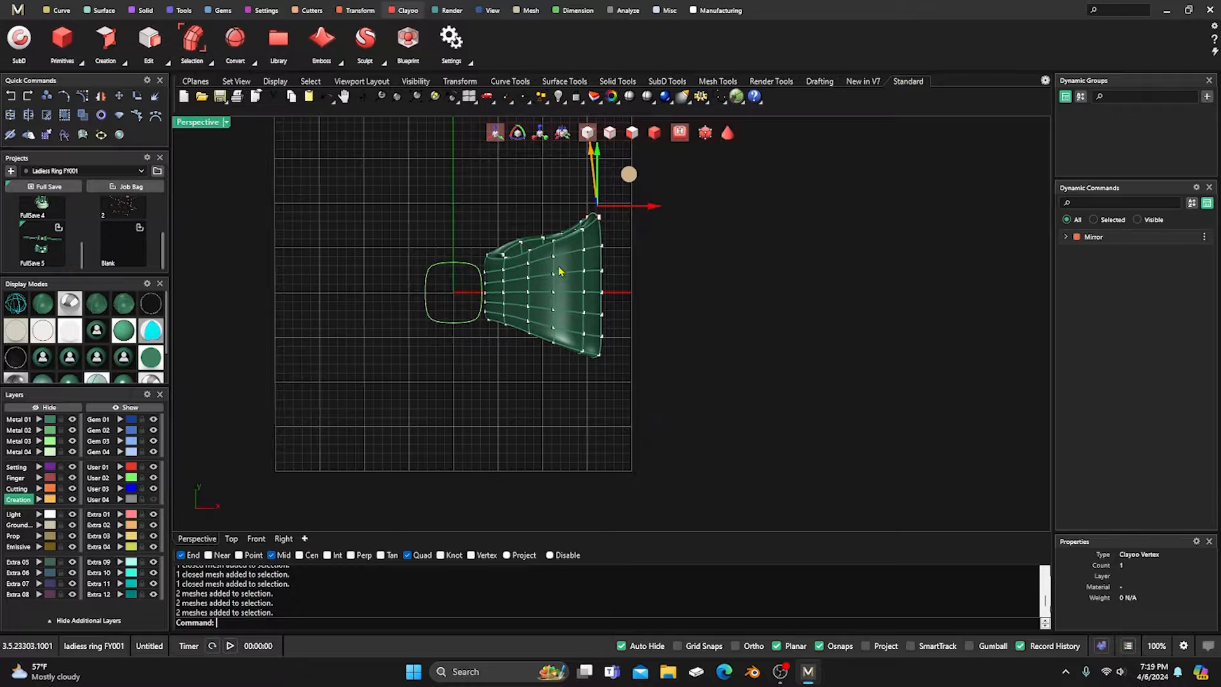
scroll(559, 272, "up", 3)
right_click_drag(559, 271, 584, 198)
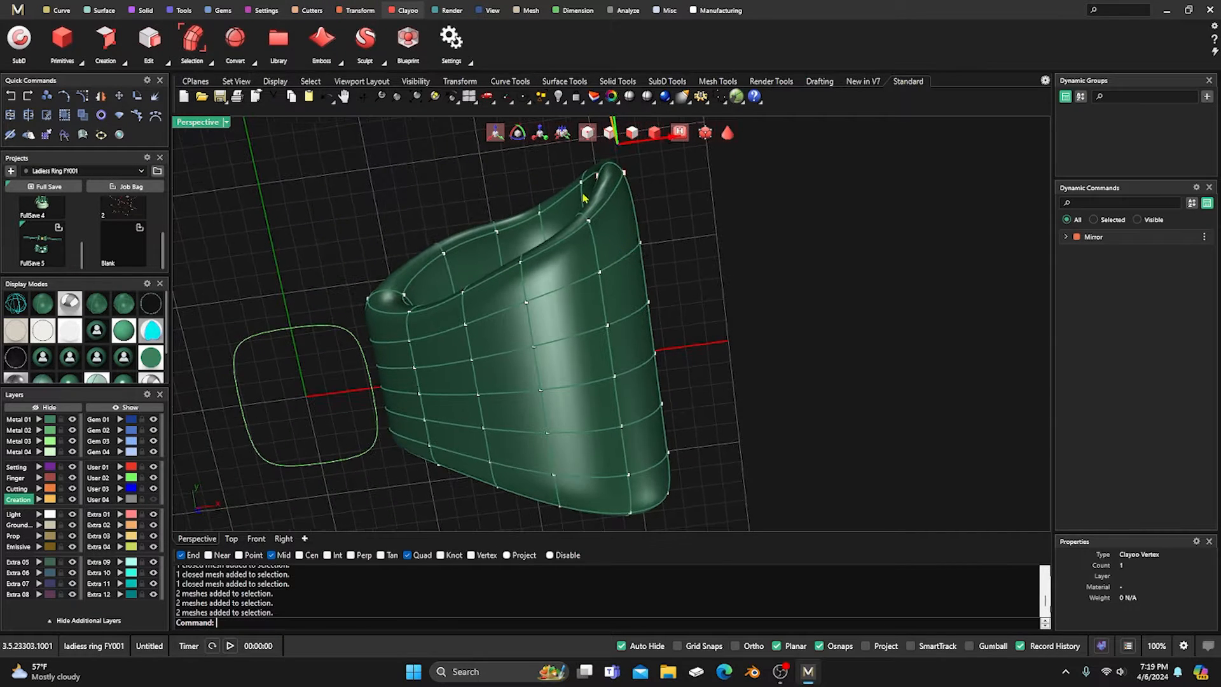
Pull the back-rim vertex just before the wide end outward along its normal.
left_click(581, 183)
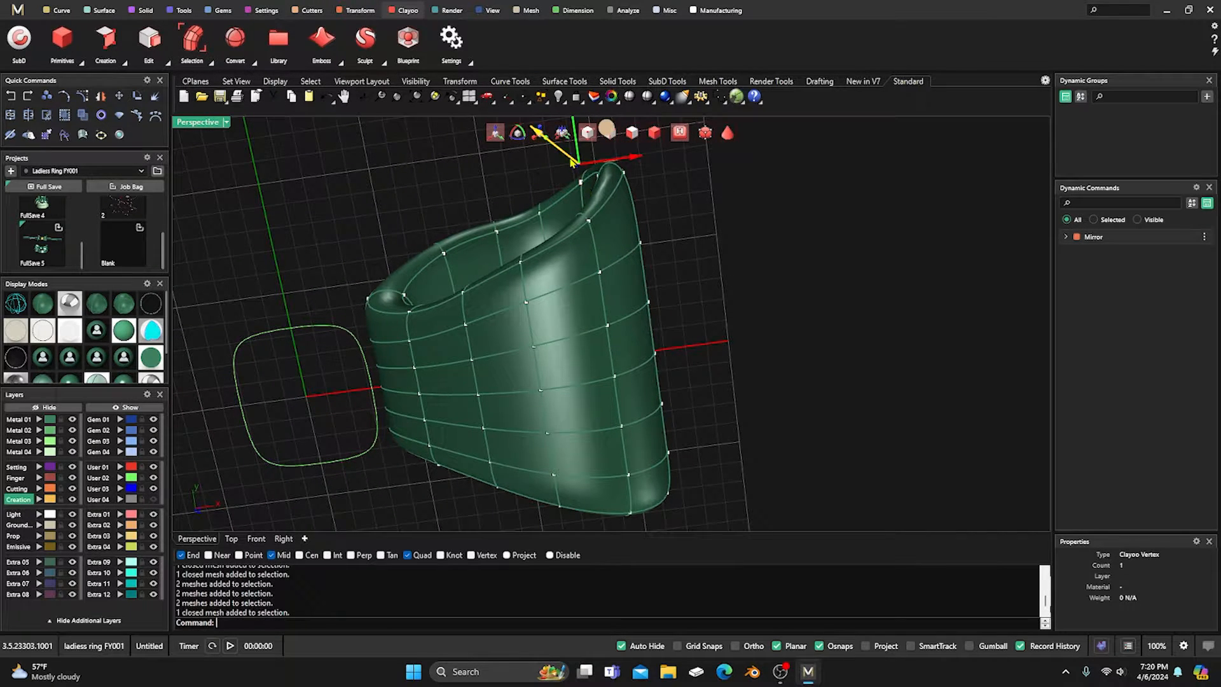
left_click_drag(573, 162, 543, 177)
scroll(571, 281, "down", 6)
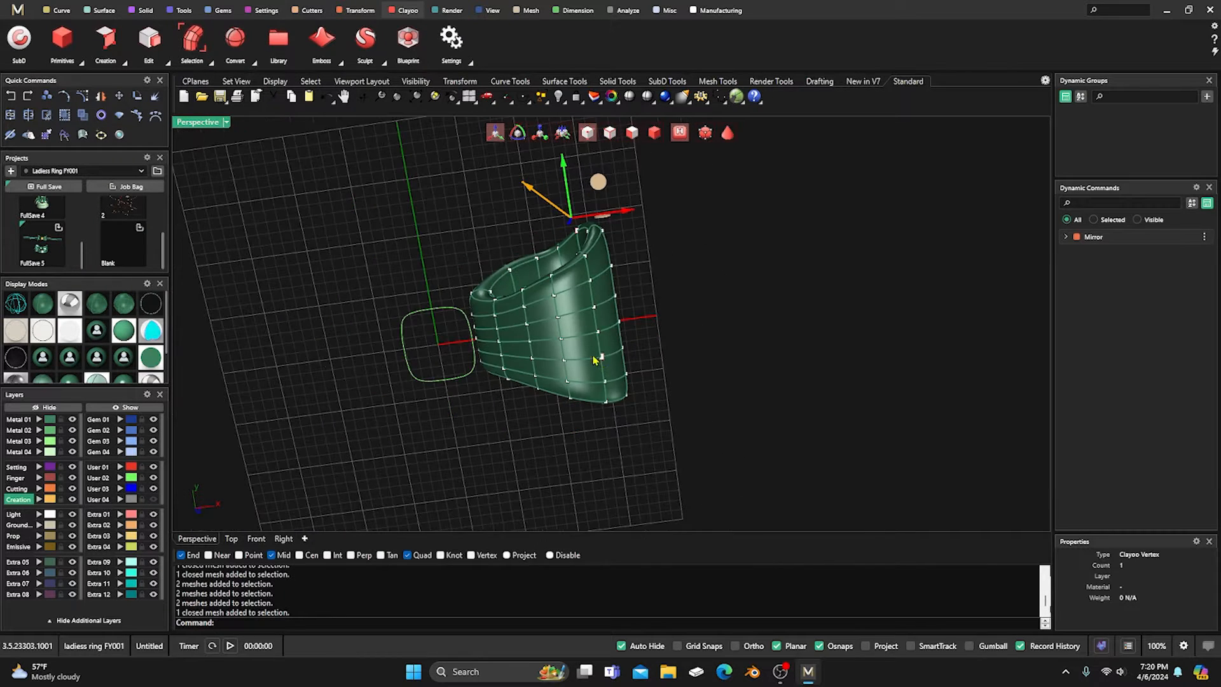
right_click_drag(597, 357, 578, 323)
right_click_drag(567, 268, 581, 285)
scroll(563, 253, "up", 6)
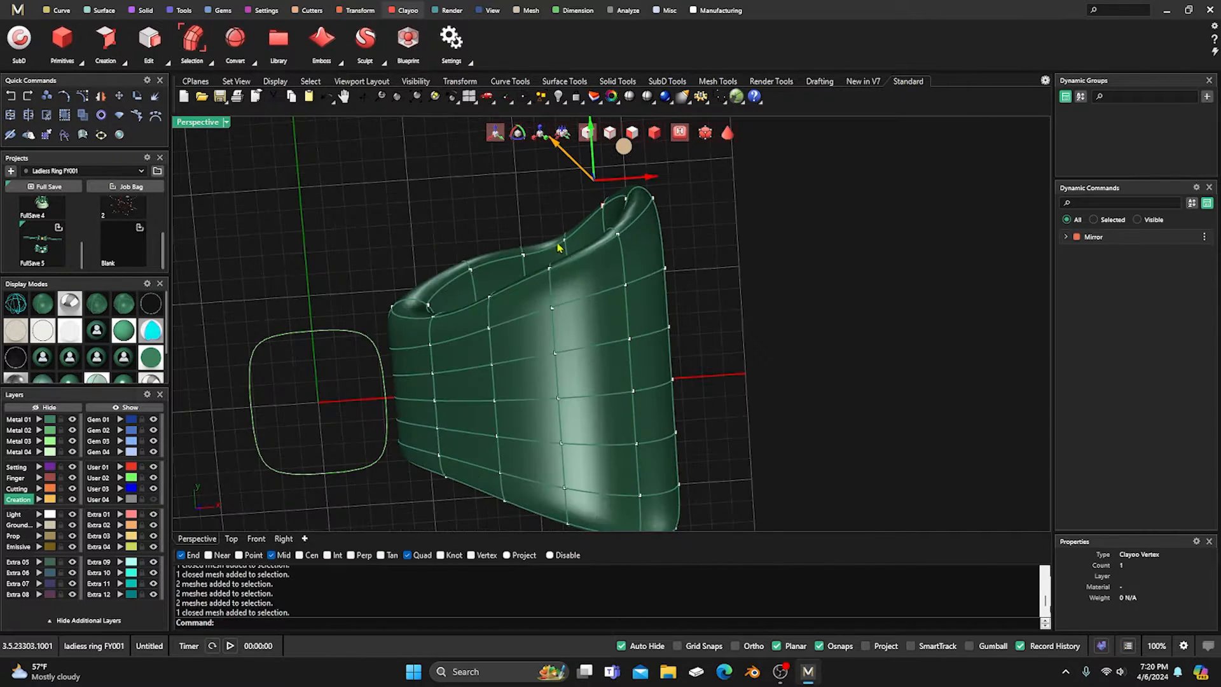
Nudge one more back-rim vertex near the middle of the band outward to smooth the rim's curve.
mouse_move(549, 226)
left_mouse_down()
mouse_move(574, 251)
mouse_move(552, 207)
left_mouse_up()
scroll(512, 255, "down", 4)
right_click_drag(517, 281, 568, 286)
scroll(568, 284, "up", 5)
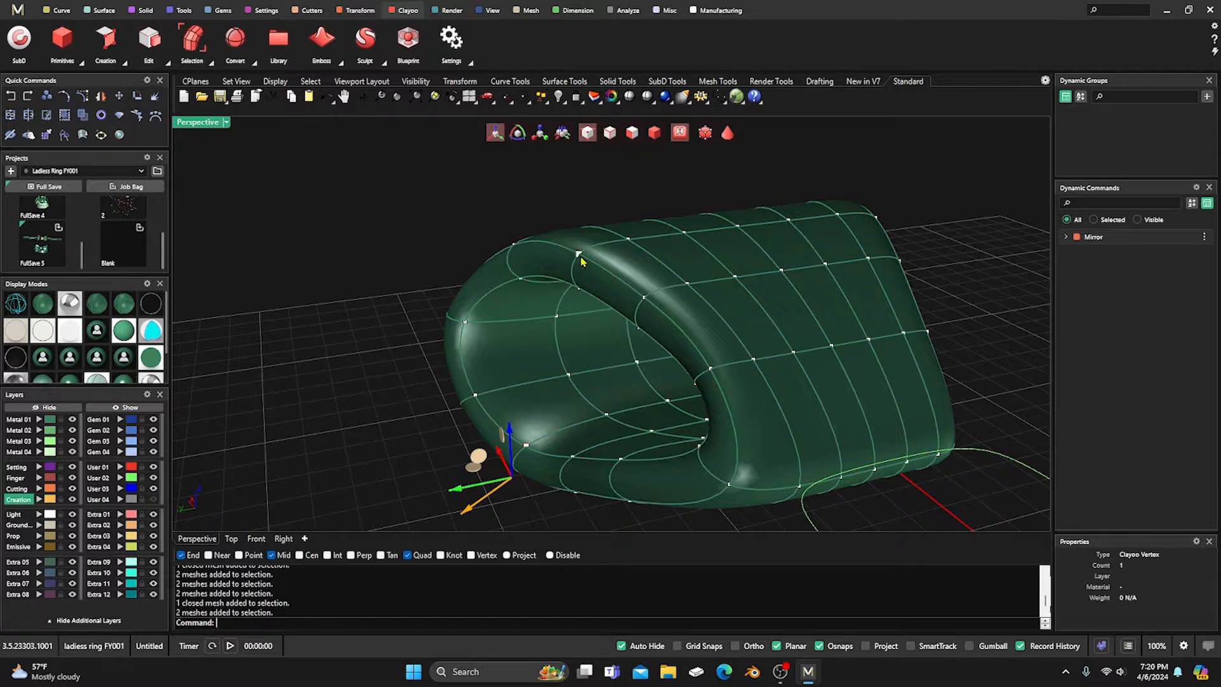
Shift the upper rim vertex nearest the rounded end of the band's opening slightly toward the outer wall.
left_click(579, 254)
key("Caps_Lock")
left_click(580, 290)
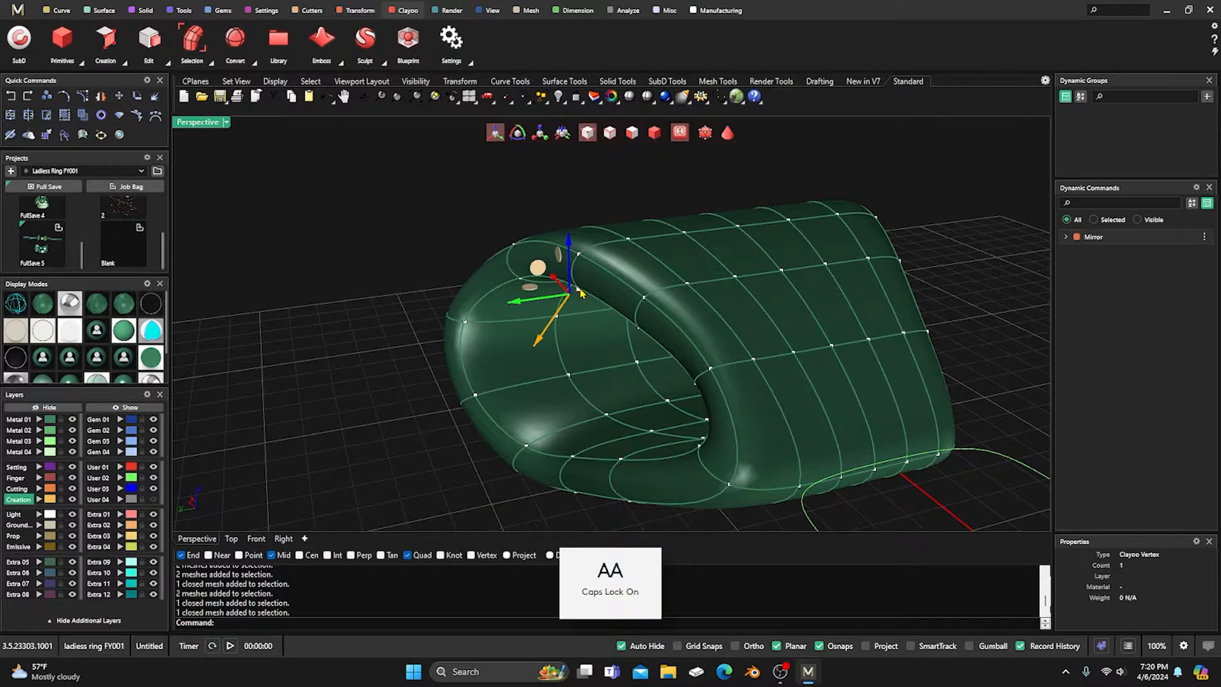
key("Caps_Lock")
left_click(580, 268)
left_click_drag(530, 287, 616, 322)
Nudge the next vertex along the upper rim of the opening slightly toward the outer wall and clear the selection.
left_click(639, 330)
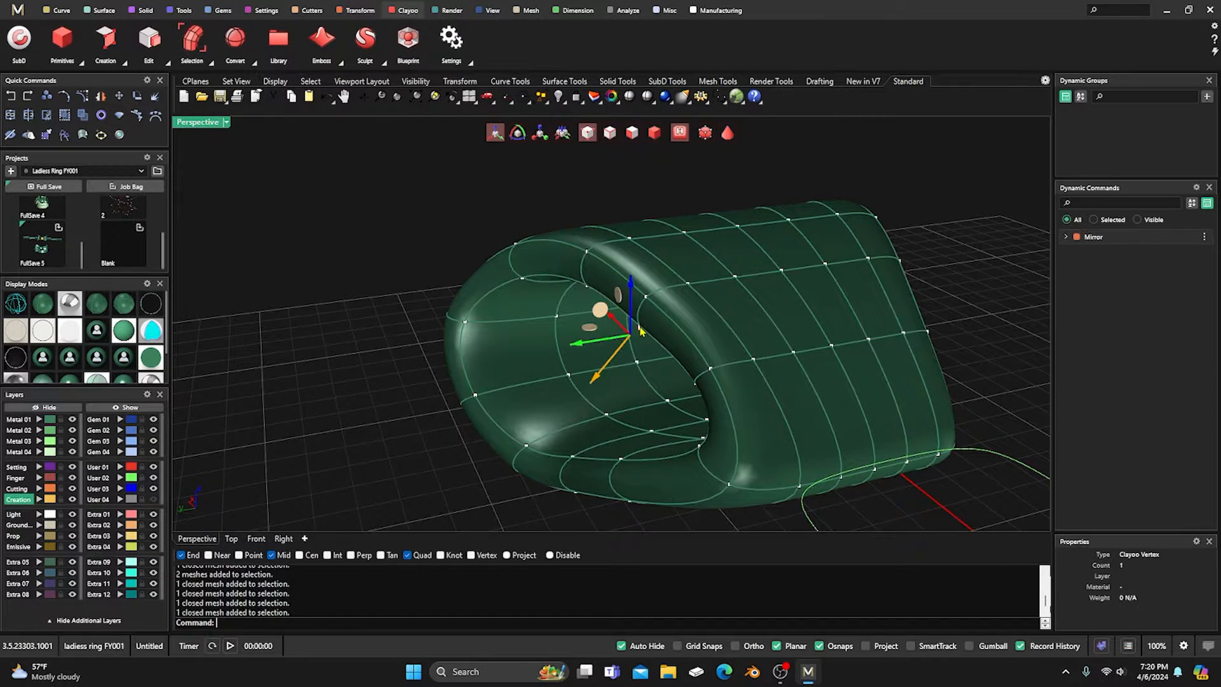
left_click(645, 302)
left_click_drag(590, 333, 604, 328)
scroll(516, 313, "down", 8)
right_click_drag(638, 357, 628, 453)
mouse_move(650, 410)
right_mouse_down()
mouse_move(654, 425)
mouse_move(657, 409)
right_mouse_up()
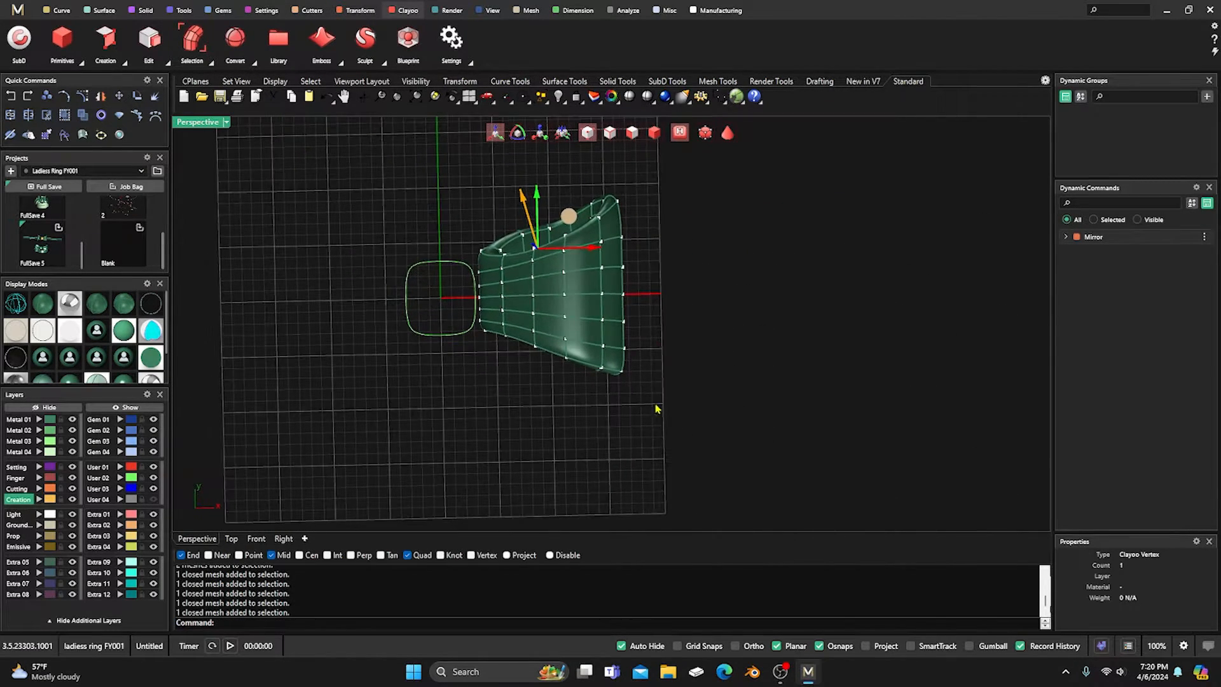
key("Escape")
Check the band's smoothness in a glossy display mode without edge lines, and restore the shaded display with edges.
scroll(115, 368, "down", 2)
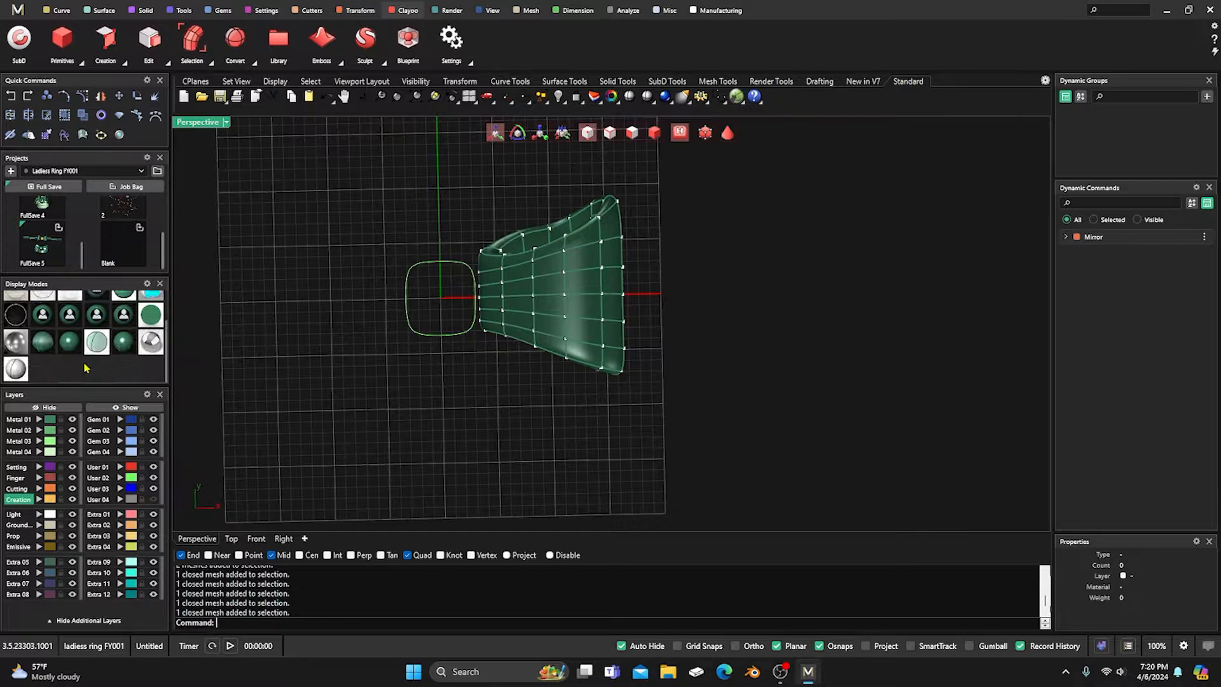
left_click(72, 347)
mouse_move(490, 447)
right_mouse_down()
mouse_move(477, 436)
mouse_move(489, 426)
right_mouse_up()
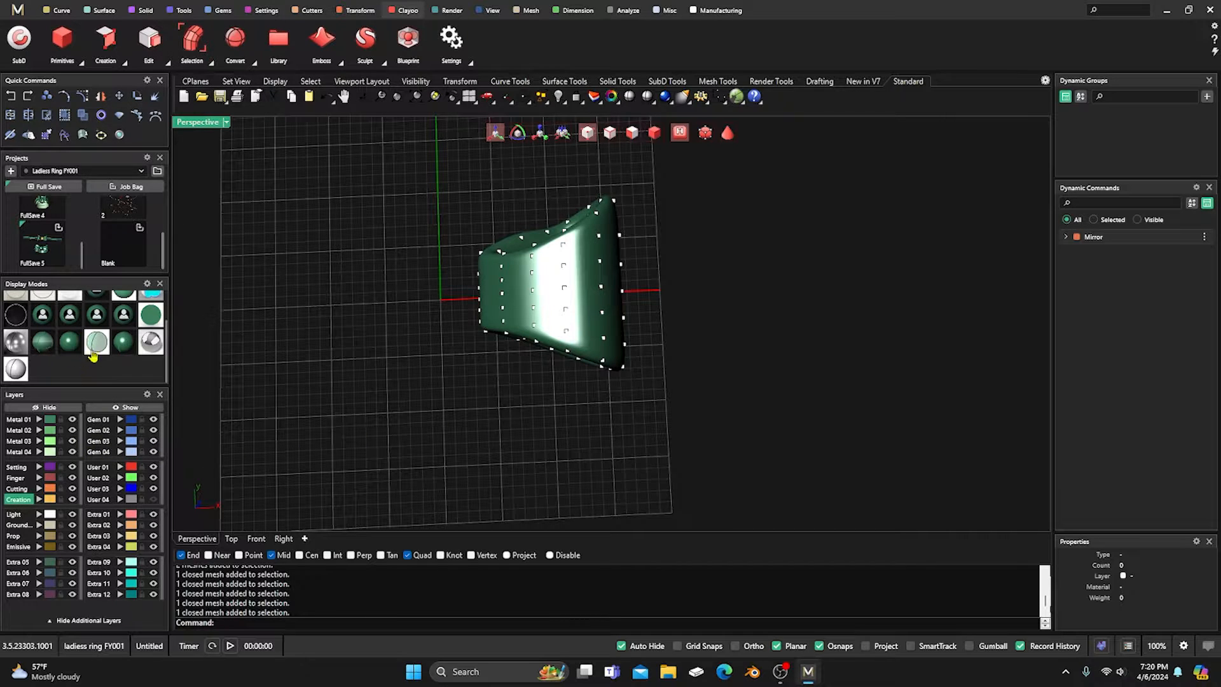
scroll(96, 360, "up", 2)
left_click(123, 307)
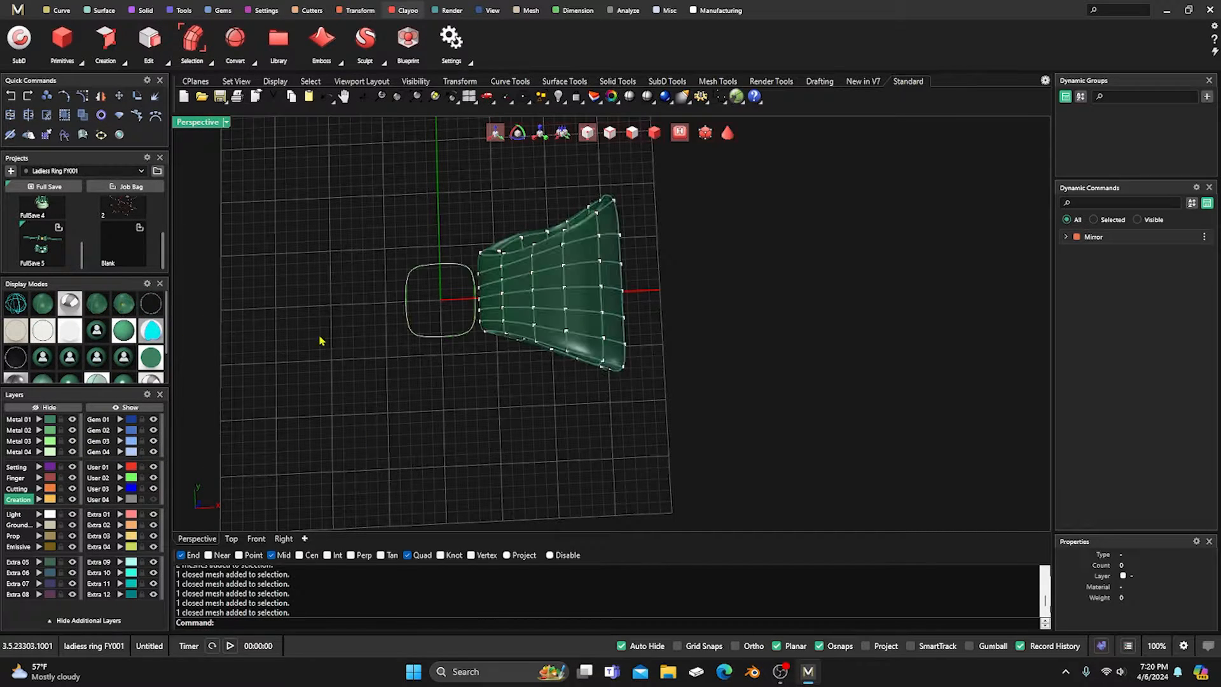
scroll(372, 352, "up", 2)
right_click_drag(604, 428, 733, 310)
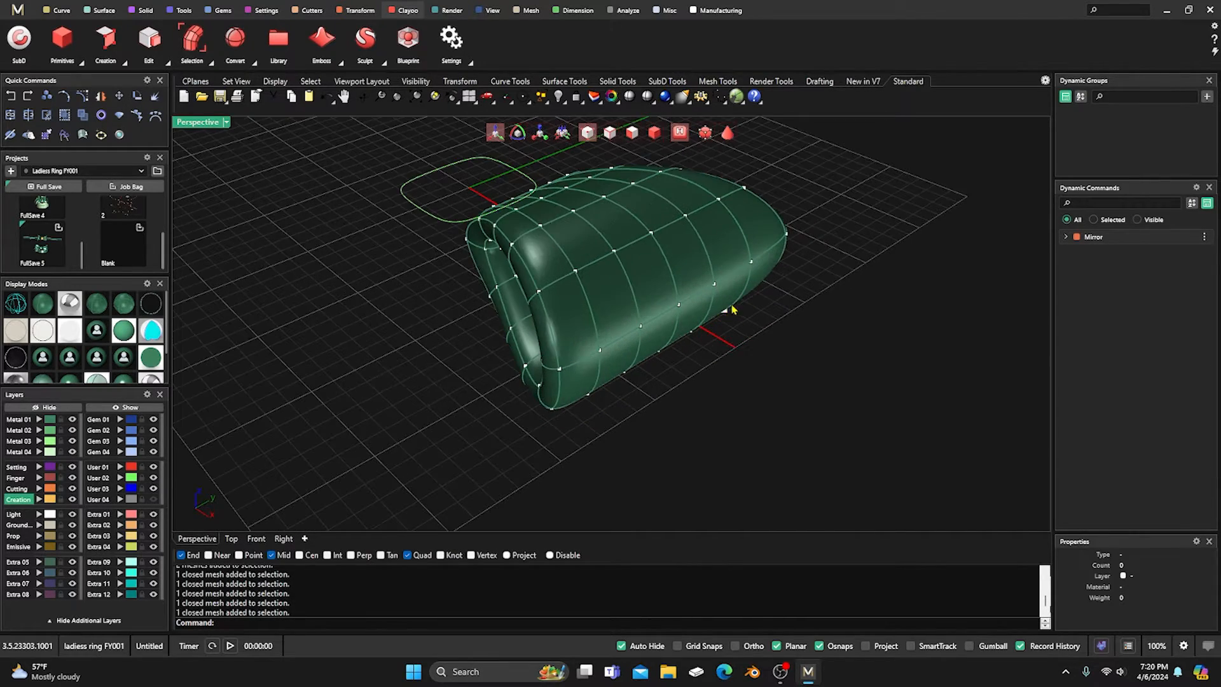
Push one off-centre vertex of the band's wide end slightly inward and pull the central one outward.
left_click(754, 264)
right_click_drag(736, 363, 824, 417)
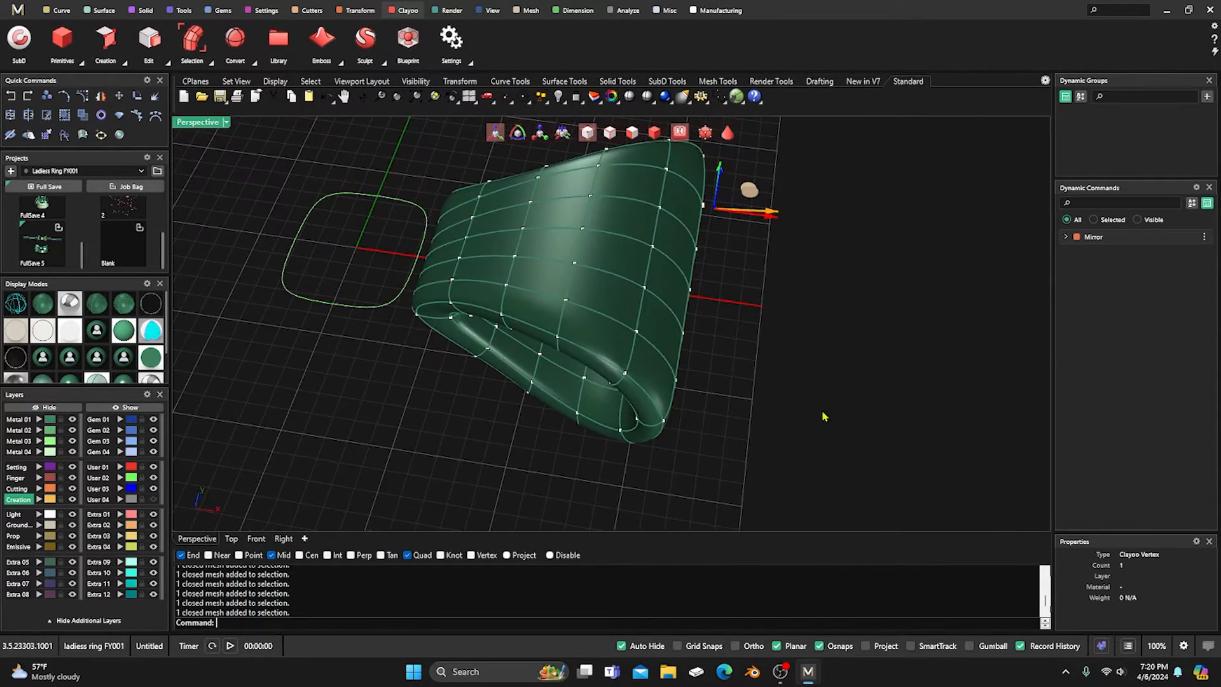
left_click_drag(772, 215, 751, 214)
left_click(692, 293)
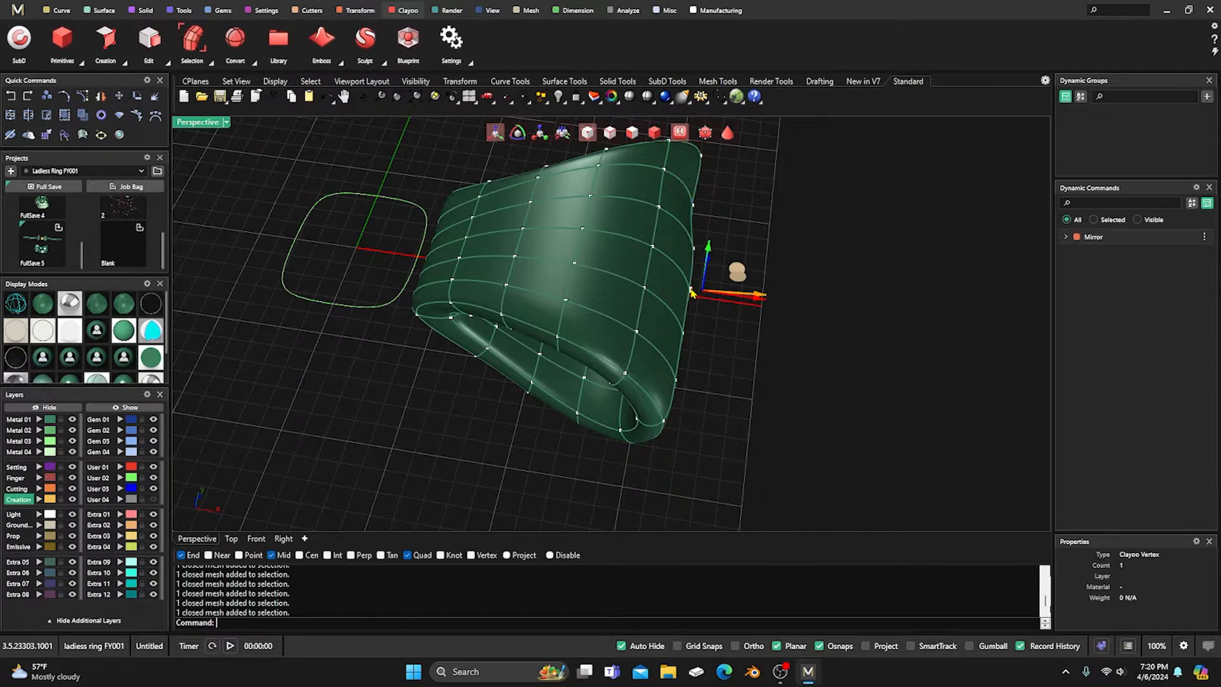
left_click_drag(754, 298, 776, 299)
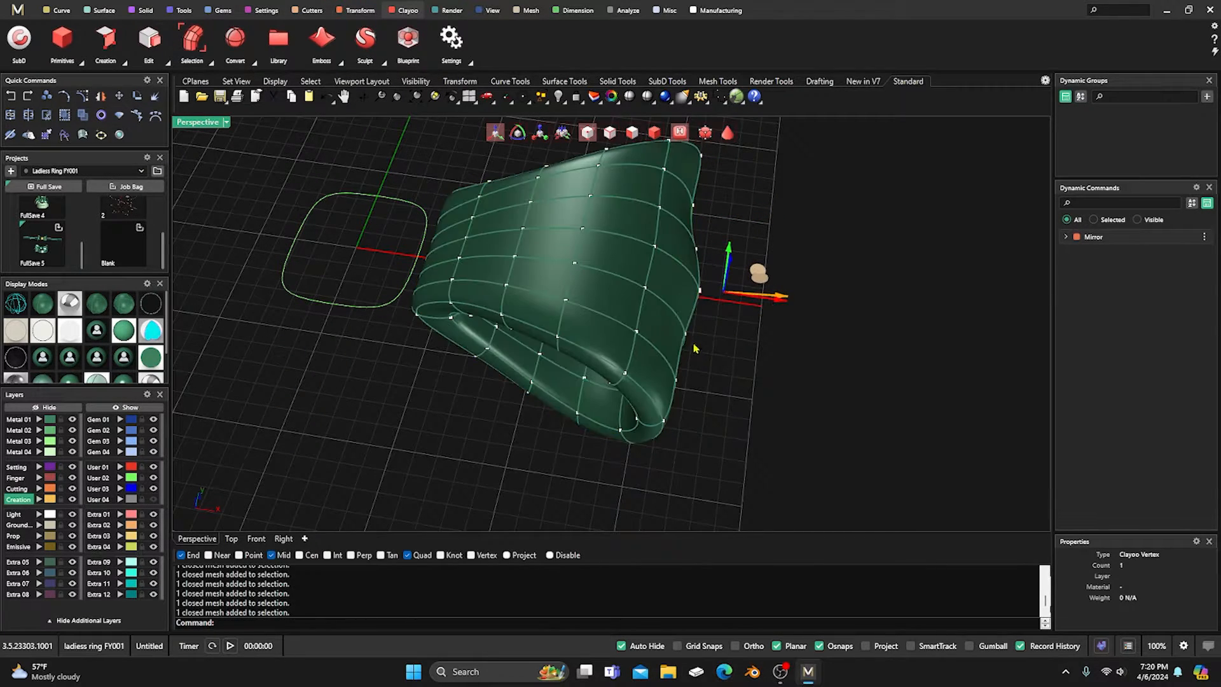
Pull the vertex beside the wide end's centre slightly outward, push the following one toward the corner inward, and clear the selection.
left_click(686, 332)
left_click_drag(749, 350, 759, 350)
left_click(679, 380)
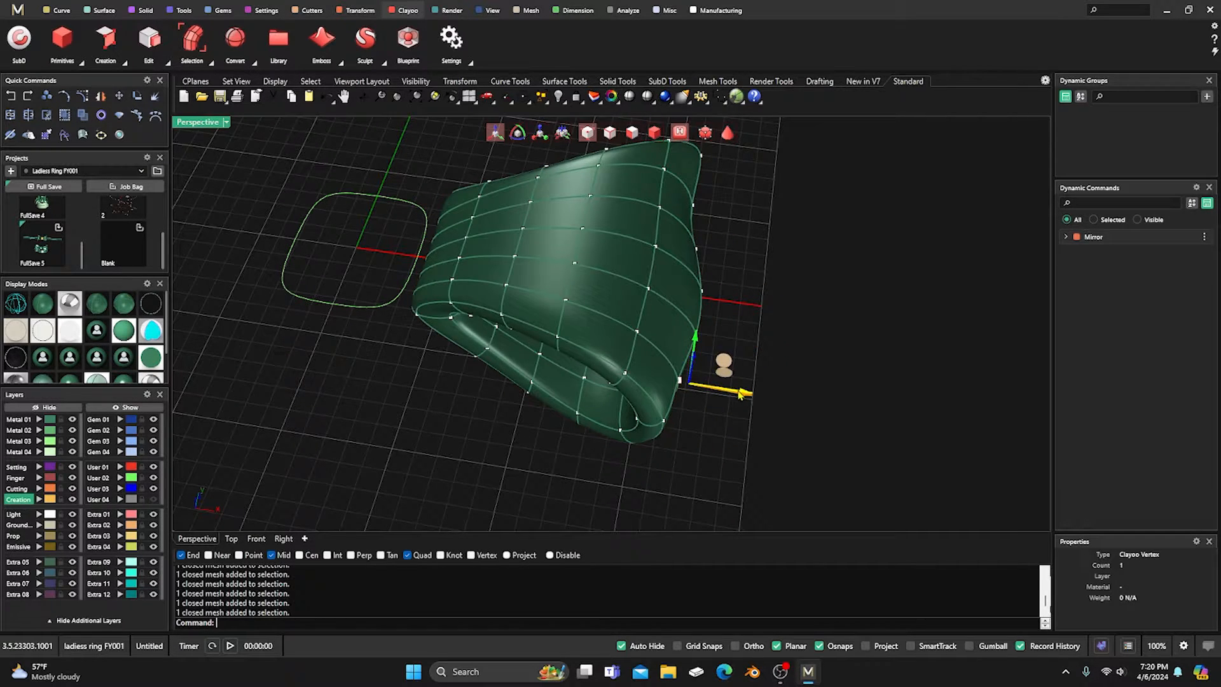
left_click_drag(738, 391, 717, 389)
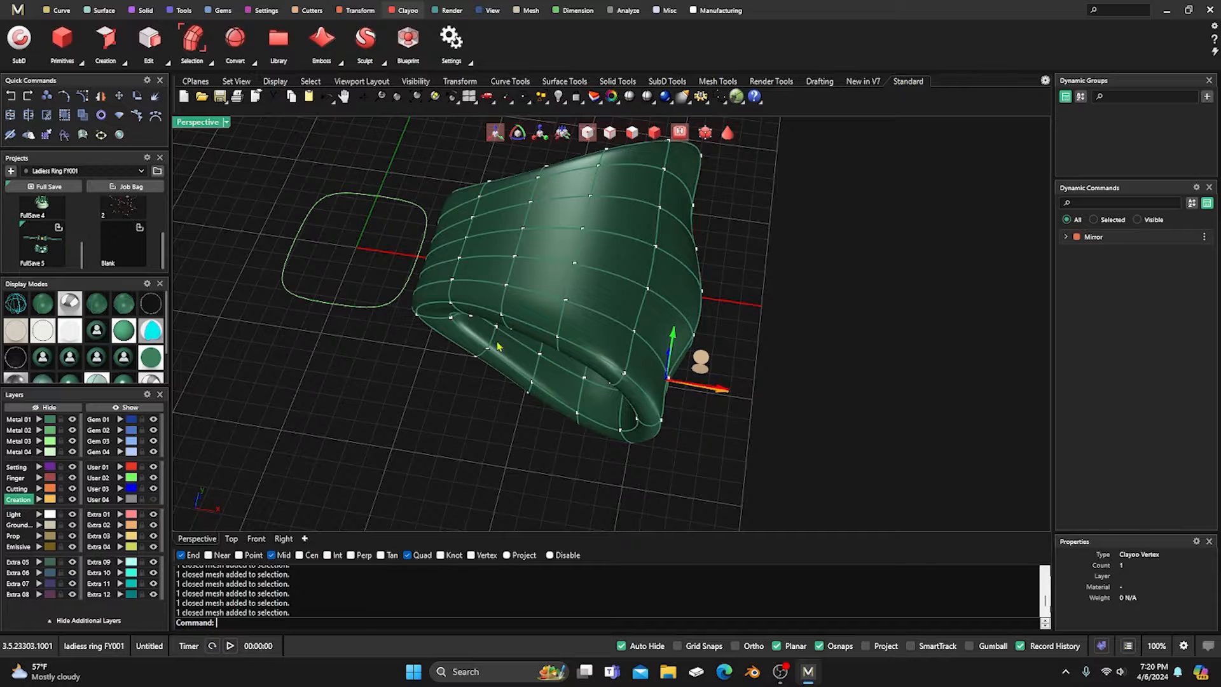
right_click_drag(498, 346, 502, 425)
key("Escape")
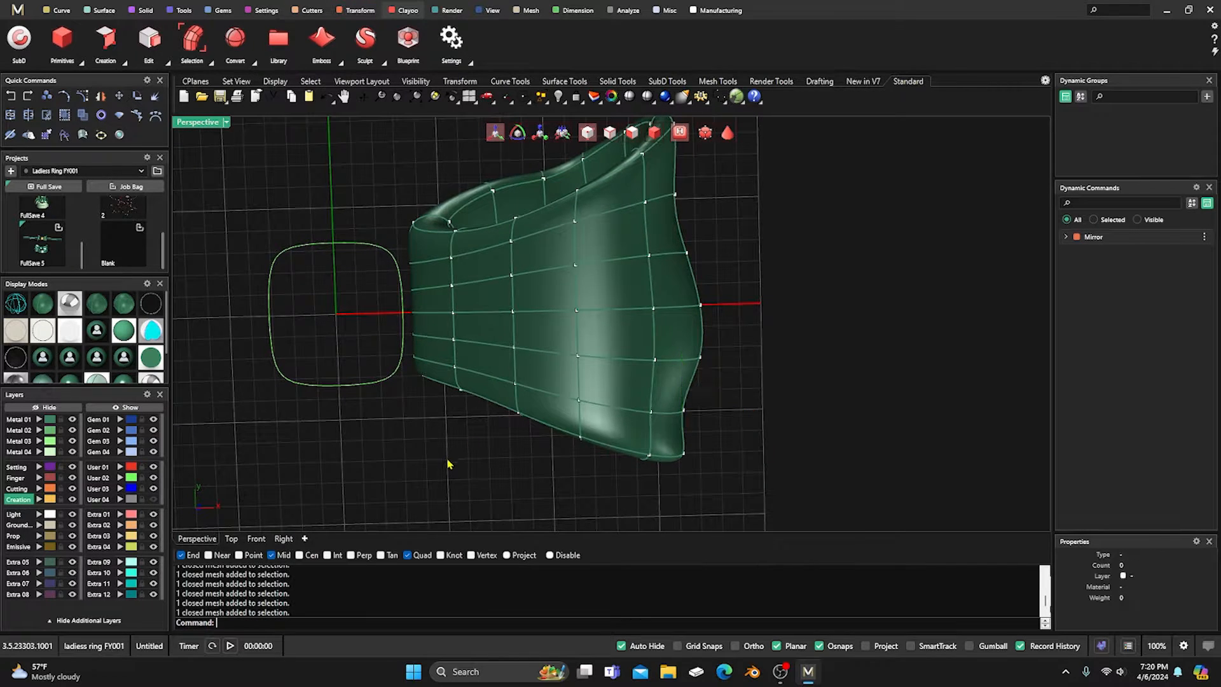
right_click_drag(448, 464, 469, 407)
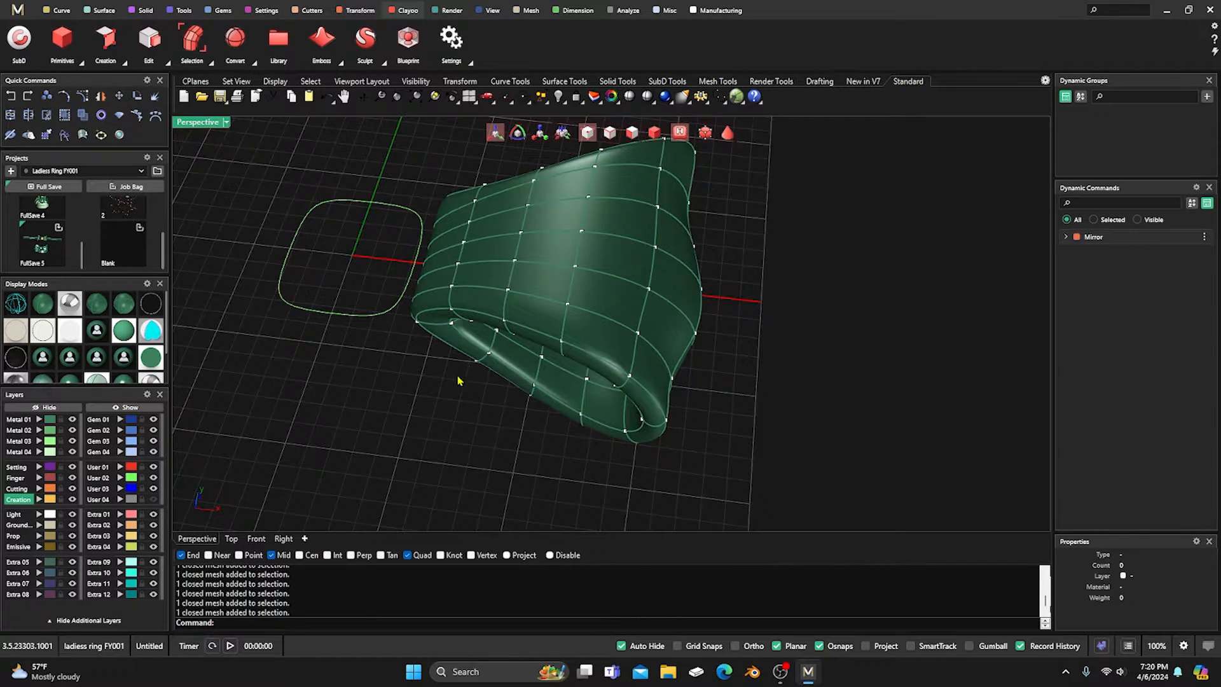
Nudge an outer vertex on the band's near-side rim and select the rim vertex at the wide-end corner.
left_click_drag(444, 385, 547, 377)
key("Escape")
left_click_drag(492, 430, 604, 405)
left_click_drag(547, 462, 566, 453)
right_click_drag(620, 464, 775, 382)
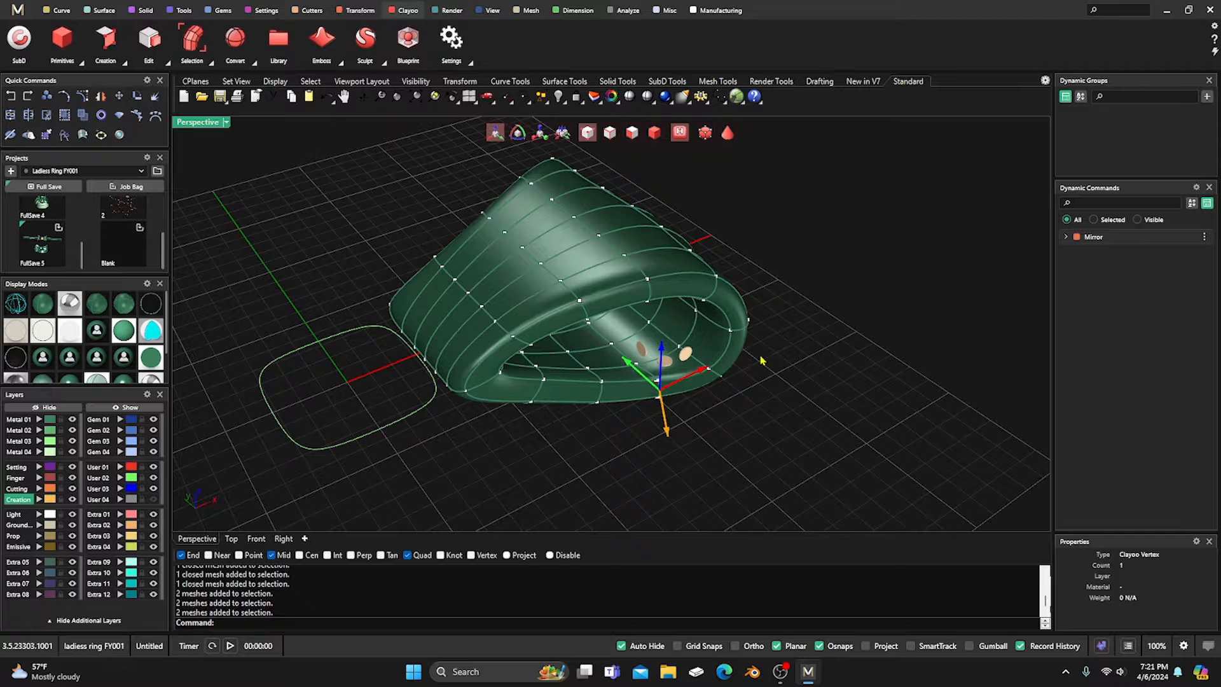
left_click_drag(761, 354, 724, 311)
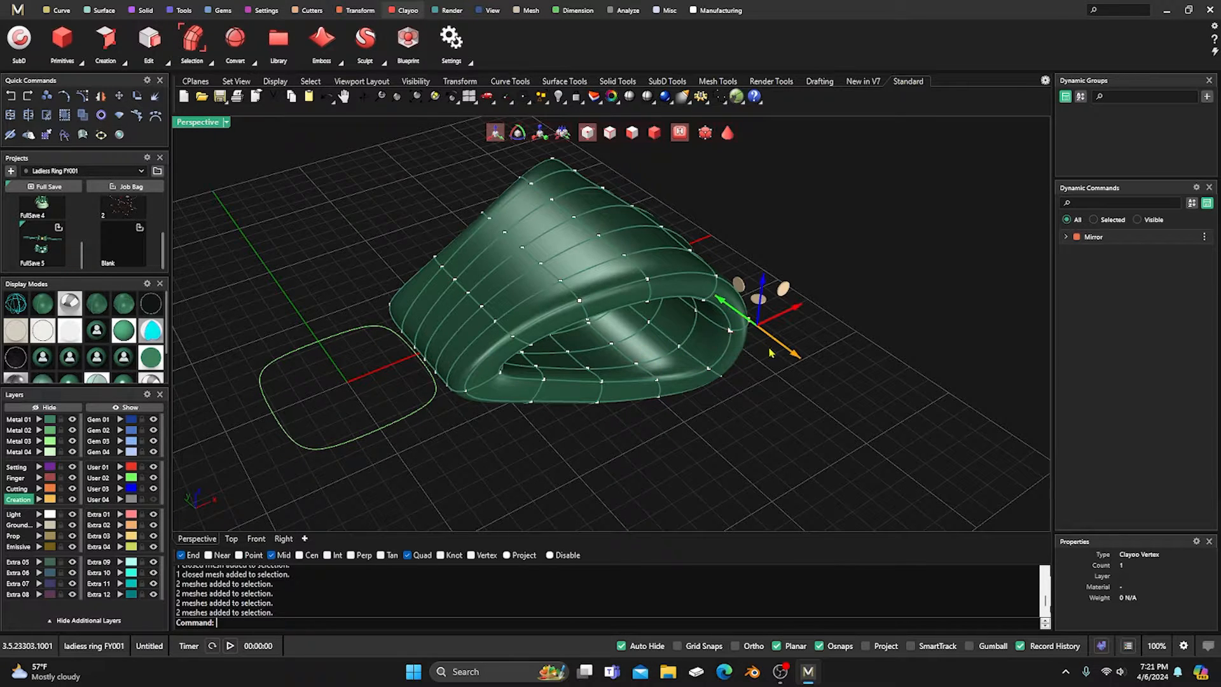
Examine the flared band's overall shape and highlights in object mode using the glossy and plain shaded display modes.
right_click_drag(793, 357, 728, 390)
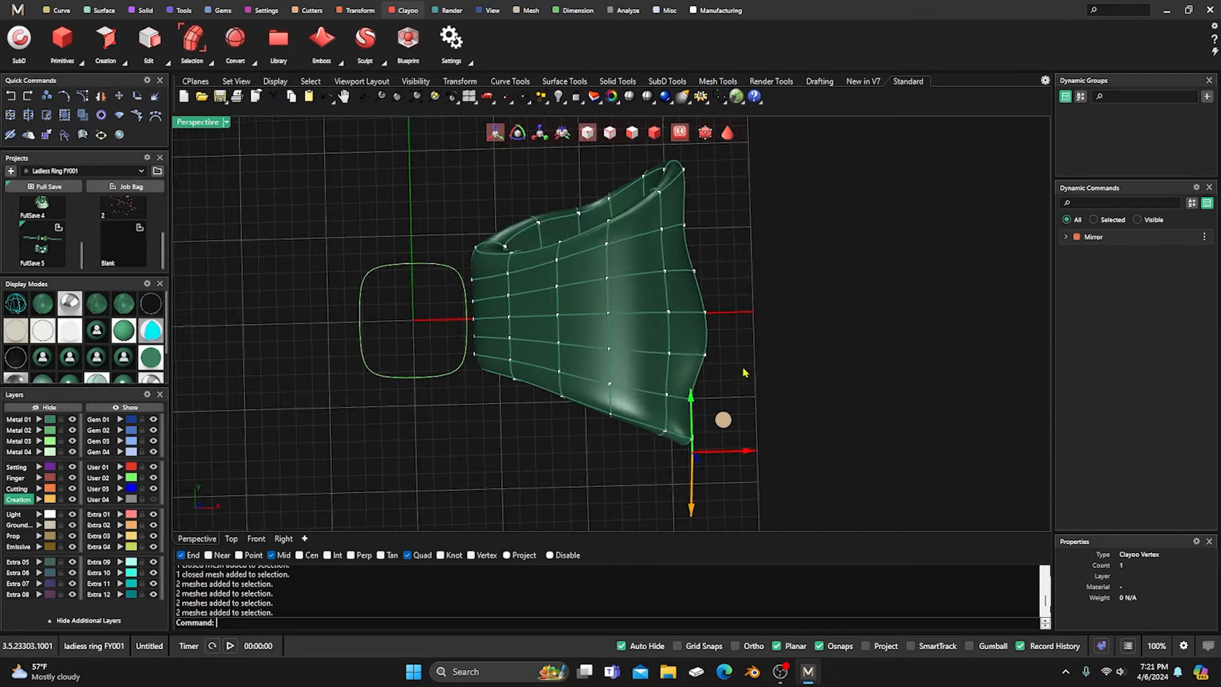
left_click(71, 382)
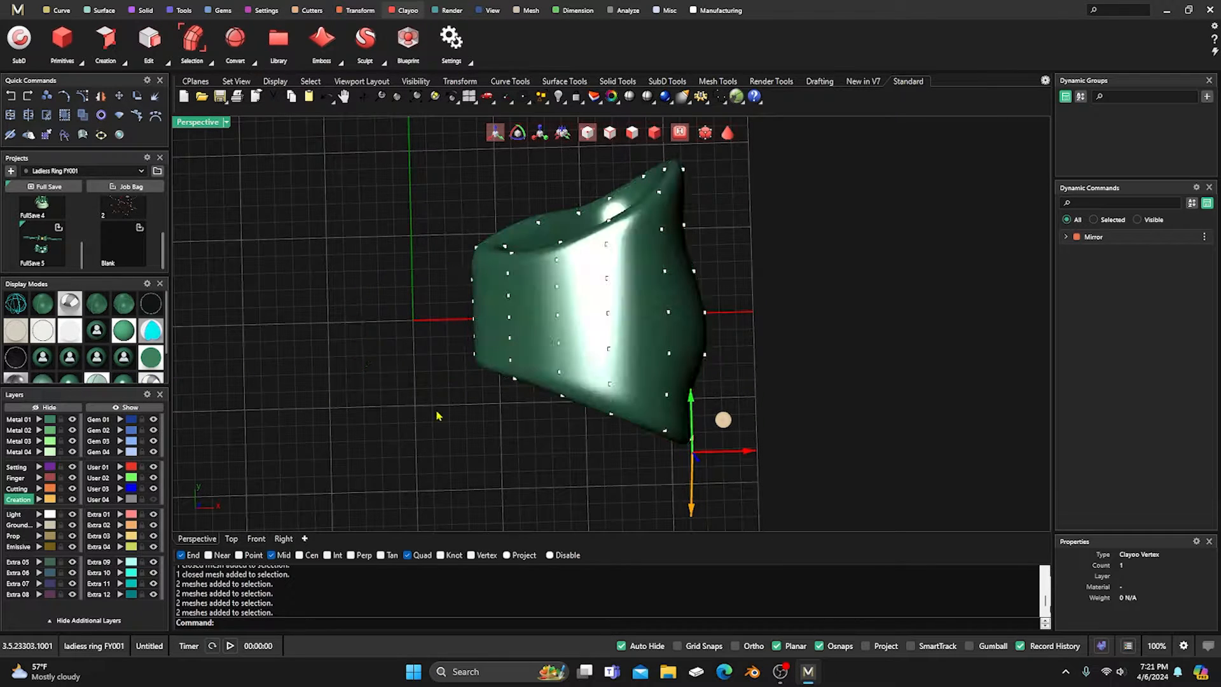
right_click_drag(510, 434, 505, 404)
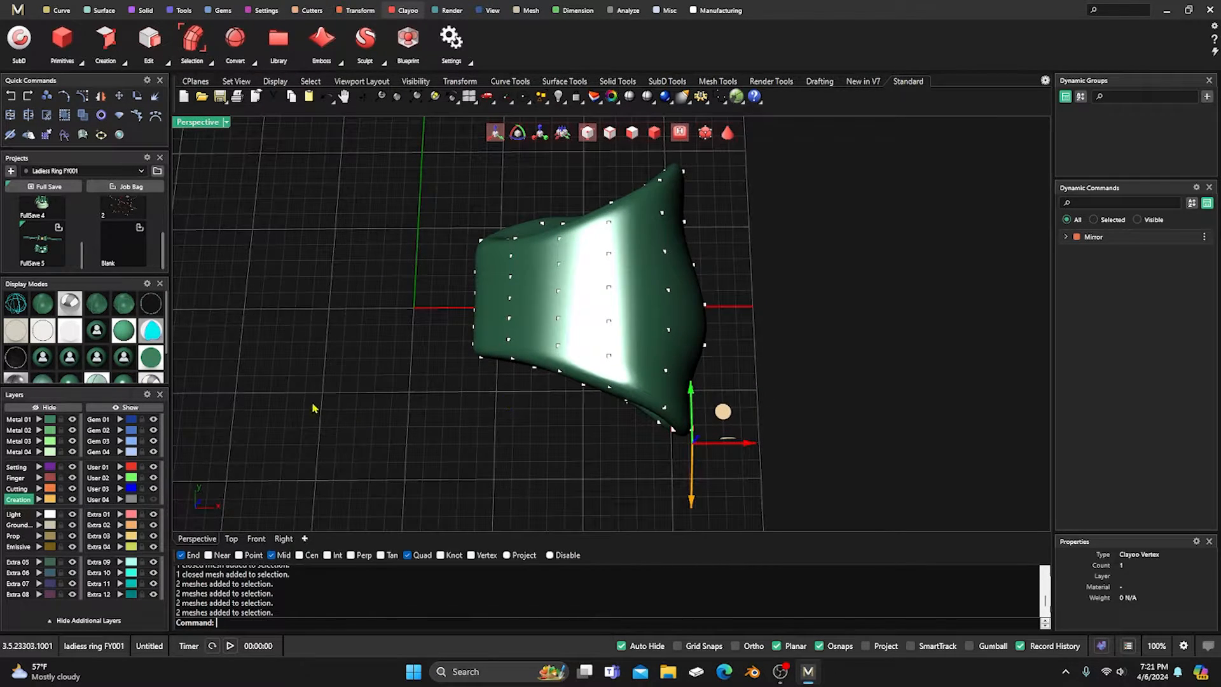
left_click(654, 132)
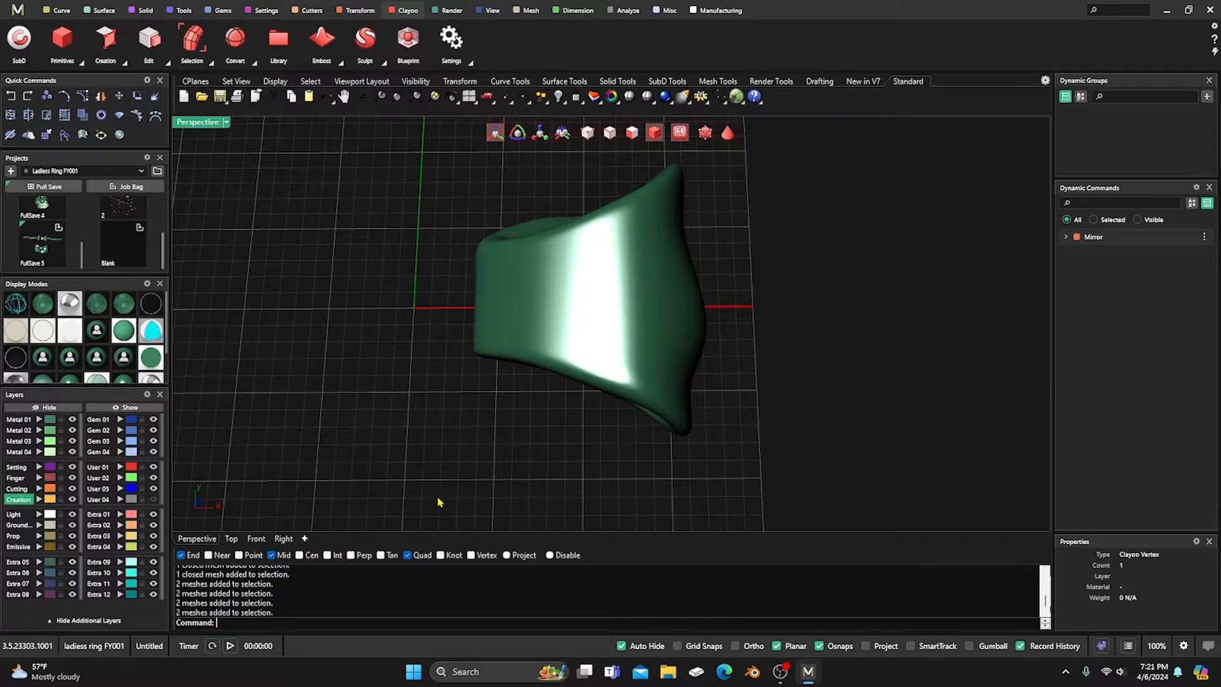
mouse_move(436, 501)
right_mouse_down()
mouse_move(437, 441)
mouse_move(471, 463)
mouse_move(527, 292)
right_mouse_up()
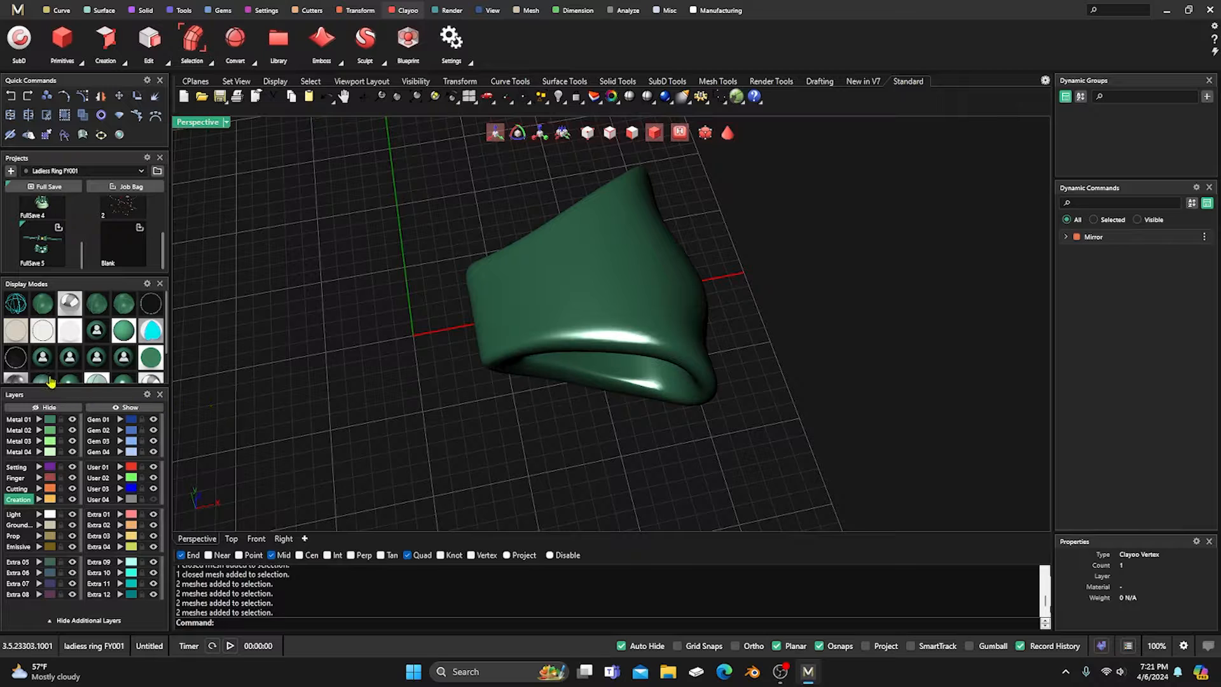
left_click(47, 307)
right_click_drag(371, 386, 359, 417)
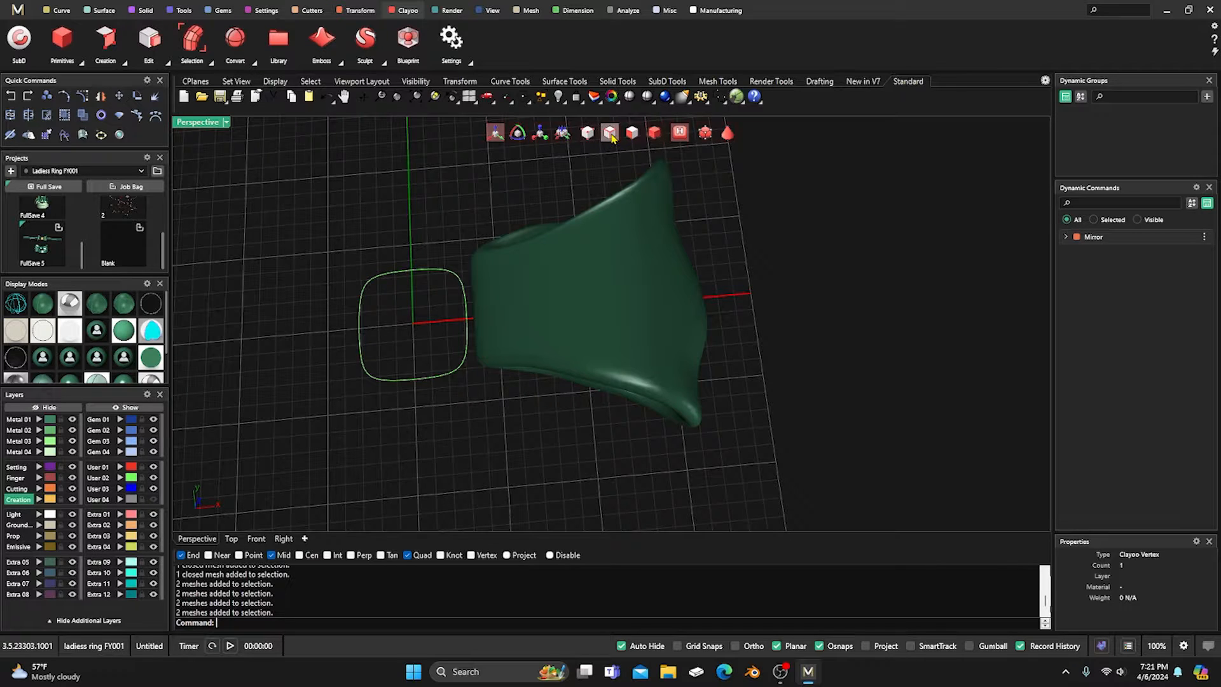
Restore the shaded display with edges, and select the complete edge loop along the band's centreline.
left_click(123, 309)
right_click_drag(379, 436, 494, 422)
scroll(515, 401, "up", 3)
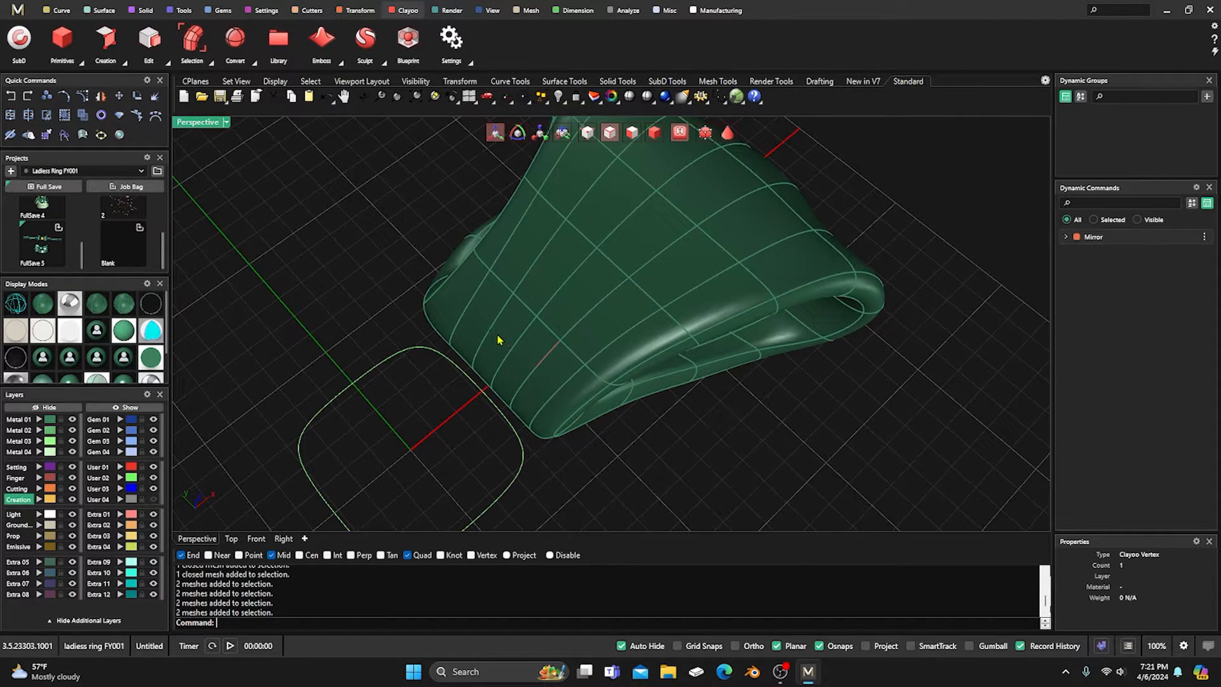
right_click_drag(426, 364, 473, 360)
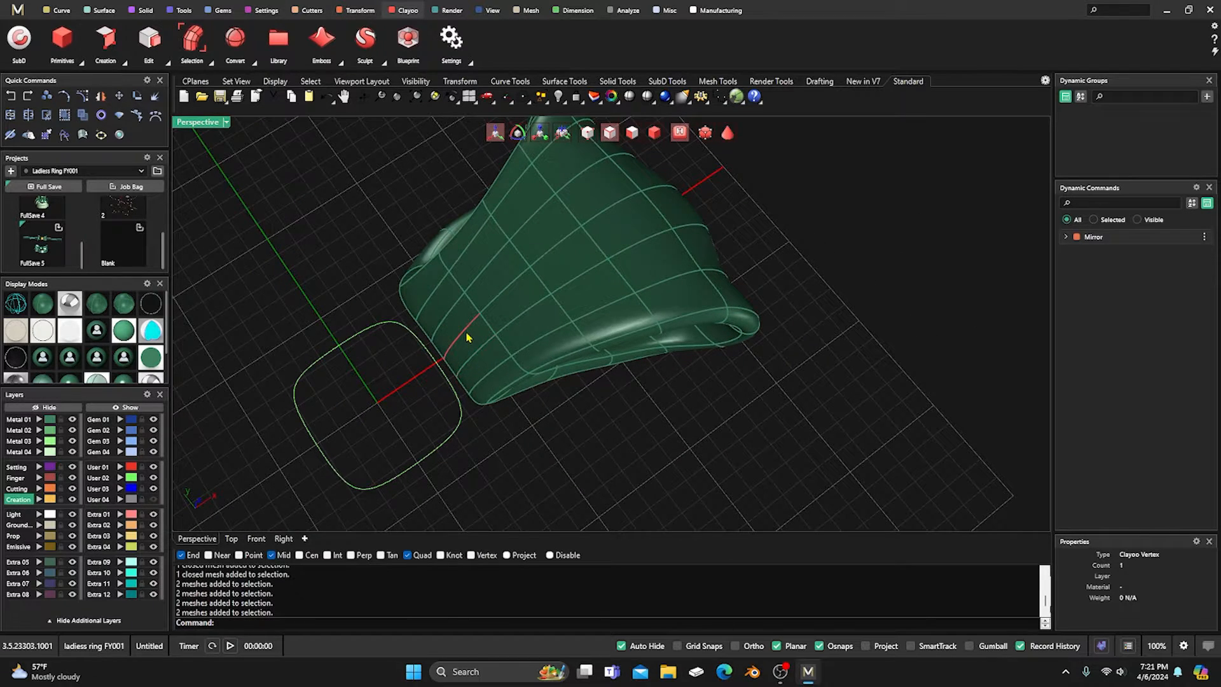
left_click(467, 337)
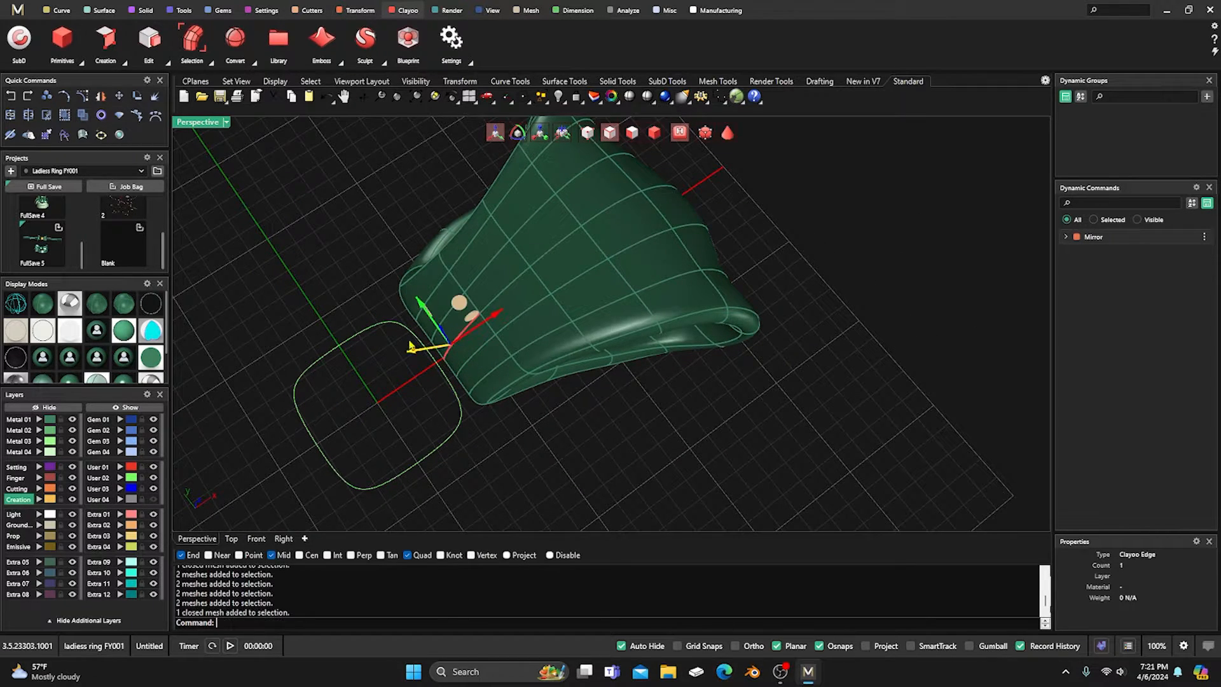
left_click(213, 64)
left_click(202, 106)
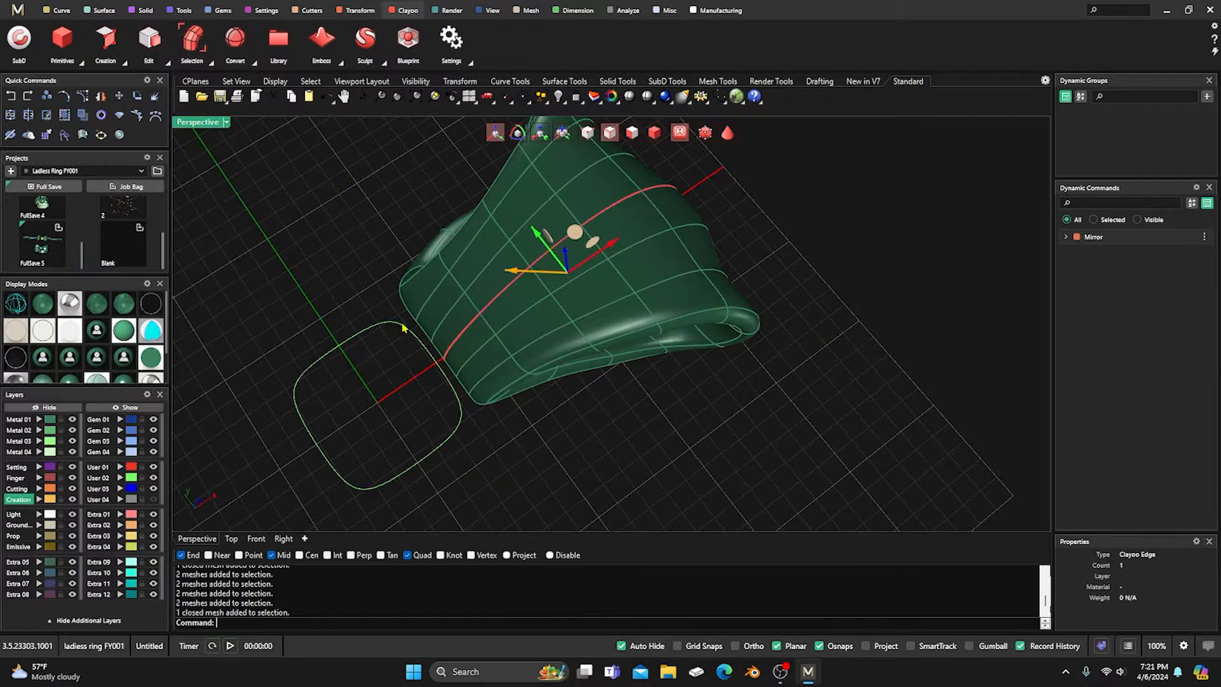
right_click_drag(526, 423, 483, 419)
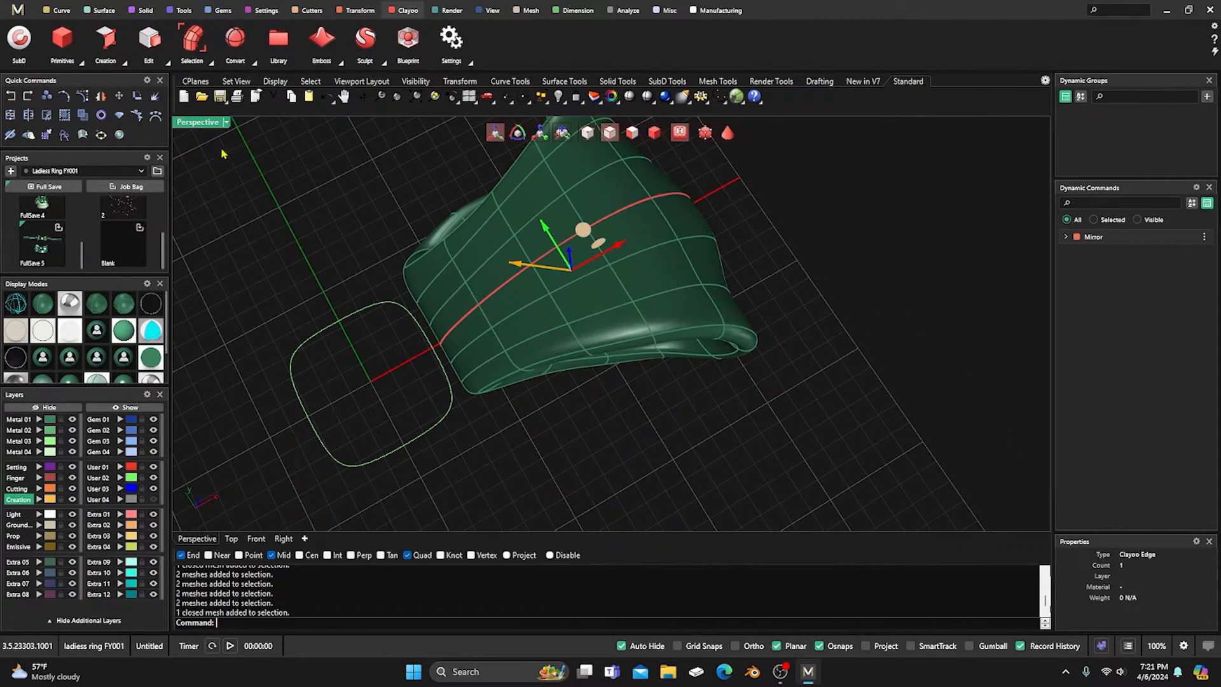
Split the centre edge loop with close parallel edges on both sides, keeping the central edge, with object snaps disabled.
double_click(202, 124)
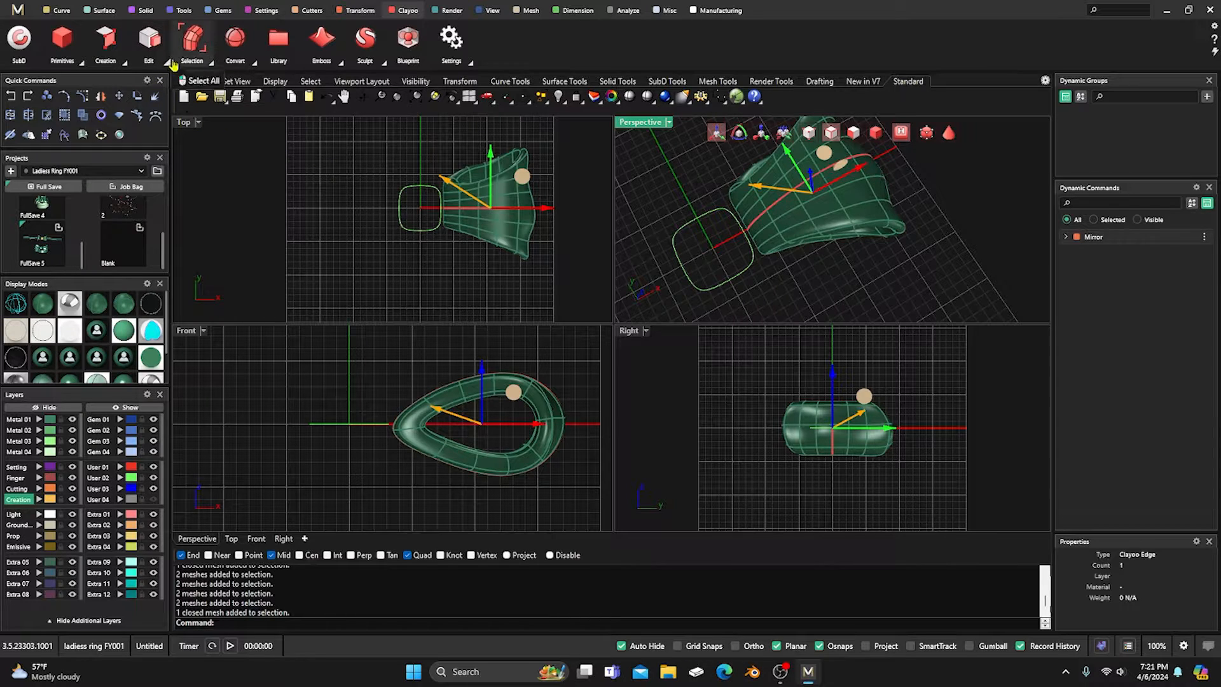
left_click(167, 63)
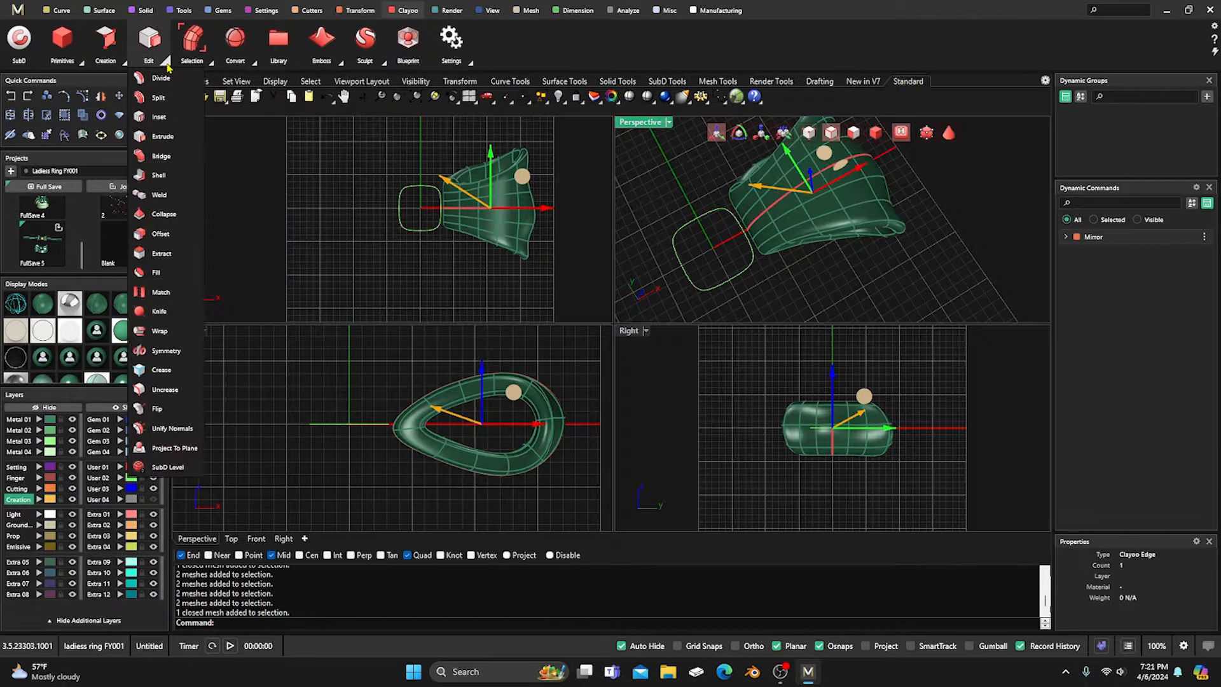
left_click(167, 99)
scroll(448, 216, "up", 3)
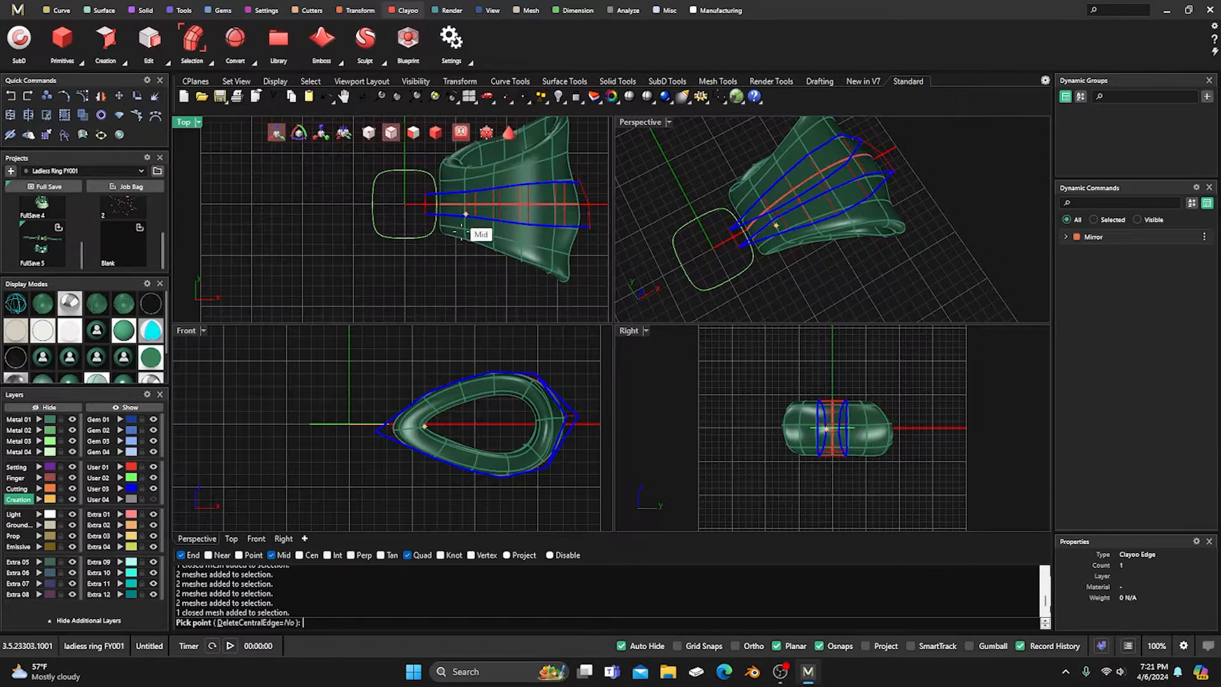
left_click(549, 556)
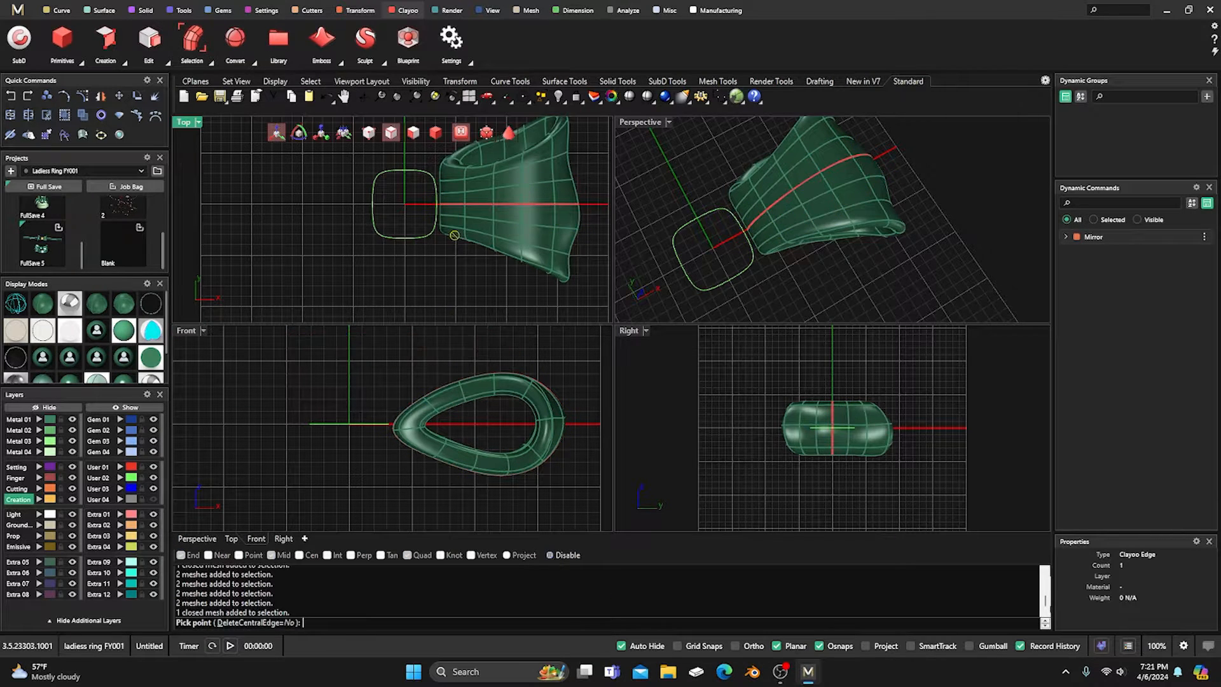
scroll(483, 219, "up", 3)
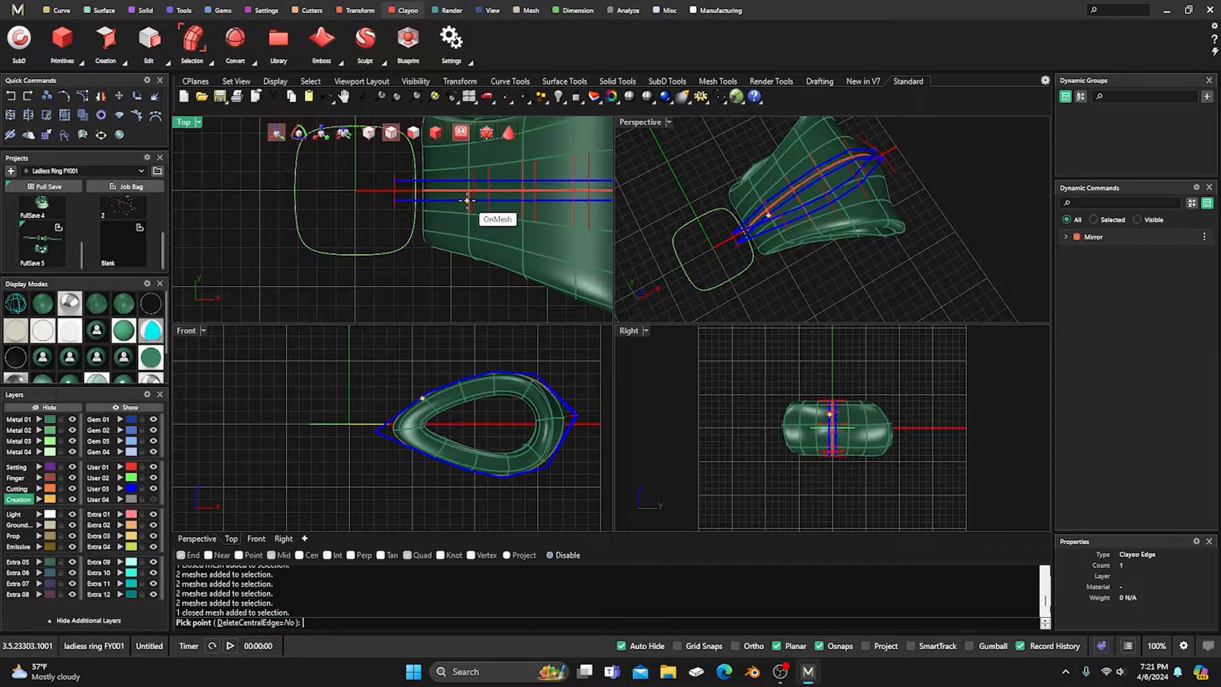
left_click(467, 201)
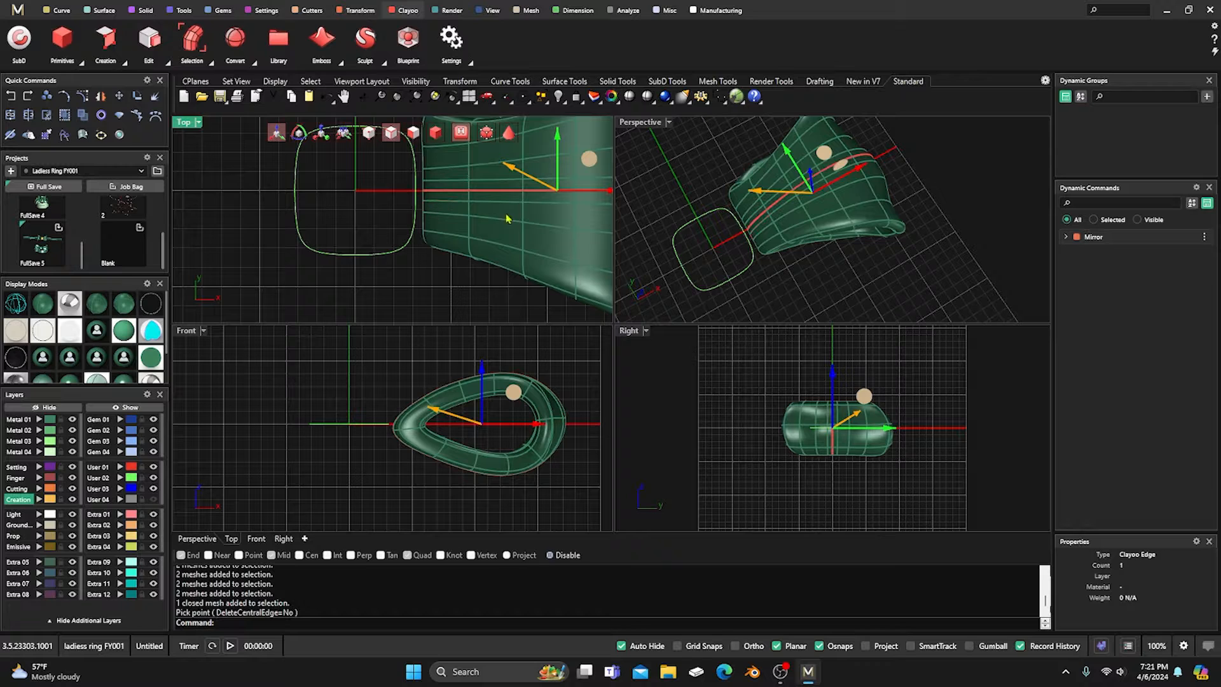
double_click(636, 123)
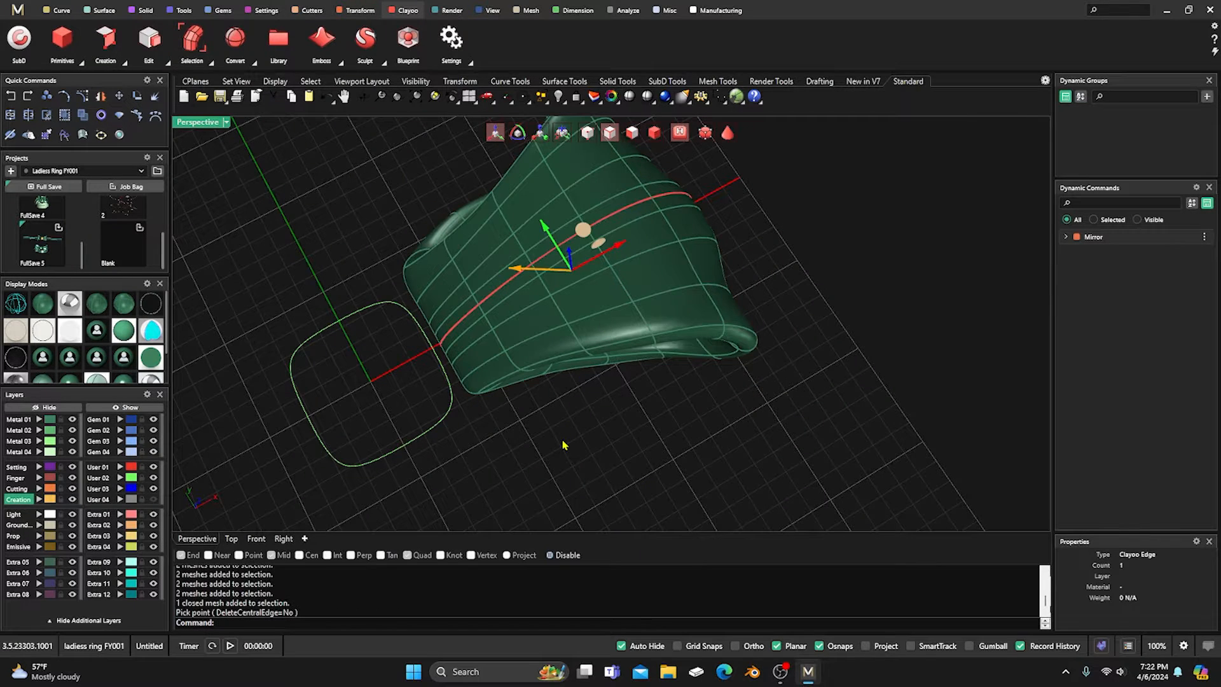
left_click(563, 445)
right_click_drag(563, 445, 642, 417)
scroll(489, 420, "up", 2)
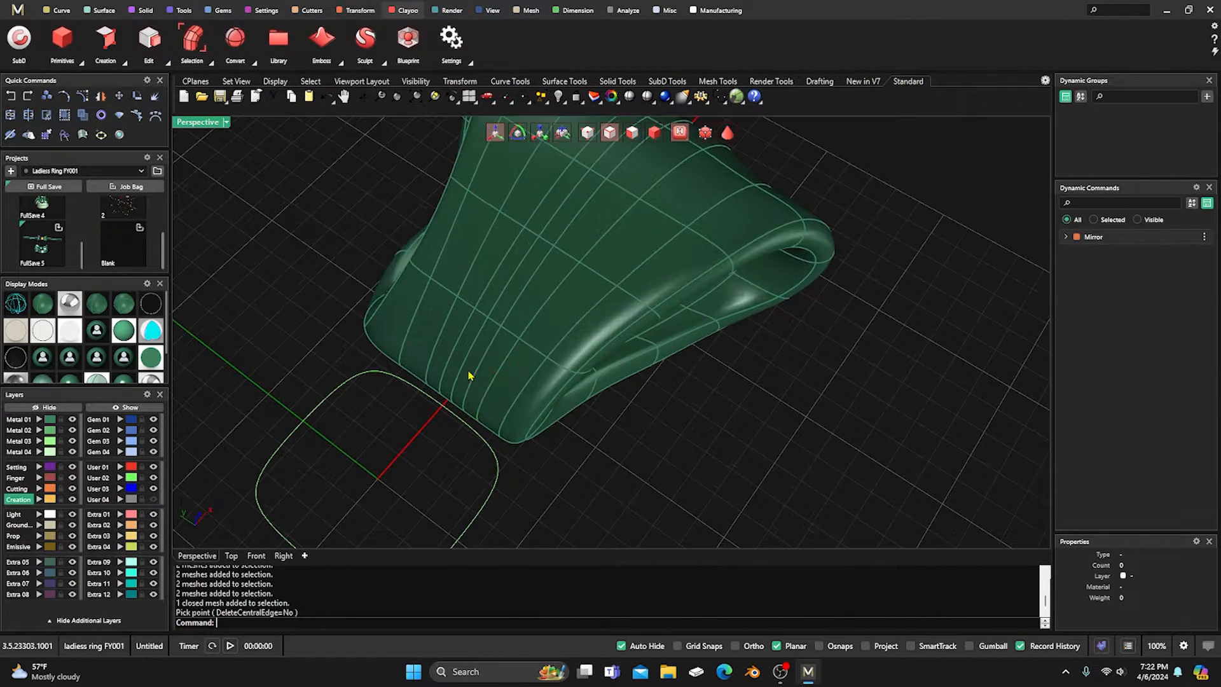
Select two consecutive centreline edges near the band's narrow end and push them inward to form a groove.
left_click(473, 360)
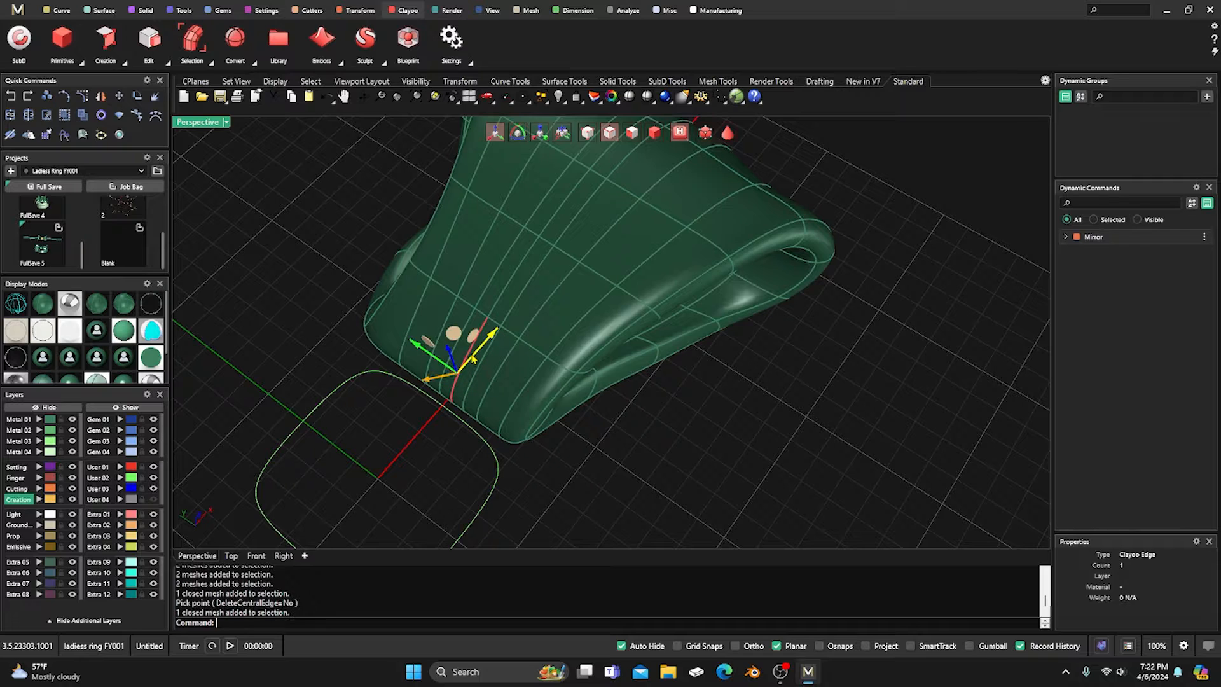
left_click(507, 291)
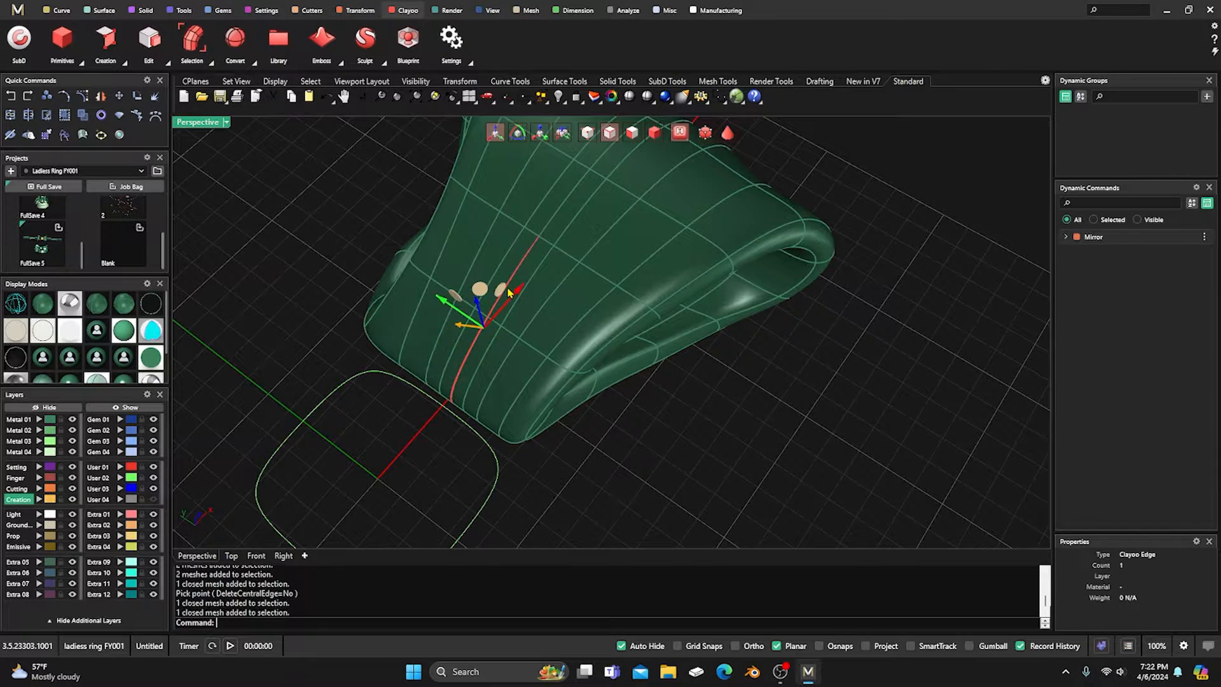
right_click_drag(529, 368, 502, 235)
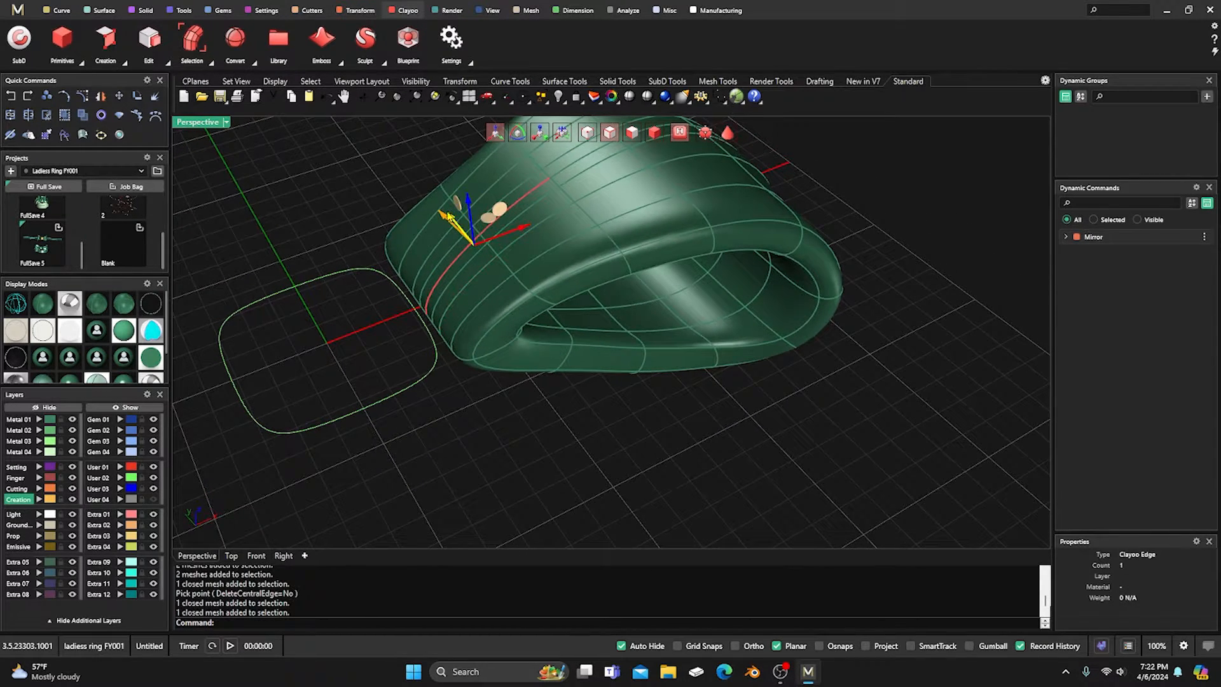
left_click_drag(443, 218, 464, 227)
Move the edges flanking the centre groove sideways, from the narrow end up towards the middle, to tighten the groove.
right_click_drag(502, 356, 601, 395)
left_click(523, 367)
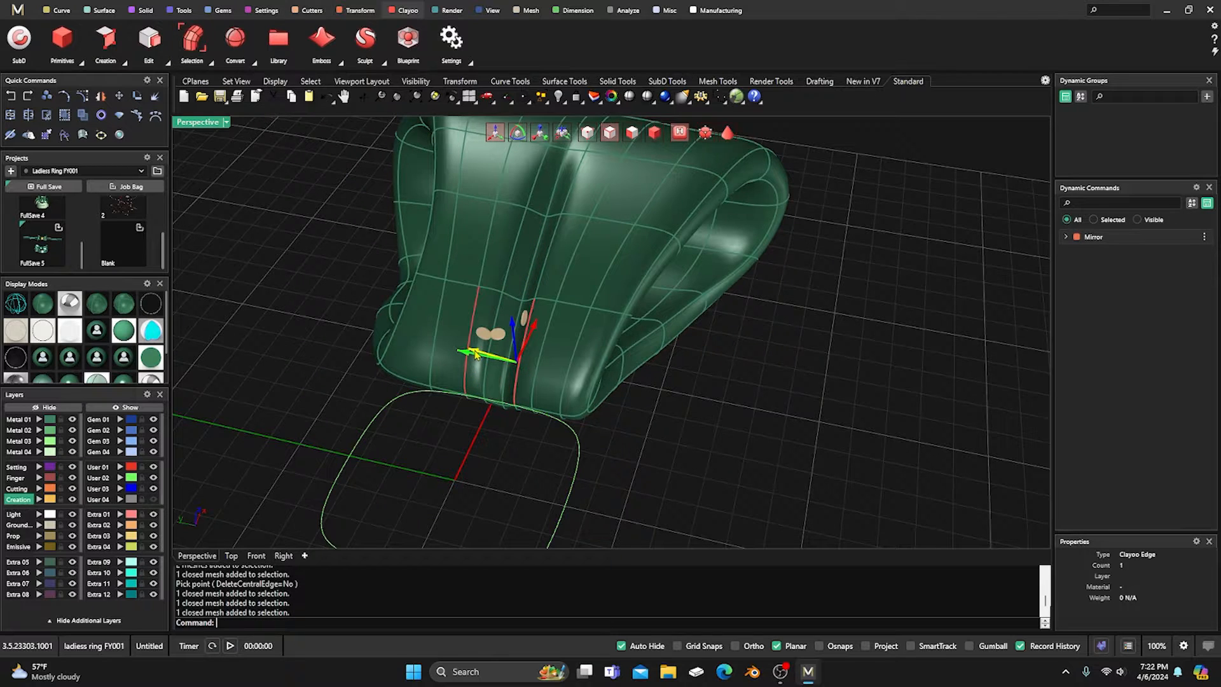
right_click_drag(479, 372, 500, 320)
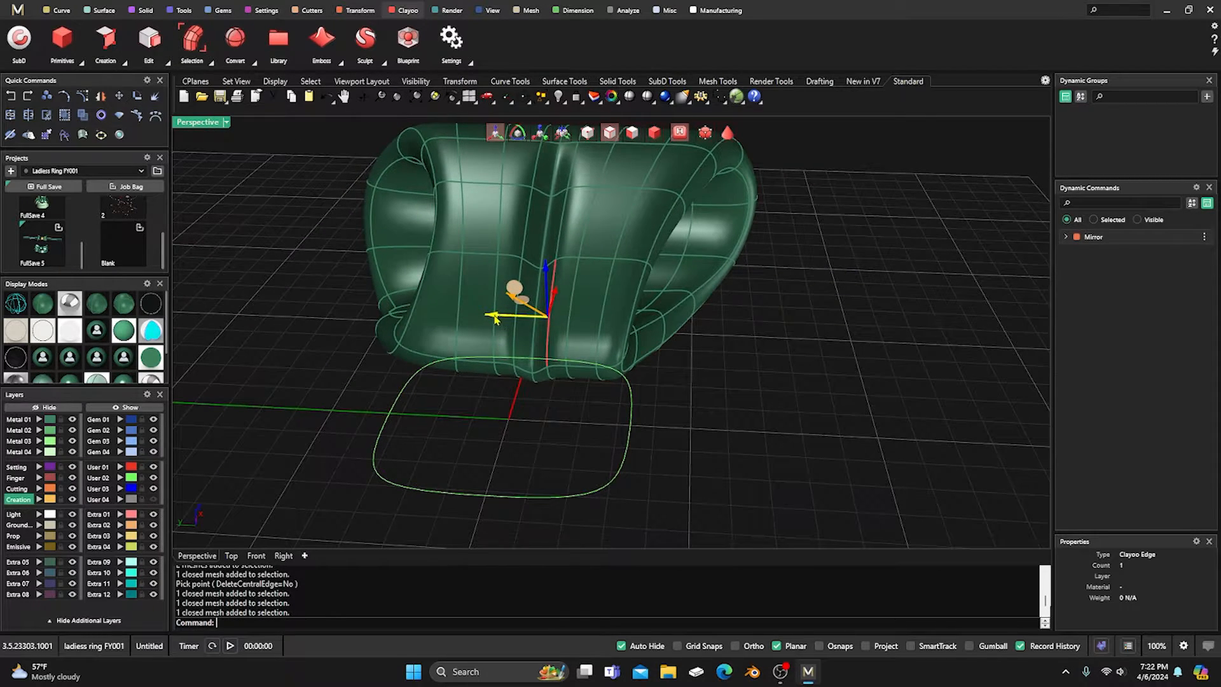
left_click_drag(496, 320, 474, 323)
left_click(512, 347)
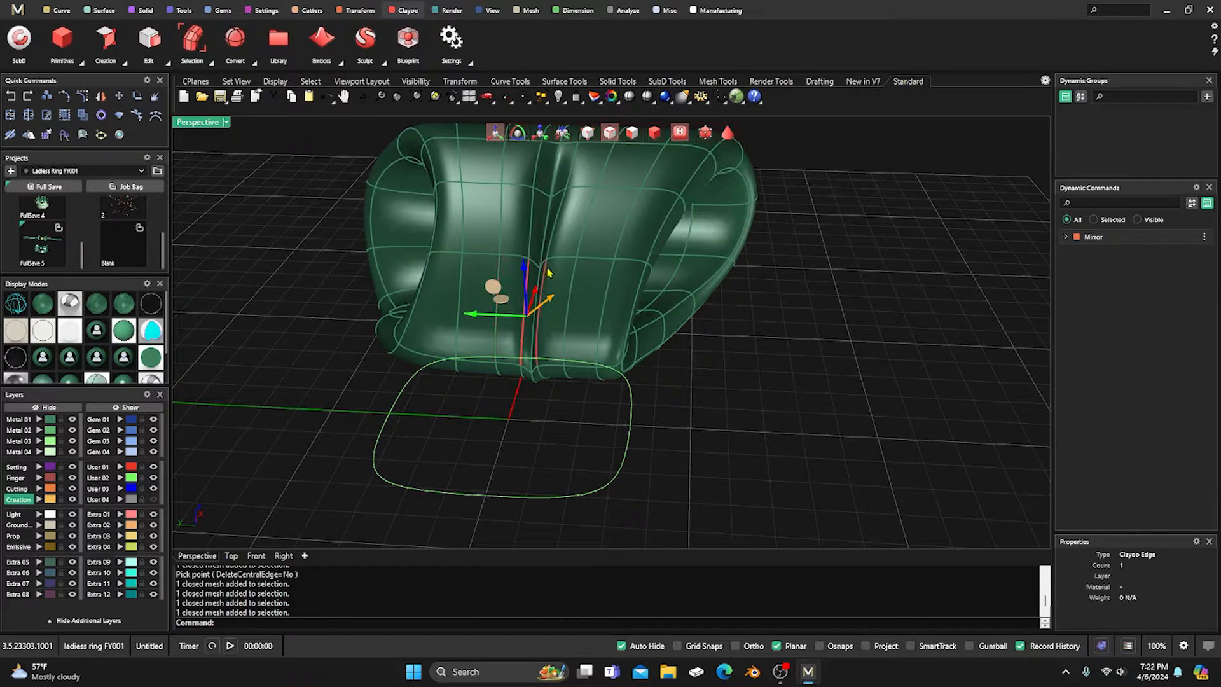
left_click(552, 235)
left_click_drag(500, 215, 491, 212)
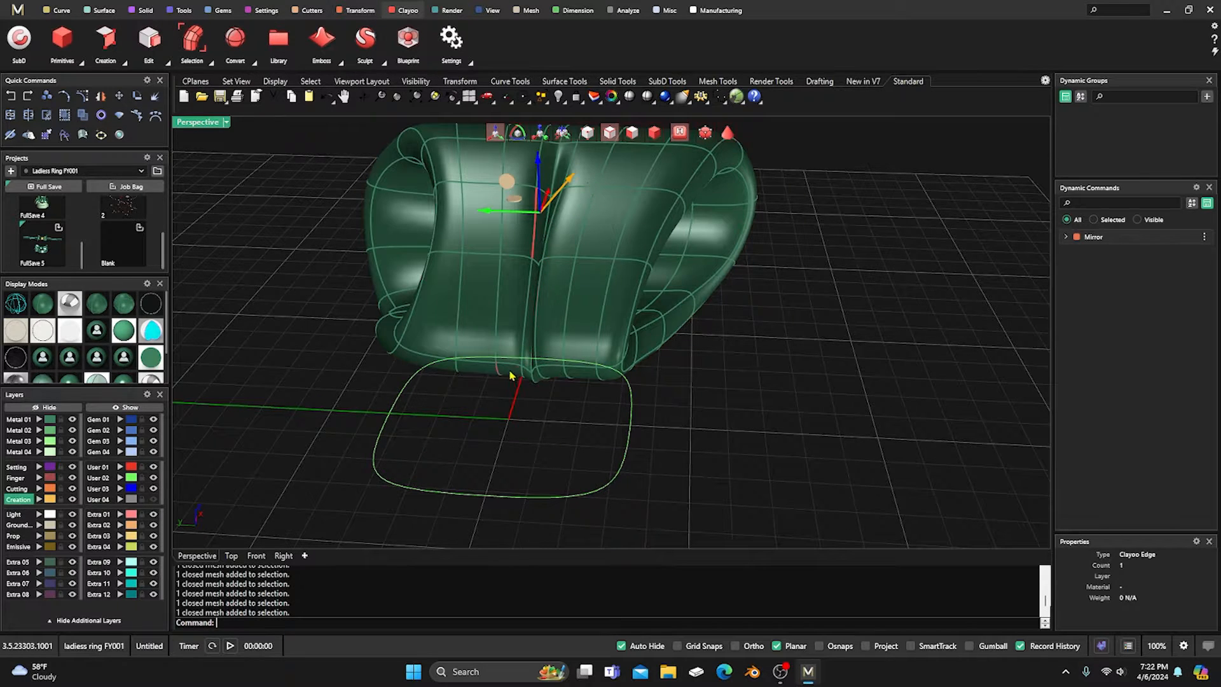
Shift the central vertices of the crosswise row near the wide end sideways to curve the end of the groove.
right_click_drag(510, 375, 527, 413)
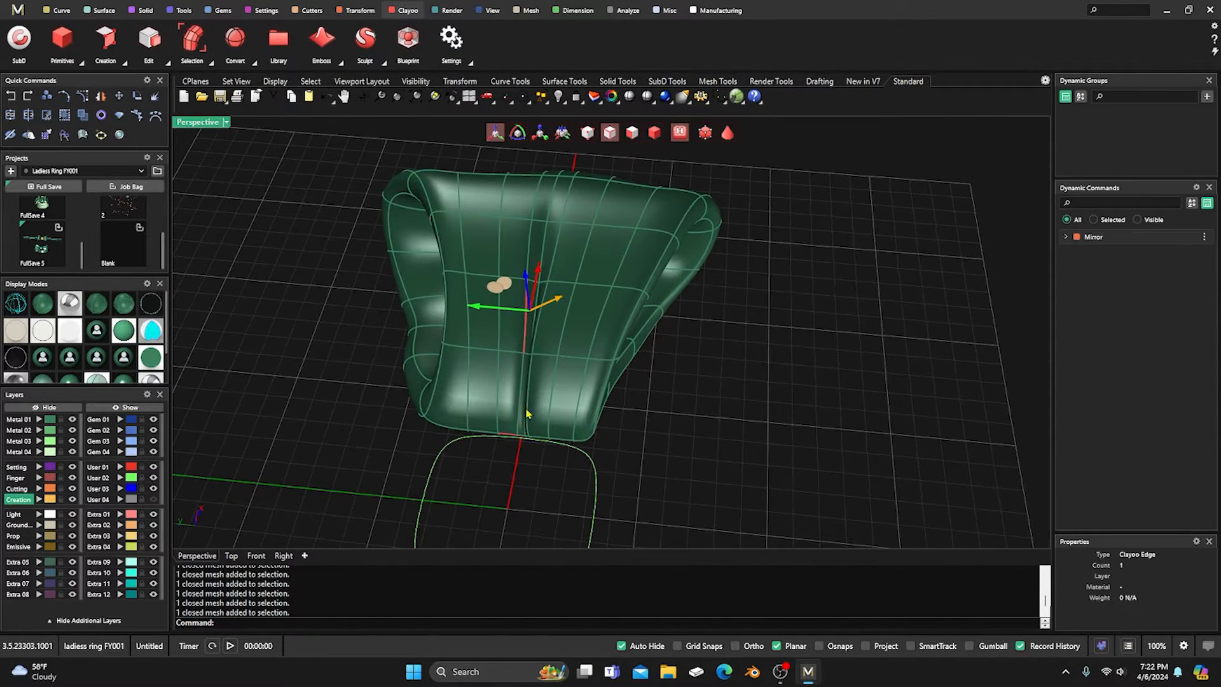
left_click(588, 133)
scroll(562, 247, "up", 3)
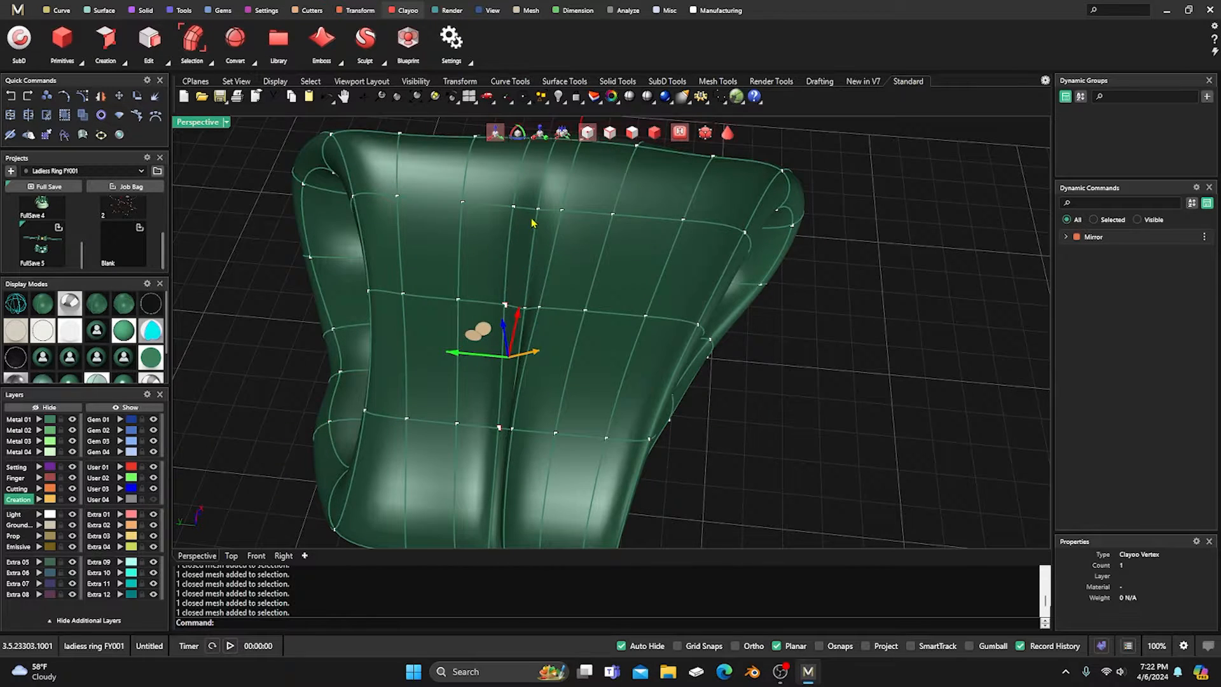
left_click(514, 207)
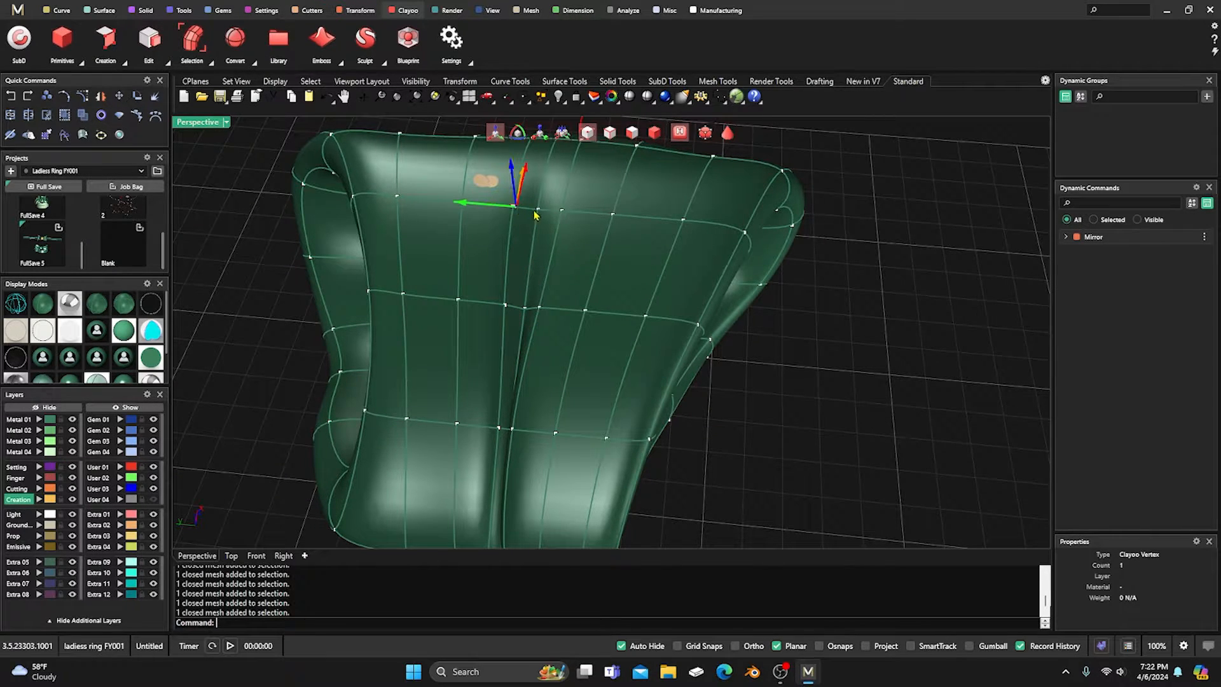
left_click(538, 209)
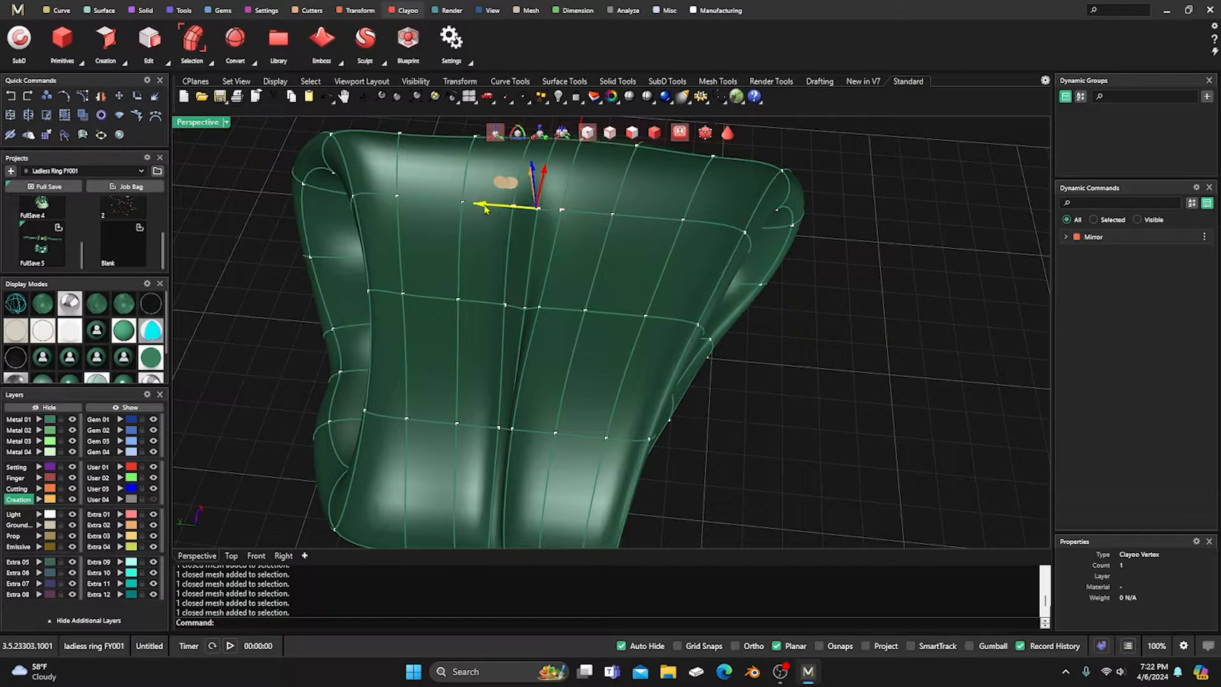
left_click_drag(485, 210, 537, 209)
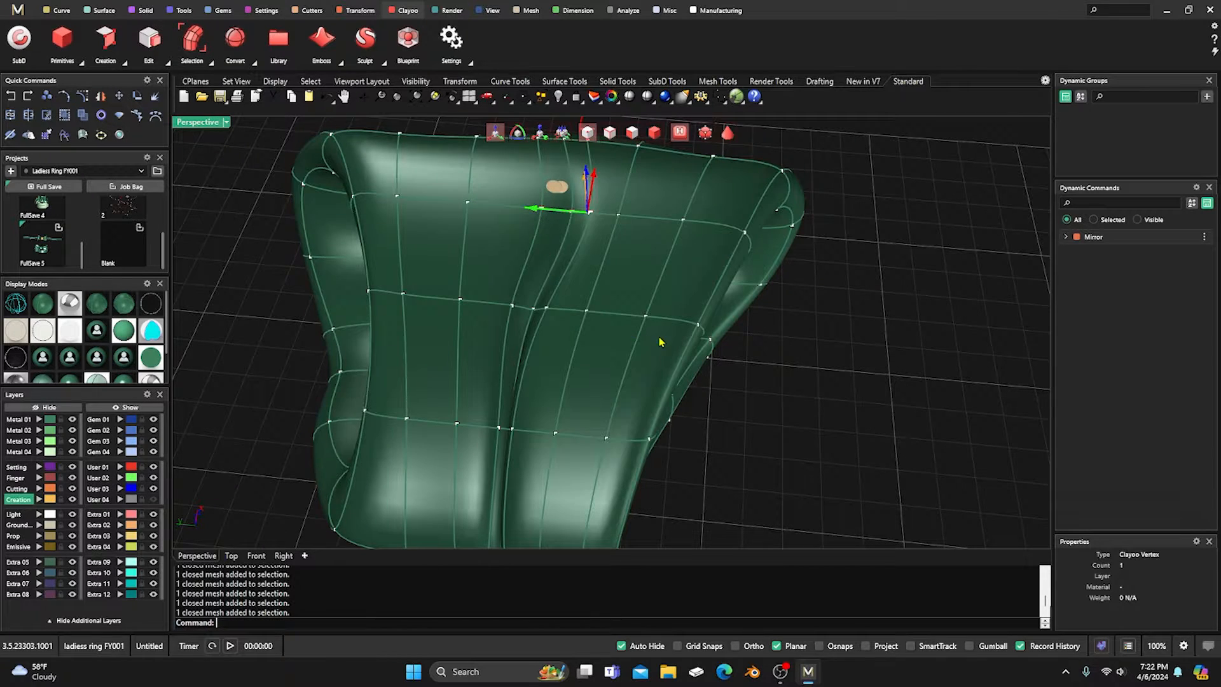
Examine the curved centre groove and its highlights in object mode using the glossy display mode.
scroll(695, 382, "down", 3)
right_click_drag(695, 382, 285, 323)
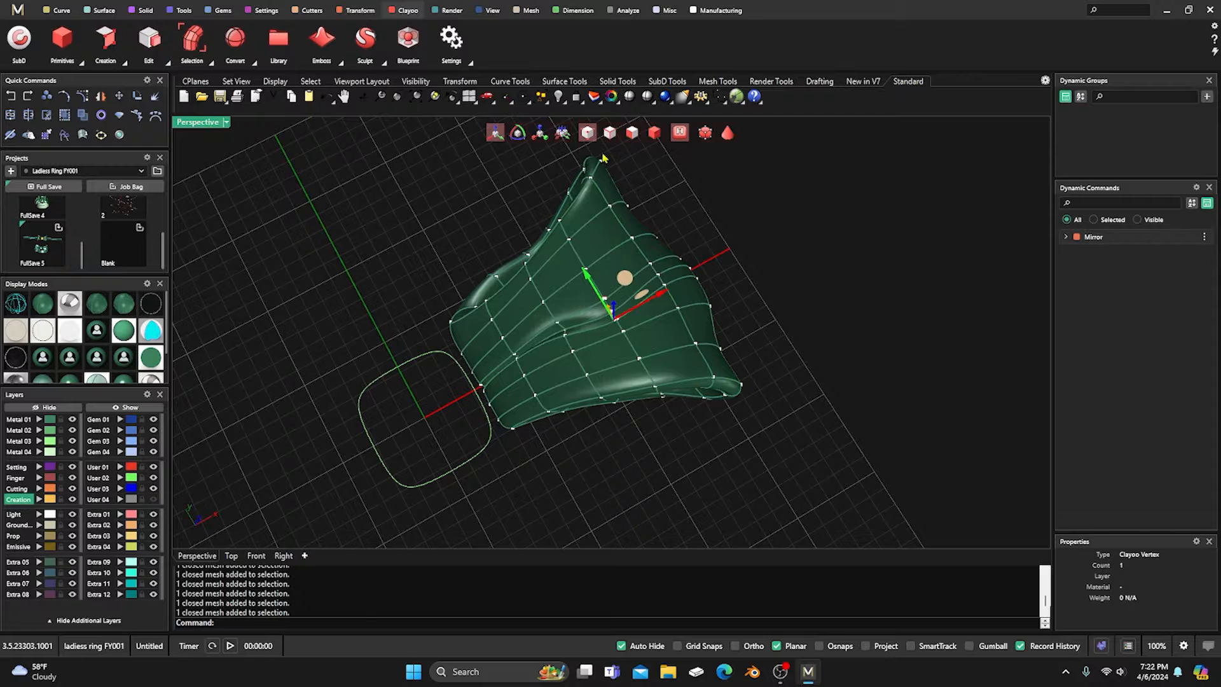
left_click(655, 131)
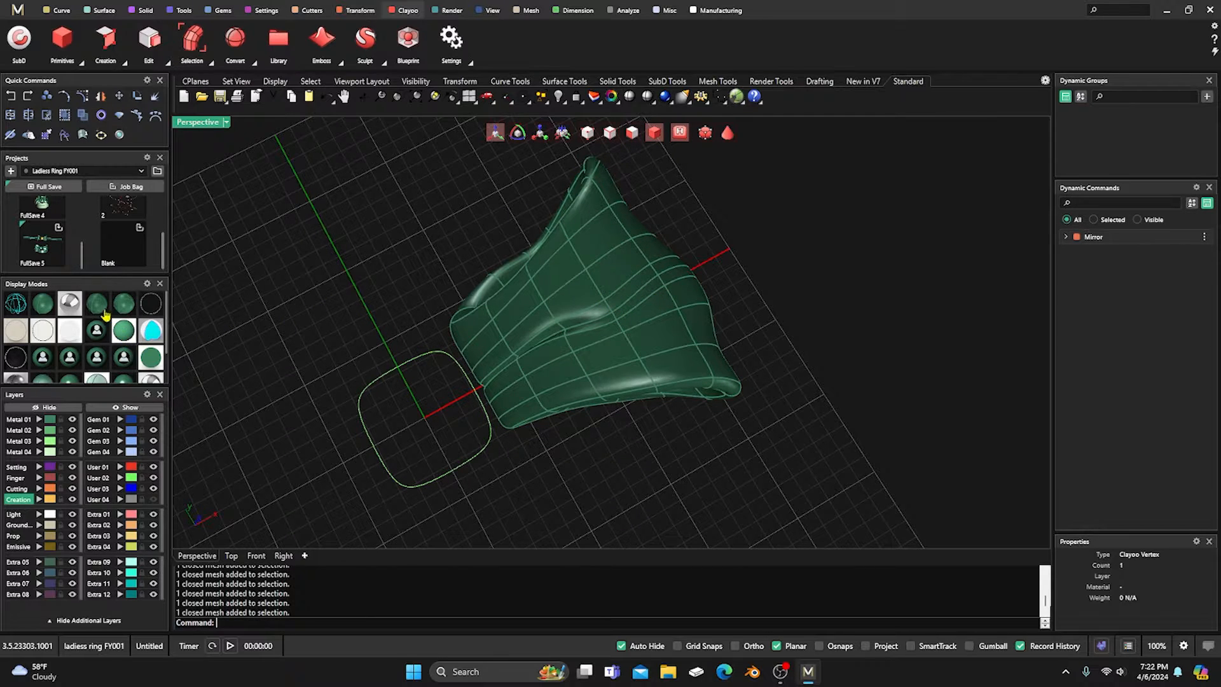
scroll(101, 340, "down", 2)
left_click(97, 342)
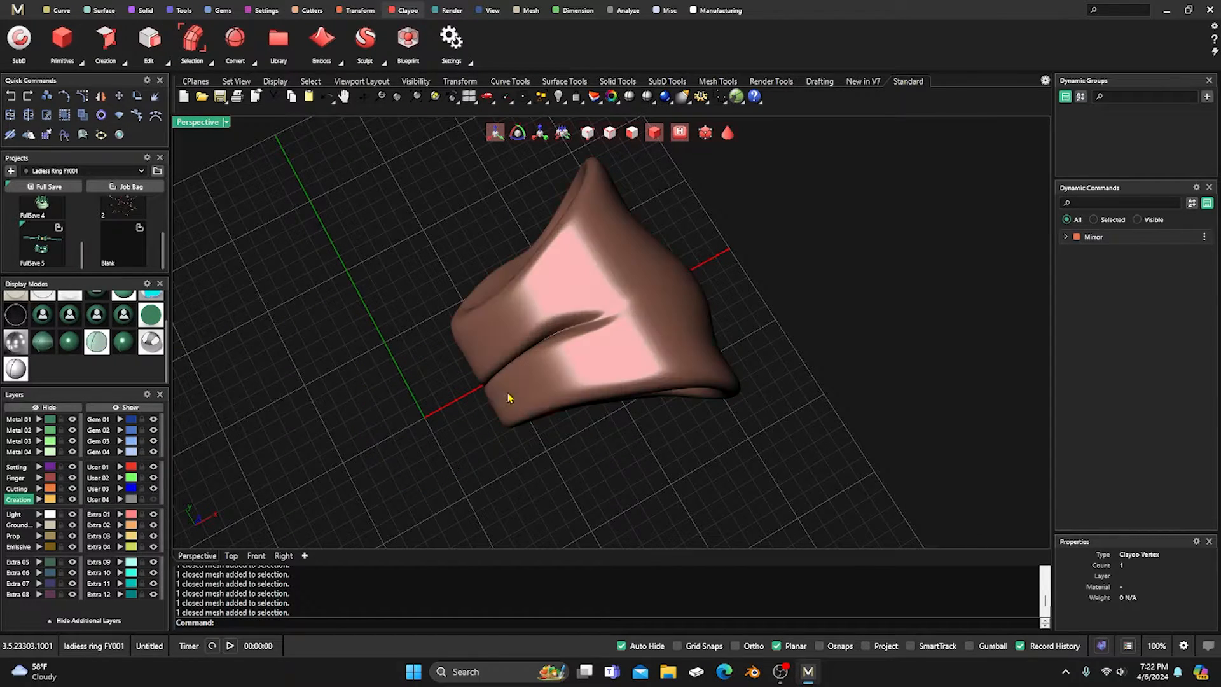
mouse_move(504, 400)
right_mouse_down()
mouse_move(496, 422)
mouse_move(509, 403)
right_mouse_up()
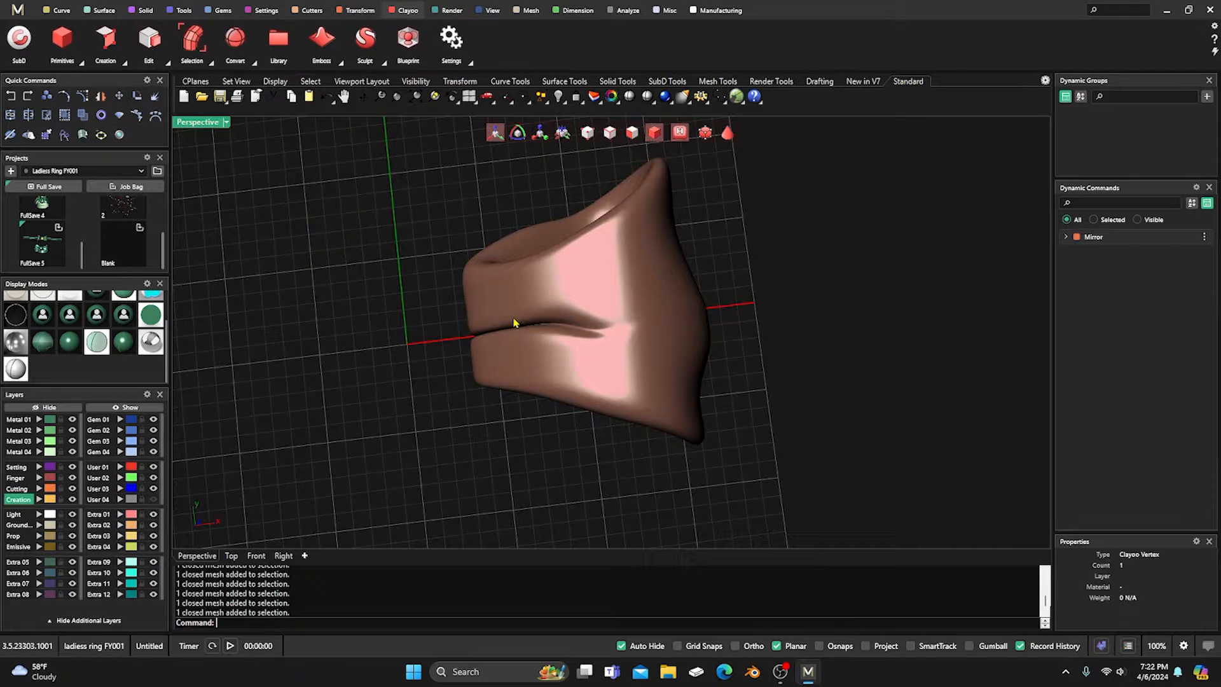
right_click_drag(428, 409, 428, 384)
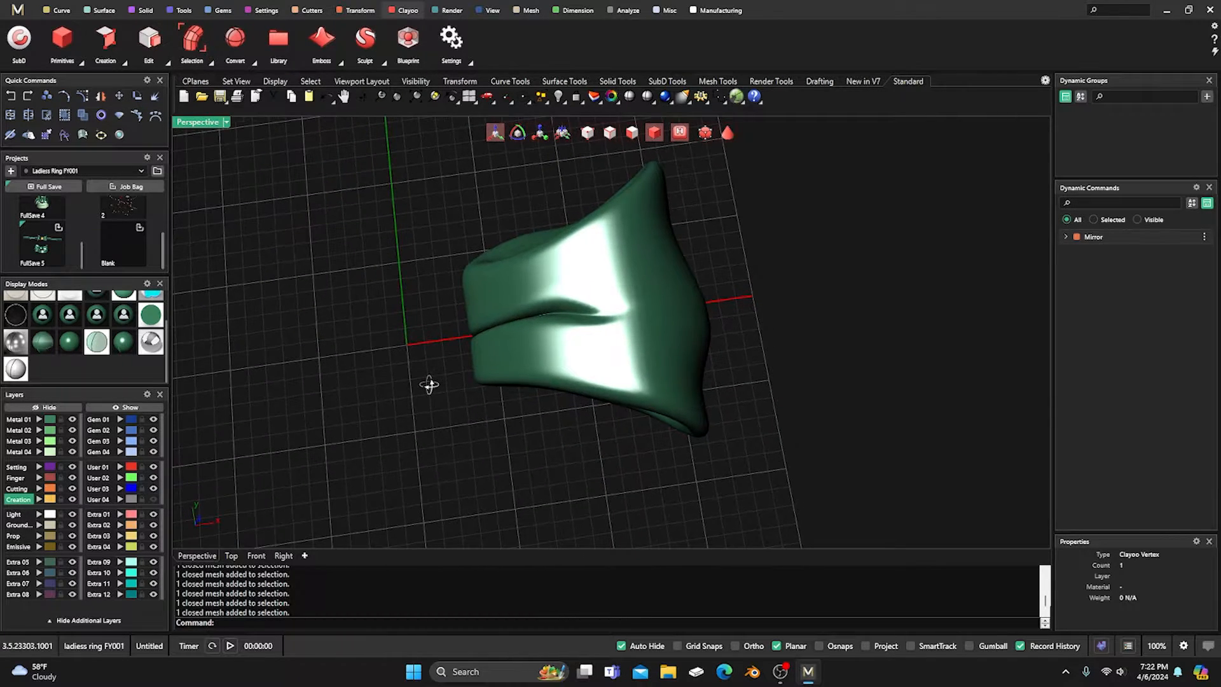
scroll(104, 372, "up", 2)
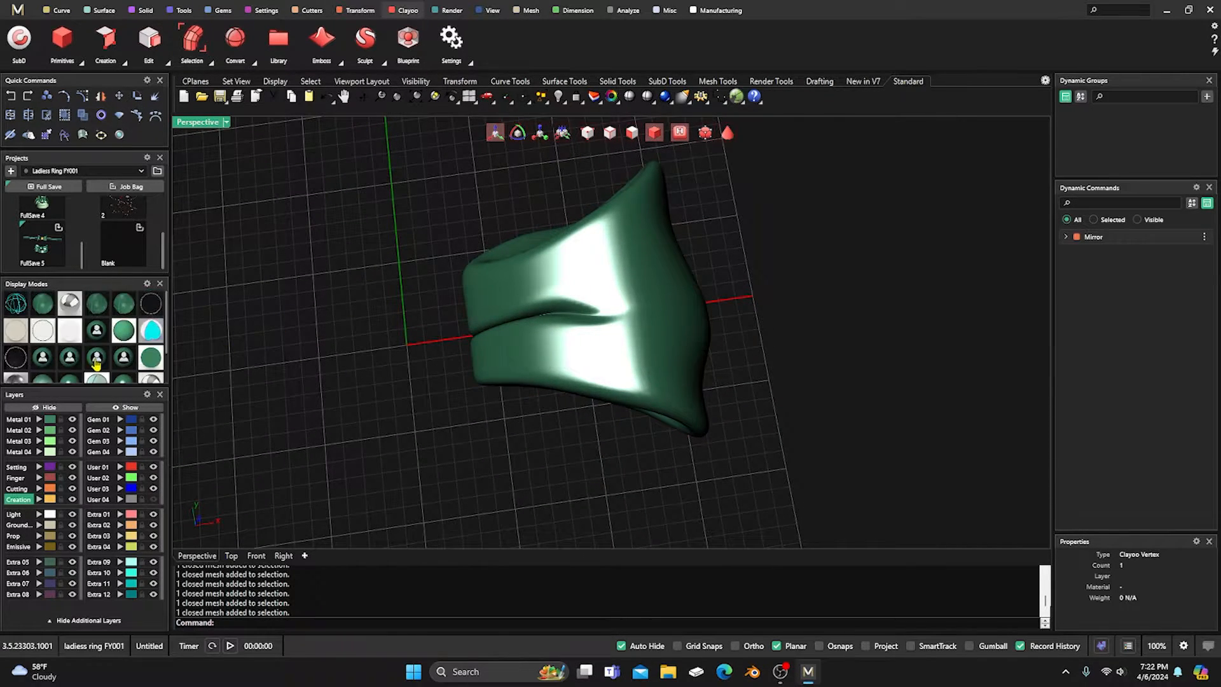
Restore the shaded display with edges, and pull one lengthwise edge outward at the band's narrow end beside the groove.
left_click(123, 305)
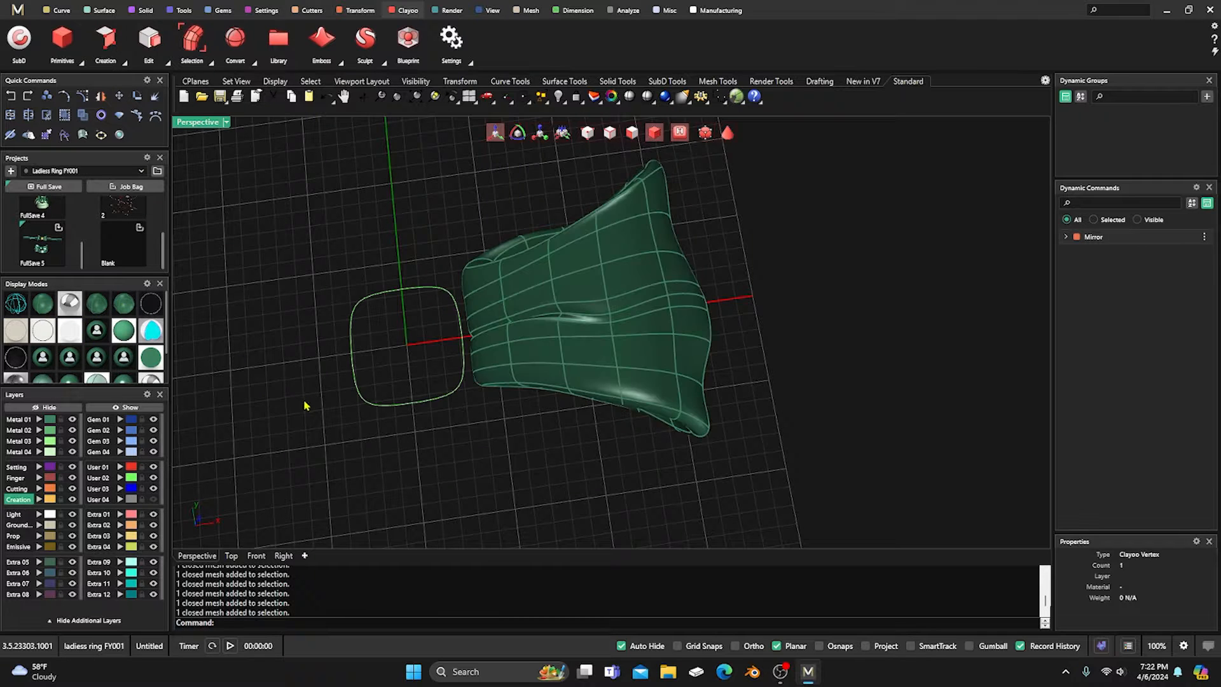
right_click_drag(305, 407, 305, 387)
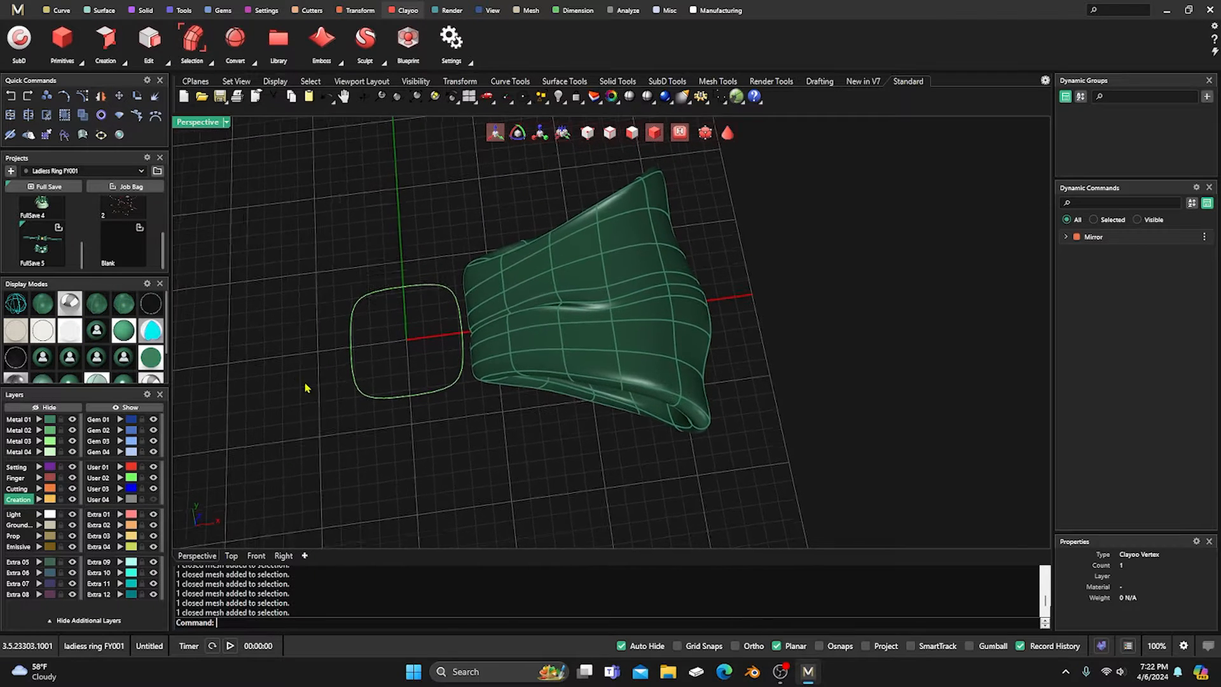
left_click(630, 133)
left_click(487, 277)
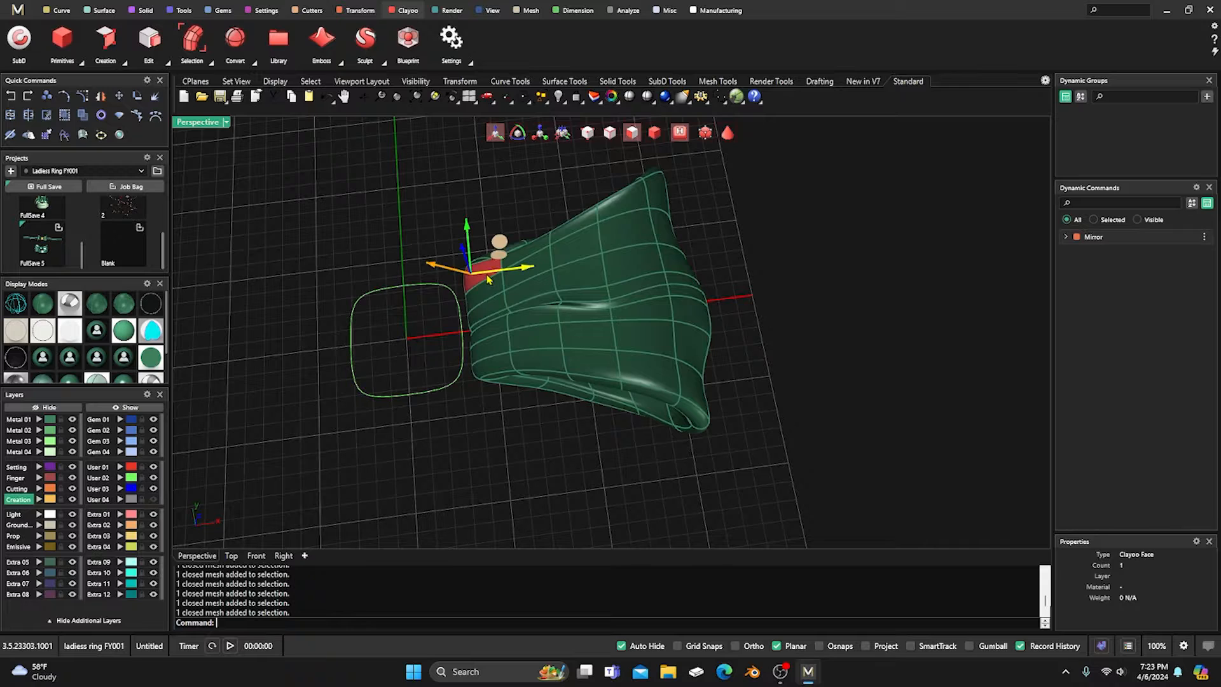
left_click(609, 132)
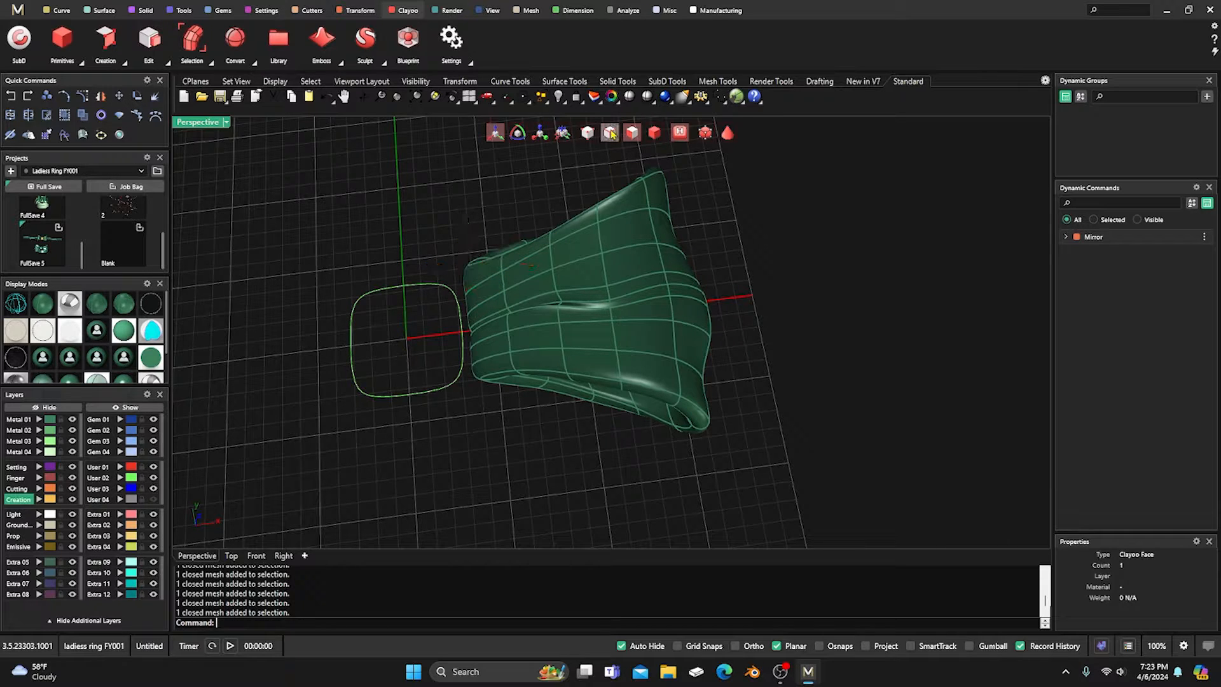
left_click(485, 286)
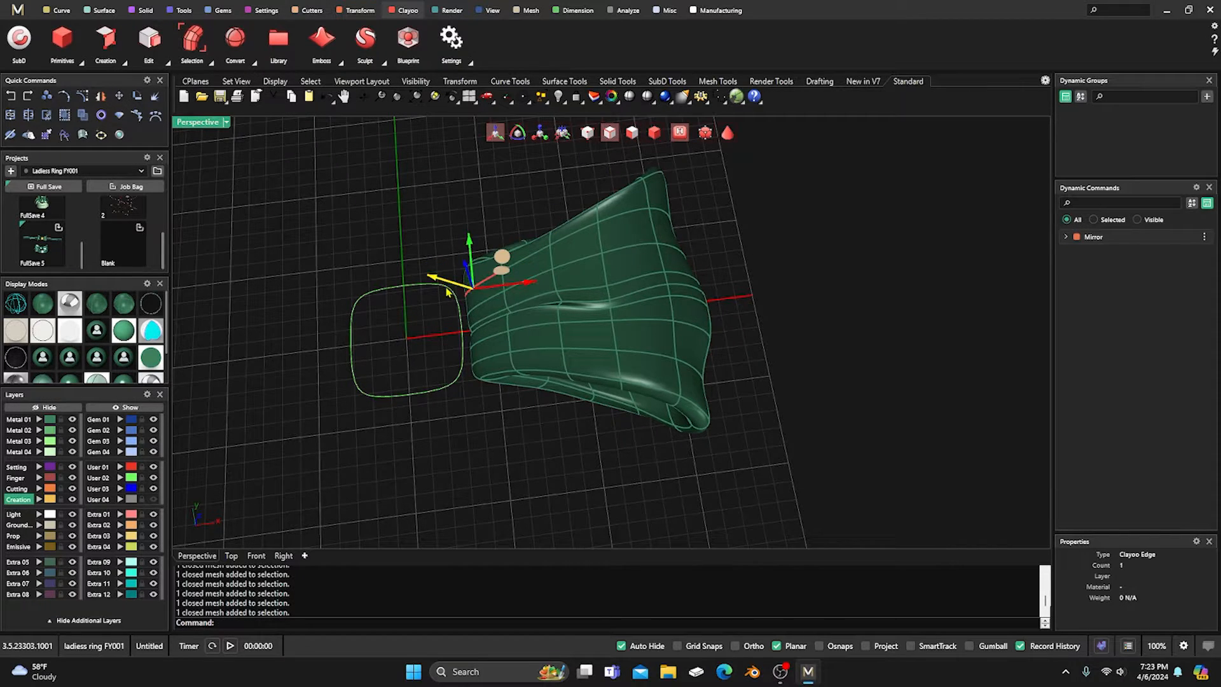
left_click_drag(438, 279, 426, 275)
left_click(541, 187)
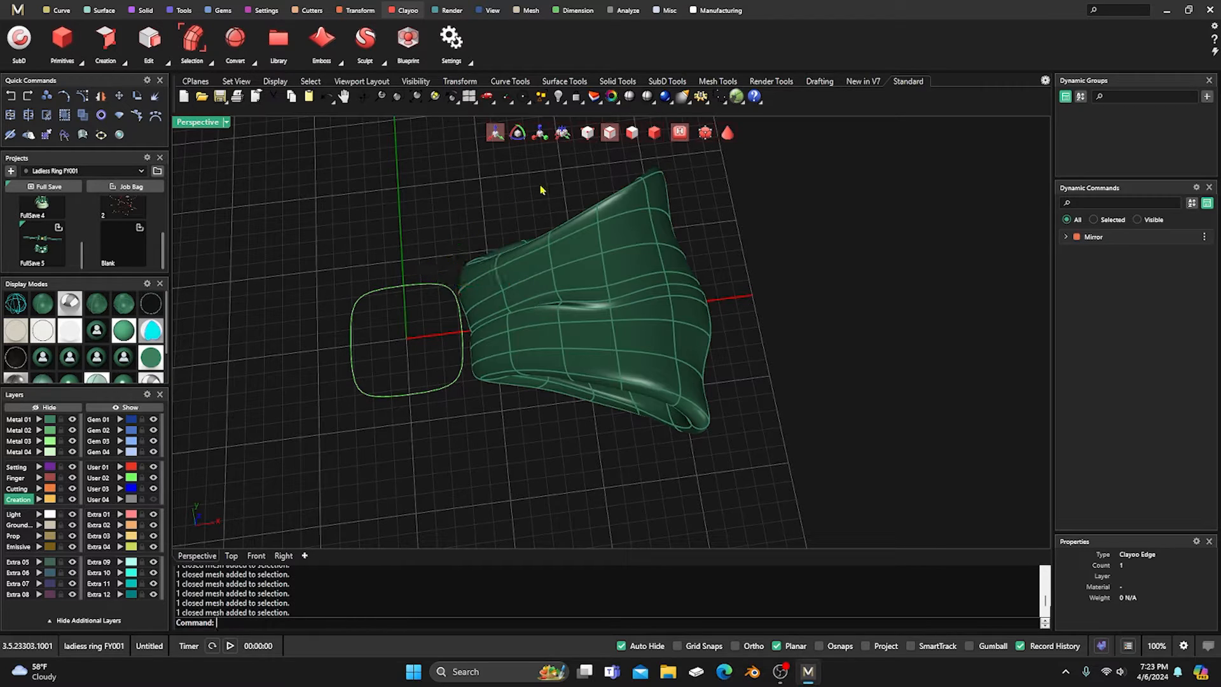
Push one face on the far side of the groove inward and pull the neighbouring face towards the wide end outward.
left_click(630, 135)
left_click(590, 237)
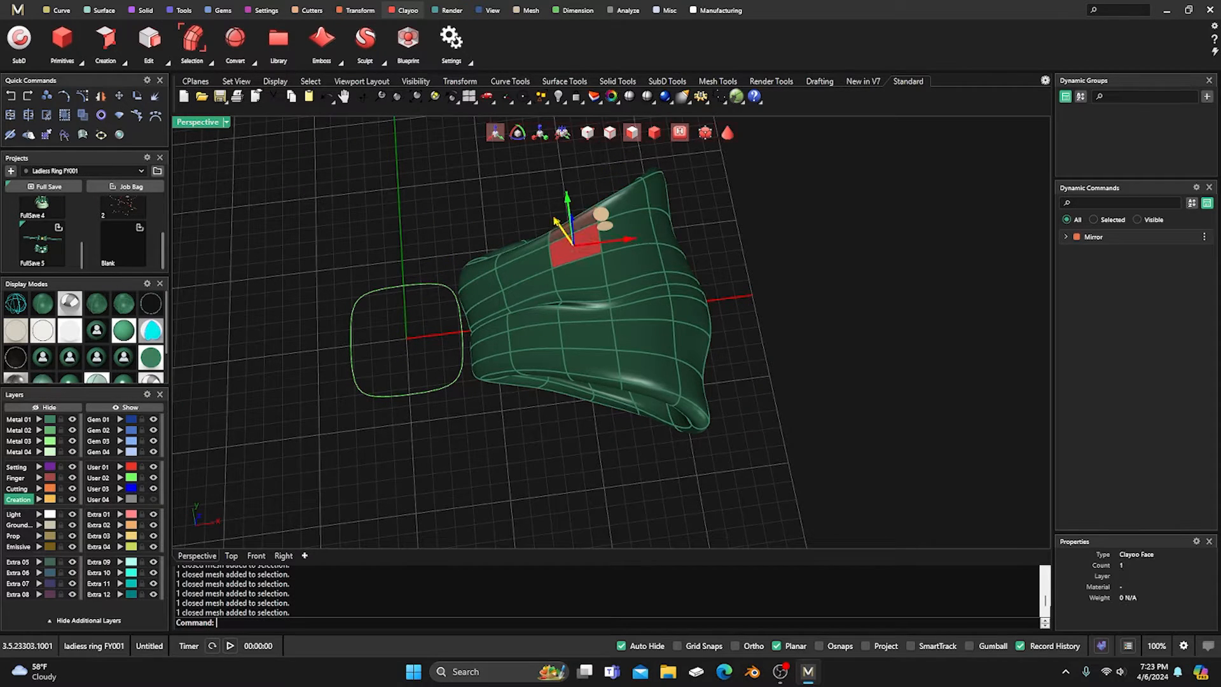
left_click_drag(553, 223, 559, 230)
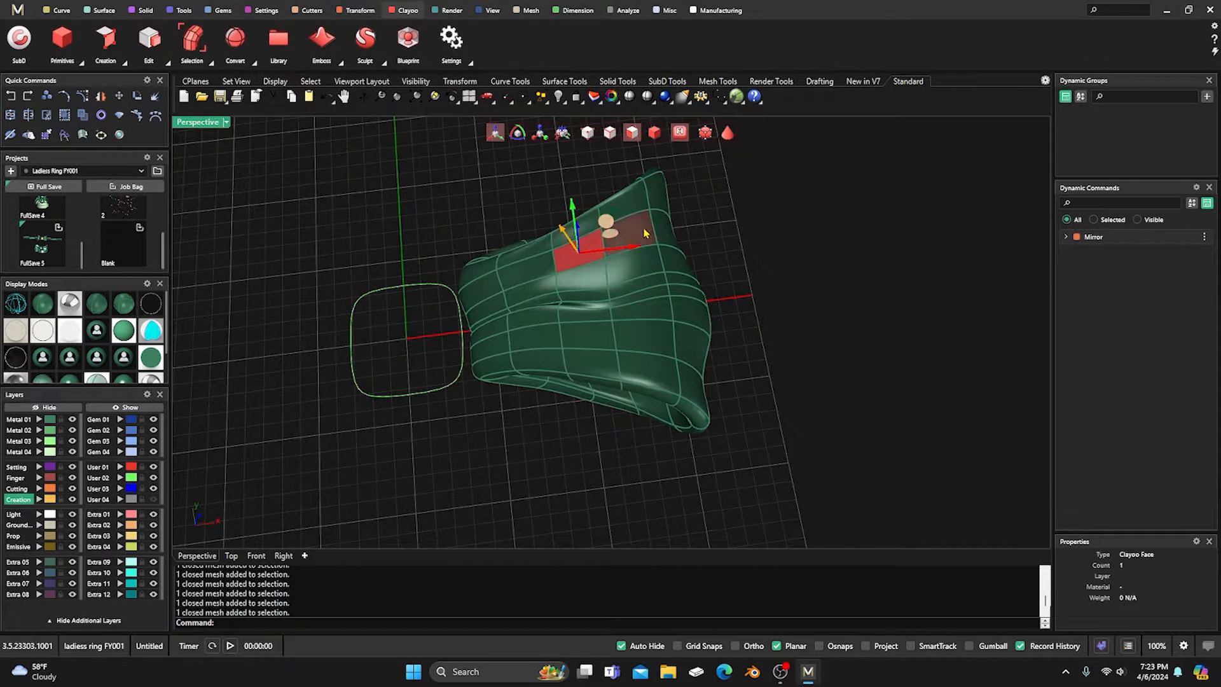
left_click(661, 234)
left_click_drag(718, 215, 731, 202)
left_click(750, 171)
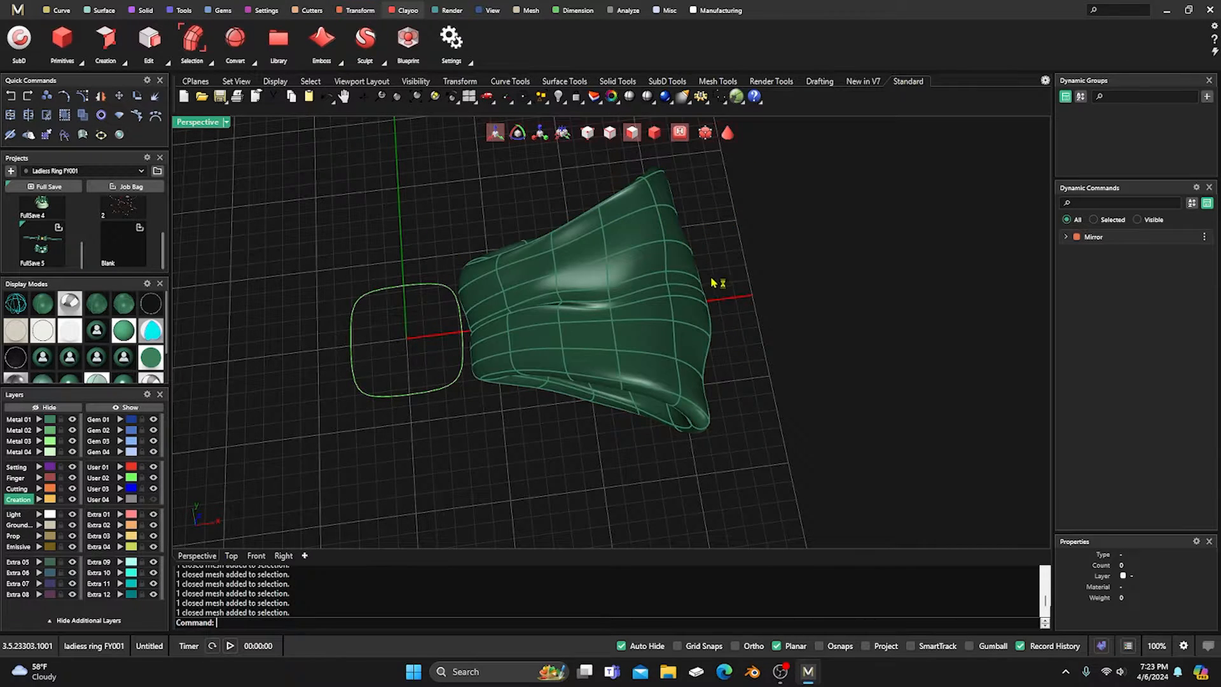
On the groove's near side, push a face near the wide end inward and pull a narrow-end face outward.
right_click_drag(713, 282, 654, 346)
left_click(654, 346)
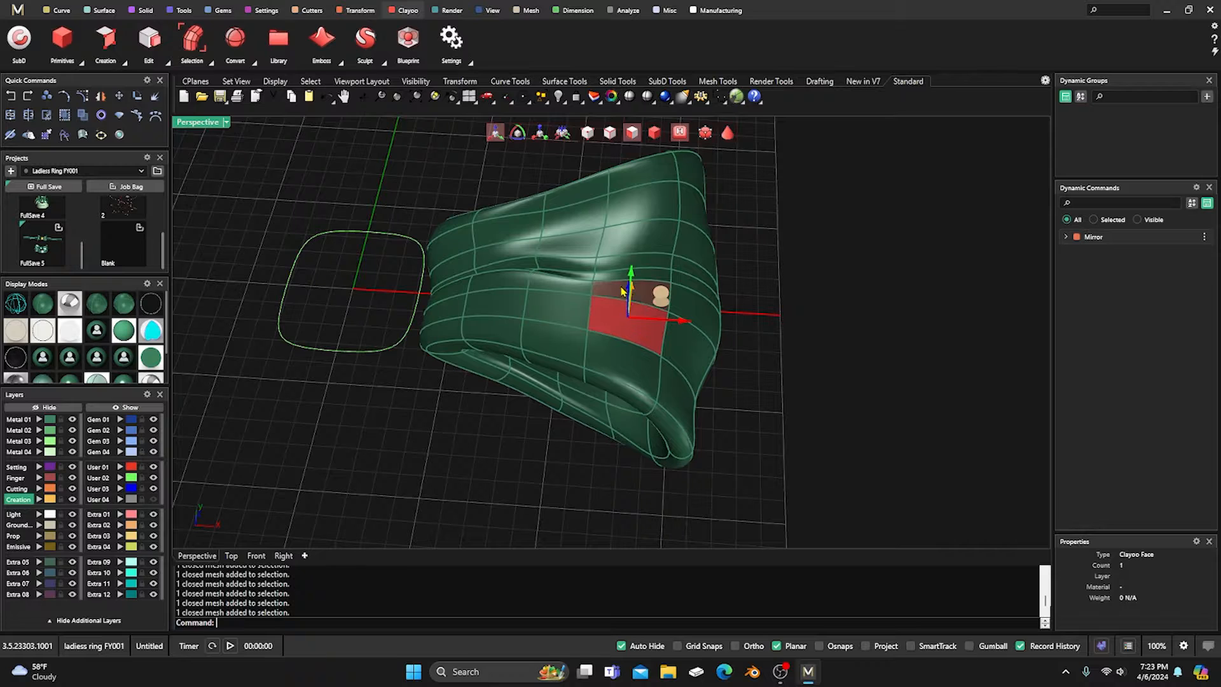
right_click_drag(622, 291, 600, 272)
left_click_drag(602, 248, 605, 265)
left_click(509, 261)
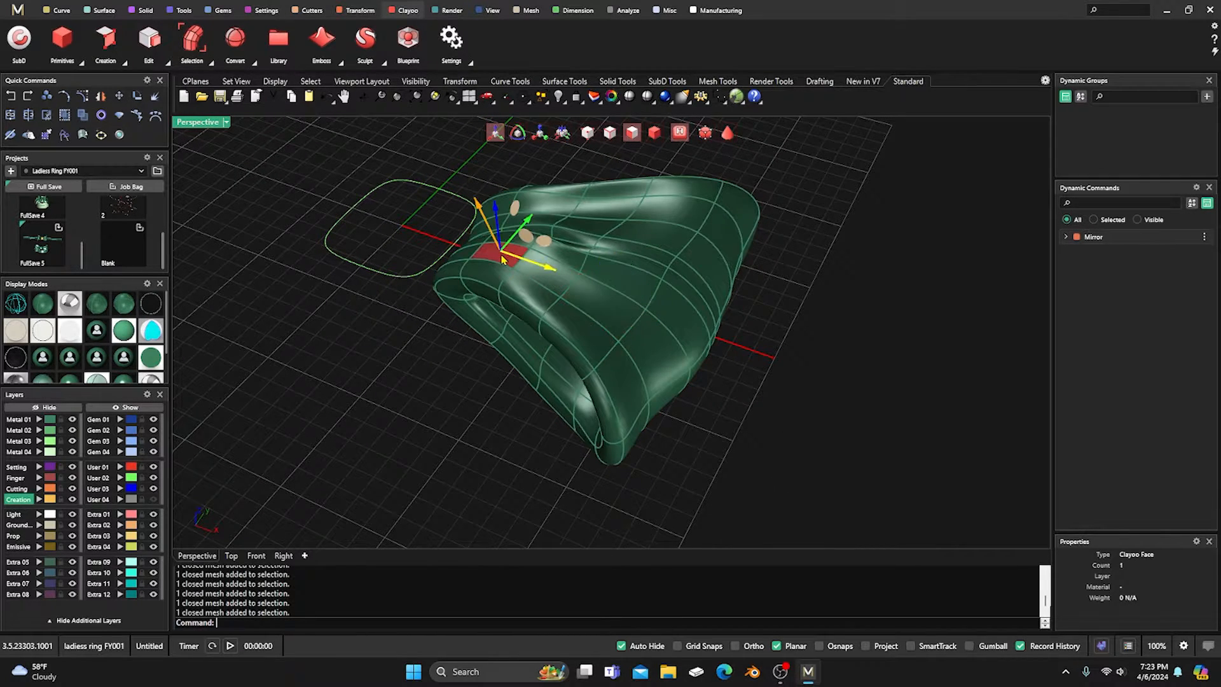
left_click_drag(486, 223, 481, 212)
Examine the sculpted folds and highlights of the band from several angles in the glossy and plain shaded display modes.
right_click_drag(457, 371, 475, 430)
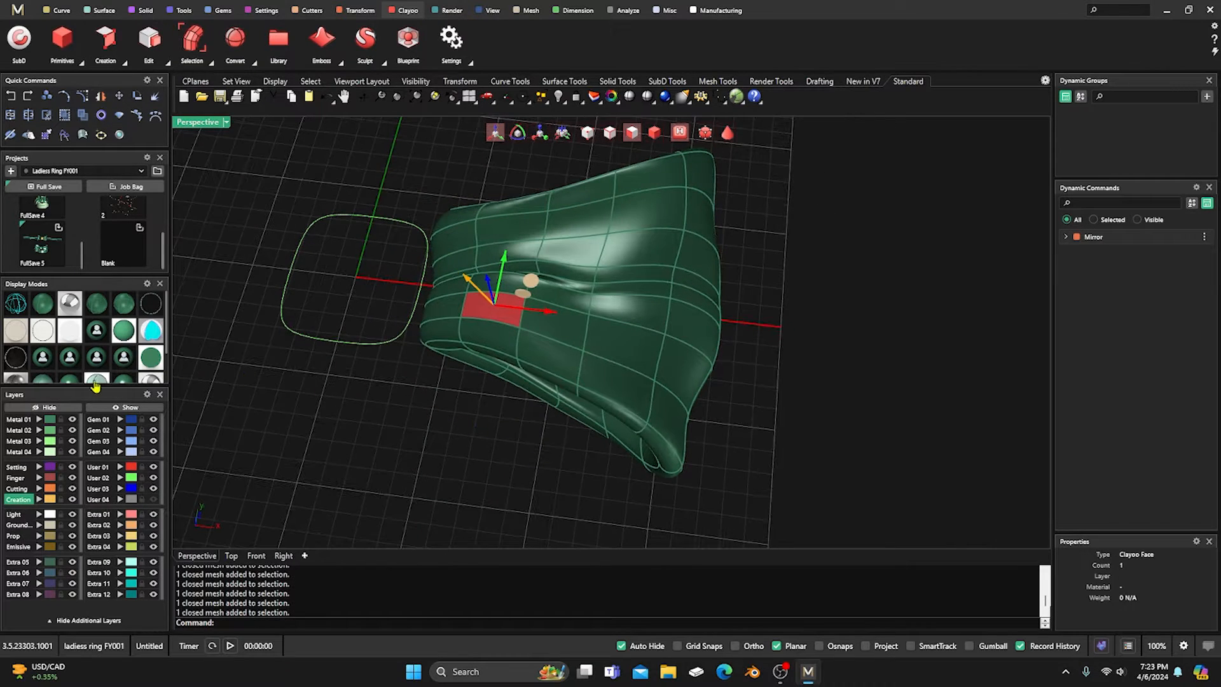
left_click(69, 380)
right_click_drag(373, 407, 392, 417)
left_click(392, 416)
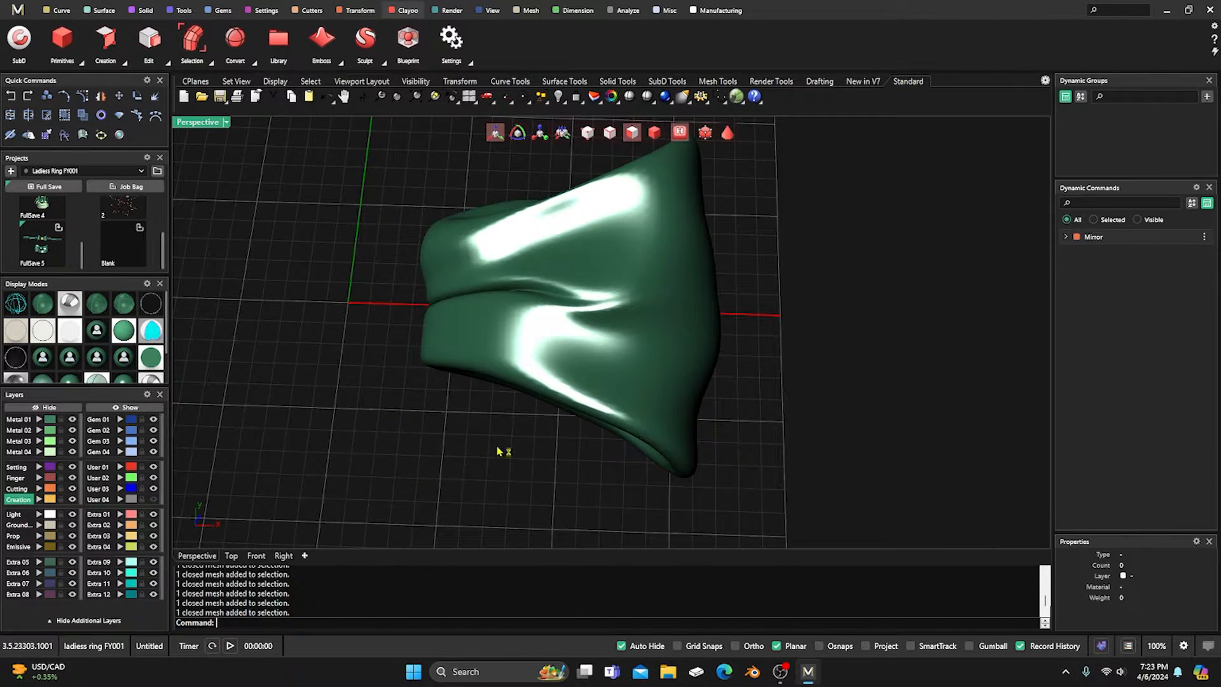
right_click_drag(498, 439, 542, 386)
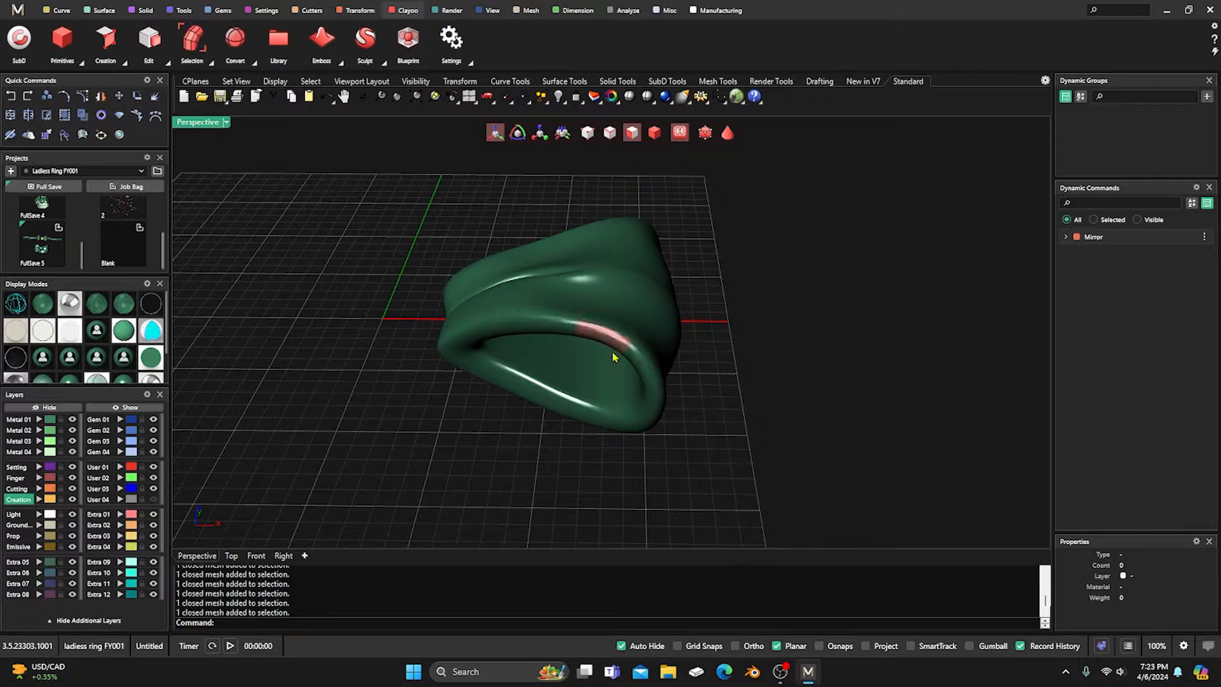
right_click_drag(613, 354, 608, 428)
left_click(43, 305)
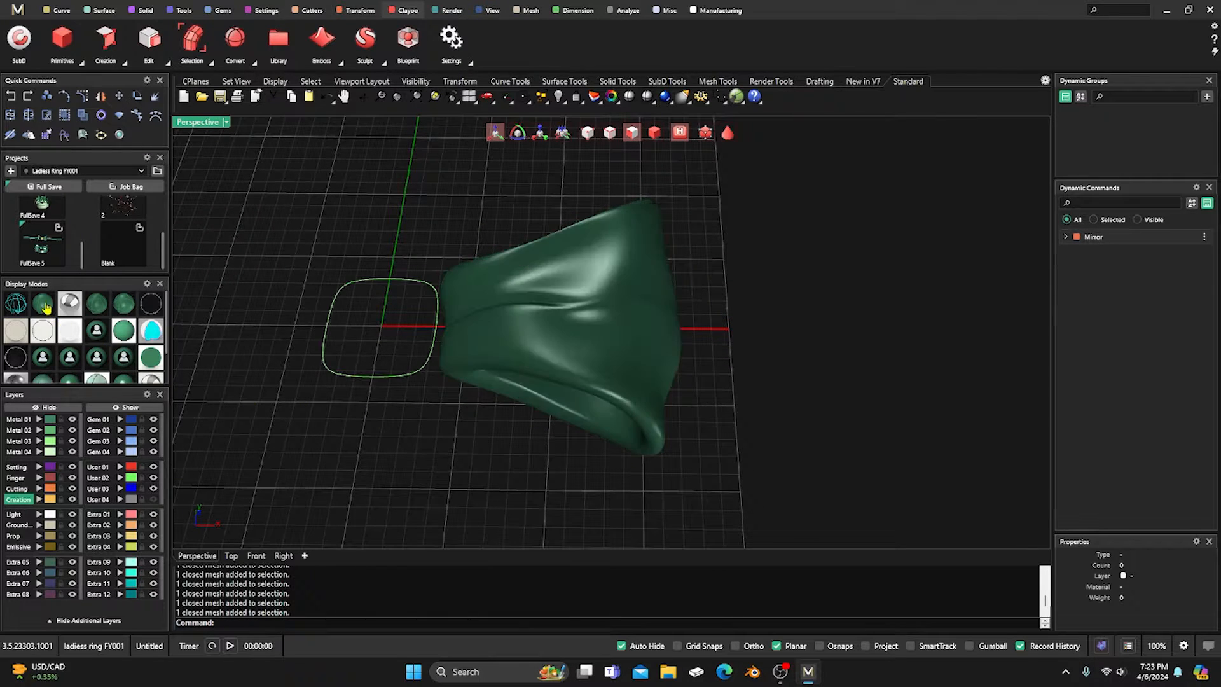
scroll(622, 342, "down", 4)
right_click_drag(636, 376, 614, 390)
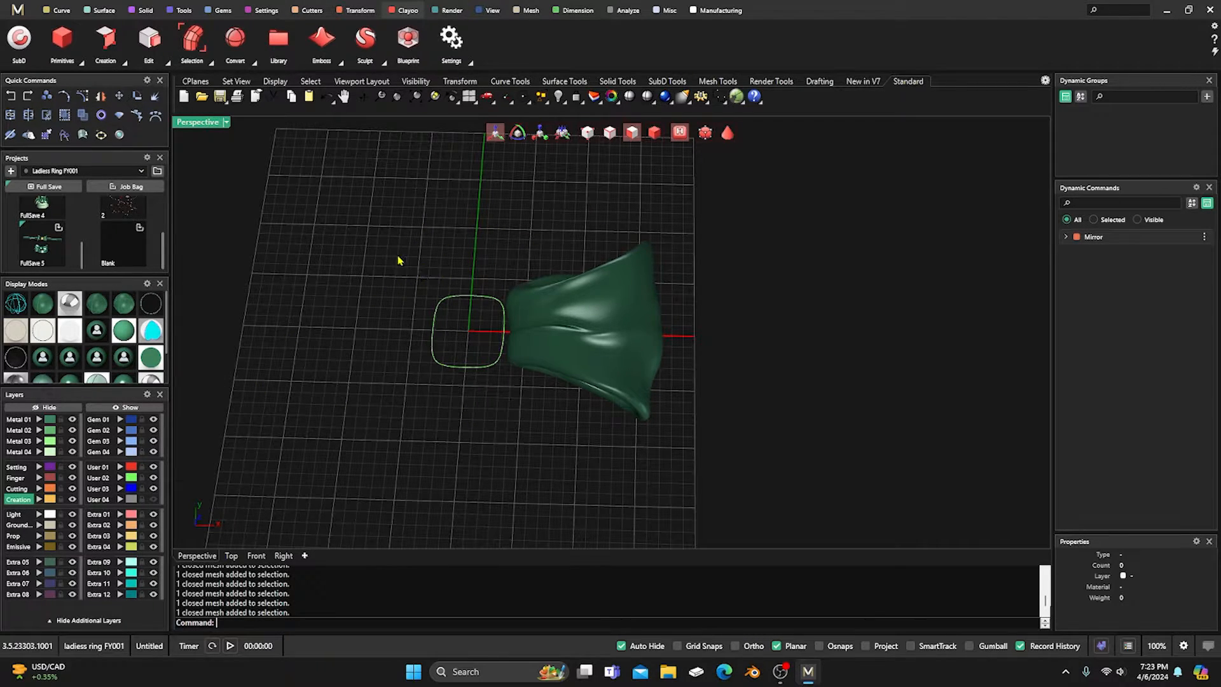
right_click_drag(420, 280, 431, 248)
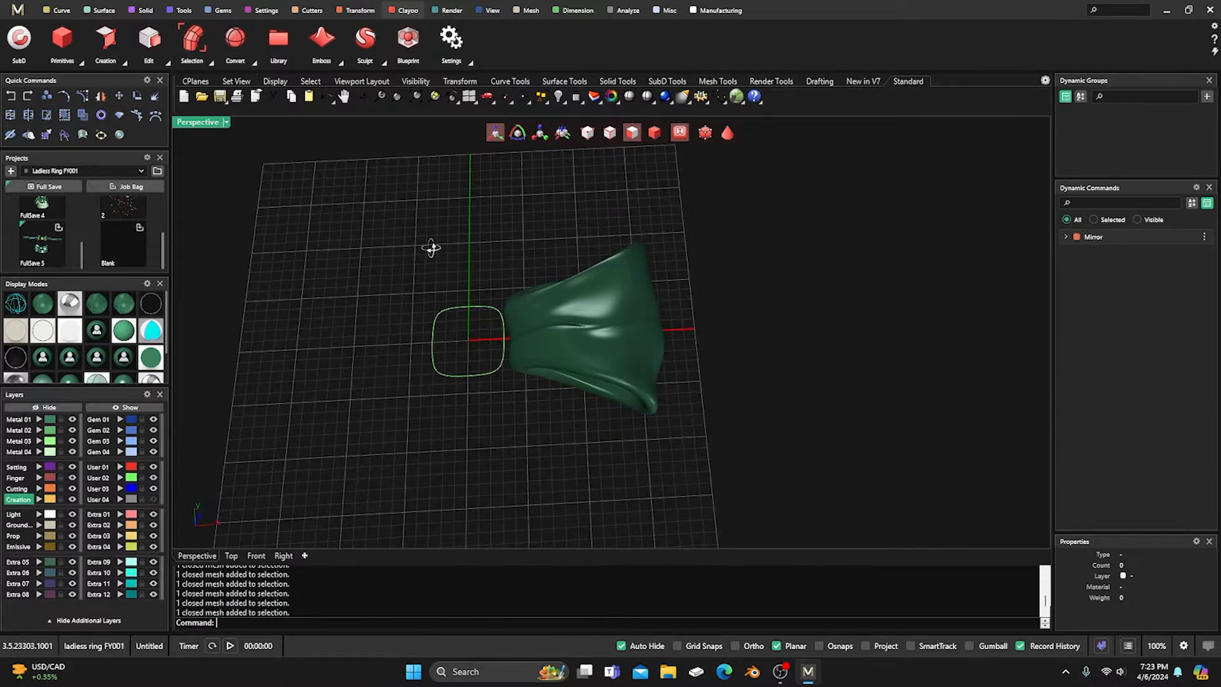
Leave Clayoo editing and mirror the sculpted band with Y Mirror on to form the opposite half of the bow.
left_click(20, 44)
left_click(598, 323)
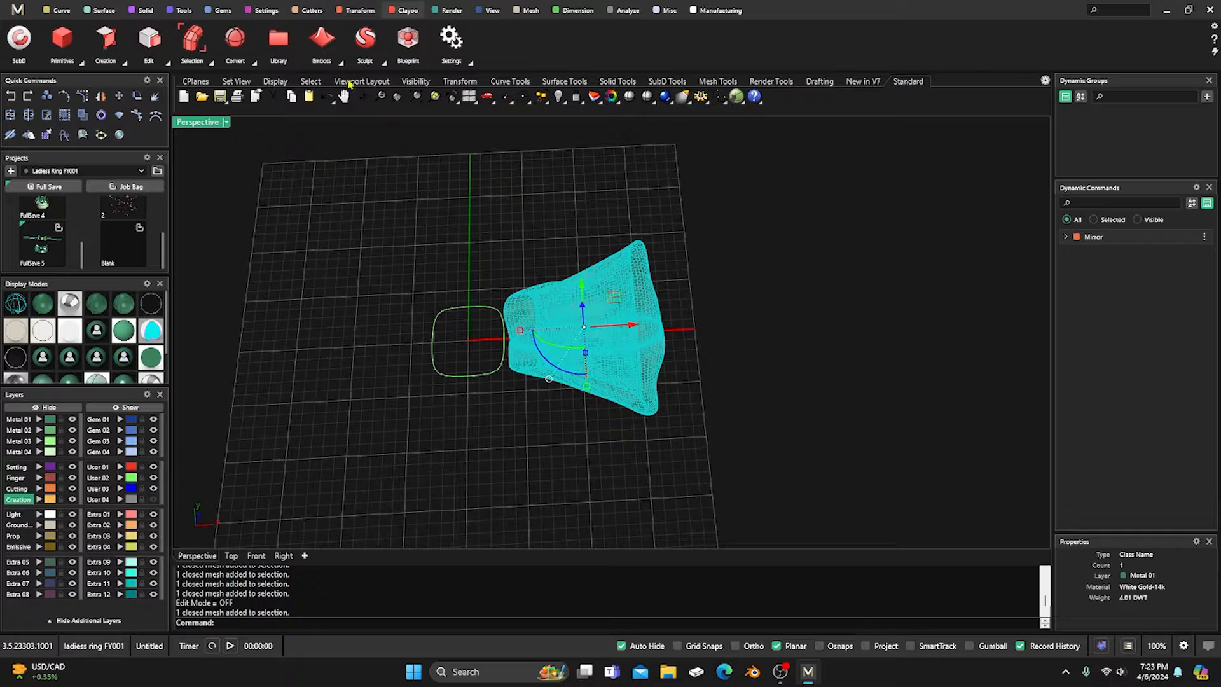
left_click(359, 11)
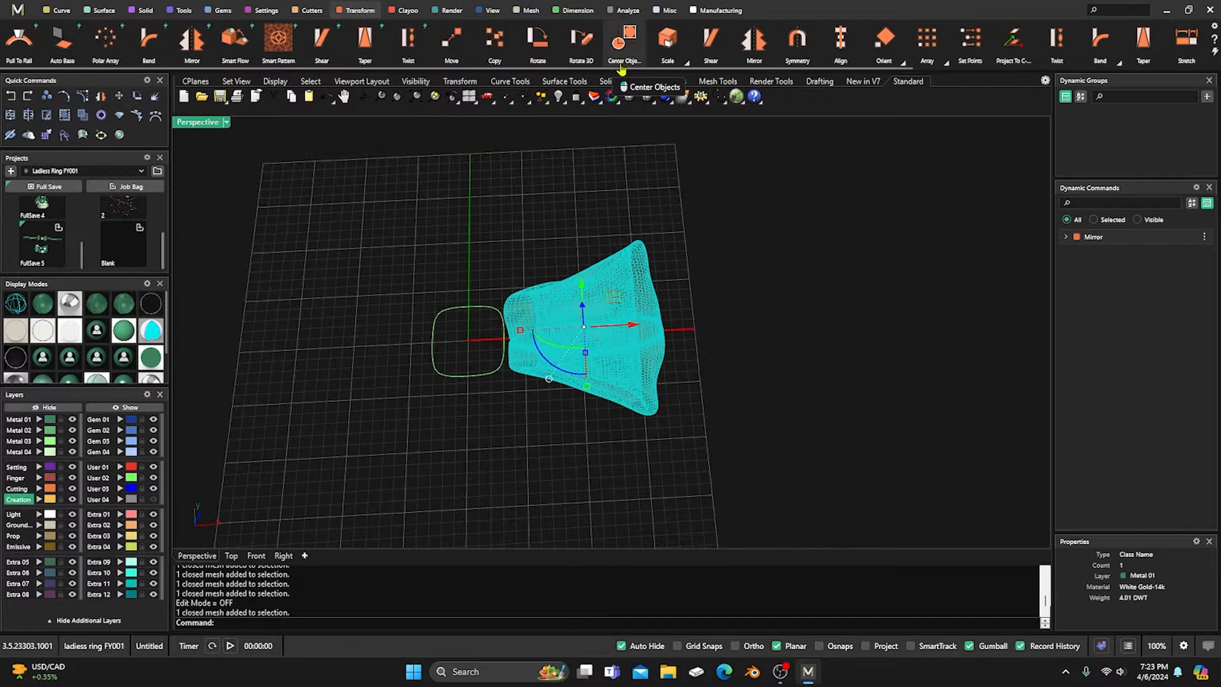
left_click(624, 40)
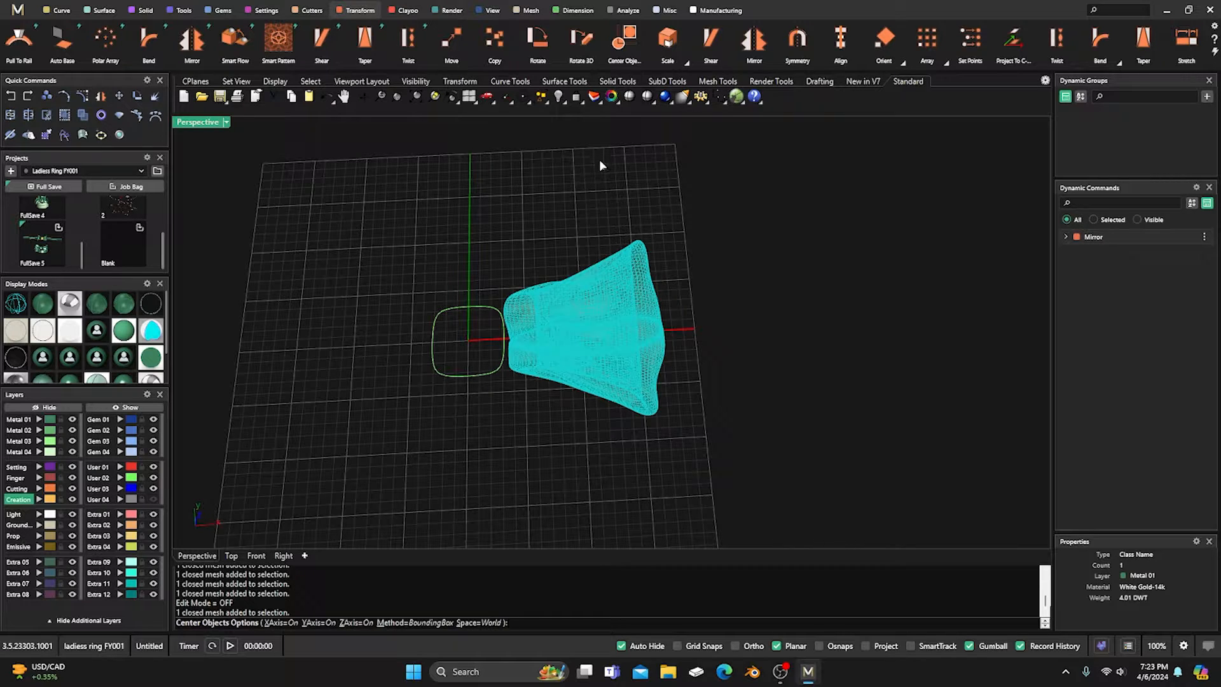
key("Return")
left_click(199, 53)
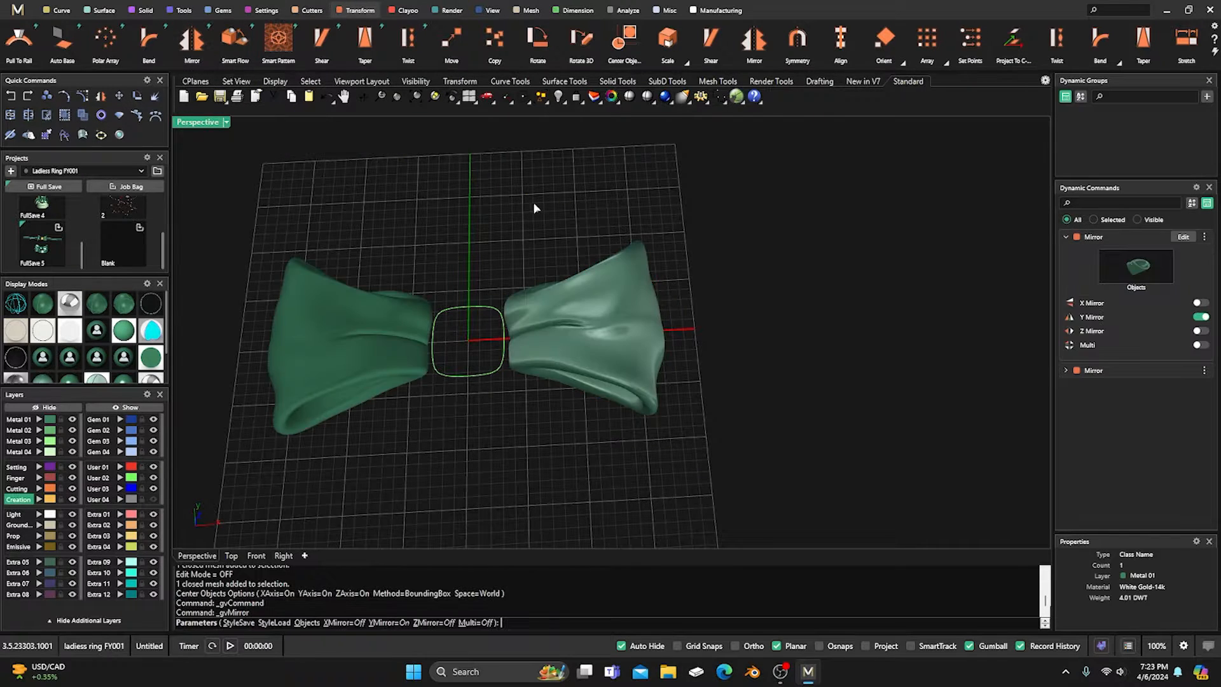
Extrude the rounded-square curve between the two bow halves downward into a short side wall.
mouse_move(548, 223)
right_mouse_down()
mouse_move(559, 360)
mouse_move(556, 302)
right_mouse_up()
scroll(704, 329, "down", 4)
scroll(503, 413, "up", 5)
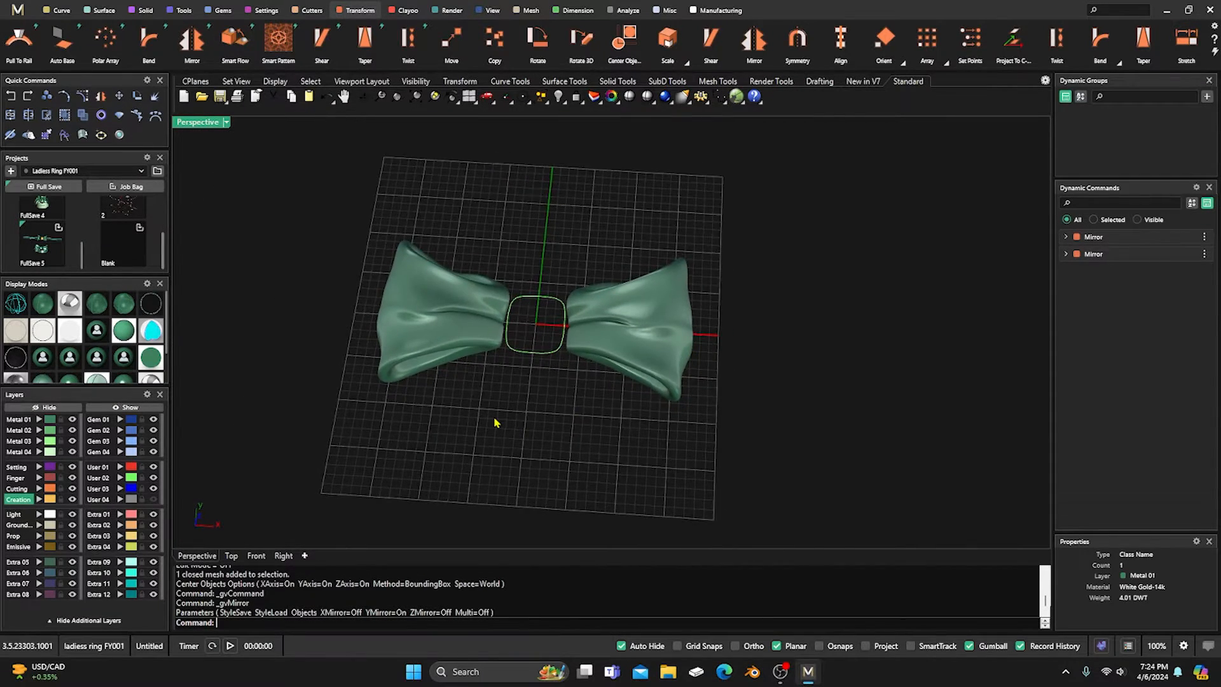
left_click(564, 296)
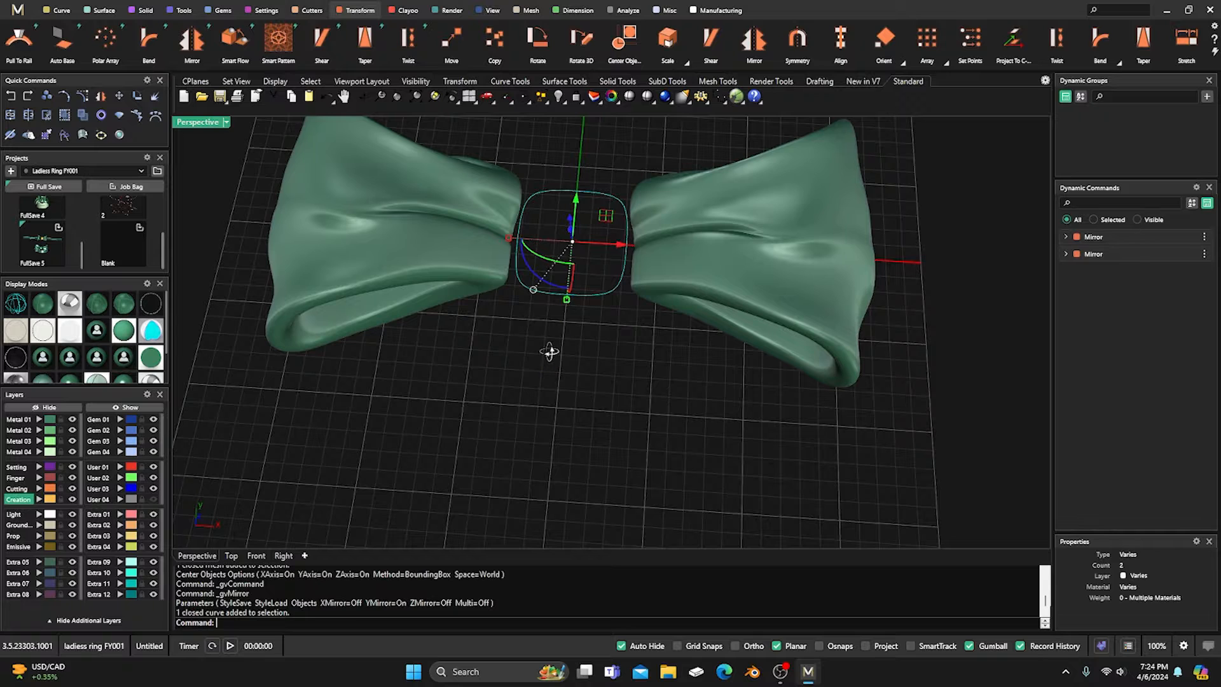
right_click_drag(548, 348, 542, 296)
left_click_drag(585, 227, 587, 248)
left_click(580, 188)
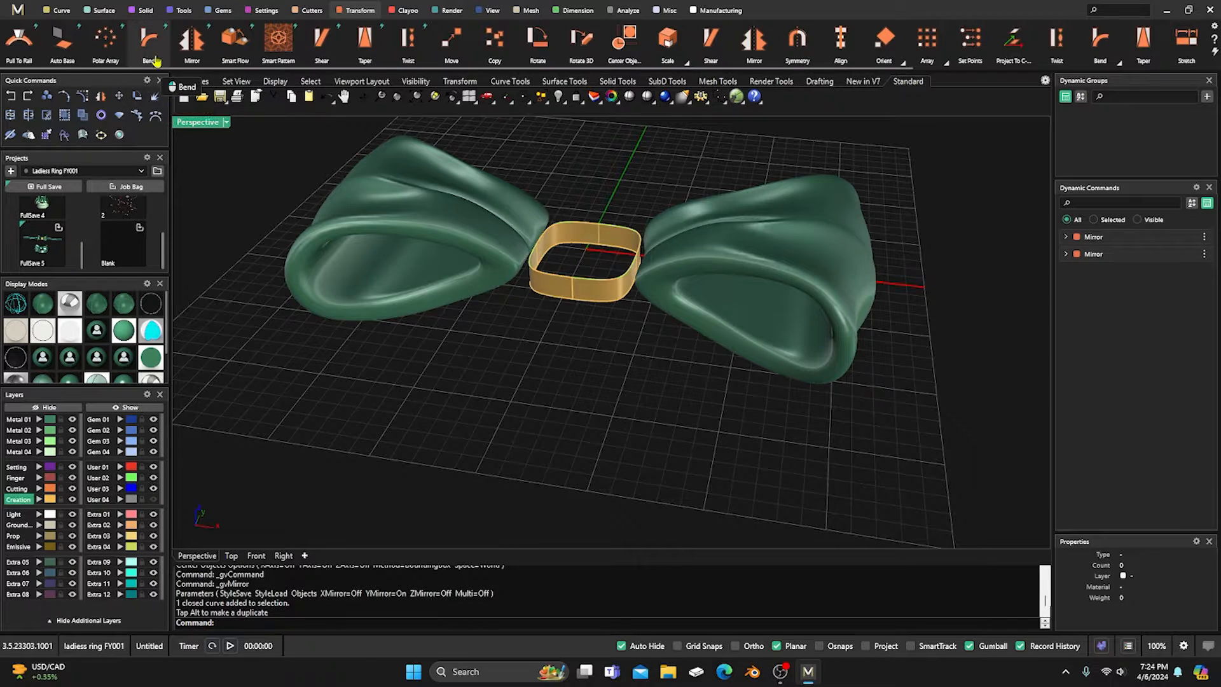
Patch the side wall's upper edge into a dome with spacing 70, 10 U and V spans, stiffness 2, tangency and automatic trim.
left_click(103, 12)
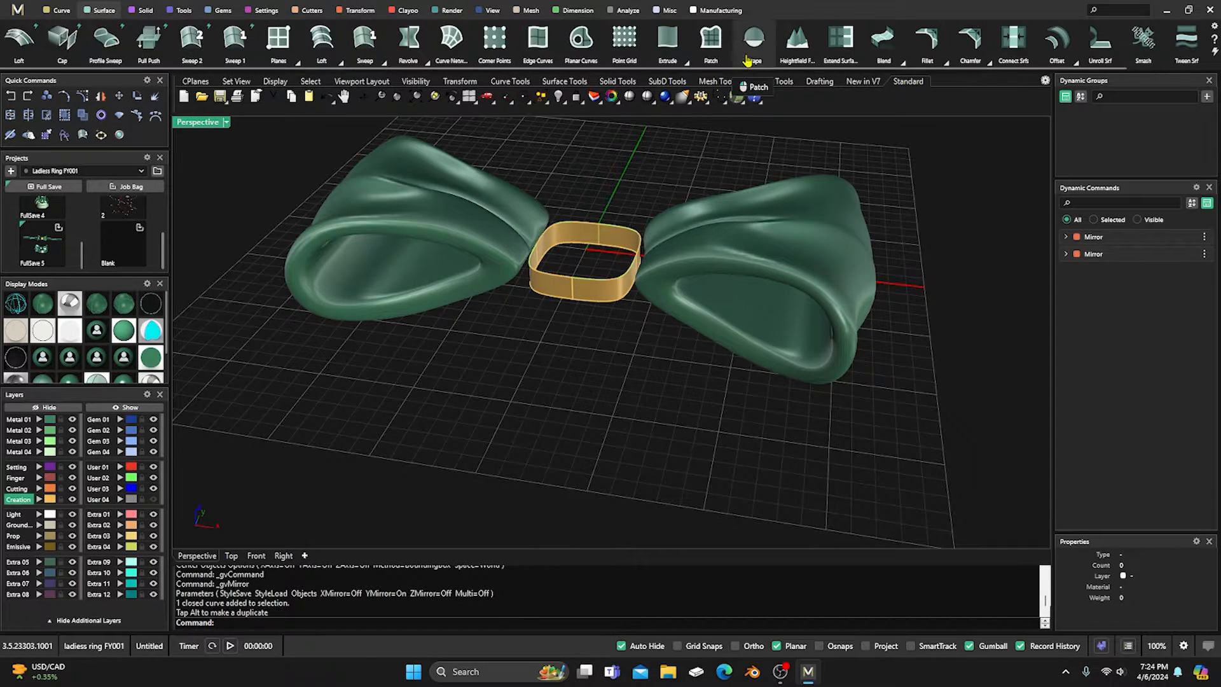
left_click(713, 40)
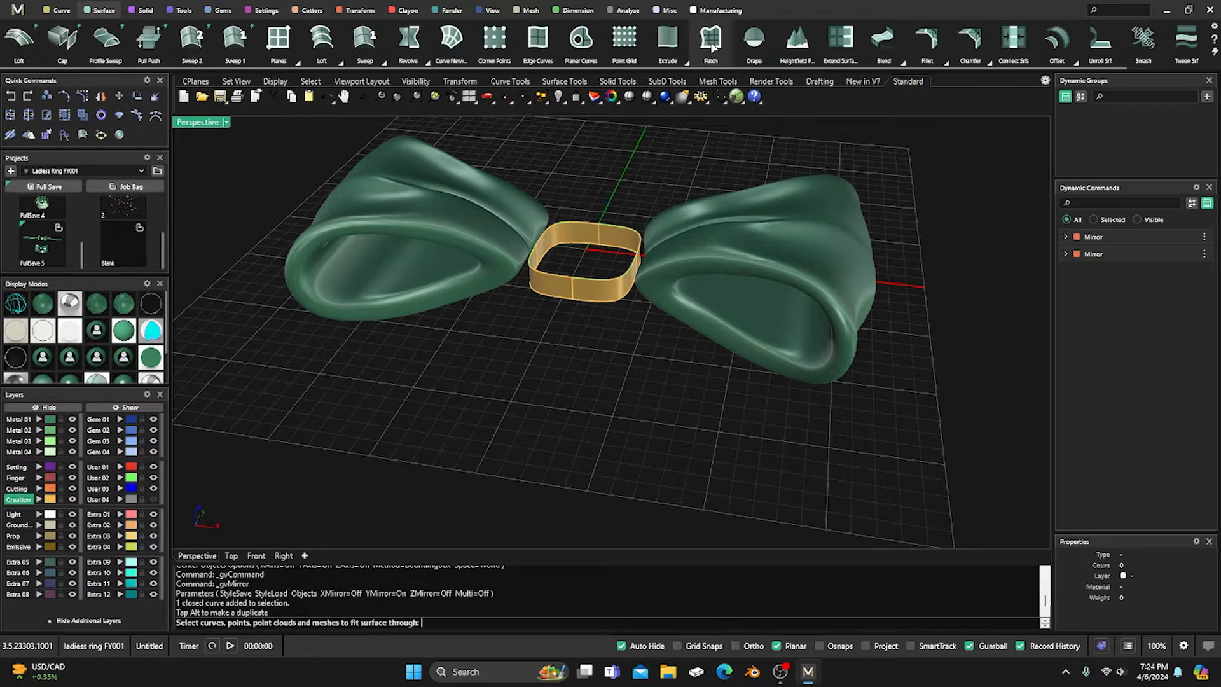
left_click(615, 230)
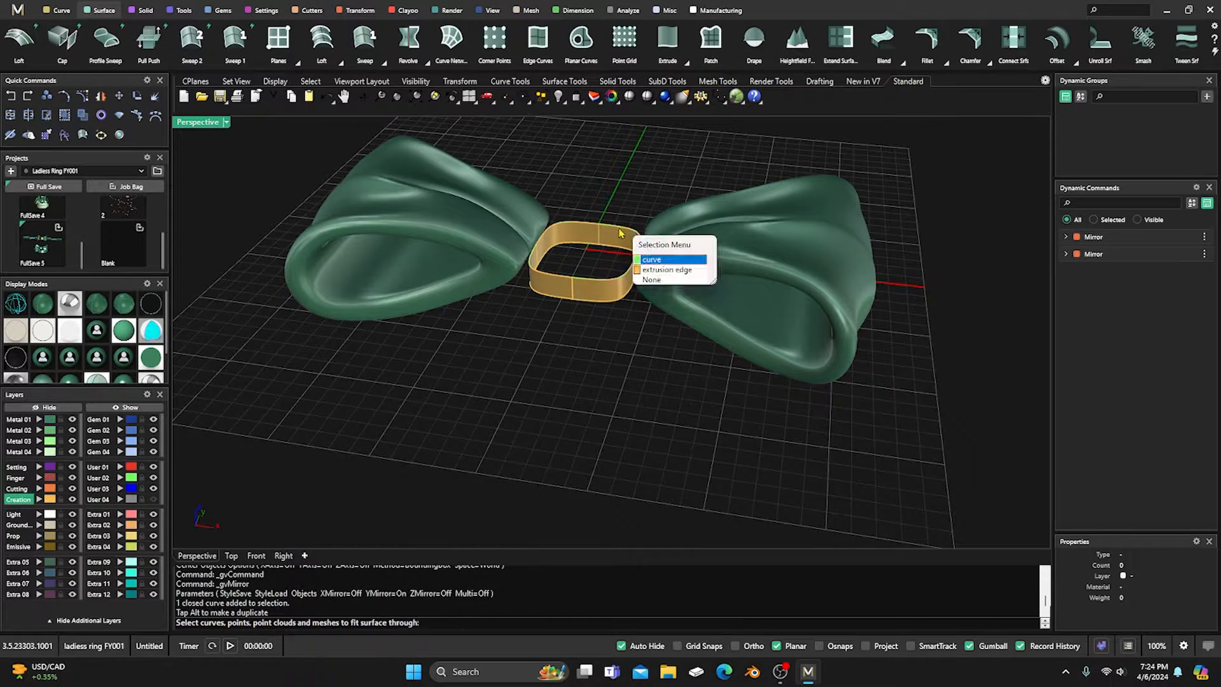
left_click(667, 270)
key("Return")
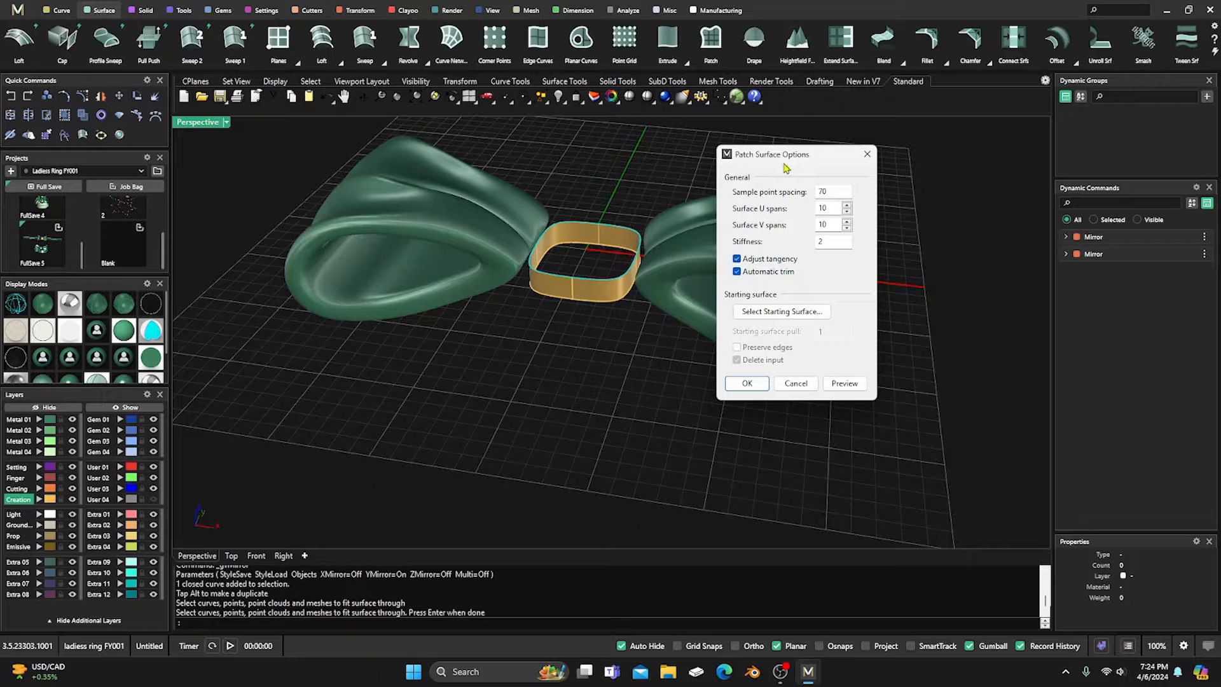
left_click_drag(784, 164, 827, 160)
left_click(884, 382)
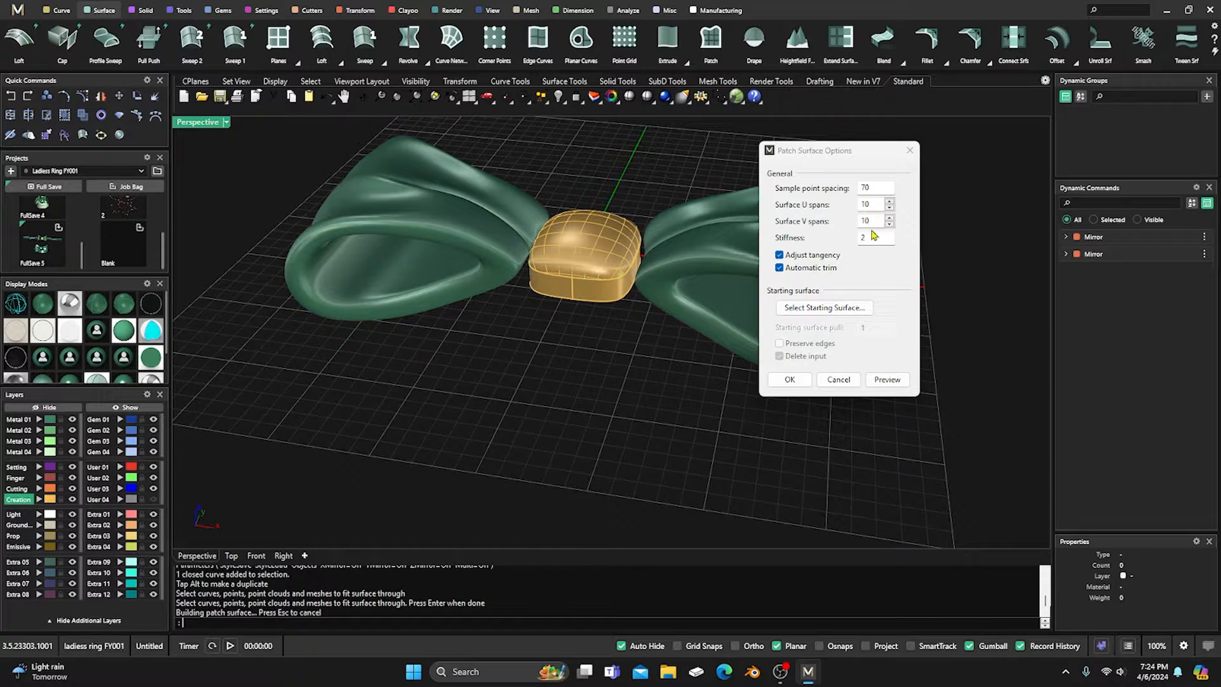
left_click(790, 379)
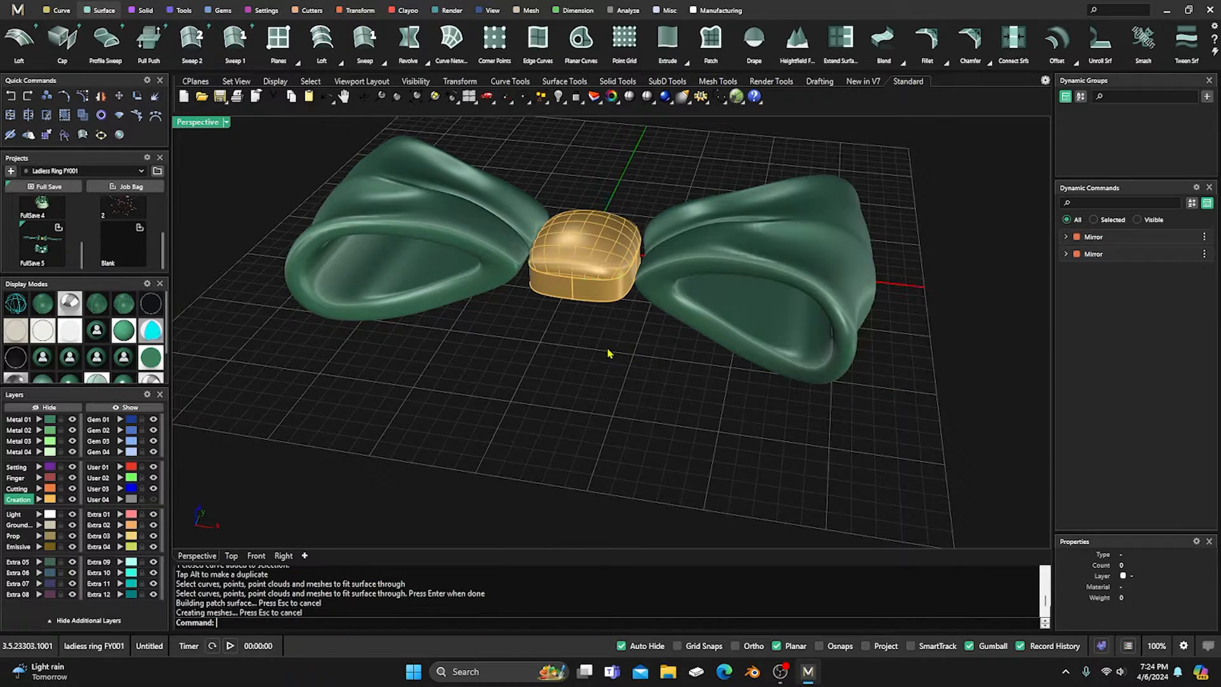
Try to join the patched dome to the side wall of the bow's centre piece.
left_click_drag(587, 273, 586, 273)
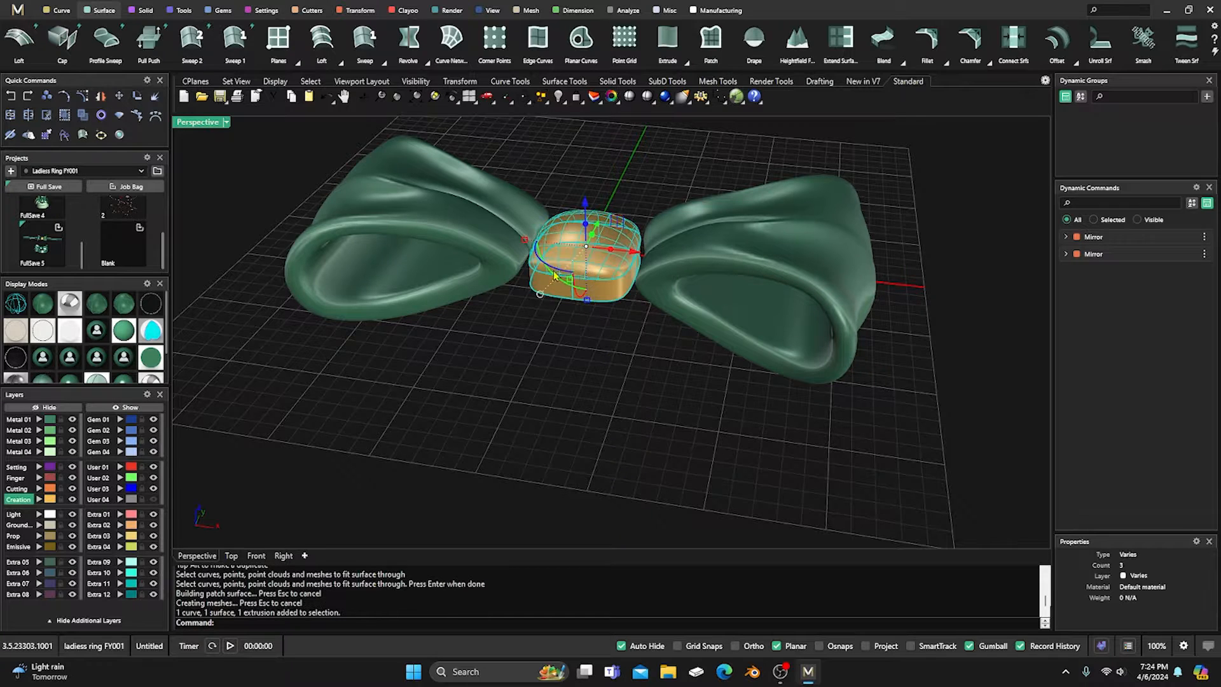
left_click(8, 119)
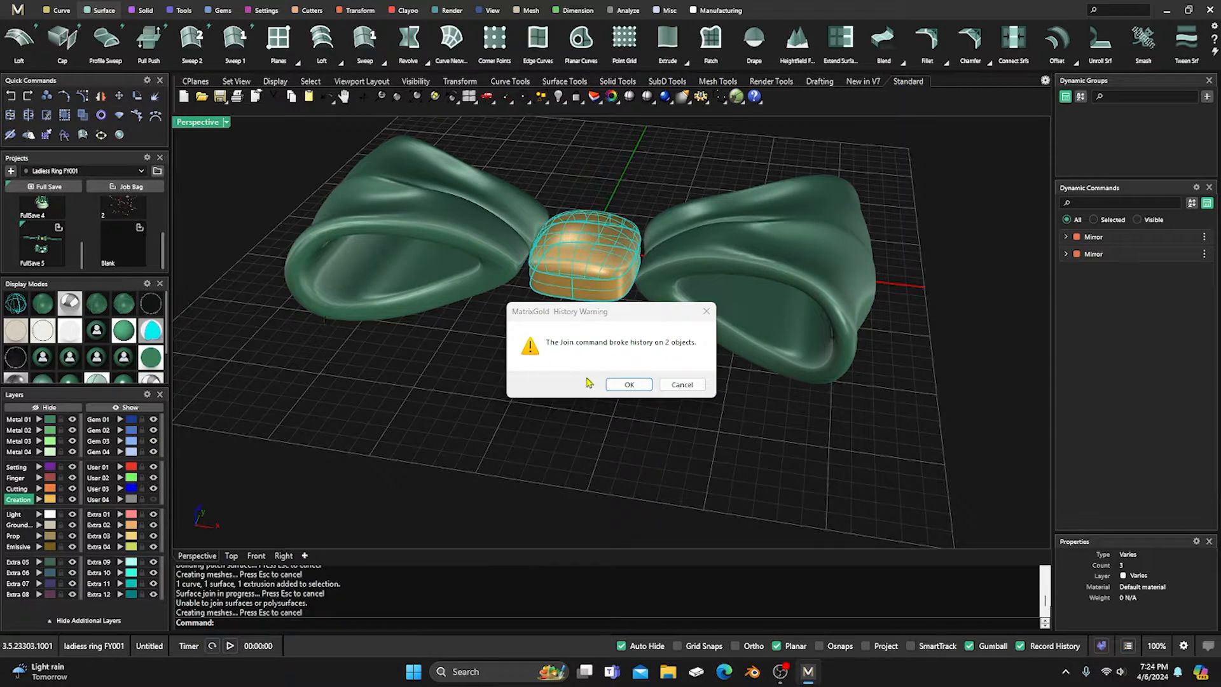
left_click(628, 384)
left_click(589, 386)
Examine the centre piece from below, selecting its dome and side wall individually to check where the surfaces meet.
left_click(542, 291)
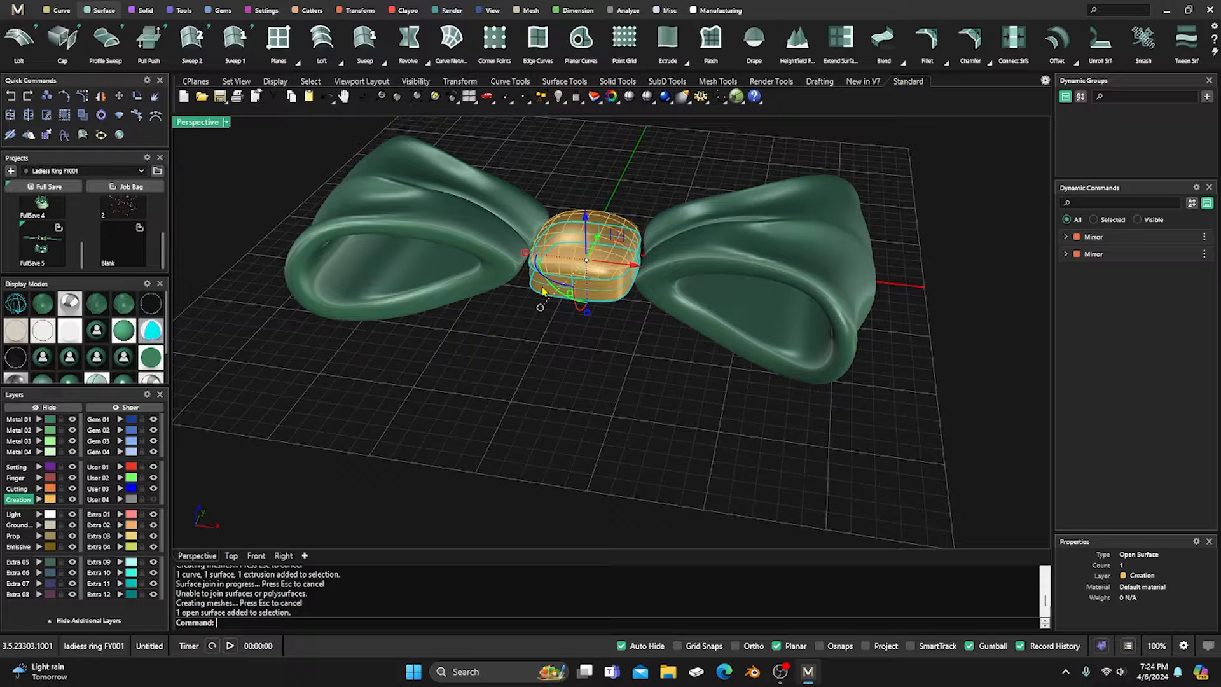
left_click(533, 358)
right_click_drag(548, 370, 577, 283)
left_click(568, 310)
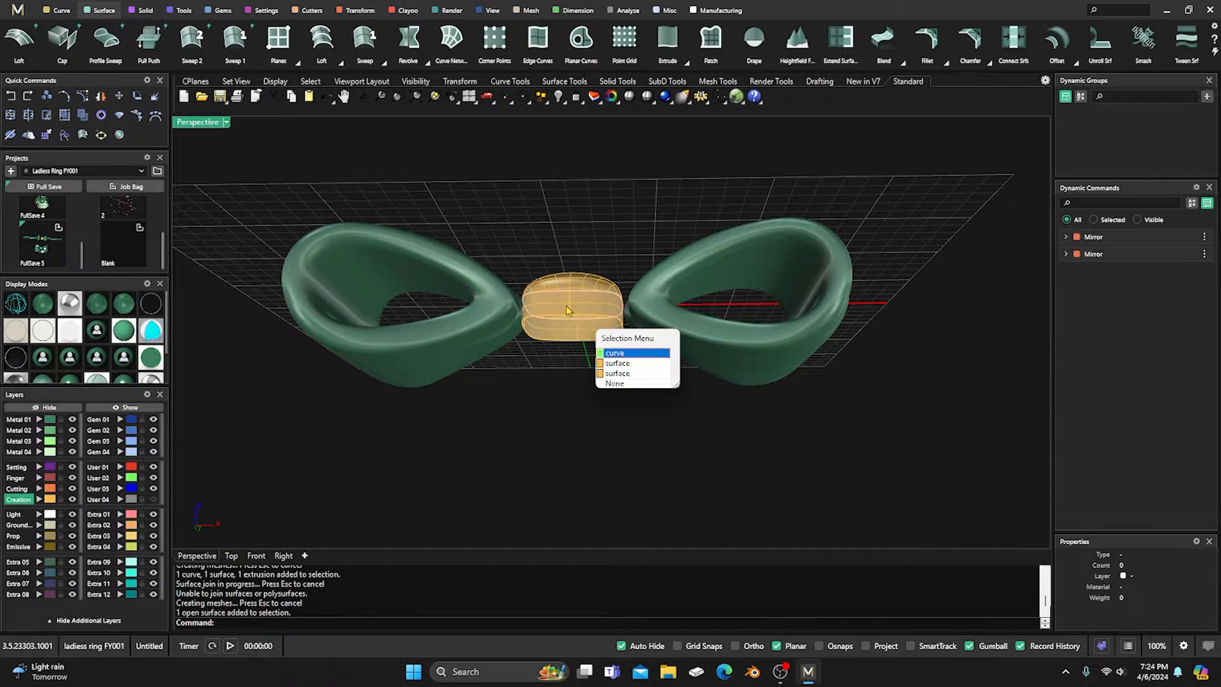
left_click(617, 373)
left_click(565, 287)
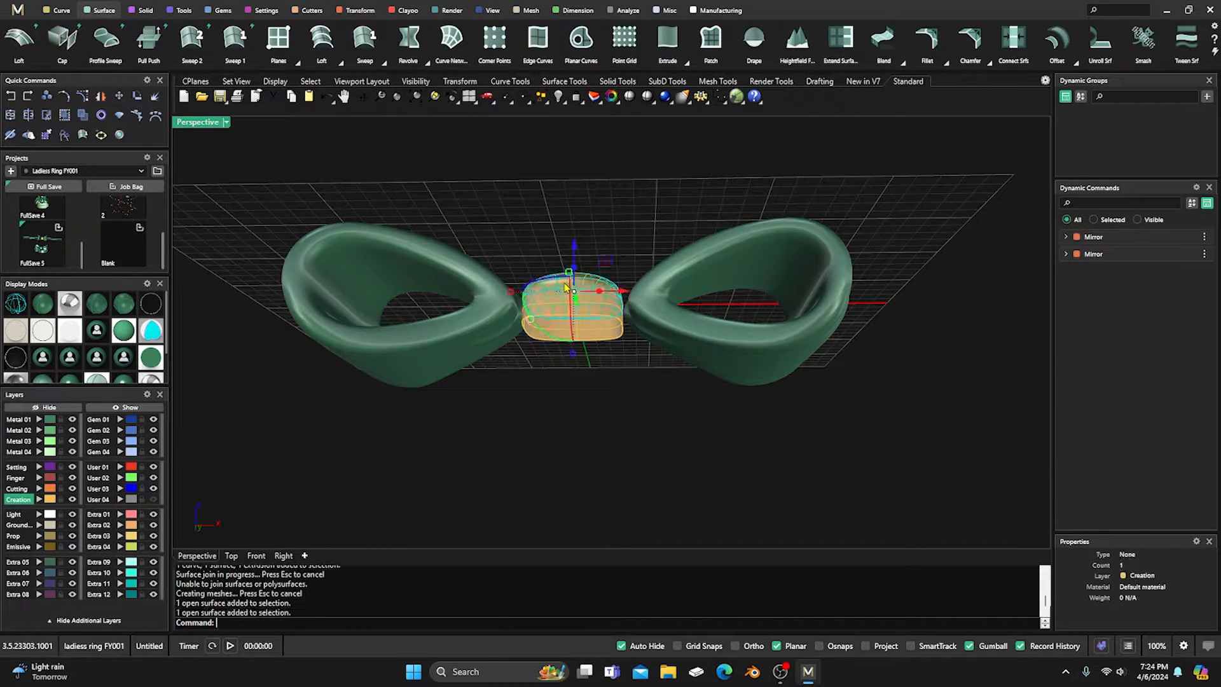
scroll(555, 354, "up", 1)
left_click(592, 372)
scroll(595, 366, "up", 3)
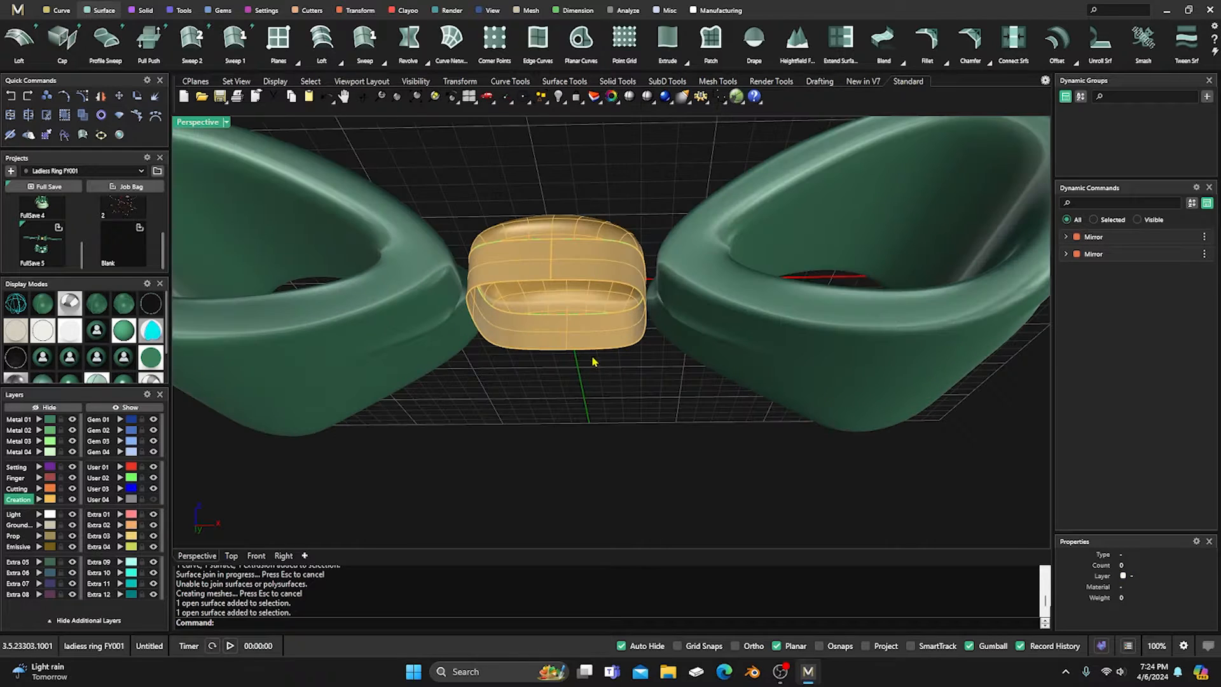
left_click(598, 341)
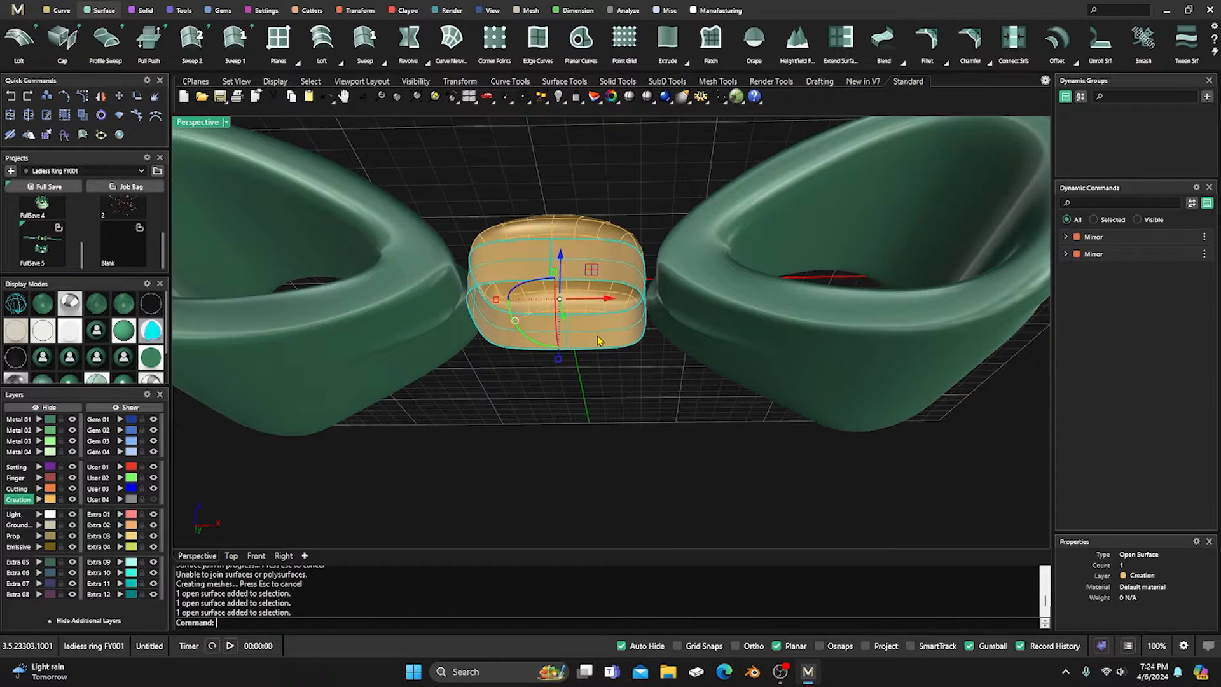
left_click(570, 226)
left_click(588, 183)
left_click(575, 257)
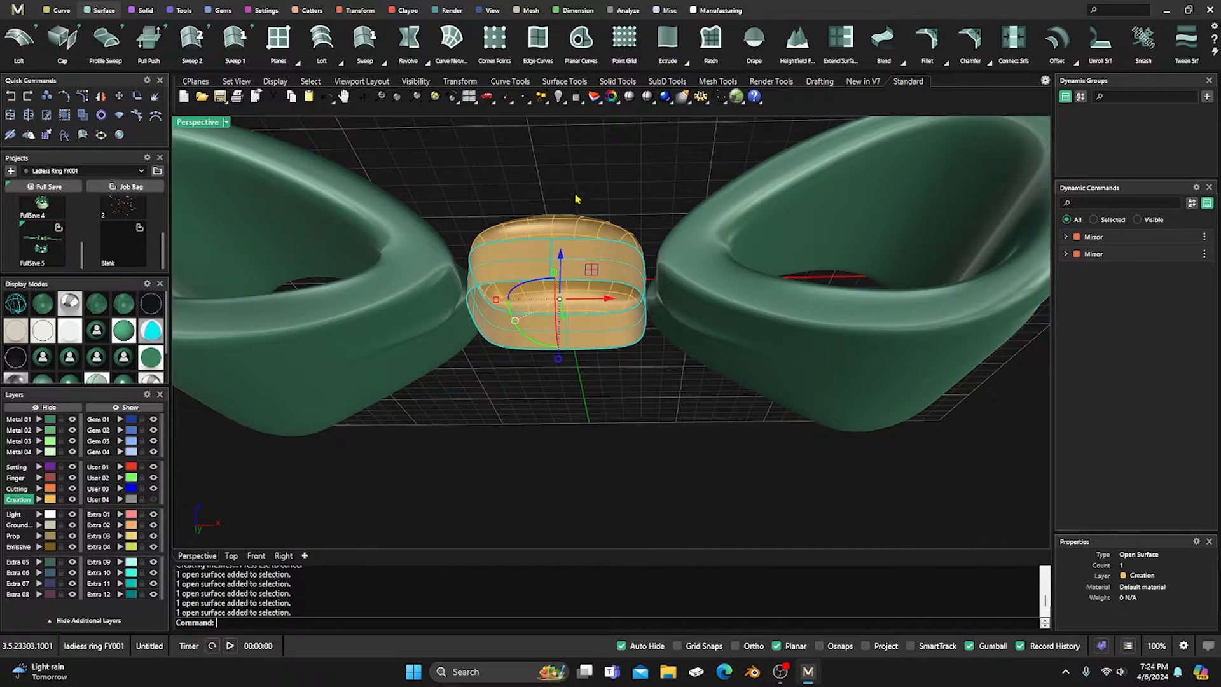
left_click(578, 194)
Delete the centre piece's side wall and closed curve, and assign the remaining dome to the Metal 02 layer.
left_click(544, 270)
key("Delete")
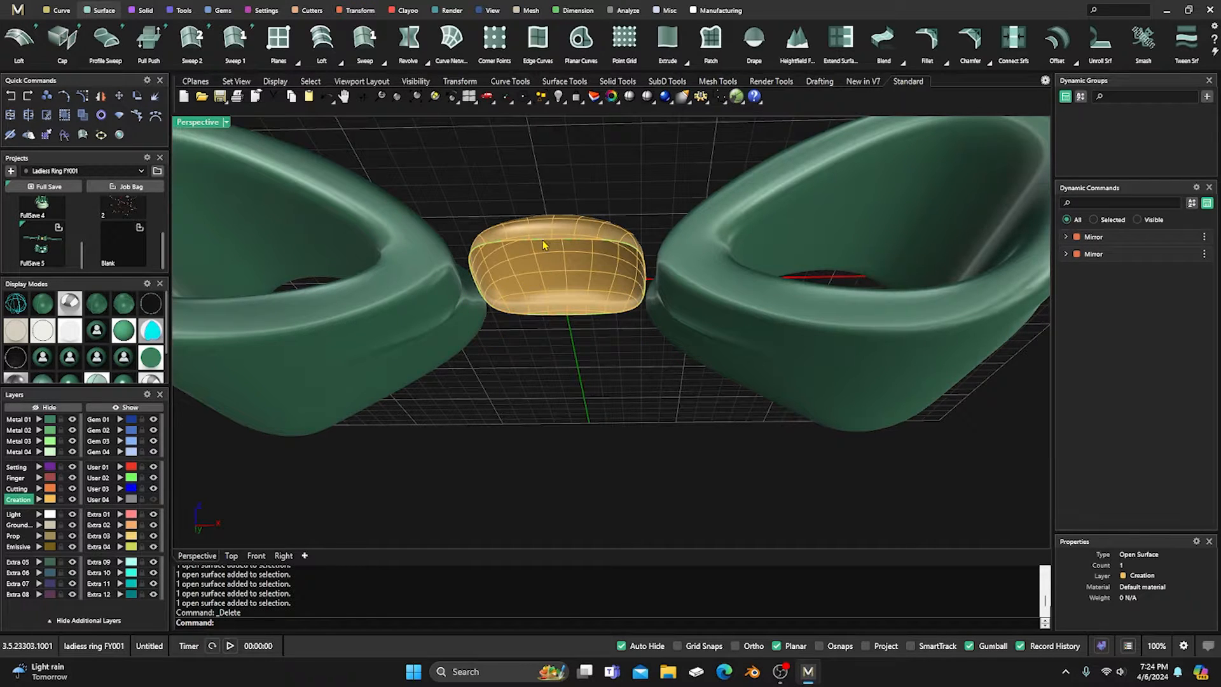
left_click(543, 245)
key("Delete")
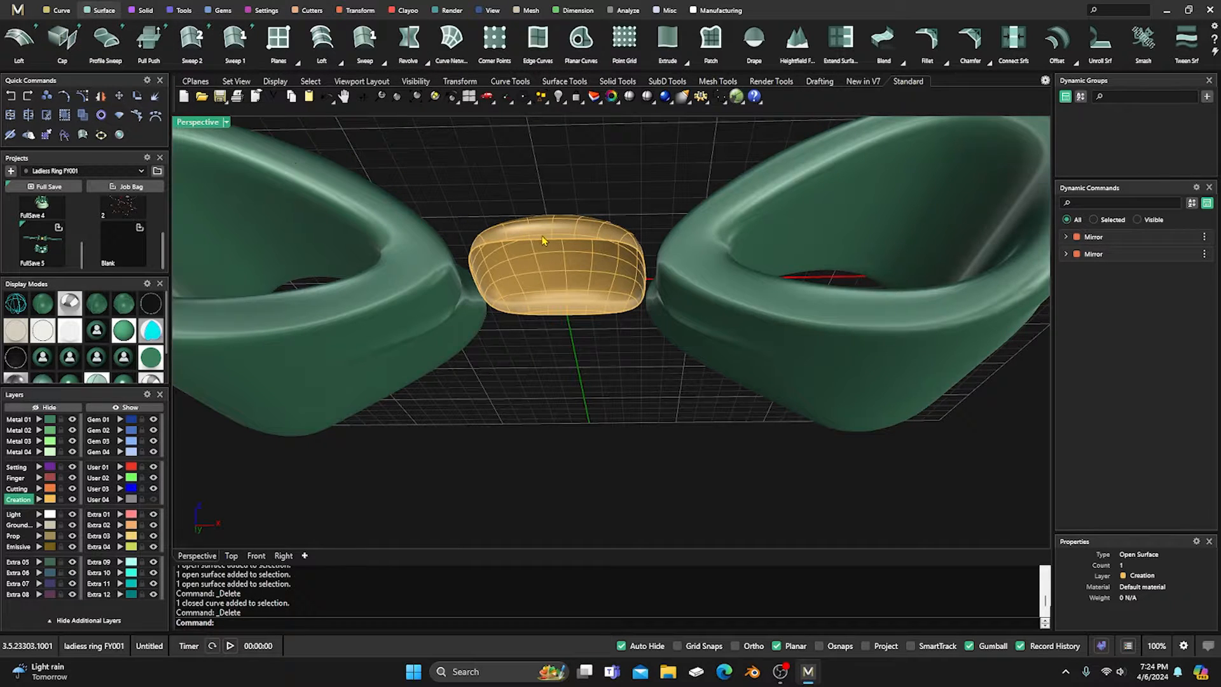
left_click(543, 240)
left_click(40, 431)
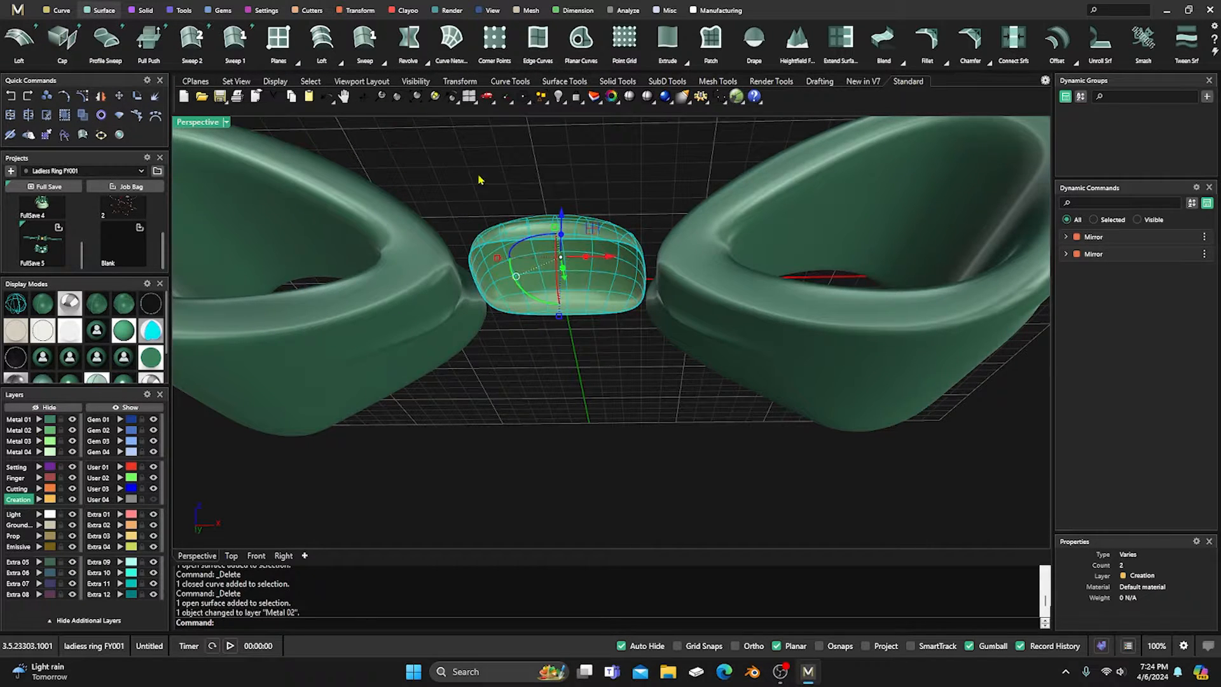
Duplicate the dome's lower edge as a closed curve on the current layer.
left_click(62, 11)
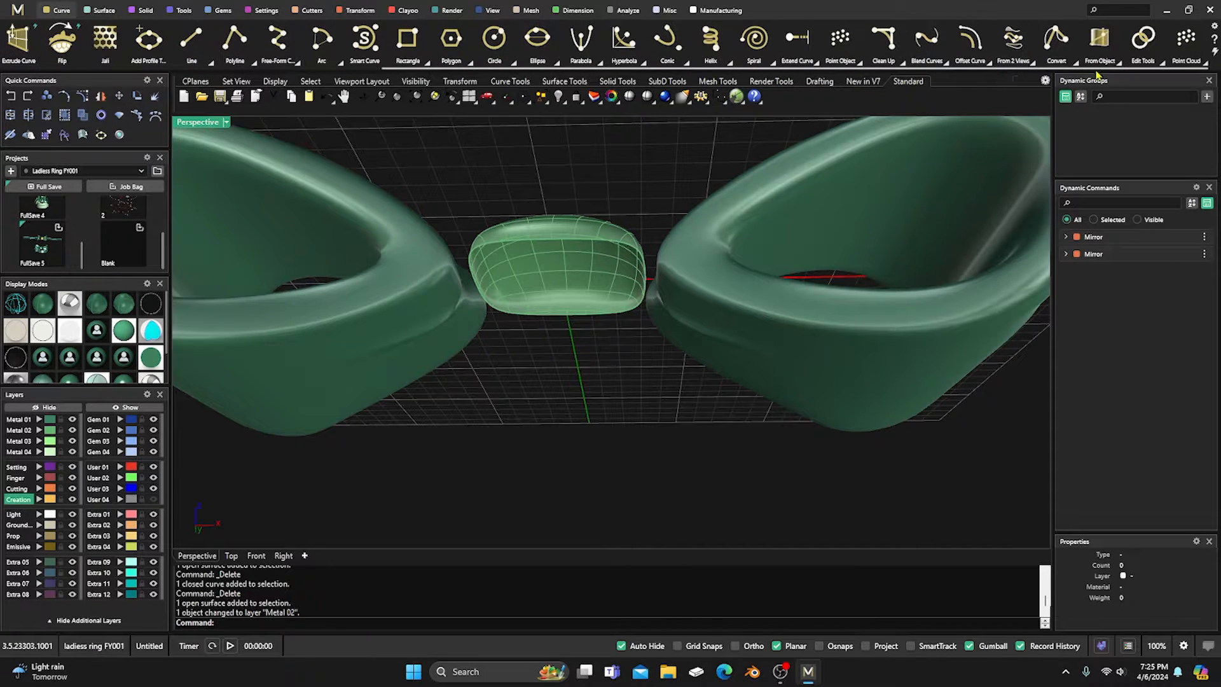
left_click(1116, 61)
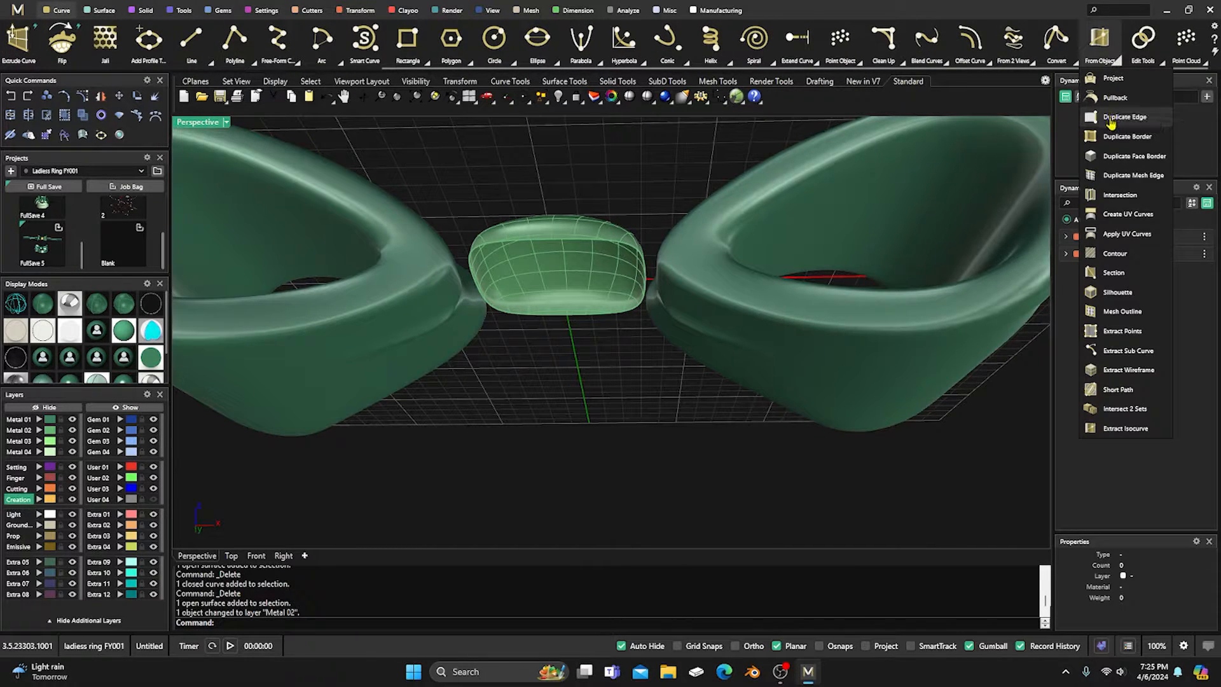
left_click(586, 245)
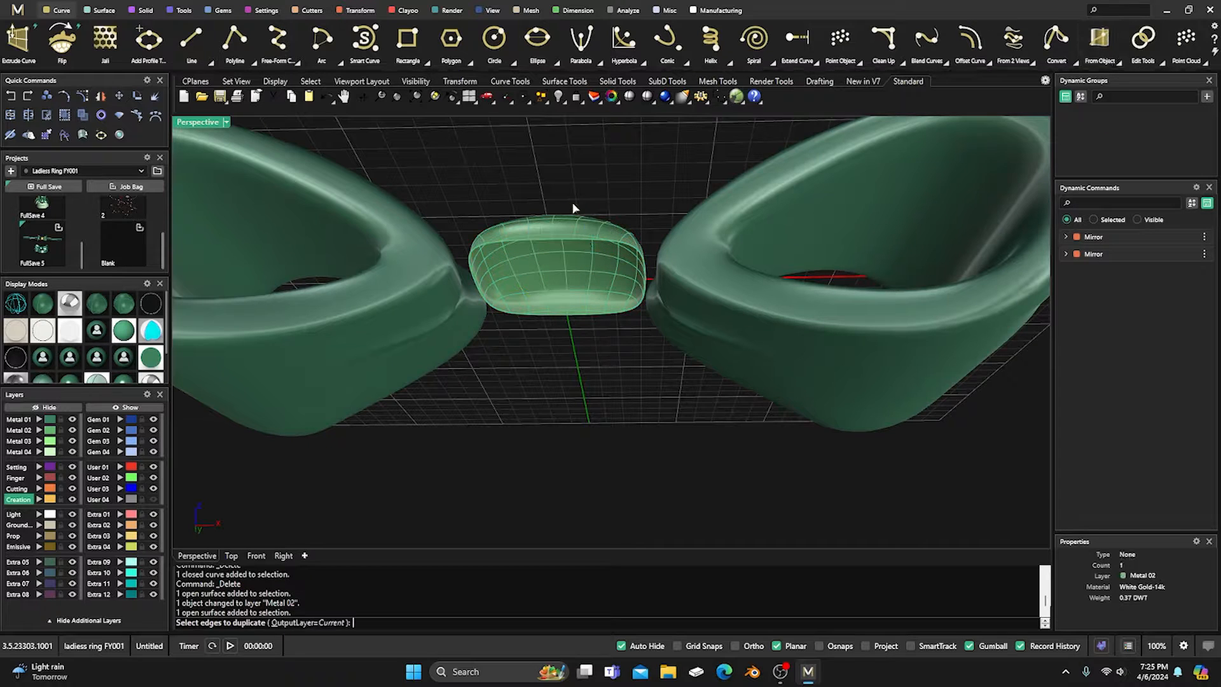
left_click(550, 251)
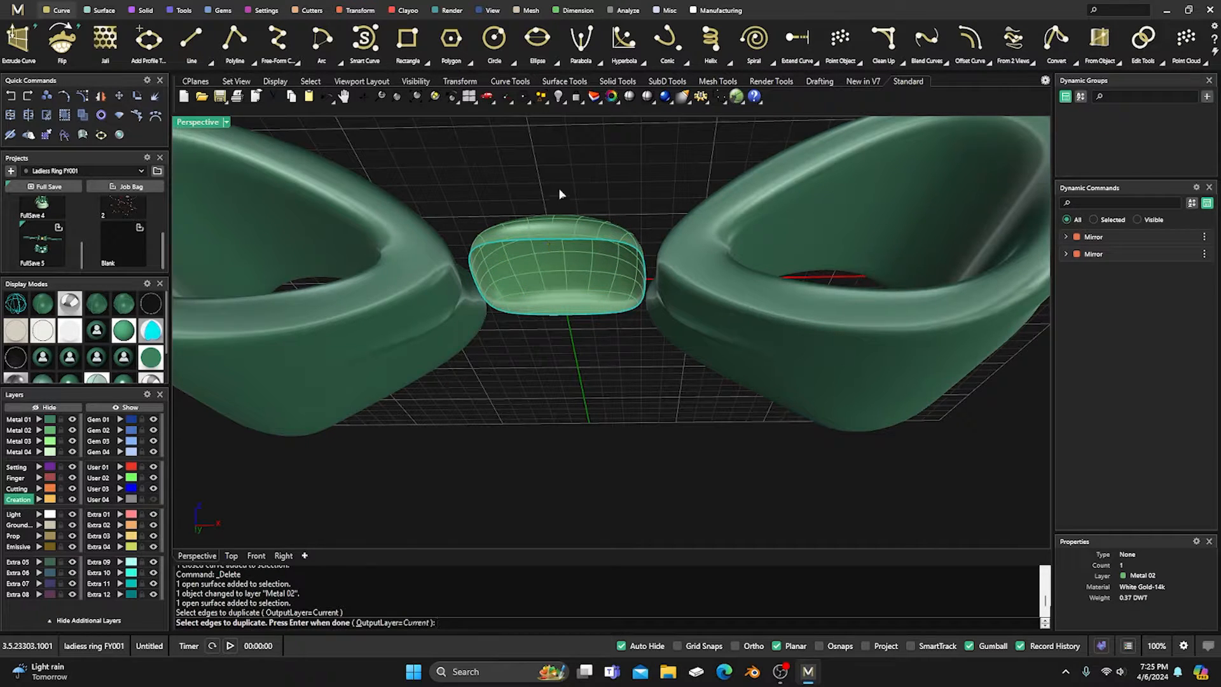
key("Return")
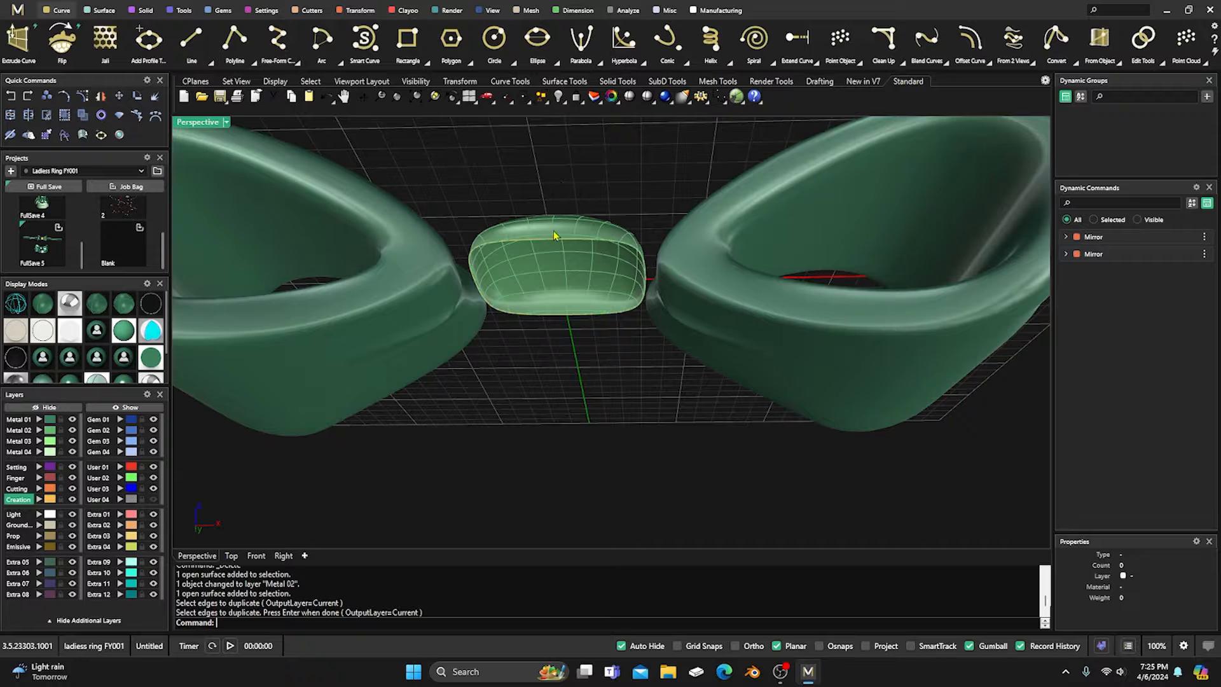
Extrude the duplicated edge curve straight down to form a new side wall beneath the dome.
left_click(557, 245)
left_click(595, 273)
right_click_drag(595, 273, 561, 216)
left_click_drag(561, 198, 550, 309, "ctrl")
right_click_drag(515, 376, 513, 401)
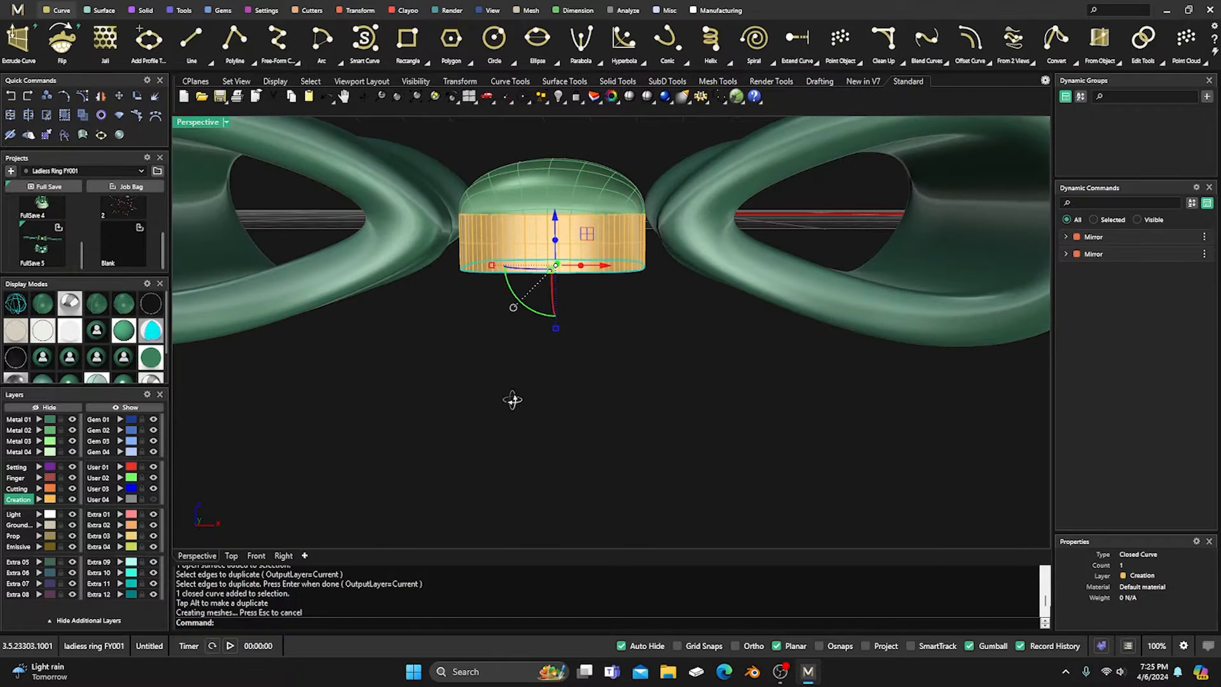
left_click(515, 403)
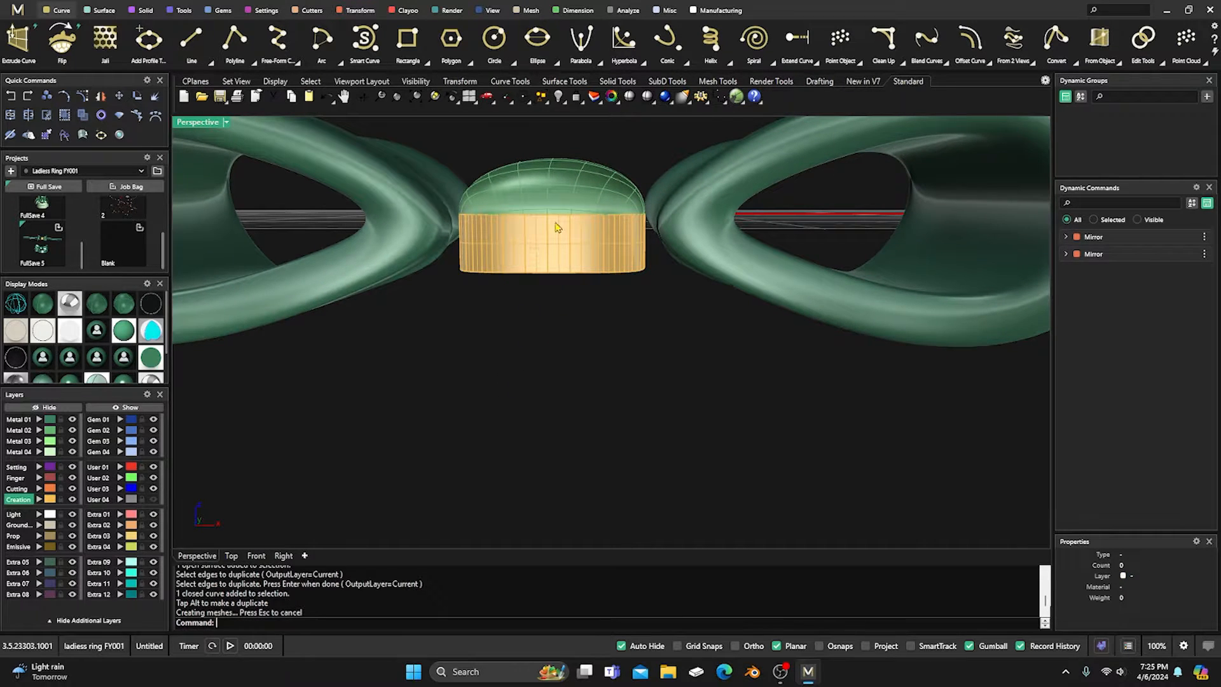
Try to mirror the centre dome downward with only Z Mirror enabled.
left_click(538, 188)
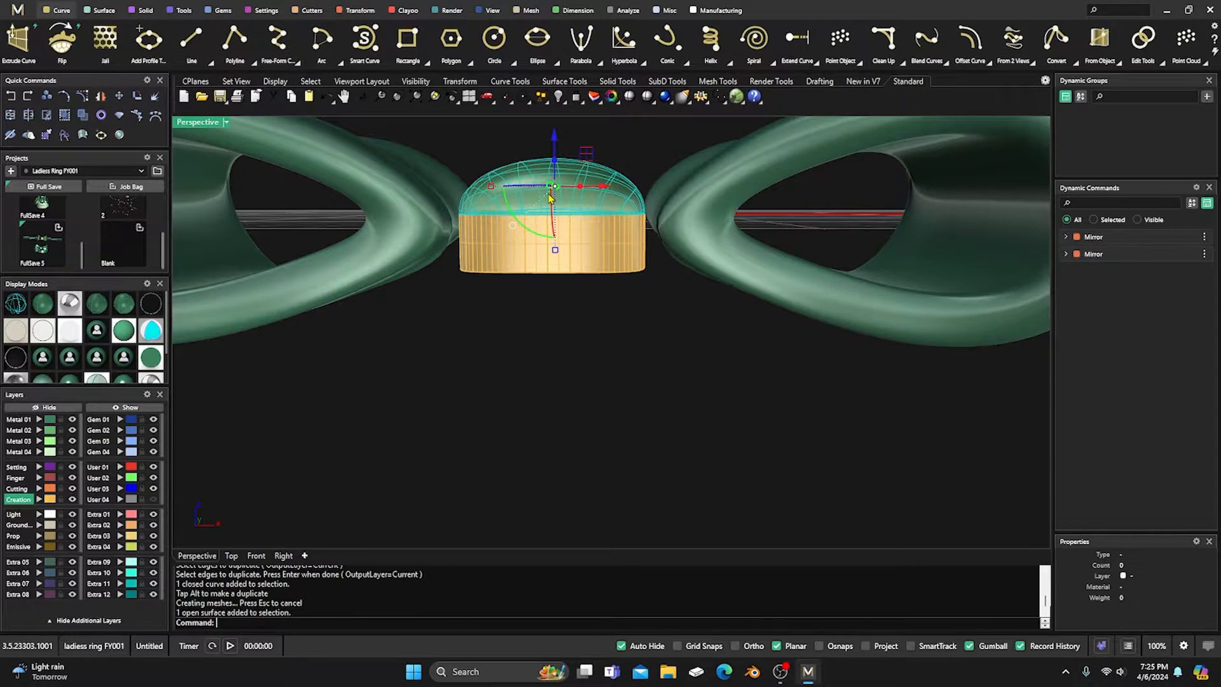
left_click(360, 11)
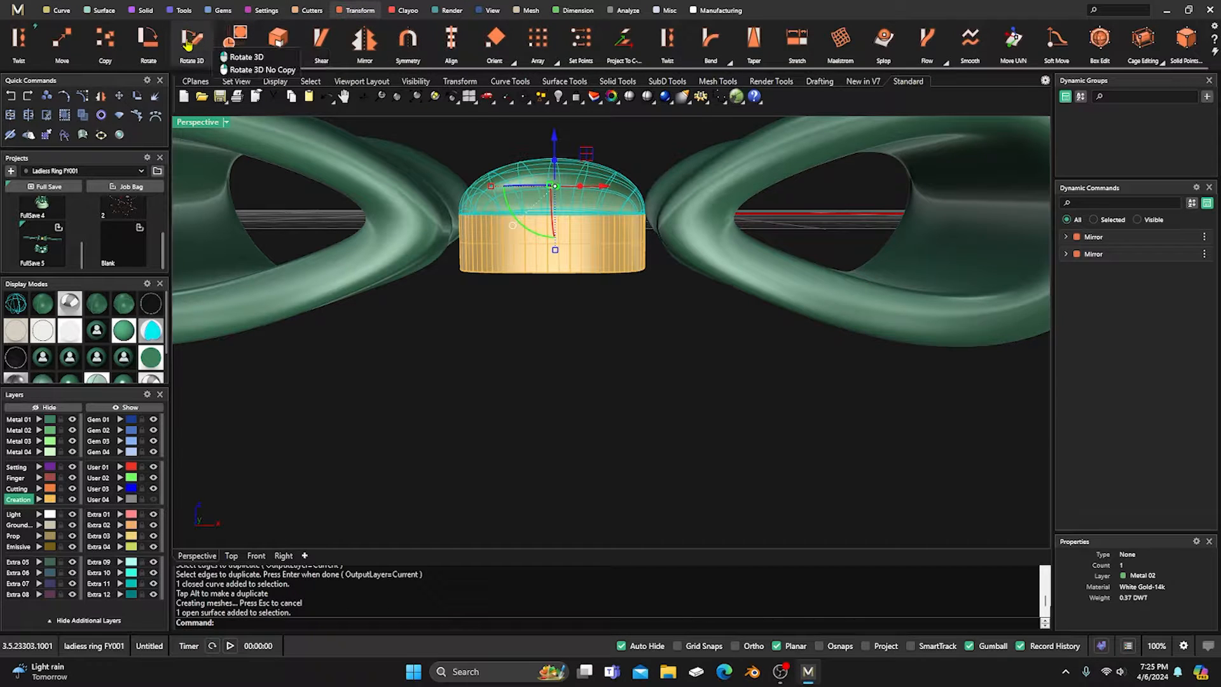
scroll(242, 43, "up", 9)
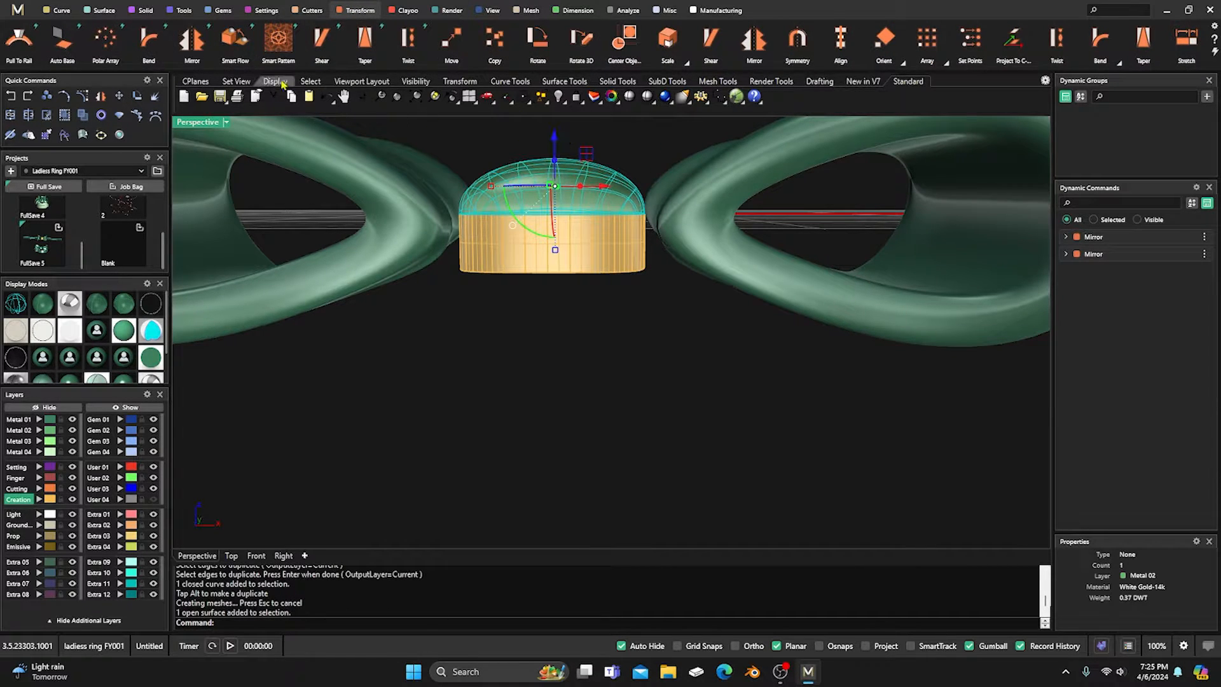
left_click(192, 40)
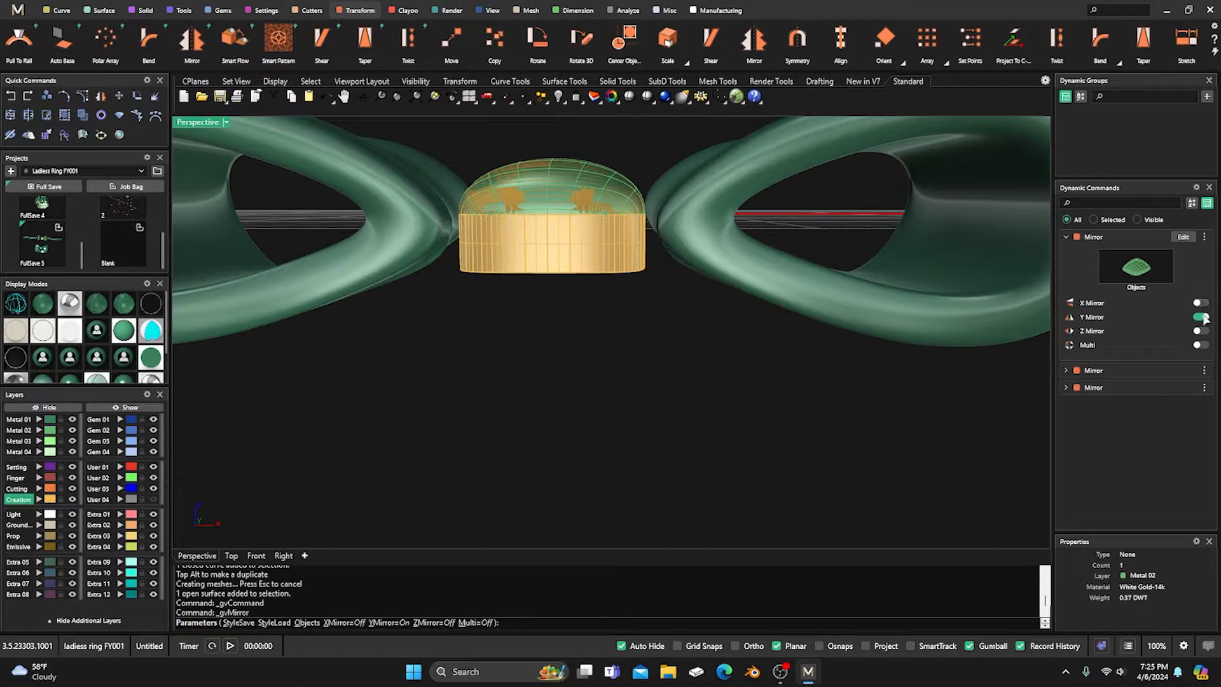
left_click(1201, 316)
left_click(1200, 330)
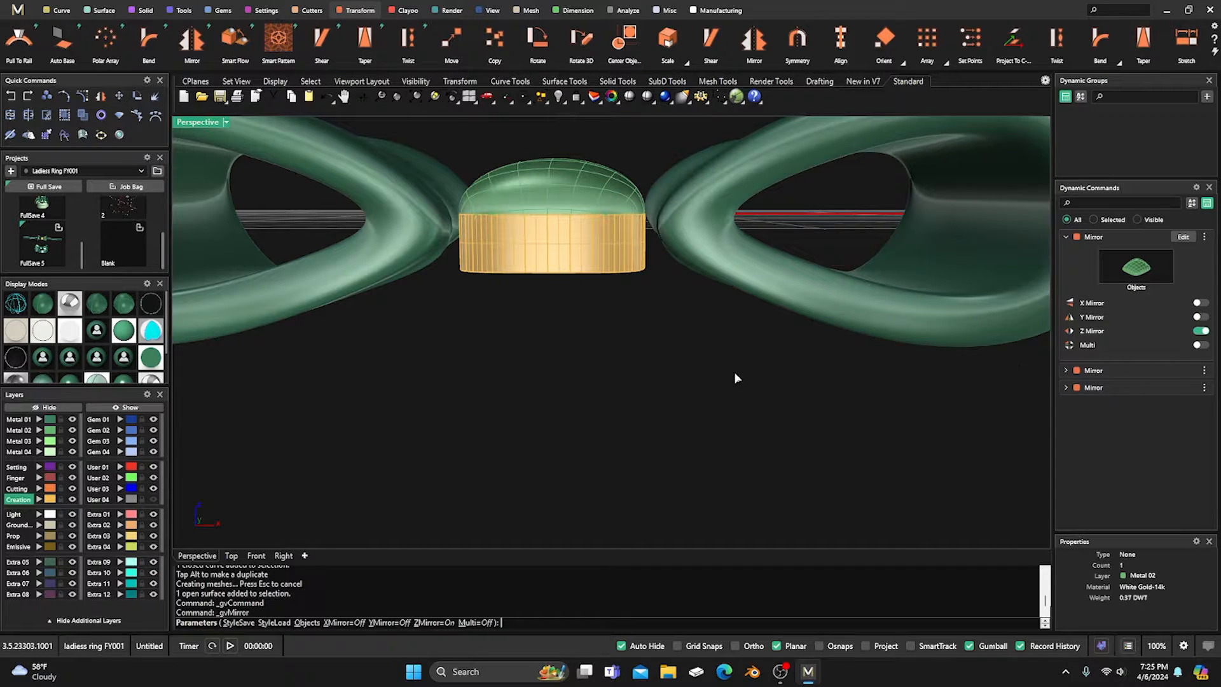
right_click_drag(701, 401, 578, 313)
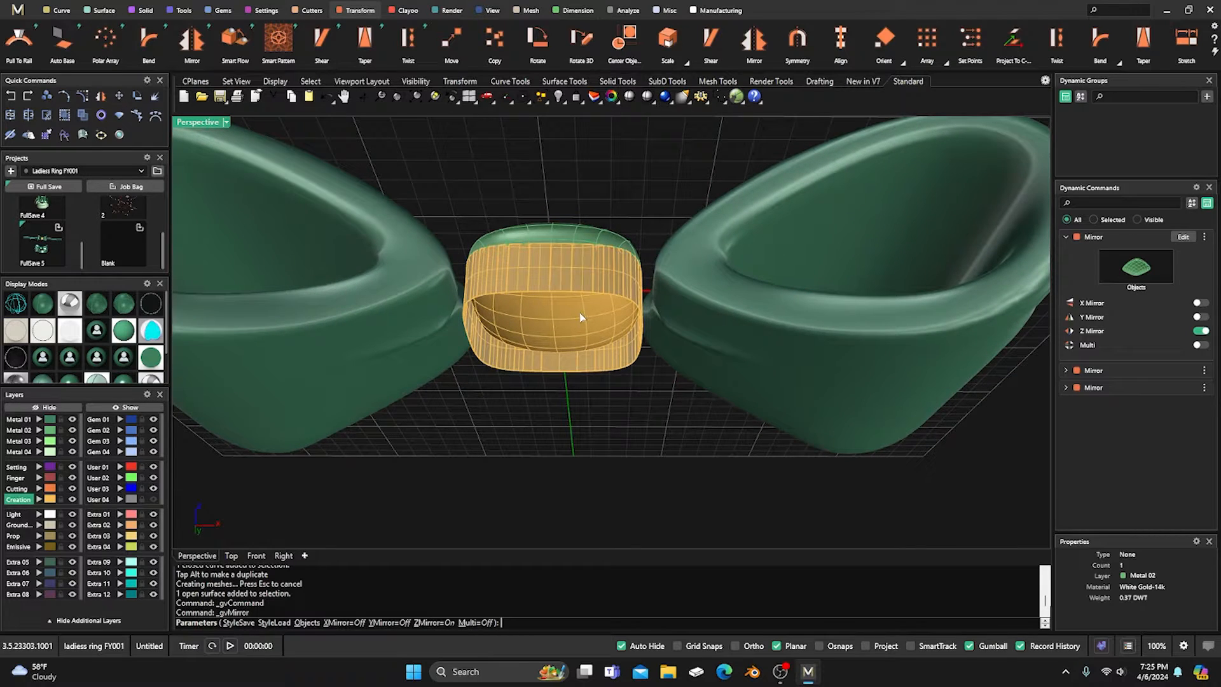
right_click(579, 419)
Hide the side wall to inspect the mirrored dome, delete that mirrored copy and show the wall again.
left_click(582, 288, "shift")
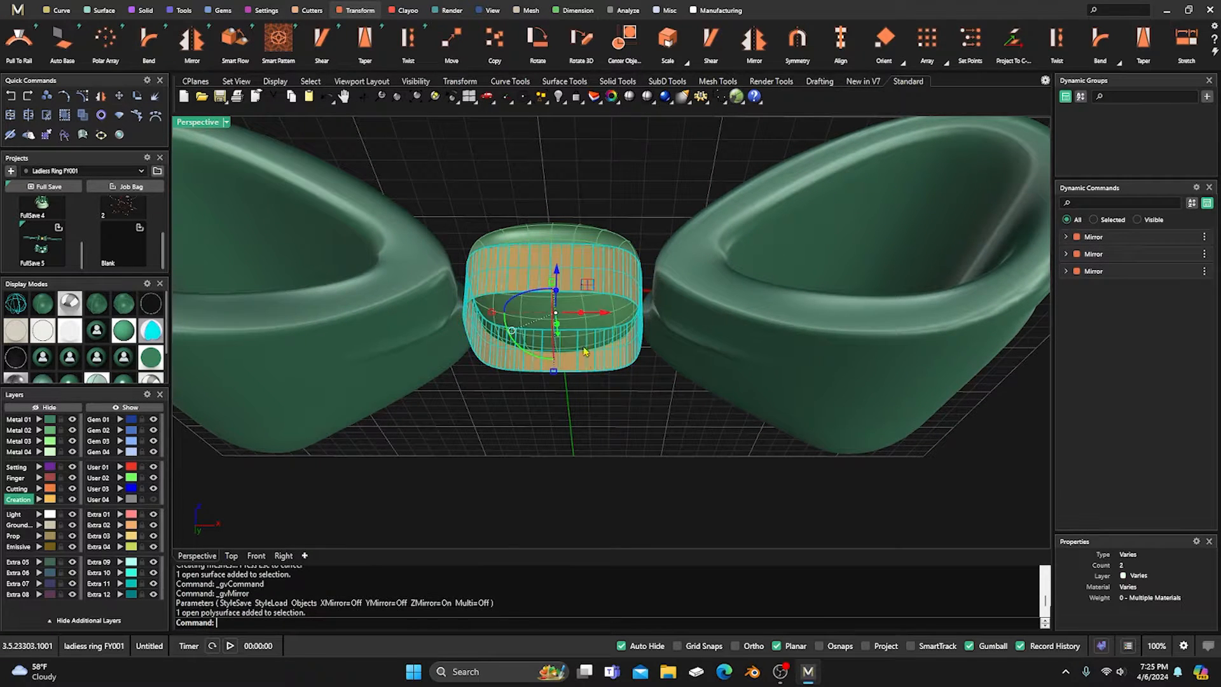
left_click(72, 408)
right_click_drag(552, 446, 582, 506)
right_click_drag(595, 414, 592, 255)
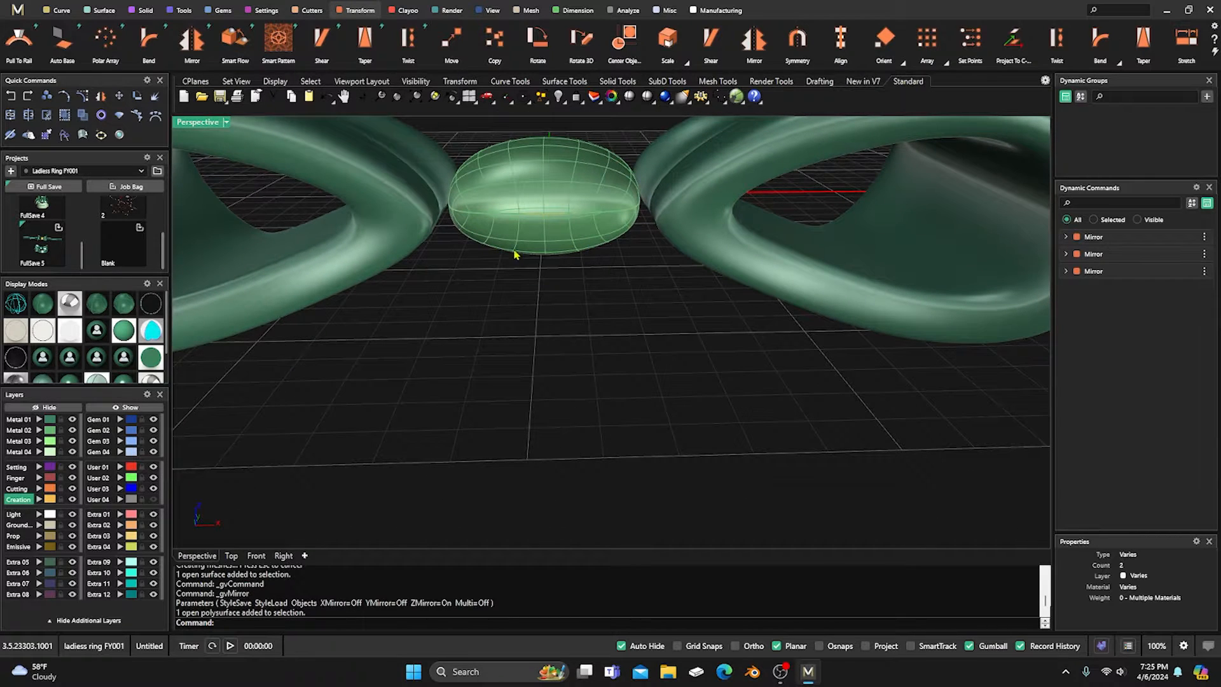
left_click(515, 253)
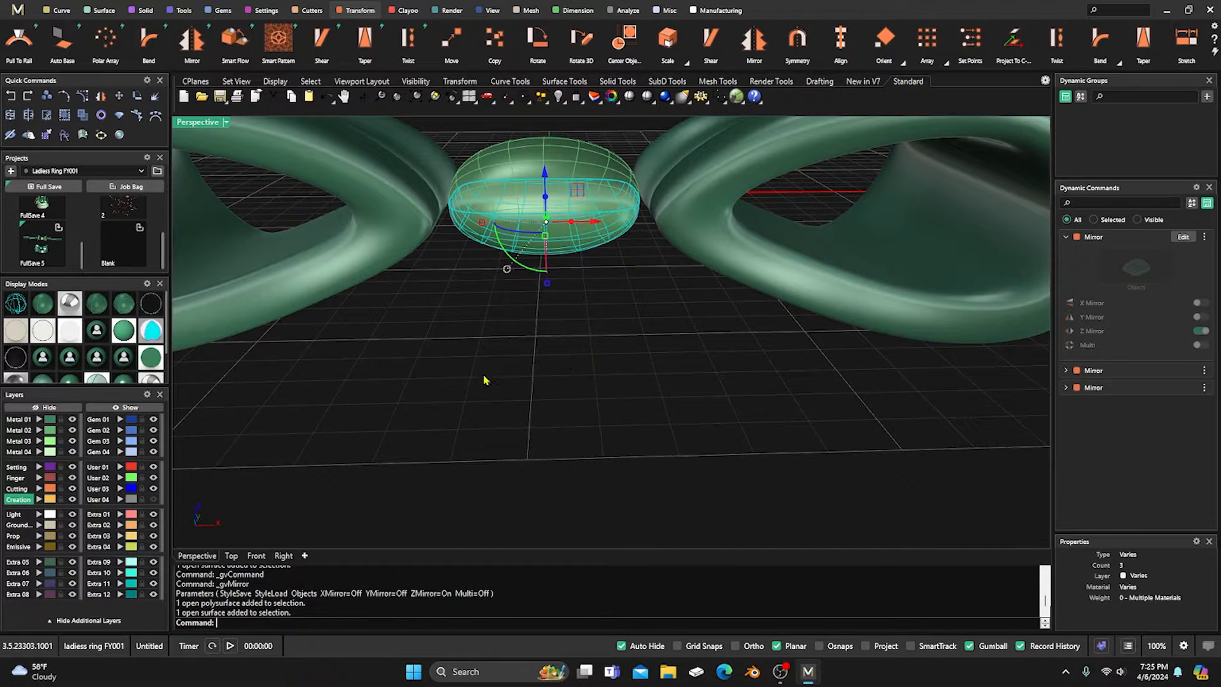
key("Delete")
left_click(125, 407)
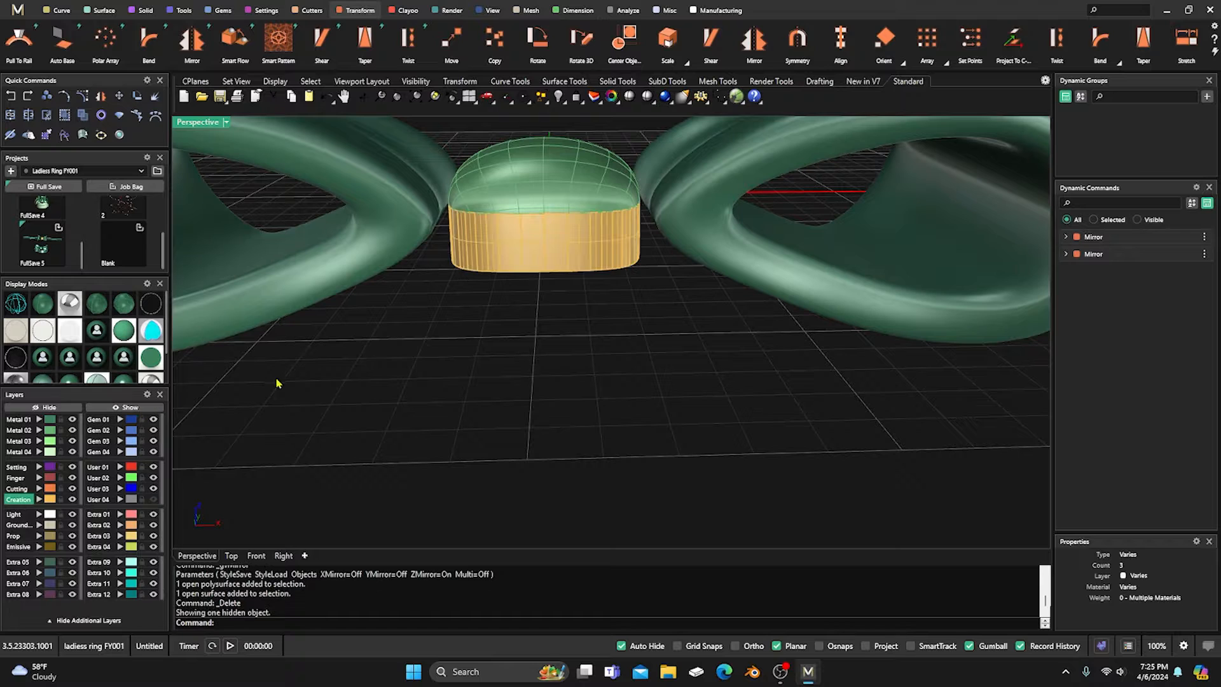
left_click_drag(572, 314, 510, 189)
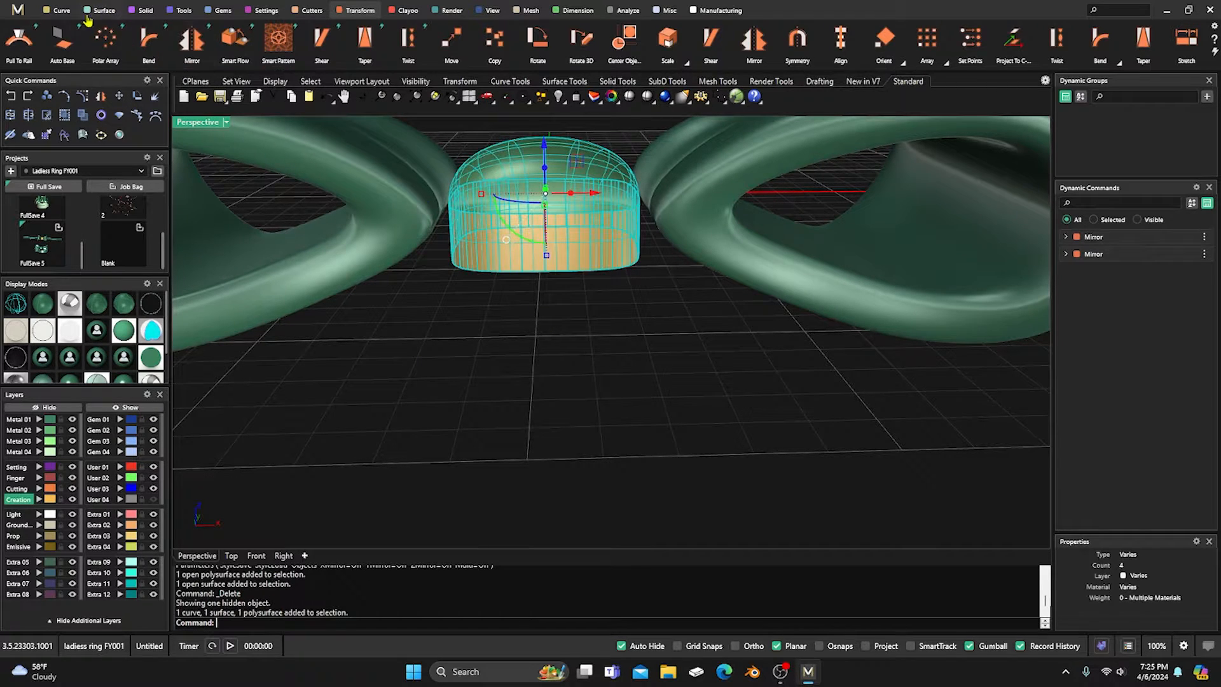
left_click(29, 115)
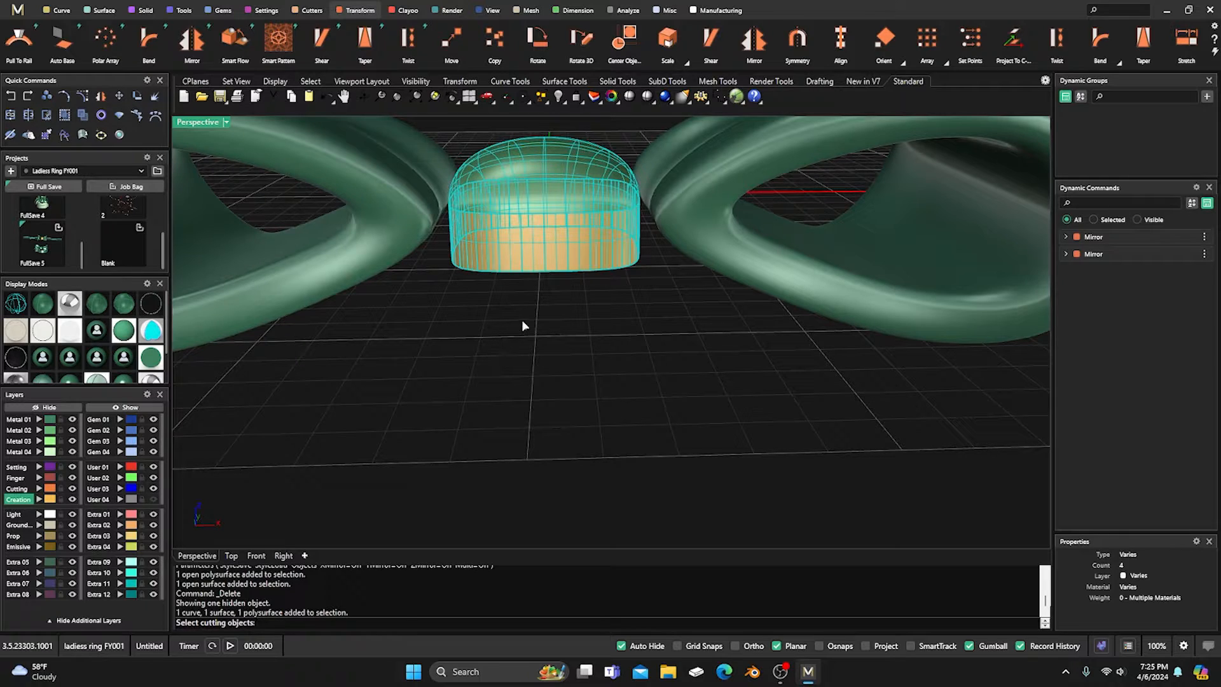
key("Escape")
key("Escape")
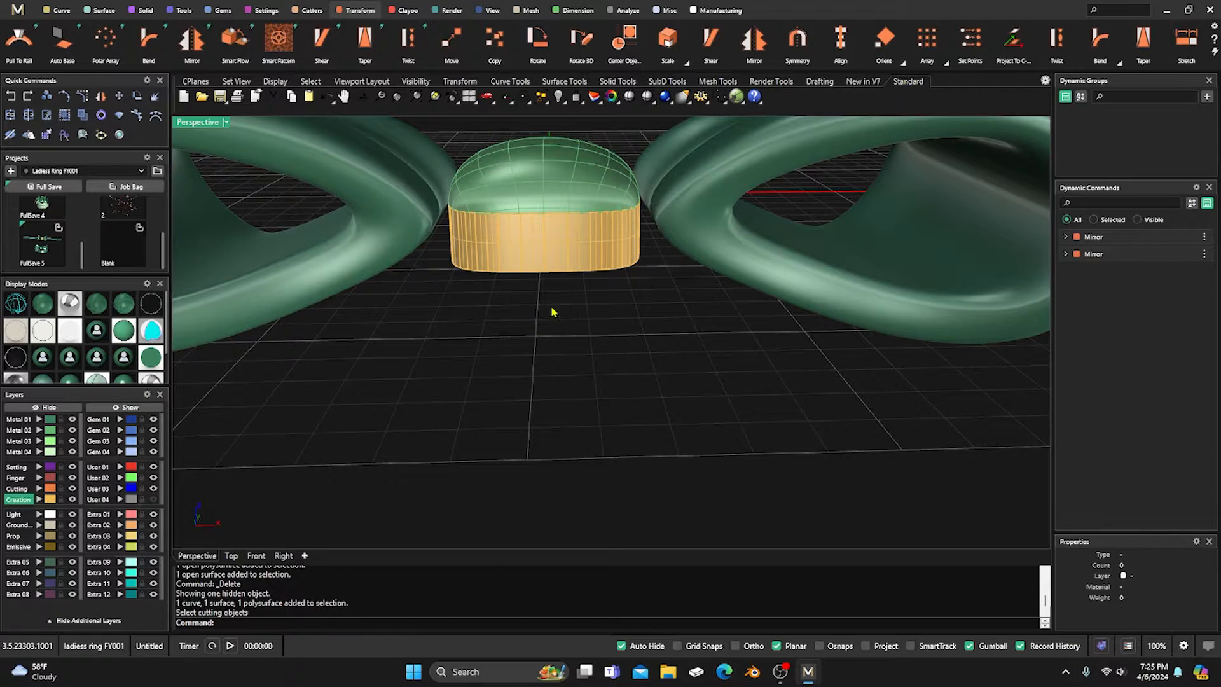
Join the centre dome and its side wall into one polysurface.
left_click_drag(552, 311, 507, 177)
left_click(10, 115)
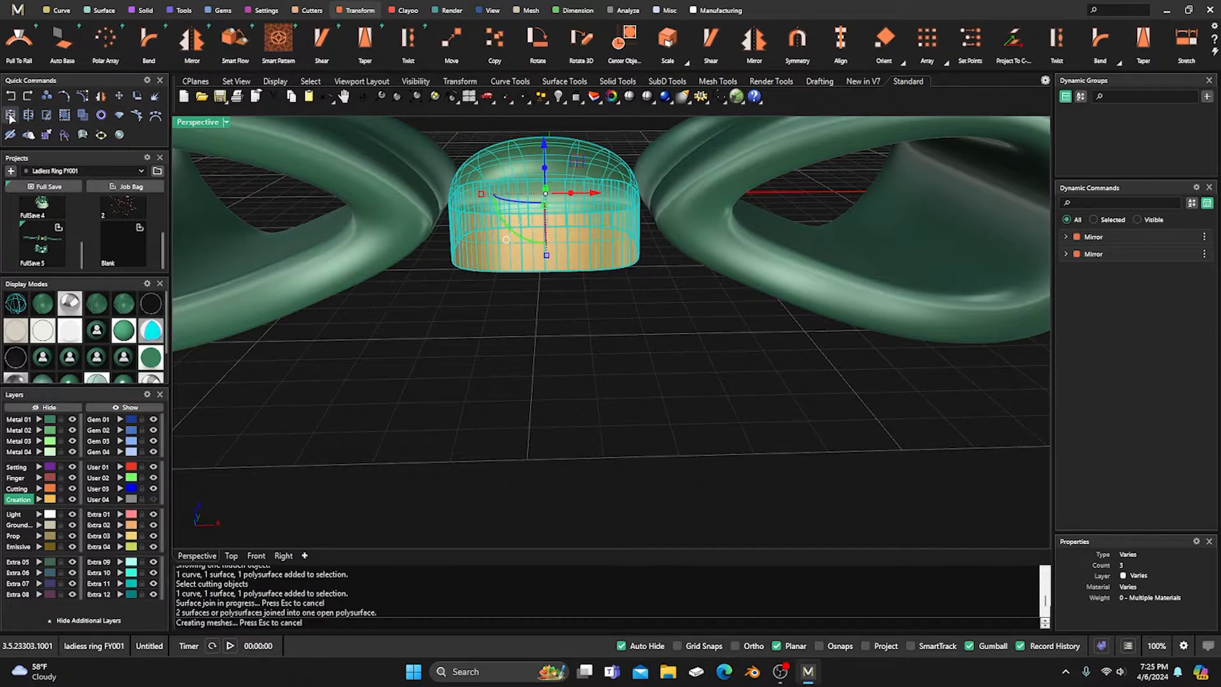
left_click(627, 384)
Cap the open underside of the joined centre piece.
scroll(568, 317, "up", 3)
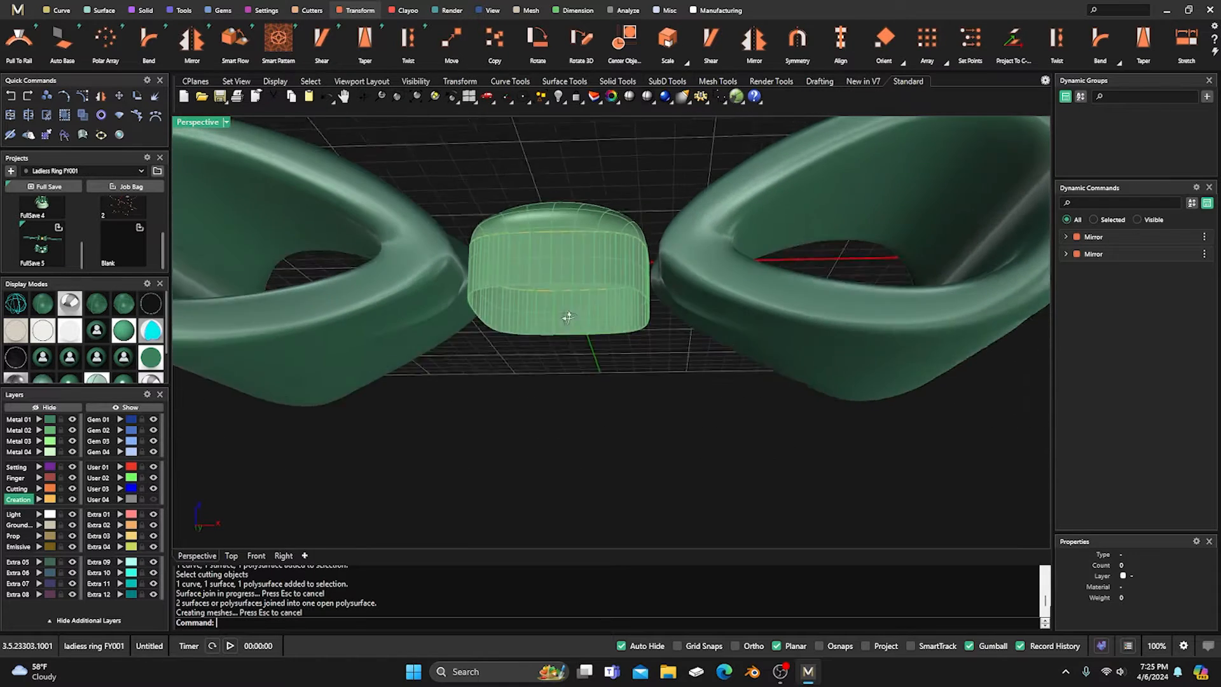
left_click(567, 317)
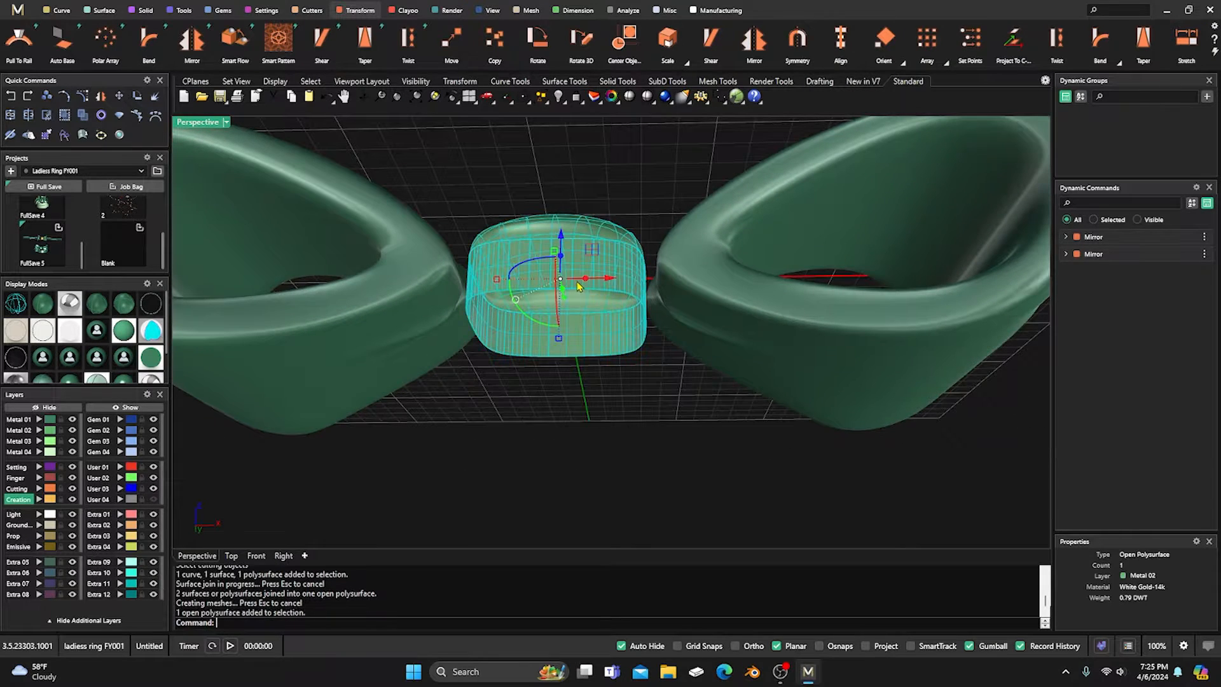
left_click(105, 11)
left_click(62, 40)
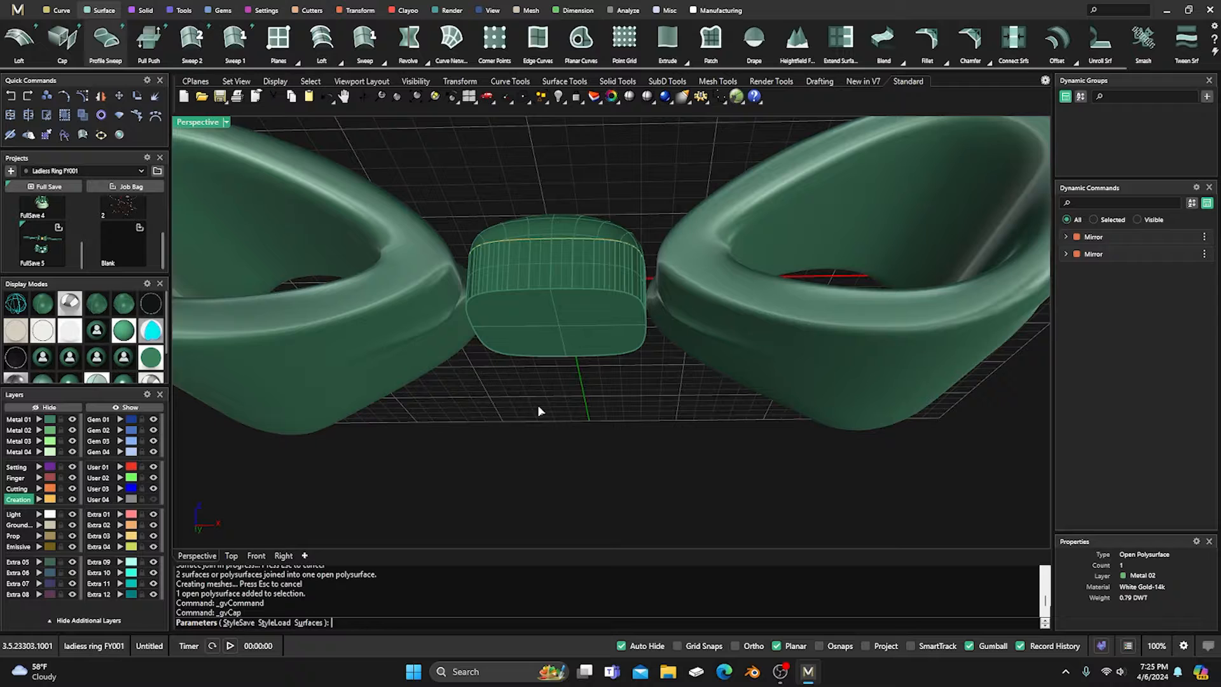
right_click(570, 422)
Assign the original open polysurface overlapping the capped centre piece to the Extra 01 layer and hide that layer.
left_click(564, 344)
left_click(612, 206)
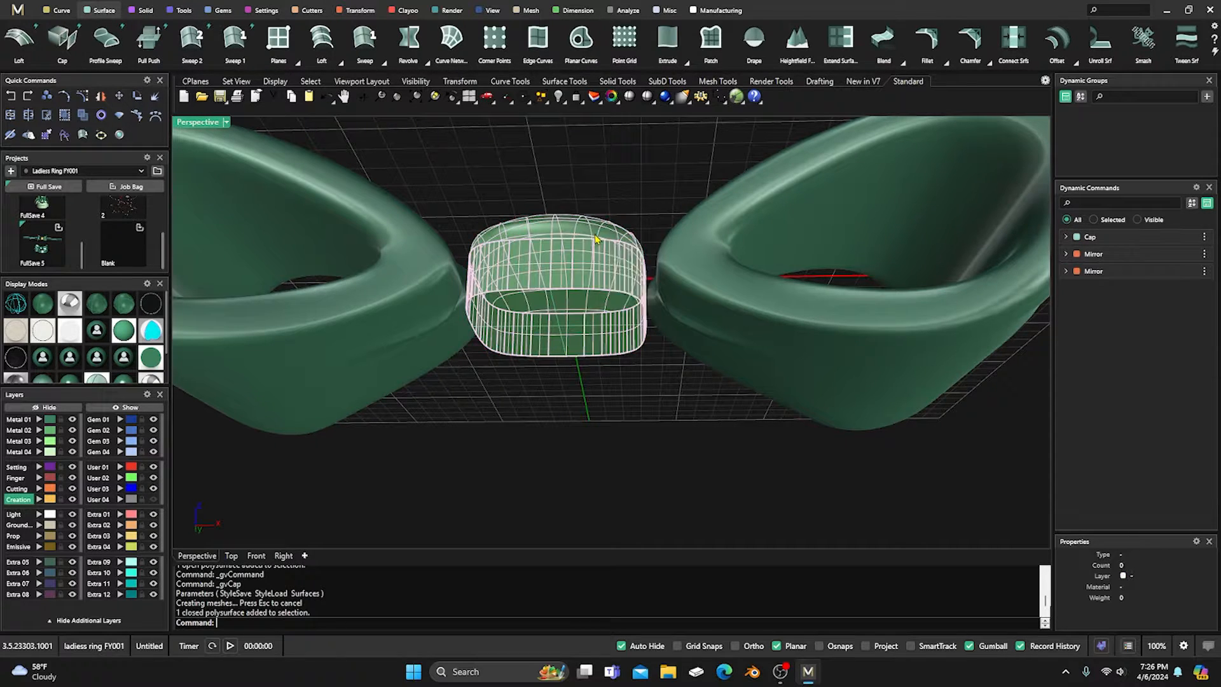
left_click(597, 239)
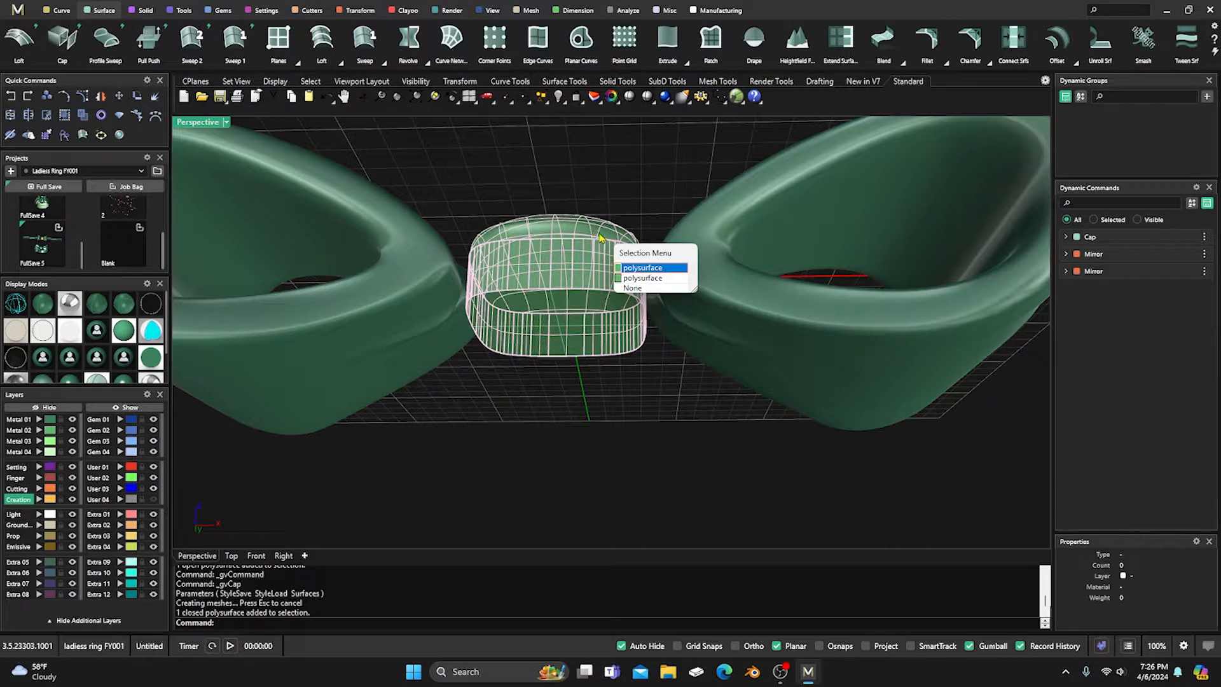
left_click(634, 277)
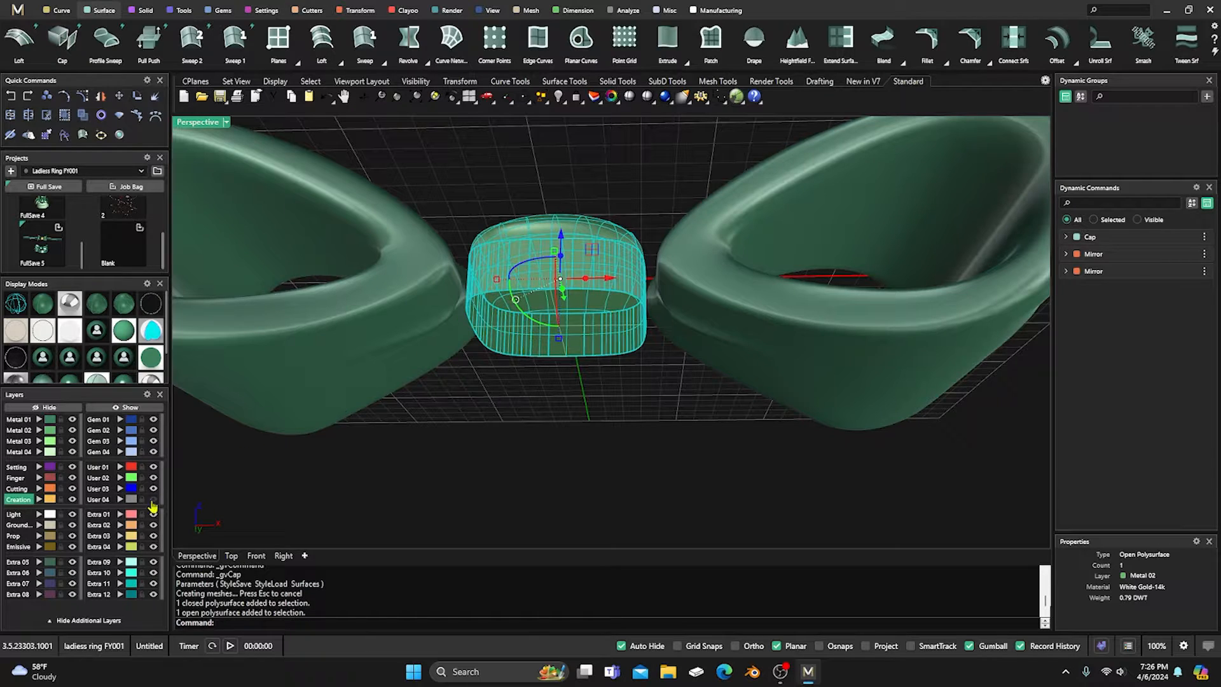
left_click(120, 515)
left_click(153, 514)
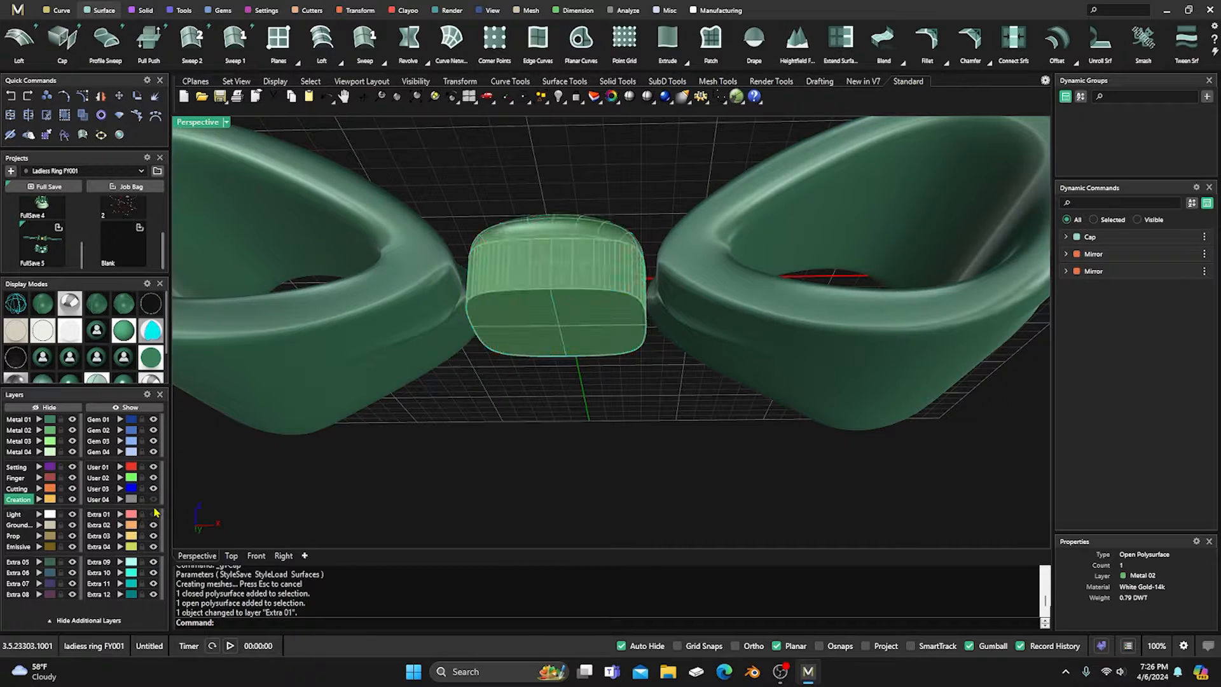
left_click(555, 340)
key("Escape")
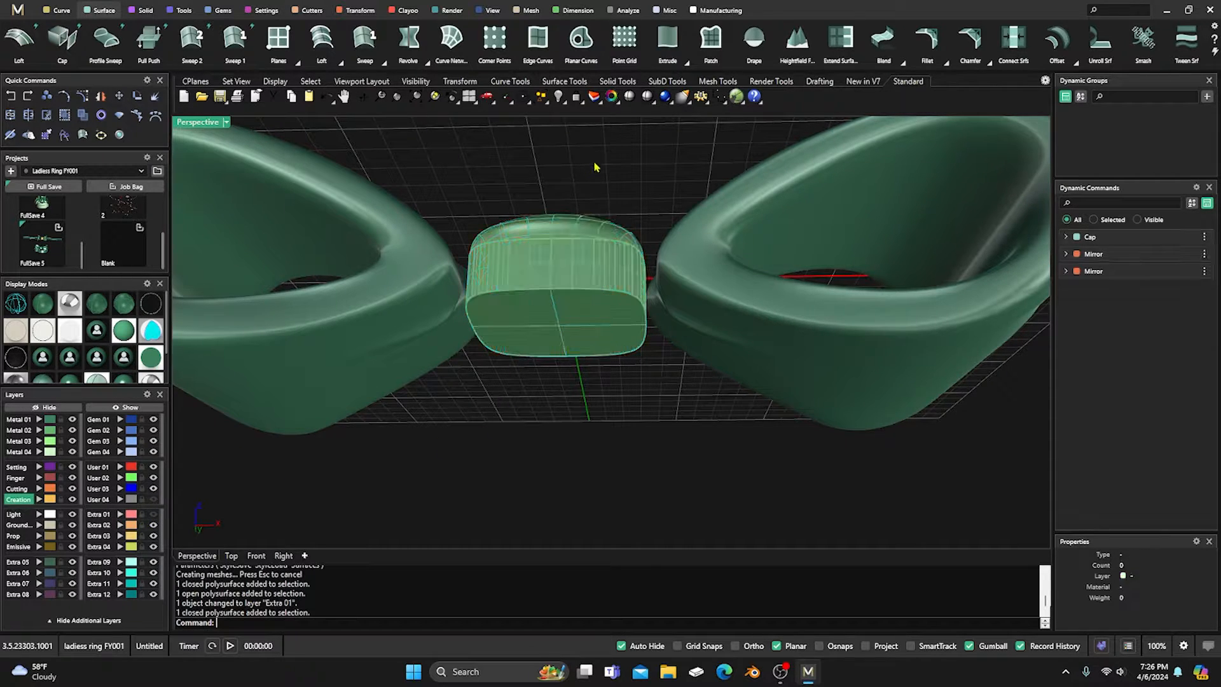
Move the original bow loop along X toward the centre knot so that its inner end overlaps the knot.
right_click_drag(572, 305, 611, 261)
scroll(611, 260, "down", 5)
right_click_drag(604, 322, 585, 410)
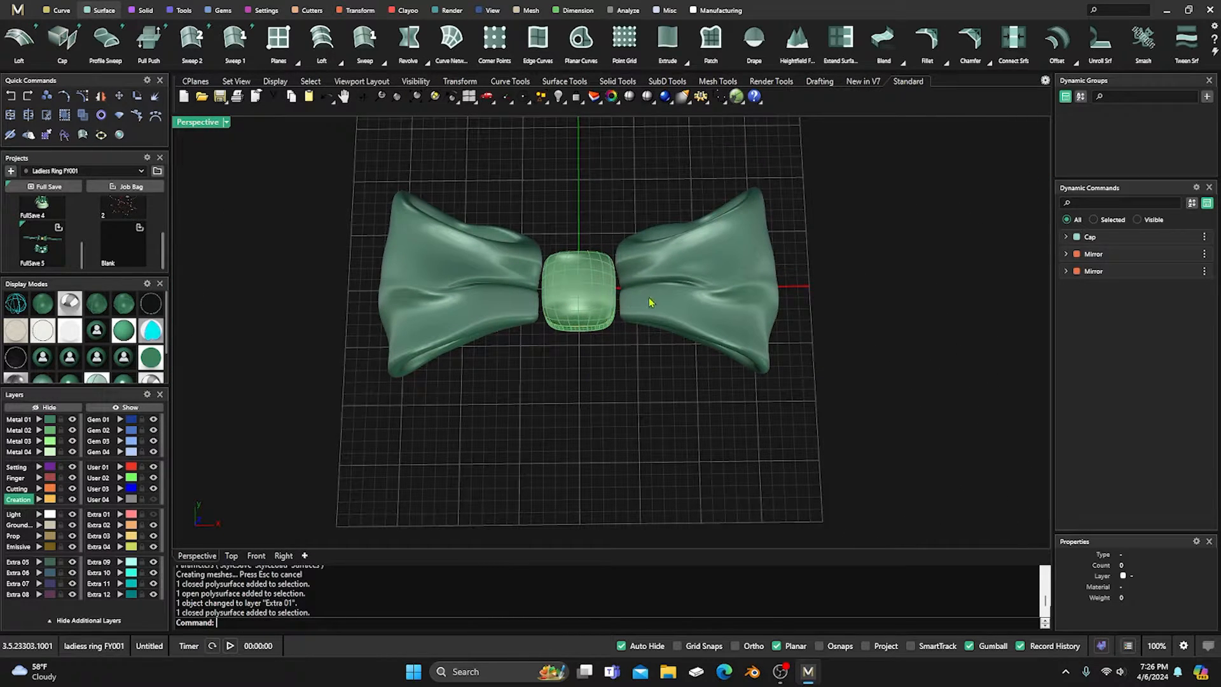
right_click_drag(650, 302, 695, 270)
left_click(695, 271)
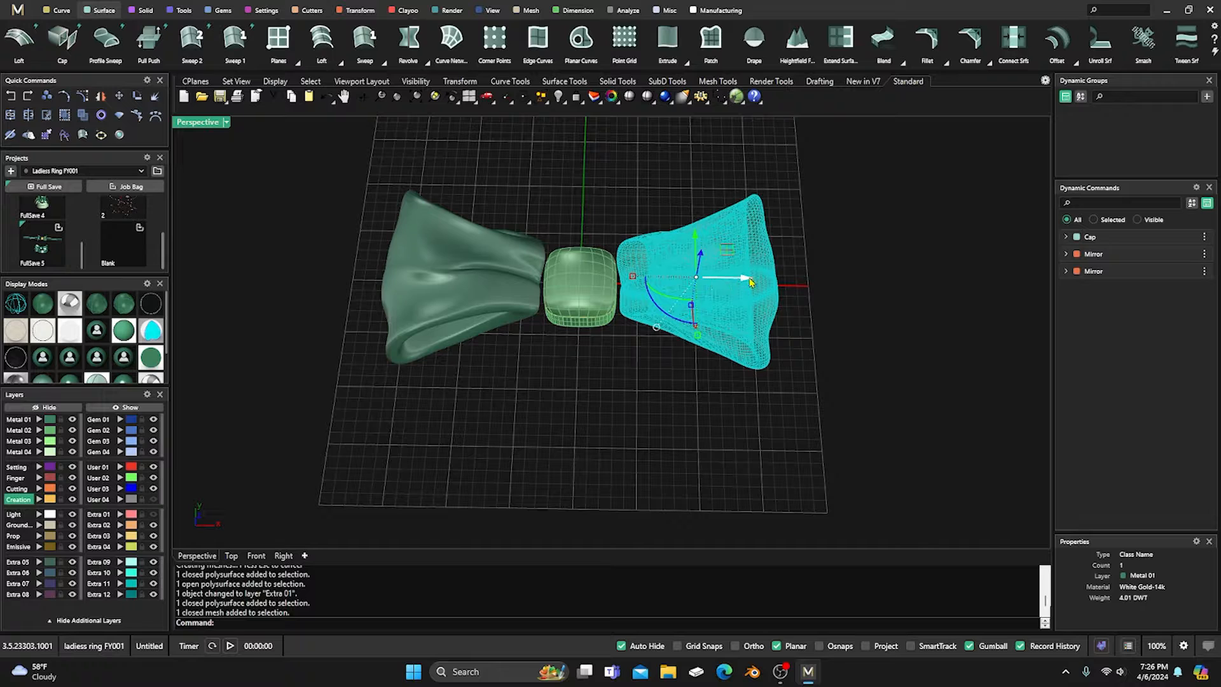
left_click_drag(751, 281, 705, 278)
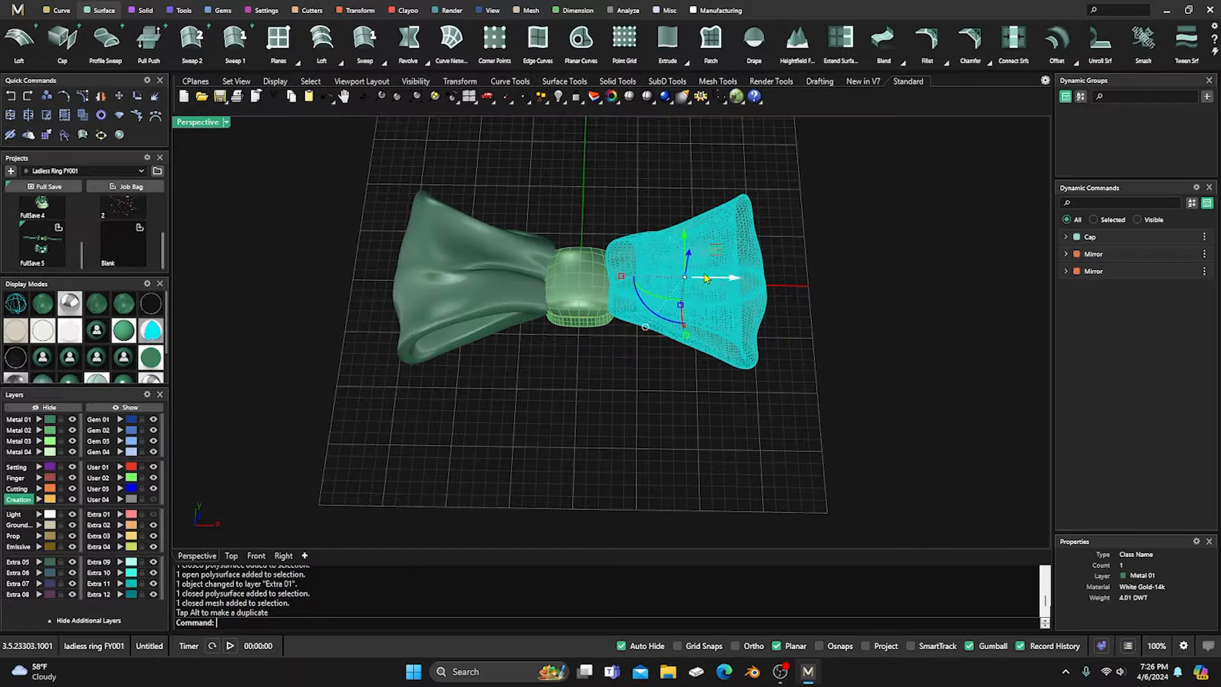
left_click(590, 185)
Nudge the original bow loop slightly in the negative Y direction to align it with the knot.
scroll(652, 315, "up", 2)
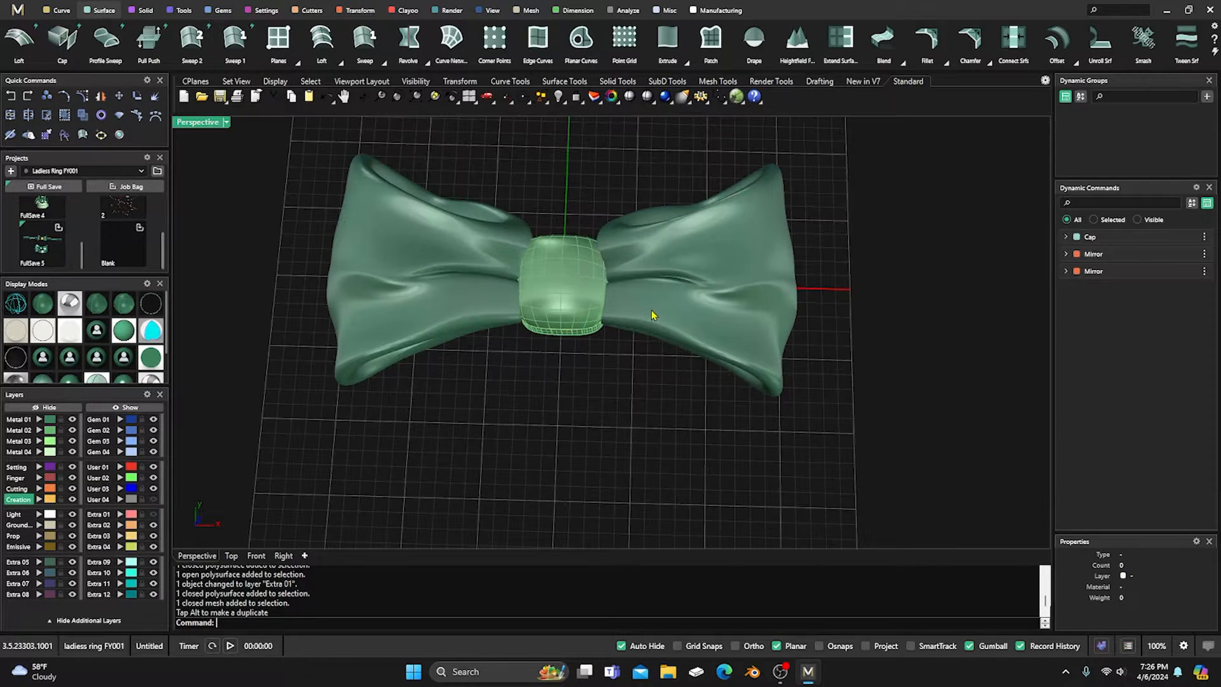
left_click(669, 286)
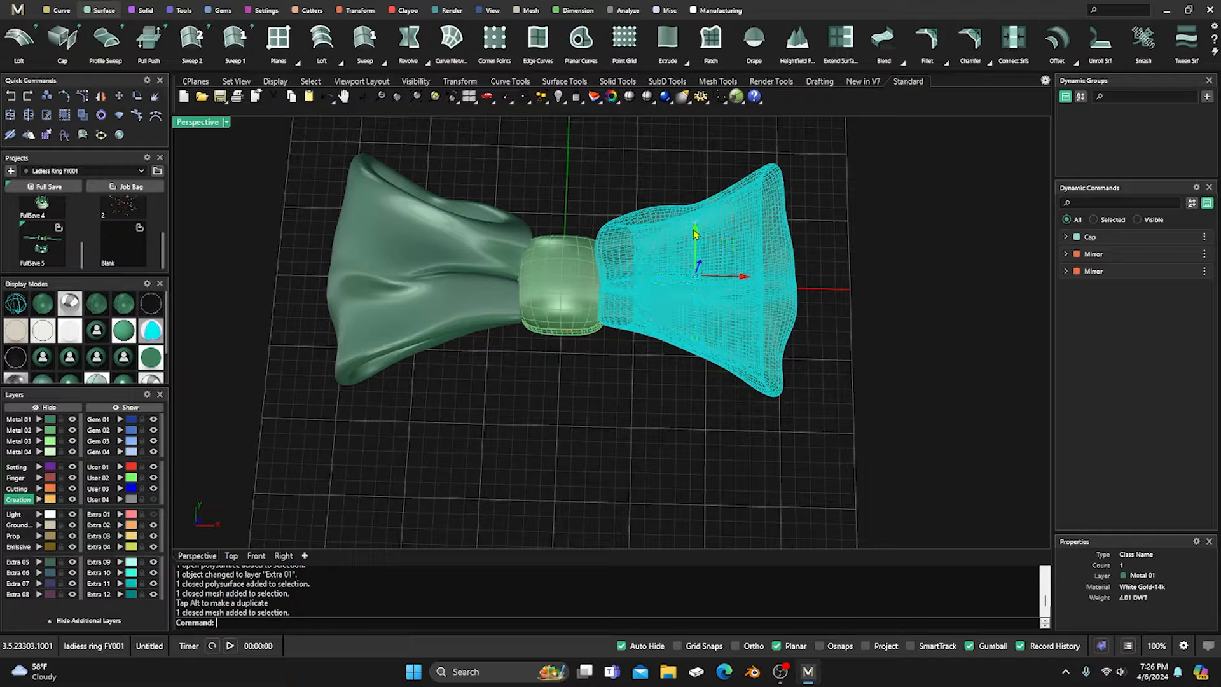
left_click_drag(693, 234, 694, 236)
left_click(601, 211)
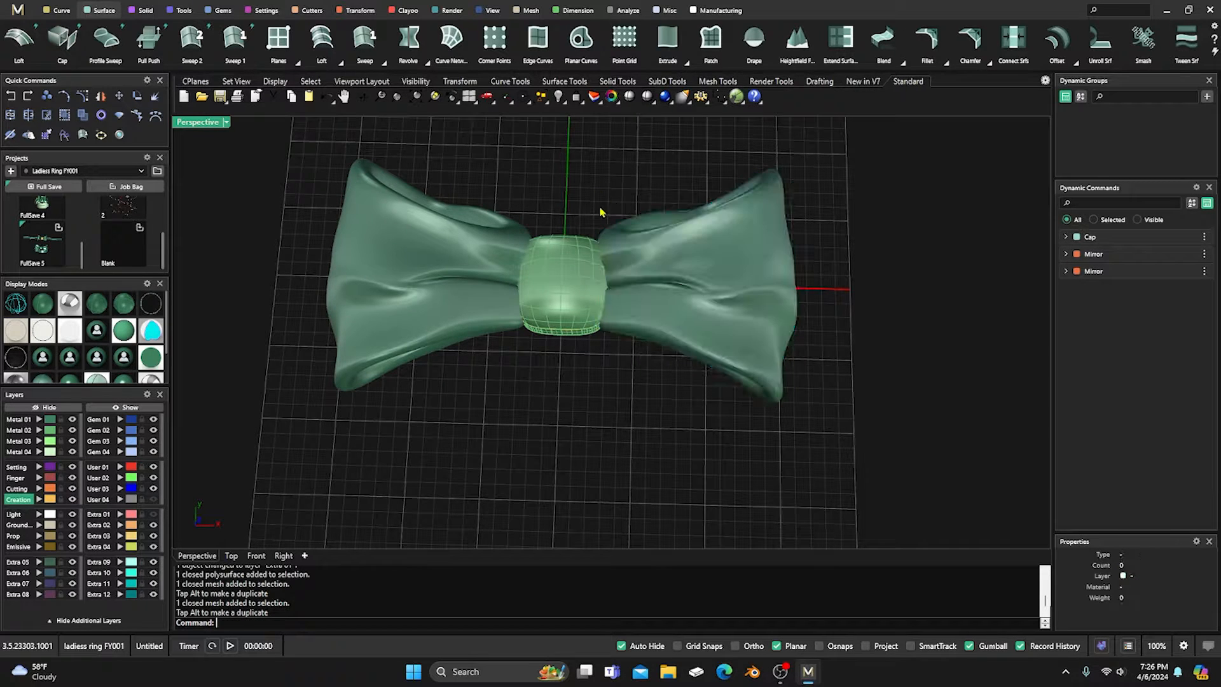
Scale the capped centre knot along Z to make it slightly taller.
right_click_drag(601, 212, 567, 299)
left_click(566, 296)
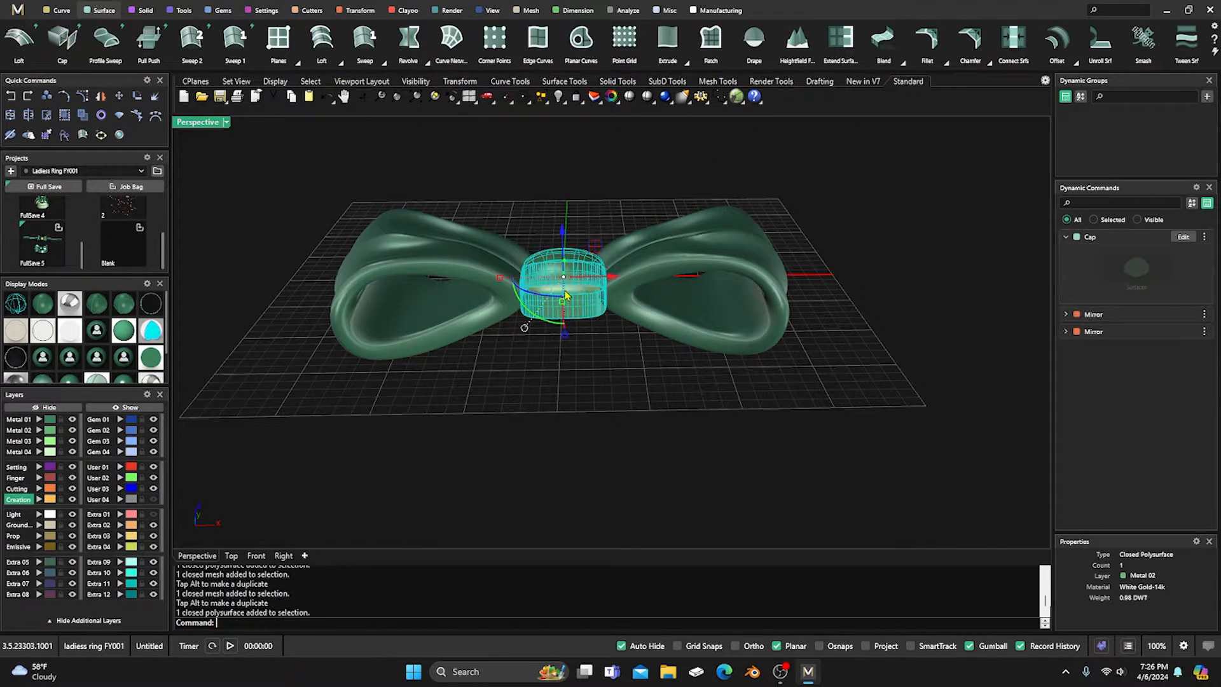
left_click_drag(565, 335, 569, 355)
left_click(681, 354)
right_click_drag(681, 354, 666, 419)
Shift the original bow loop a little further in negative Y to centre both loops on the knot.
left_click(703, 314)
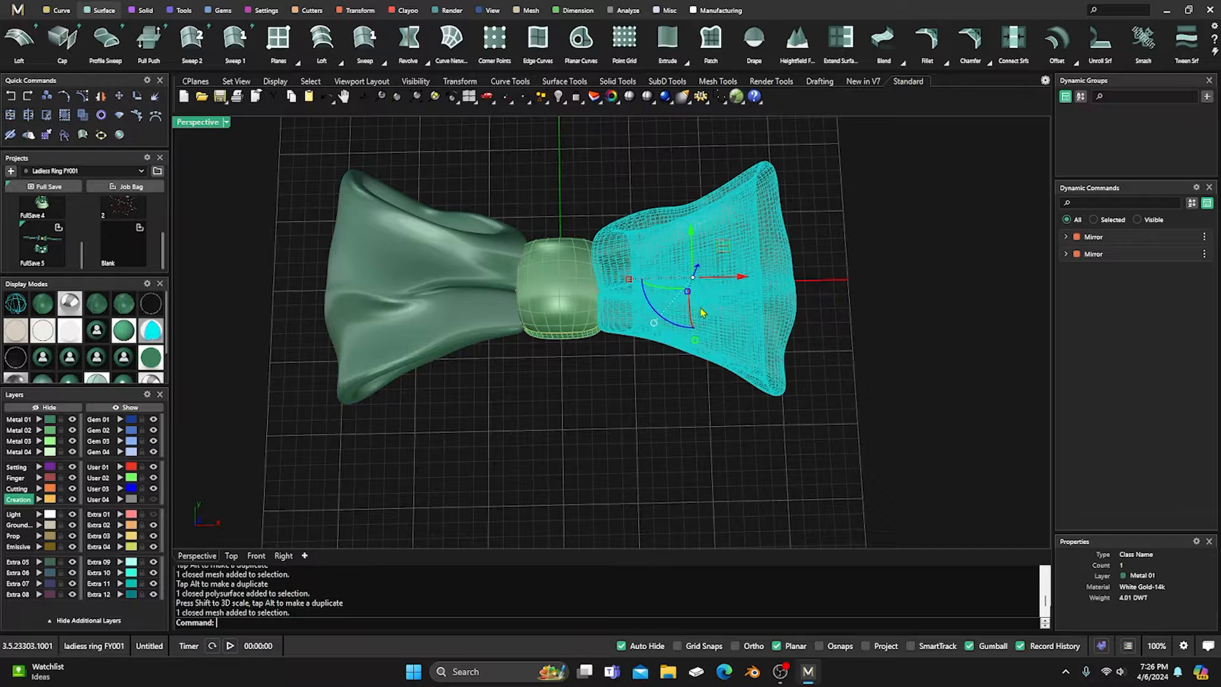
left_click_drag(691, 235, 691, 238)
left_click(575, 189)
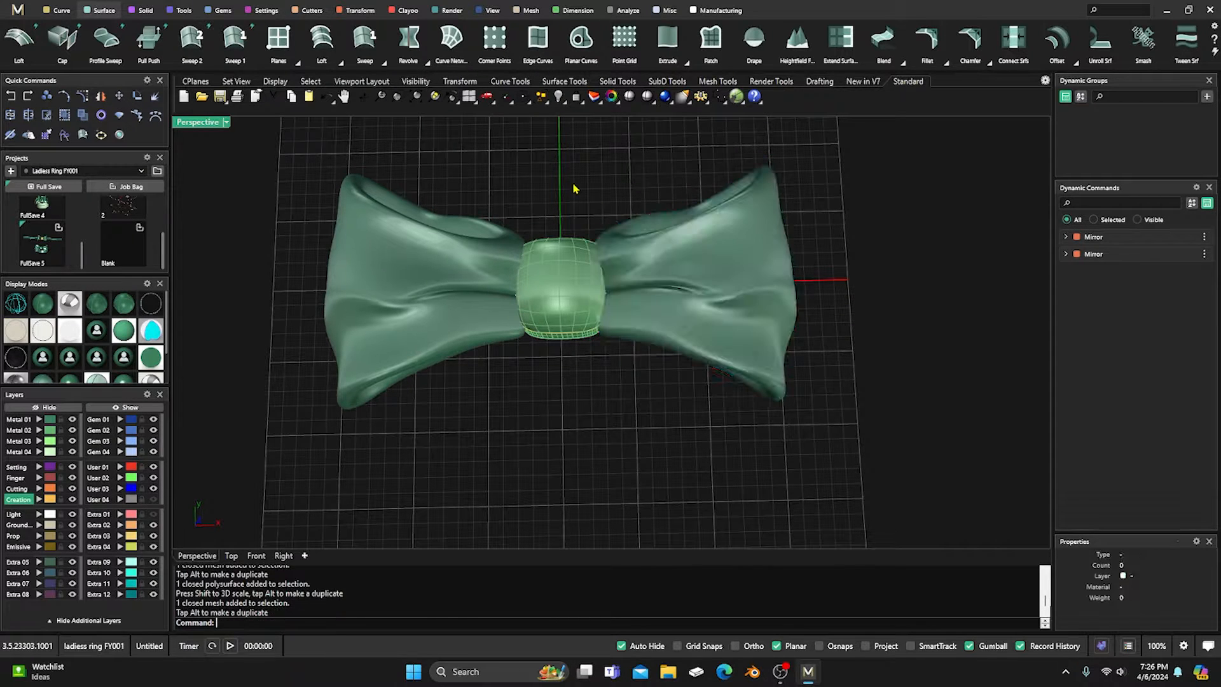
mouse_move(586, 439)
right_mouse_down()
mouse_move(575, 414)
mouse_move(594, 428)
mouse_move(597, 521)
mouse_move(594, 441)
mouse_move(597, 456)
right_mouse_up()
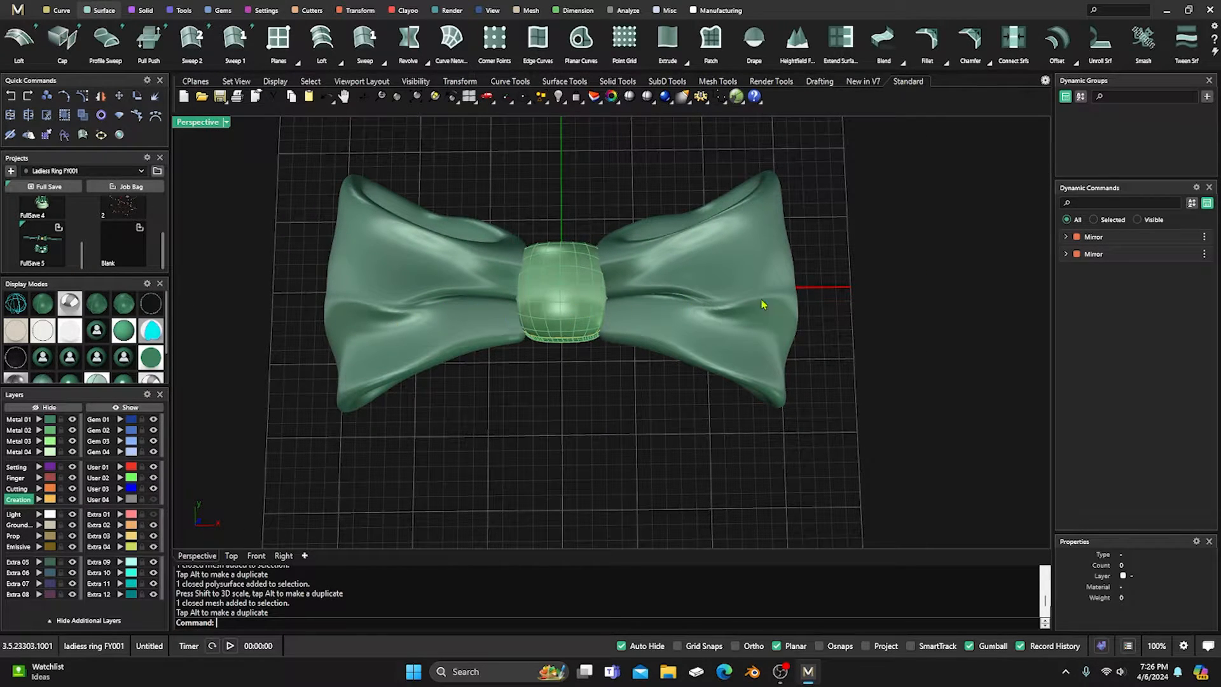
Hide the mirrored bow loop, and rotate a copy of the original loop 180° about 0,0,0 onto the opposite side of the knot.
left_click(420, 277)
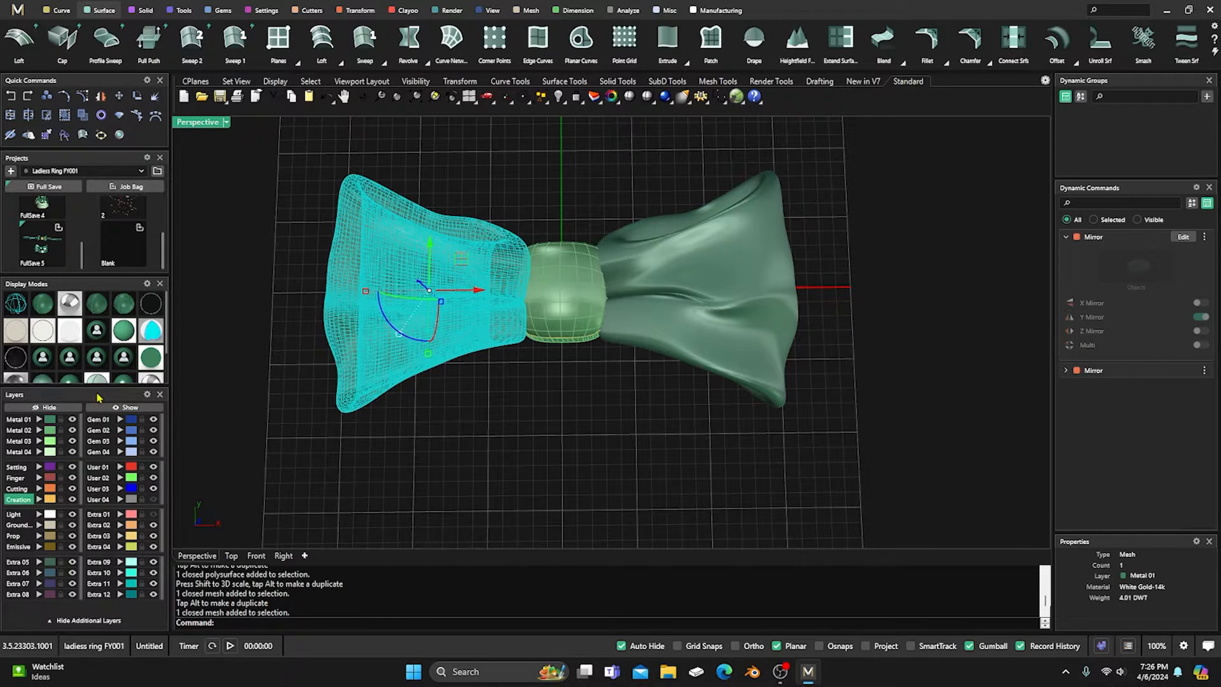
left_click(46, 407)
left_click(677, 273)
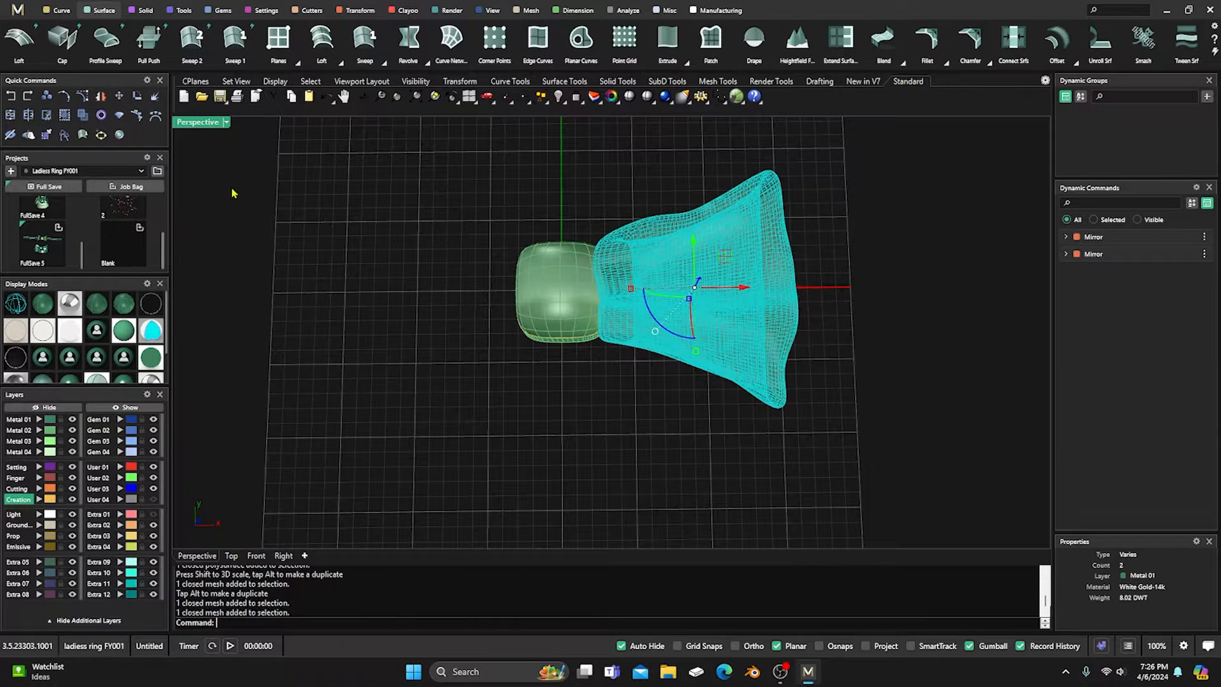
left_click(136, 97)
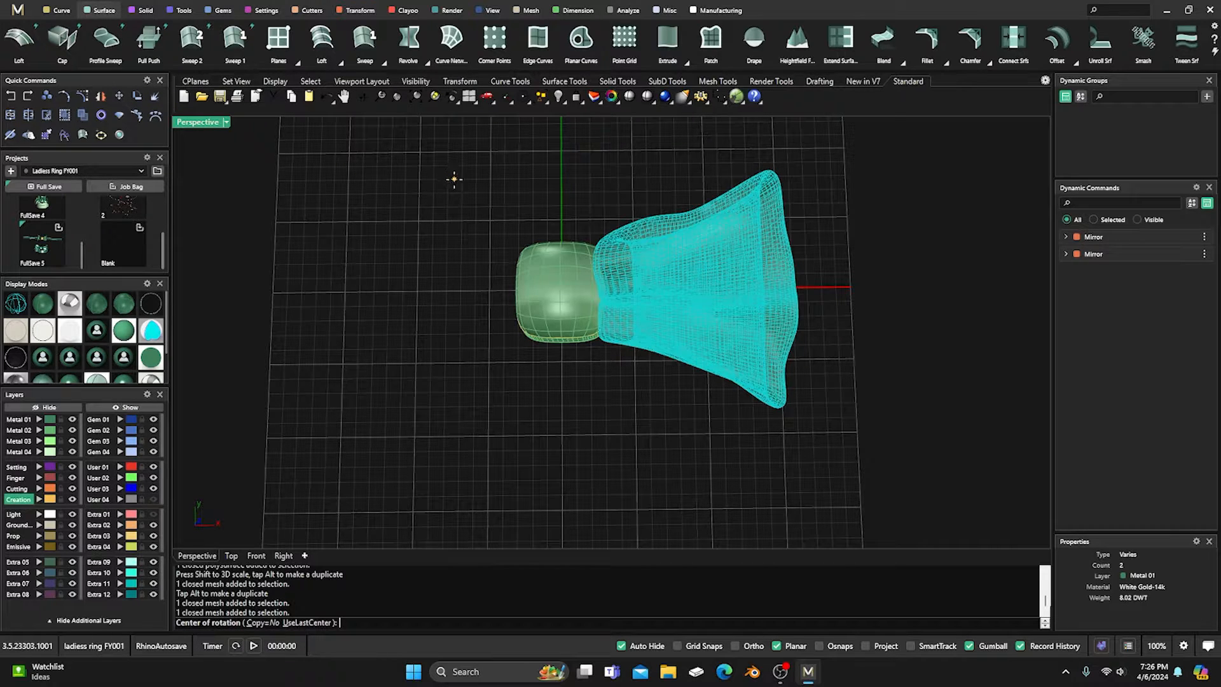
type("0,0,0")
key("Return")
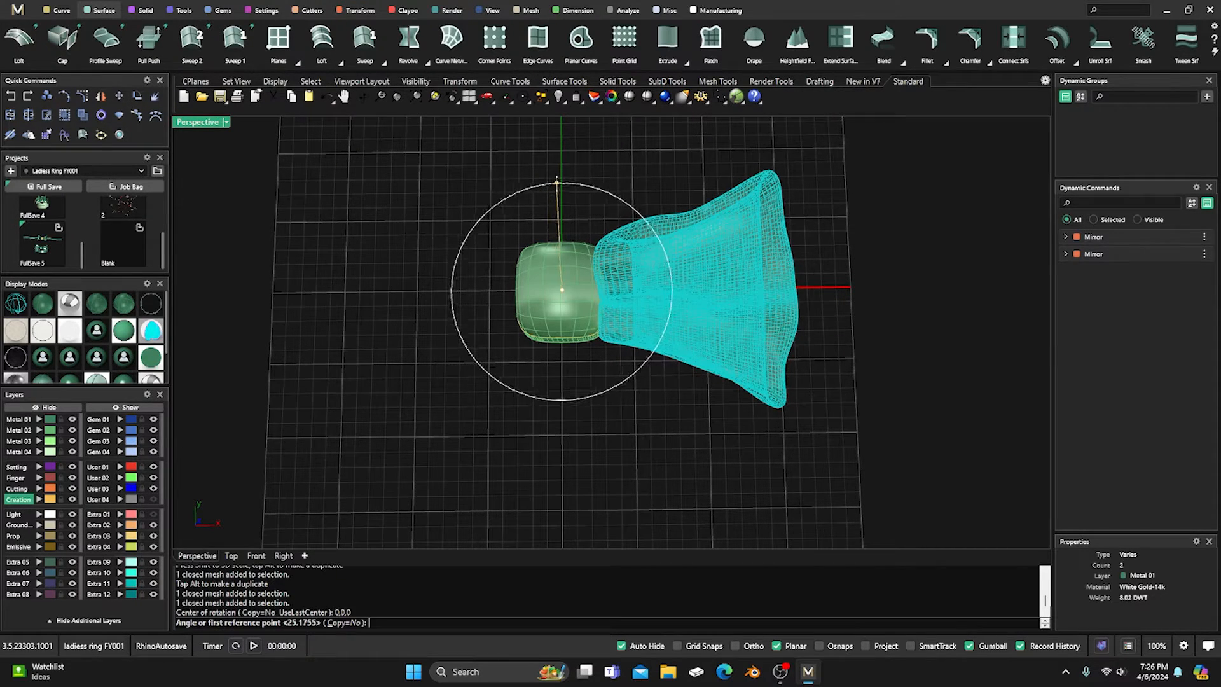
left_click(347, 622)
left_click(563, 146)
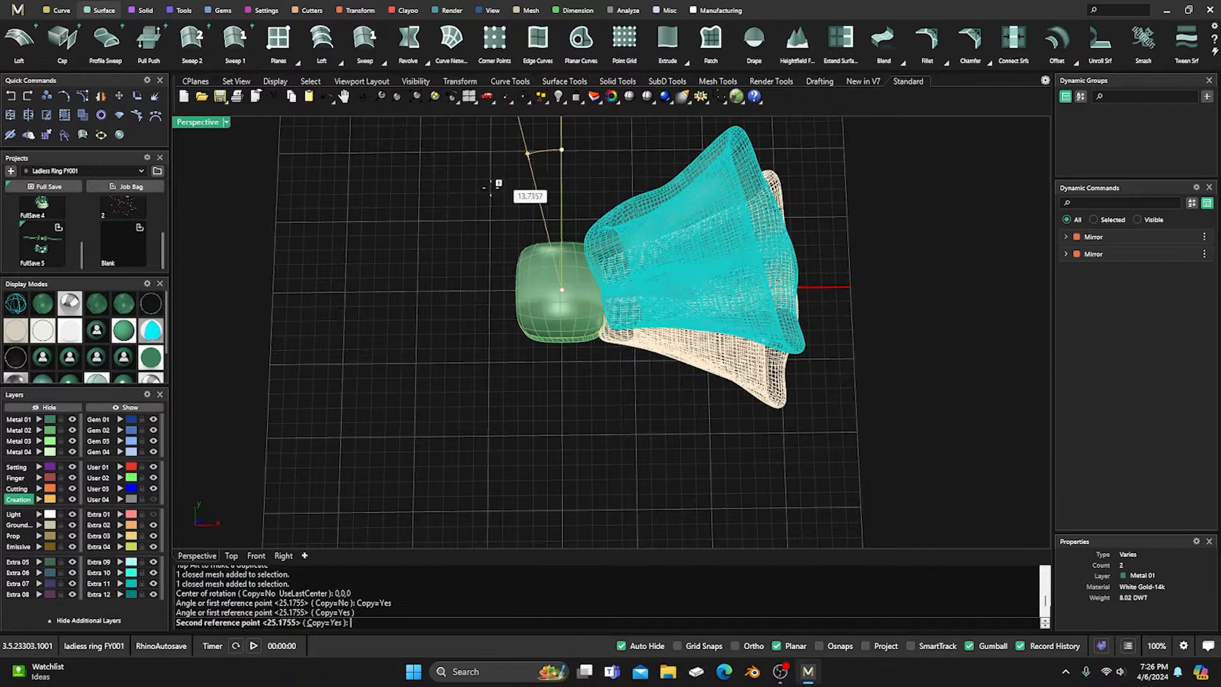
left_click(563, 411)
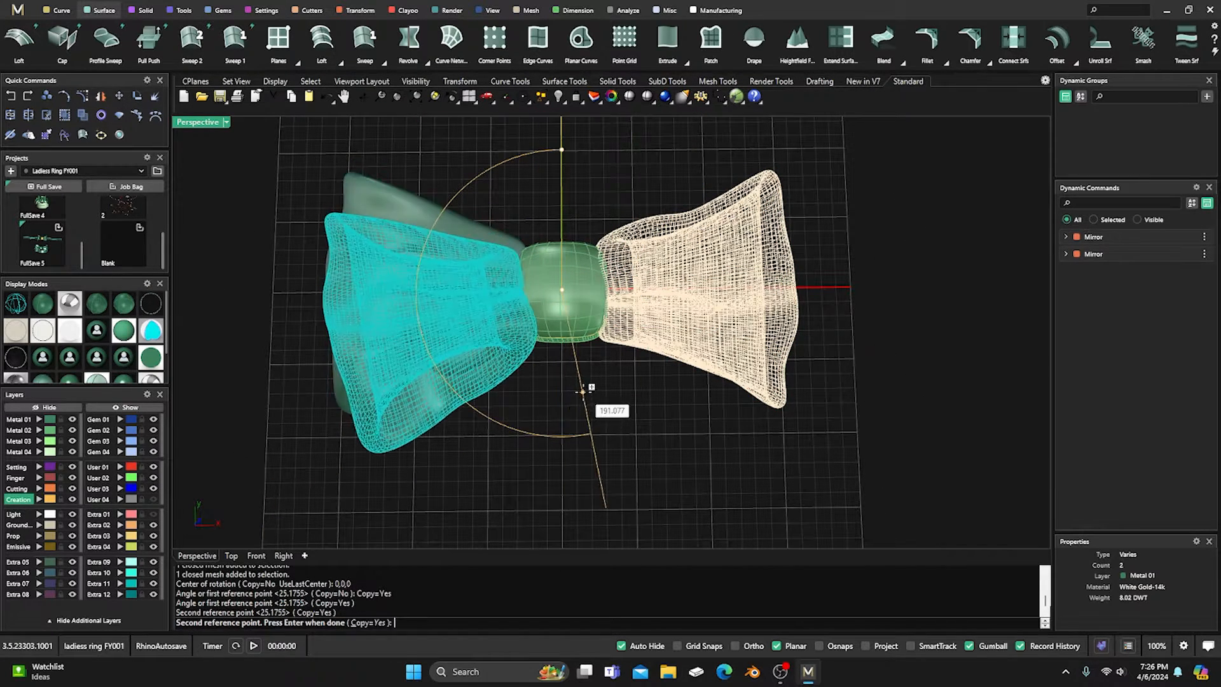
key("Return")
right_click(548, 390)
left_click(549, 391)
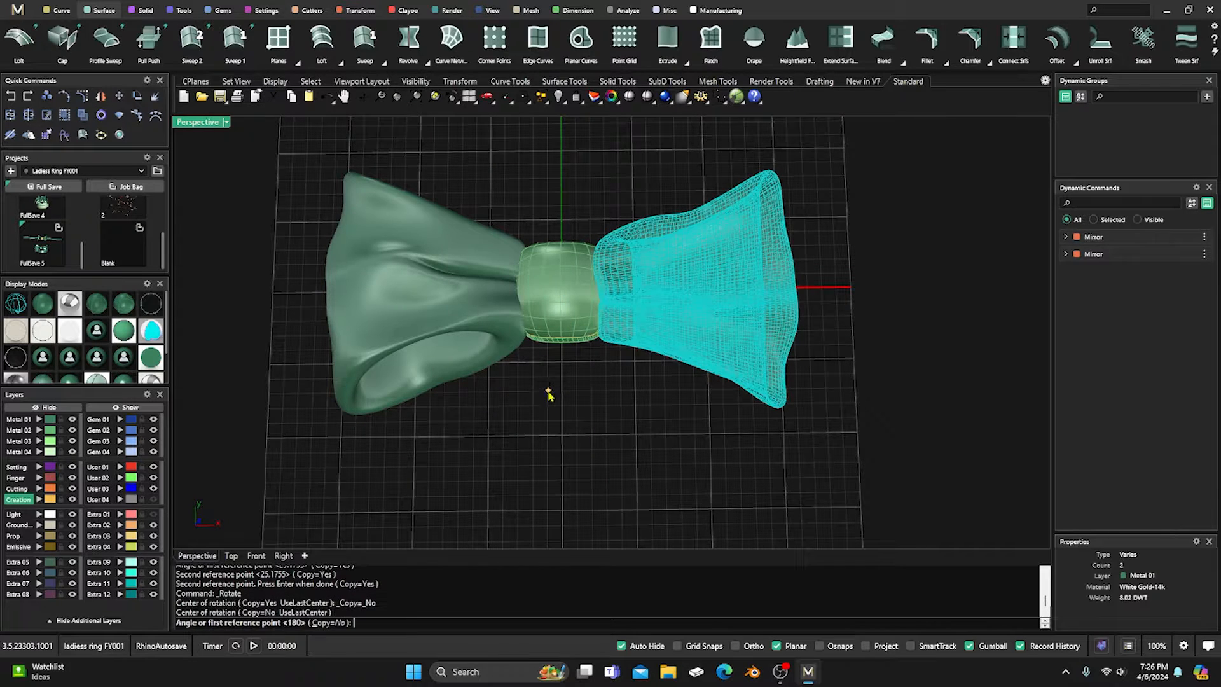
key("Return")
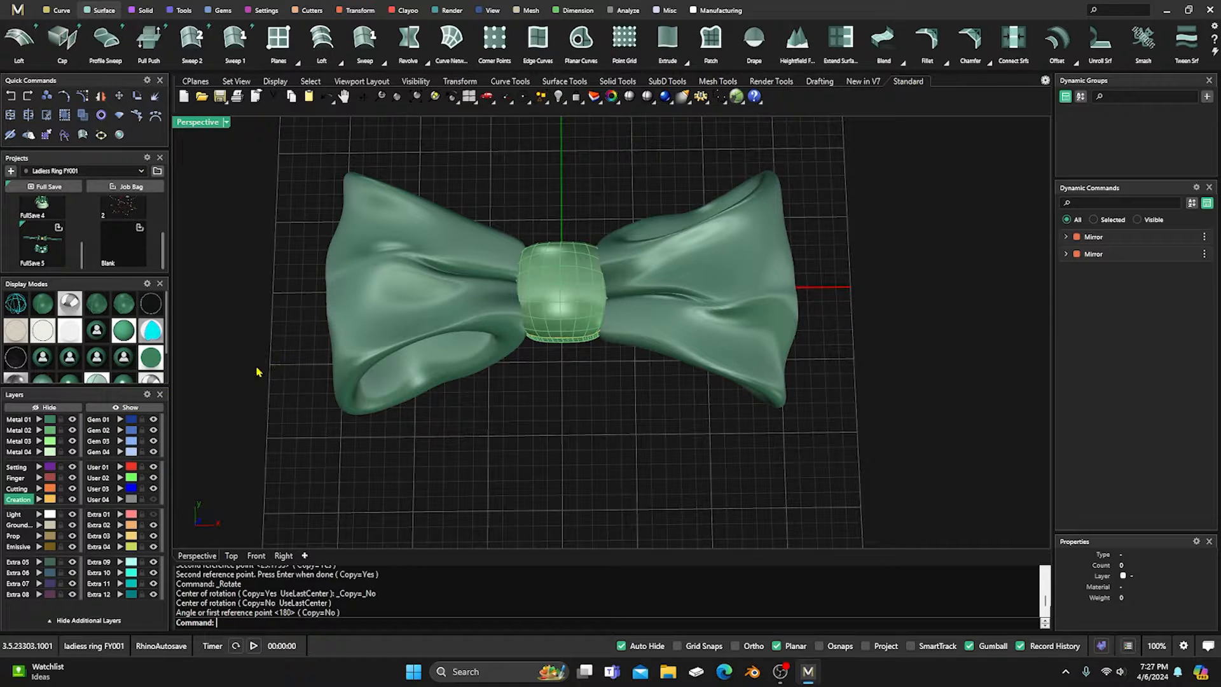
Move the rotated loop copy to the Metal 02 layer and hide that layer.
left_click(355, 311)
left_click(49, 430)
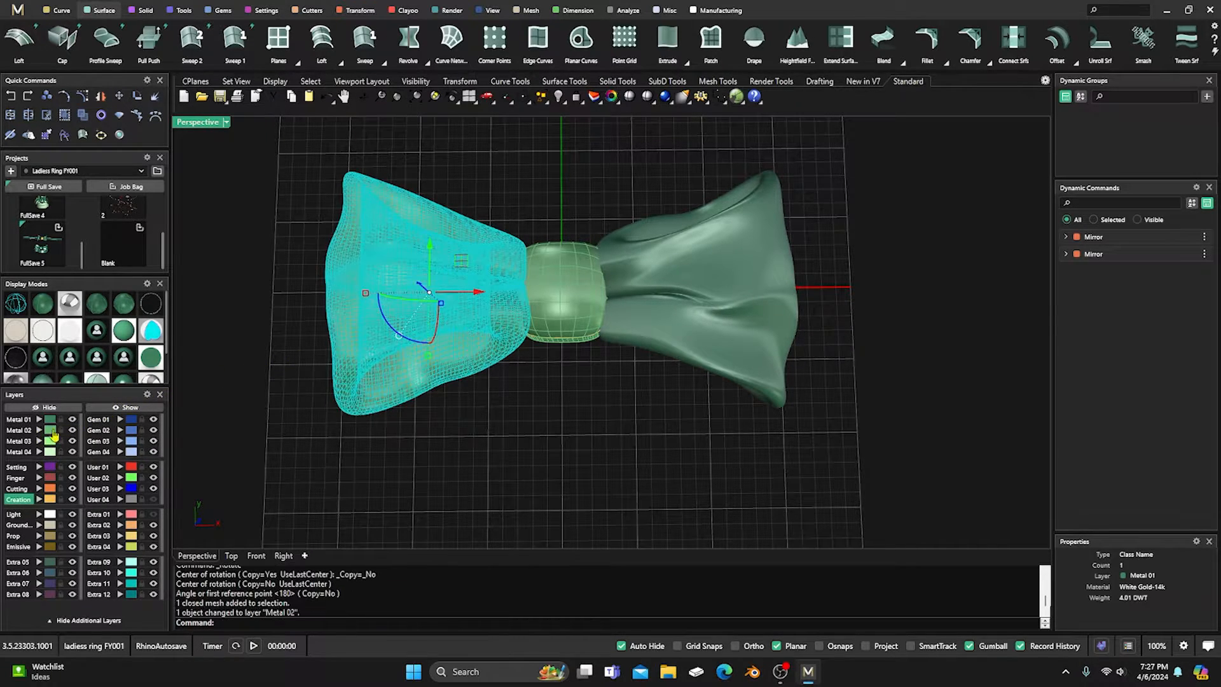
left_click(72, 430)
Unhide the mirrored bow loop and move it to the hidden Extra 01 layer.
left_click(111, 409)
left_click(378, 307)
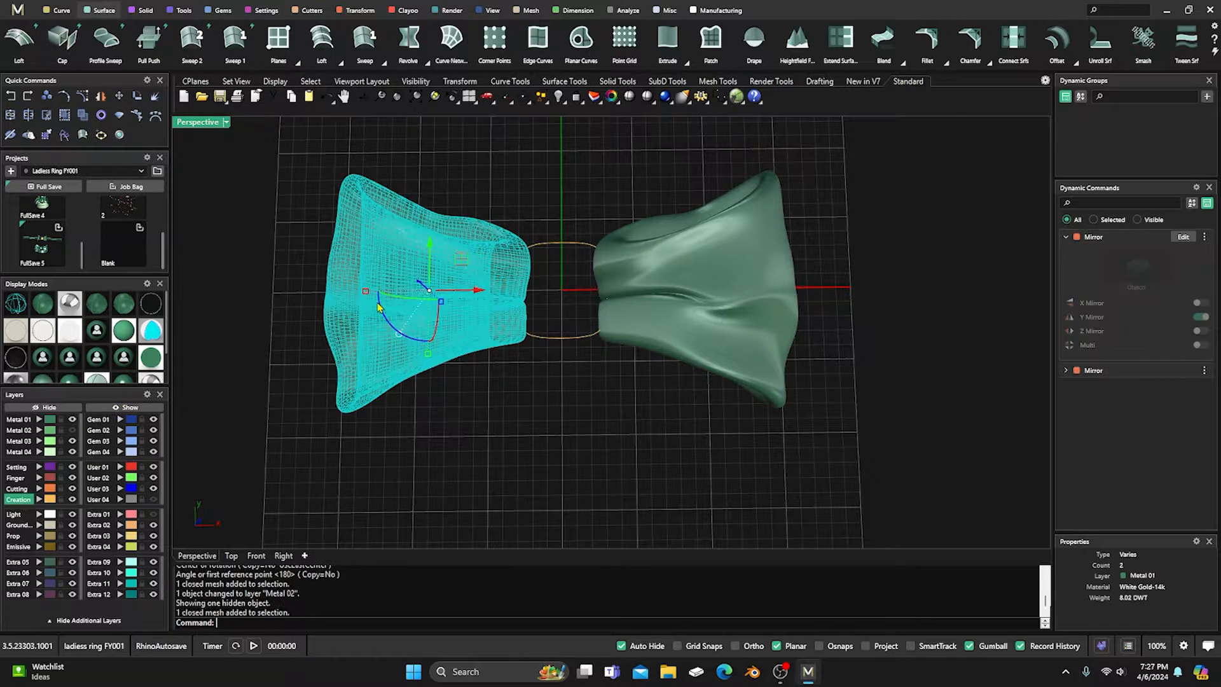
left_click(131, 514)
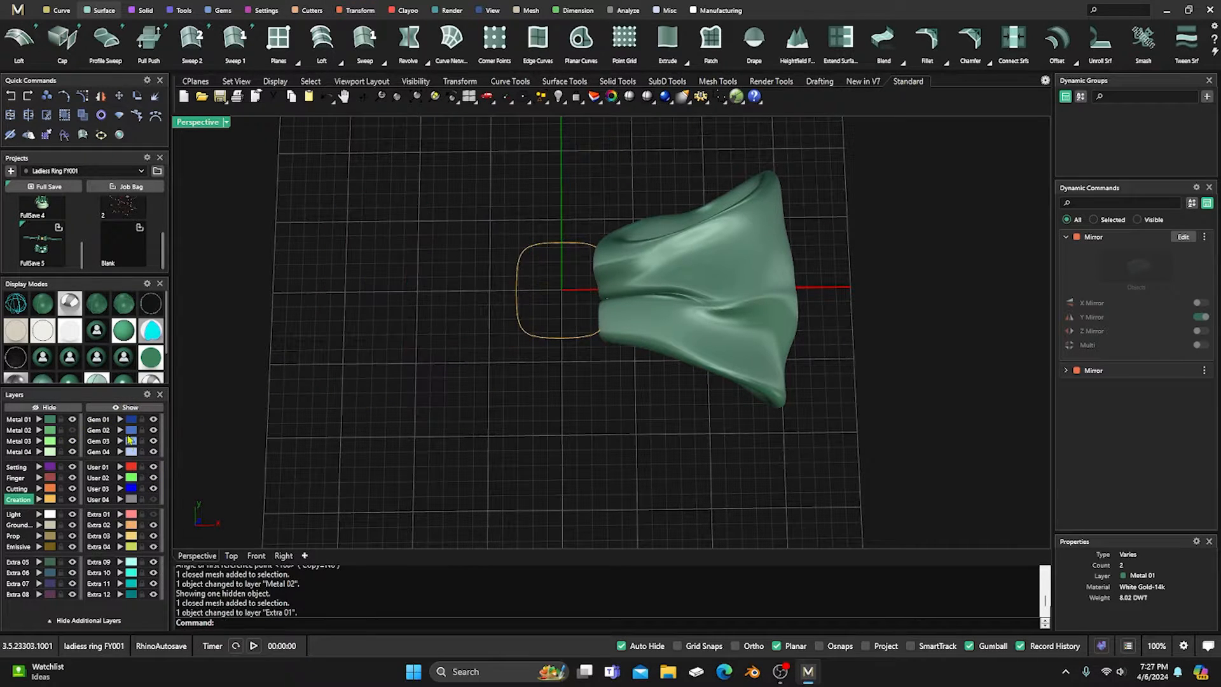
Show the Metal 02 layer and move the rotated loop copy back to the Metal 01 layer.
left_click(72, 431)
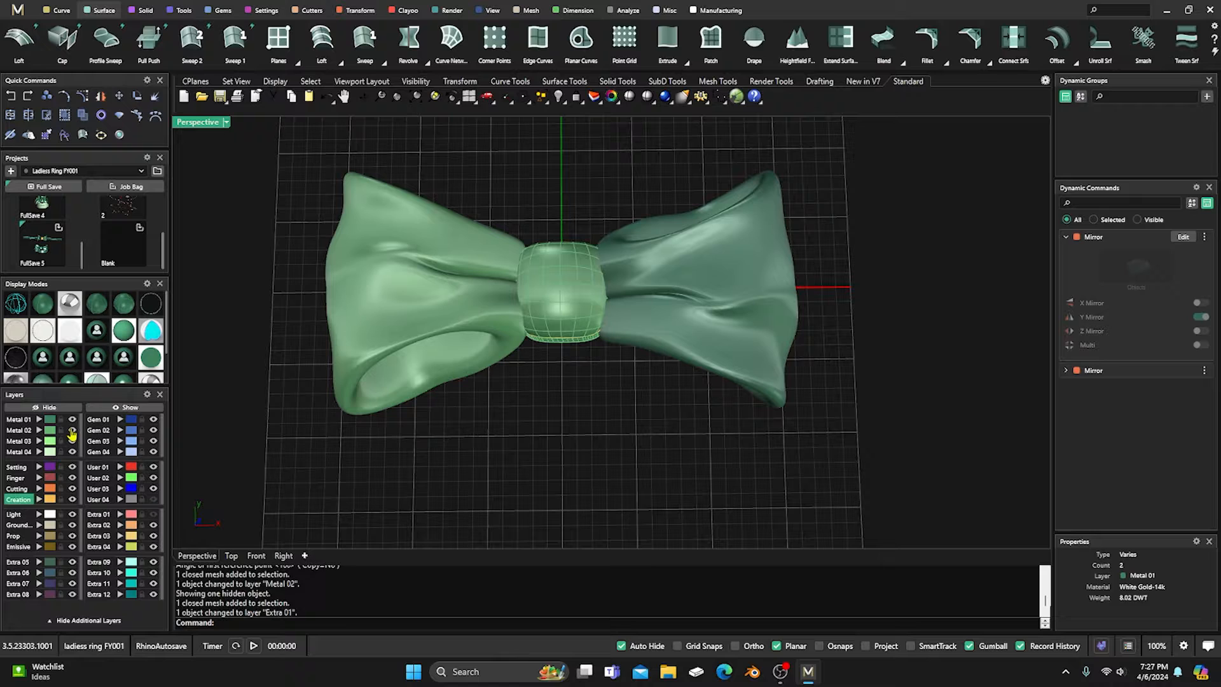
left_click(364, 309)
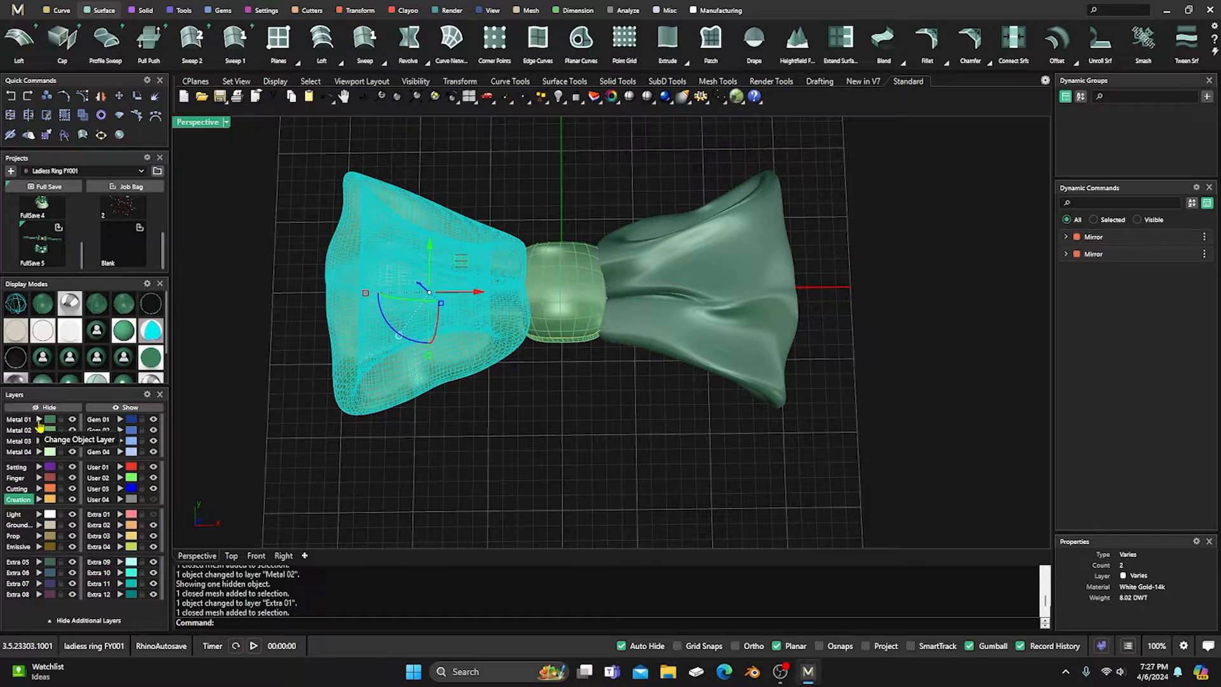
left_click(42, 421)
left_click(421, 184)
Examine the assembled bow from above in a glossy display mode without isocurves.
scroll(494, 270, "down", 3)
right_click_drag(494, 270, 549, 250)
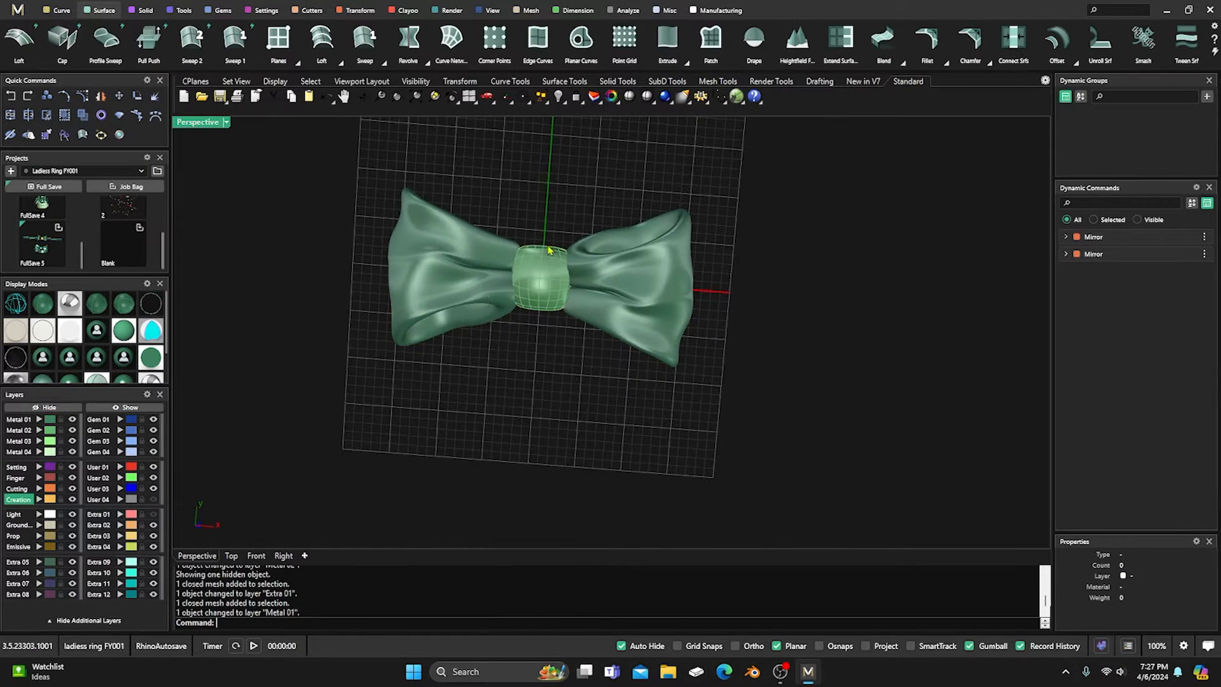
right_click_drag(409, 384, 525, 330)
right_click_drag(533, 415, 540, 397)
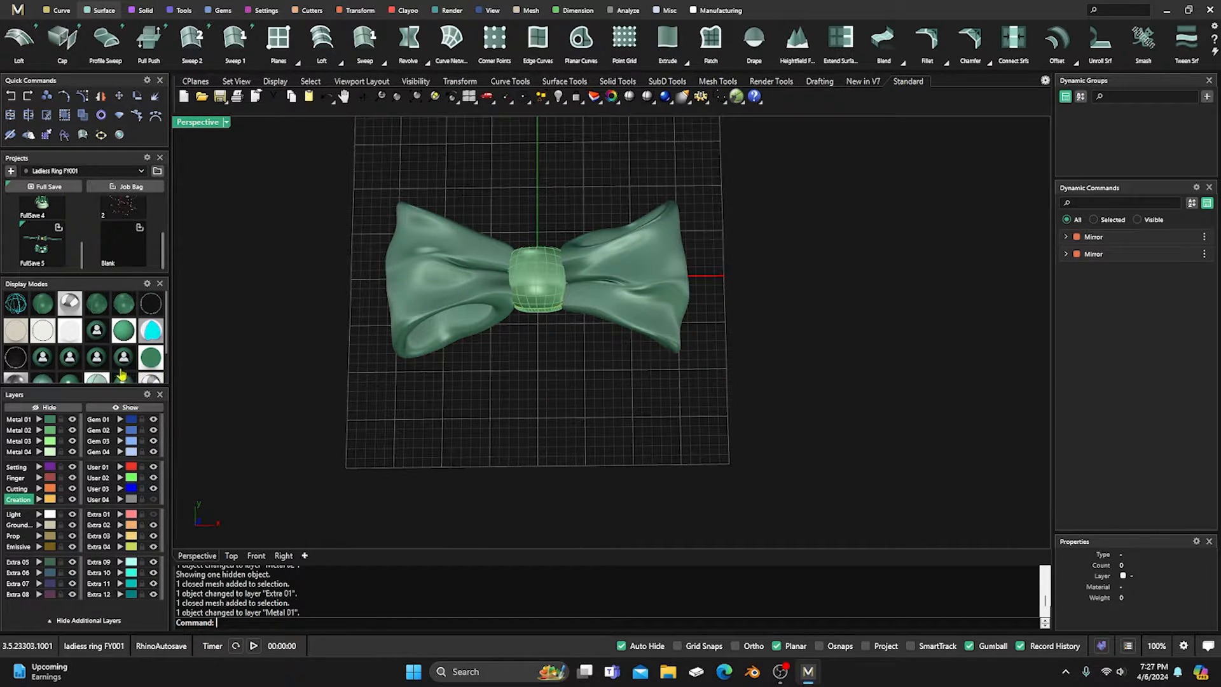
left_click(69, 380)
right_click_drag(348, 419, 349, 398)
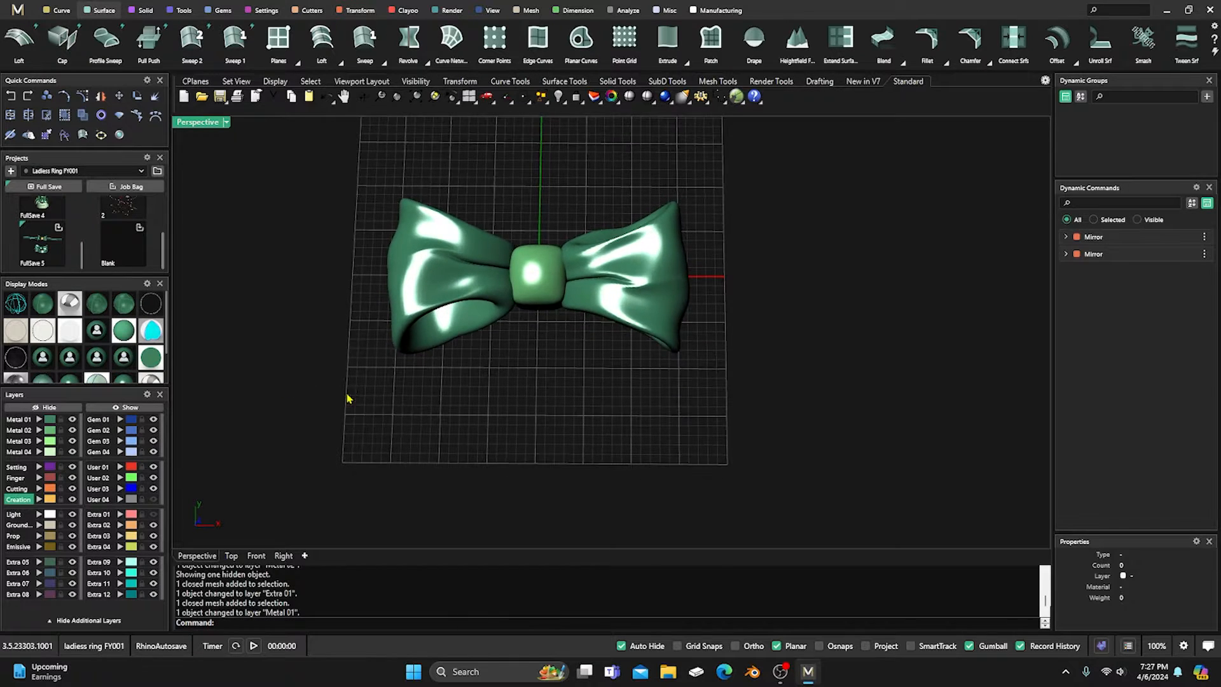
right_click_drag(552, 369, 553, 375)
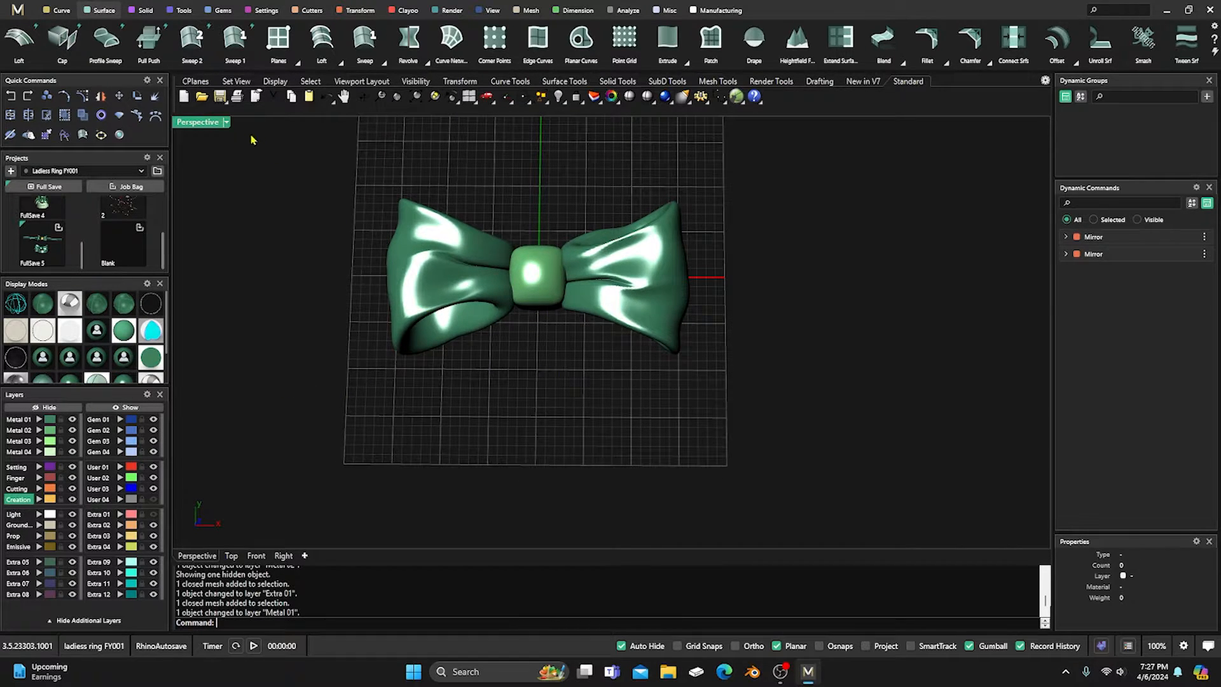
Switch to the four-viewport layout, restore the shaded display mode with isocurves, and frame the bow in the Top view.
double_click(203, 123)
scroll(382, 205, "down", 3)
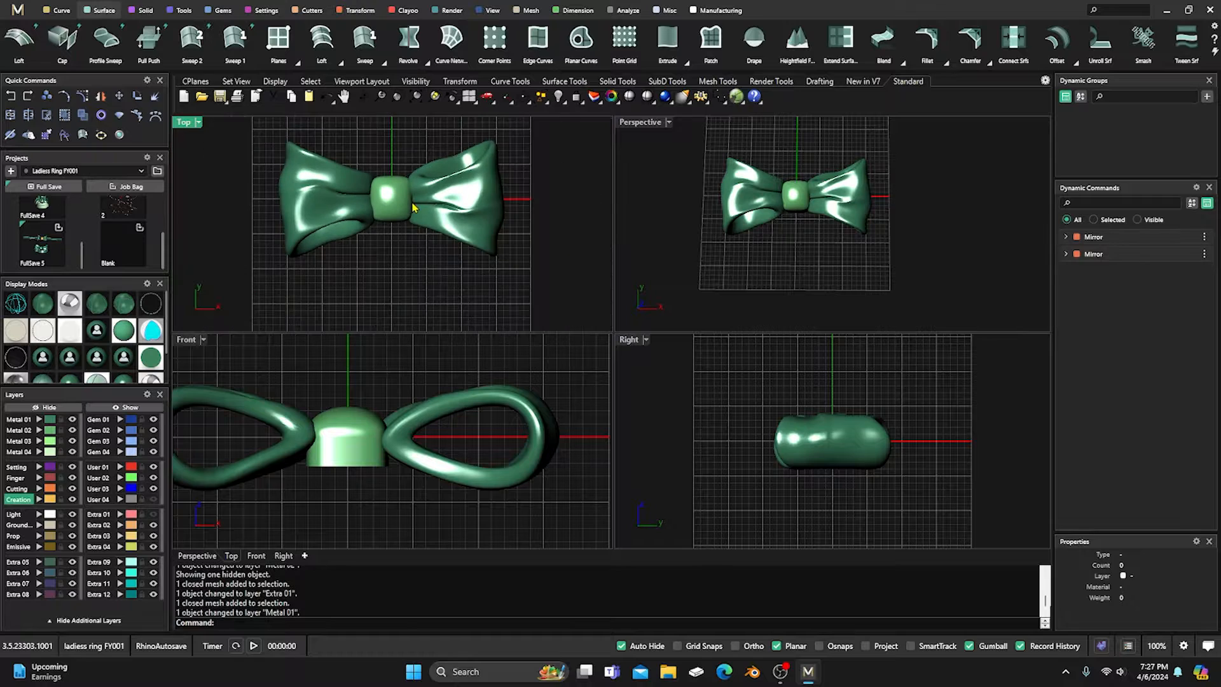
left_click(46, 305)
right_click_drag(357, 266, 383, 259)
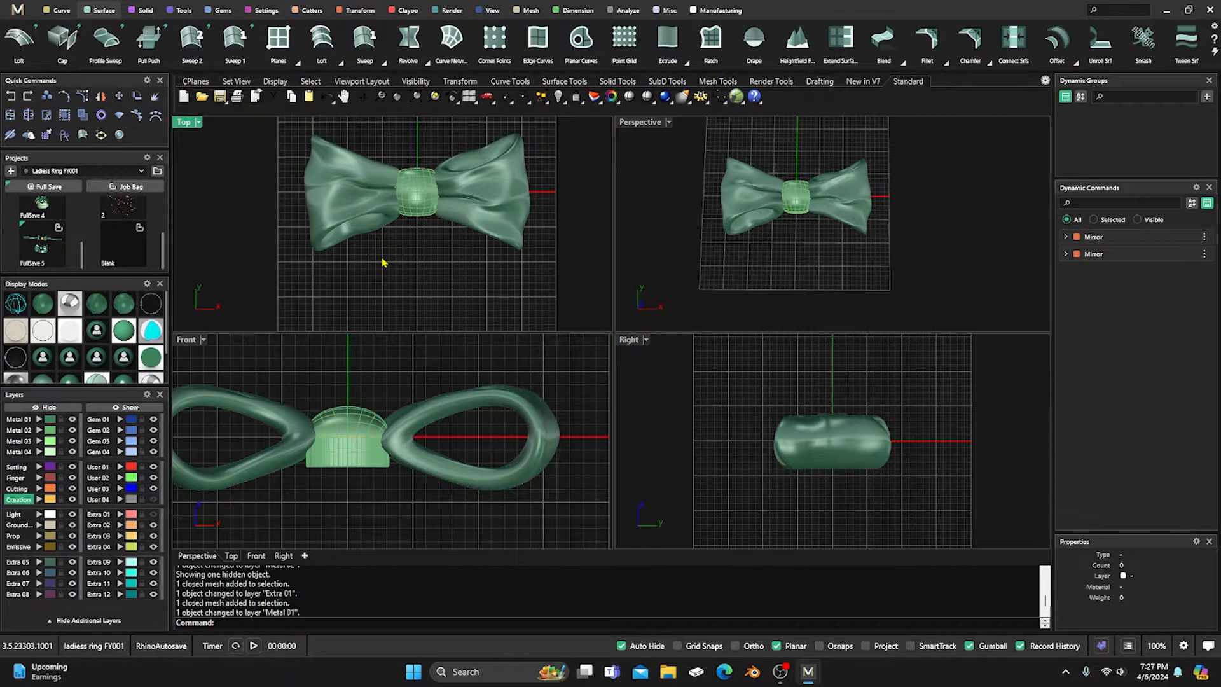
Draw an Arc Start Point arc in the Top view from the knot's lower part downward, with its ends about 8.9 mm apart.
left_click(61, 11)
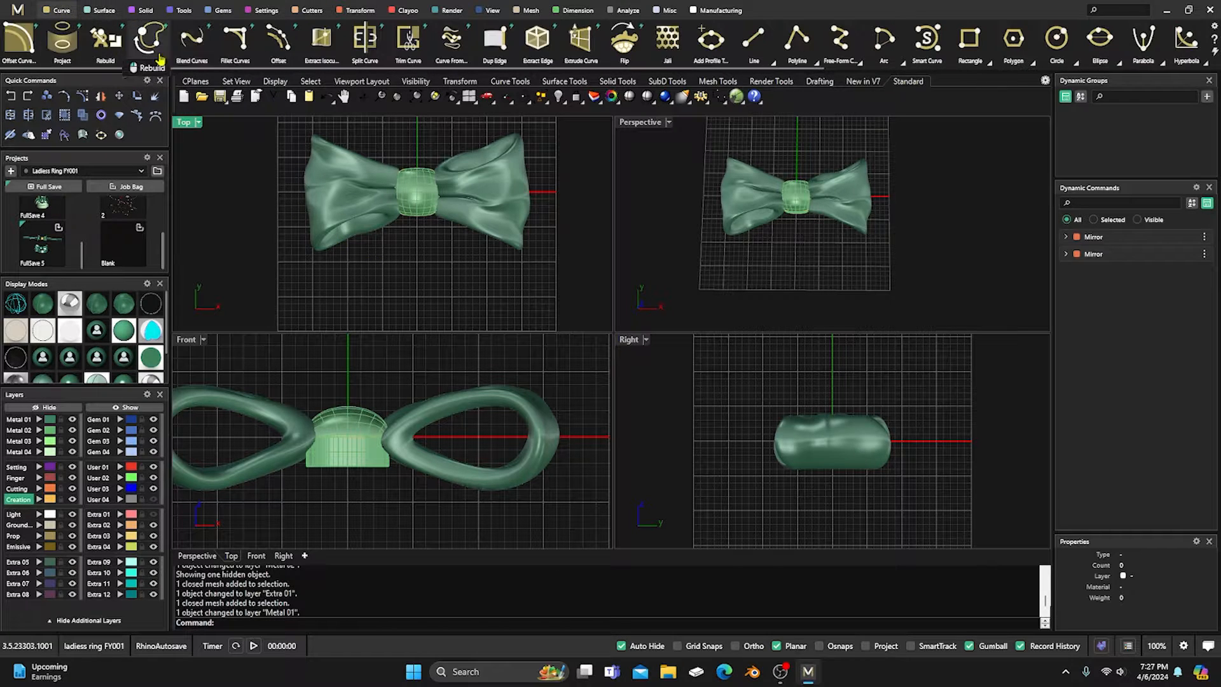
left_click(900, 61)
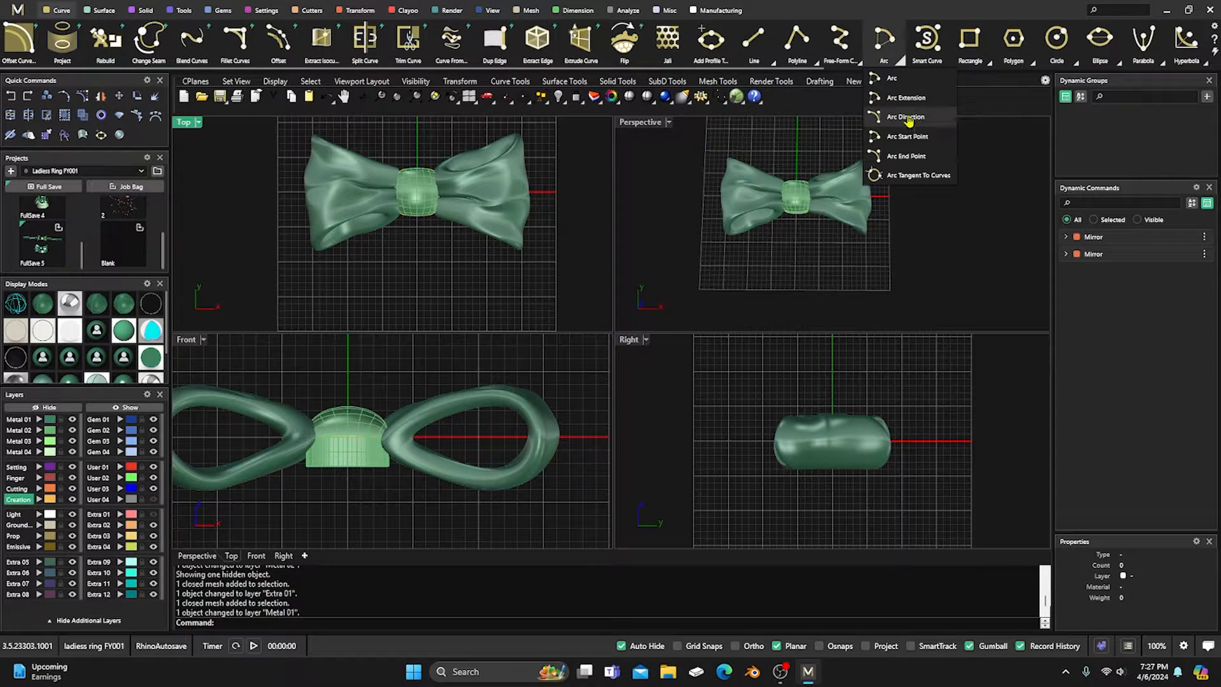
left_click(907, 136)
scroll(427, 240, "up", 2)
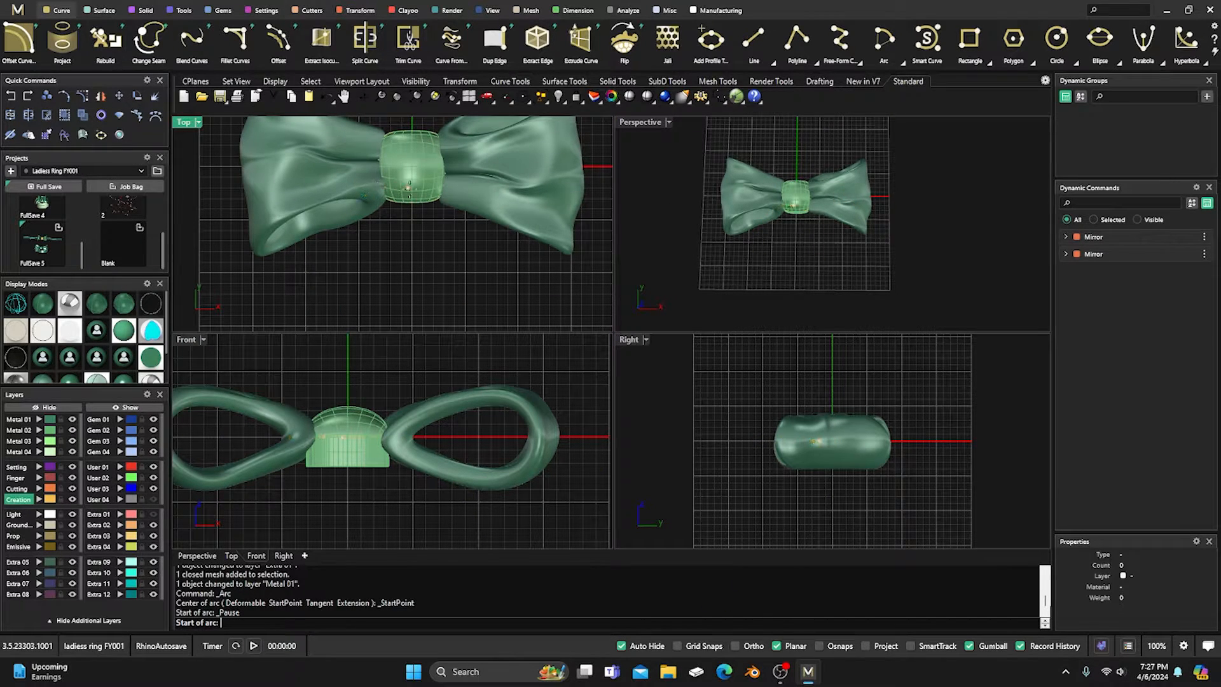
left_click(415, 191)
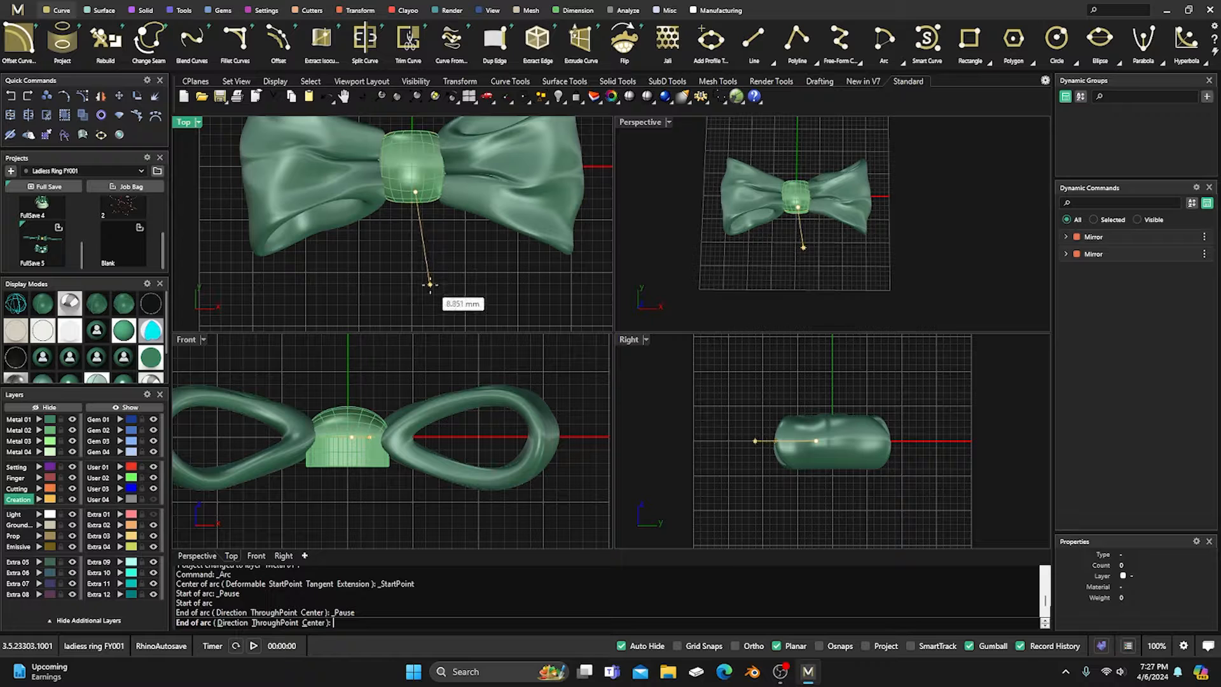
left_click(429, 285)
left_click(448, 275)
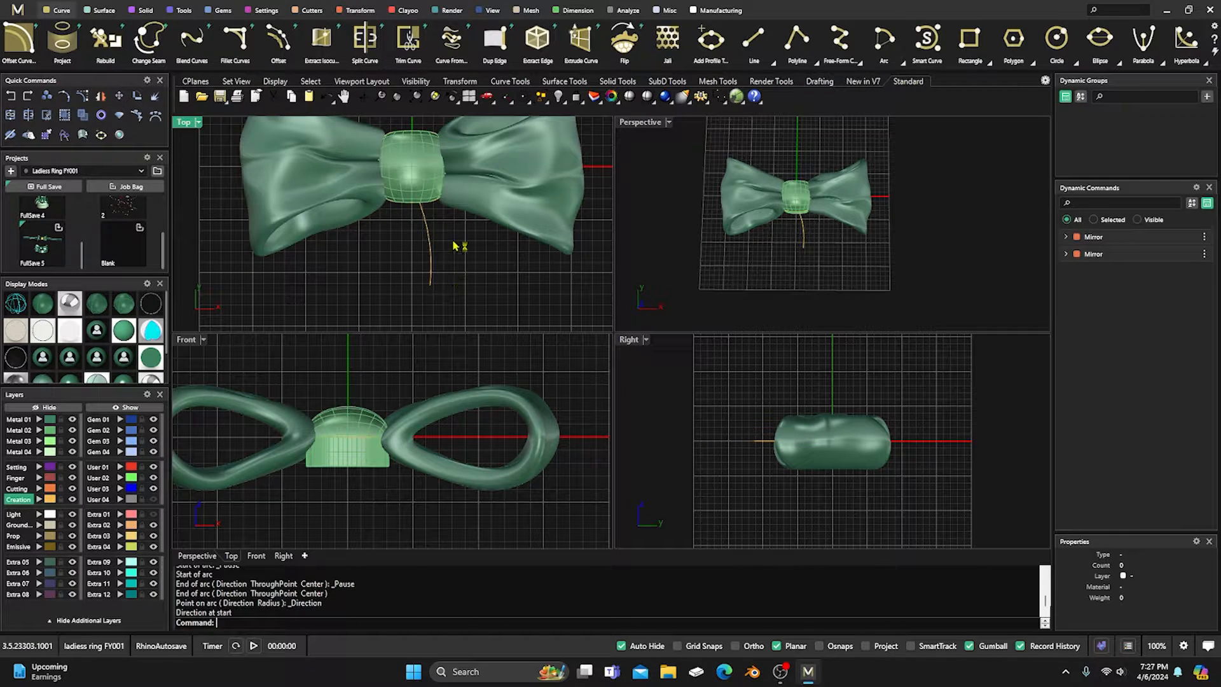
key("Return")
left_click(426, 184)
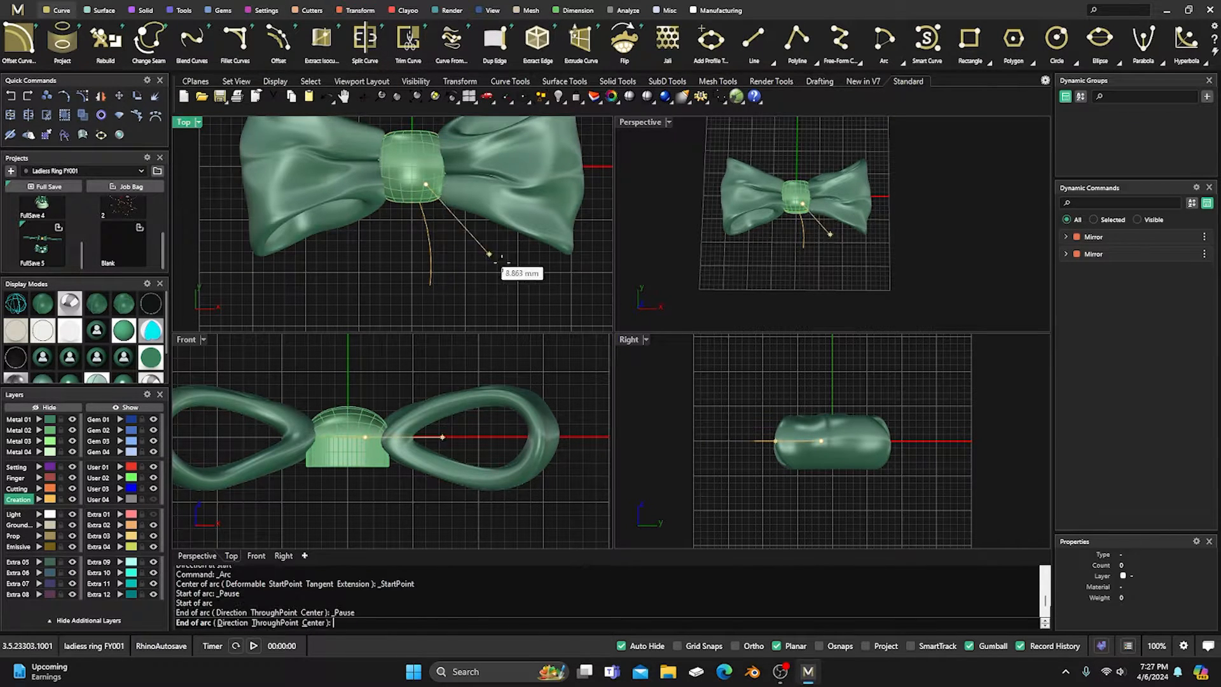
left_click(523, 291)
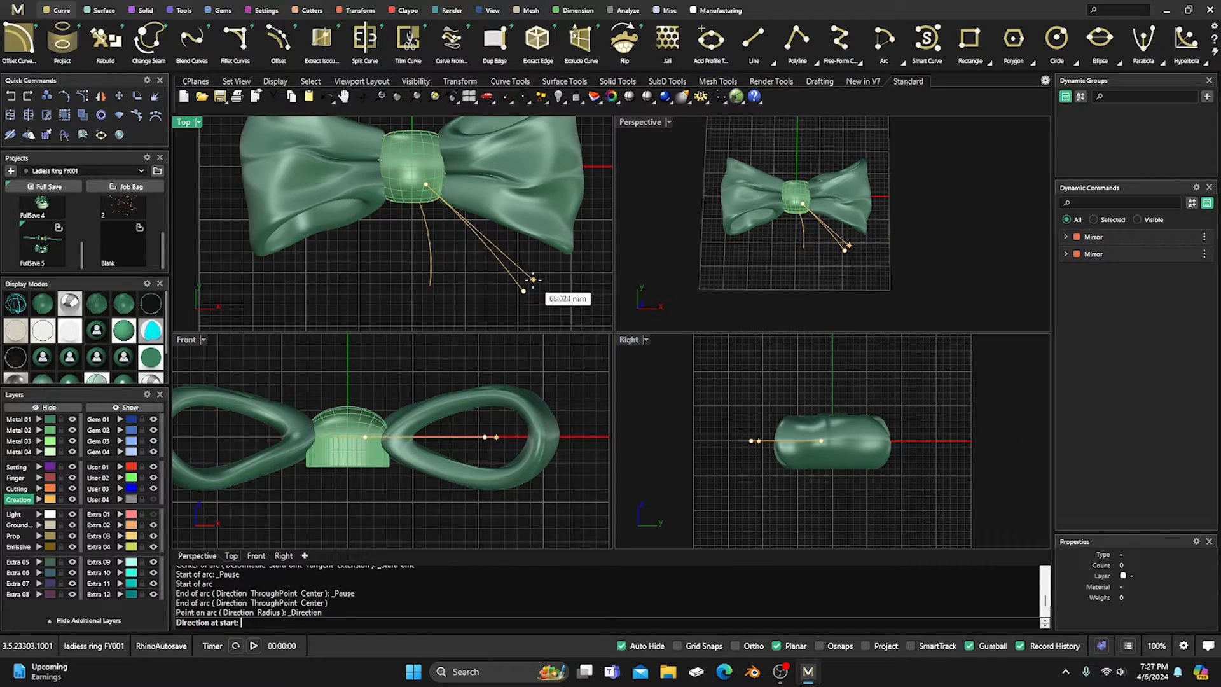
key("Escape")
Draw a second arc in the Top view from the knot's lower right area diagonally down below the right loop.
key("Return")
left_click(433, 188)
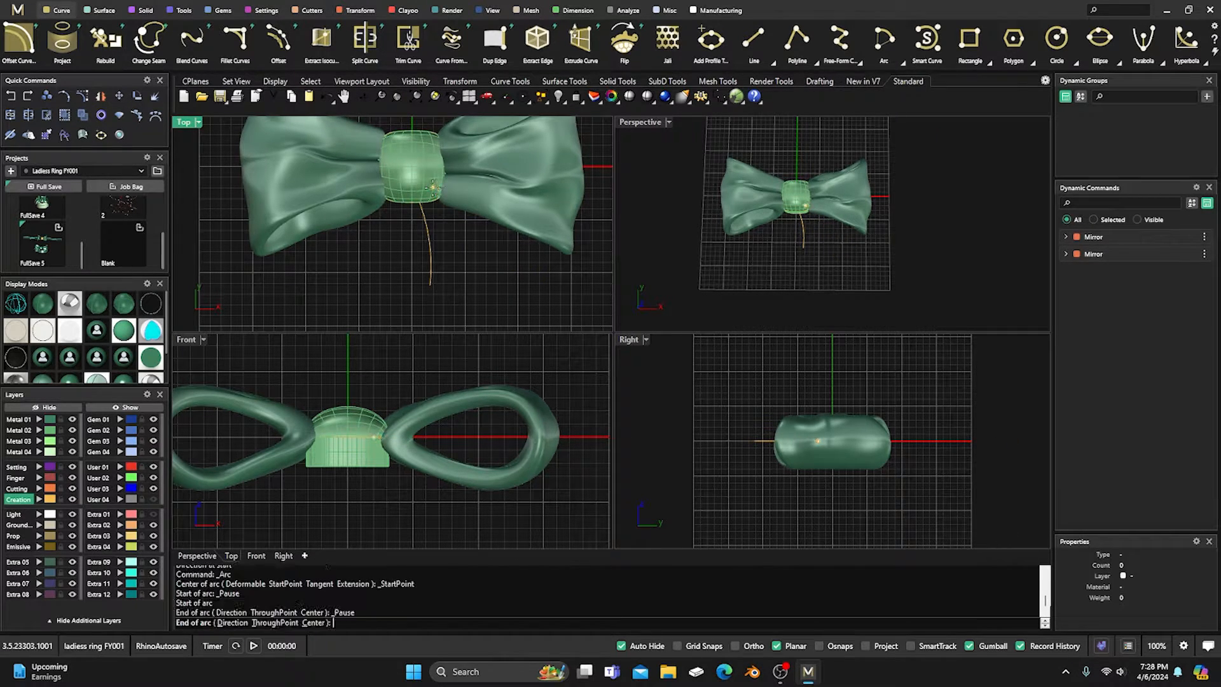
left_click(539, 266)
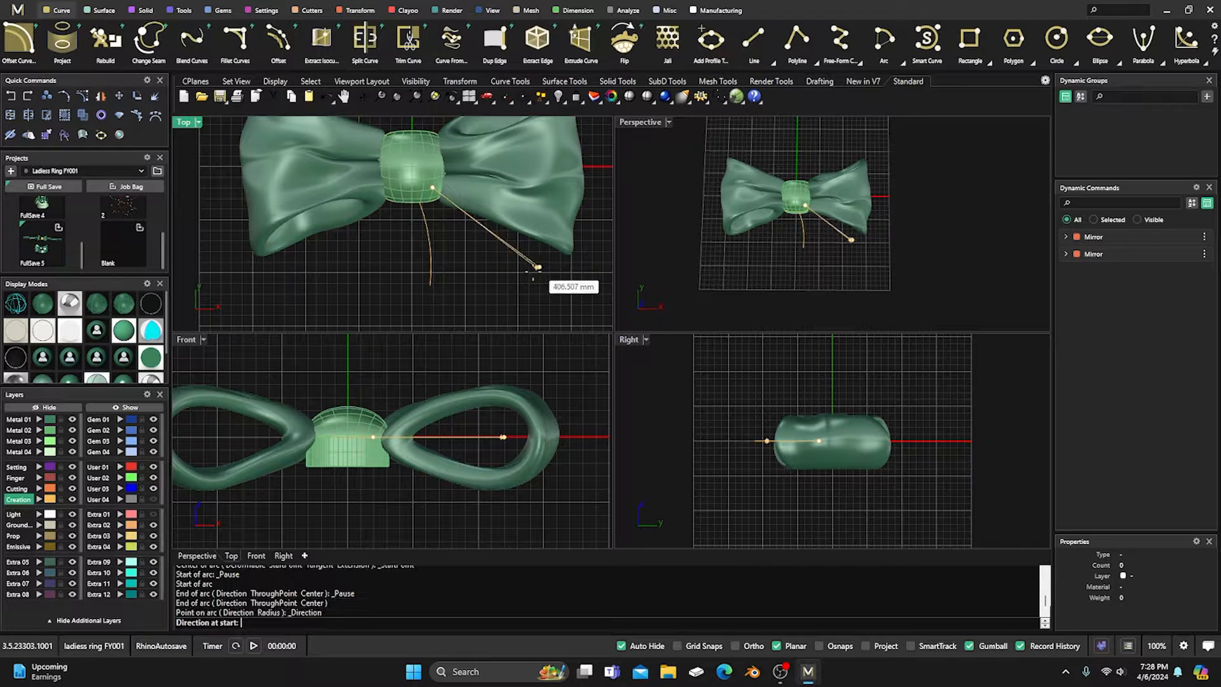
left_click(507, 290)
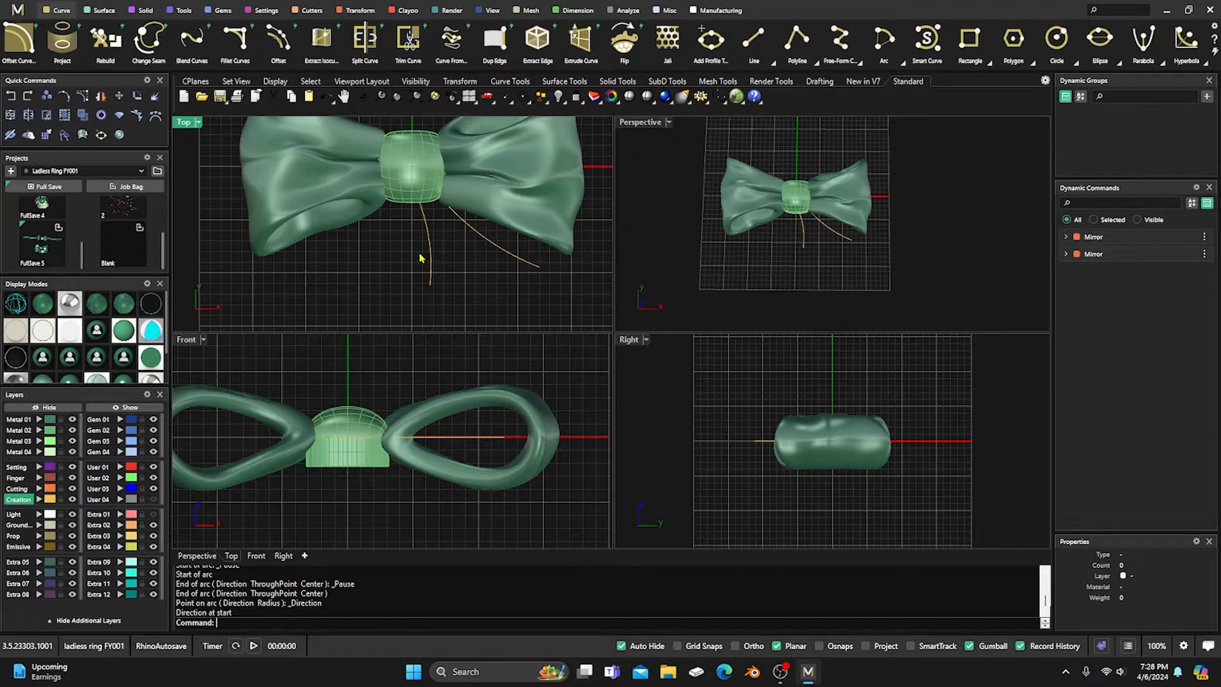
Turn on Clayoo edit mode and accept breaking the history of the affected object.
left_click(408, 11)
left_click(19, 38)
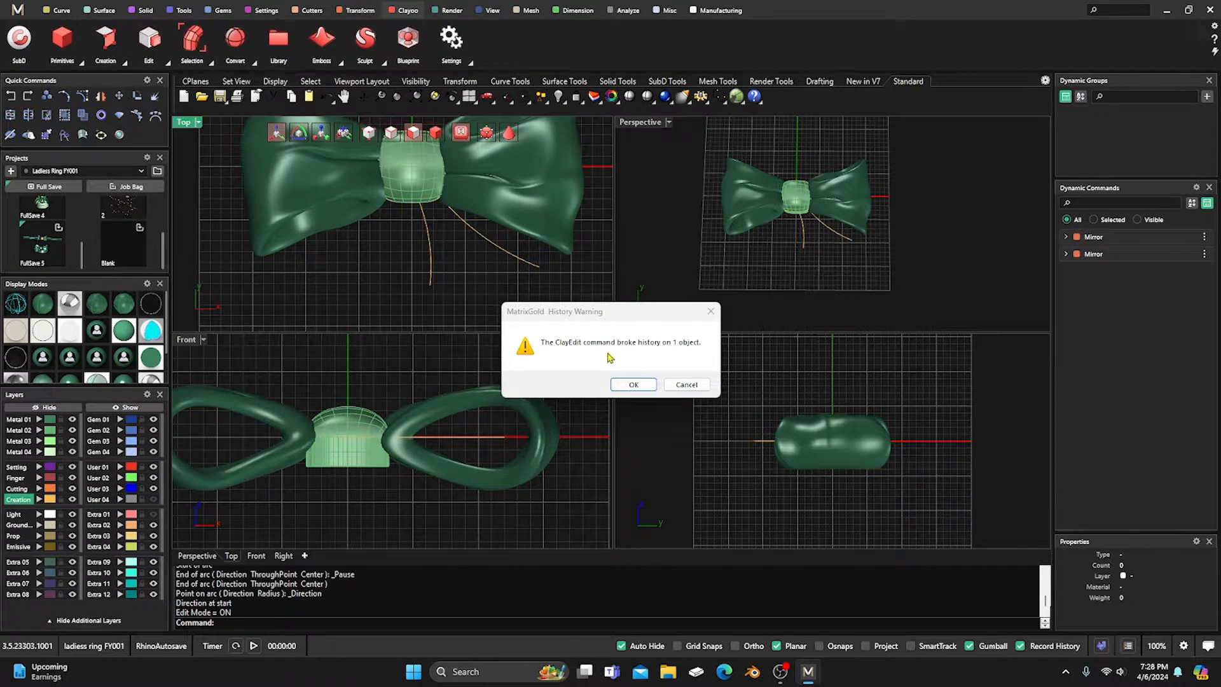
left_click(634, 384)
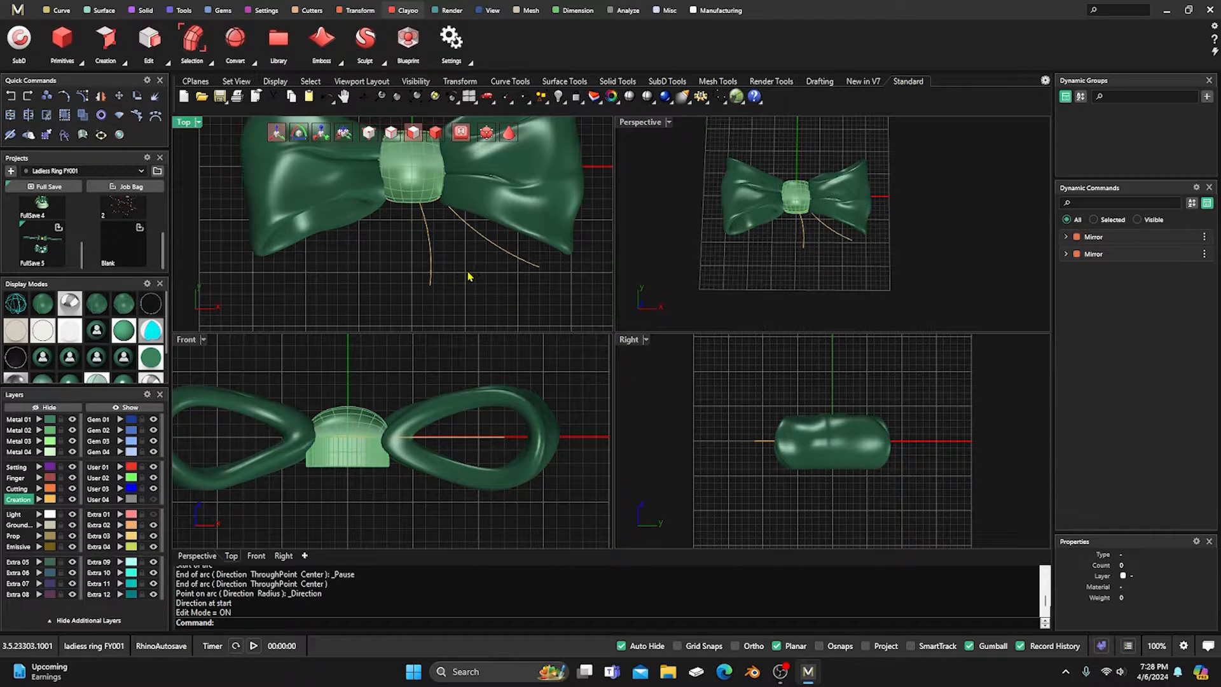
left_click(19, 38)
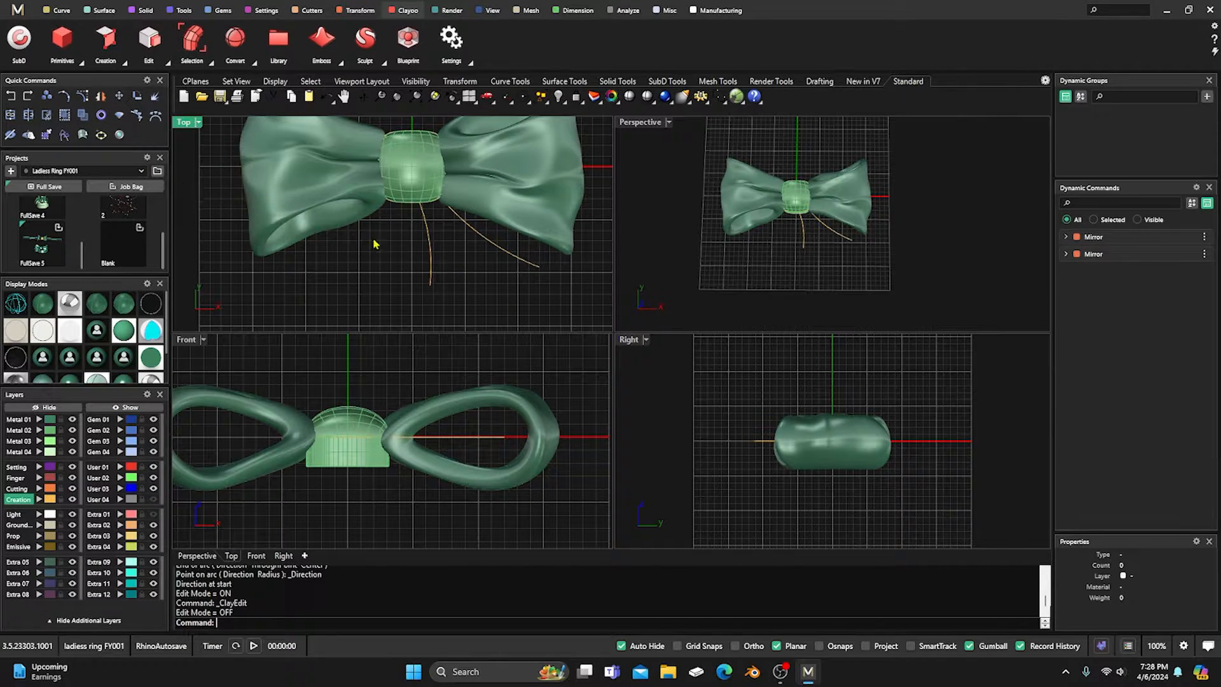
left_click(17, 45)
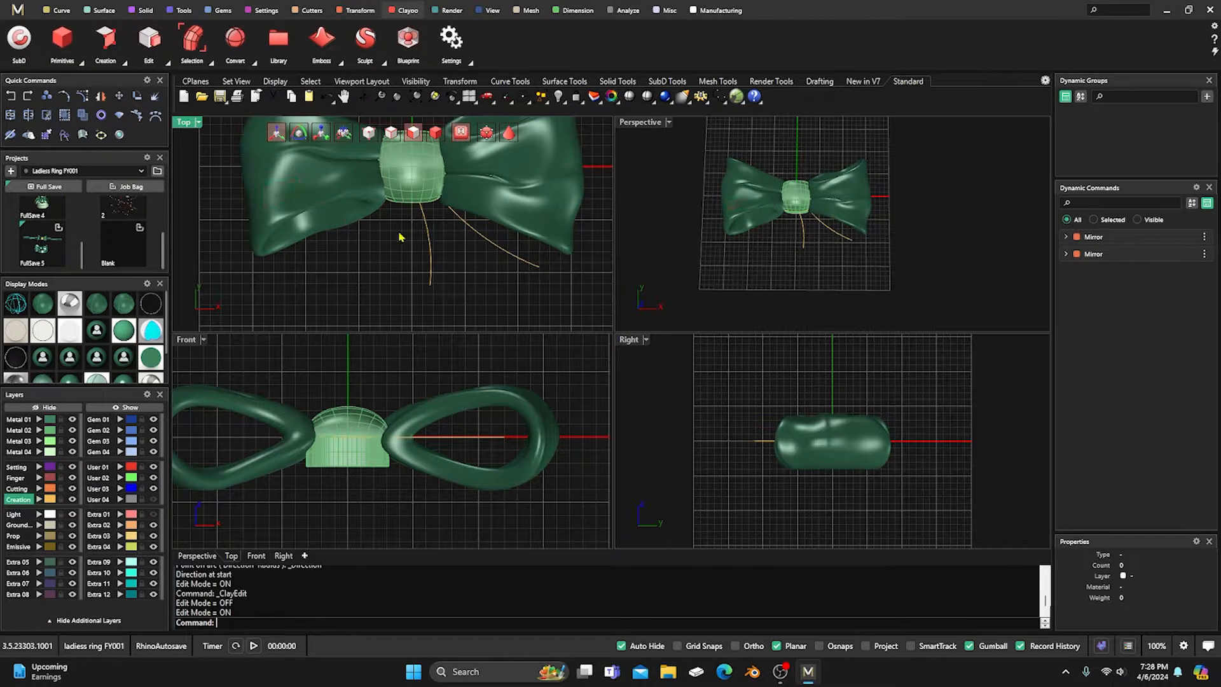
Create a Clayoo From 2 Curves surface between the two arcs below the knot.
left_click(122, 60)
left_click(127, 117)
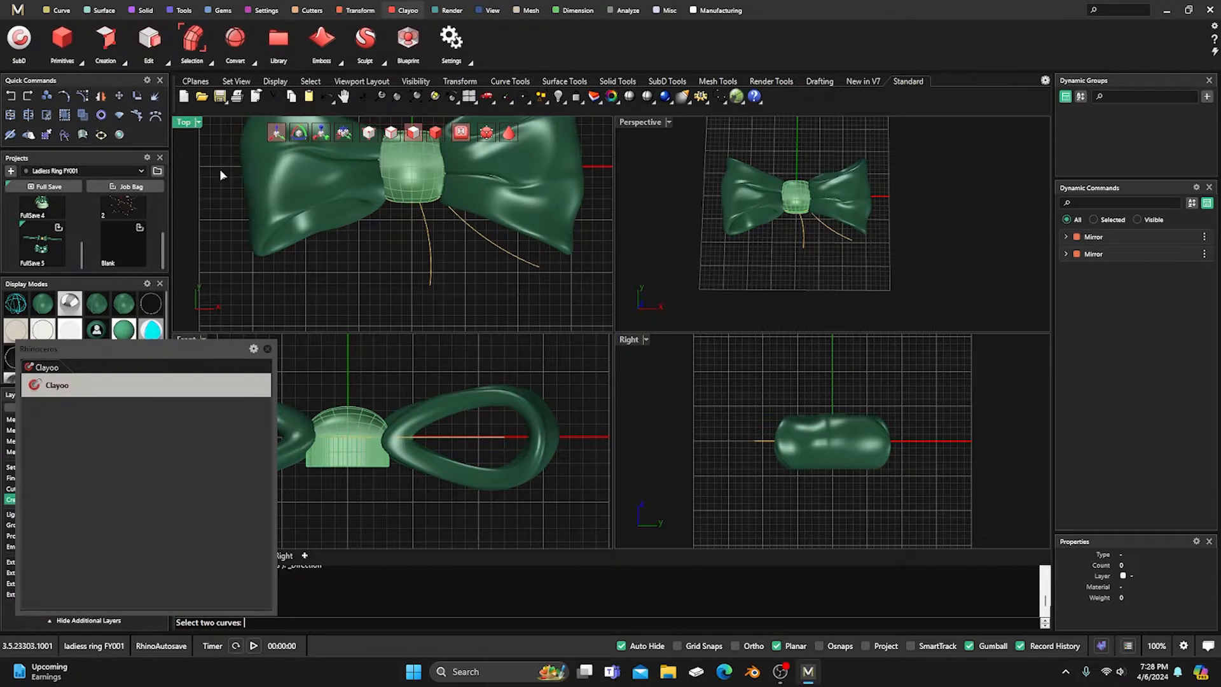
left_click(429, 250)
left_click(478, 231)
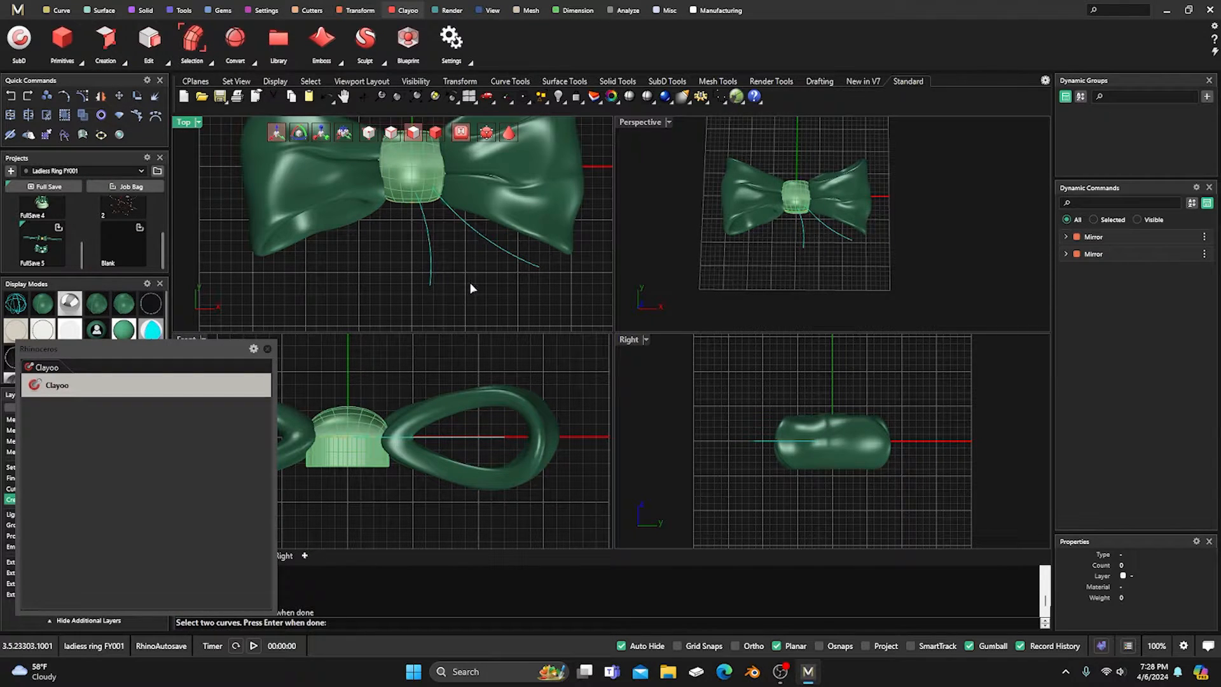
key("Return")
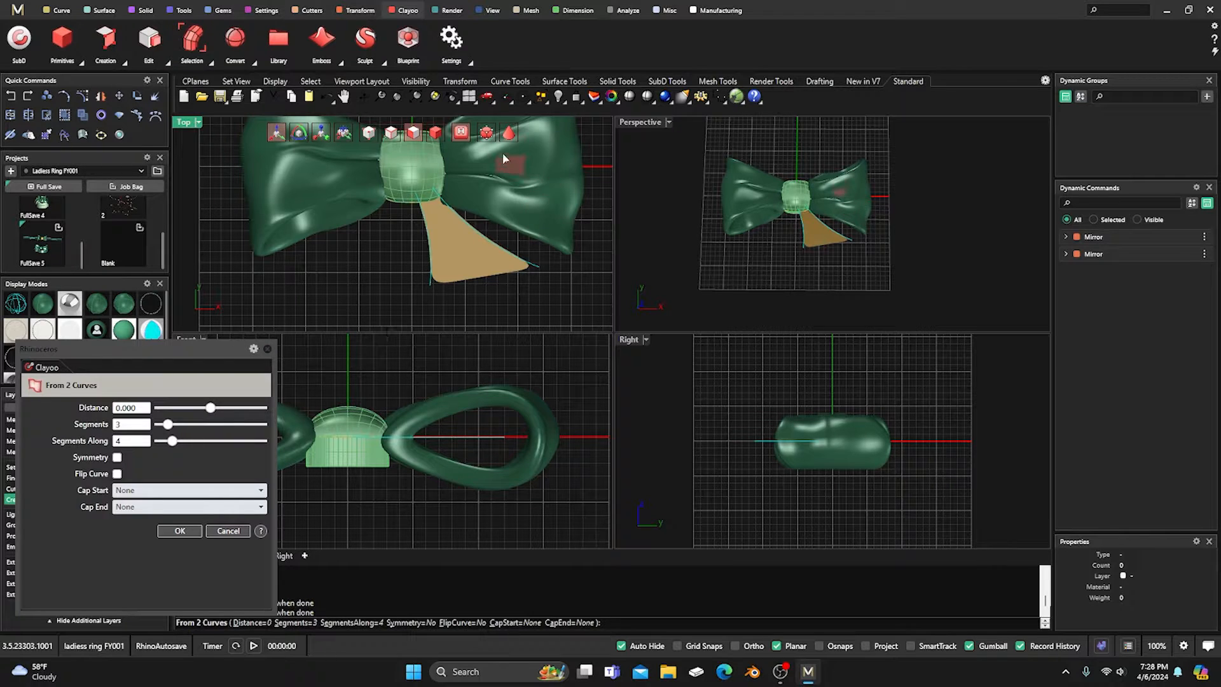
Show the clay objects as faceted cages with edges and finish the ribbon surface with Segments 6 and Segments Along 6.
left_click(508, 136)
scroll(453, 248, "up", 3)
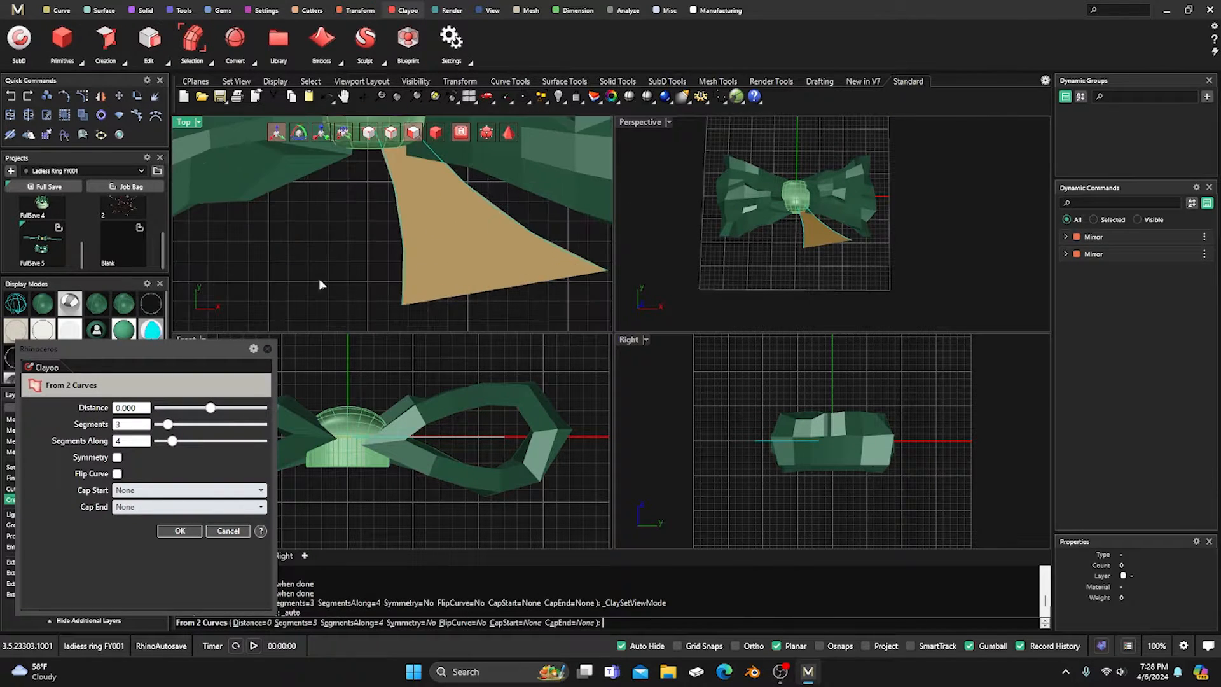
left_click_drag(208, 351, 232, 352)
left_click(126, 307)
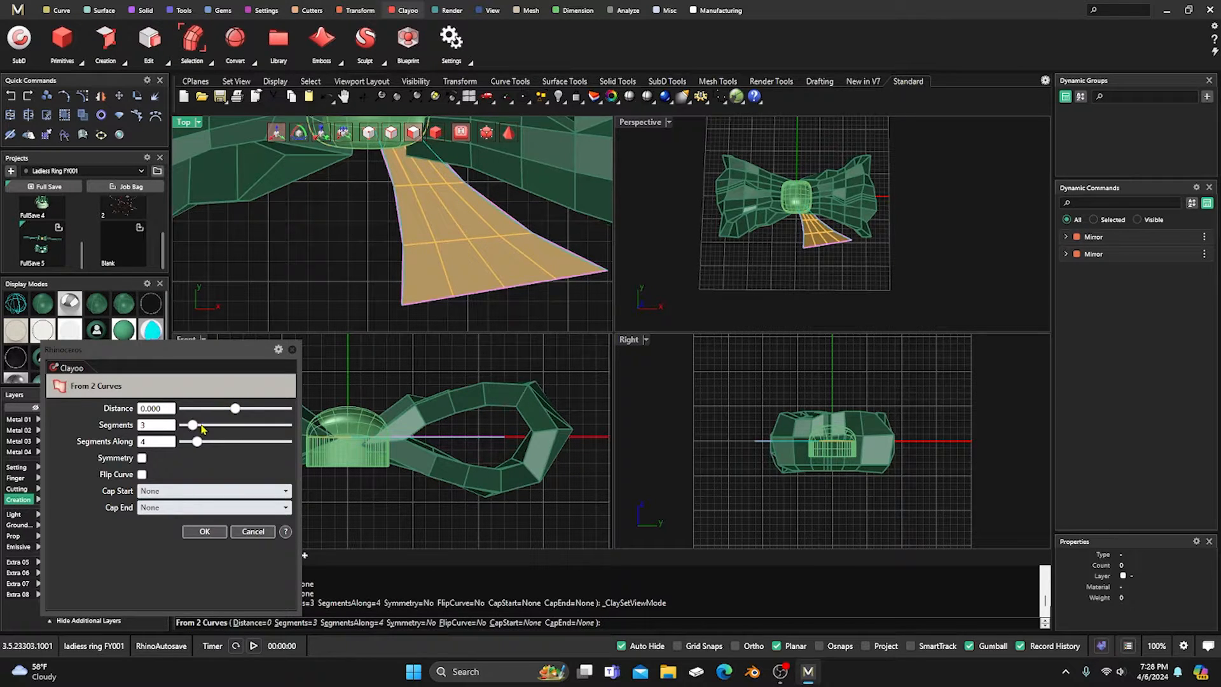
left_click_drag(197, 430, 207, 446)
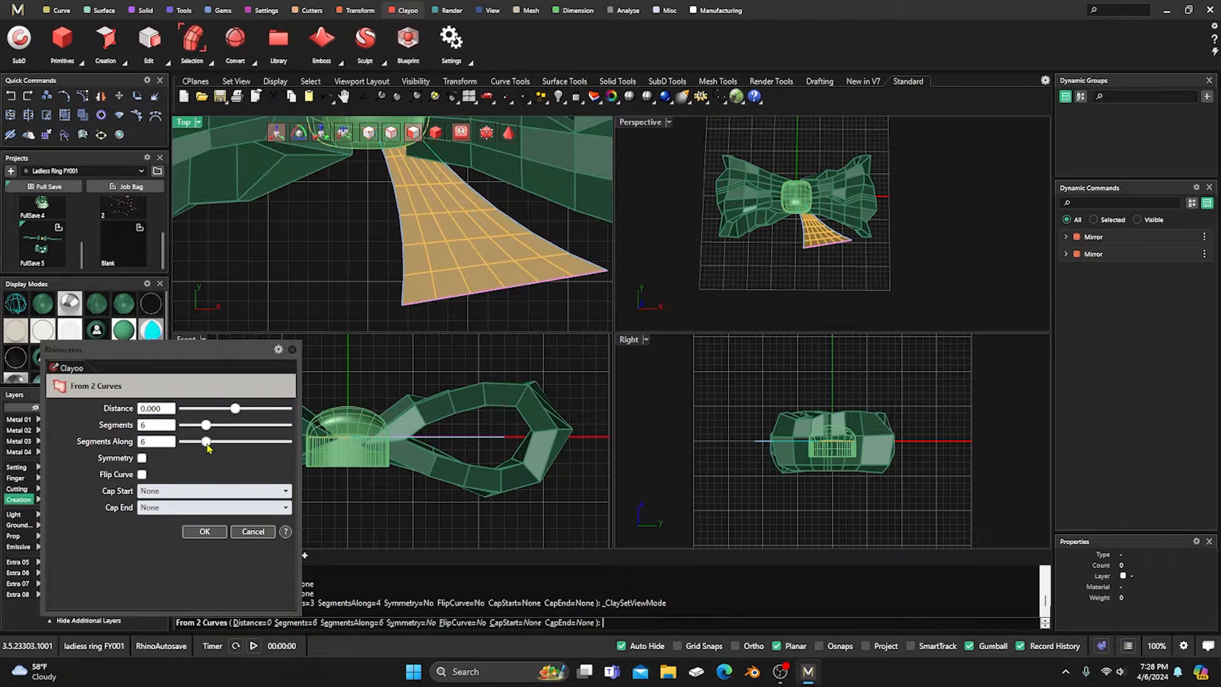
left_click(204, 531)
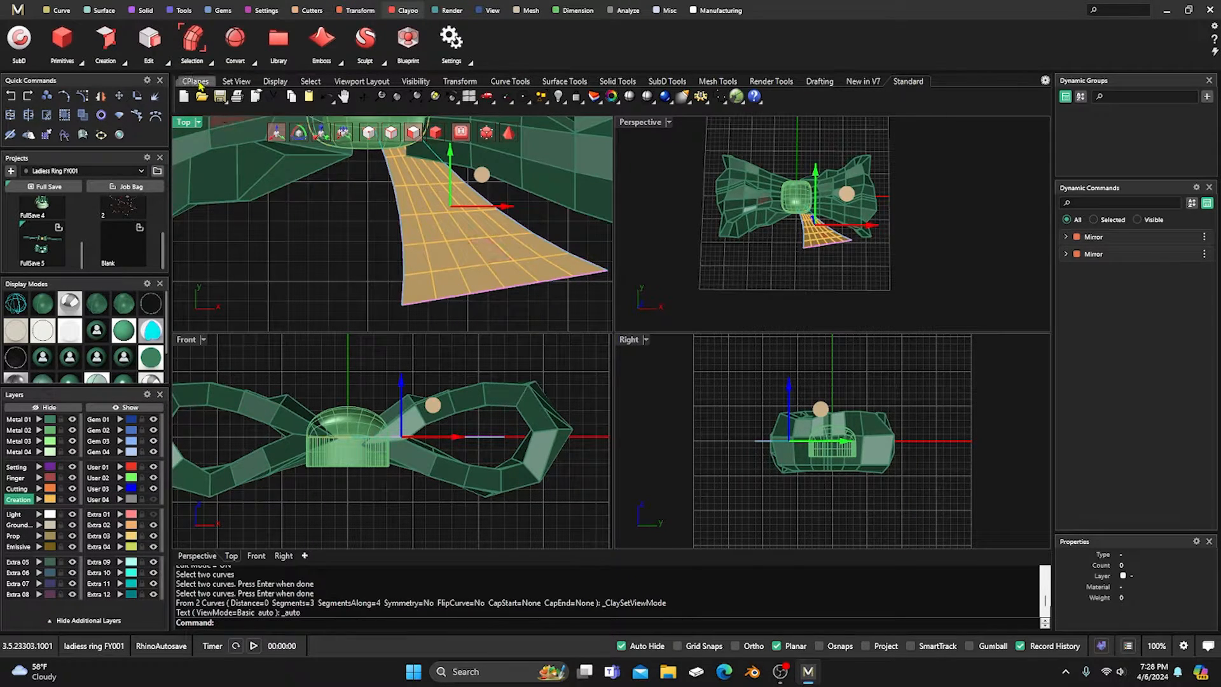
Try a Clayoo face edit on the faces of the ribbon tail.
left_click(166, 61)
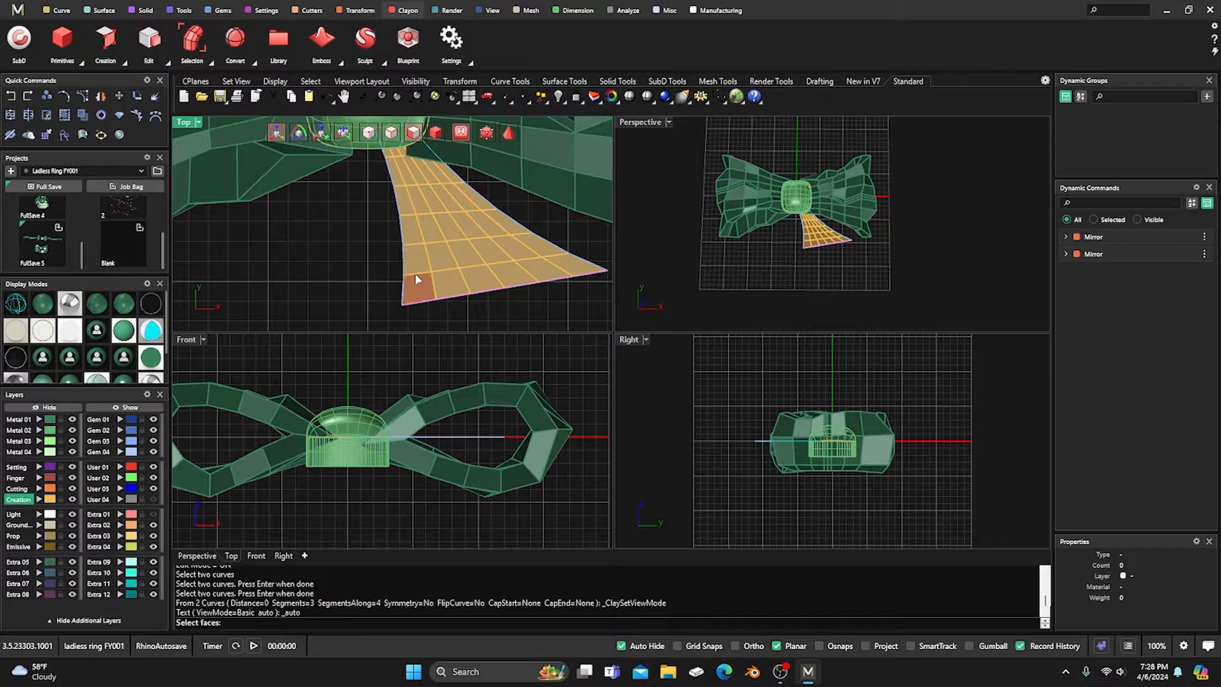
left_click(447, 221)
left_click(479, 251)
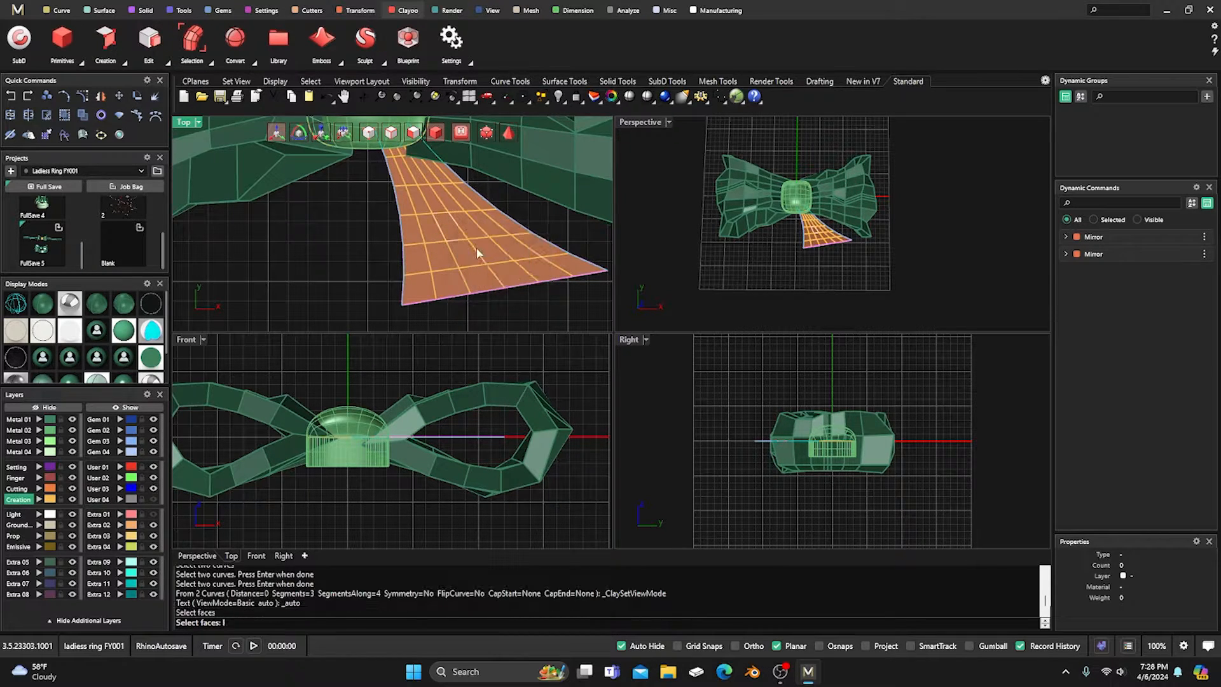
key("Return")
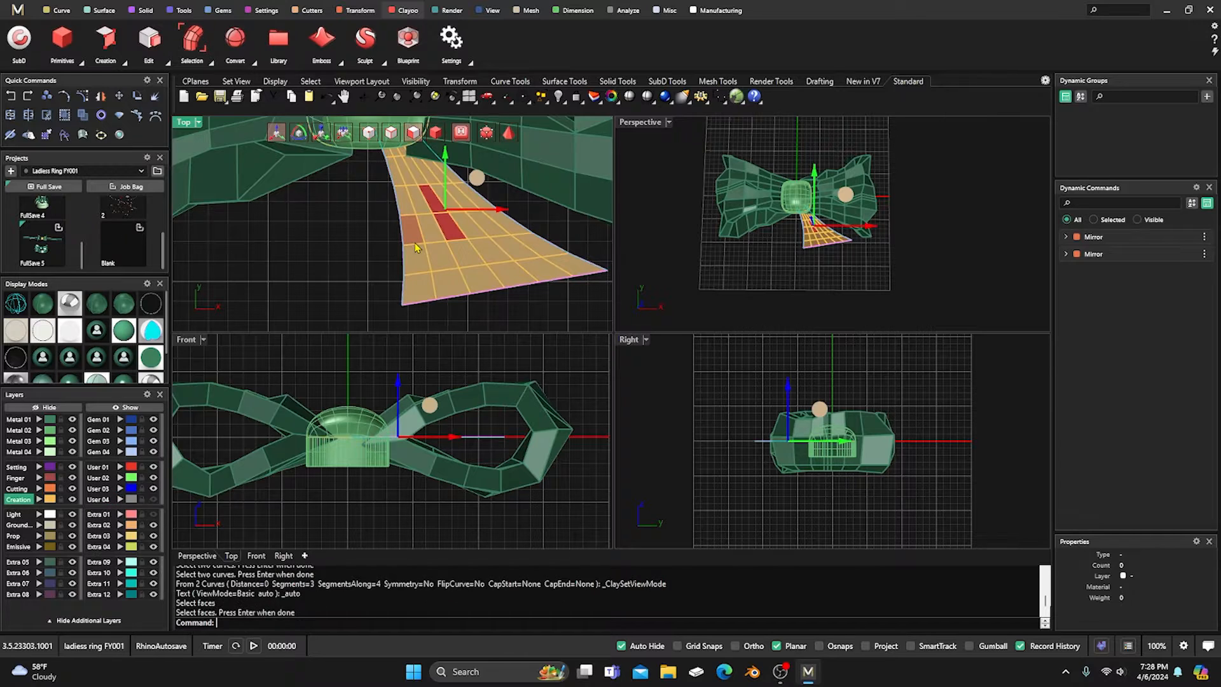
Clear the face selection and start selecting at the ribbon tail's left edge, where the arc and clay object overlap.
left_click(335, 270)
left_click(410, 272)
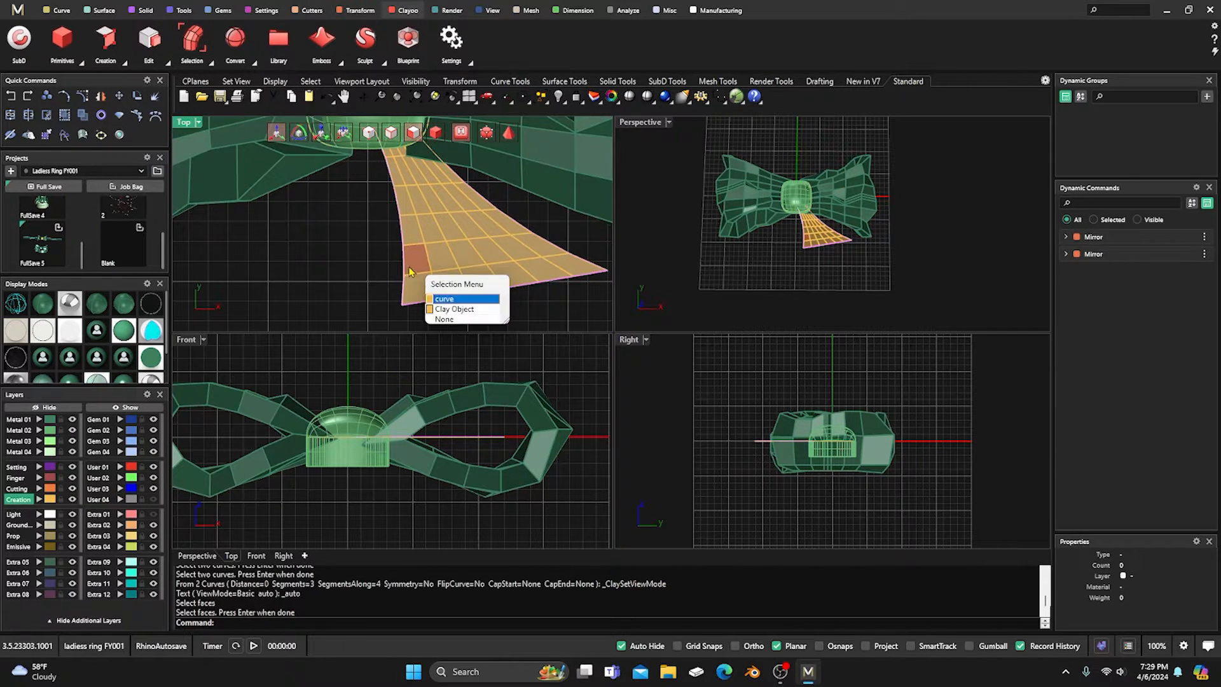
Shell the flat ribbon tail downward in Regular mode to a thickness of about 2.7.
left_click(441, 309)
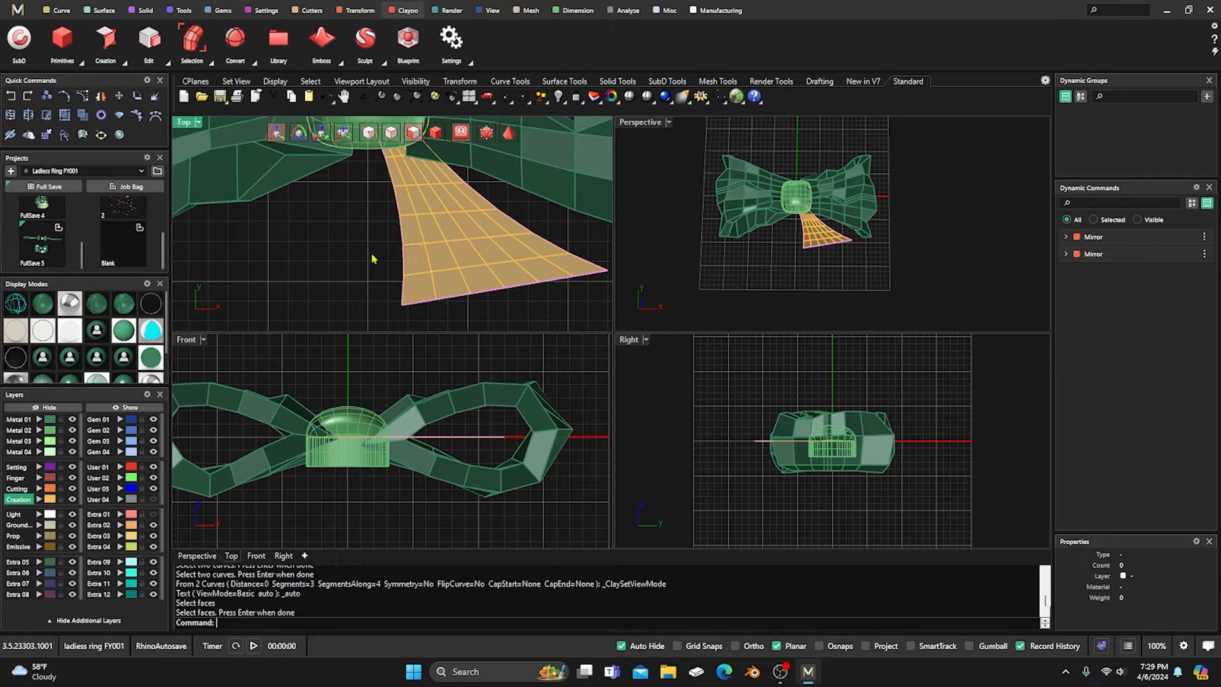
left_click(437, 132)
left_click(437, 239)
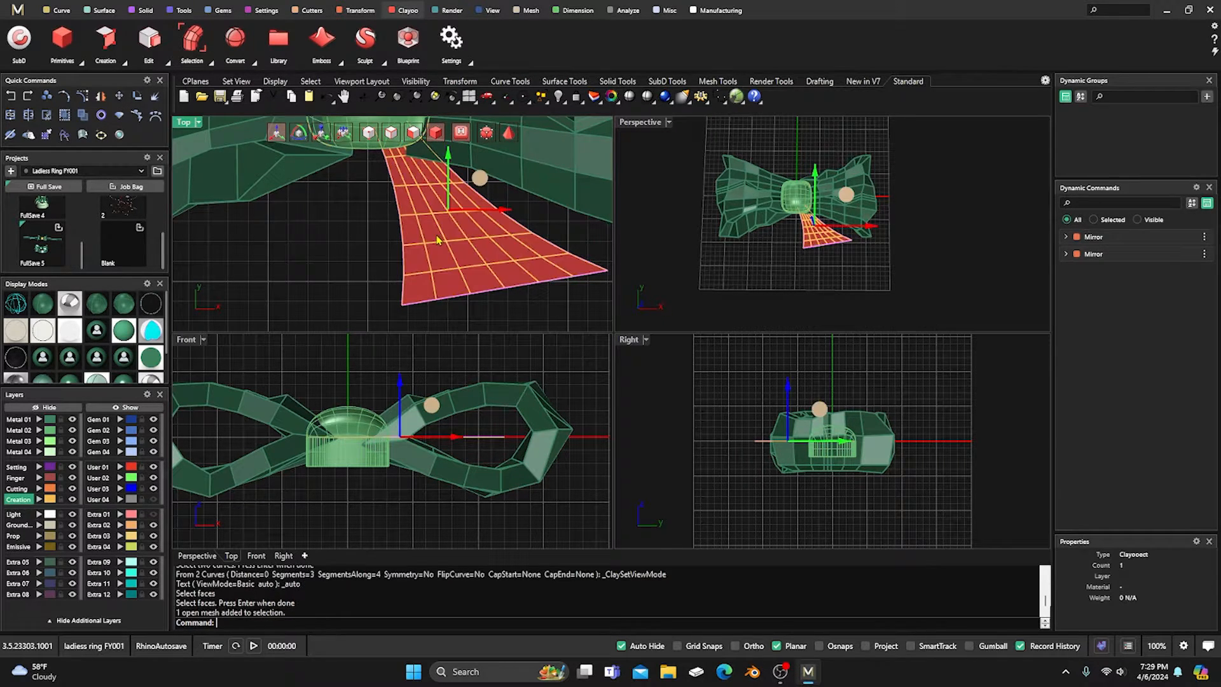
left_click(345, 252)
left_click(421, 245)
left_click(368, 253)
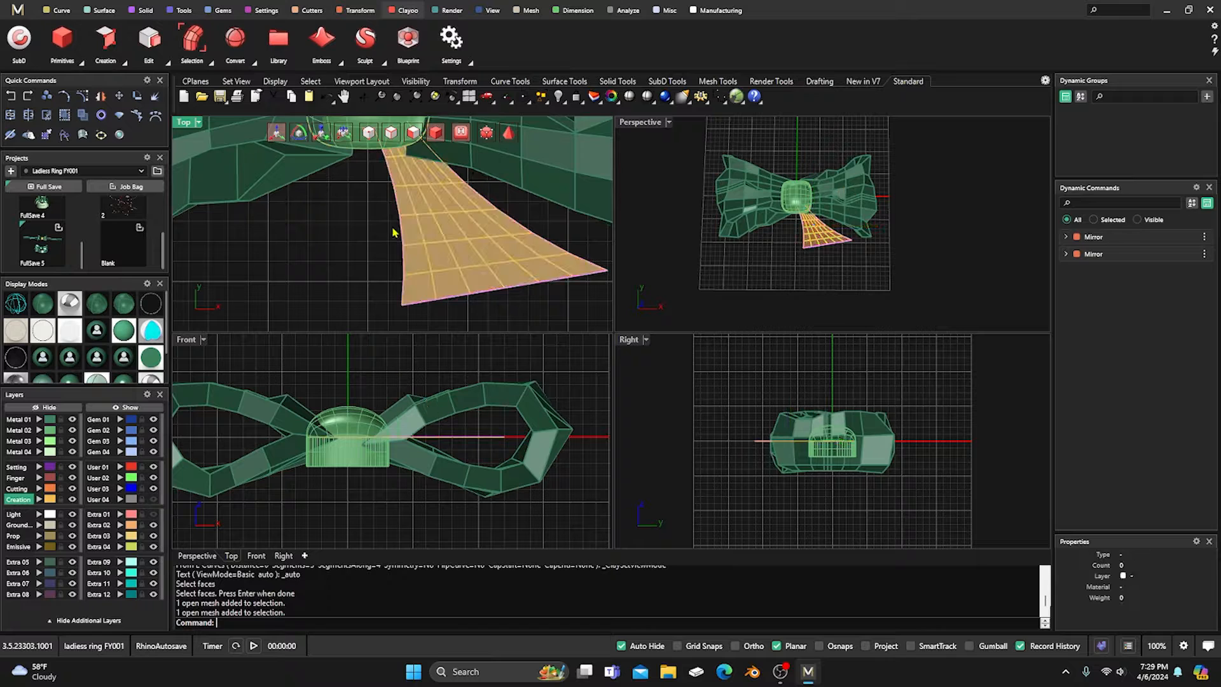
left_click(423, 215)
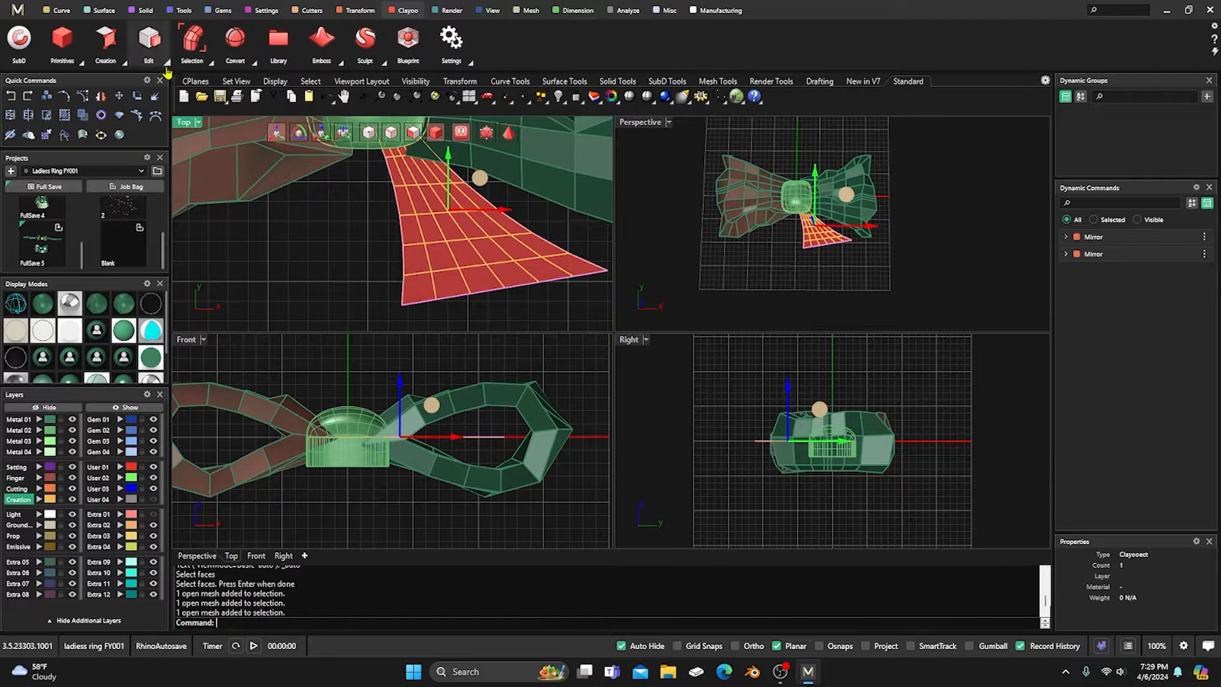
left_click(164, 59)
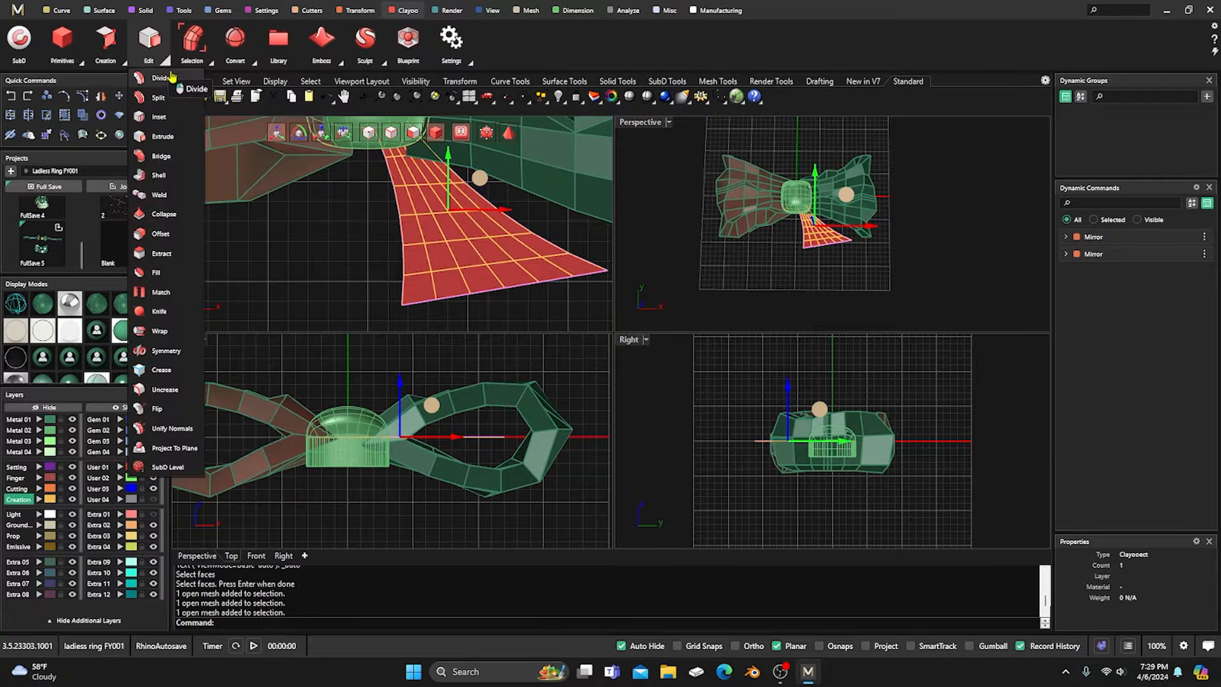
left_click(164, 177)
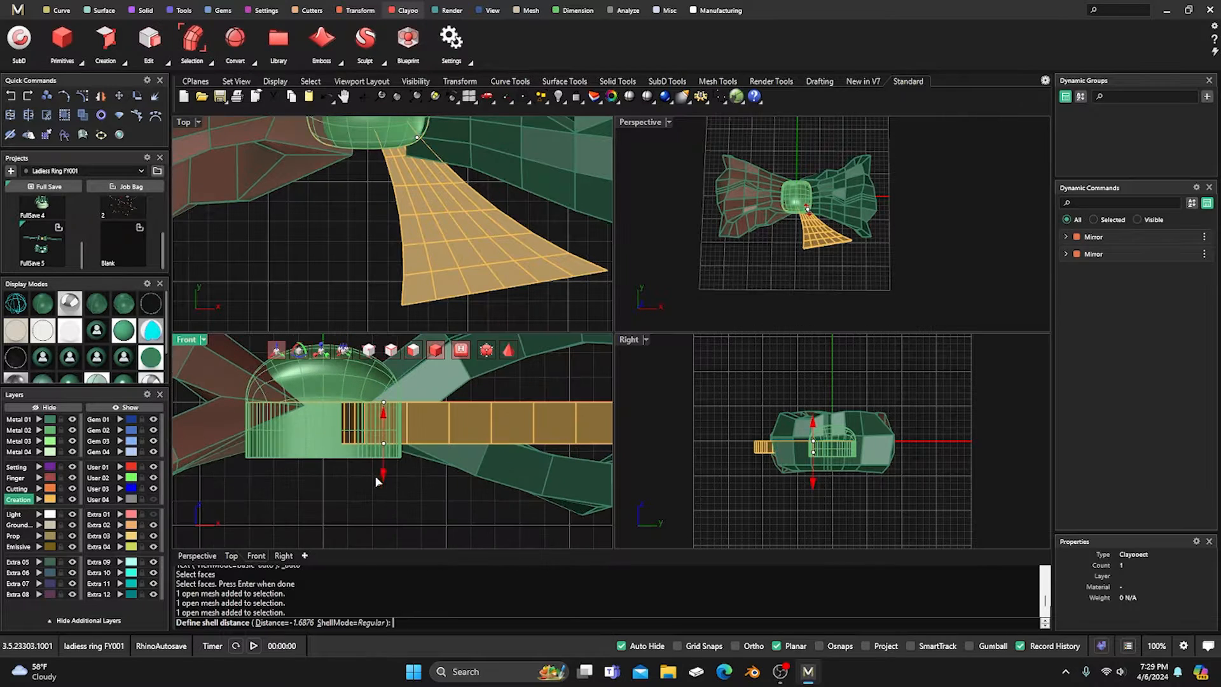
scroll(382, 477, "up", 3)
scroll(381, 464, "down", 2)
scroll(380, 463, "down", 1)
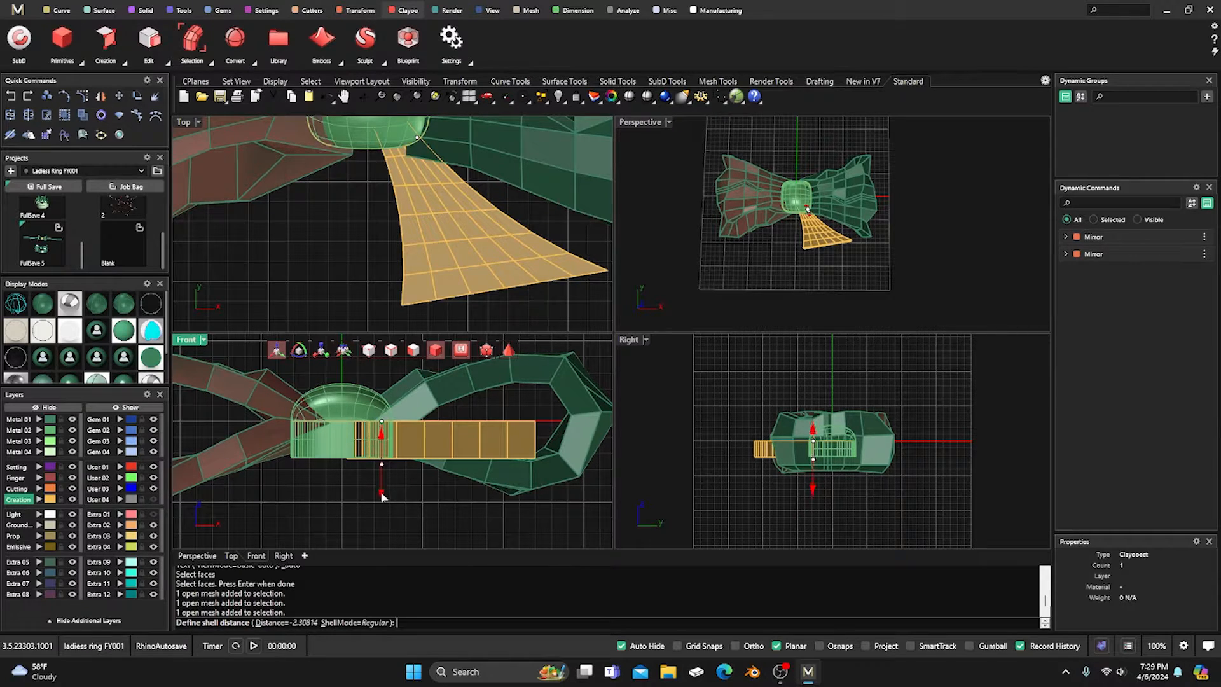
left_click(400, 487)
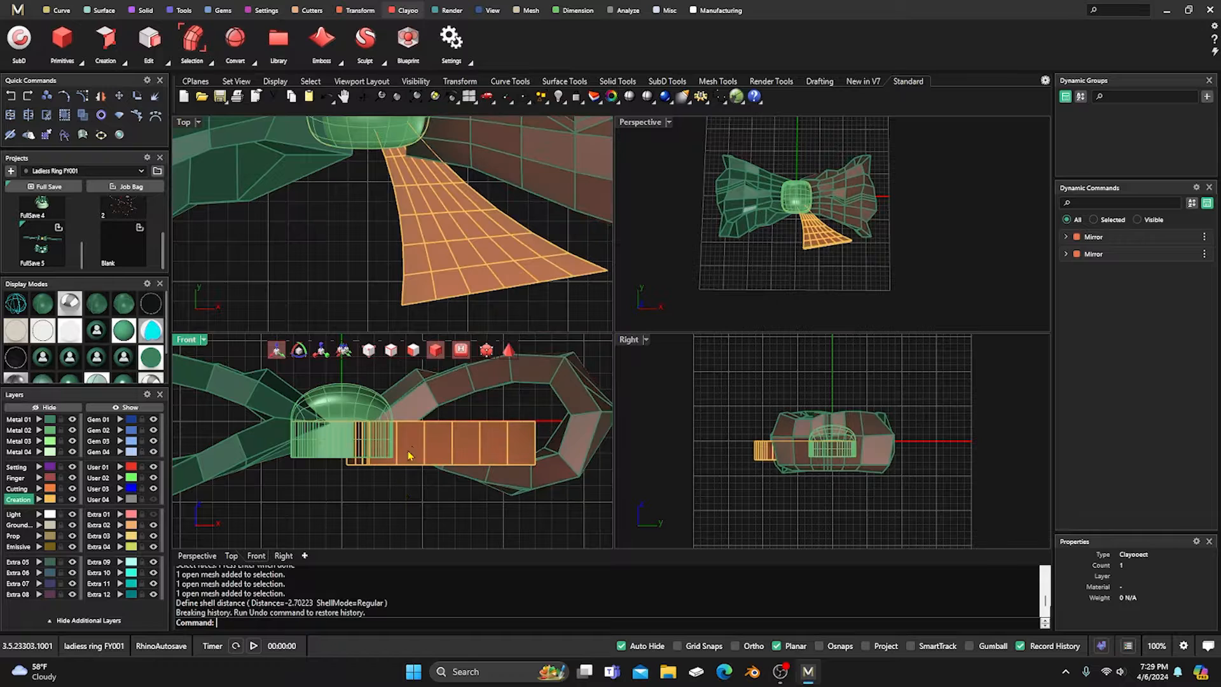
Switch the clay objects to smooth display and maximize the Perspective view on the ribbon tail.
left_click(435, 234)
scroll(418, 258, "down", 4)
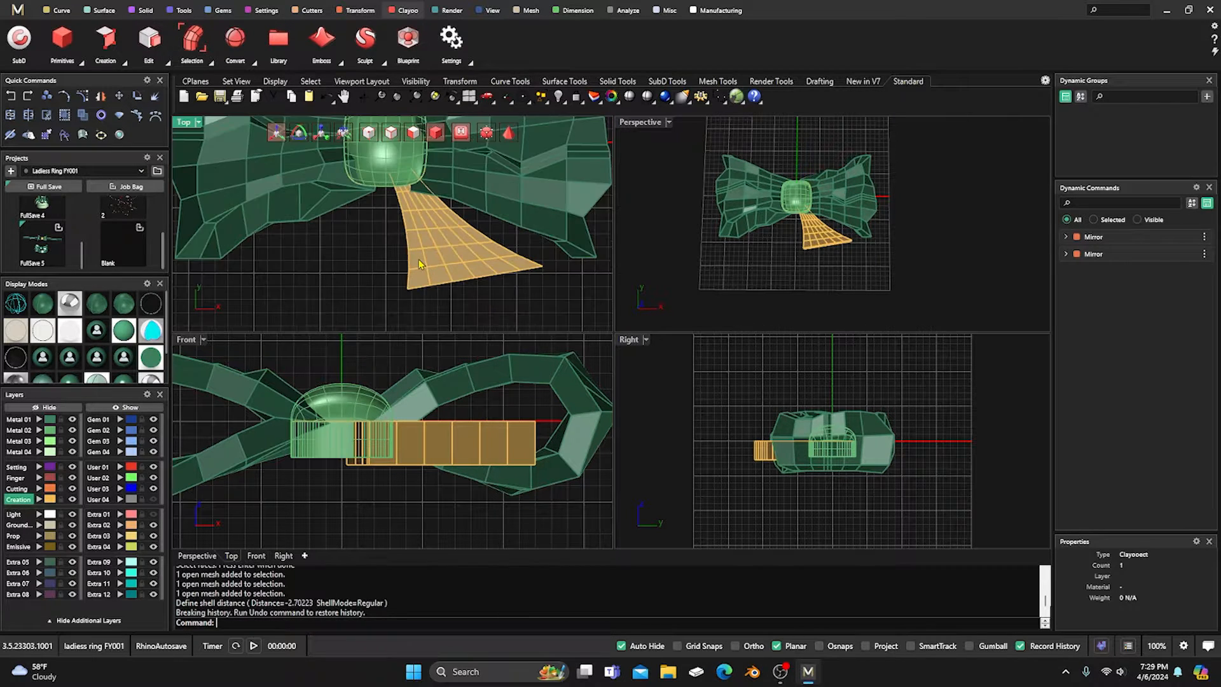
right_click_drag(419, 259, 429, 253)
left_click(508, 134)
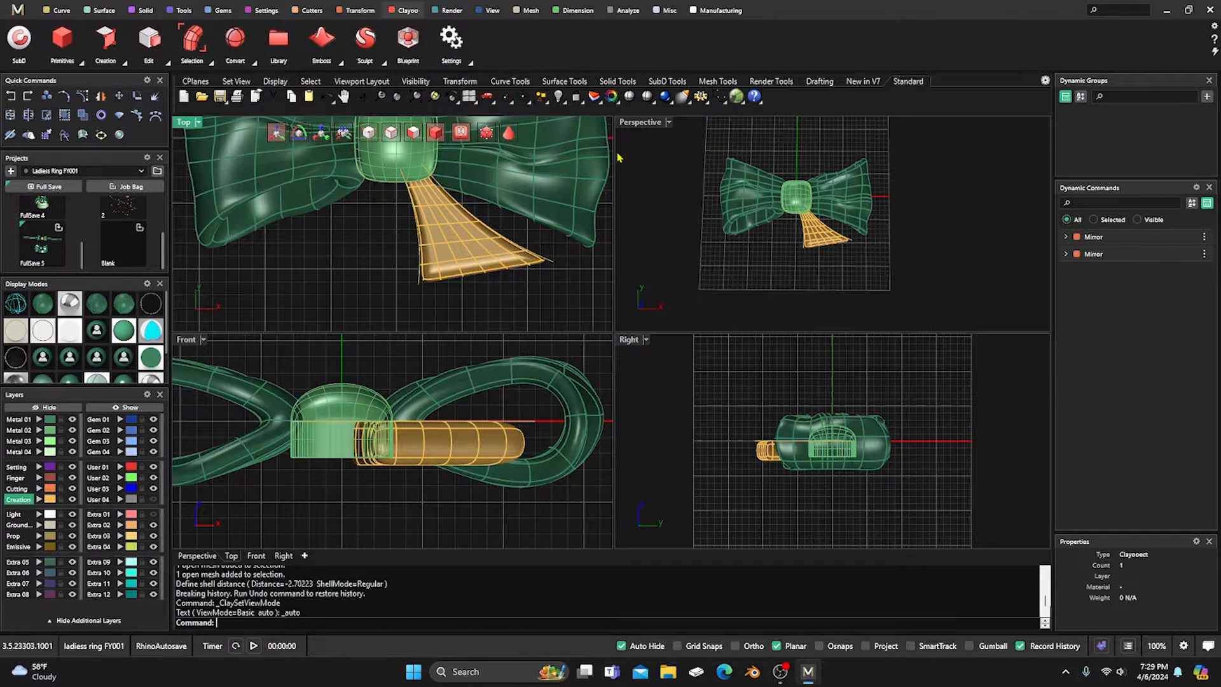
double_click(636, 126)
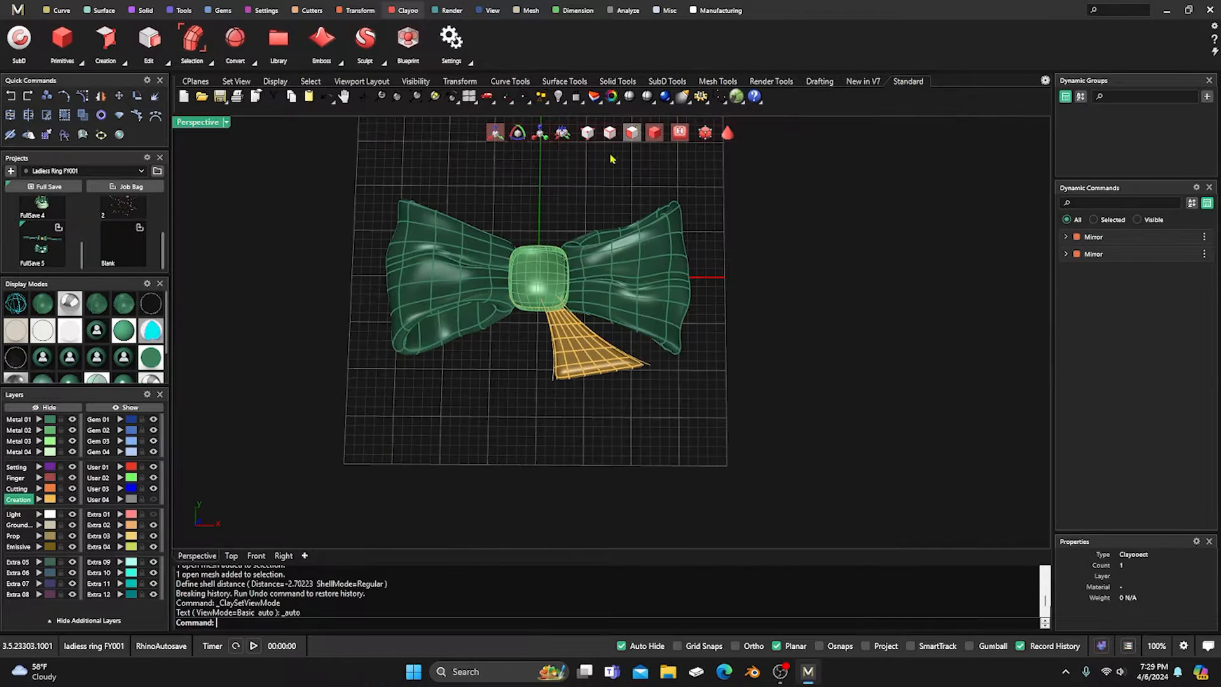
scroll(511, 335, "down", 6)
right_click_drag(525, 385, 480, 311)
scroll(564, 292, "up", 6)
scroll(564, 294, "up", 4)
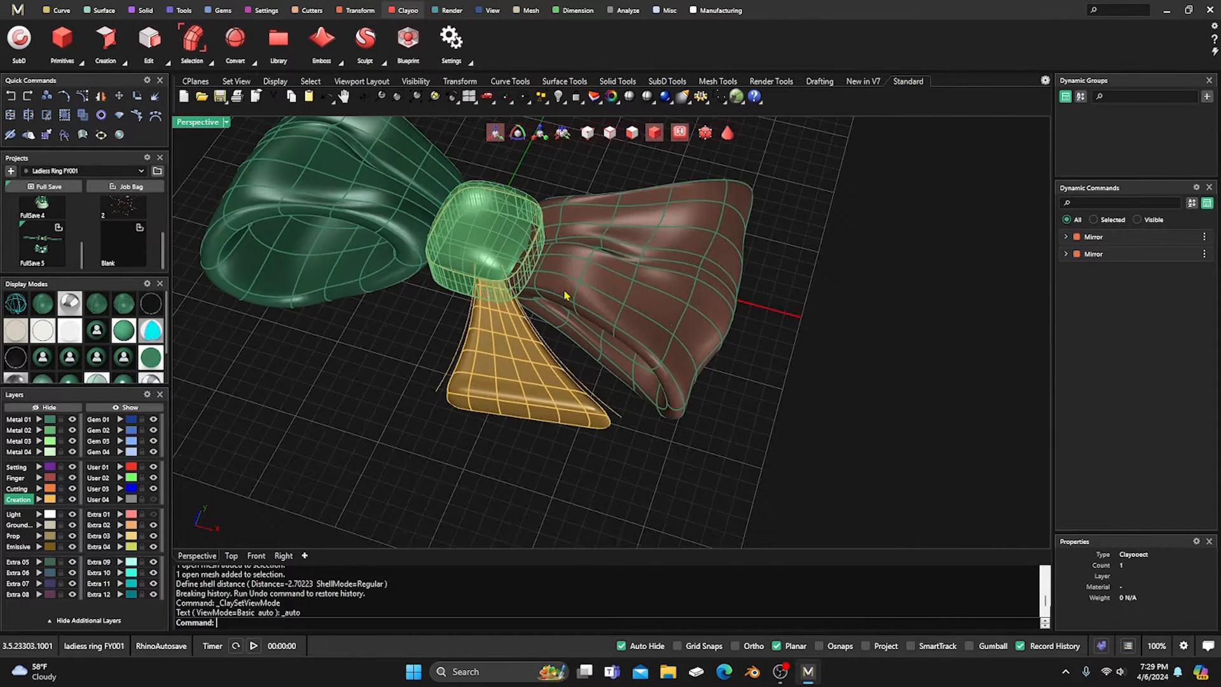
Lower the lengthwise edges along the middle of the tail's upper face to form a central groove.
scroll(505, 356, "up", 4)
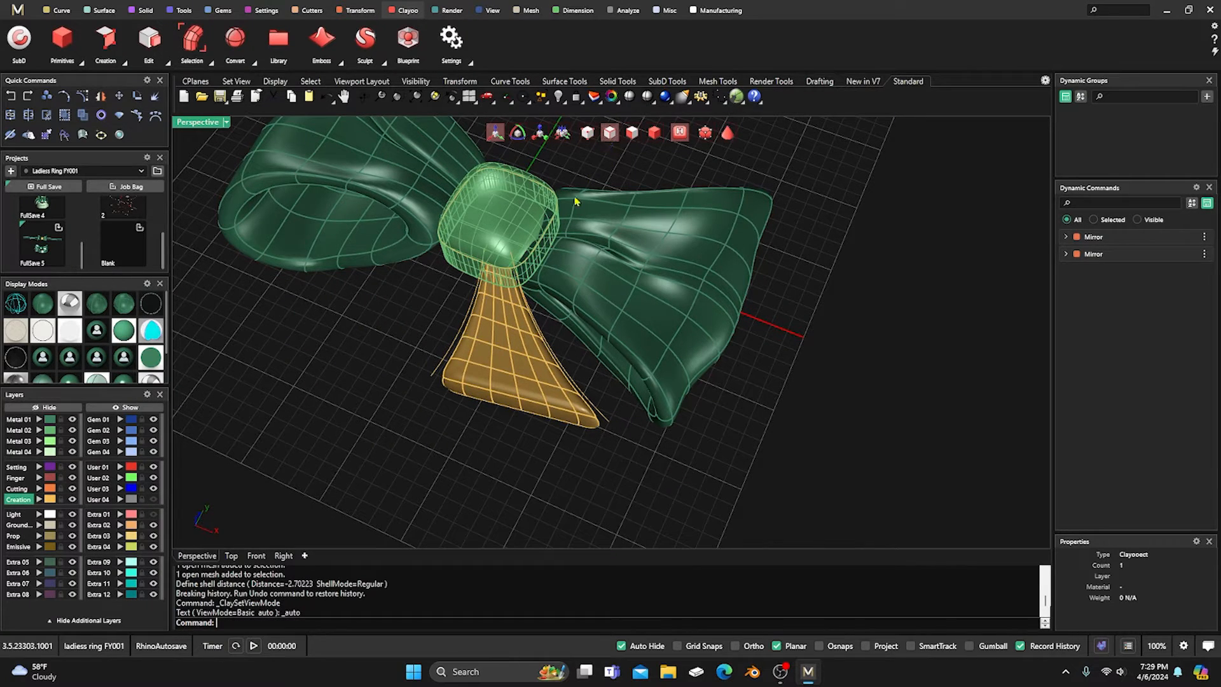
scroll(509, 308, "up", 2)
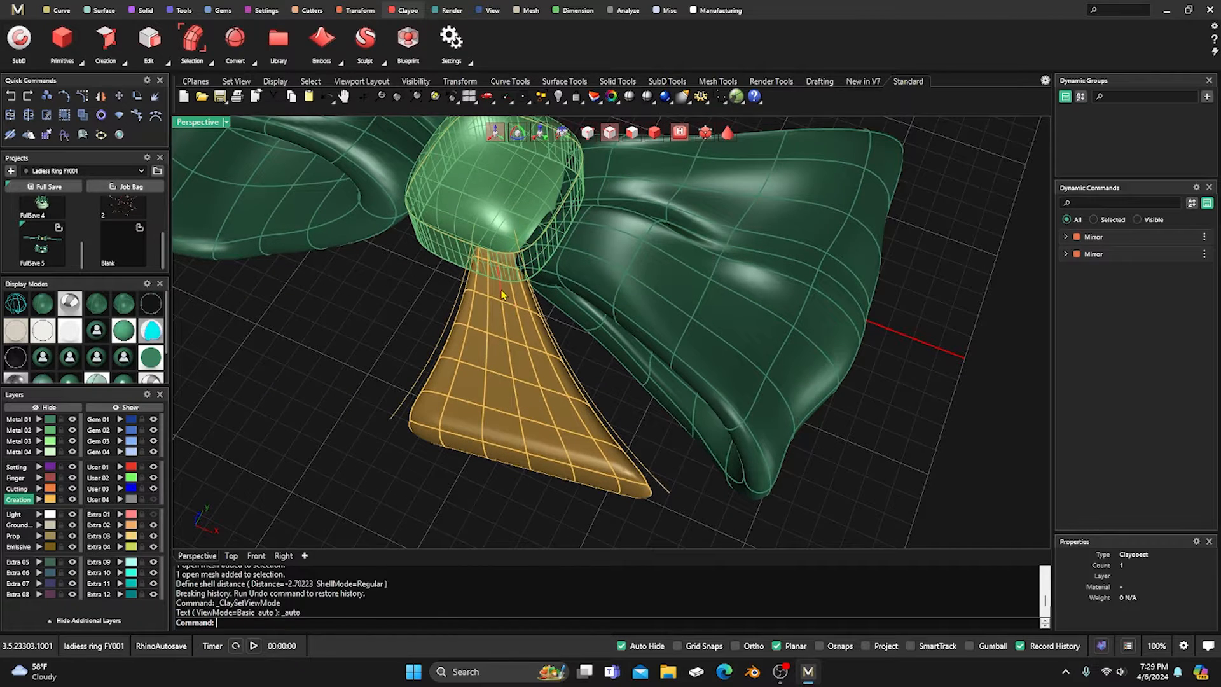
left_click(504, 300)
left_click(506, 320)
left_click(507, 321)
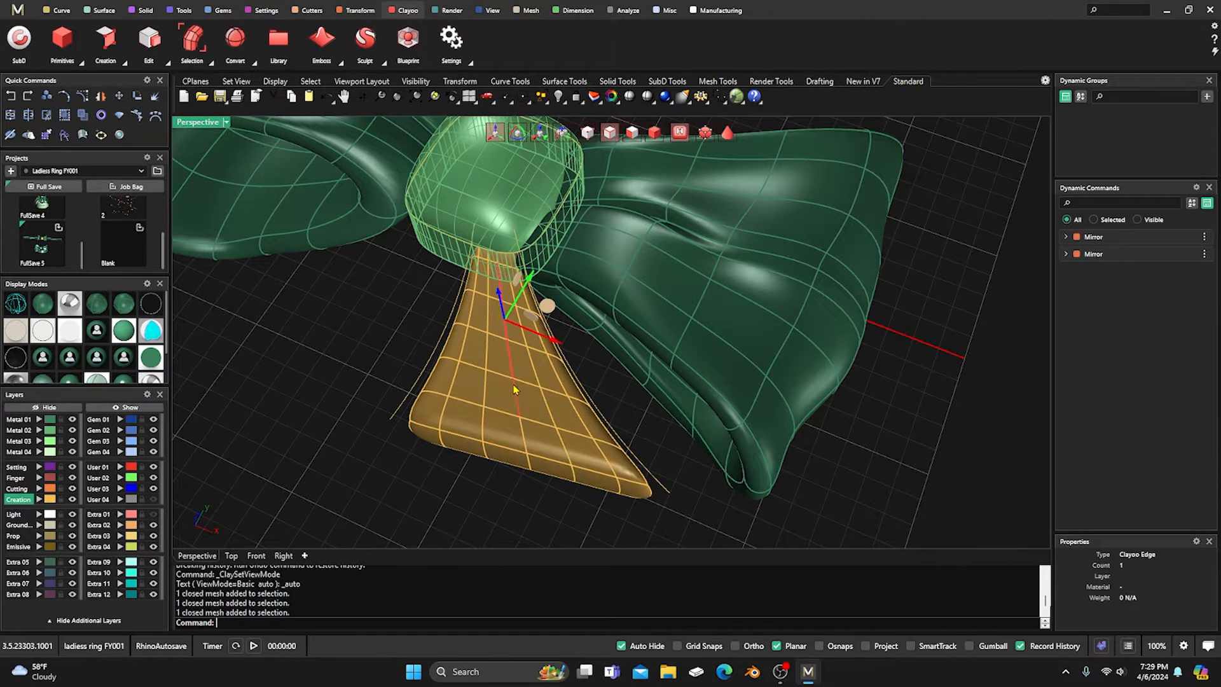
left_click(515, 390)
right_click_drag(526, 400, 509, 269)
left_click_drag(506, 269, 509, 275)
left_click(391, 309)
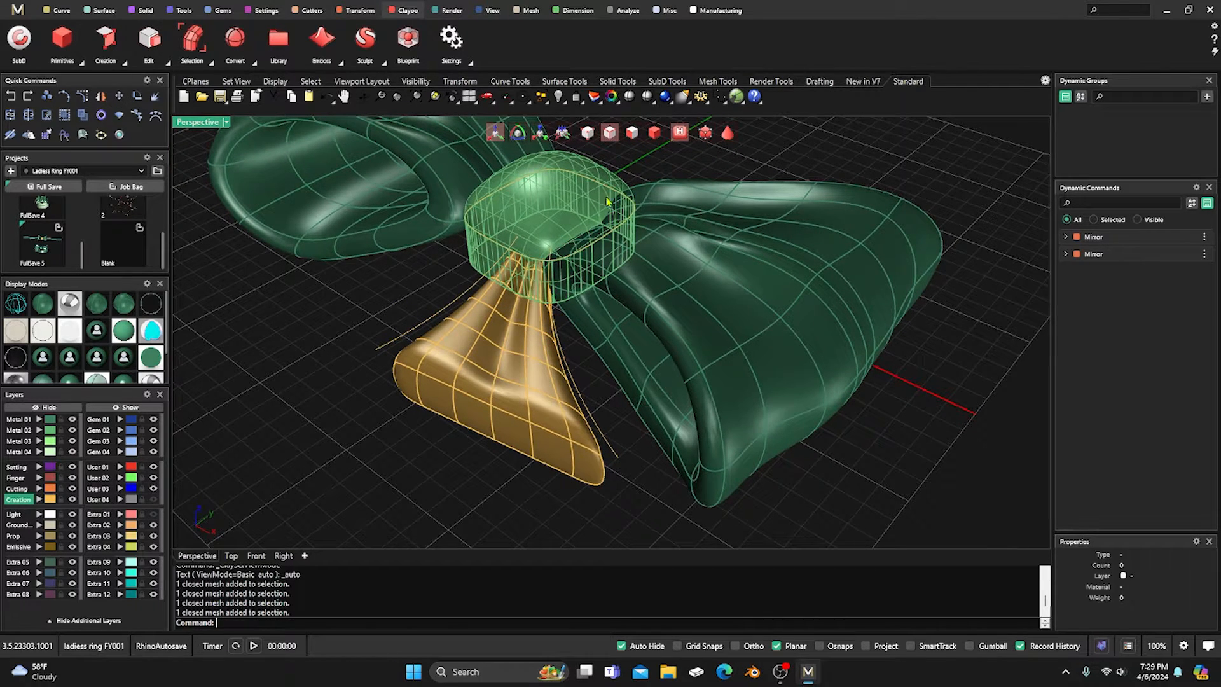
Move the two vertices flanking the tail's groove at the knot end toward each other along X.
left_click(587, 133)
scroll(507, 314, "up", 3)
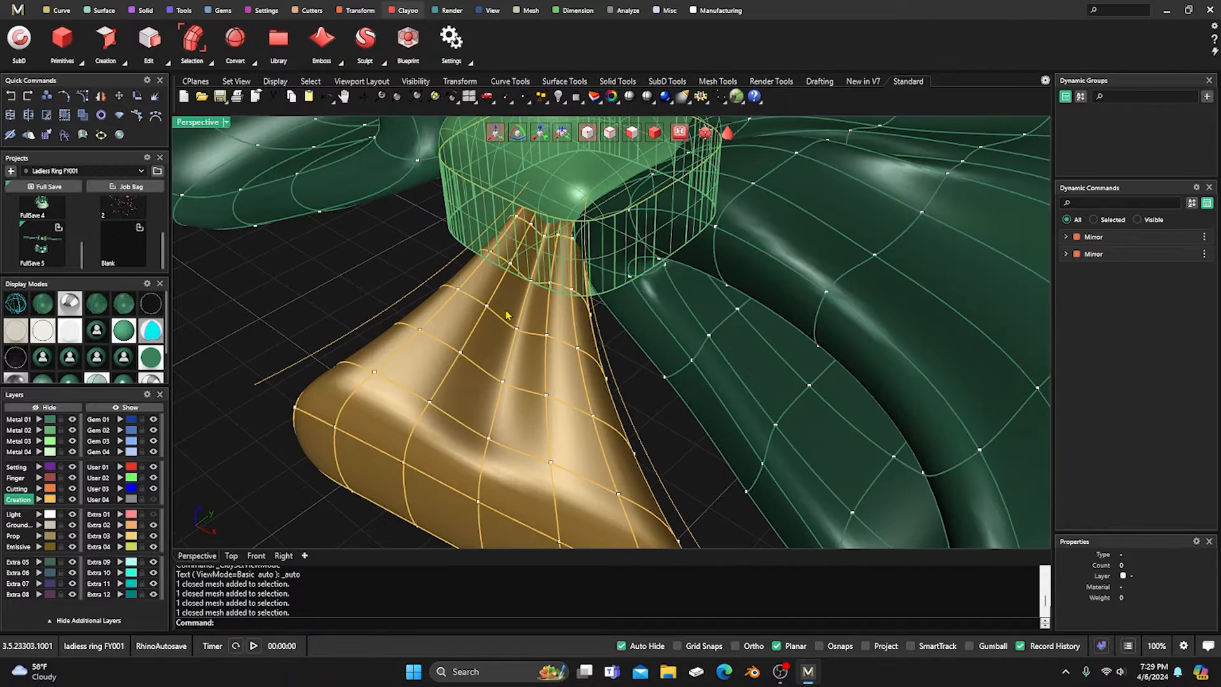
left_click(531, 227)
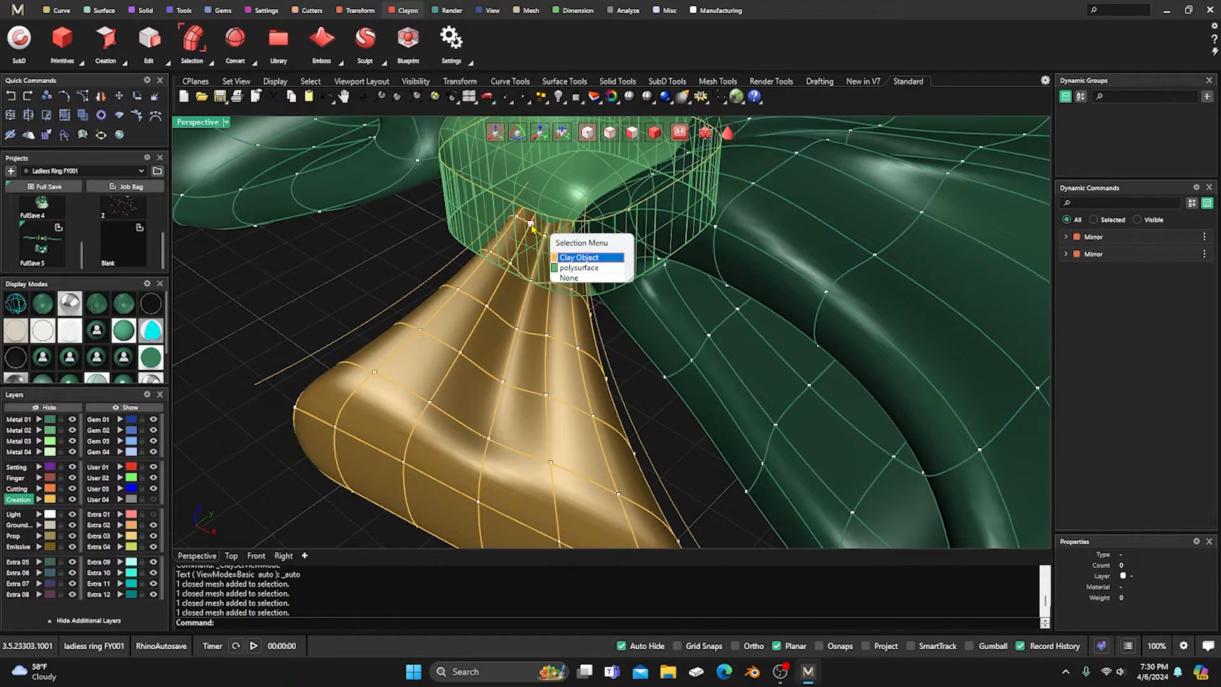
left_click(567, 258)
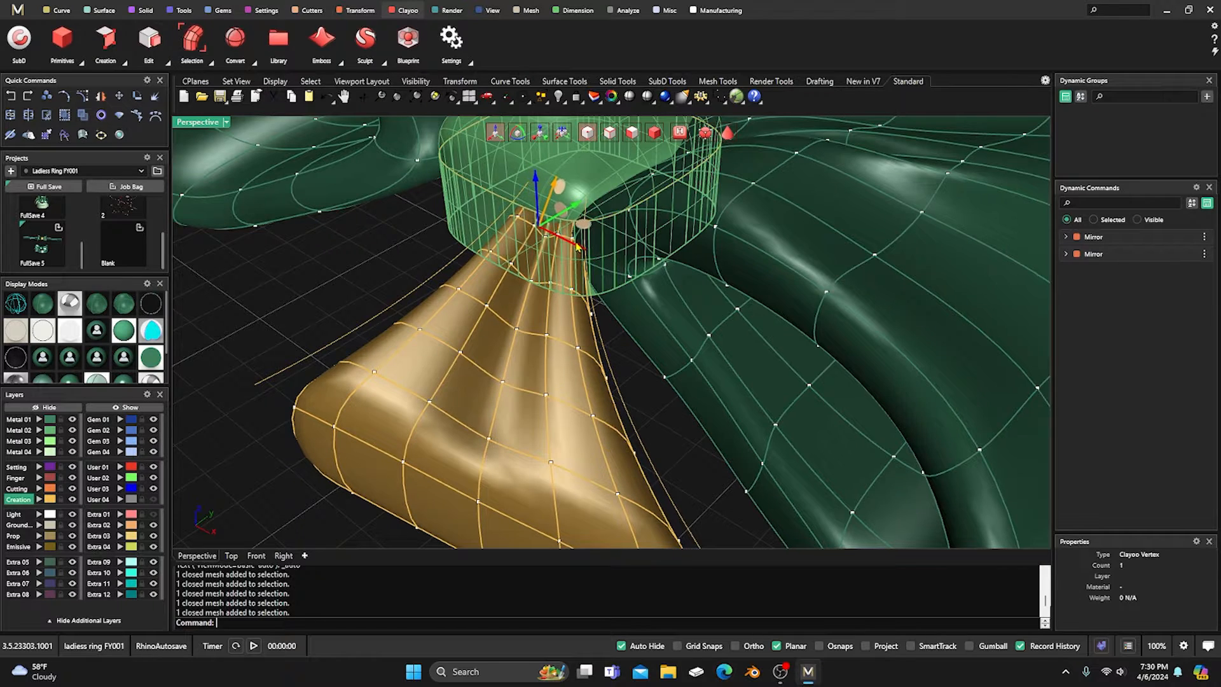
left_click_drag(577, 244, 582, 247)
left_click(390, 263)
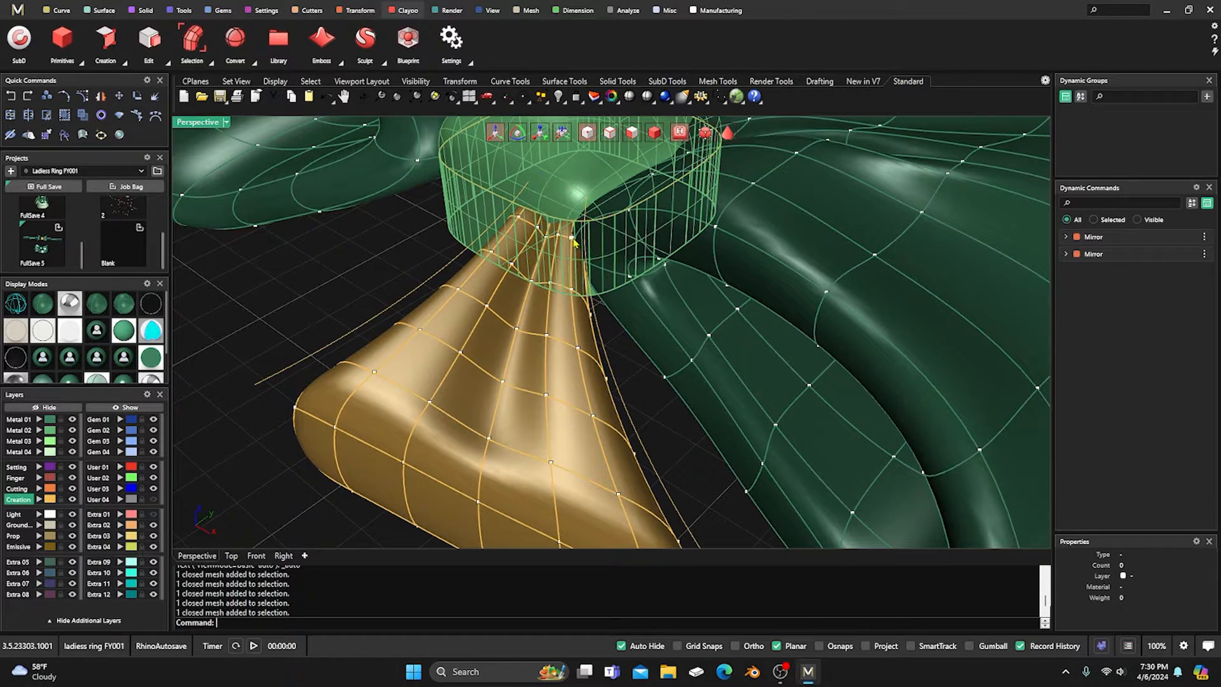
left_click(562, 237)
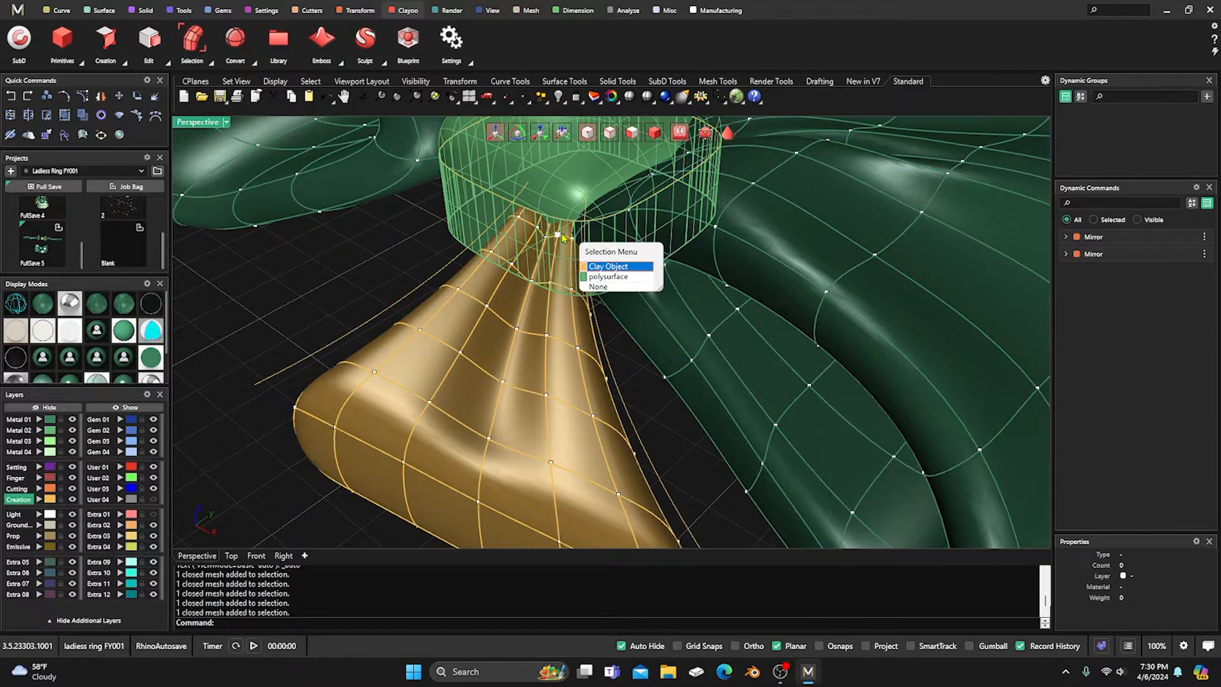
left_click(591, 266)
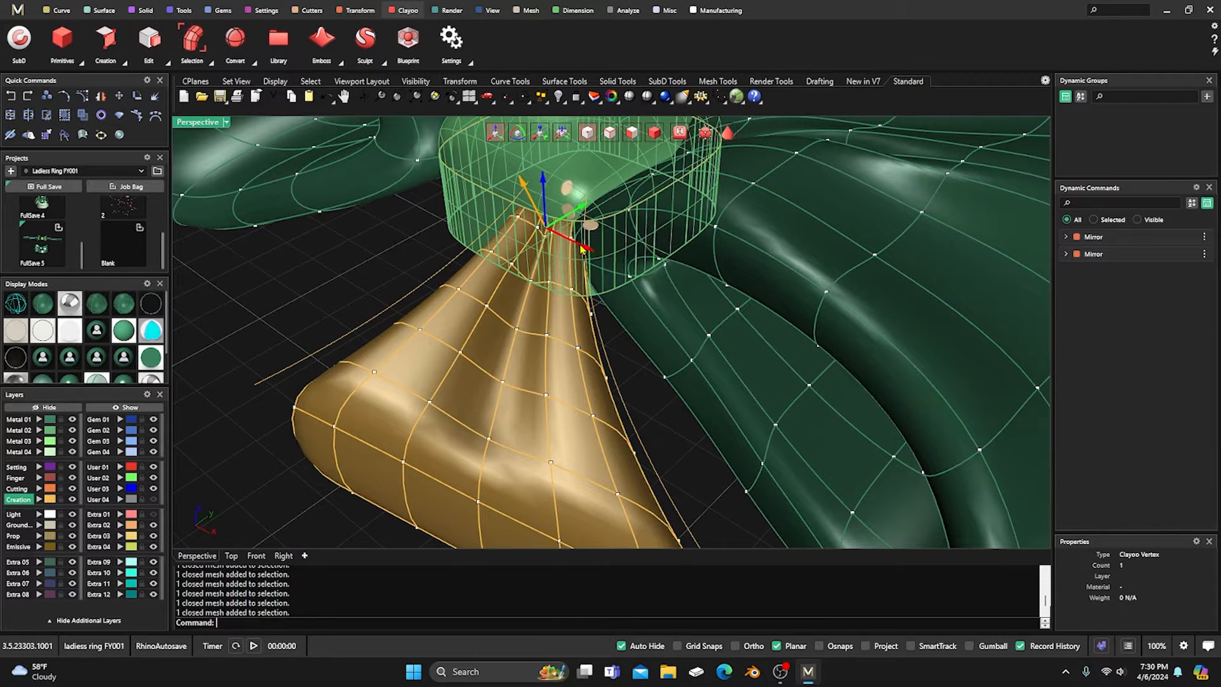
left_click(422, 250)
Pull the second row's two vertices beside the groove, just under the knot, closer together along X.
left_click(511, 265)
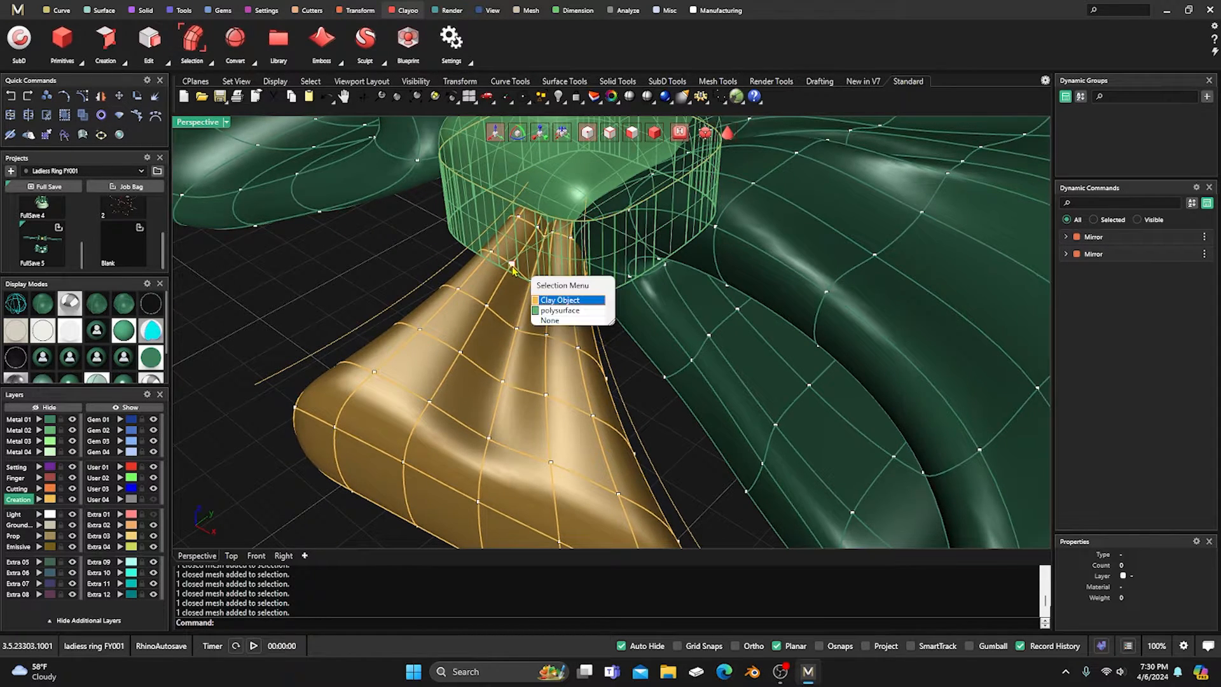
left_click(544, 300)
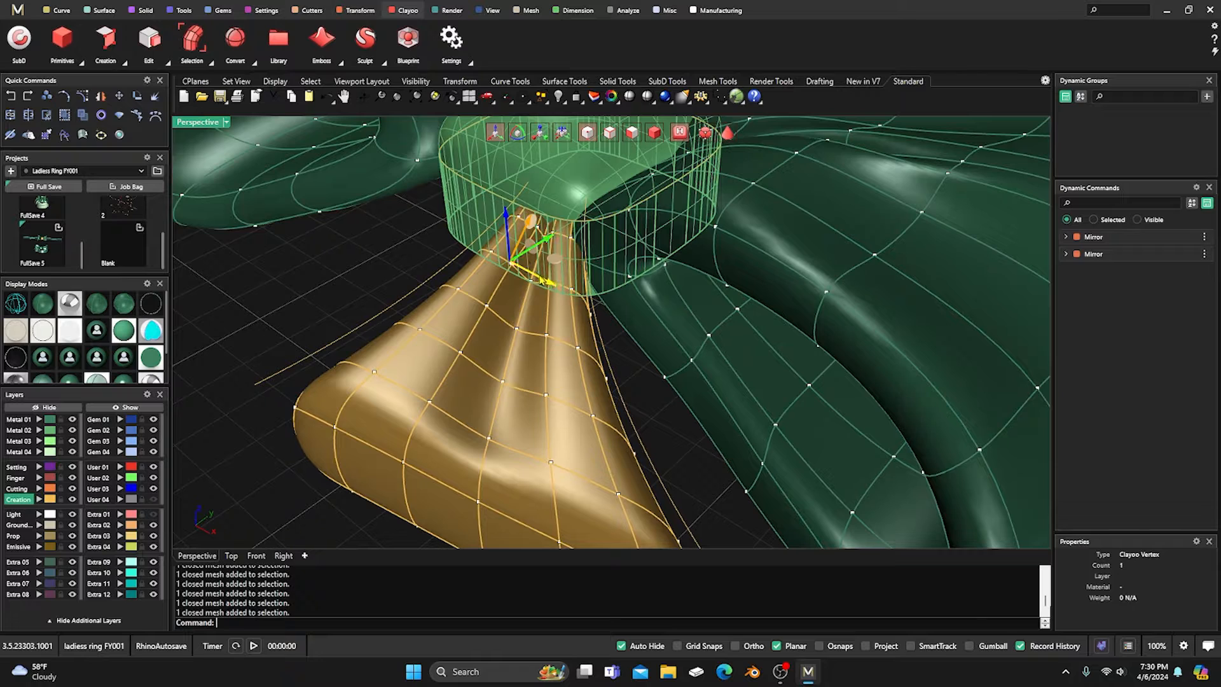
left_click_drag(560, 284, 565, 287)
left_click(412, 267)
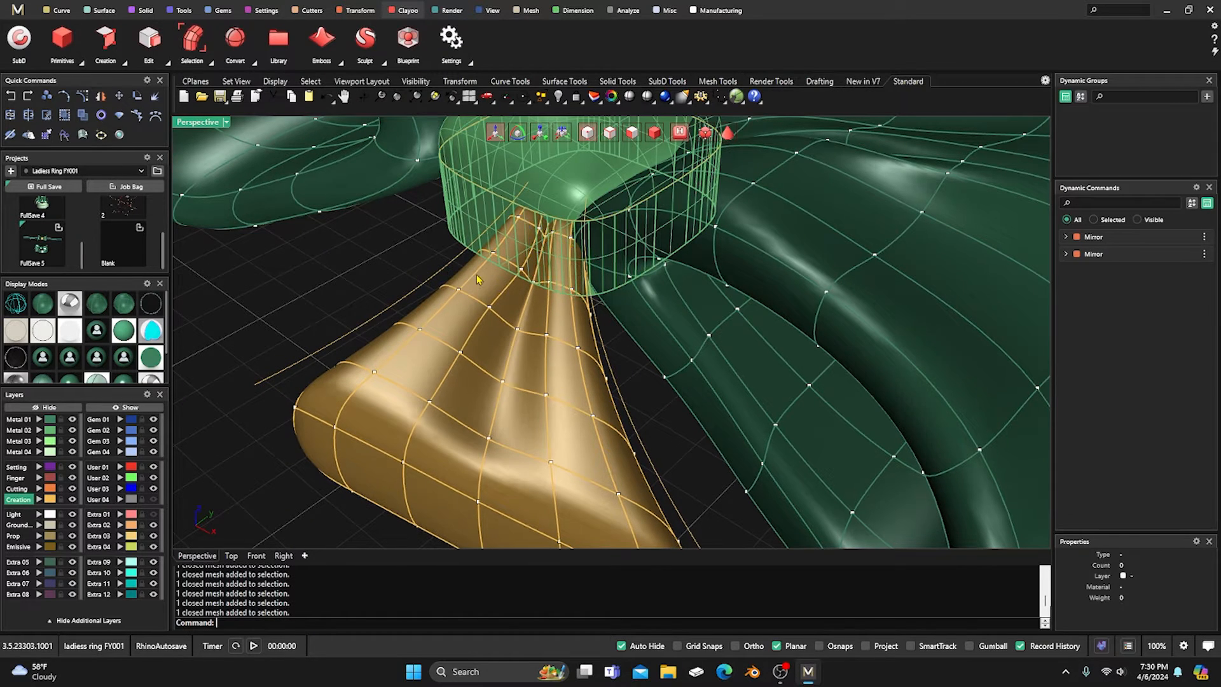
left_click(549, 293)
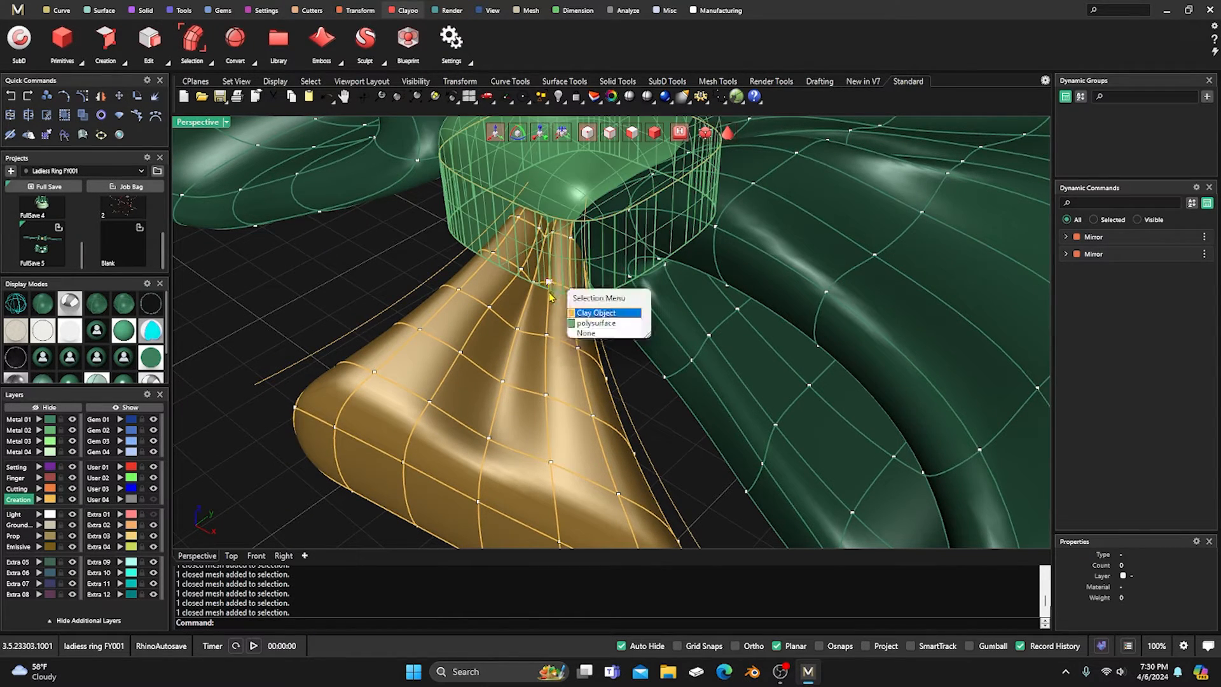
left_click(579, 313)
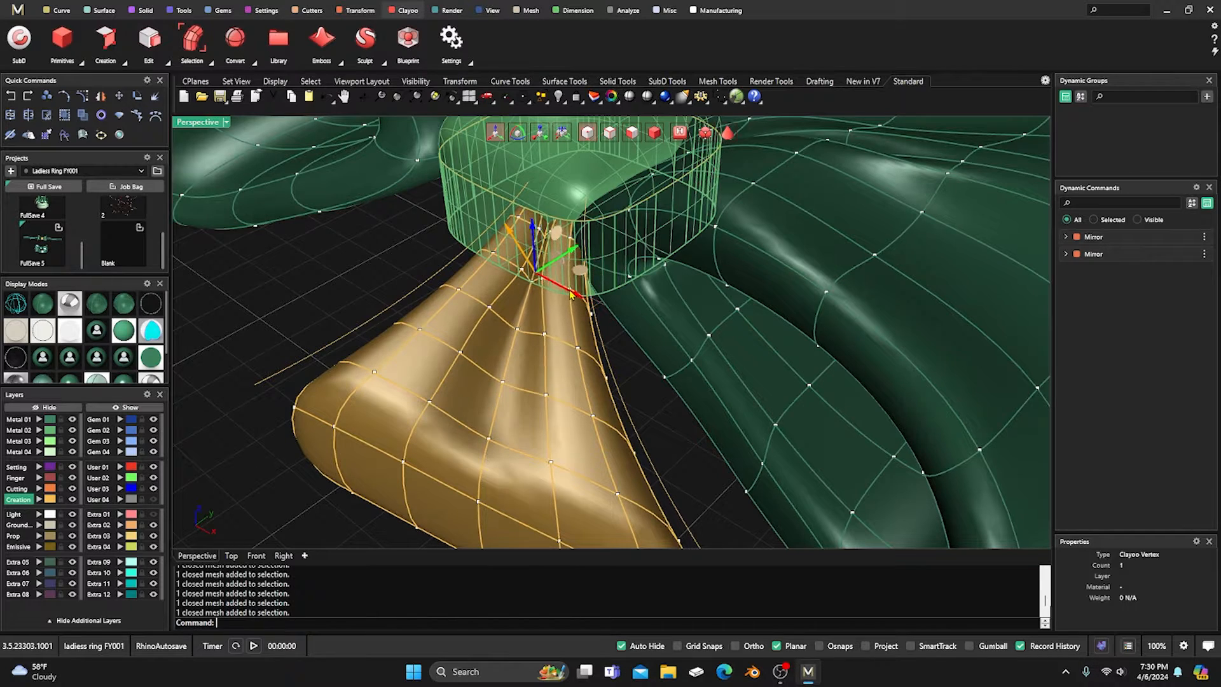
left_click(421, 282)
Narrow the groove at the tail's mid-length by moving its two flanking vertices inward along X.
left_click(490, 307)
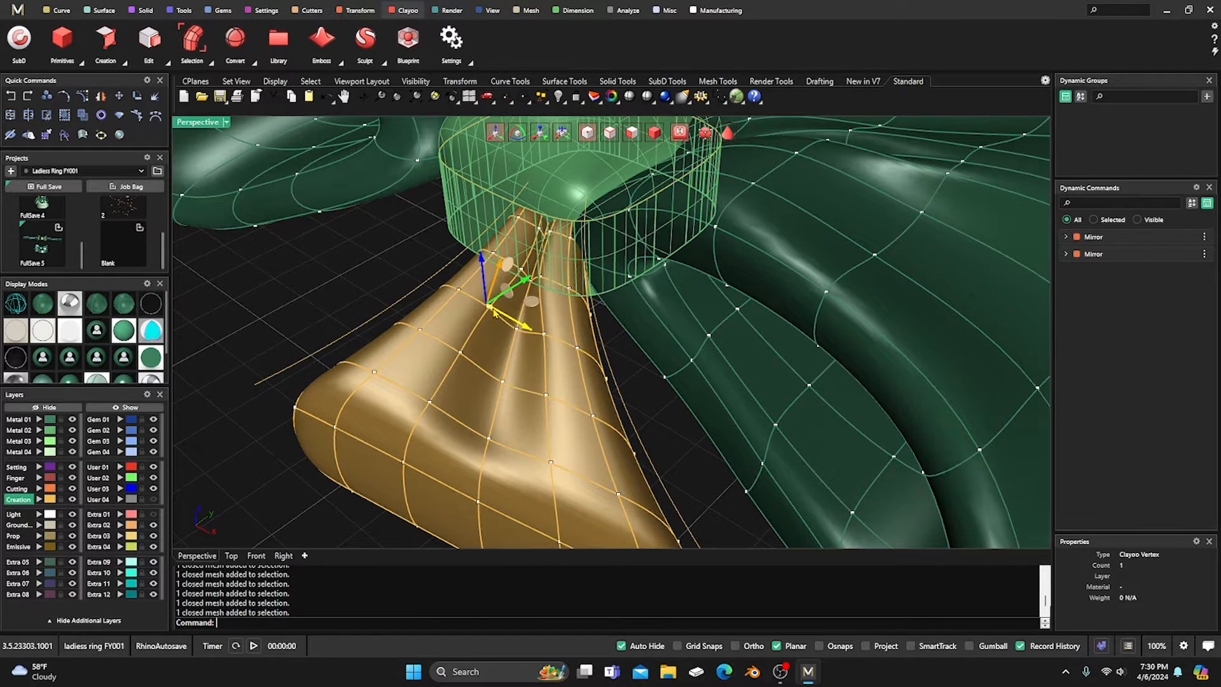
left_click_drag(516, 325, 549, 342)
left_click(491, 321)
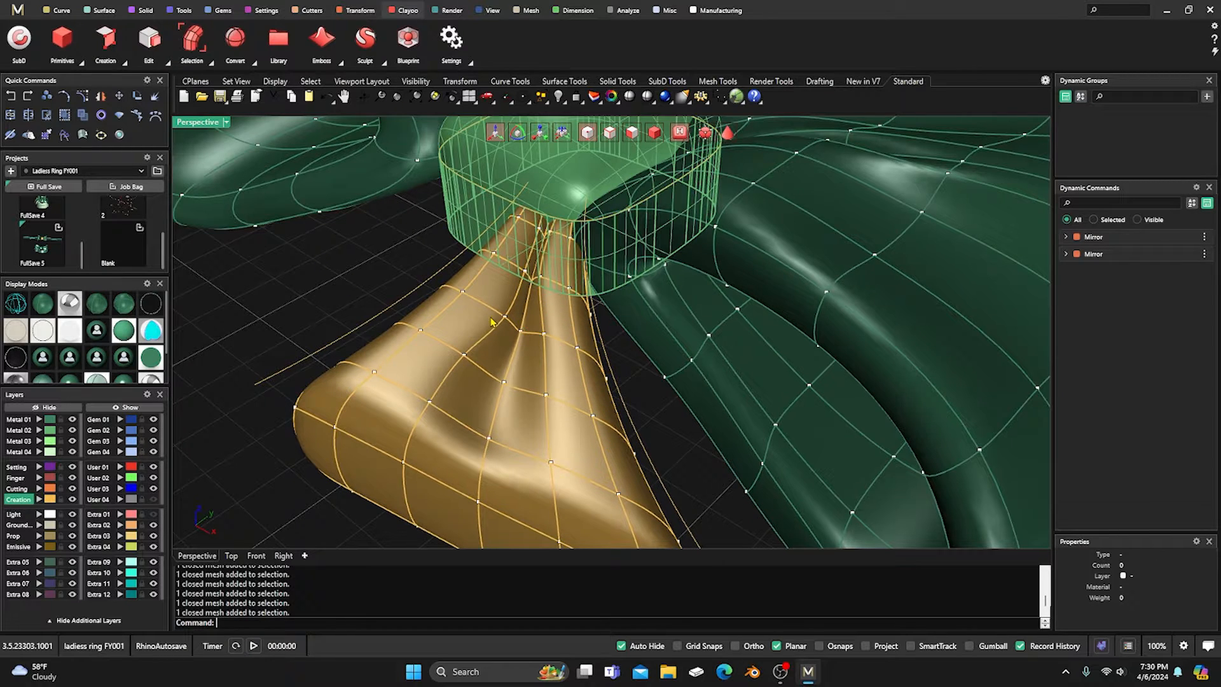
left_click(545, 336)
left_click_drag(584, 357, 557, 340)
left_click(343, 293)
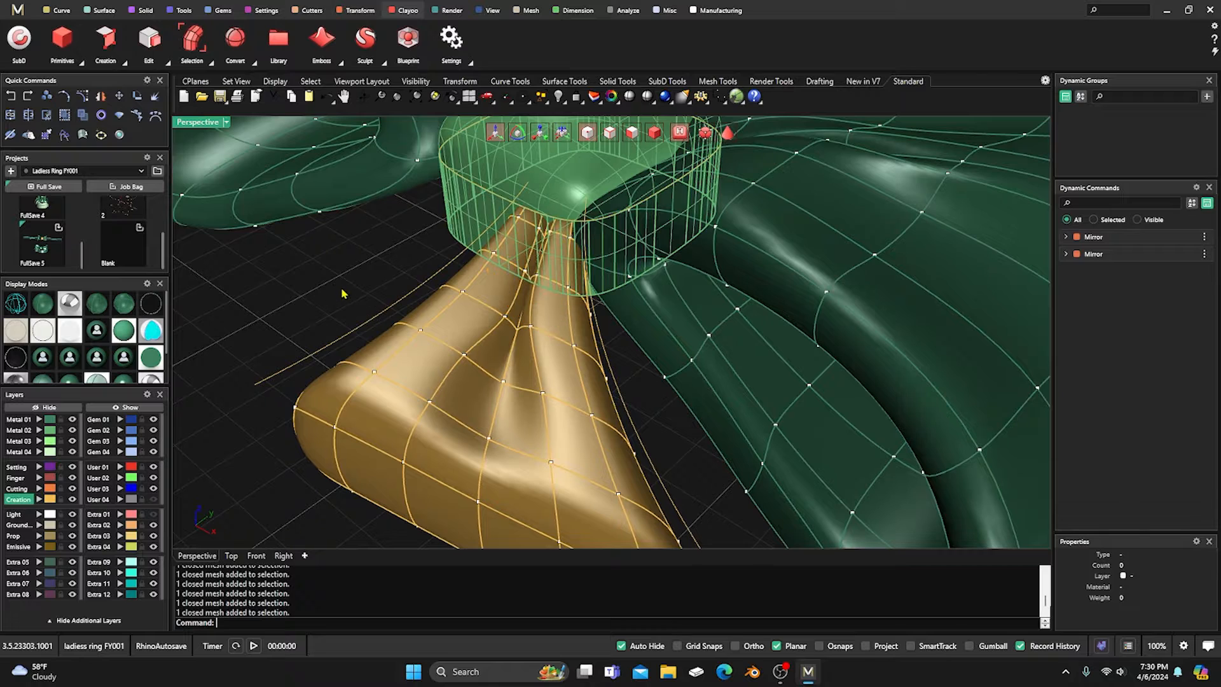
Pinch the remaining vertices on both sides of the groove inward, down to the tail's wide end.
left_click(465, 359)
left_click_drag(484, 369, 525, 442)
left_click(547, 398)
left_click(434, 405)
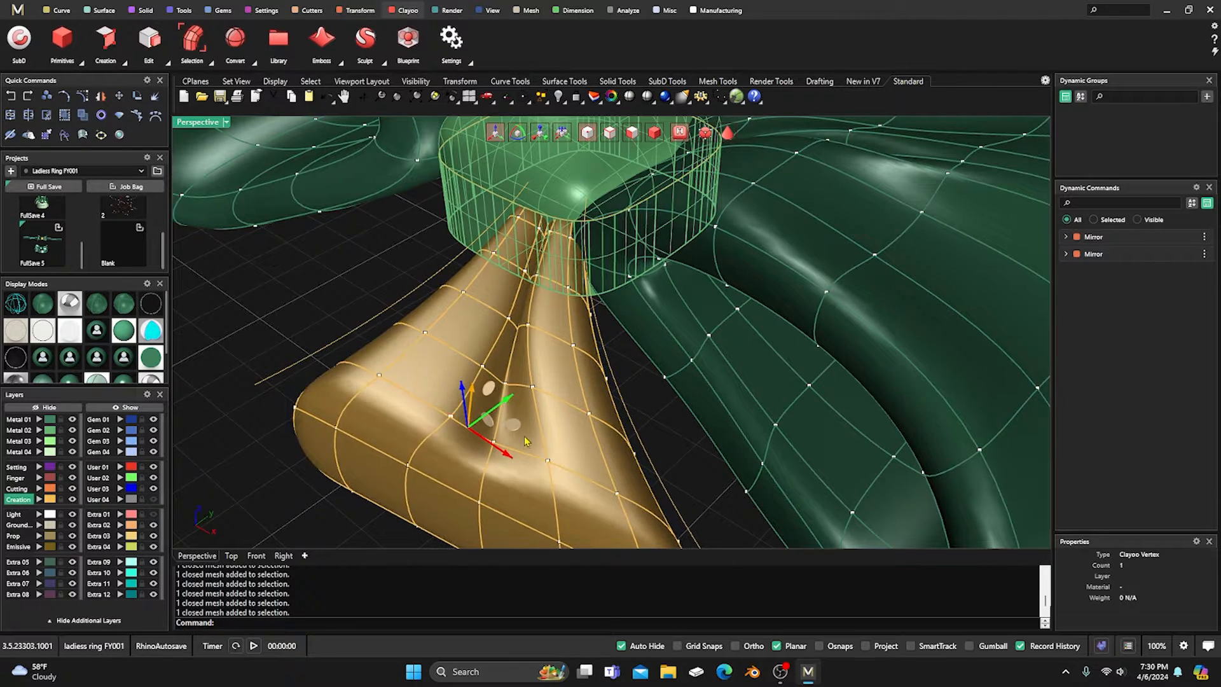
left_click(550, 459)
left_click_drag(581, 486, 539, 466)
right_click_drag(374, 294, 385, 316)
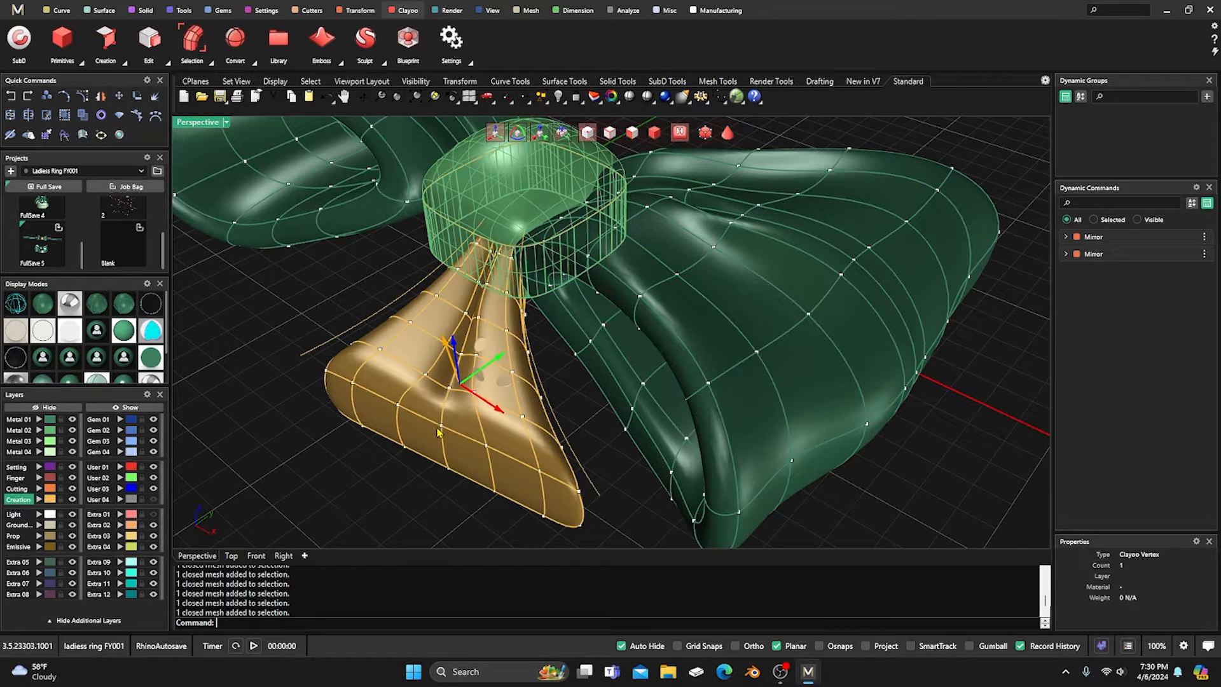
Select the two middle faces on the tail's wide end and push them inward toward the knot along Y.
left_click(609, 132)
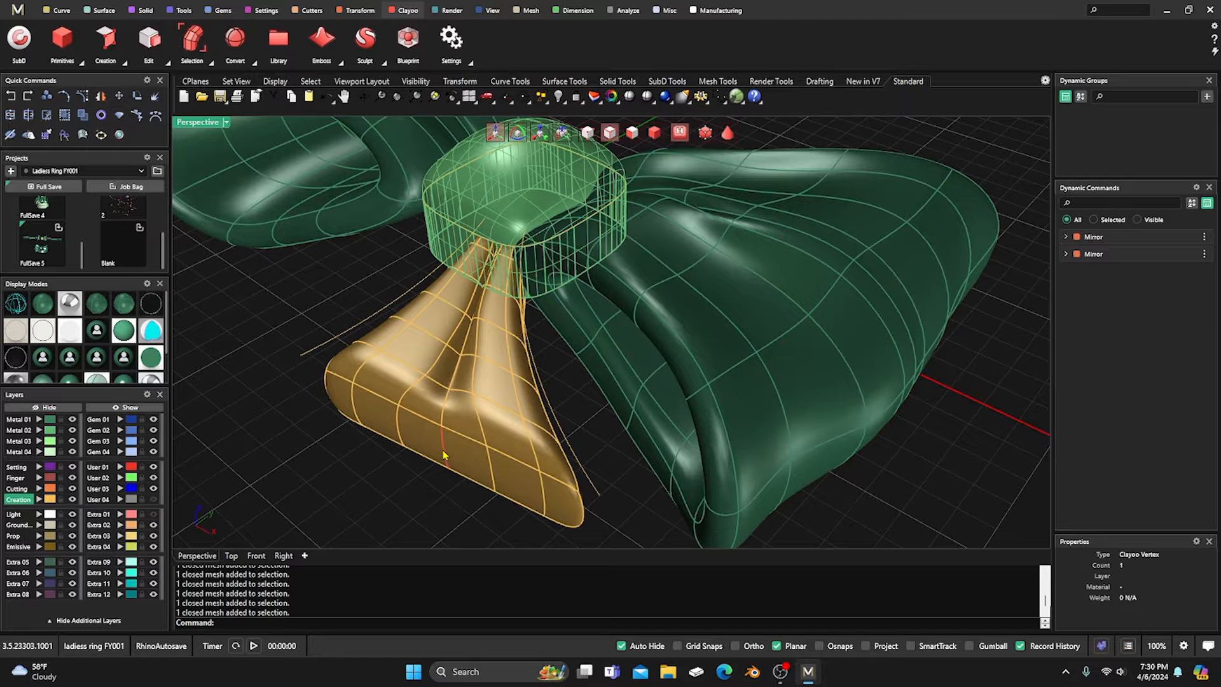
left_click(631, 131)
left_click(463, 476)
left_click(423, 439, "shift")
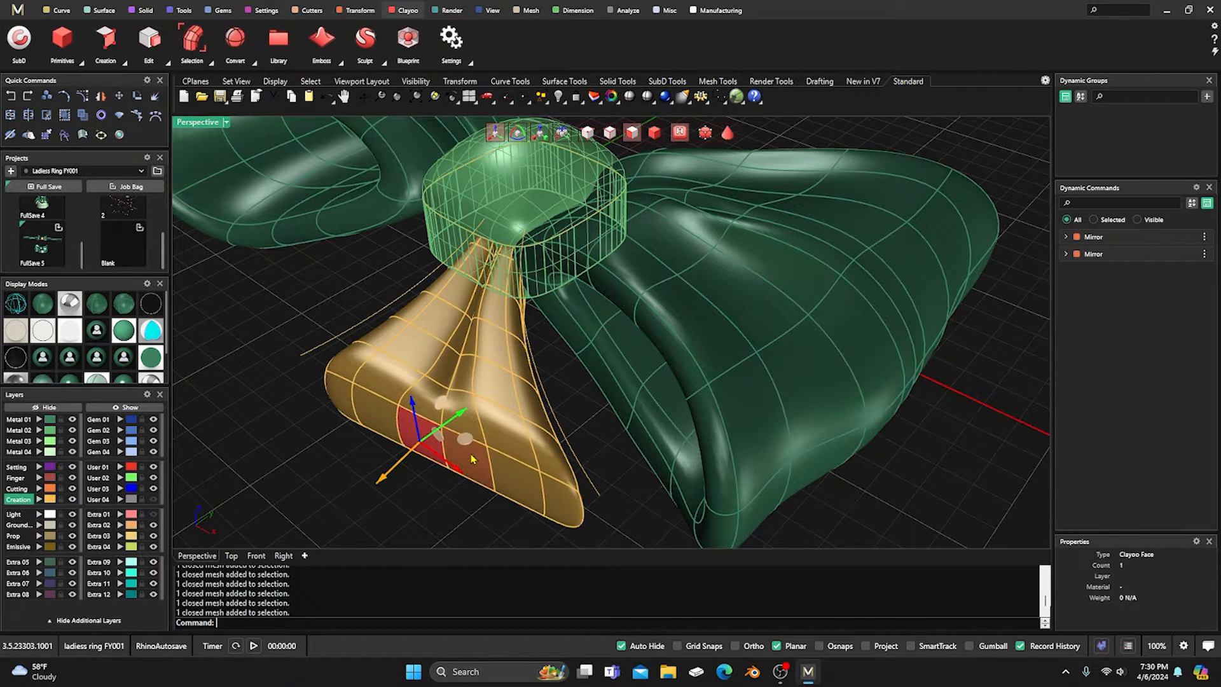
right_click_drag(449, 503, 496, 516)
scroll(512, 413, "down", 3)
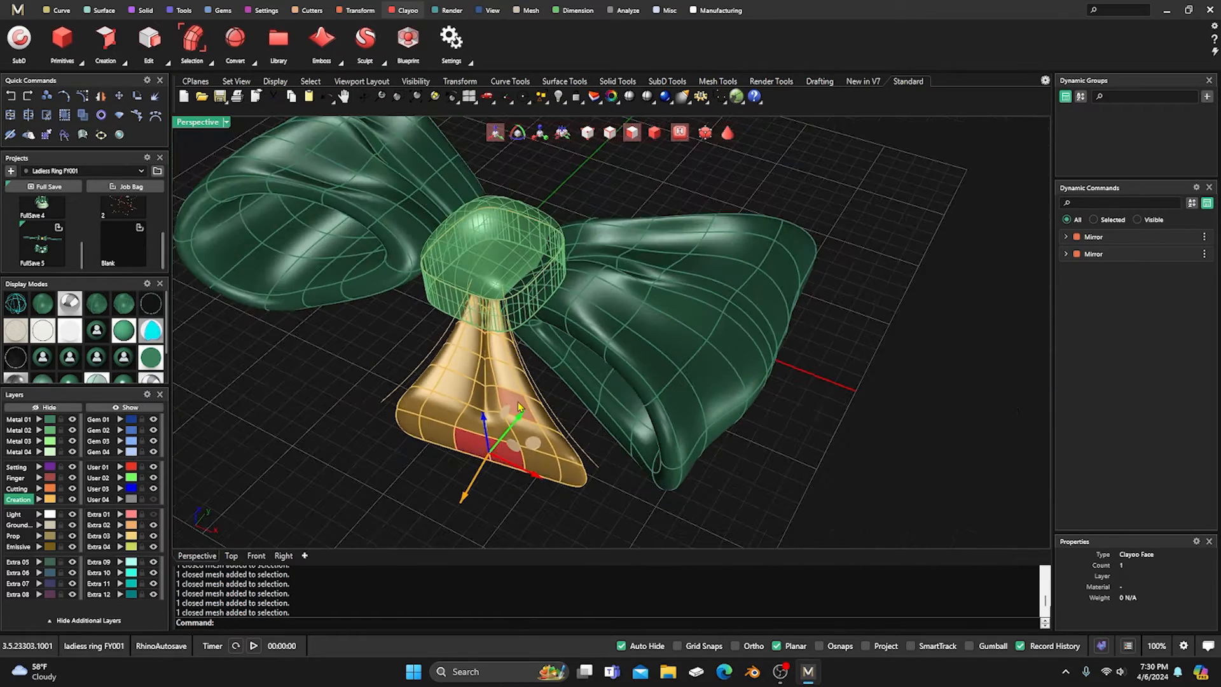
right_click_drag(518, 402, 537, 419)
scroll(537, 414, "up", 2)
scroll(544, 489, "up", 2)
left_click_drag(545, 458, 537, 438)
right_click_drag(430, 487, 425, 490)
scroll(71, 370, "down", 2)
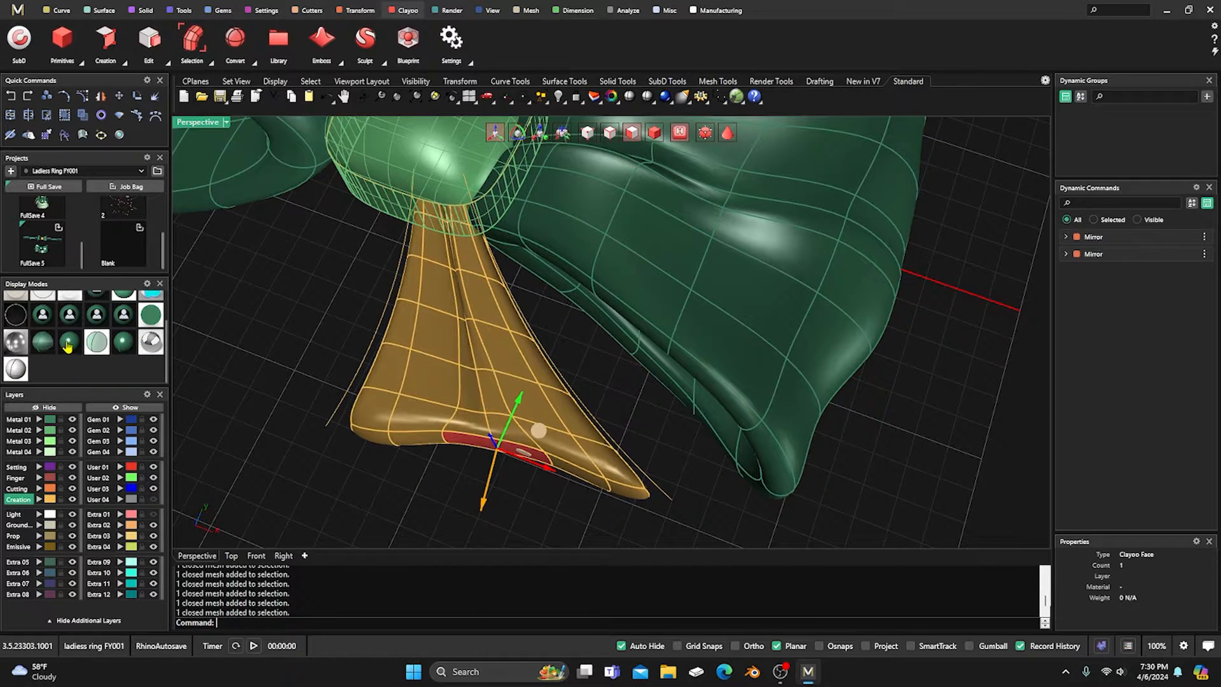
Preview the tail in the Machine display mode, and raise the top faces on both sides of the groove near the wide end.
left_click(68, 344)
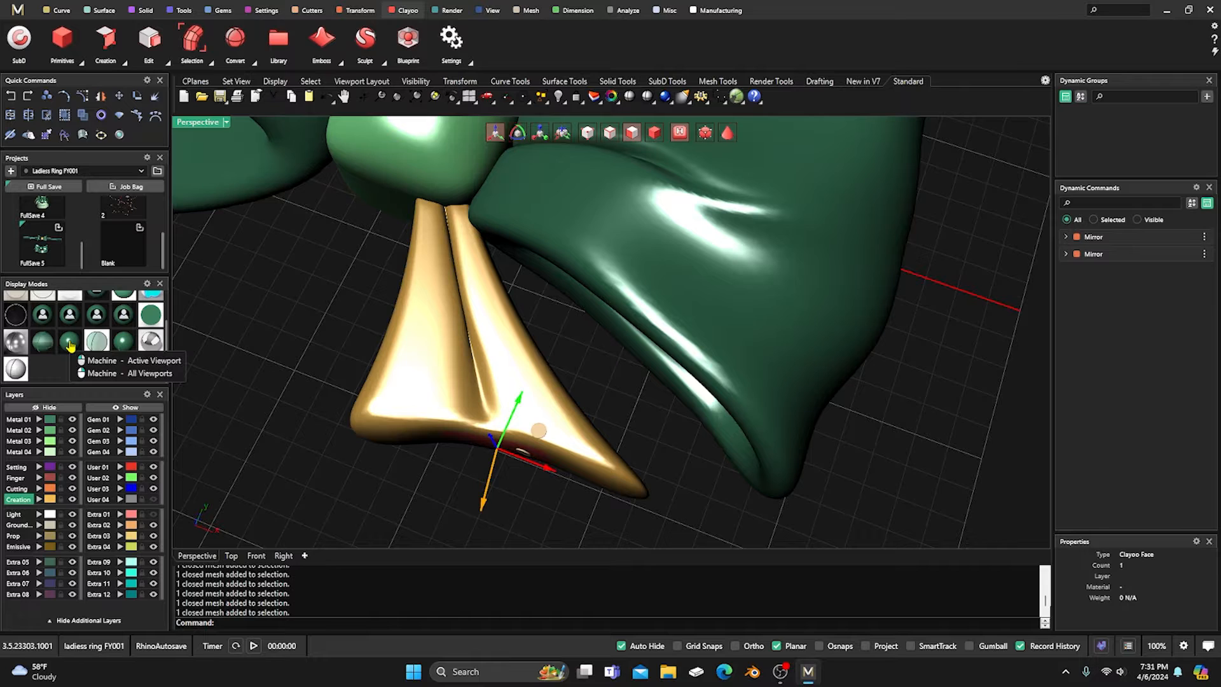
scroll(95, 338, "up", 2)
left_click(121, 313)
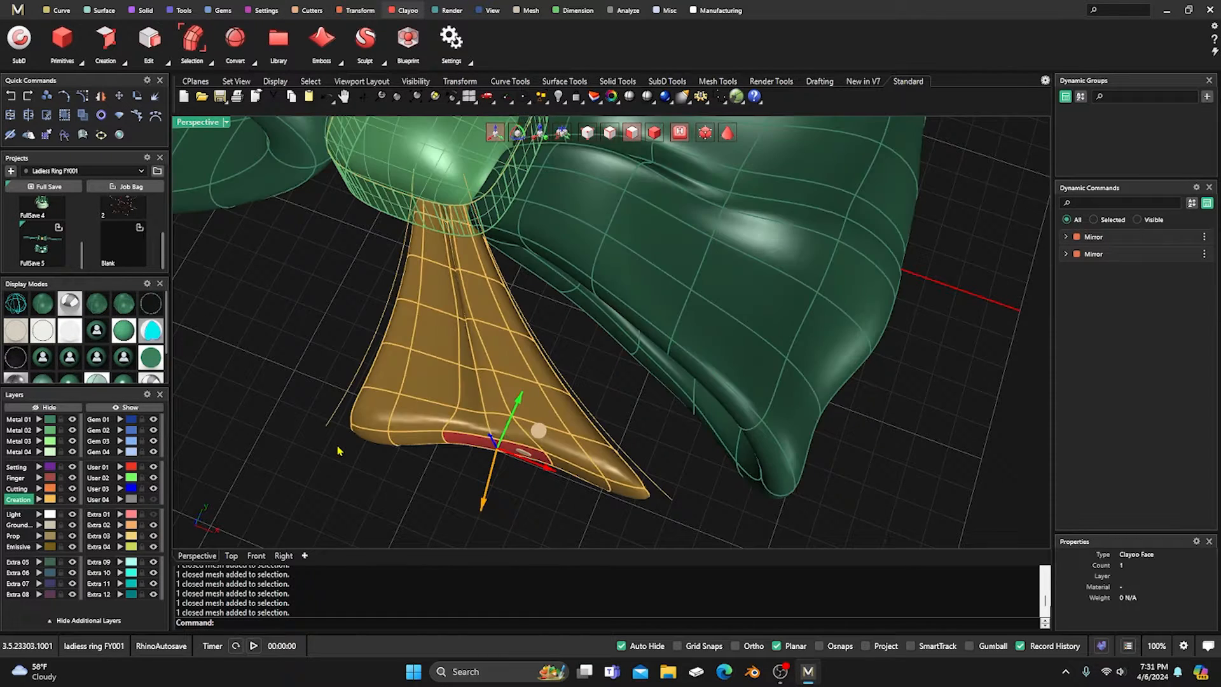
right_click_drag(338, 449, 332, 396)
left_click(434, 360)
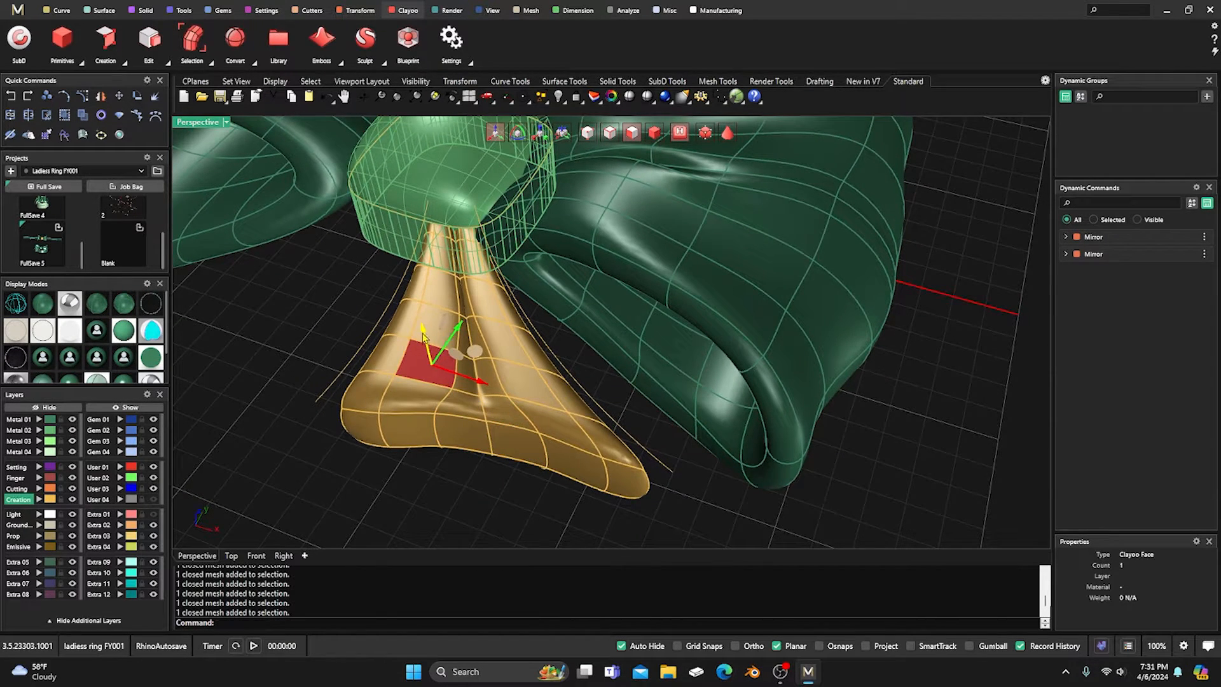
left_click_drag(425, 337, 423, 326)
left_click(524, 384)
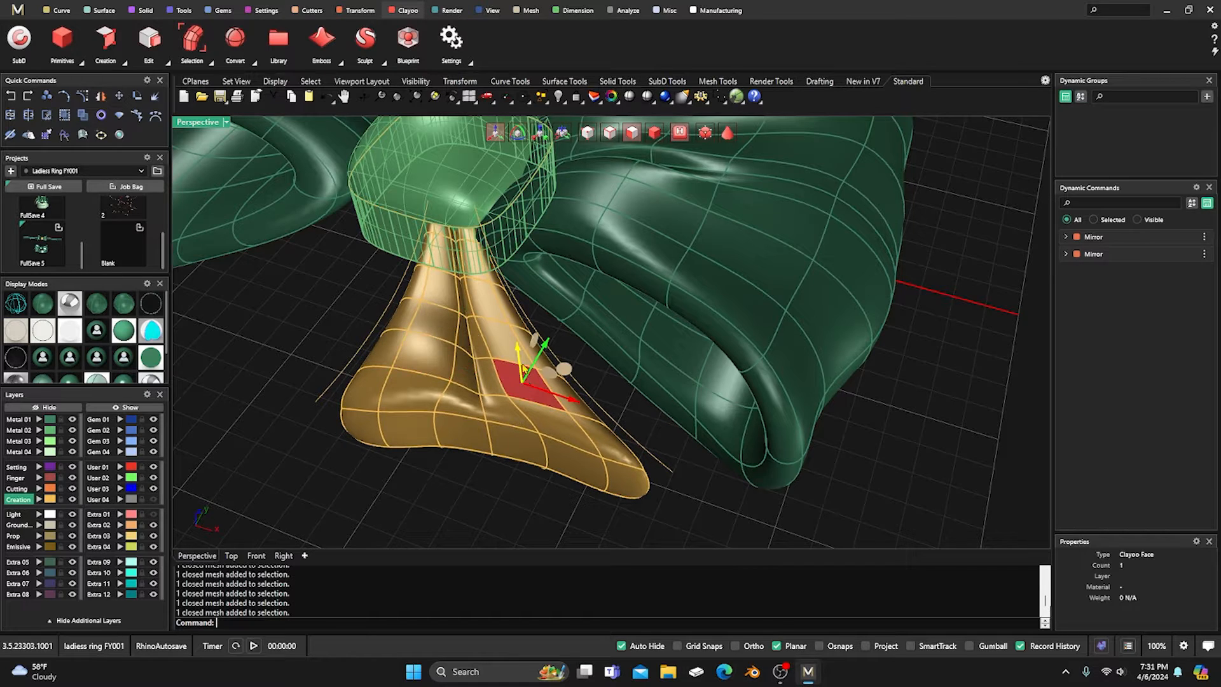
mouse_move(468, 488)
right_mouse_down()
mouse_move(469, 464)
mouse_move(488, 483)
right_mouse_up()
Pull the wide end's face near the outer corner beside the loop away from the knot along Y, and preview the shape.
left_click(606, 476)
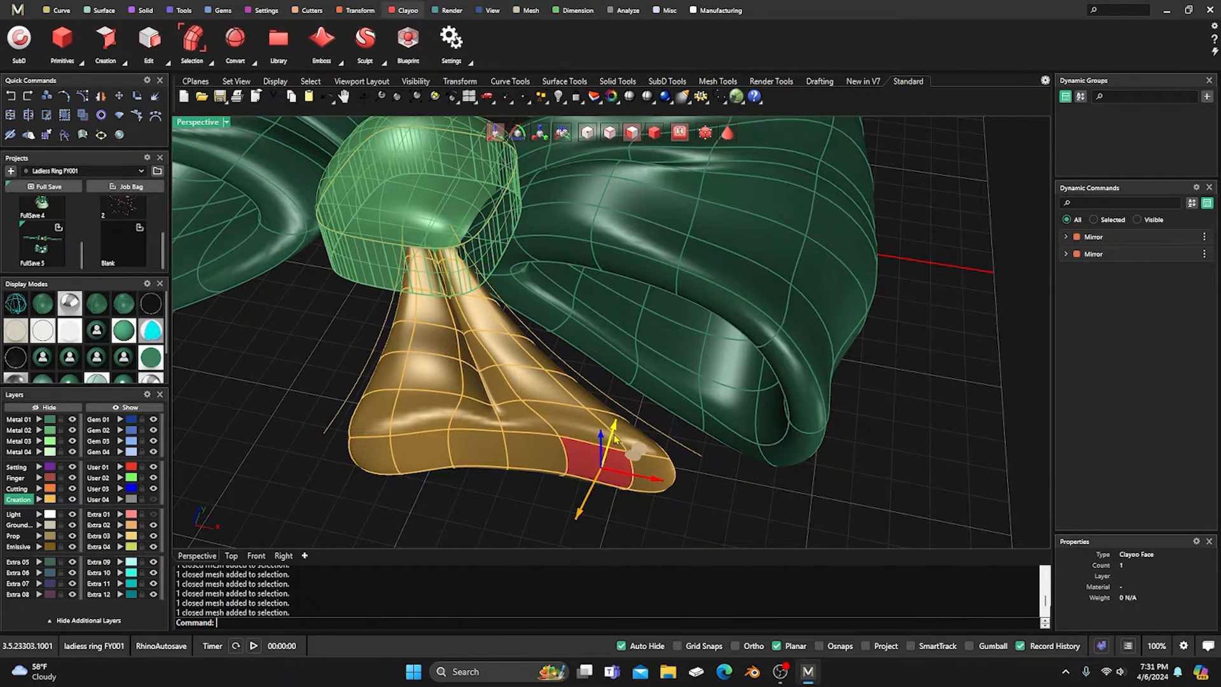
left_click_drag(612, 429, 608, 442)
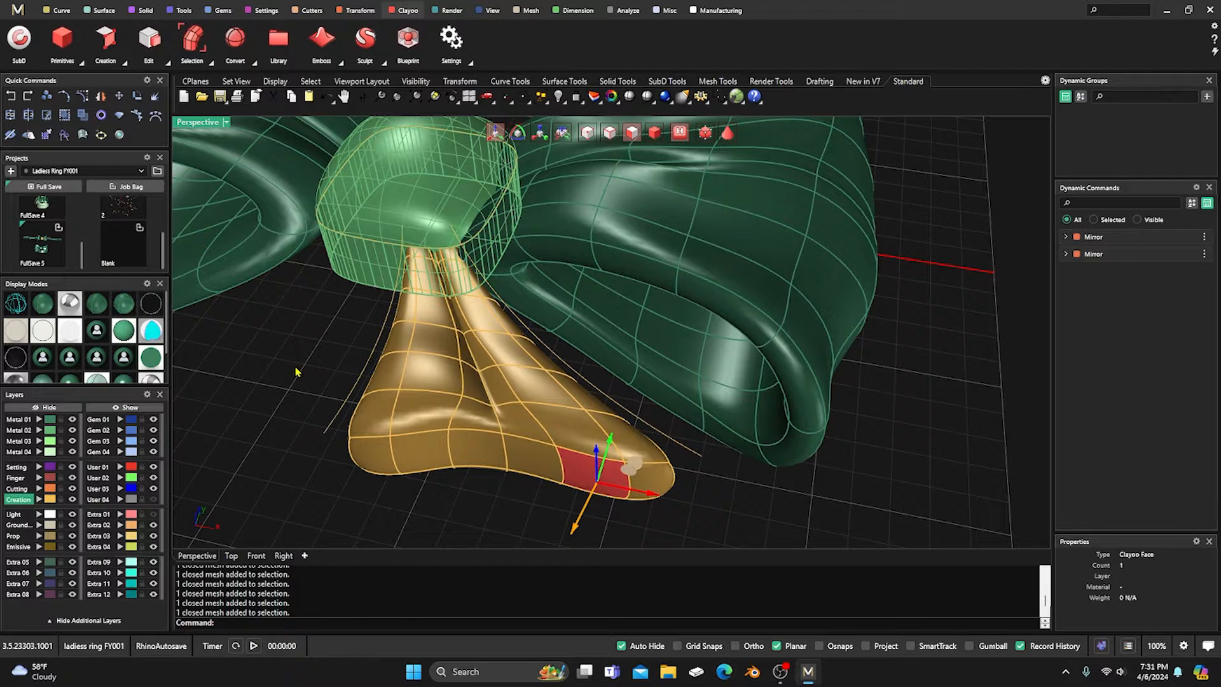
left_click(85, 379)
mouse_move(304, 360)
right_mouse_down()
mouse_move(376, 430)
mouse_move(520, 478)
mouse_move(516, 498)
mouse_move(391, 407)
mouse_move(178, 356)
right_mouse_up()
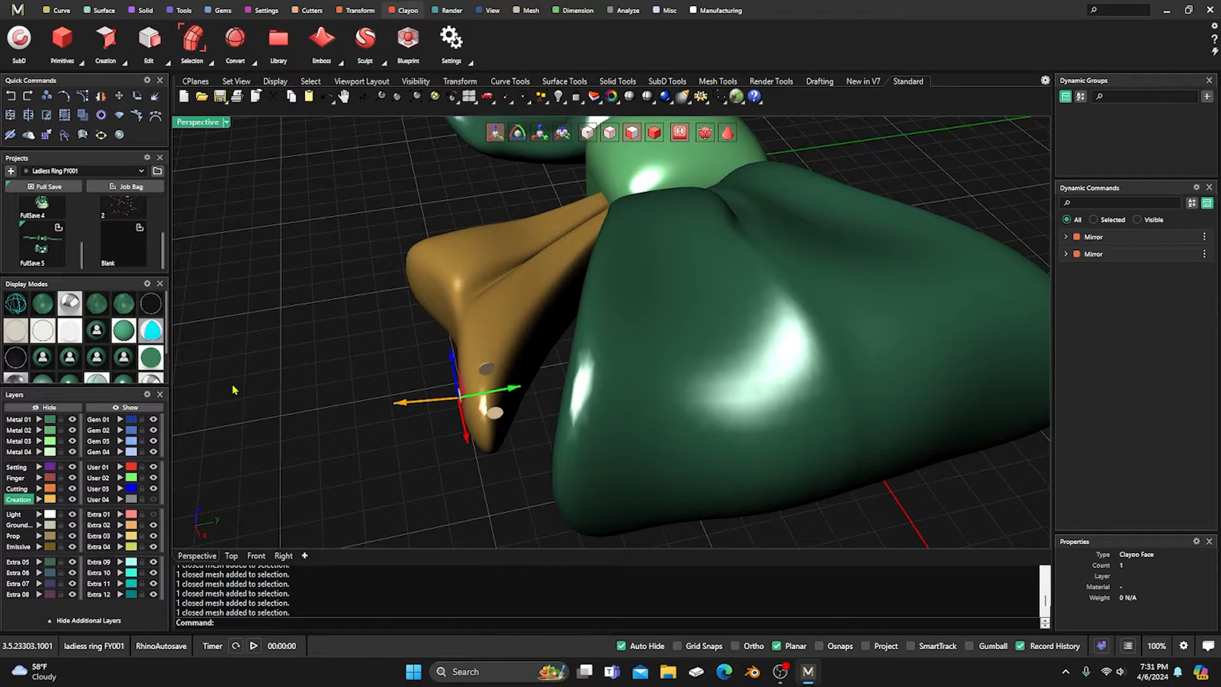
Adjust the two side faces on the tail edge facing the loop outward, and check the silhouette in the Machine display mode.
left_click(154, 330)
right_click_drag(280, 395, 335, 399)
left_click(545, 340)
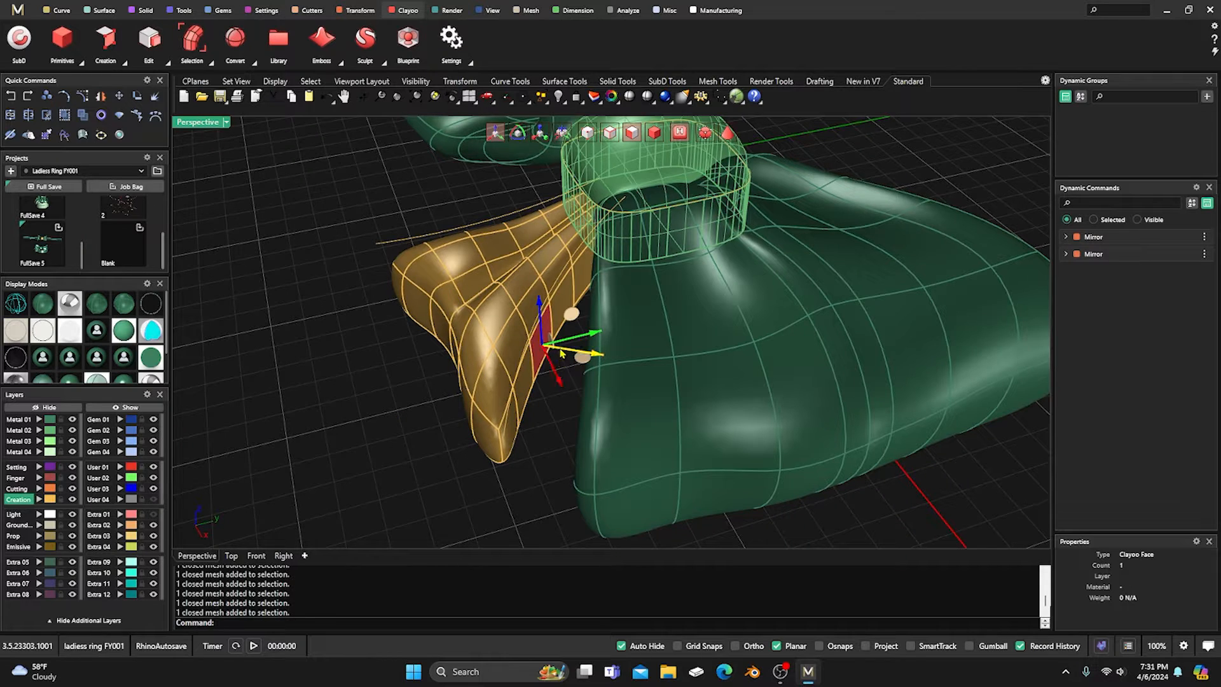
left_click(576, 311)
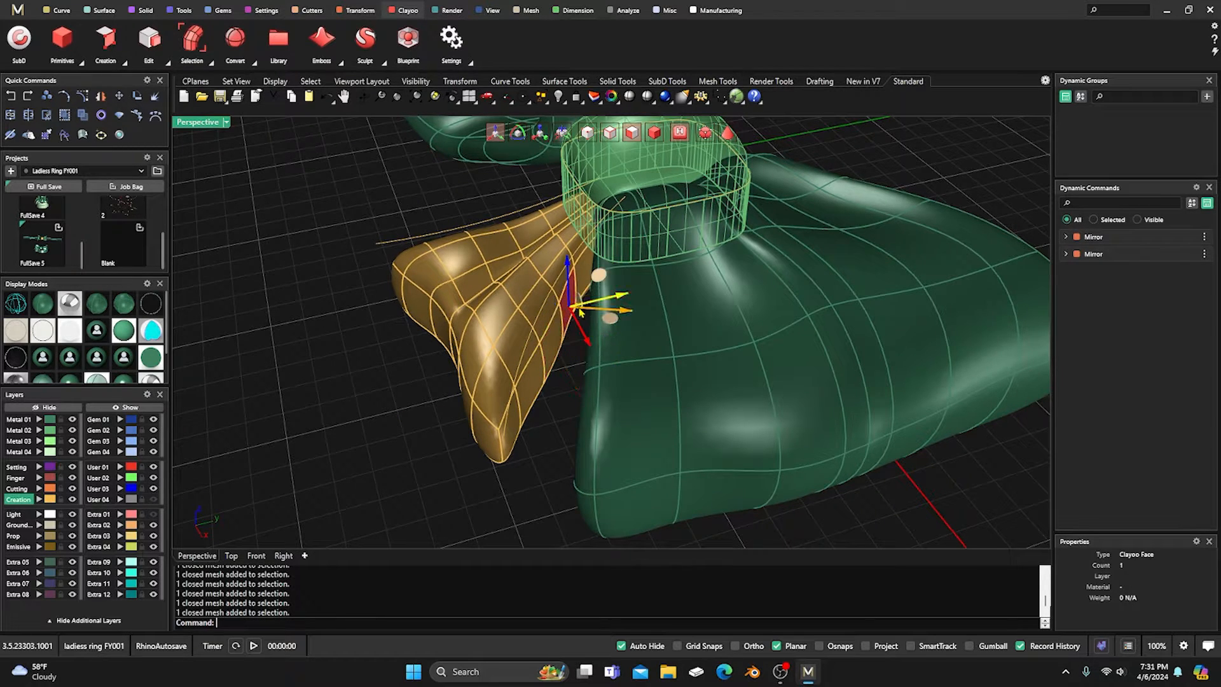
mouse_move(321, 349)
right_mouse_down()
mouse_move(416, 398)
mouse_move(464, 490)
mouse_move(398, 436)
right_mouse_up()
left_click(90, 380)
scroll(420, 431, "down", 2)
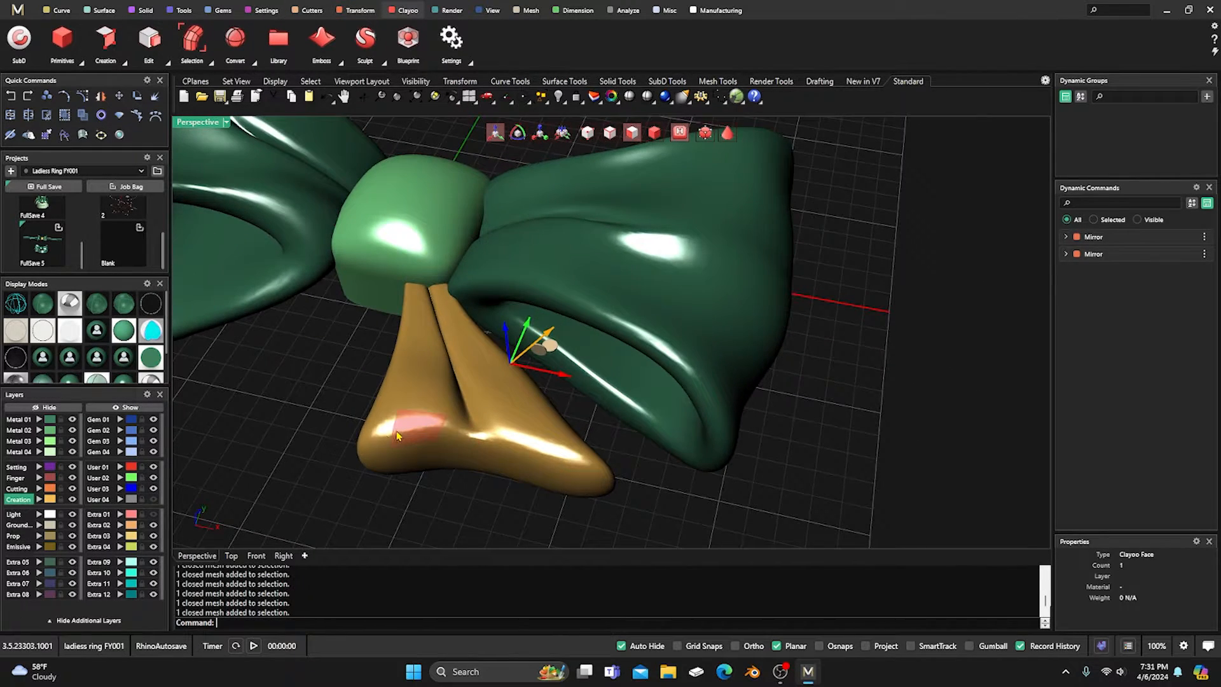
left_click(116, 309)
Pull the faces at the inner corner of the tail's wide end outward, away from the knot.
left_click(400, 469)
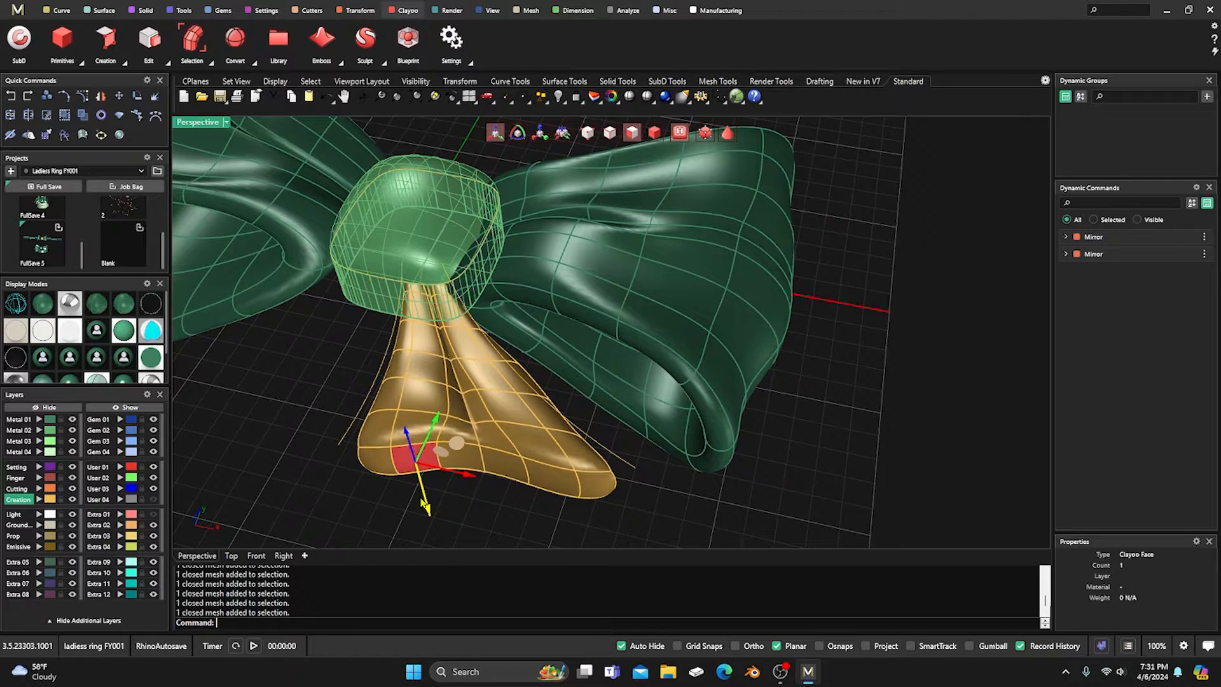
right_click_drag(402, 471, 384, 468)
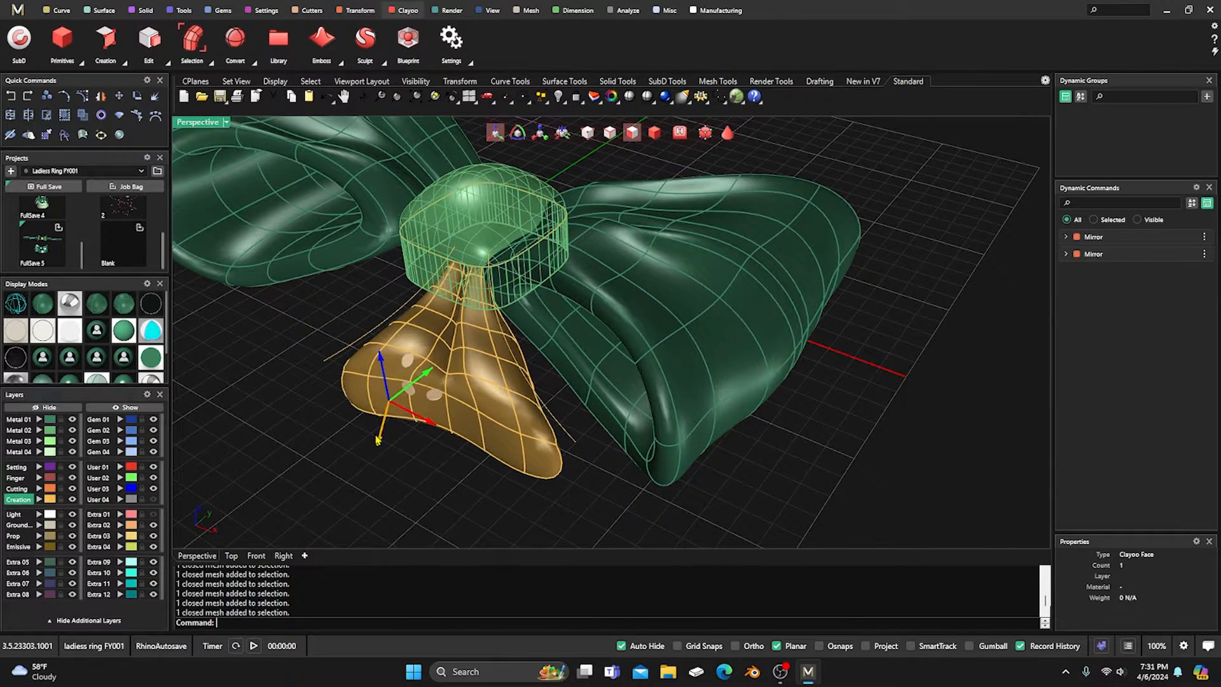
right_click_drag(275, 422, 381, 440)
scroll(584, 366, "down", 5)
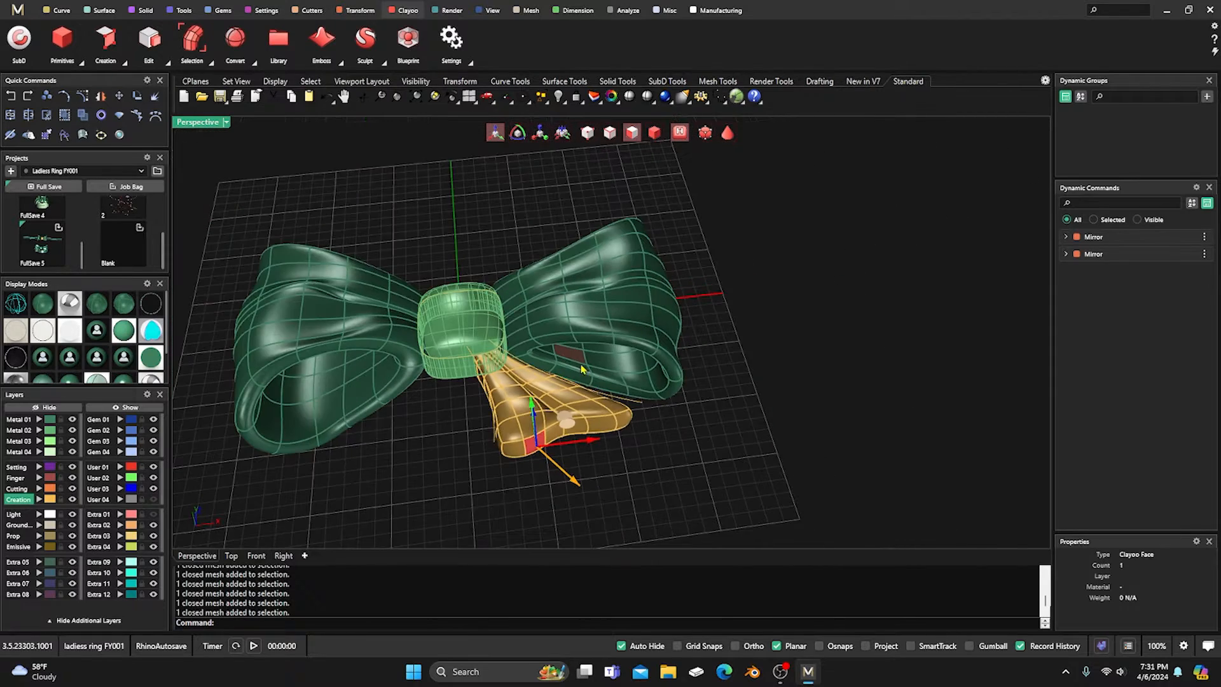
right_click_drag(519, 439, 534, 472)
scroll(534, 474, "up", 5)
left_click(488, 454)
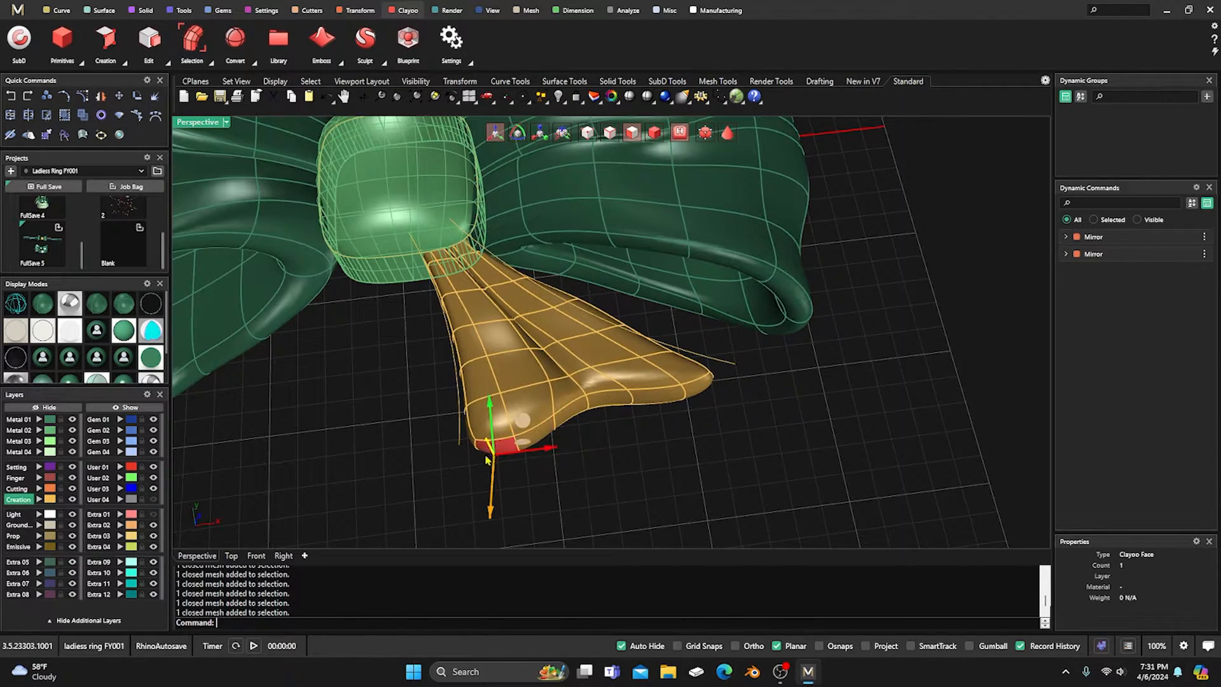
left_click_drag(494, 486, 493, 505)
left_click(609, 461)
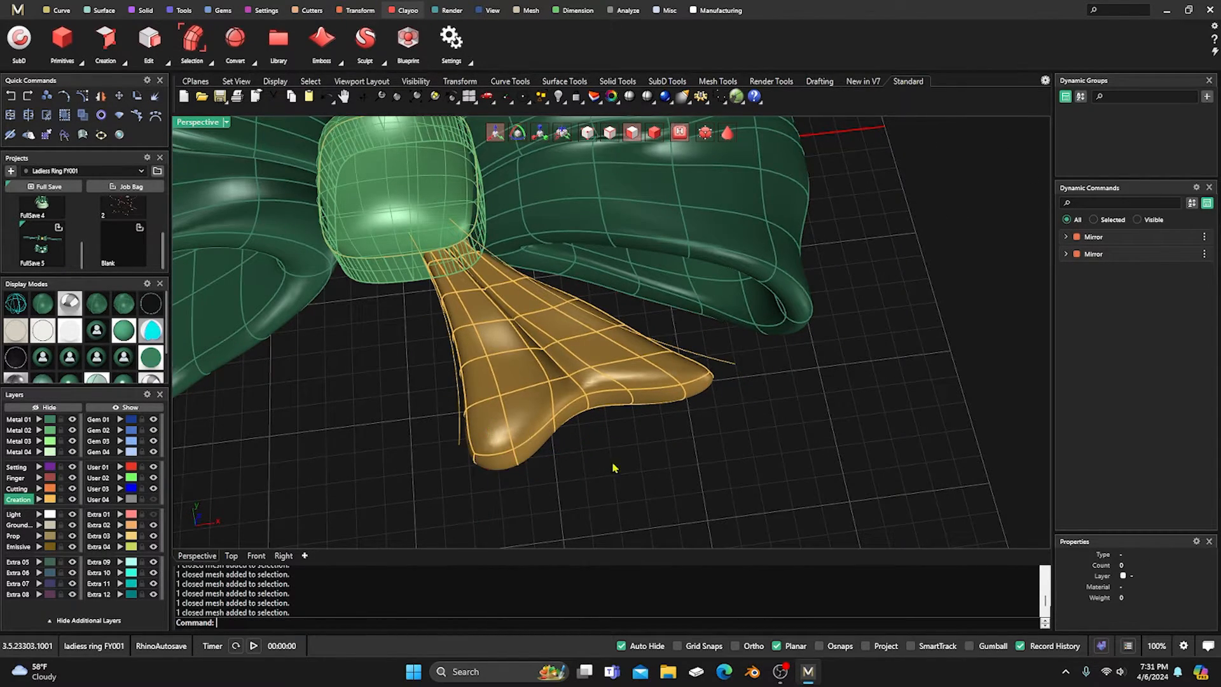
Examine the reshaped tail together with the whole bow in the Machine display mode.
right_click_drag(613, 468, 594, 486)
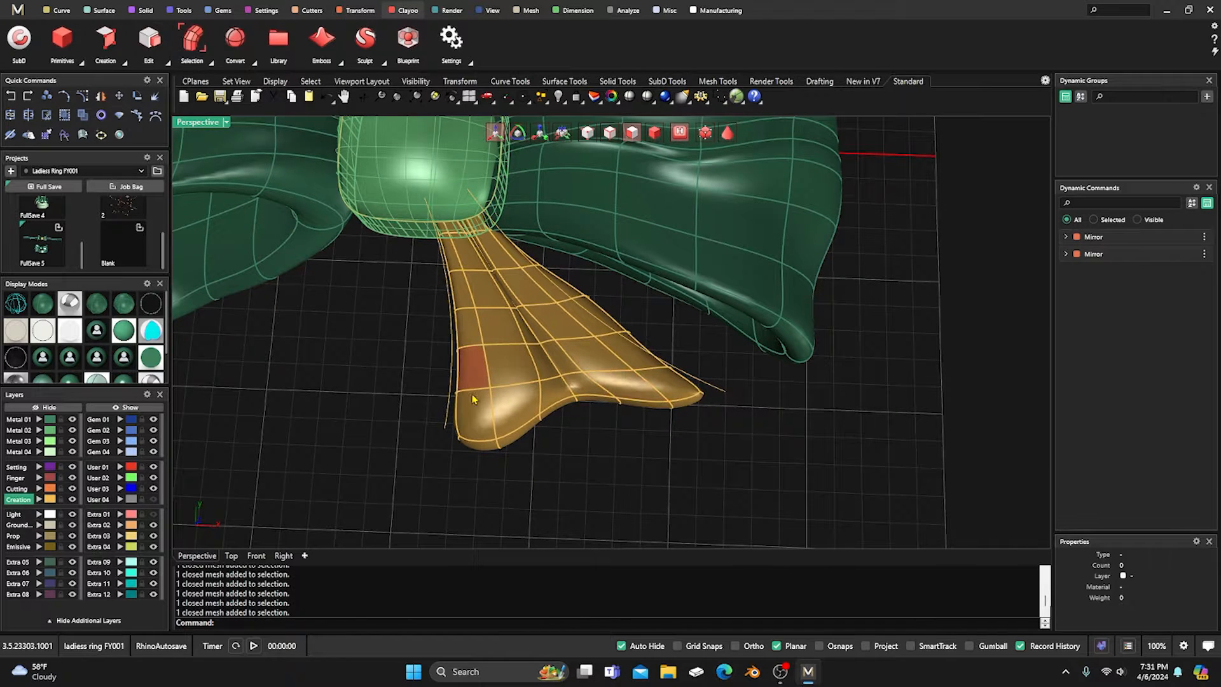
right_click_drag(493, 471, 546, 418)
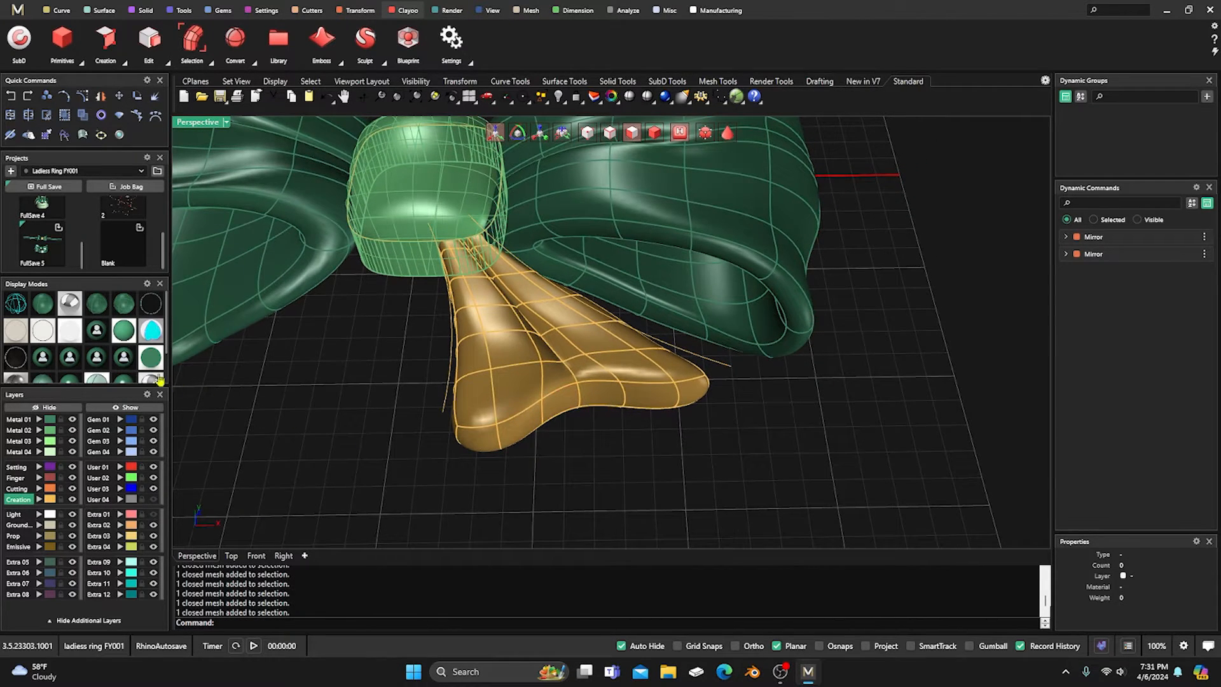
scroll(108, 325, "down", 1)
left_click(75, 342)
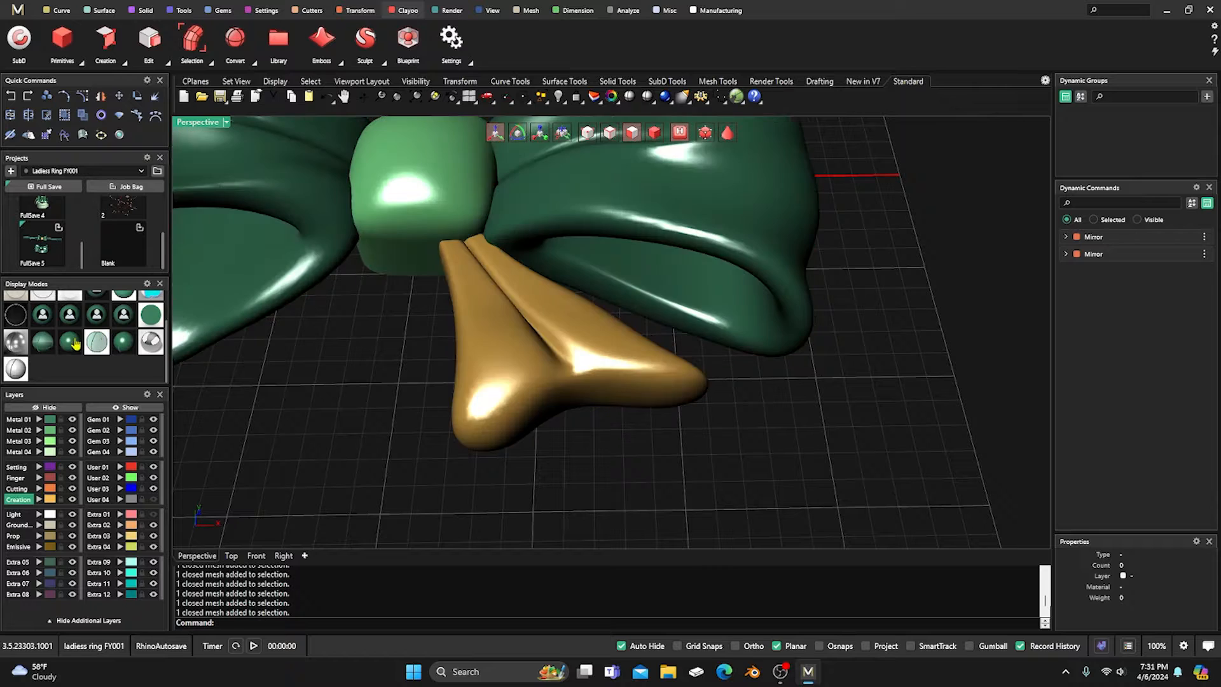
scroll(585, 472, "down", 4)
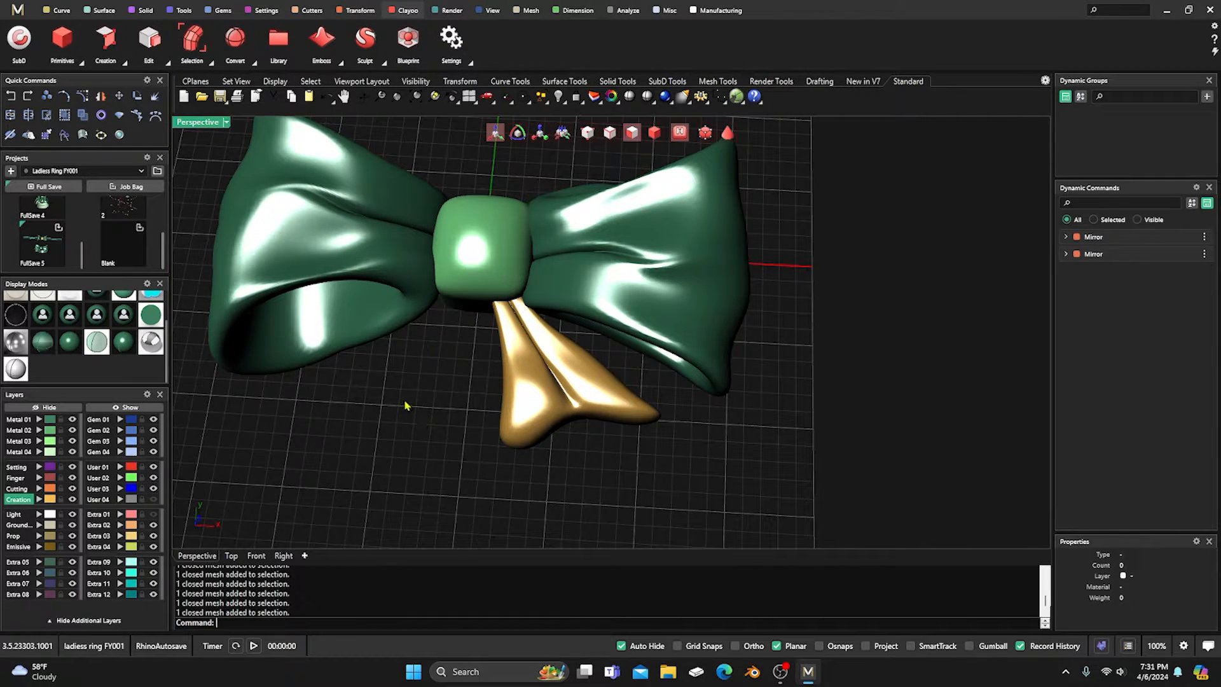
Leave SubD edit mode and mirror the tail to the other side of the bow with Y Mirror on.
left_click(19, 40)
left_click(548, 375)
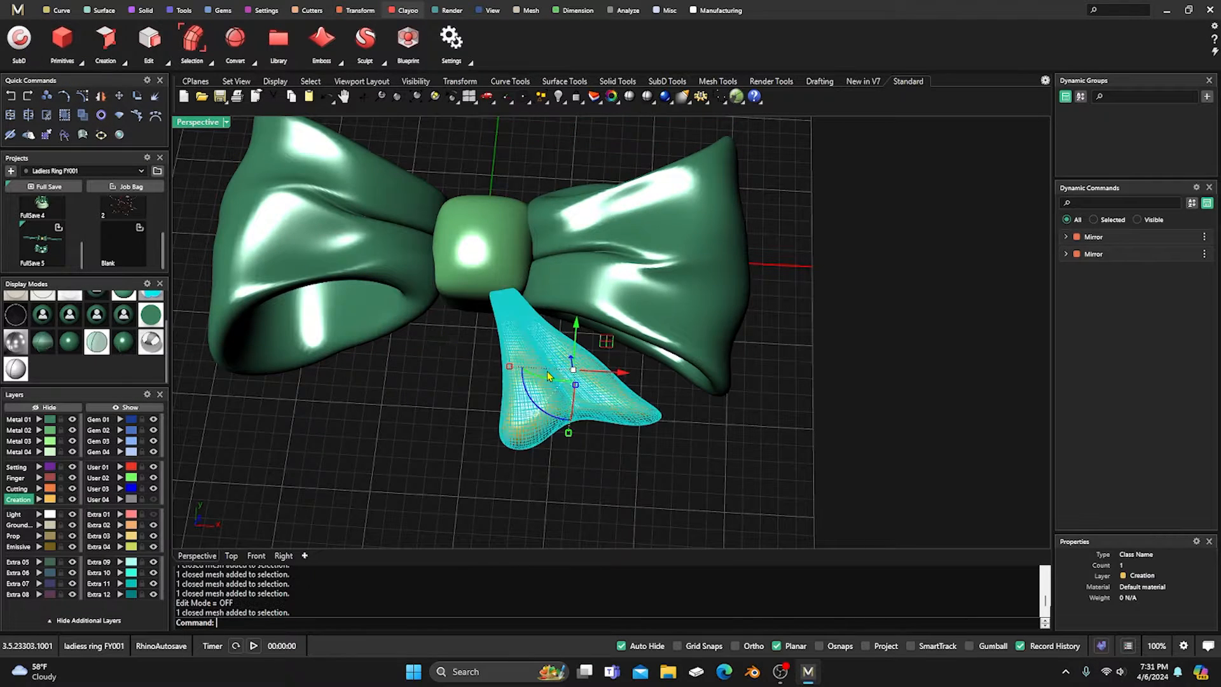
left_click(368, 11)
left_click(191, 40)
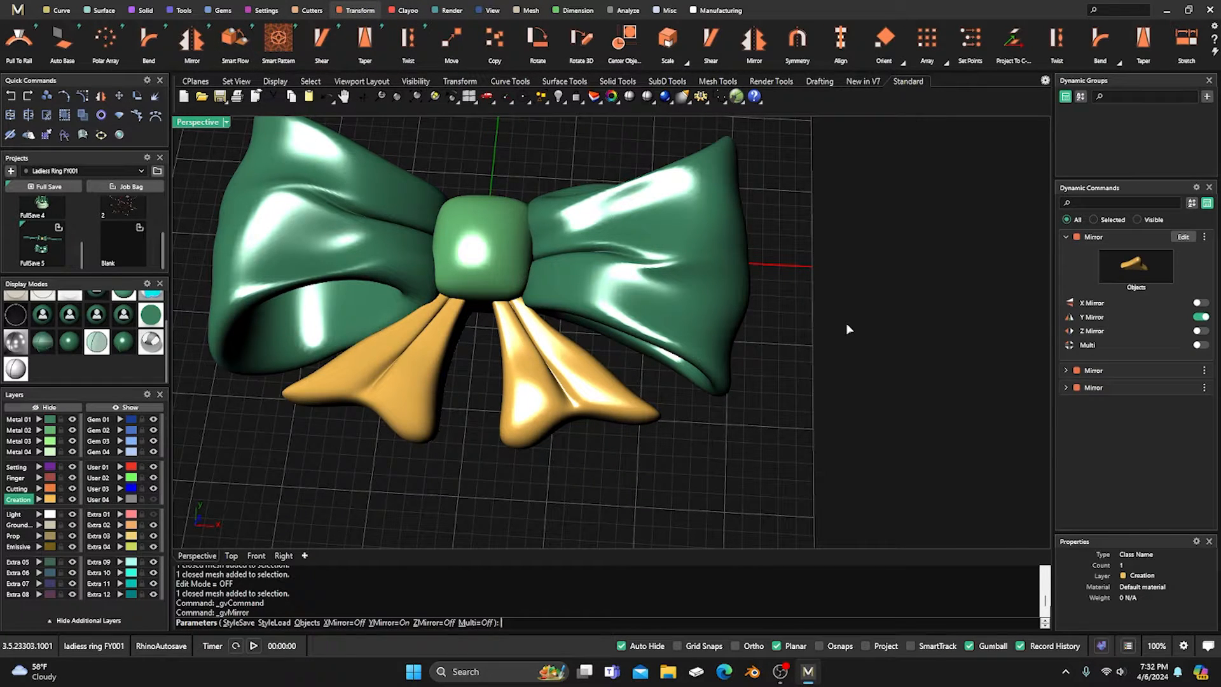
key("Return")
Move the original tail closer to the bow's centre along X and up toward the knot along Y.
left_click(528, 365)
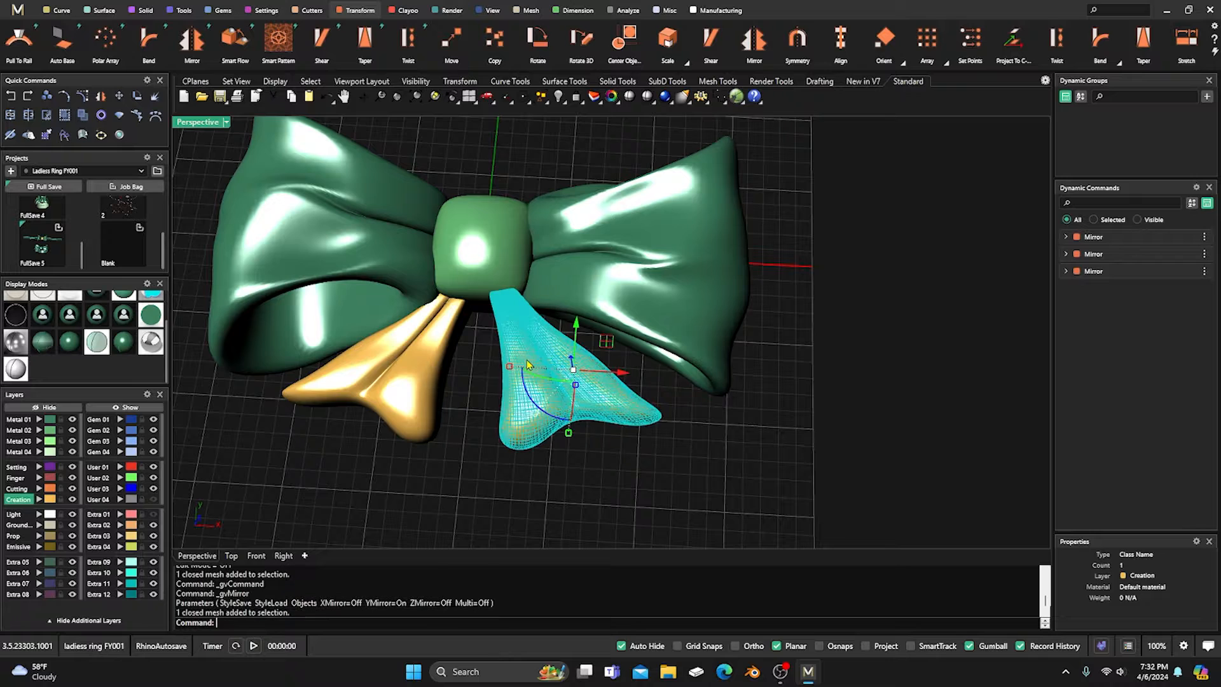
left_click_drag(629, 369, 616, 371)
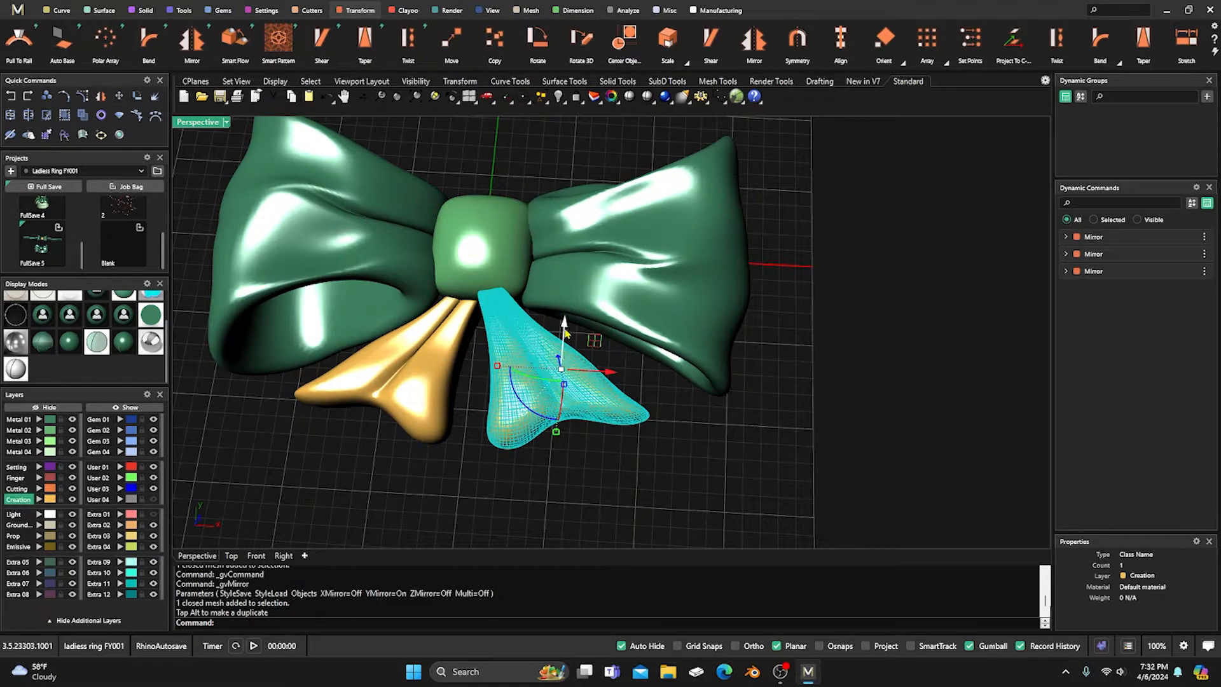
left_click_drag(565, 328, 564, 326)
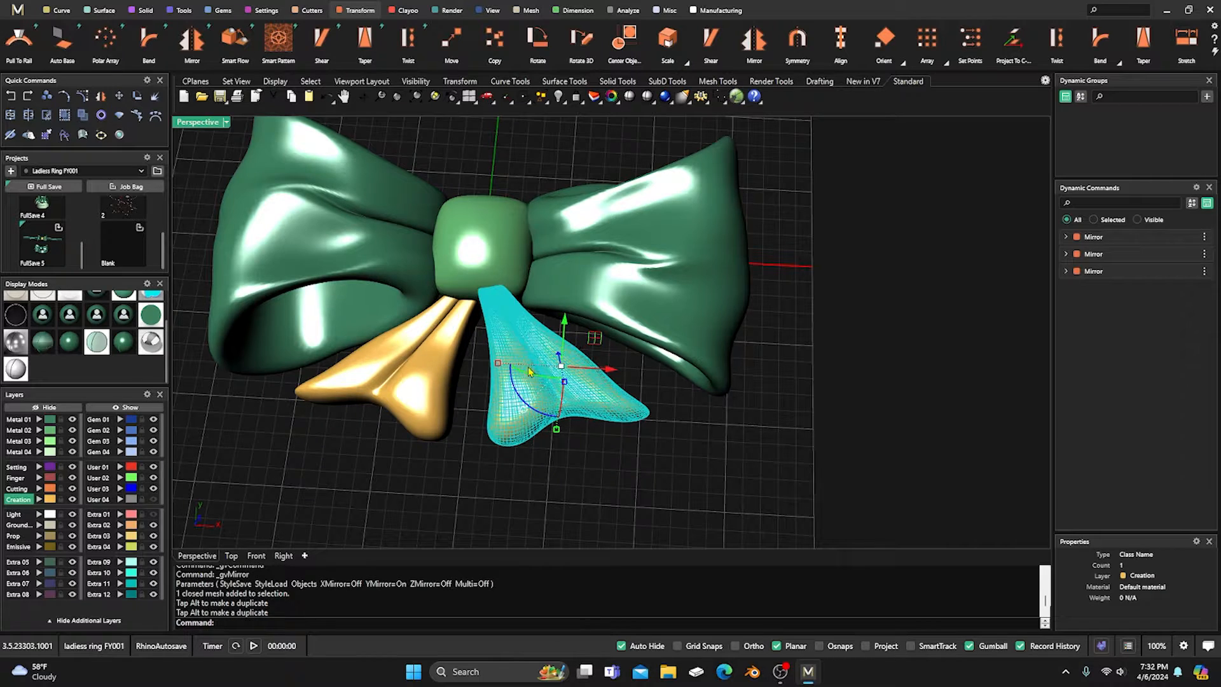
left_click(704, 435)
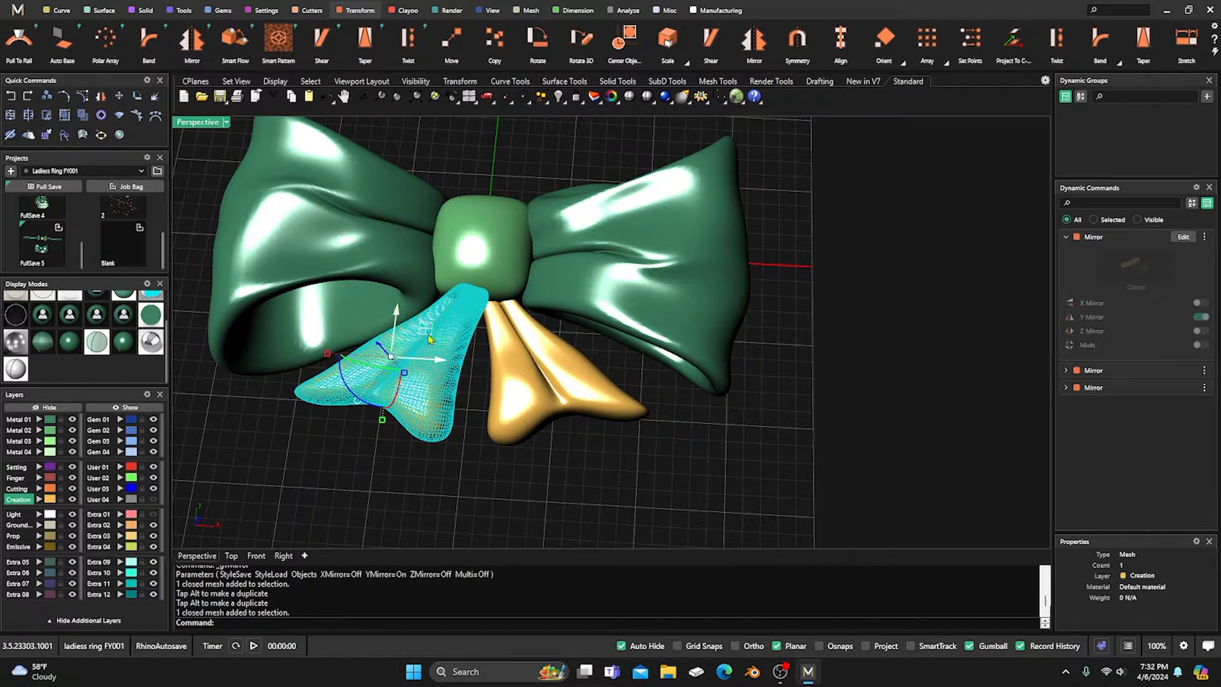
left_click(533, 357)
left_click_drag(564, 323, 565, 315)
key("Escape")
Move the mirrored tail independently, closer to the original tail beneath the knot.
left_click(436, 327)
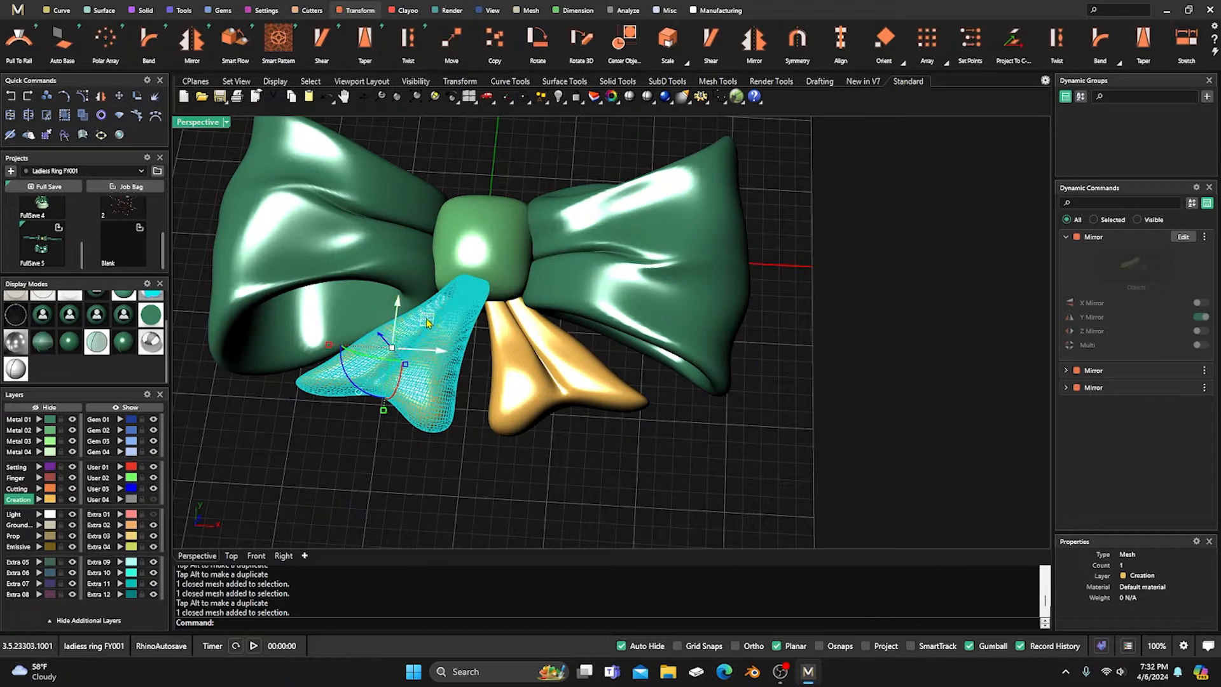
mouse_move(428, 323)
left_mouse_down()
mouse_move(463, 346)
mouse_move(438, 331)
left_mouse_up()
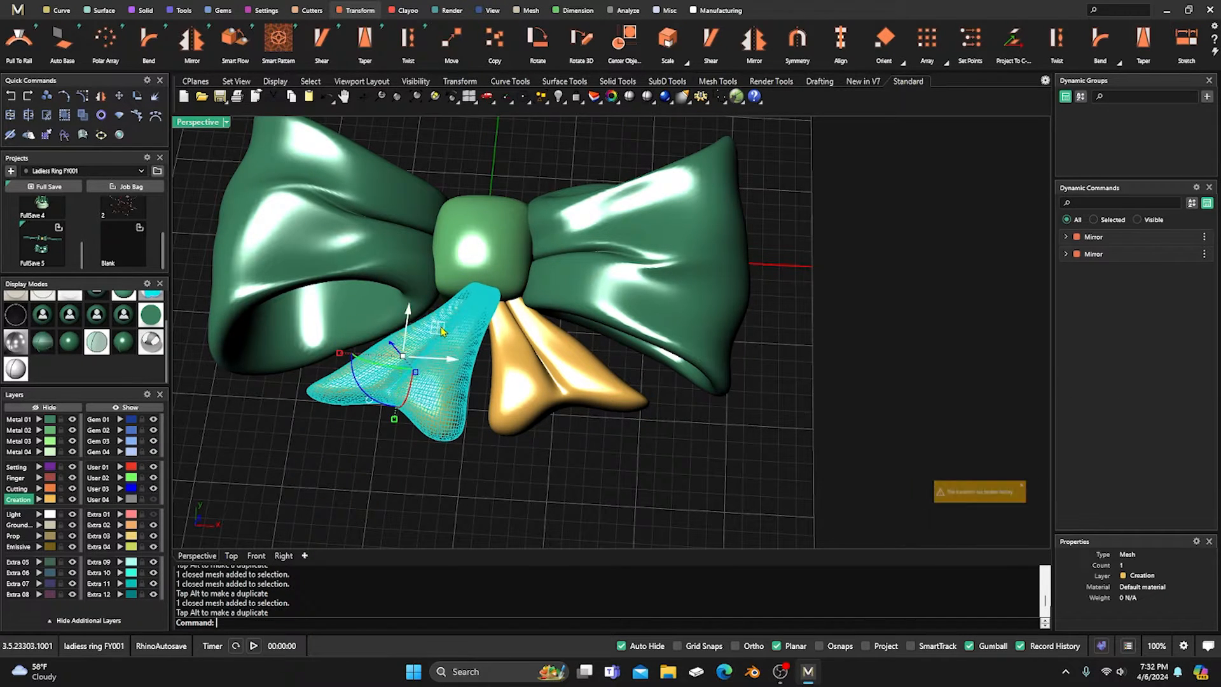
left_click(581, 476)
right_click_drag(498, 446, 497, 451)
Rotate the mirrored tail slightly and shift it along X toward the original tail.
left_click(444, 389)
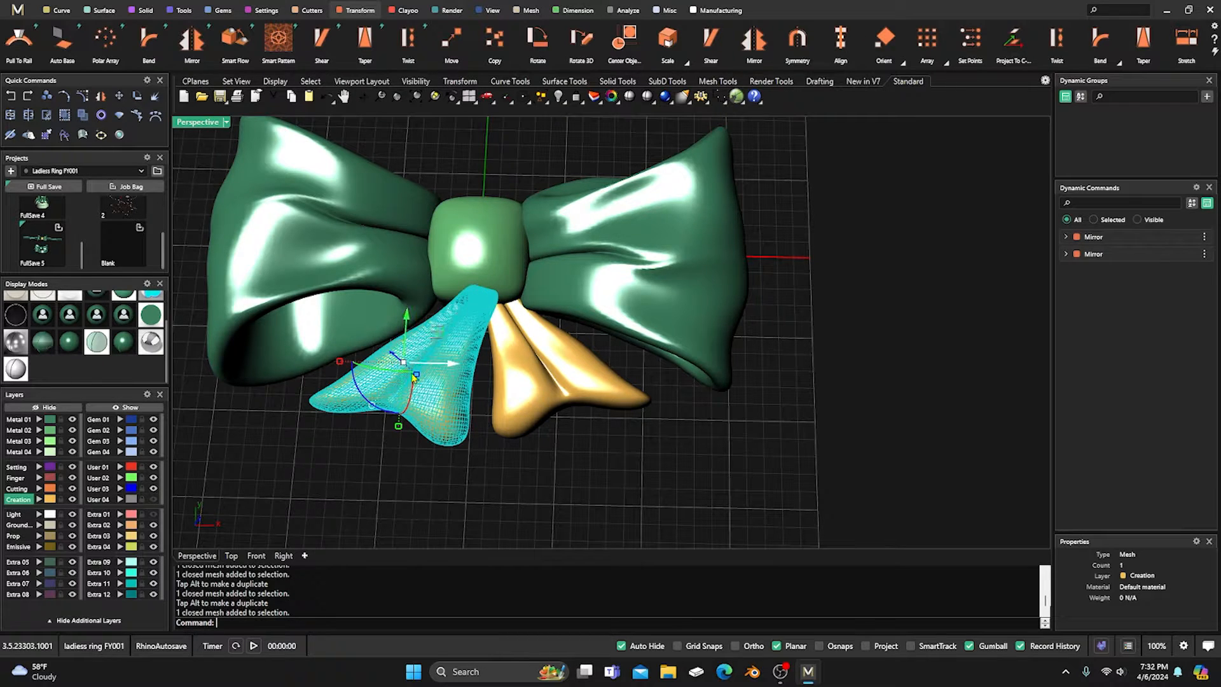
left_click_drag(385, 407, 396, 413)
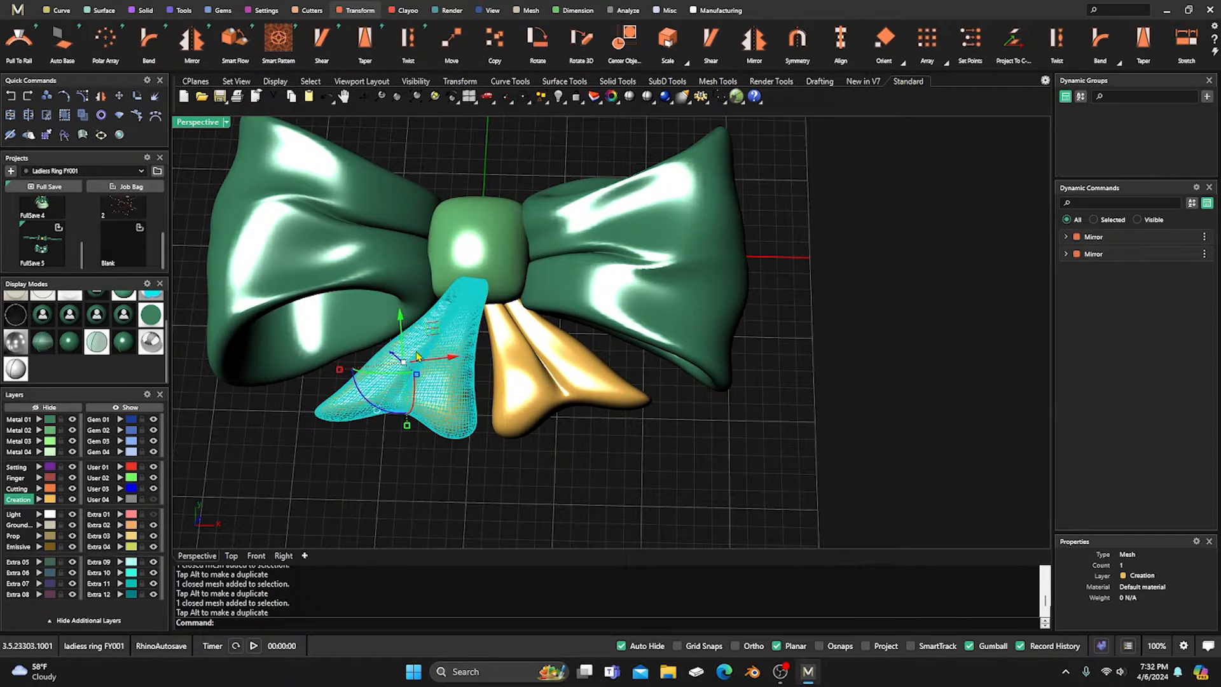
key("Escape")
left_click(432, 399)
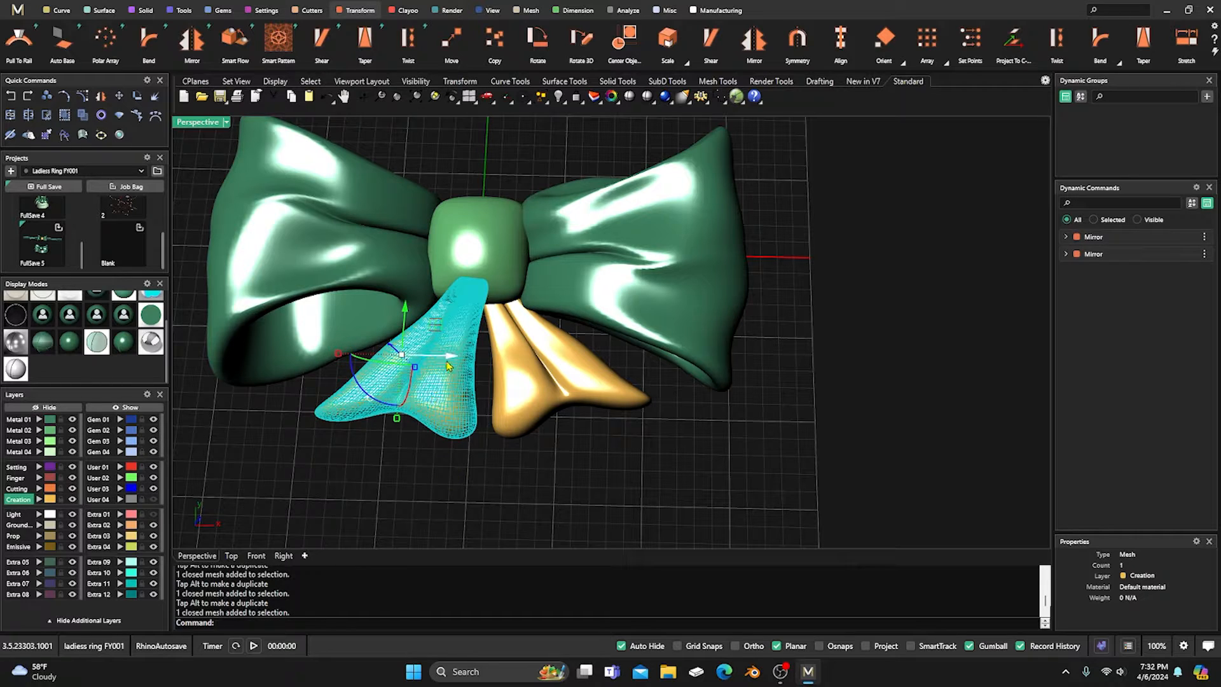
left_click_drag(449, 358, 456, 358)
left_click(530, 467)
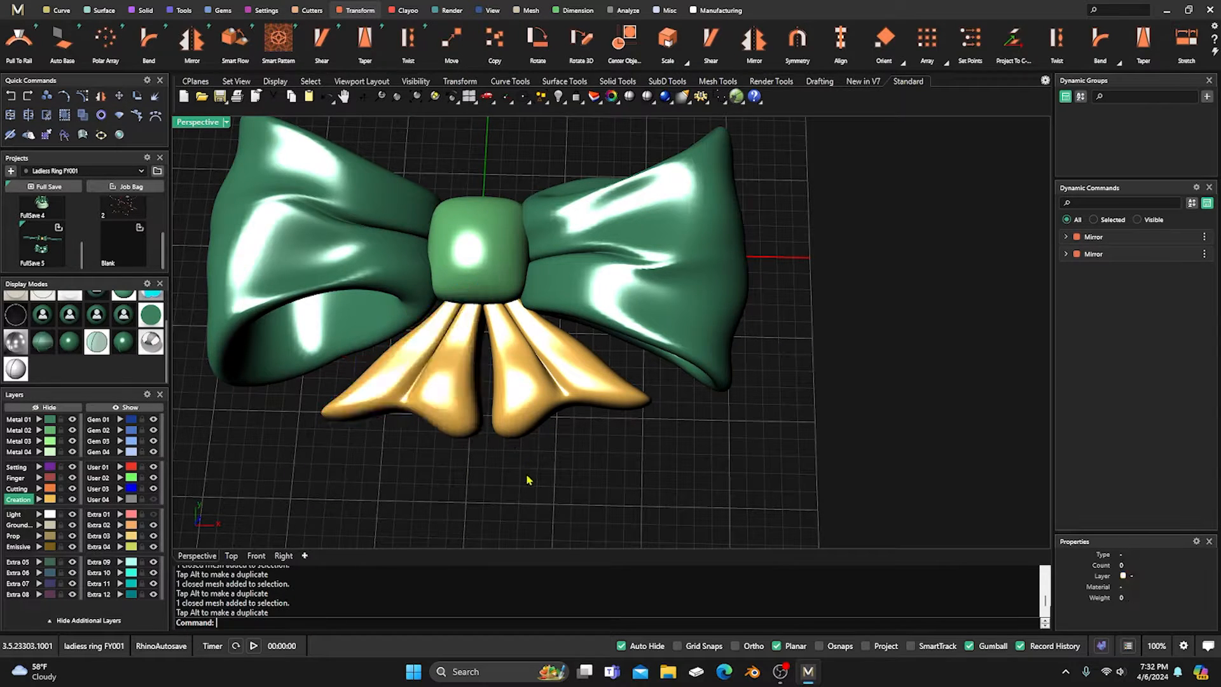
Scale the left ribbon tail slightly longer along Y so it extends lower than the right tail.
right_click_drag(530, 478, 516, 444)
scroll(514, 450, "down", 4)
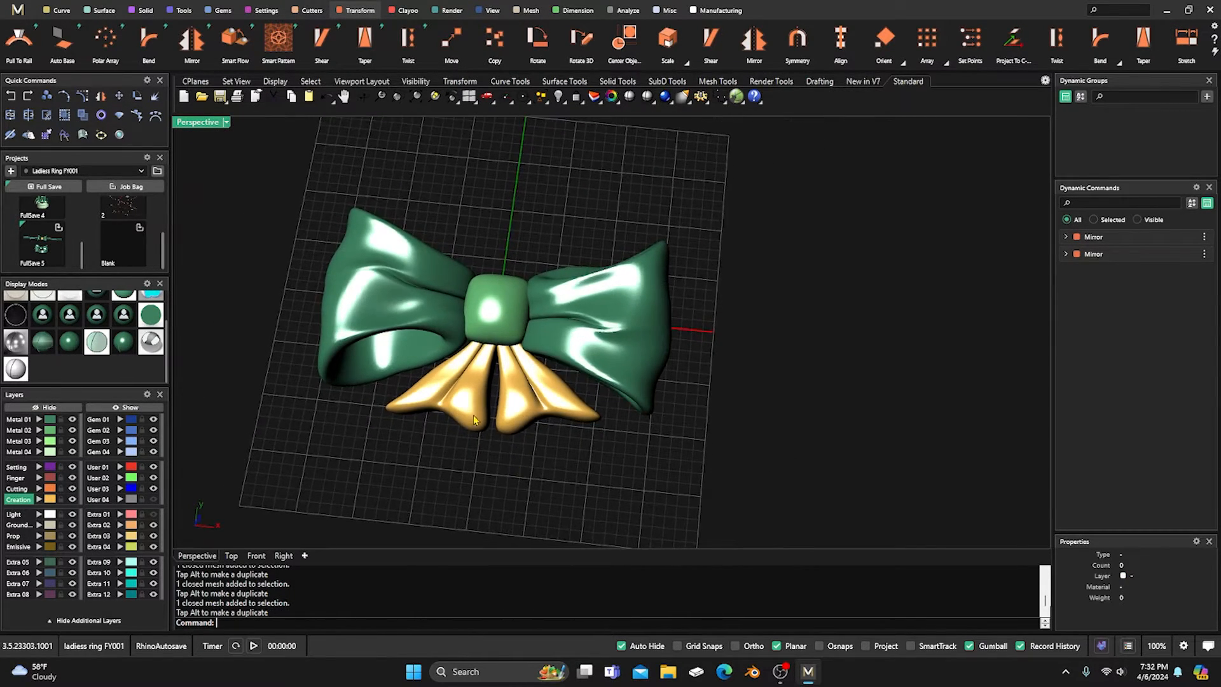
left_click(474, 419)
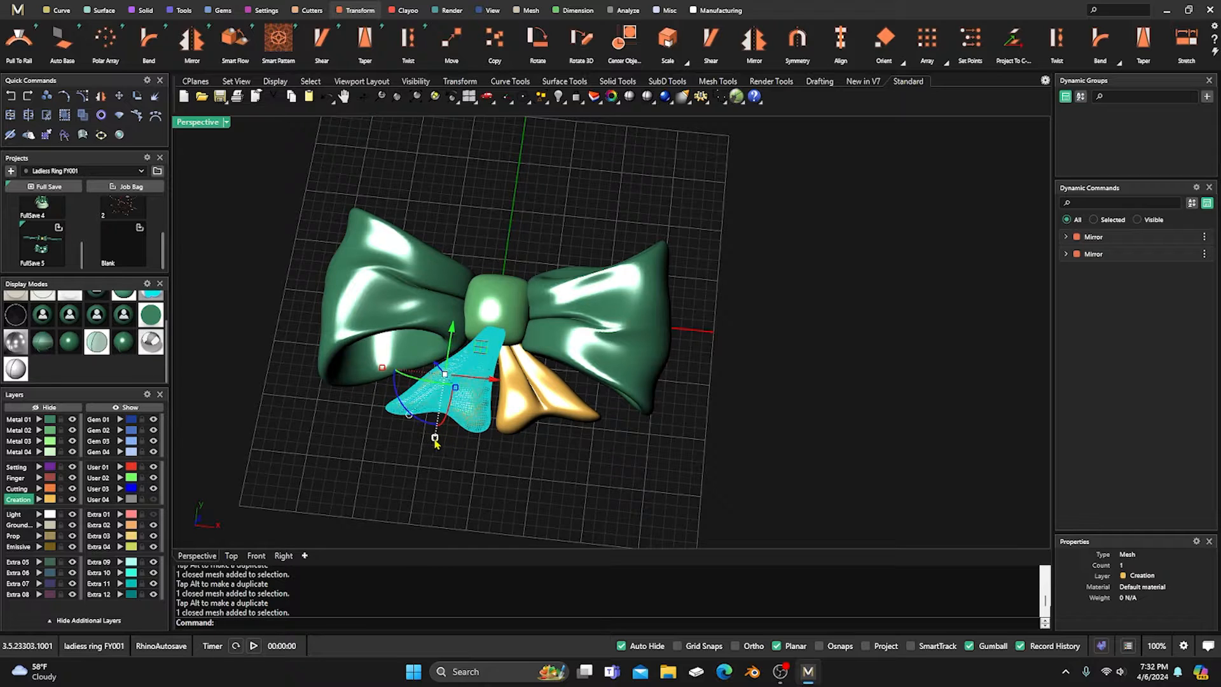
left_click_drag(435, 438, 439, 463)
left_click(540, 463)
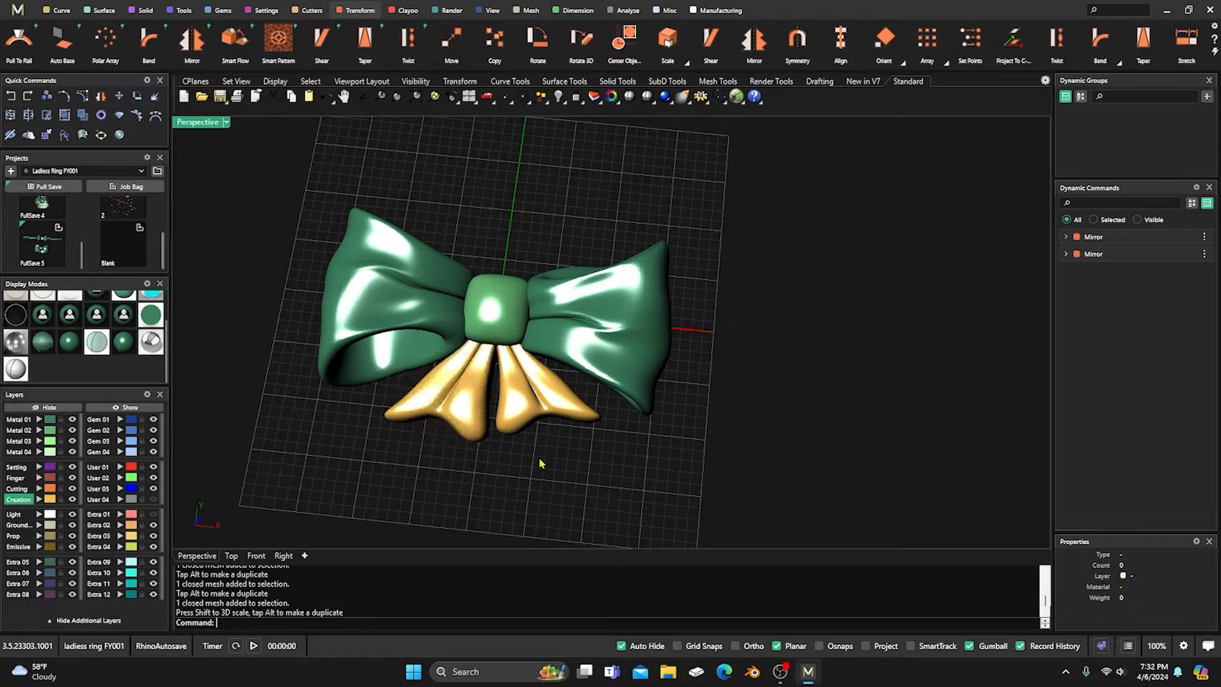
right_click_drag(539, 460, 552, 470)
scroll(549, 457, "down", 2)
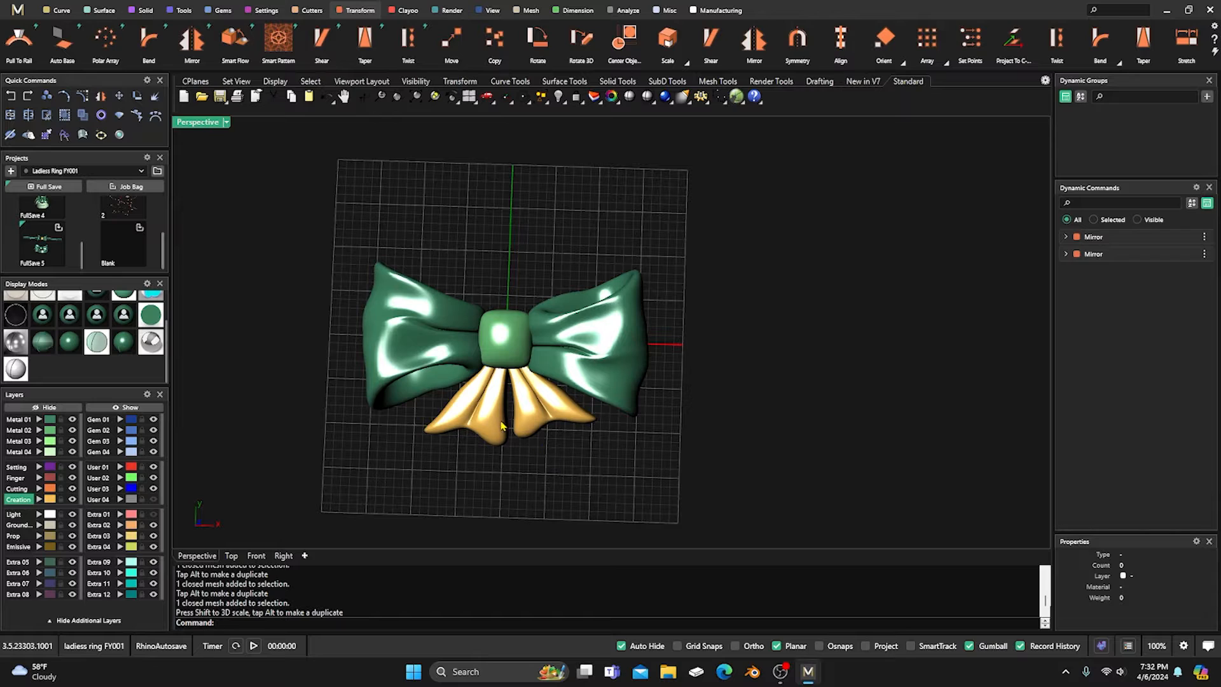
Try to rotate the right bow loop upward in the Front view about the origin 0,0,0, then undo the rotation.
right_click_drag(501, 426, 515, 286)
double_click(198, 123)
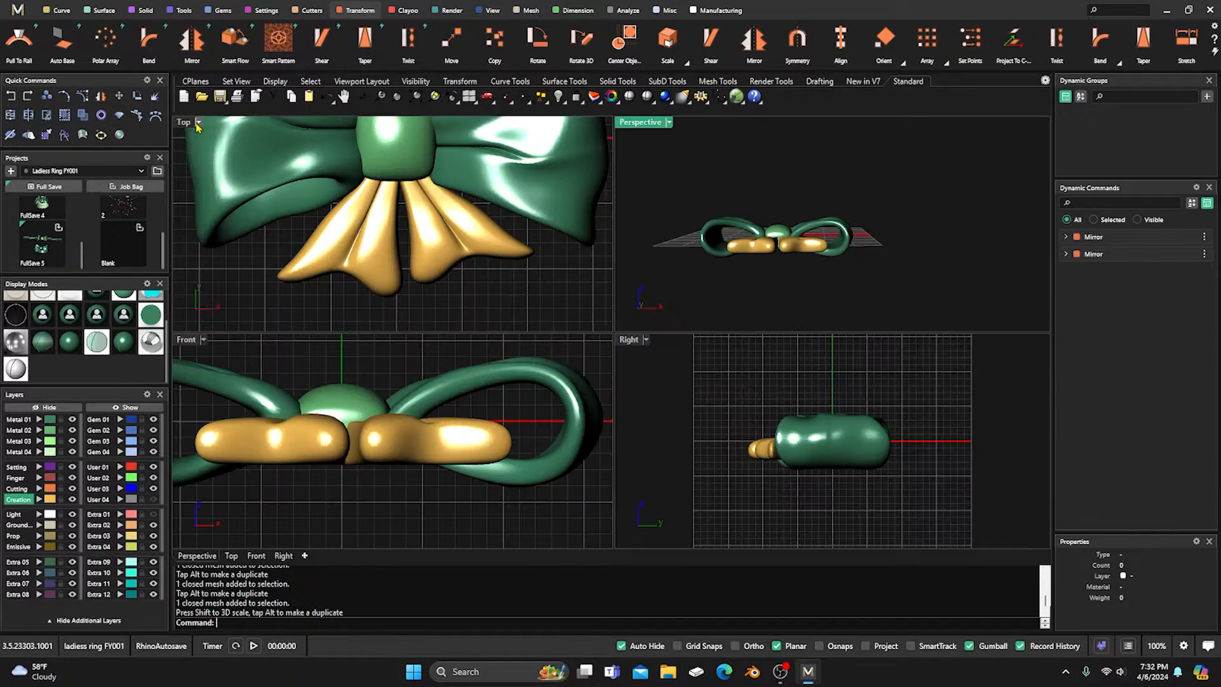
scroll(417, 346, "down", 2)
right_click_drag(422, 404, 424, 417)
scroll(411, 425, "up", 2)
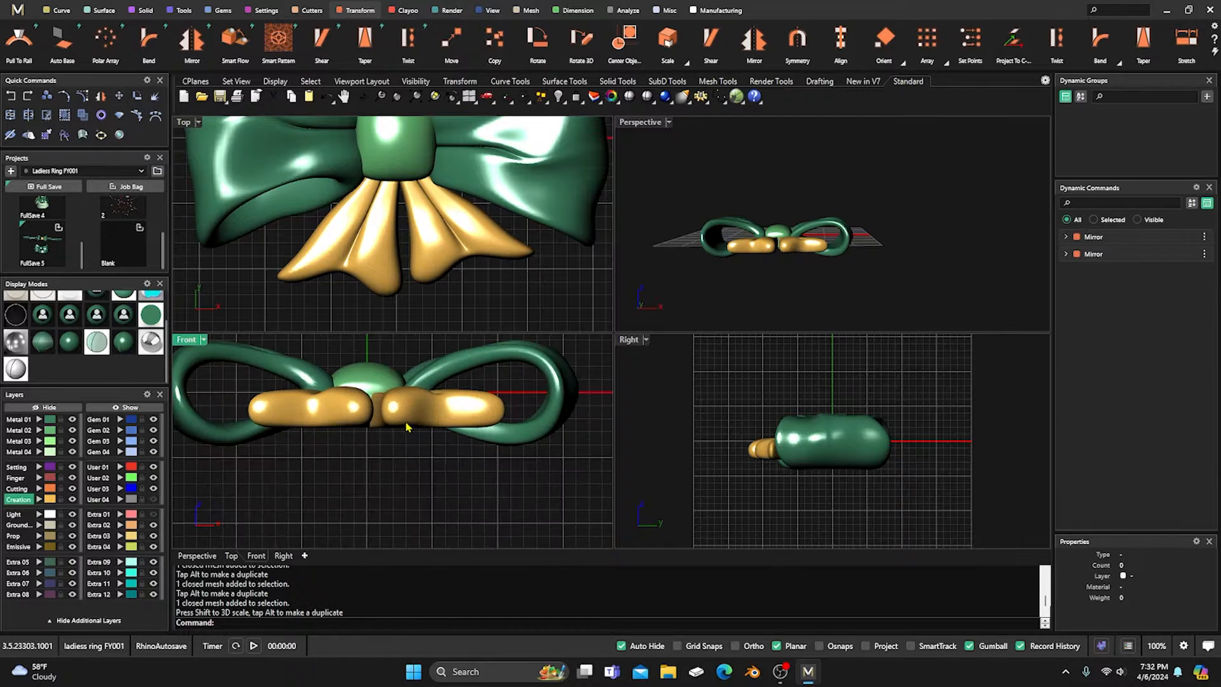
left_click(451, 374)
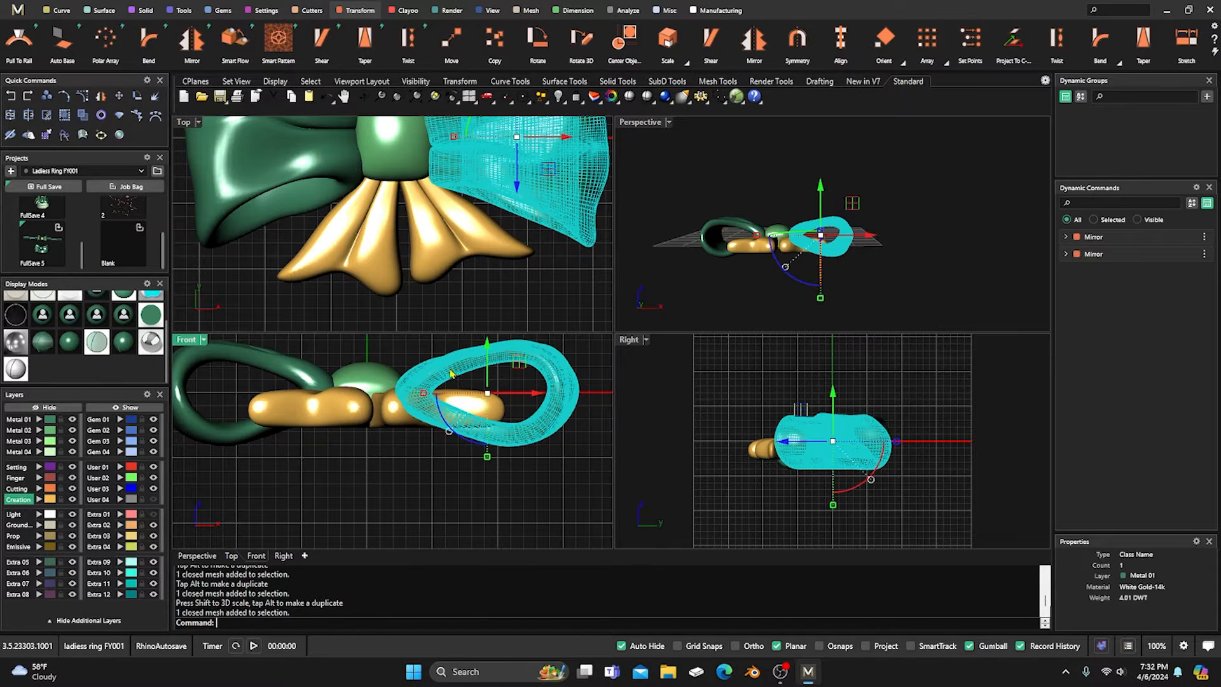
left_click(137, 96)
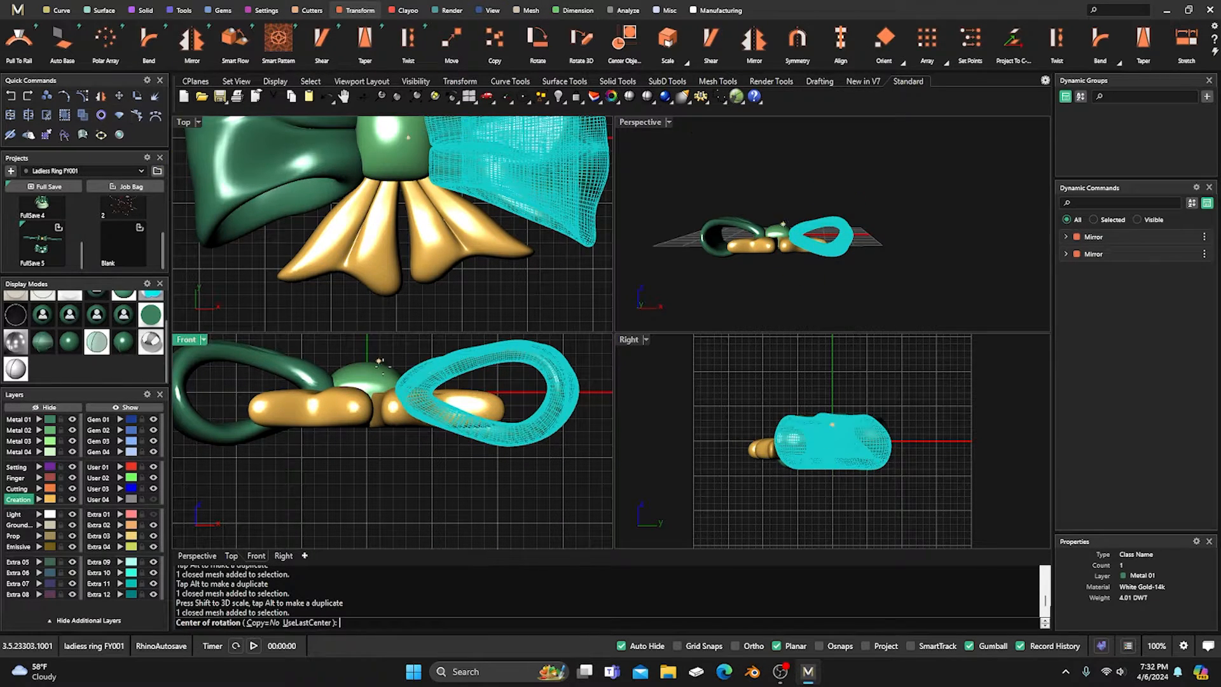
type("0")
key("Return")
scroll(377, 382, "down", 2)
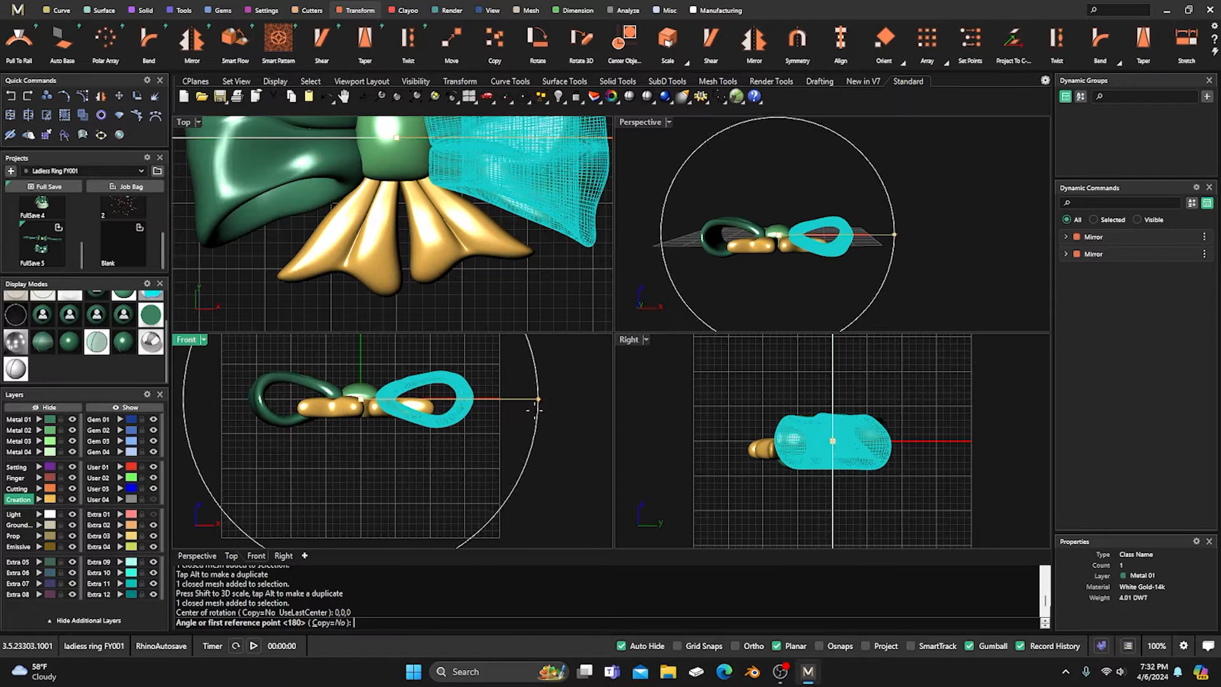
left_click(530, 402)
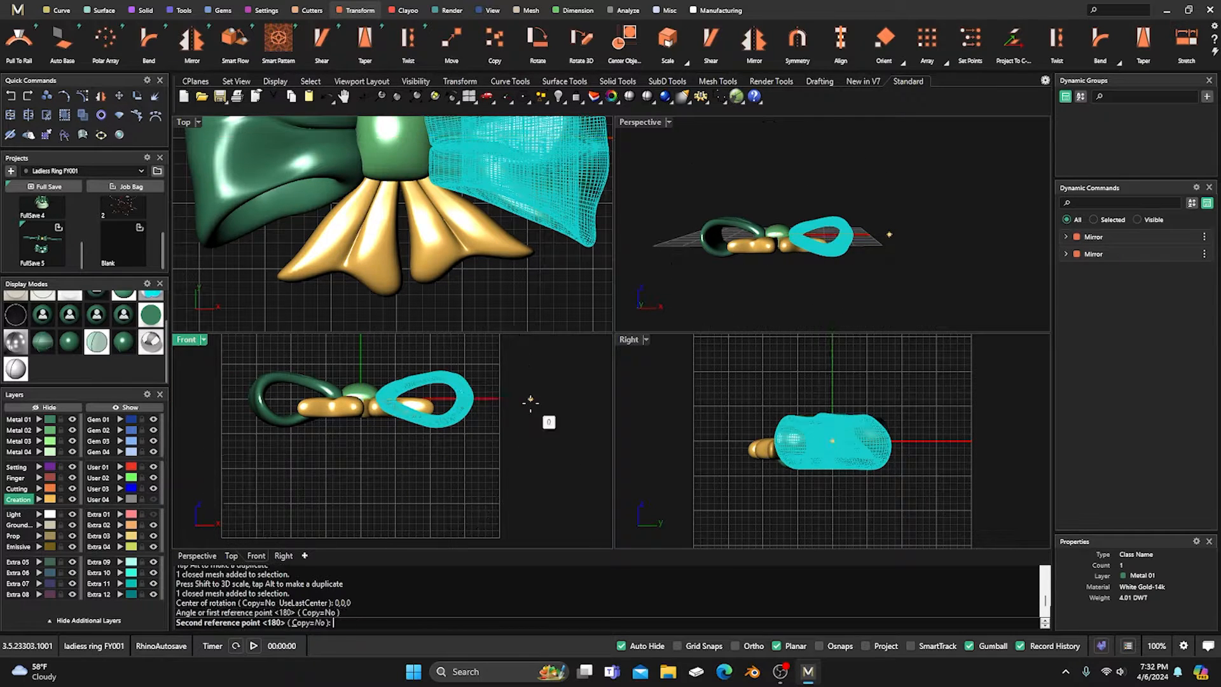
left_click(527, 364)
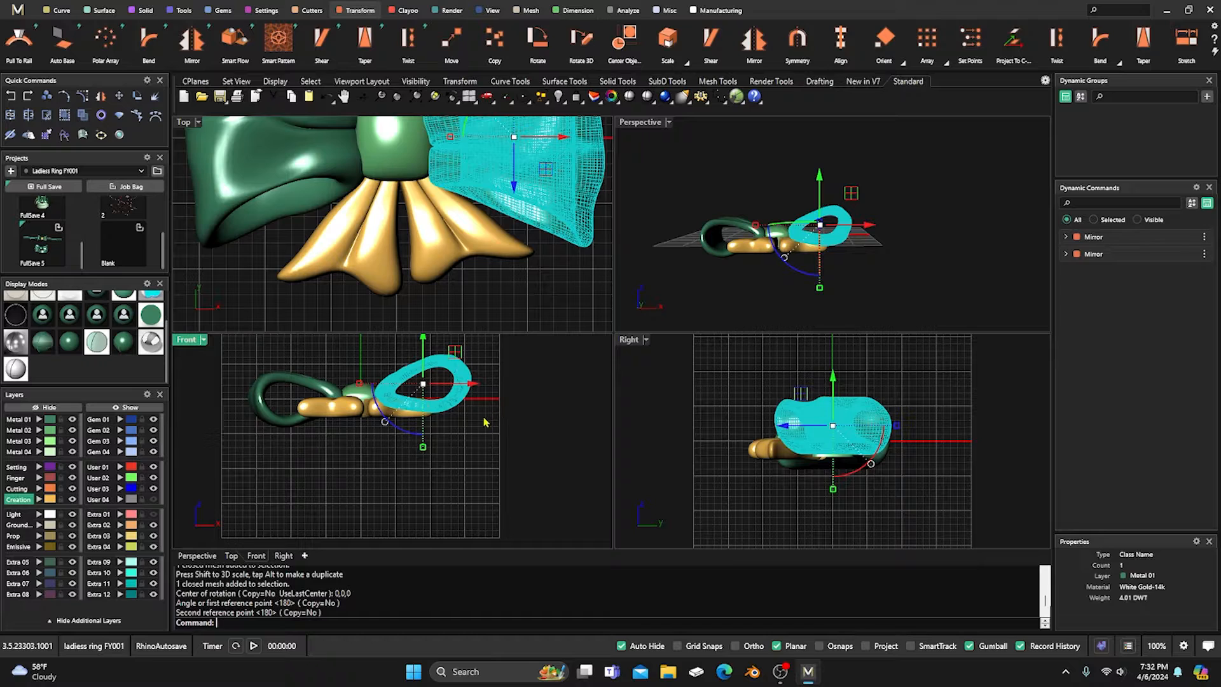
left_click(11, 96)
Rotate the right bow loop upward by about 11 degrees around the origin 0,0,0 in the Front view.
right_click(392, 368)
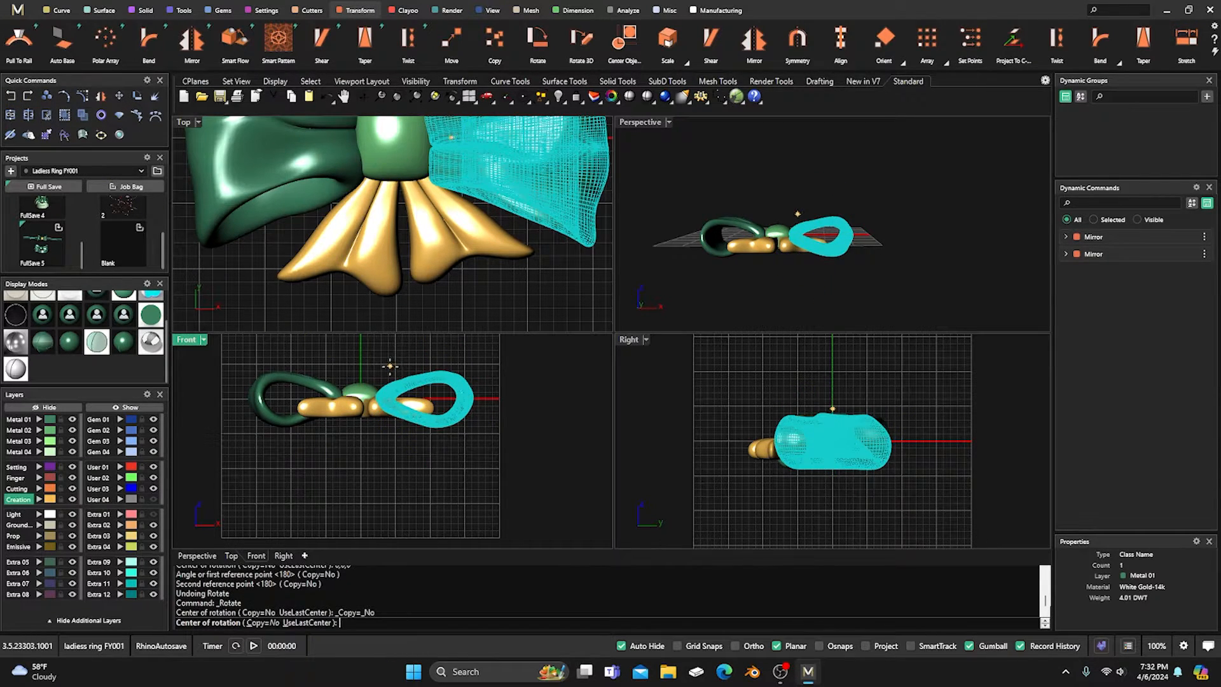
type("0,0,0")
key("Return")
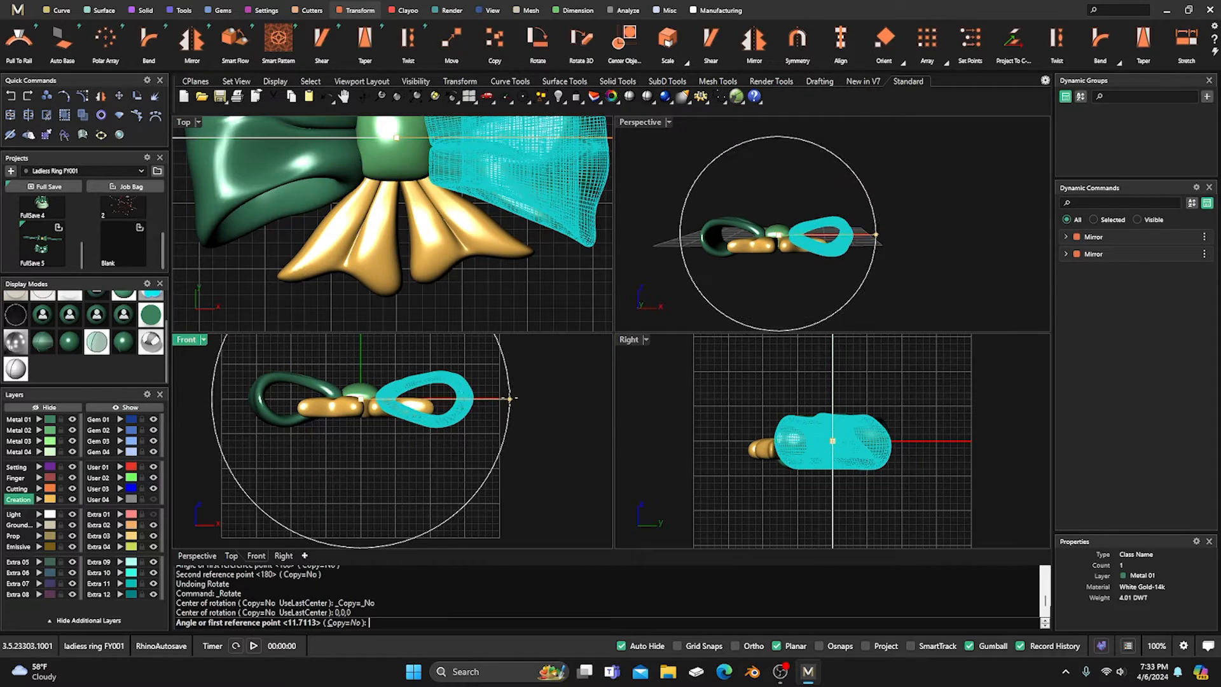
left_click(509, 397)
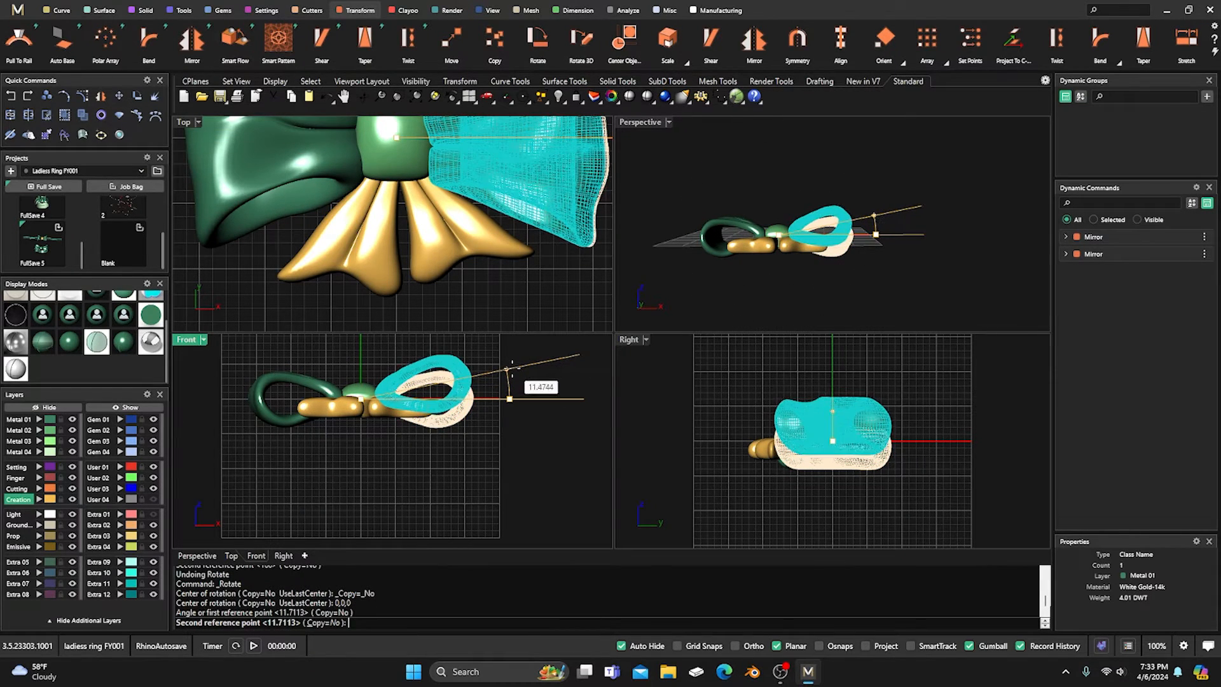
left_click(505, 392)
key("Escape")
scroll(336, 426, "up", 3)
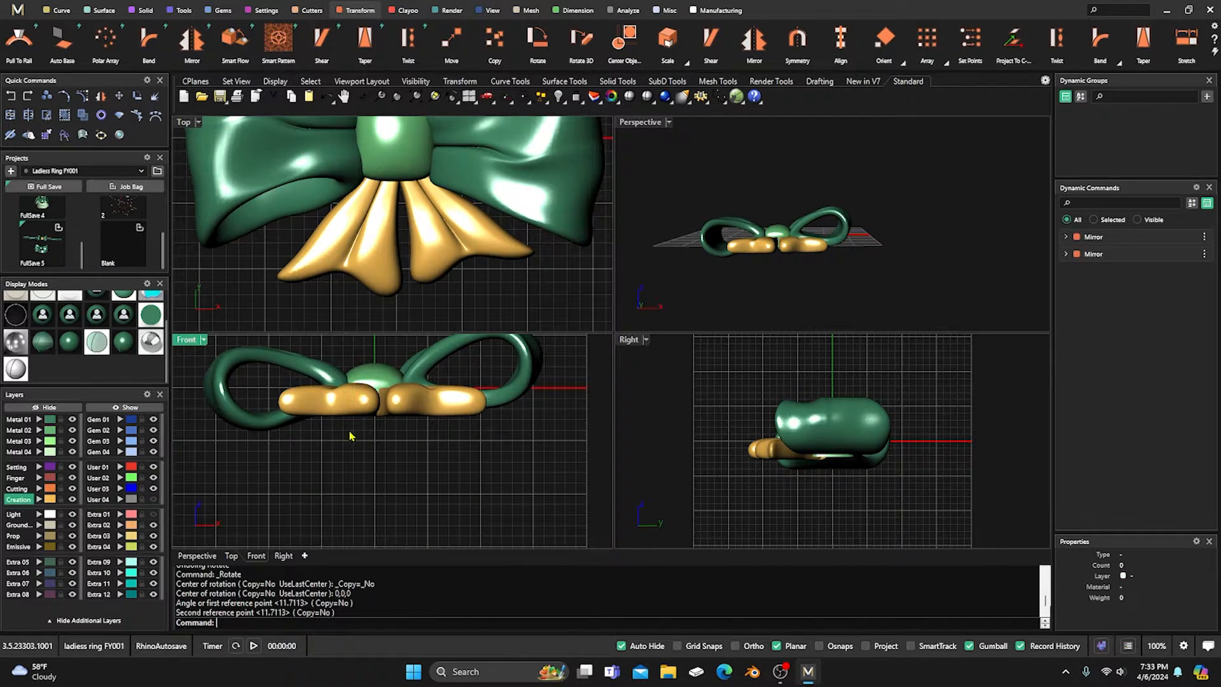
Delete the old left bow loop and replace it by mirroring the raised right loop with only Y Mirror on.
left_click(308, 367)
key("Delete")
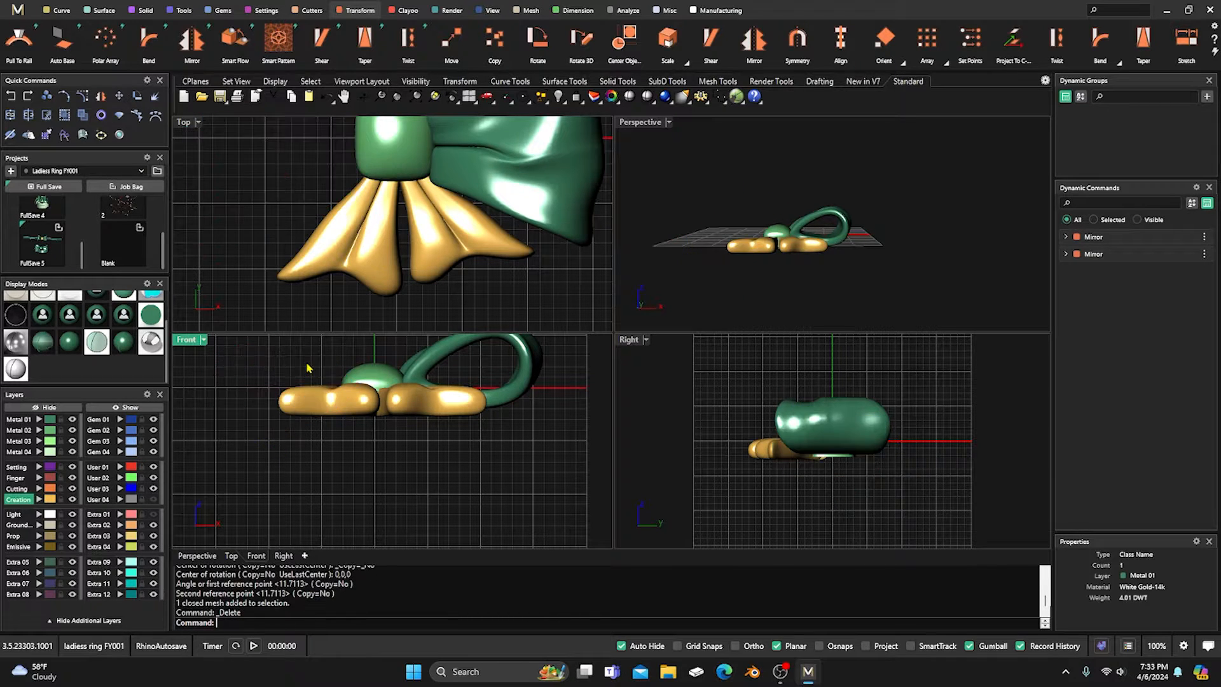
left_click(192, 39)
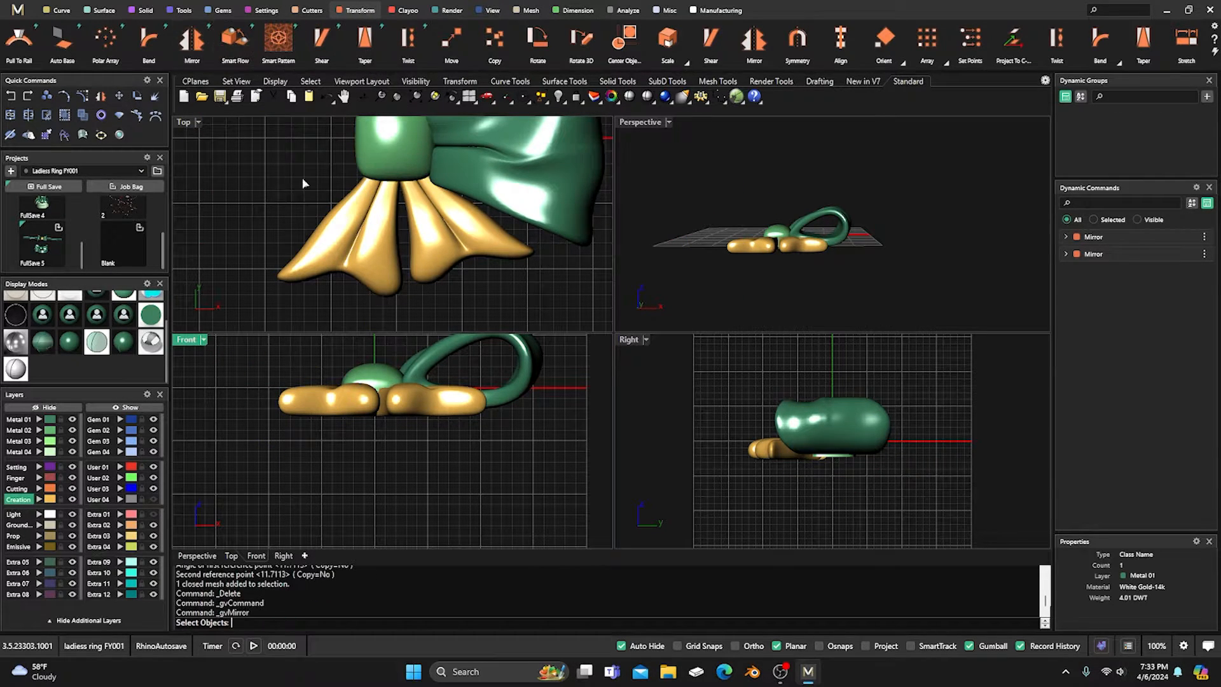
left_click(435, 369)
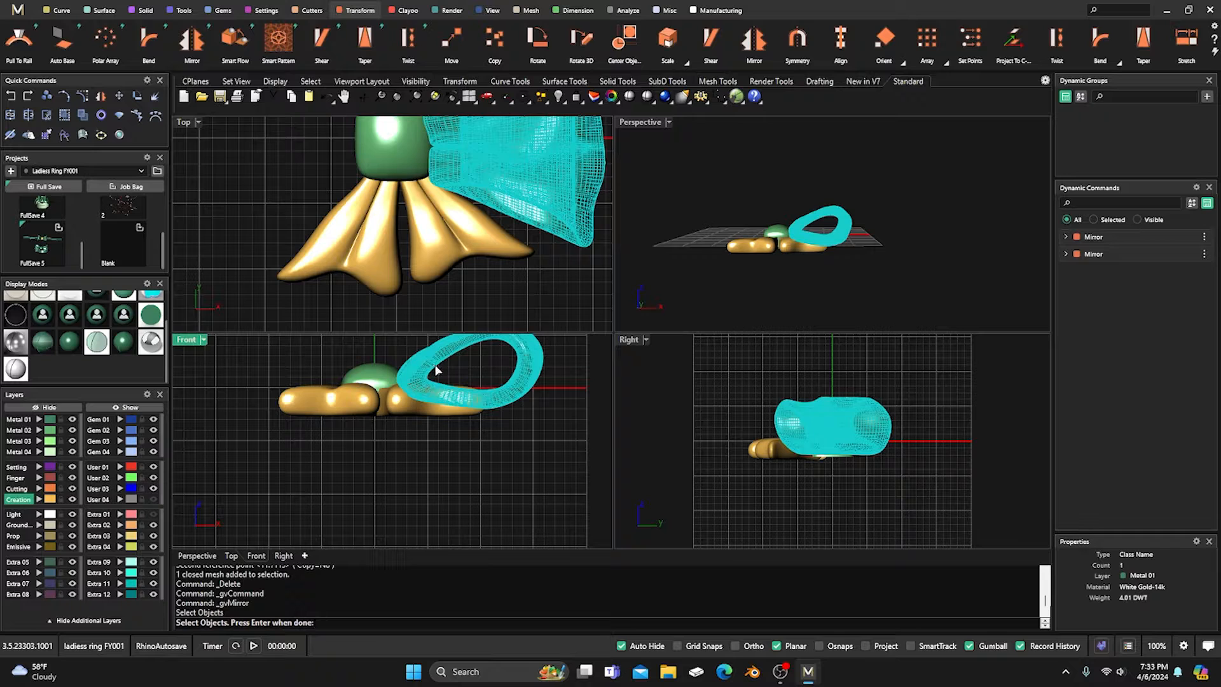
key("Return")
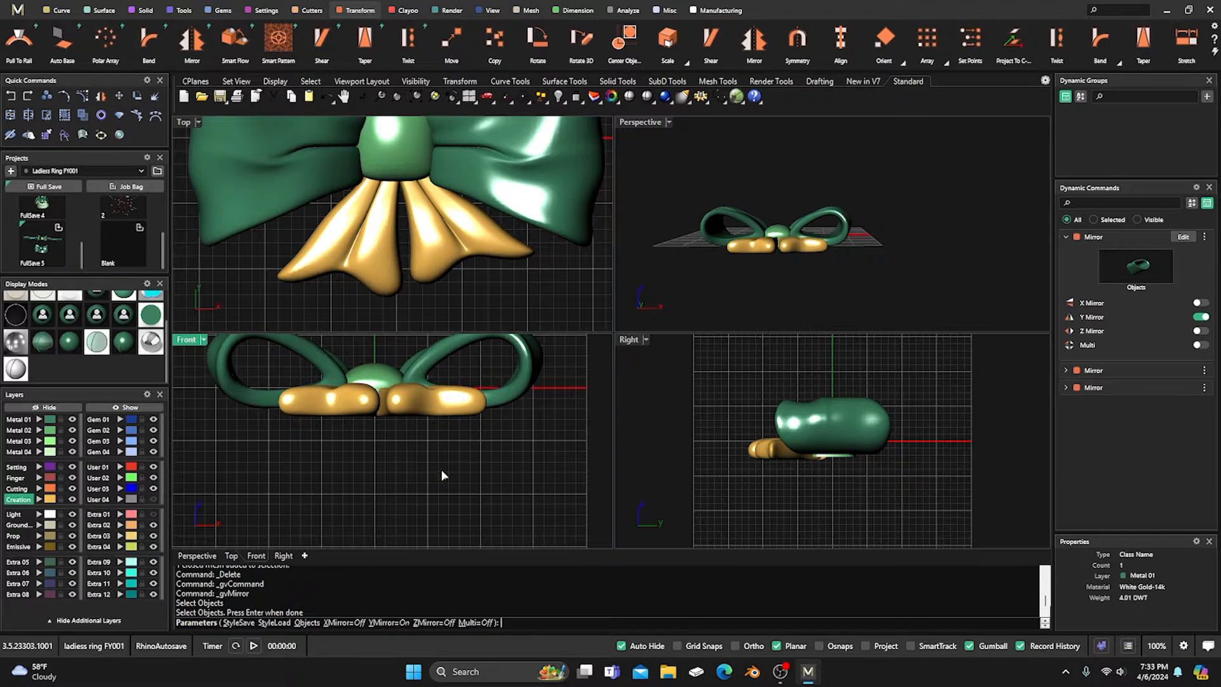
scroll(443, 475, "down", 3)
double_click(640, 122)
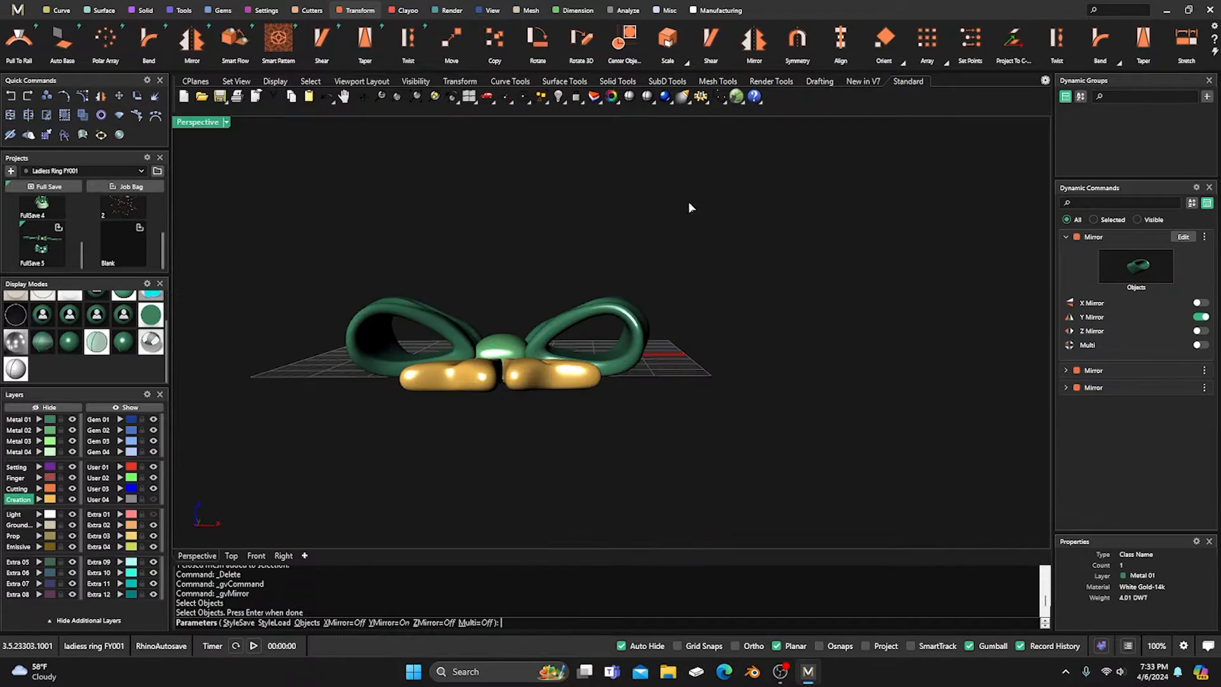
right_click_drag(688, 201, 692, 362)
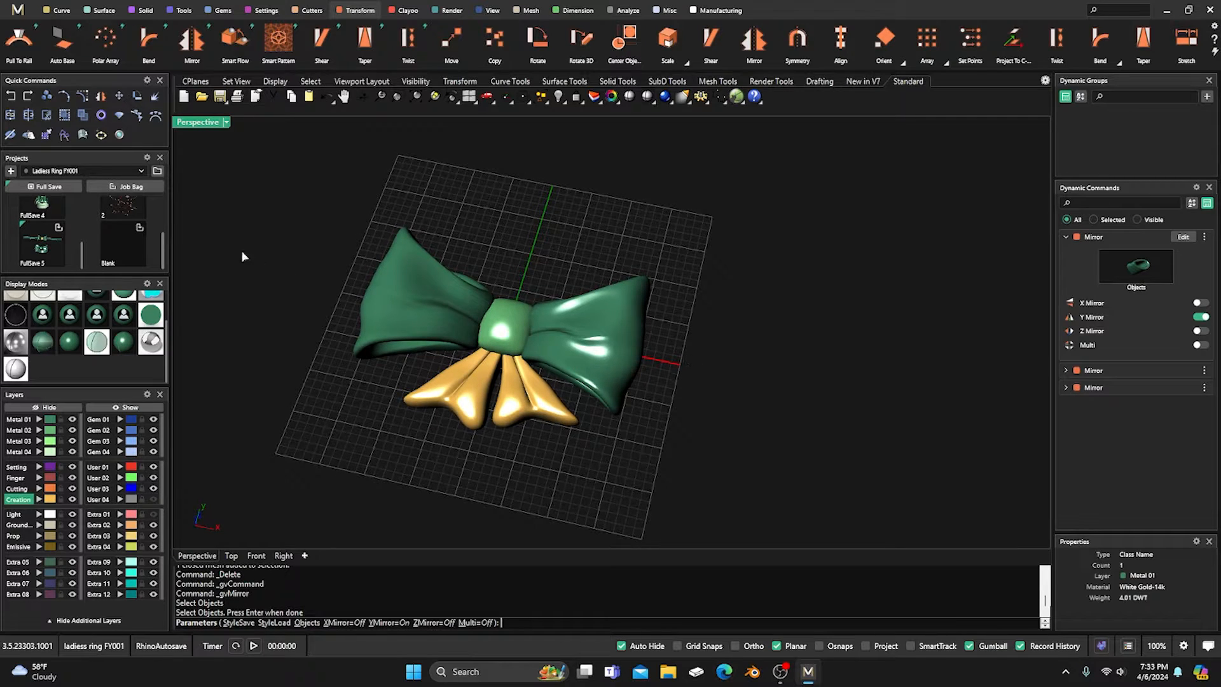
key("Return")
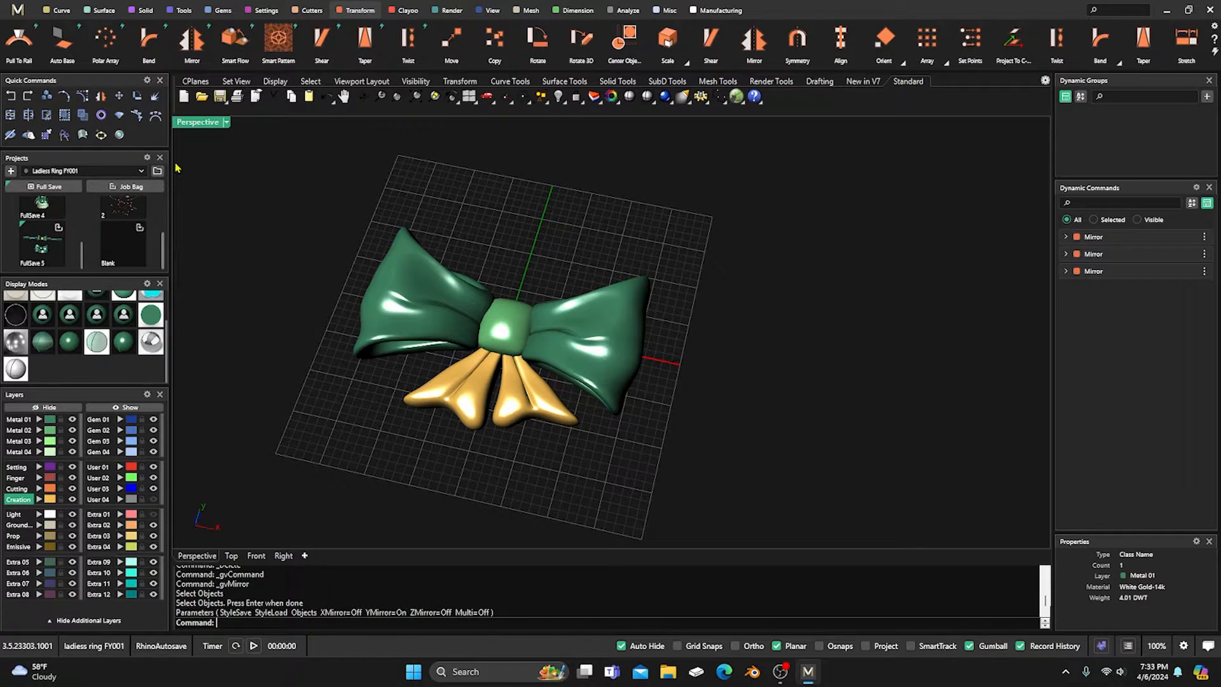
Select the whole bow with its knot and tails in the Top view and scale it down uniformly in 3D.
double_click(195, 123)
scroll(382, 280, "down", 5)
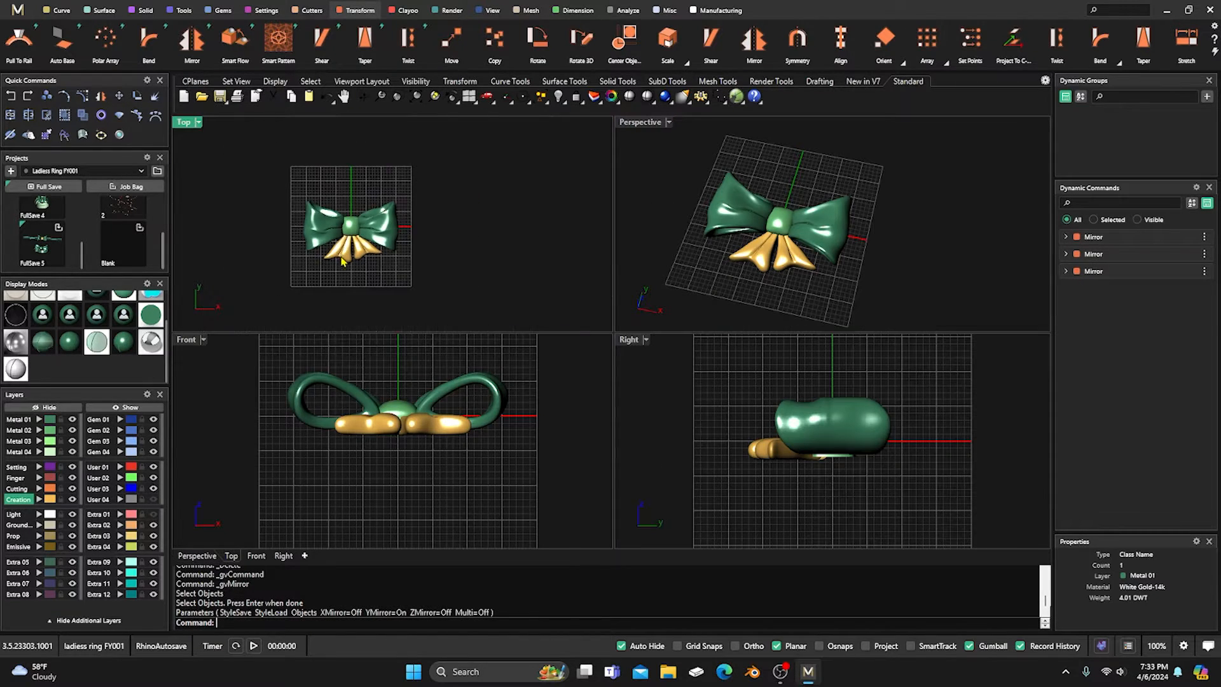
left_click_drag(313, 206, 459, 305)
scroll(385, 257, "up", 3)
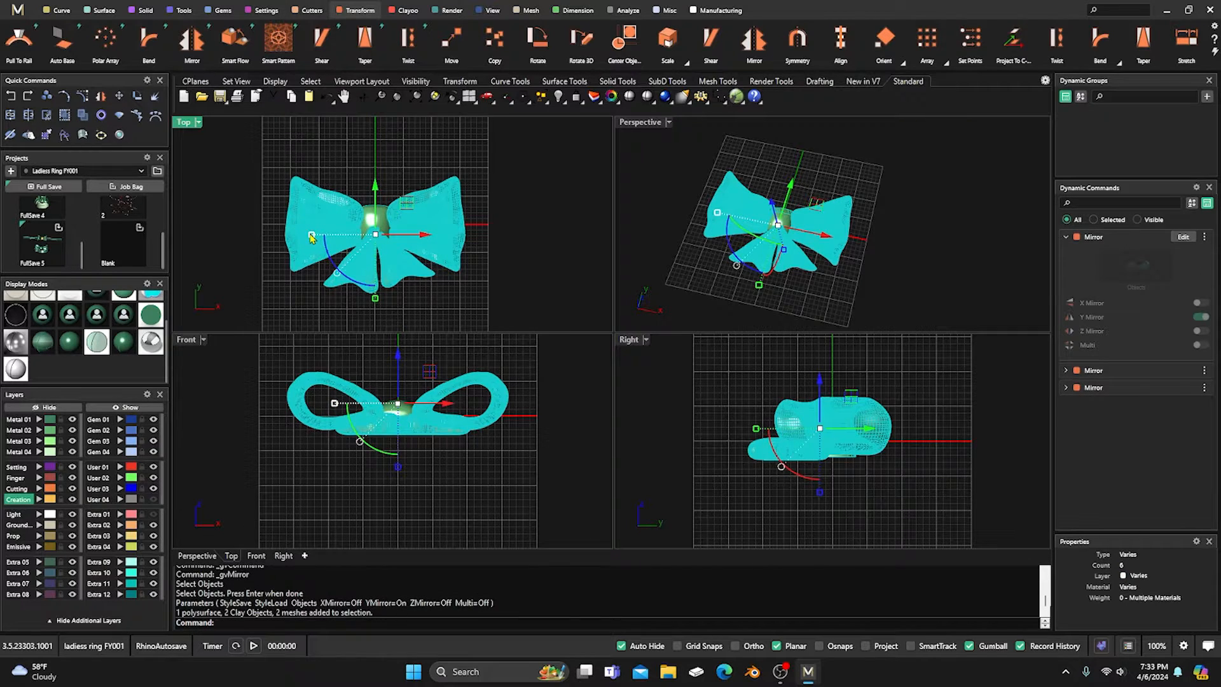
left_click_drag(312, 235, 343, 243)
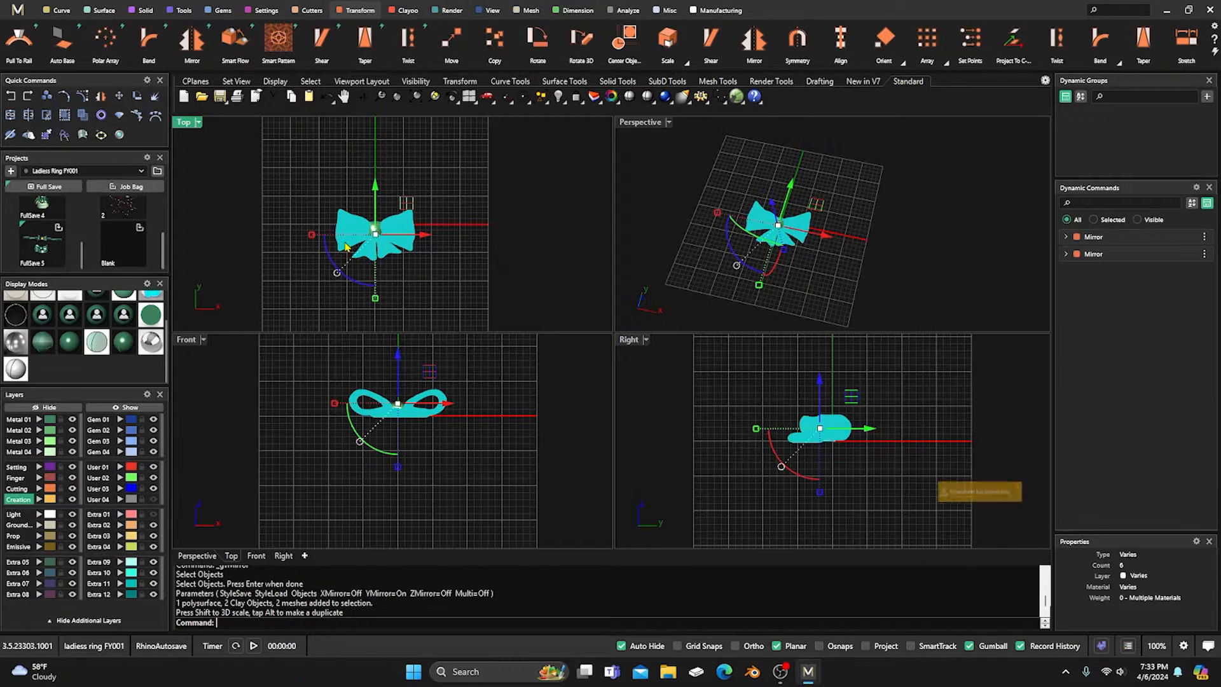
scroll(412, 399, "up", 5)
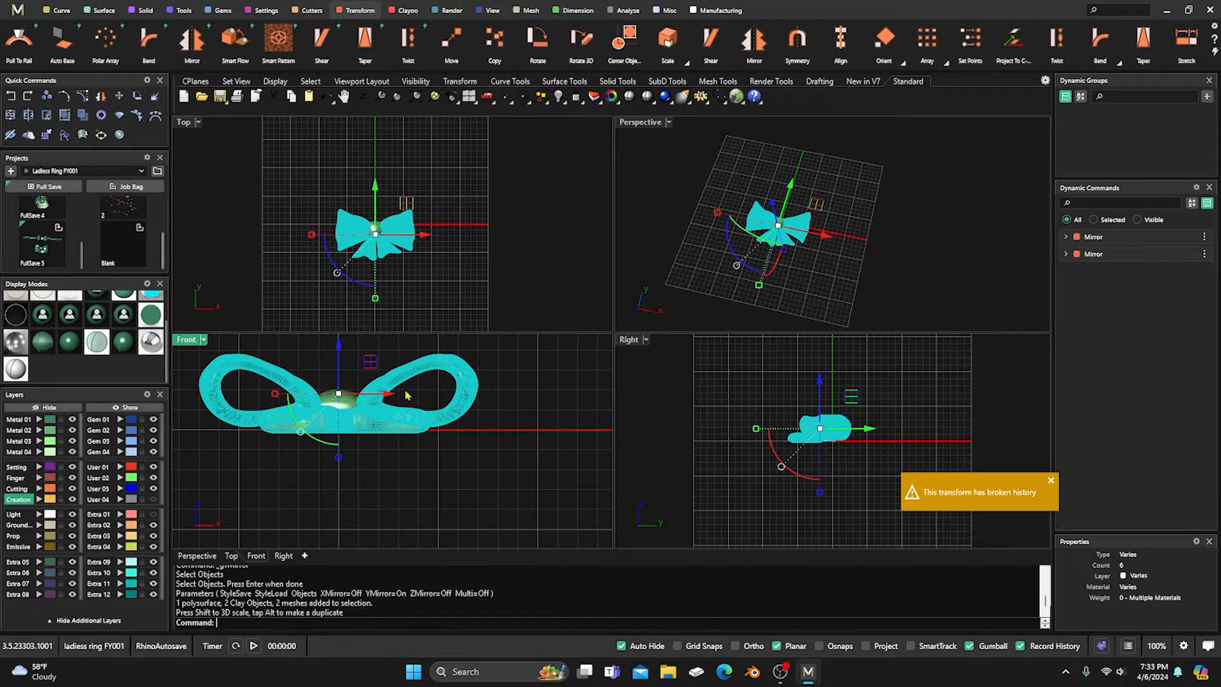
Move the scaled bow away from the origin along positive Y in the Top view and deselect it.
left_click_drag(375, 213, 375, 147)
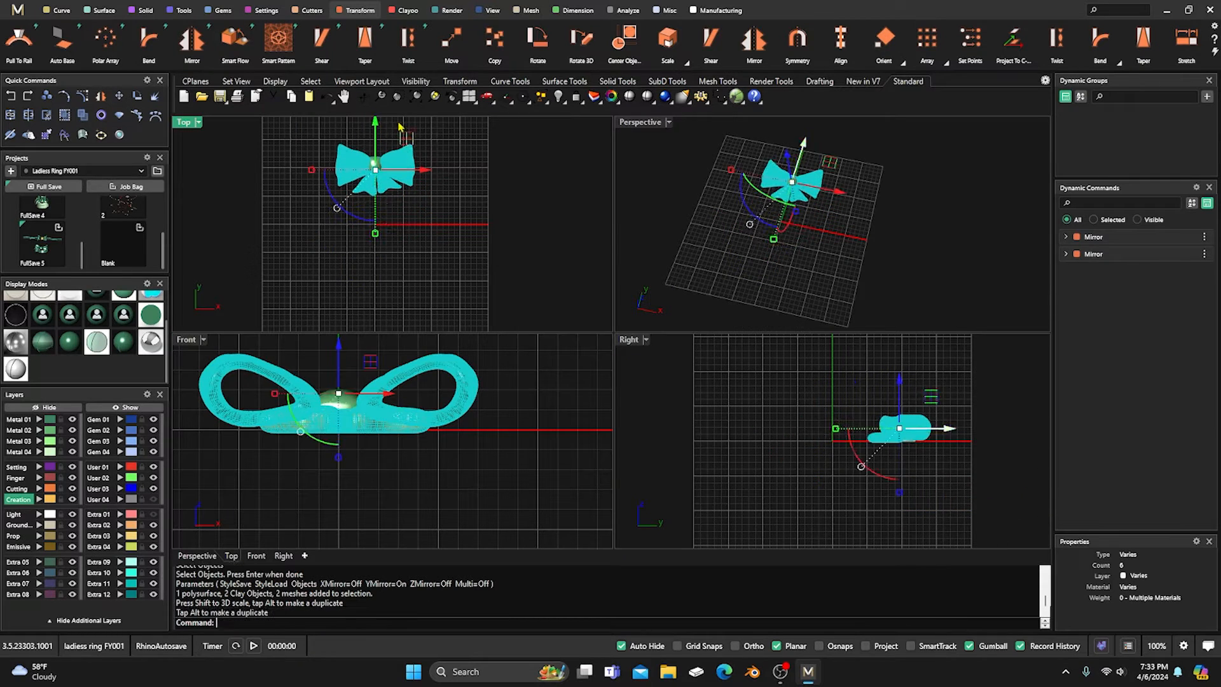
left_click(472, 170)
scroll(485, 262, "down", 2)
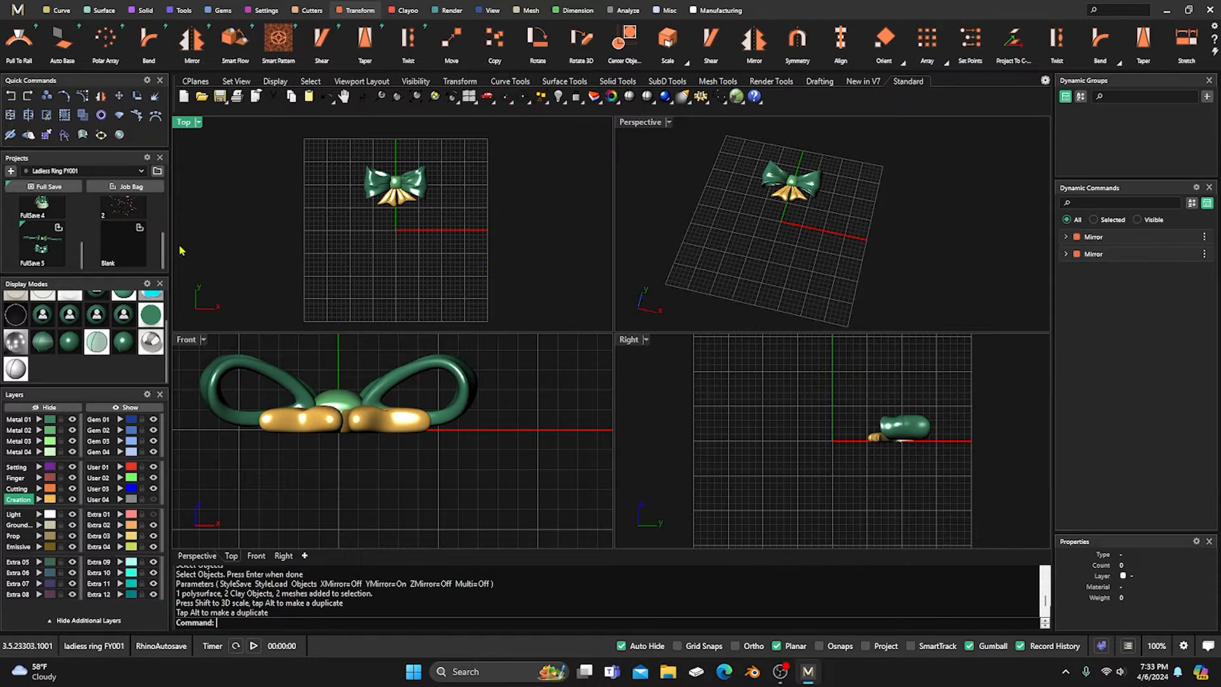
Switch the viewports to a translucent display mode and check which objects belong to the Creation layer.
scroll(57, 316, "up", 2)
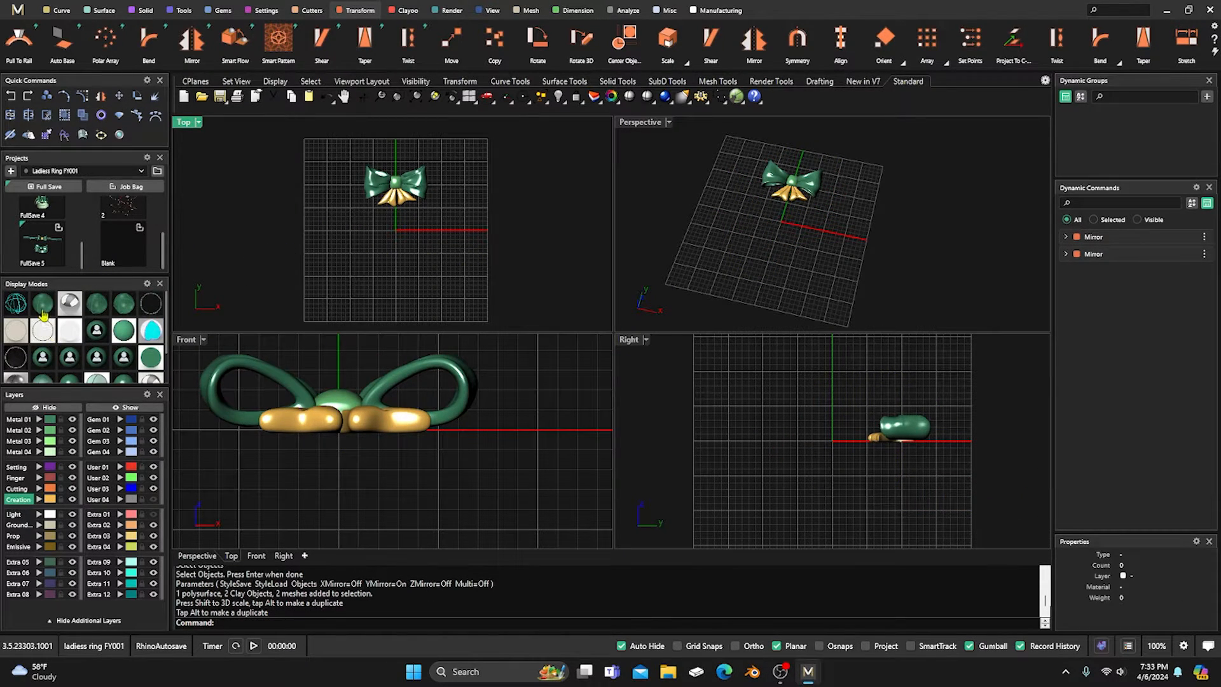
left_click(46, 335)
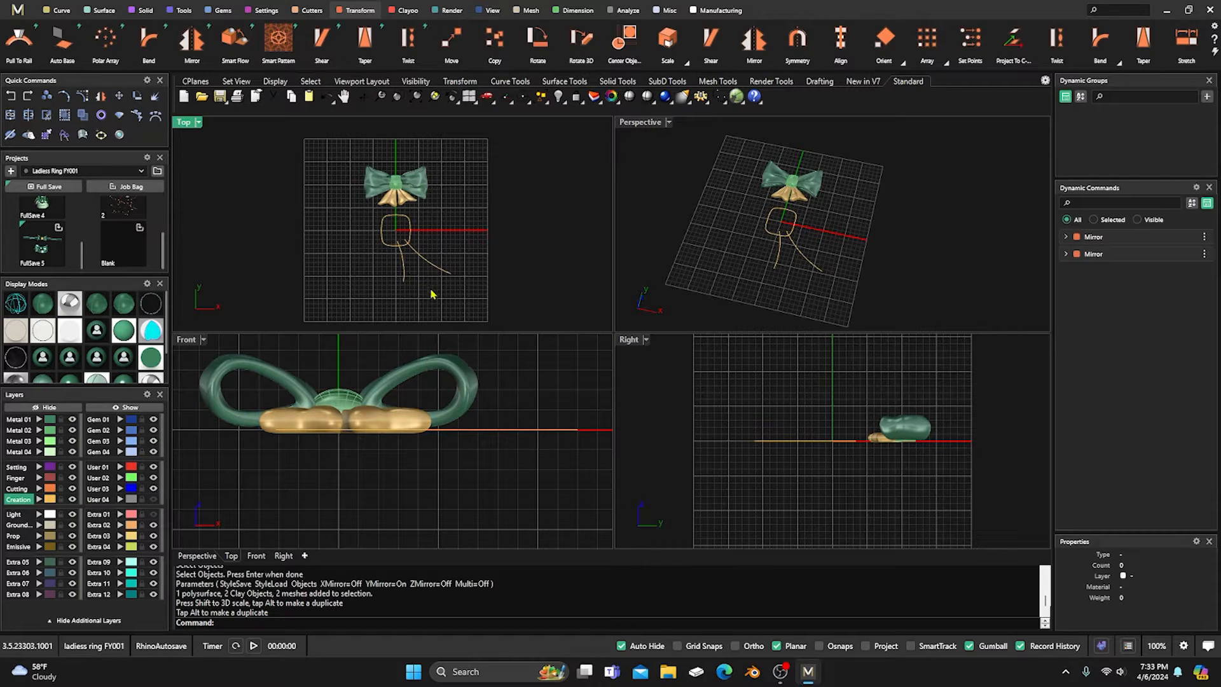
left_click(49, 499)
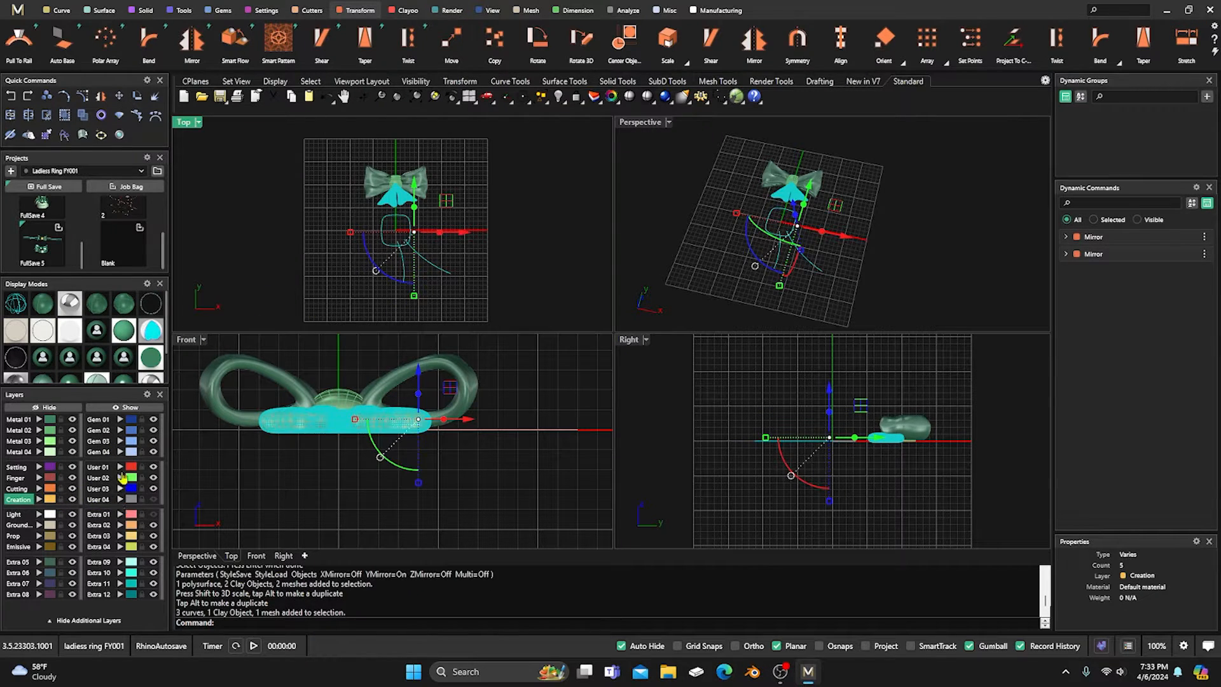
left_click(288, 254)
Assign both ribbon tails to layer Metal 02 and the three remaining construction curves on the Creation layer to User 04.
scroll(398, 207, "up", 2)
left_click(401, 202)
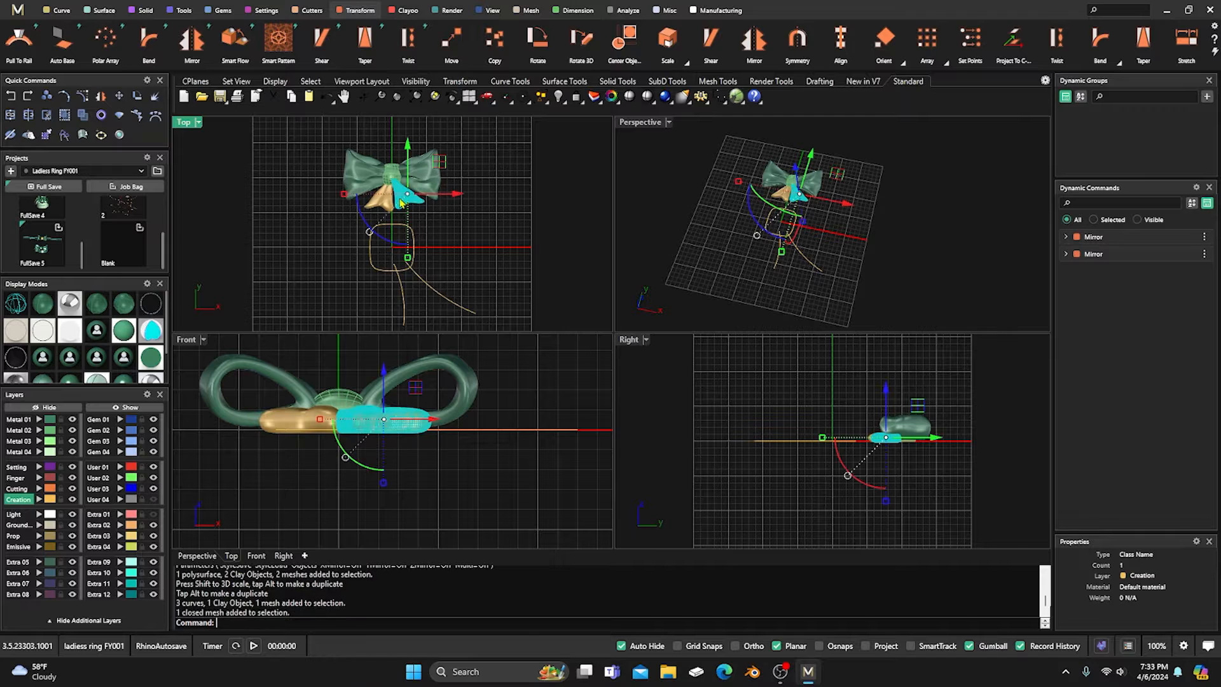
left_click(379, 208, "shift")
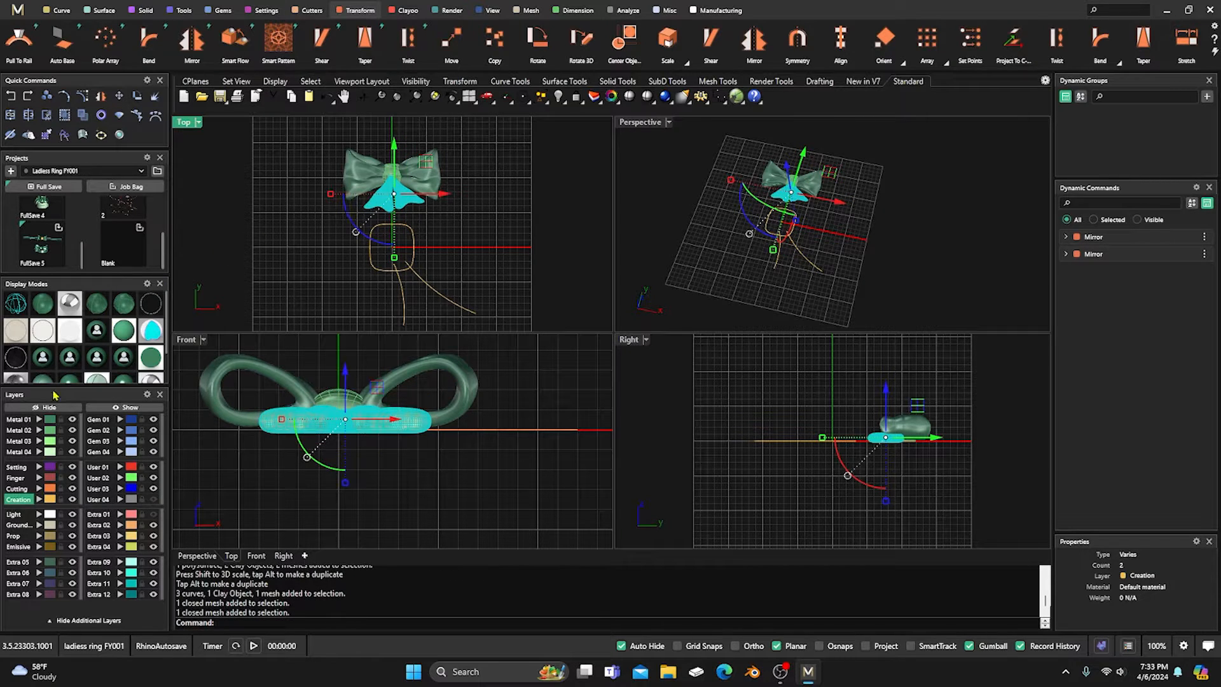
left_click(39, 430)
left_click(240, 233)
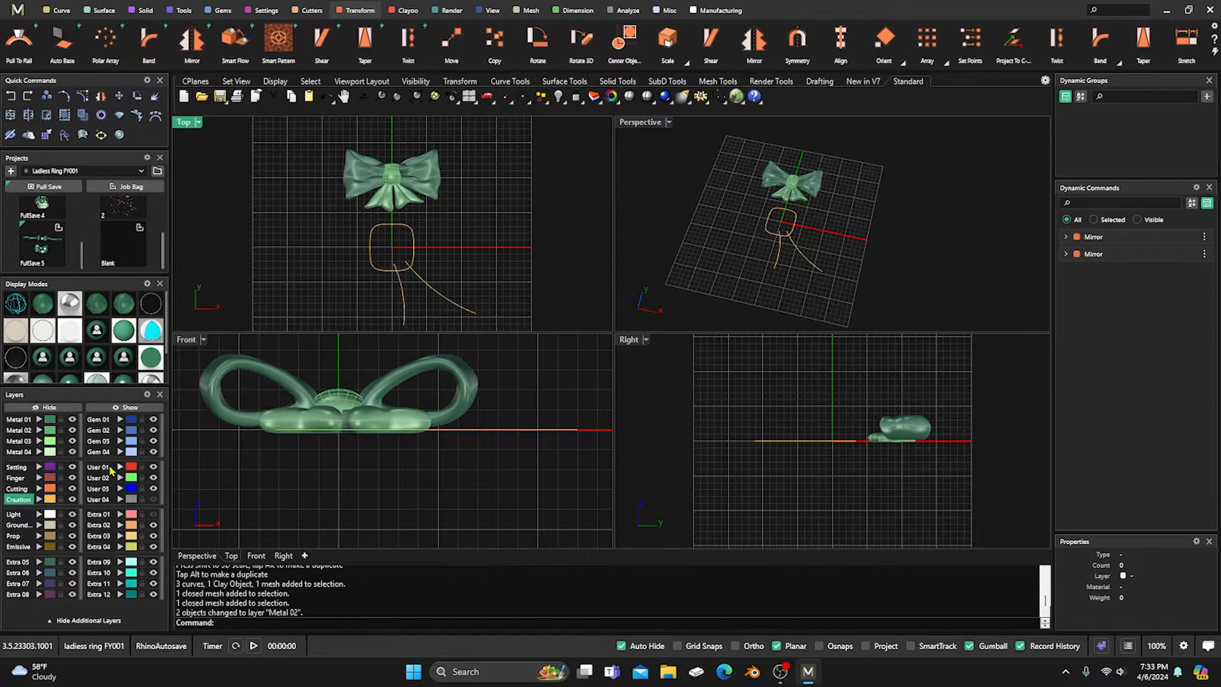
left_click(50, 499)
left_click(120, 499)
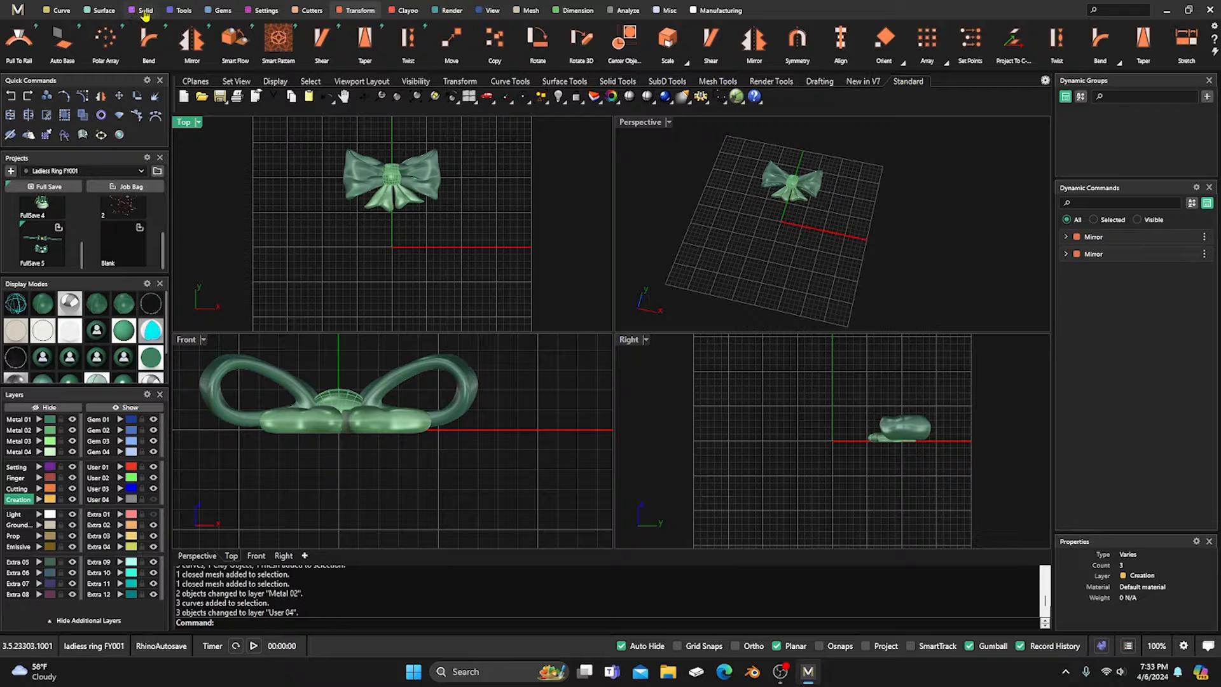
Create a Ring Rail for US finger size 7.
left_click(183, 11)
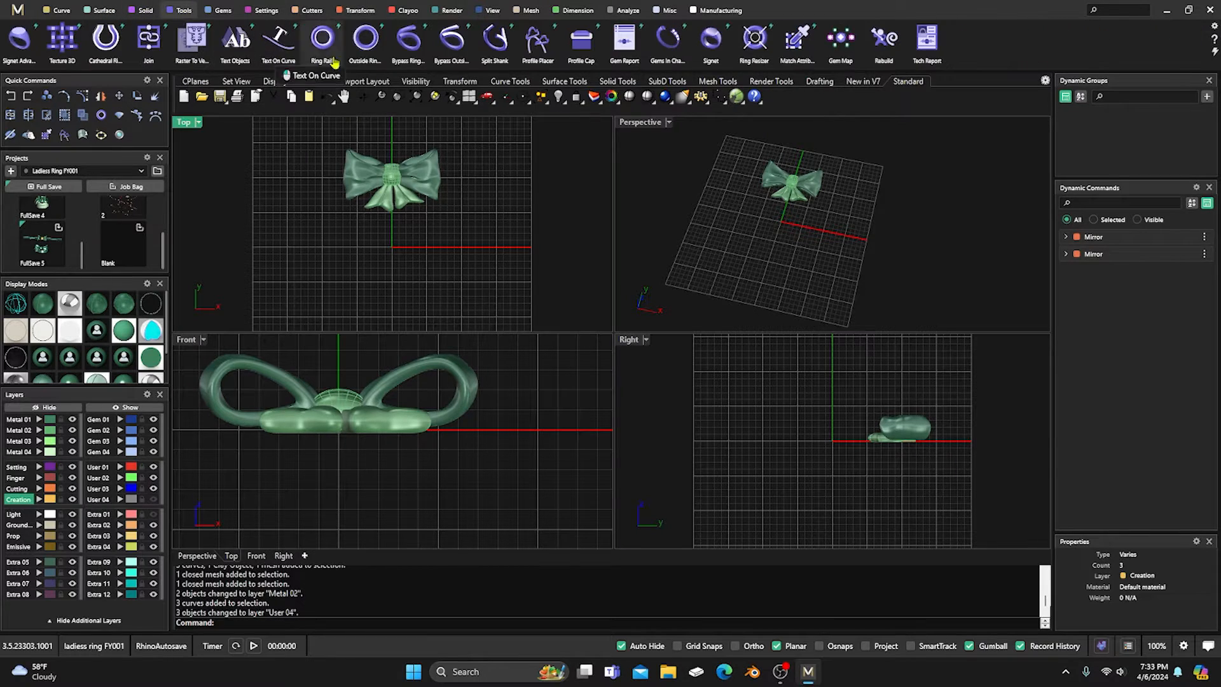
left_click(322, 39)
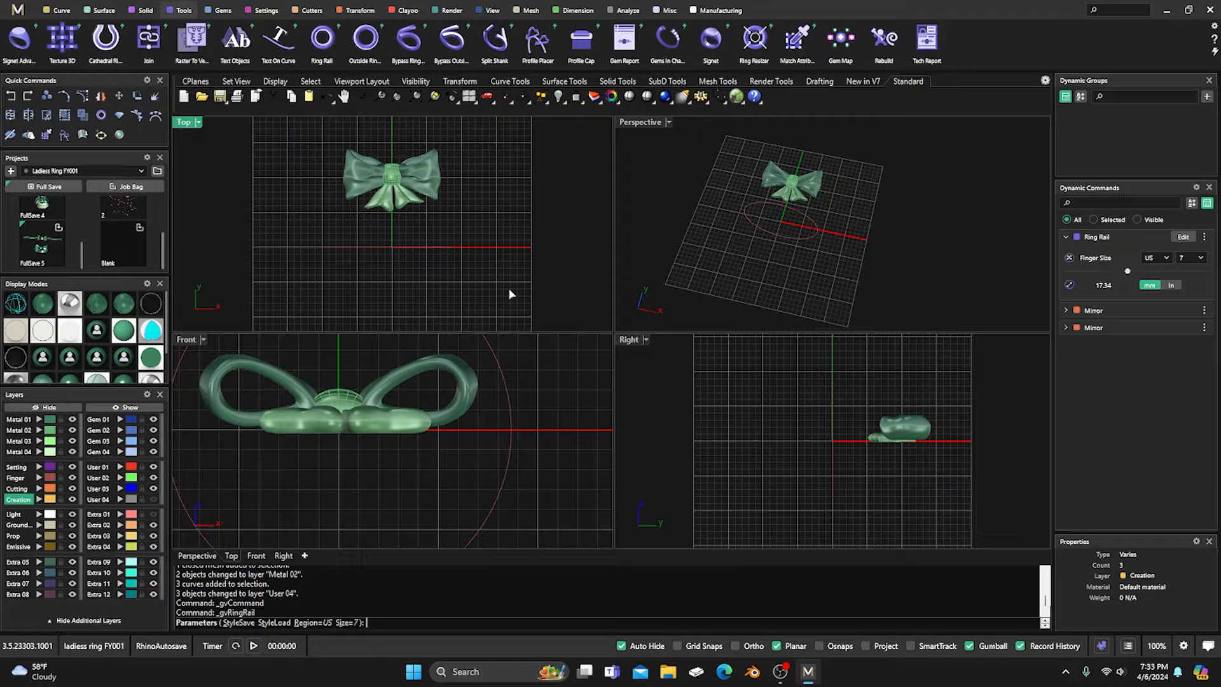
scroll(469, 477, "down", 2)
key("Return")
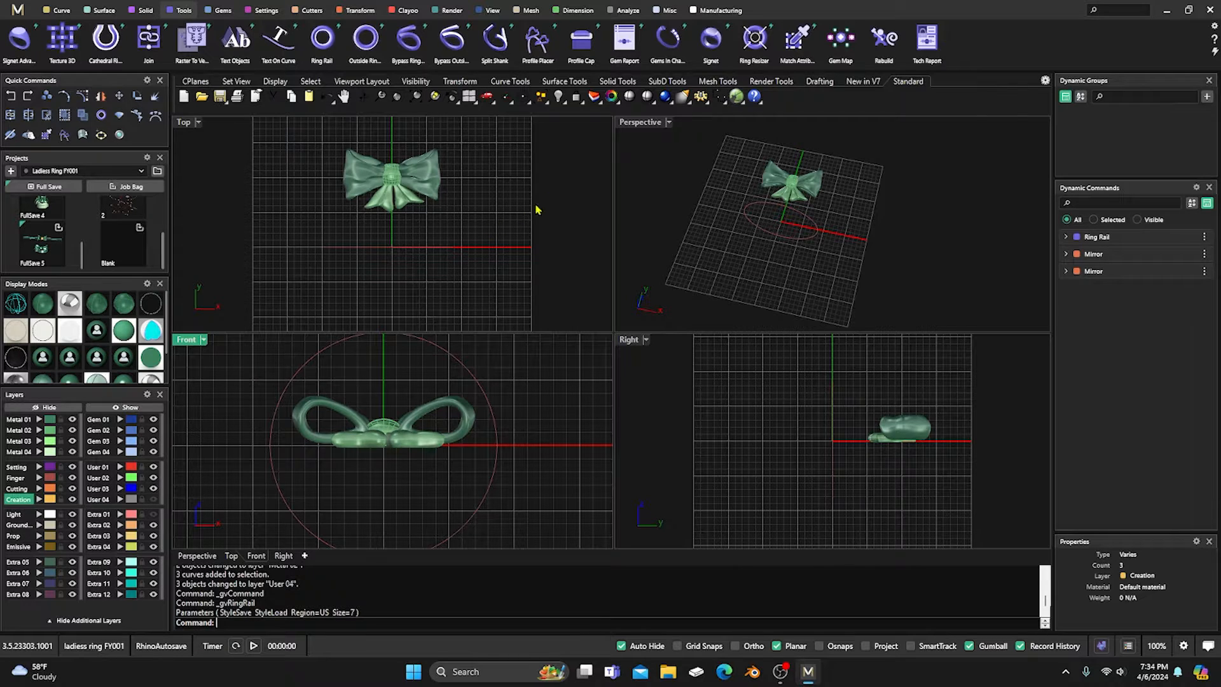
With object snaps on, draw a both-sides line centred on the ring rail's lowest quadrant, extending about 7 mm each way along Y.
double_click(639, 127)
right_click_drag(626, 262, 587, 253)
scroll(580, 292, "up", 3)
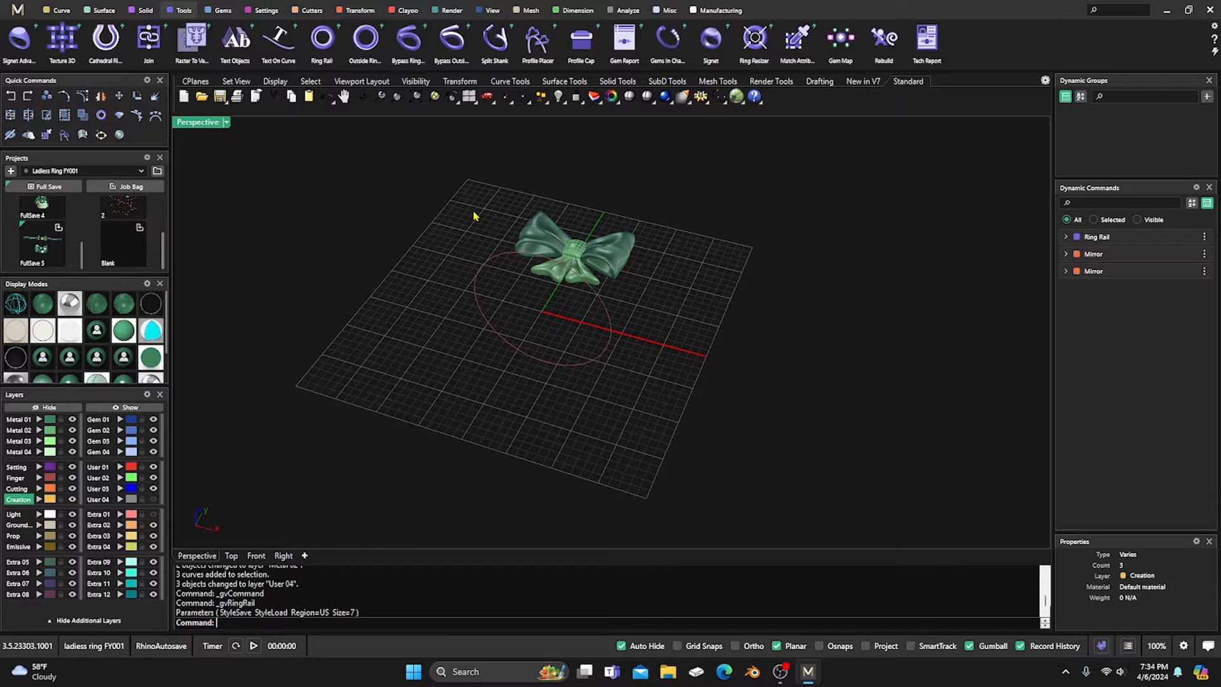
left_click(359, 12)
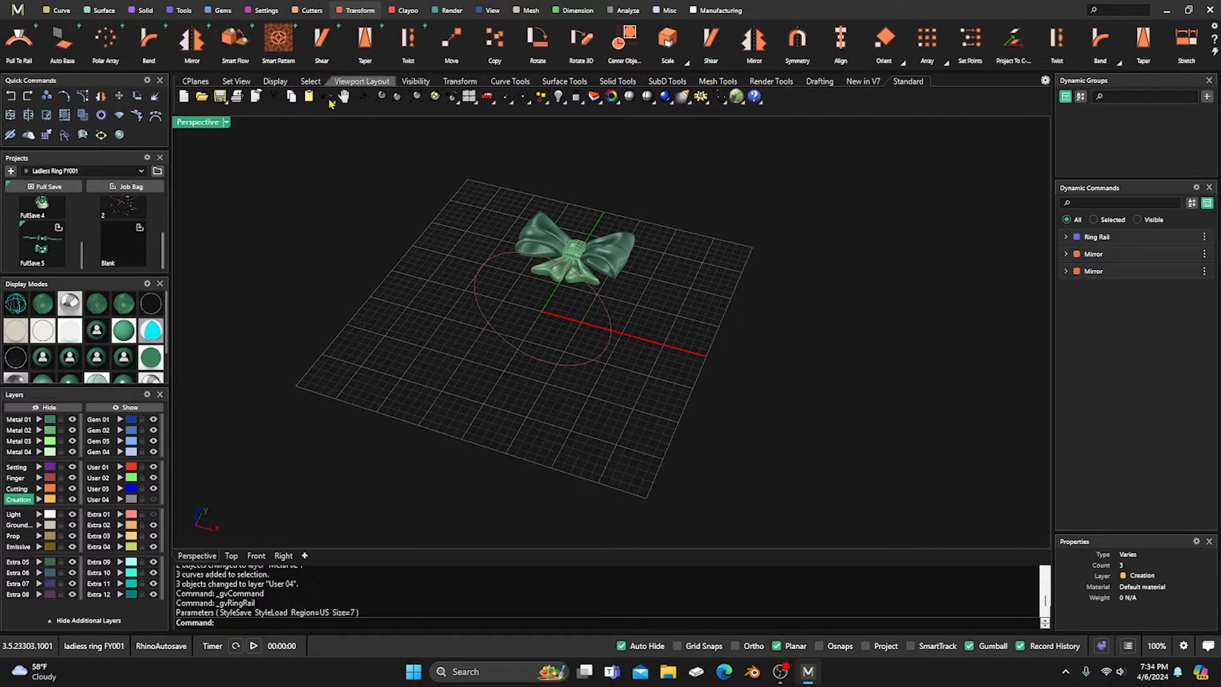
left_click(62, 11)
mouse_move(752, 43)
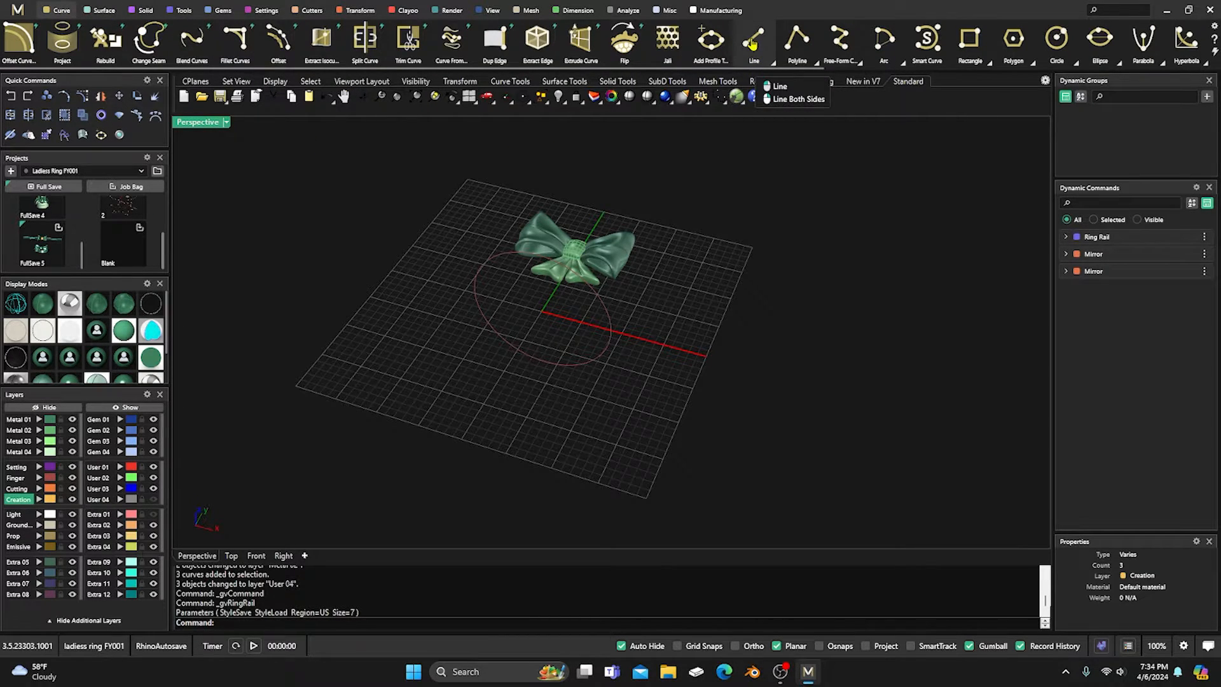
left_click(798, 99)
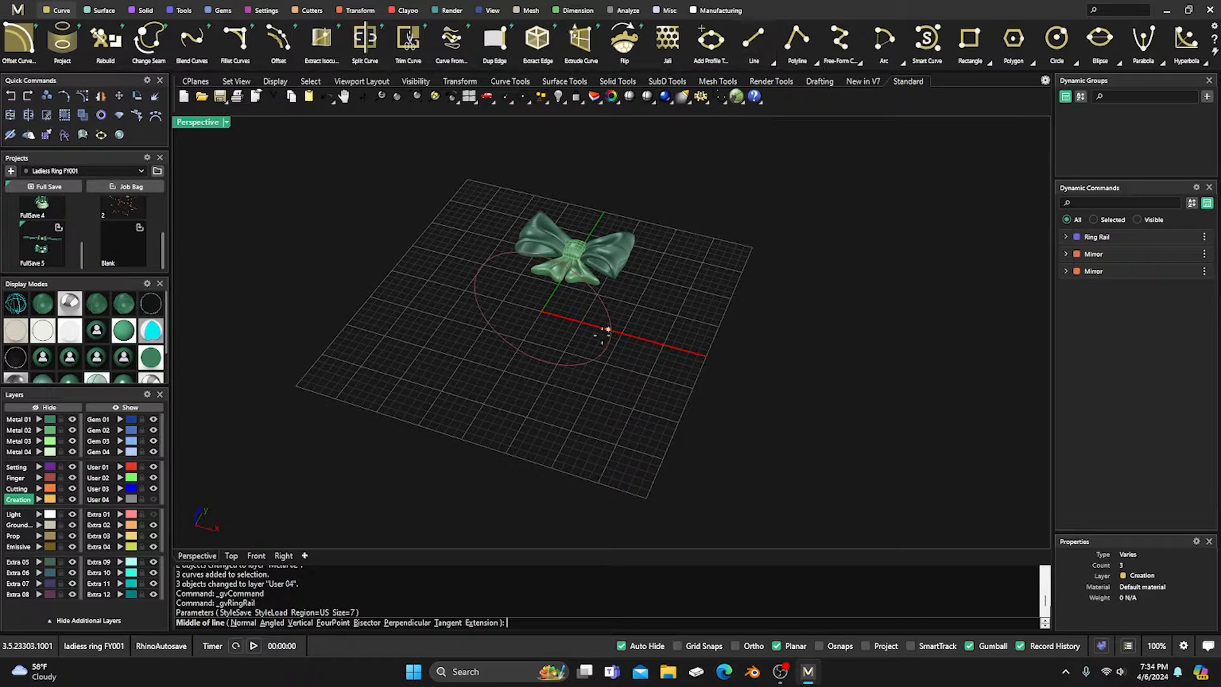
left_click(819, 645)
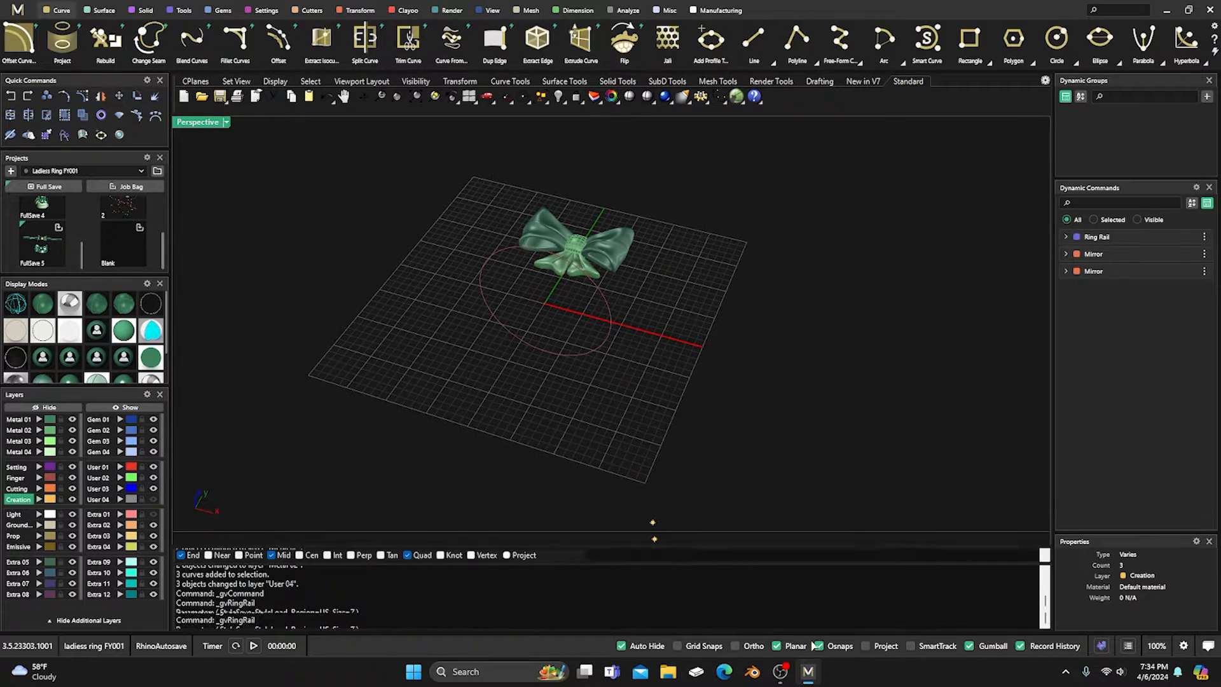
left_click(548, 351)
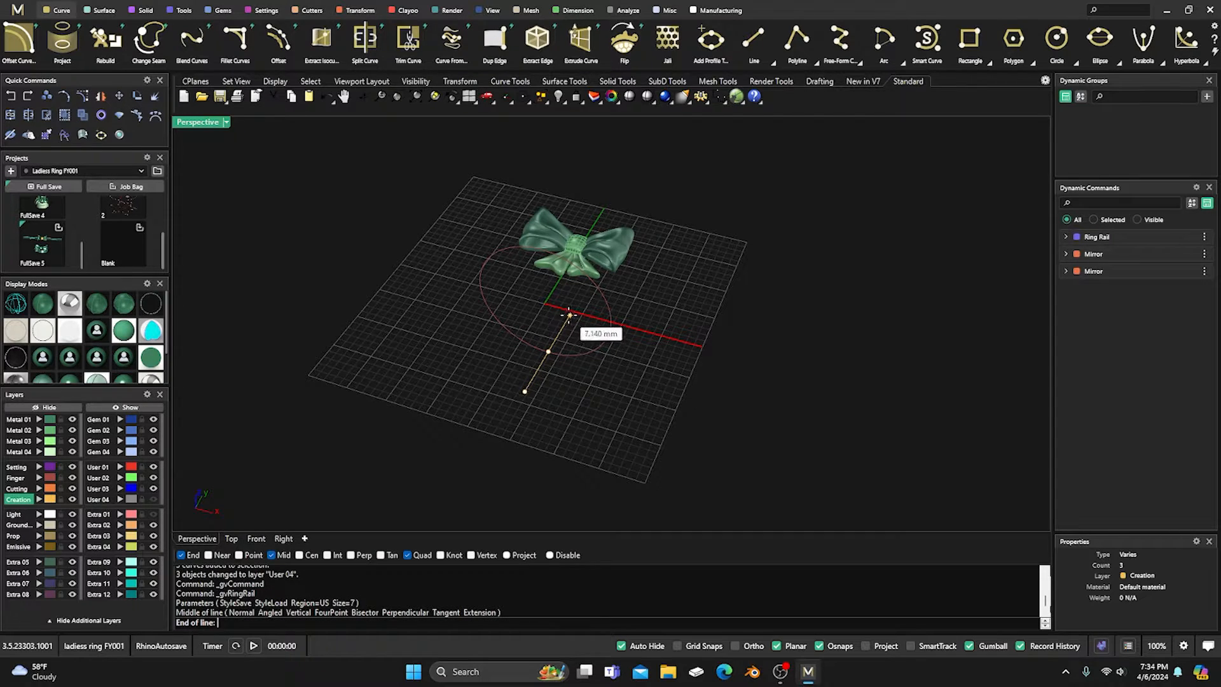
left_click(568, 318)
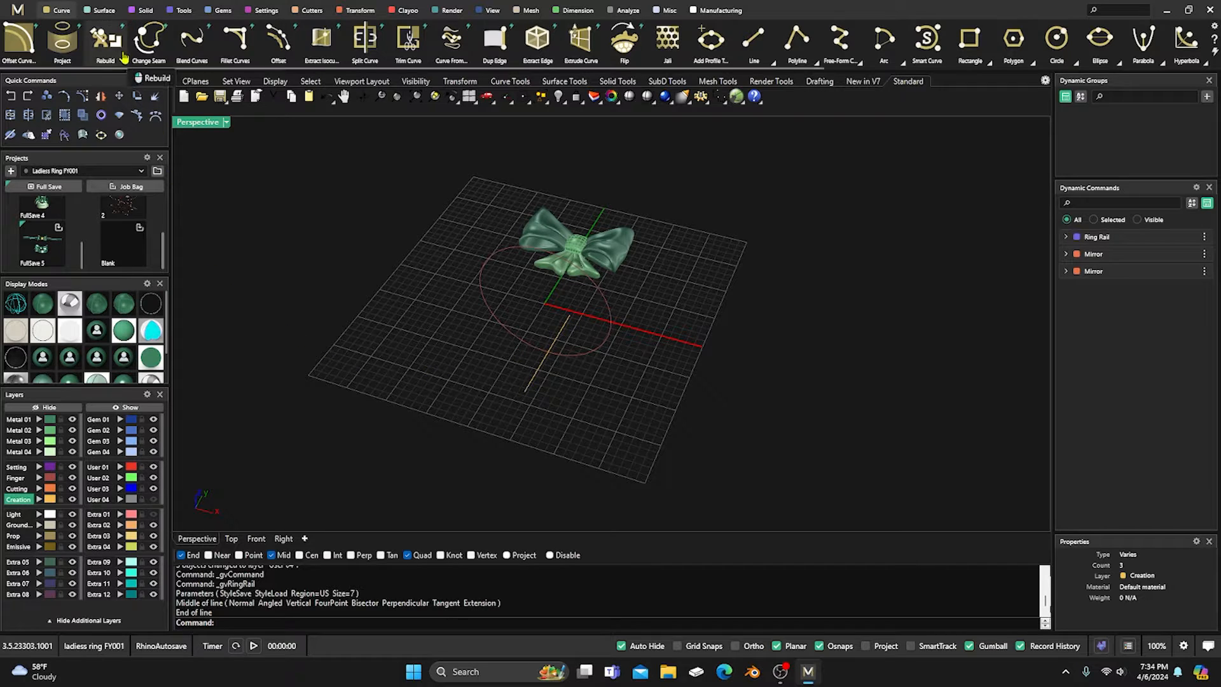
Sweep the straight line along the ring rail with Sweep 1, with Closed and Flip off, to form a cylindrical sleeve.
left_click(99, 11)
left_click(231, 40)
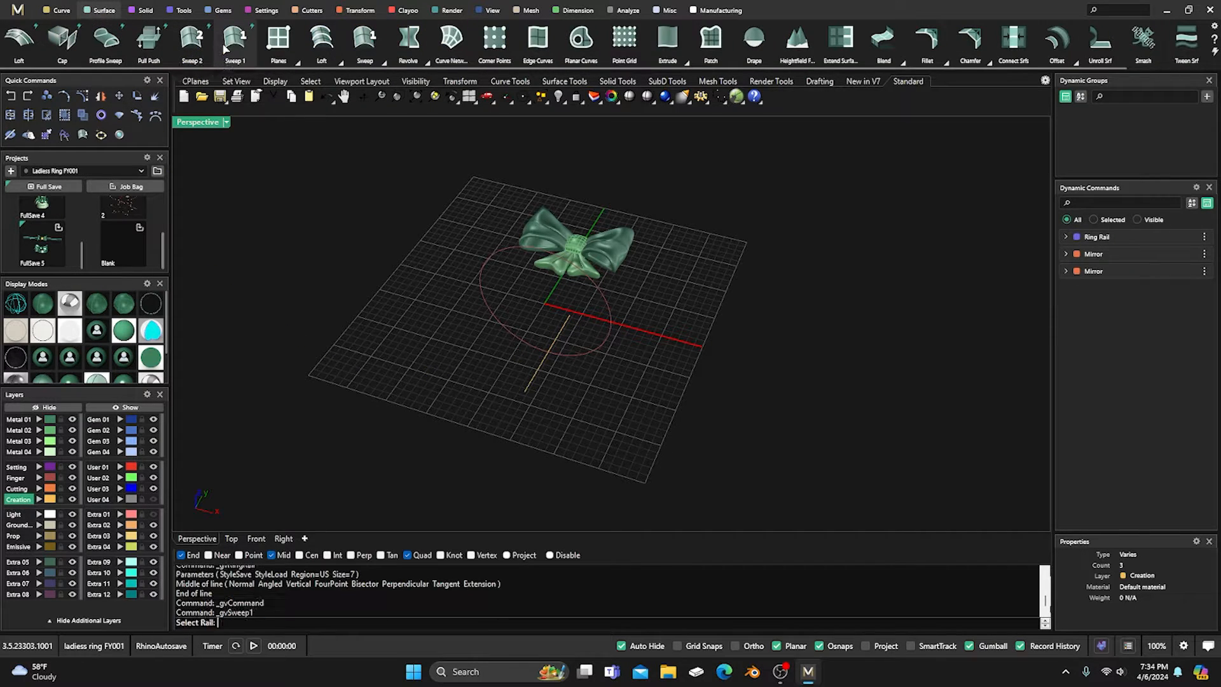
left_click(520, 343)
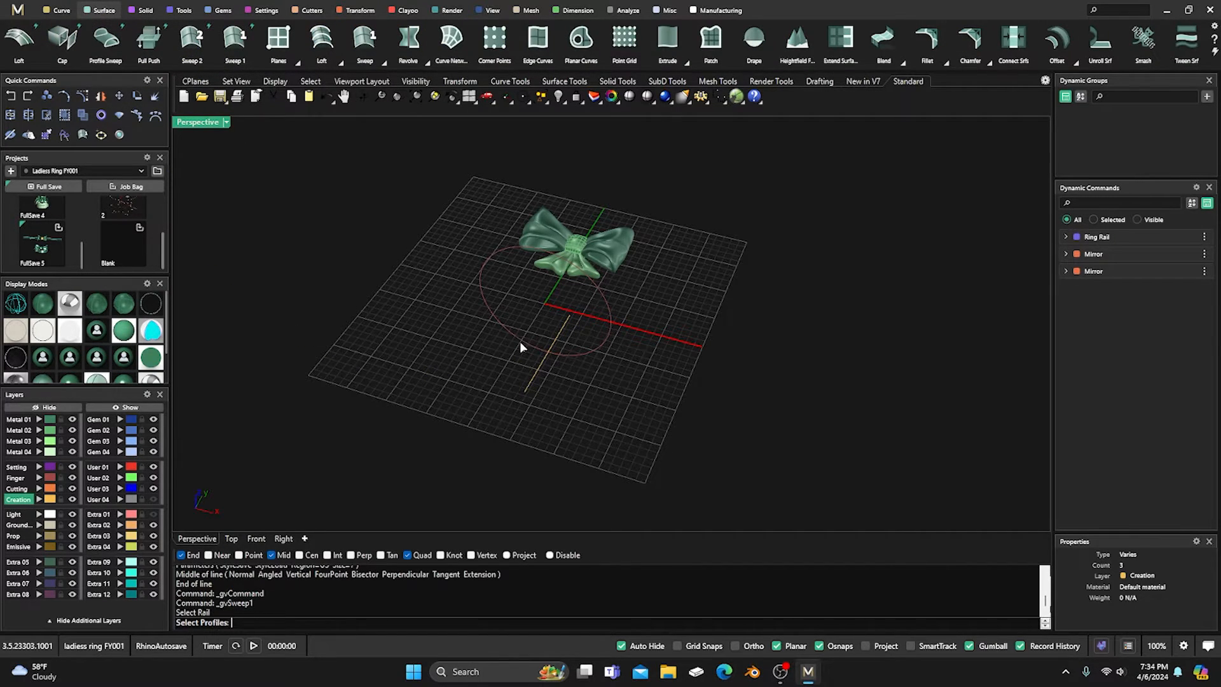
left_click(540, 375)
key("Return")
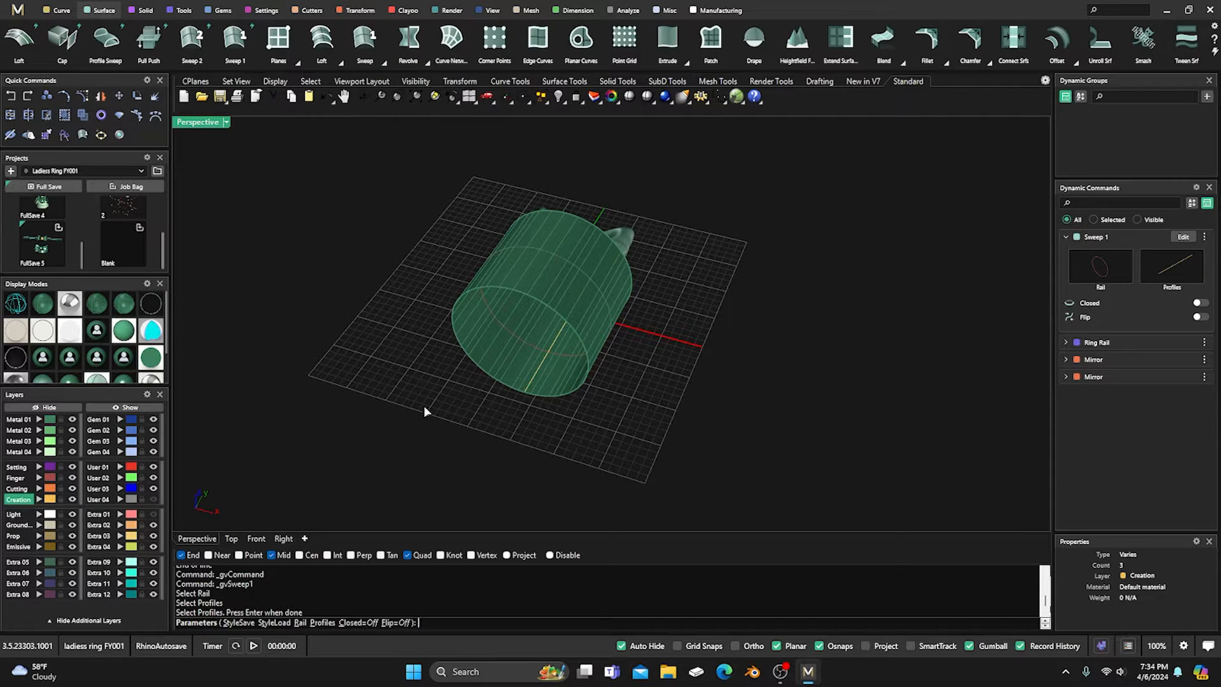
key("Return")
Assign the swept cylindrical sleeve to layer Metal 04 and deselect it.
left_click(502, 279)
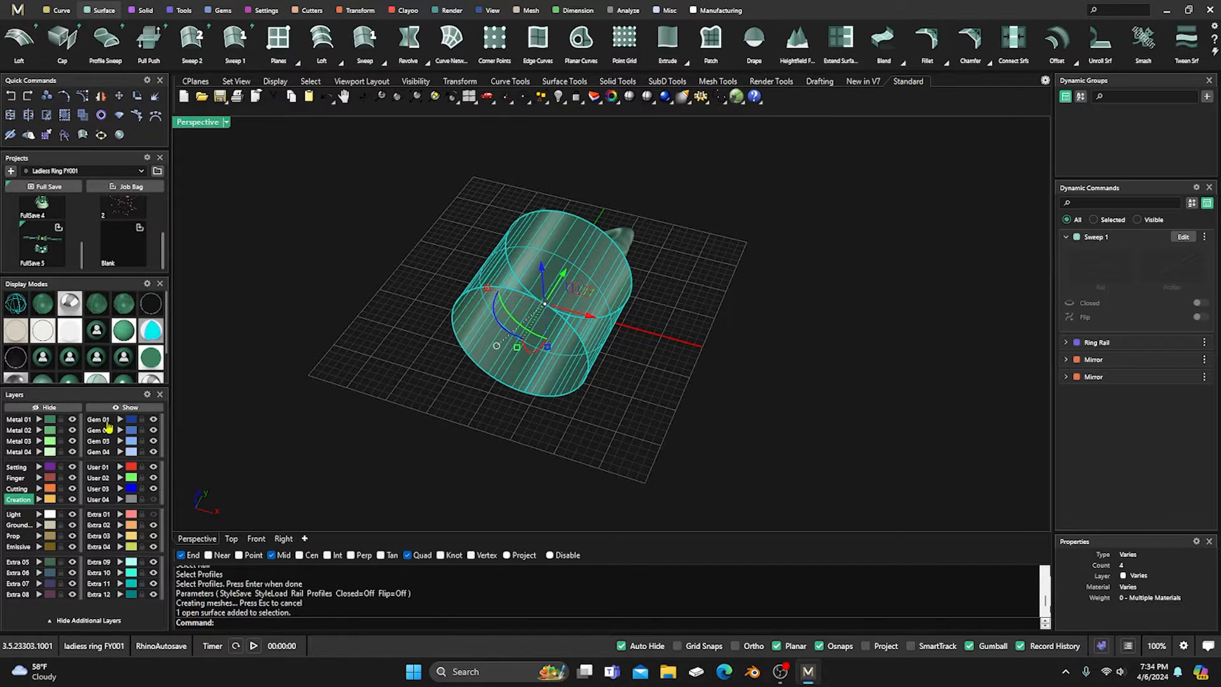
left_click(39, 452)
left_click(280, 408)
Select the whole bow and move it along positive Y, clear of the cylindrical sleeve.
scroll(354, 419, "down", 3)
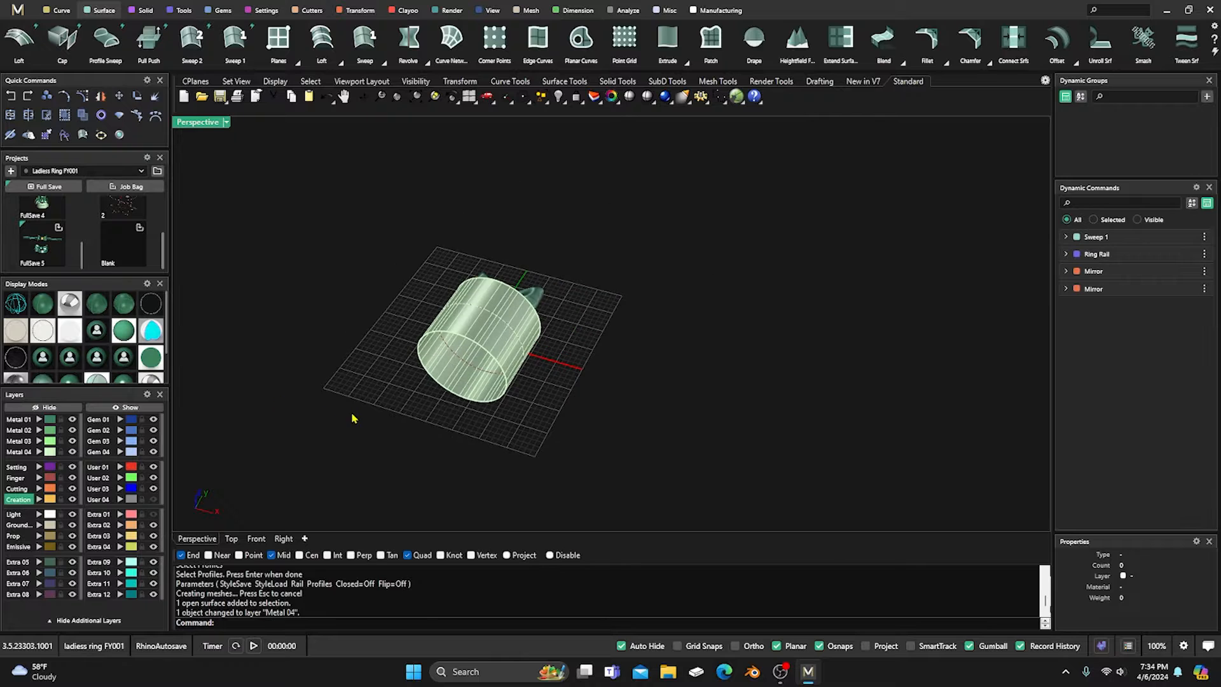
right_click_drag(354, 418, 503, 356)
left_click_drag(424, 218, 574, 326)
left_click_drag(502, 235, 502, 201)
left_click(606, 297)
Create a flat Auto Base surface from the cylindrical ring sleeve.
left_click(471, 330)
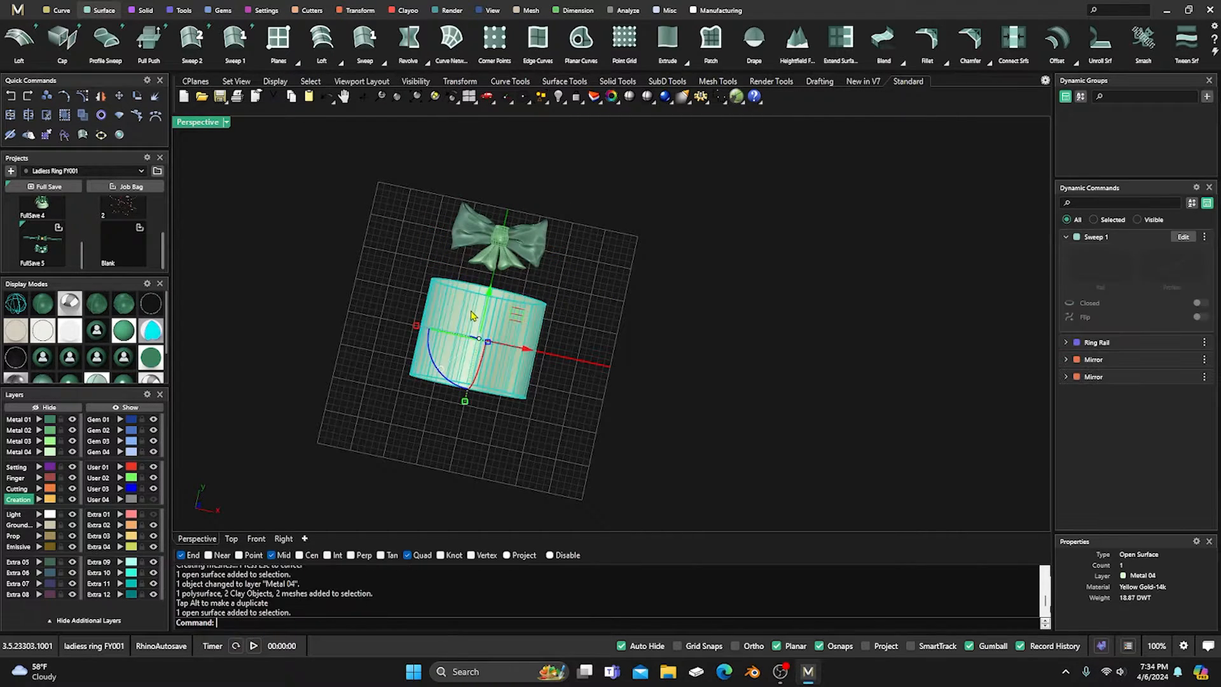
left_click(320, 207)
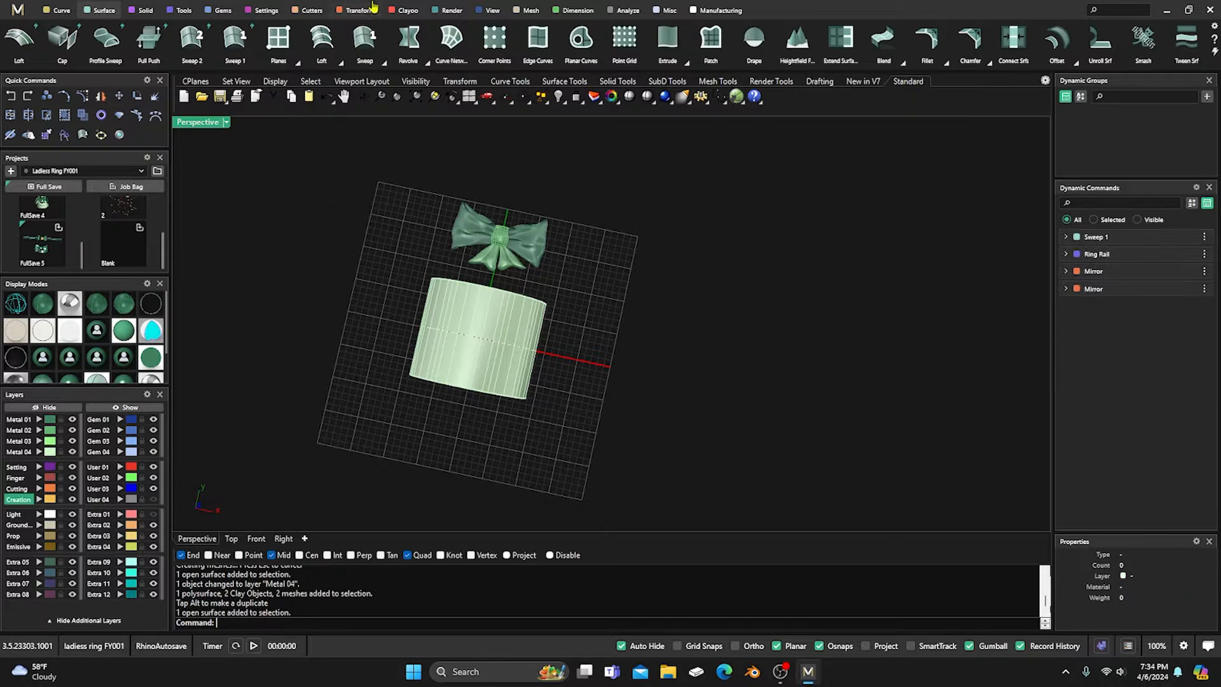
left_click(359, 12)
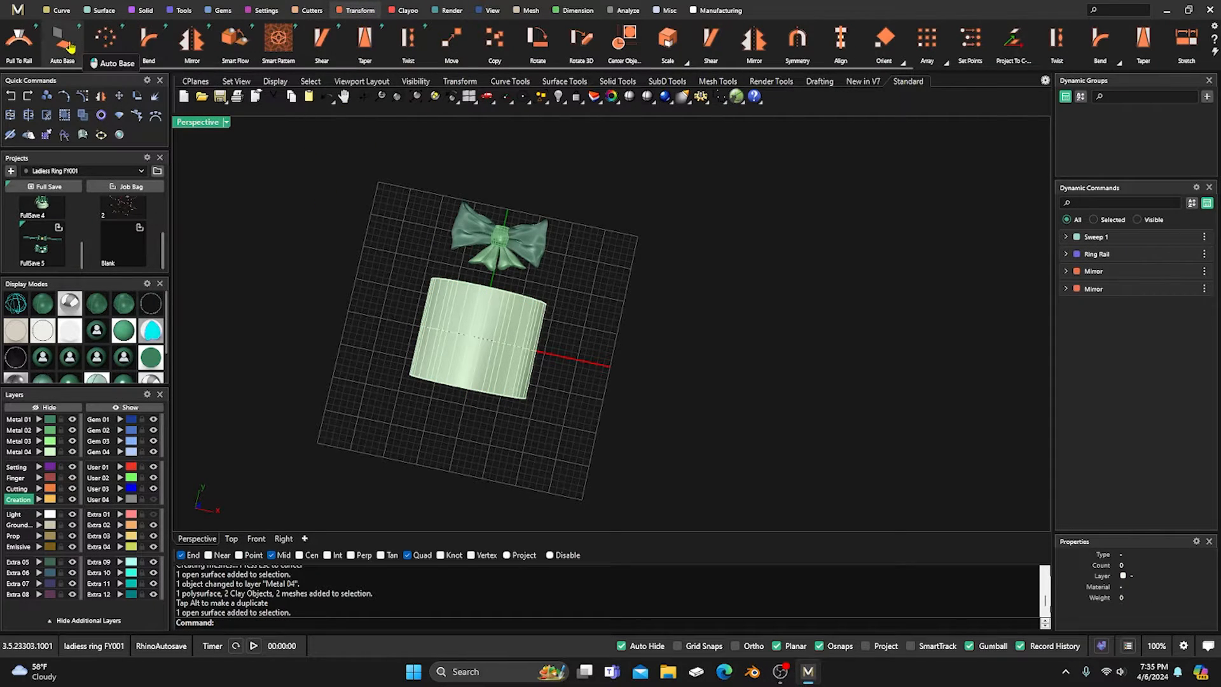
left_click(445, 310)
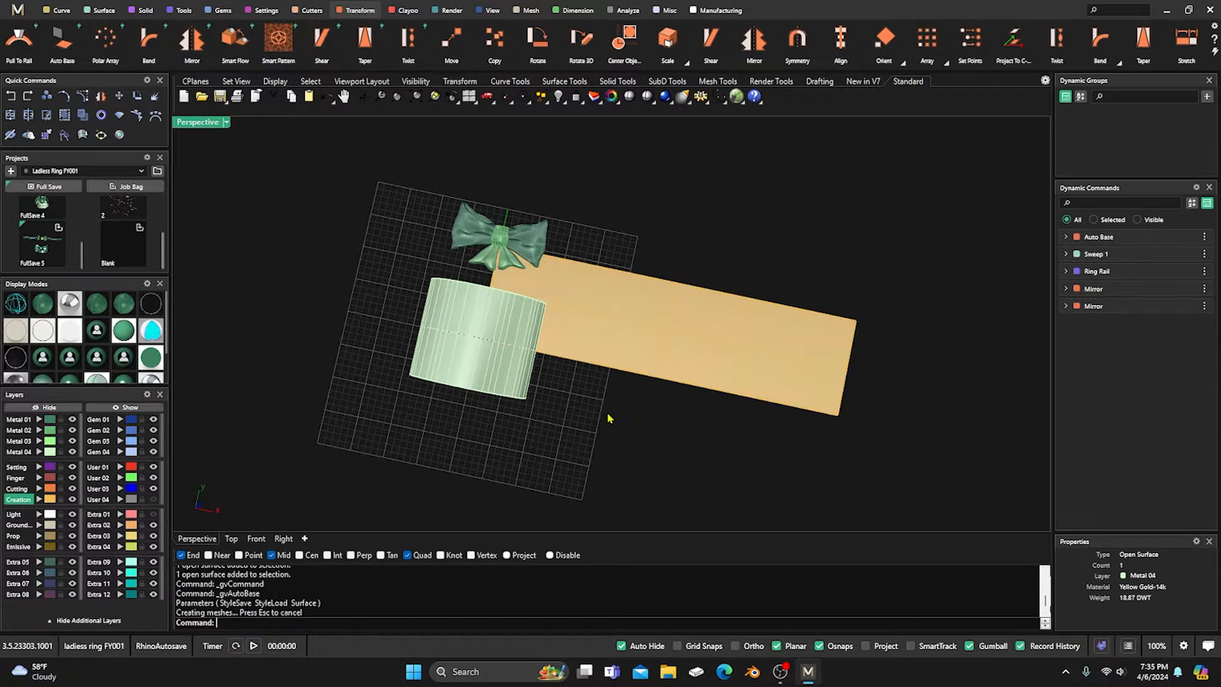
Center the flat base at the world origin on all three axes and move it along positive Y beyond the bow.
left_click(636, 335)
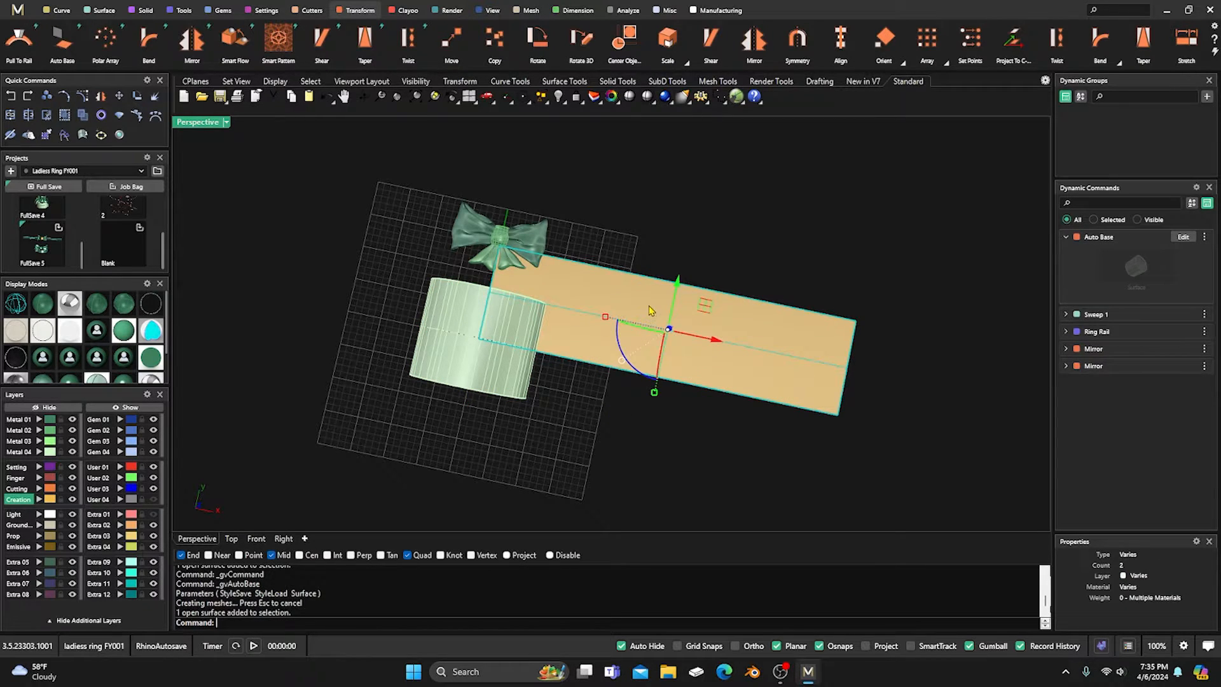
left_click(624, 39)
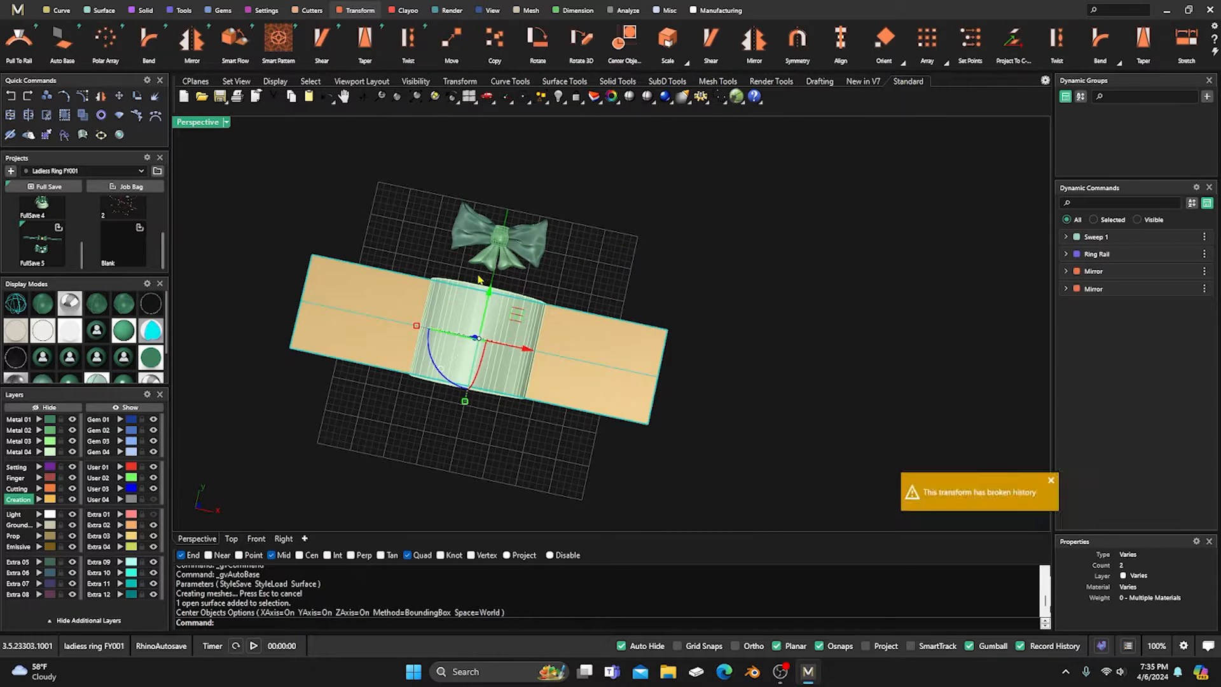
left_click_drag(489, 302, 531, 119)
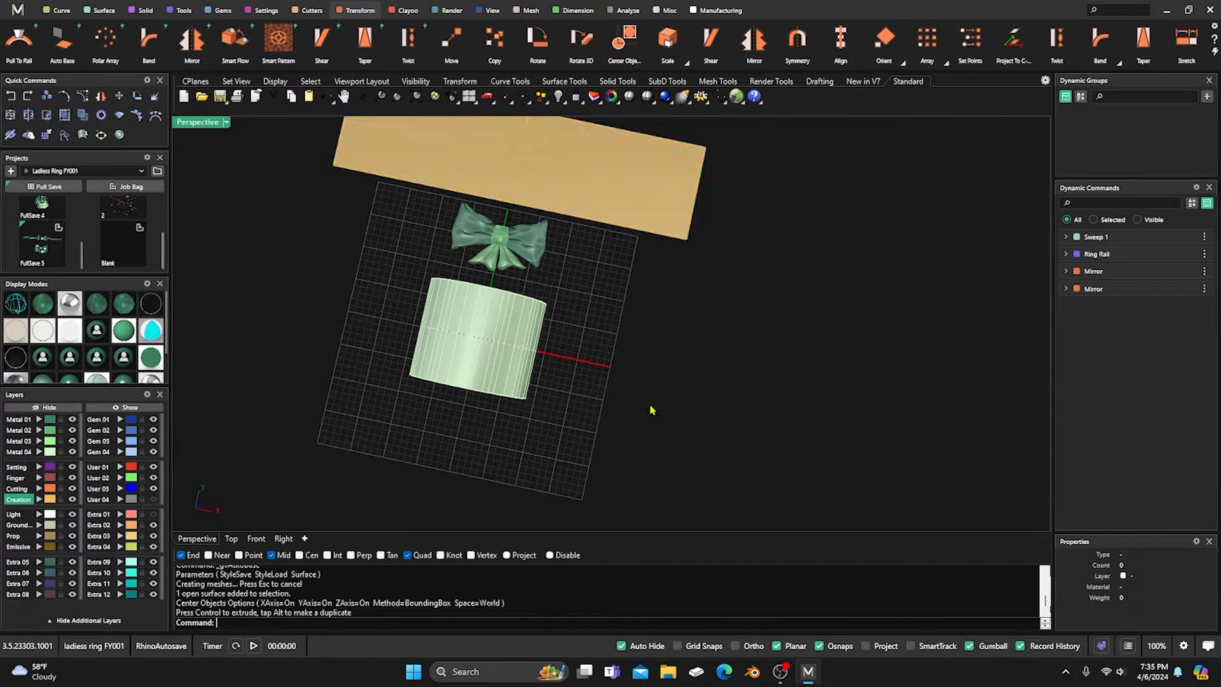
Assign the flat rectangular base to the Ground Plane layer.
scroll(654, 409, "down", 3)
left_click(499, 257)
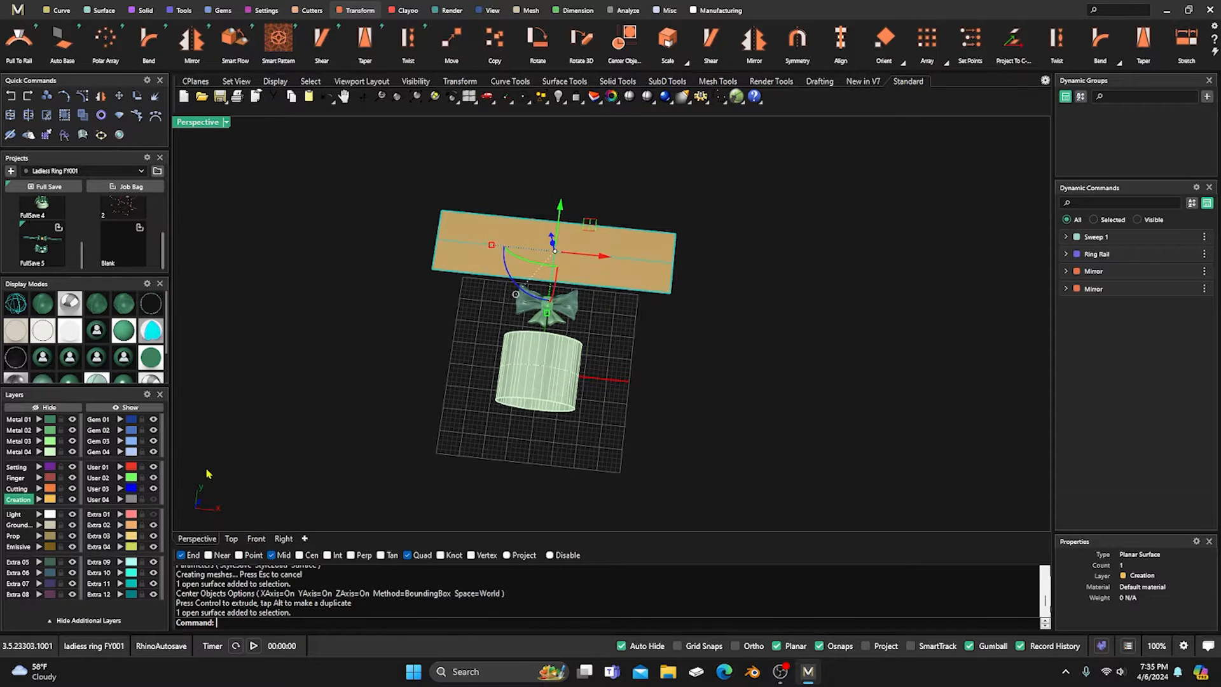
left_click(38, 525)
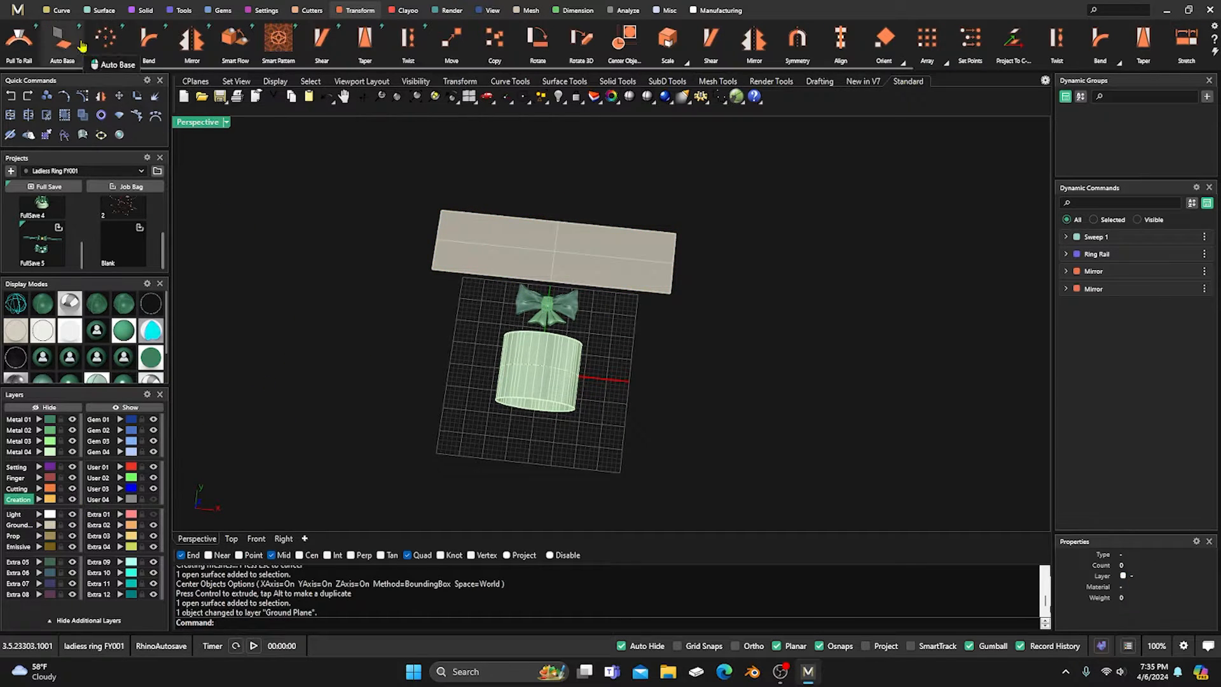
Draw a line lengthwise across the flat base, joining the midpoints of its two short edges.
left_click(62, 11)
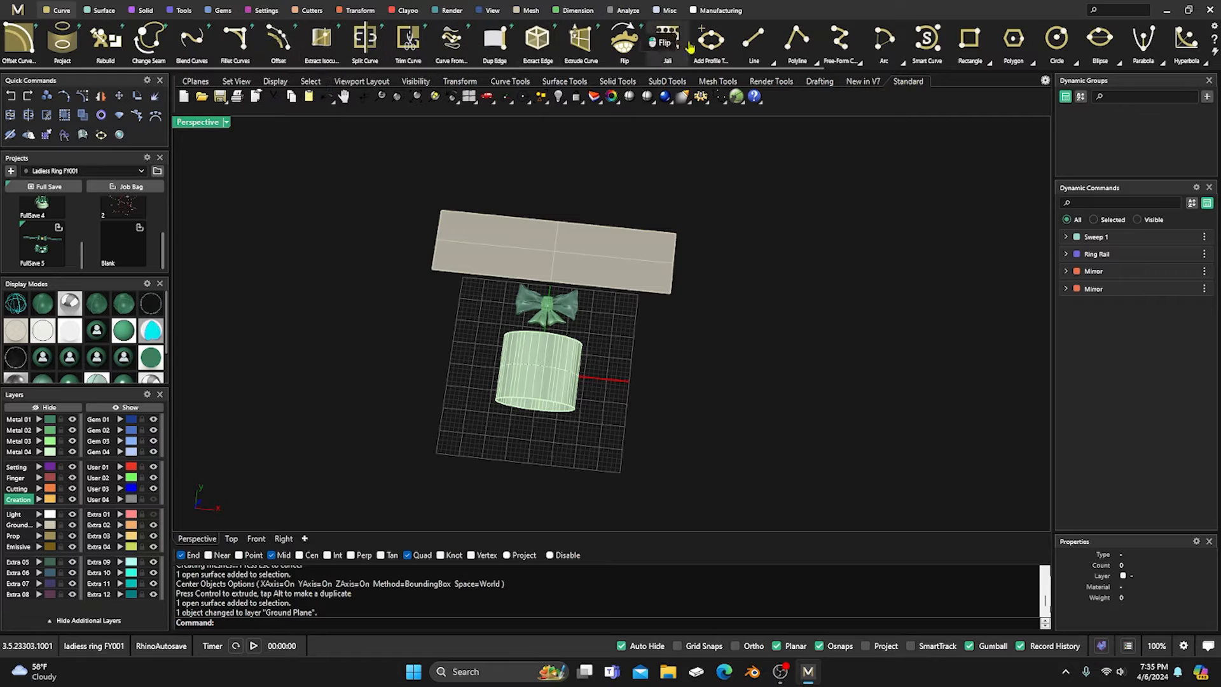
left_click(753, 39)
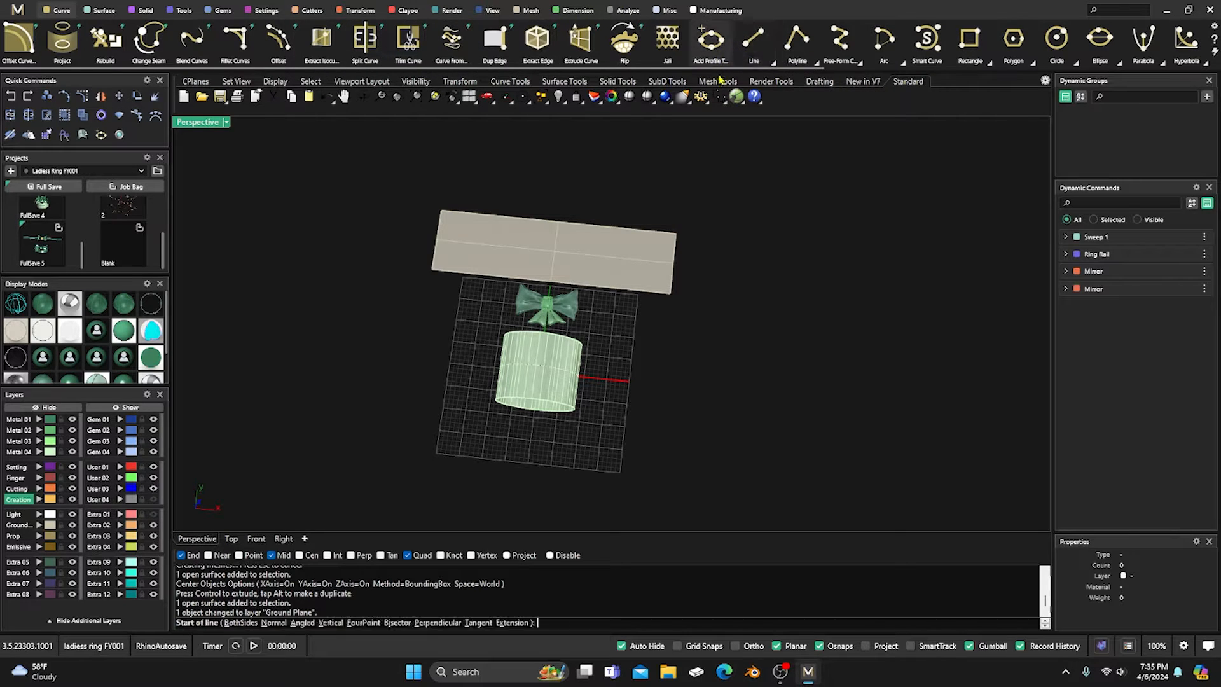
left_click(437, 239)
left_click(673, 264)
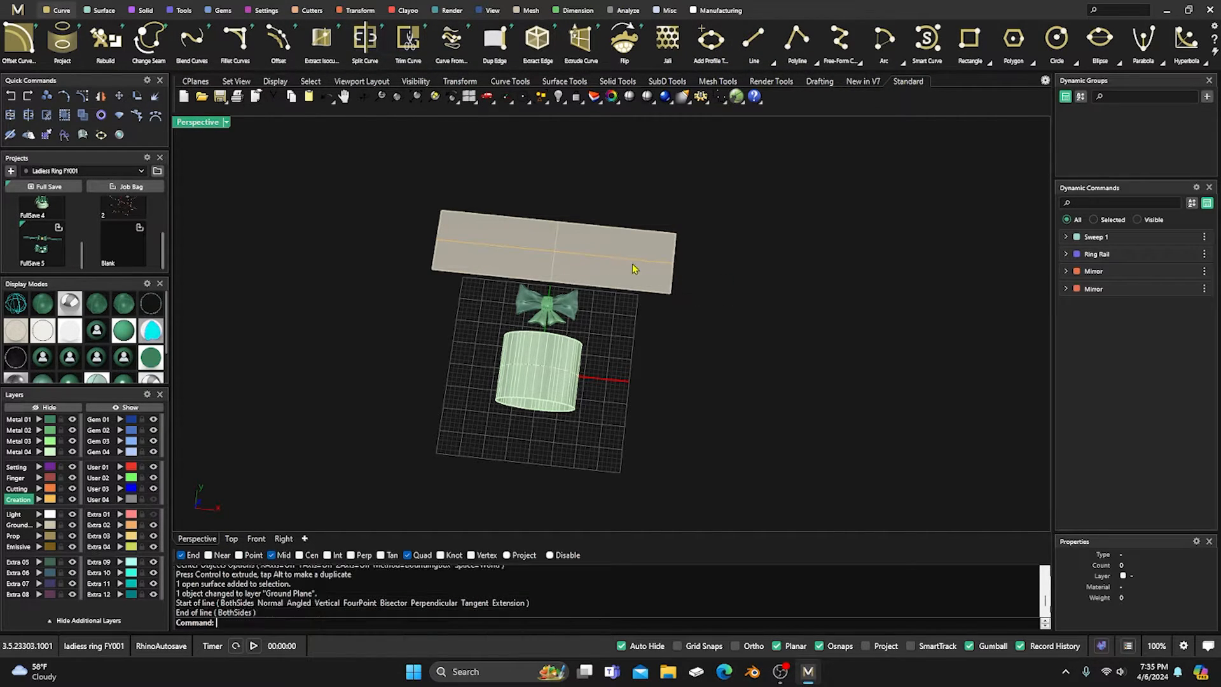
Select the whole bow and move it along positive Y onto the middle of the flat base.
scroll(517, 321, "up", 2)
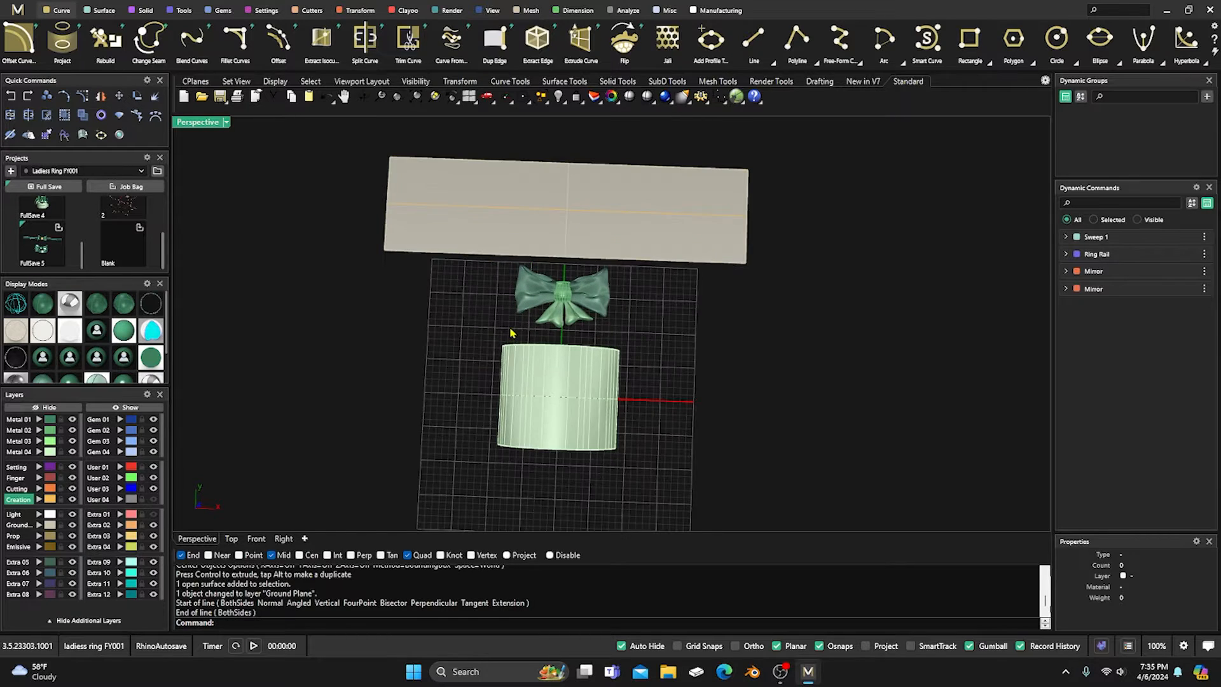
left_click_drag(496, 340, 662, 259)
left_click_drag(565, 261, 581, 169)
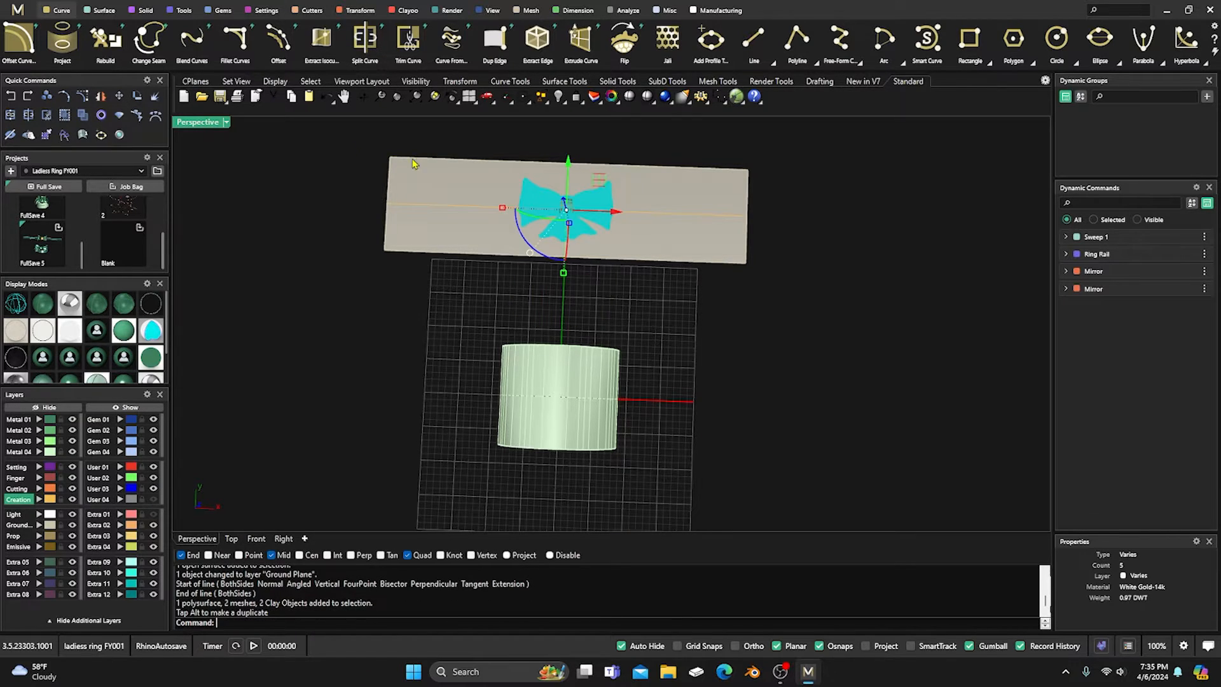
Switch to wireframe and fine-tune the bow's Y position in the Top view so its knot is centred on the base's midline.
double_click(194, 124)
scroll(484, 232, "up", 10)
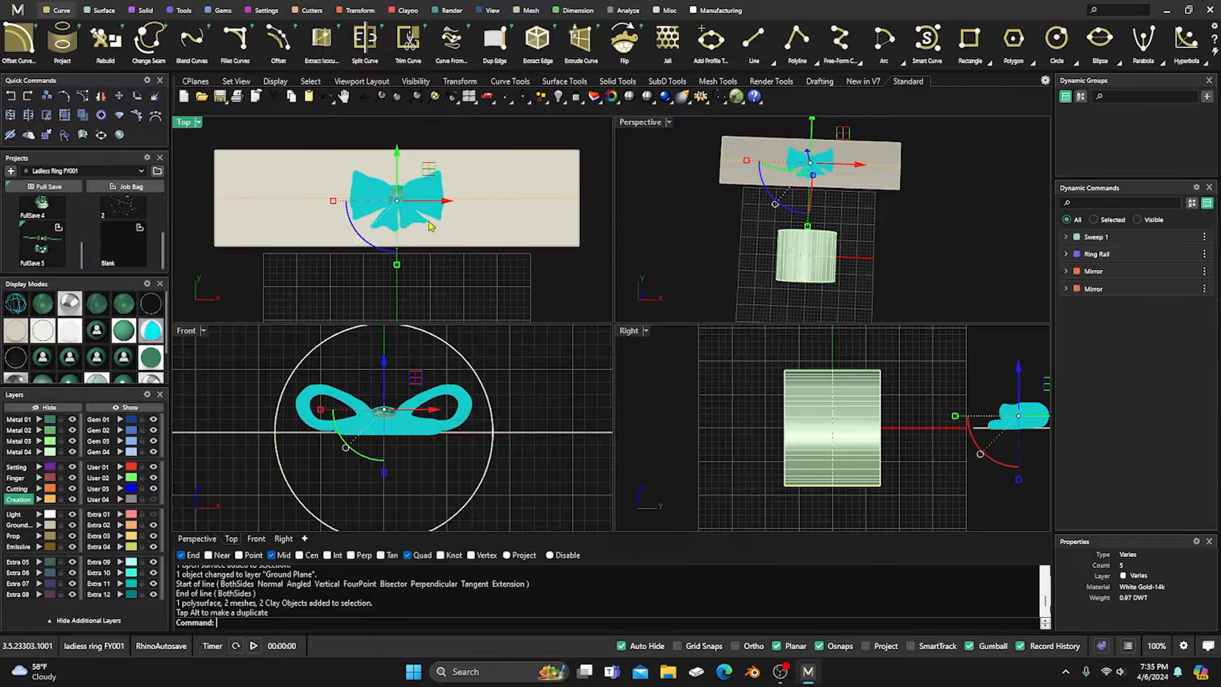
right_click_drag(440, 233, 532, 239)
left_click(17, 304)
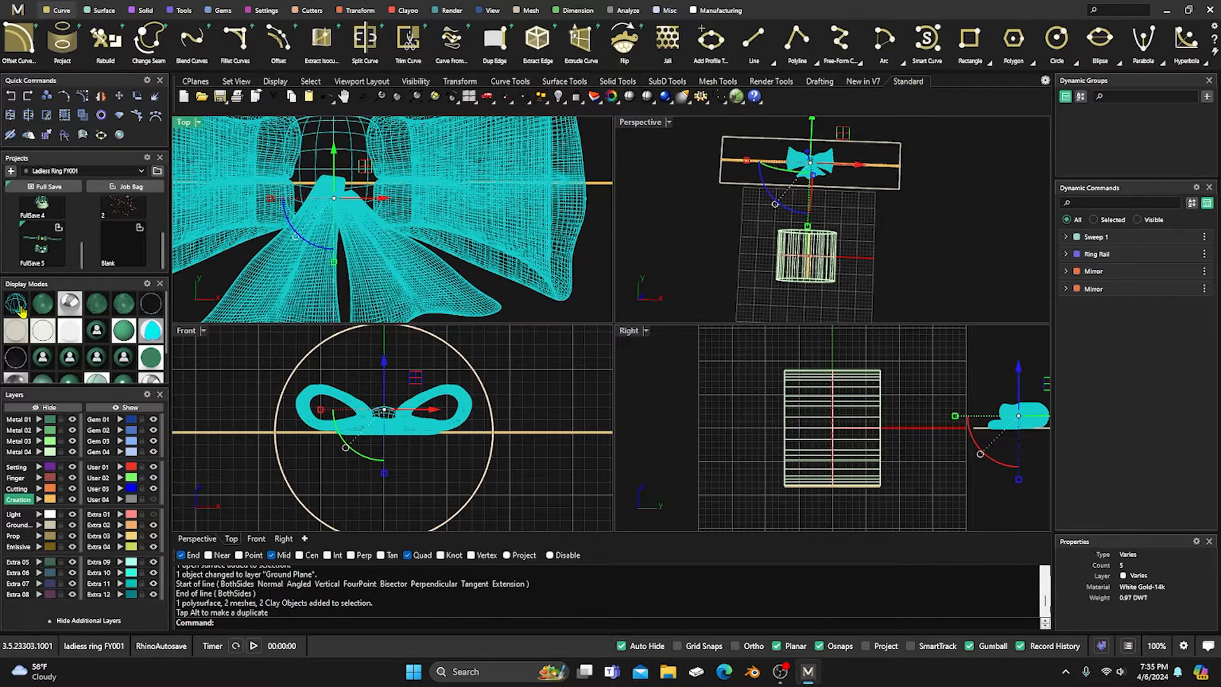
right_click_drag(382, 245, 394, 252)
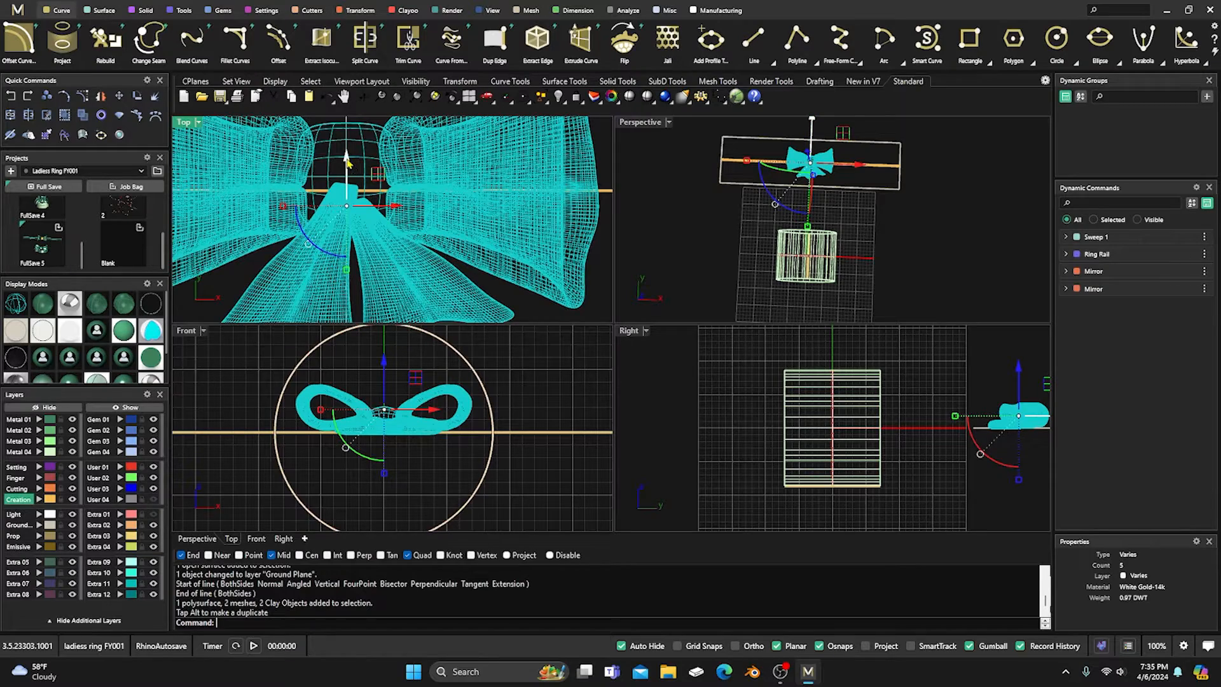
left_click_drag(348, 163, 352, 142)
left_click(641, 217)
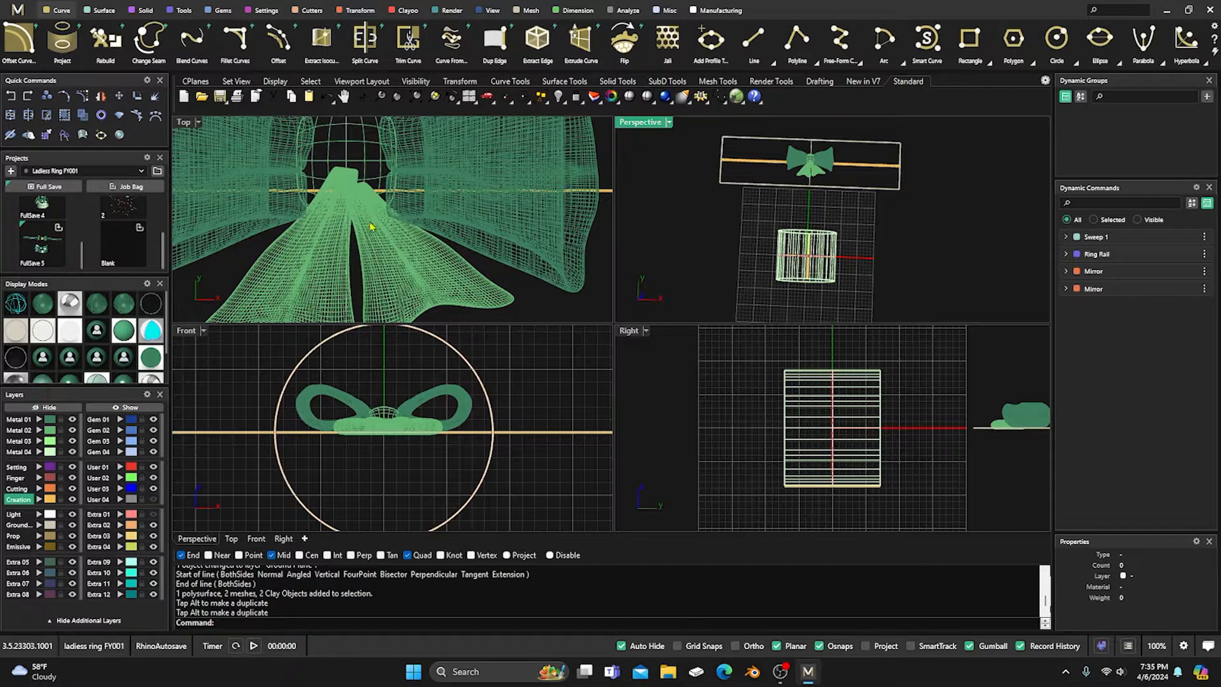
left_click_drag(280, 367, 483, 473)
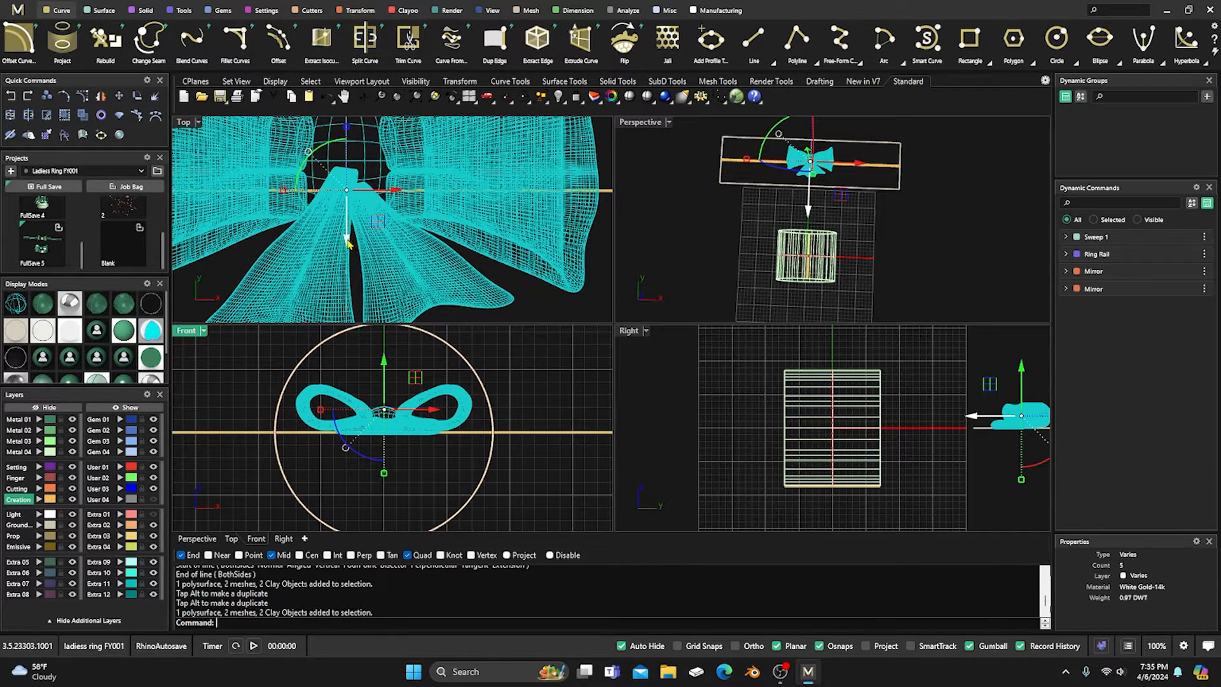
left_click_drag(349, 243, 351, 269)
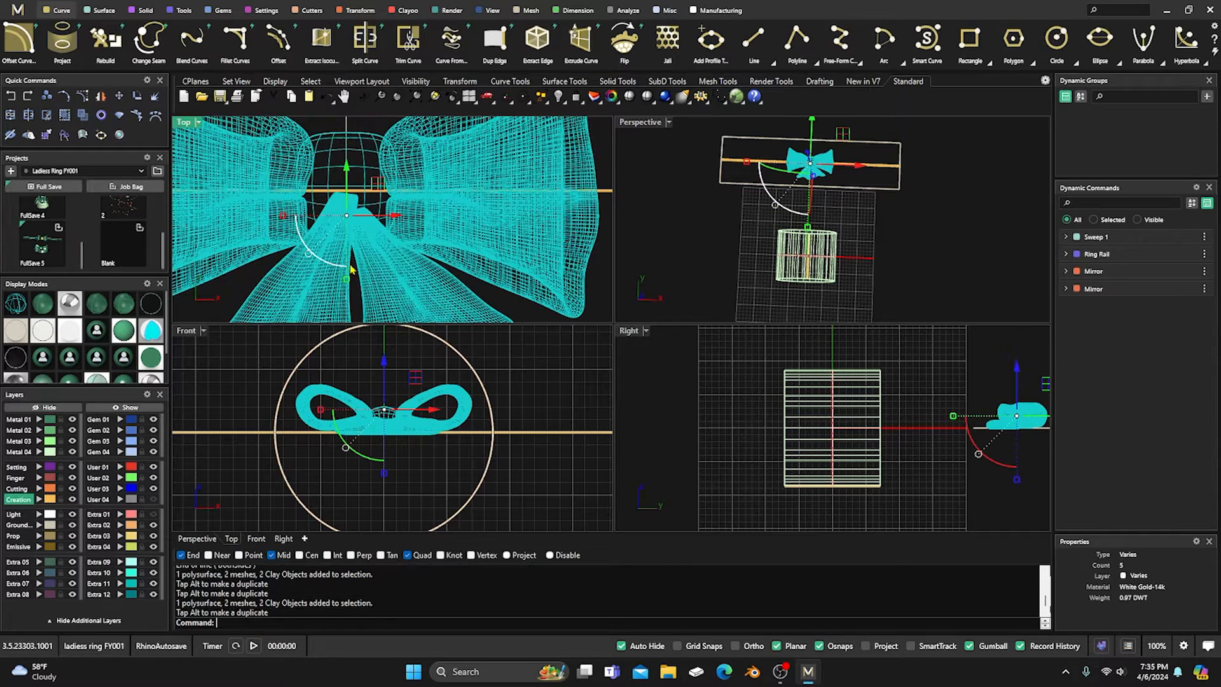
Nudge the bow slightly along positive Y to centre its knot on the midline and raise it in Z above the flat base.
left_click_drag(346, 168, 346, 163)
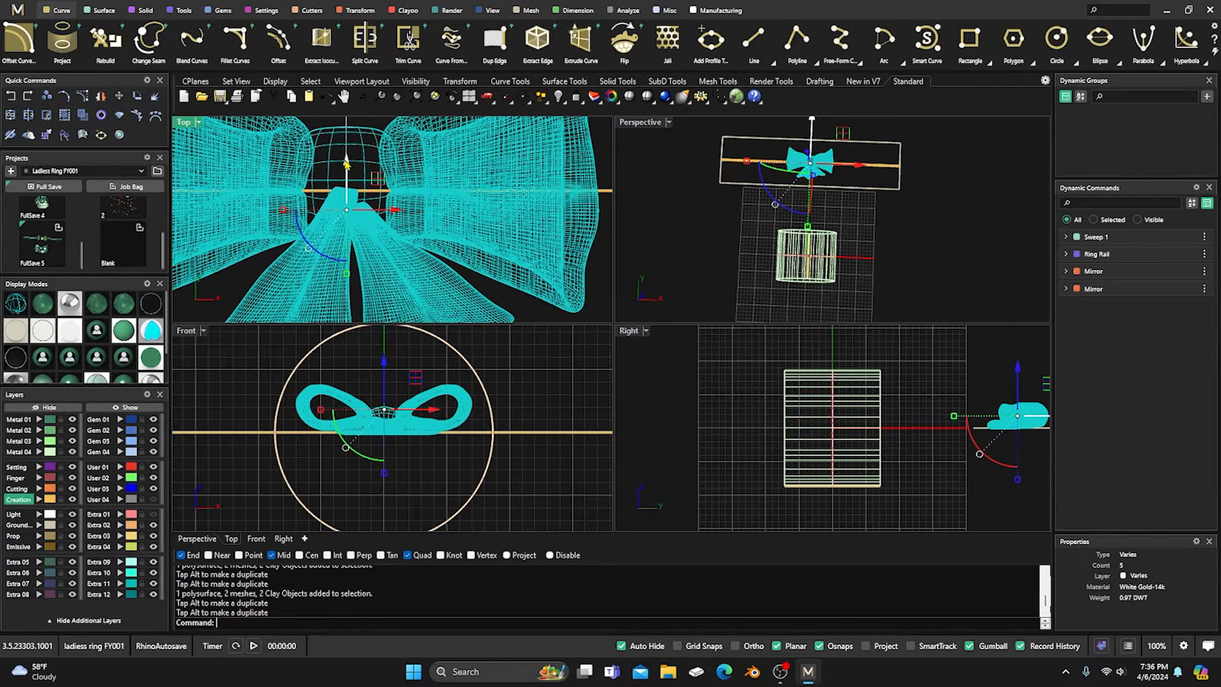
scroll(347, 164, "down", 5)
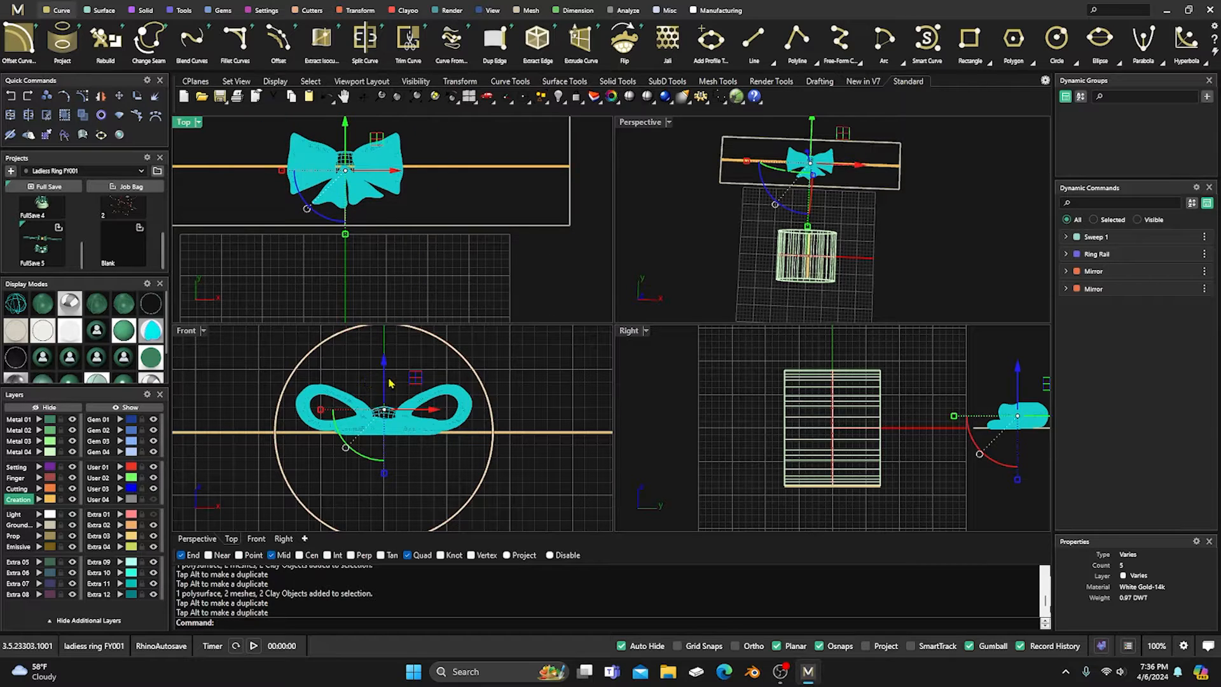
left_click_drag(385, 380, 392, 365)
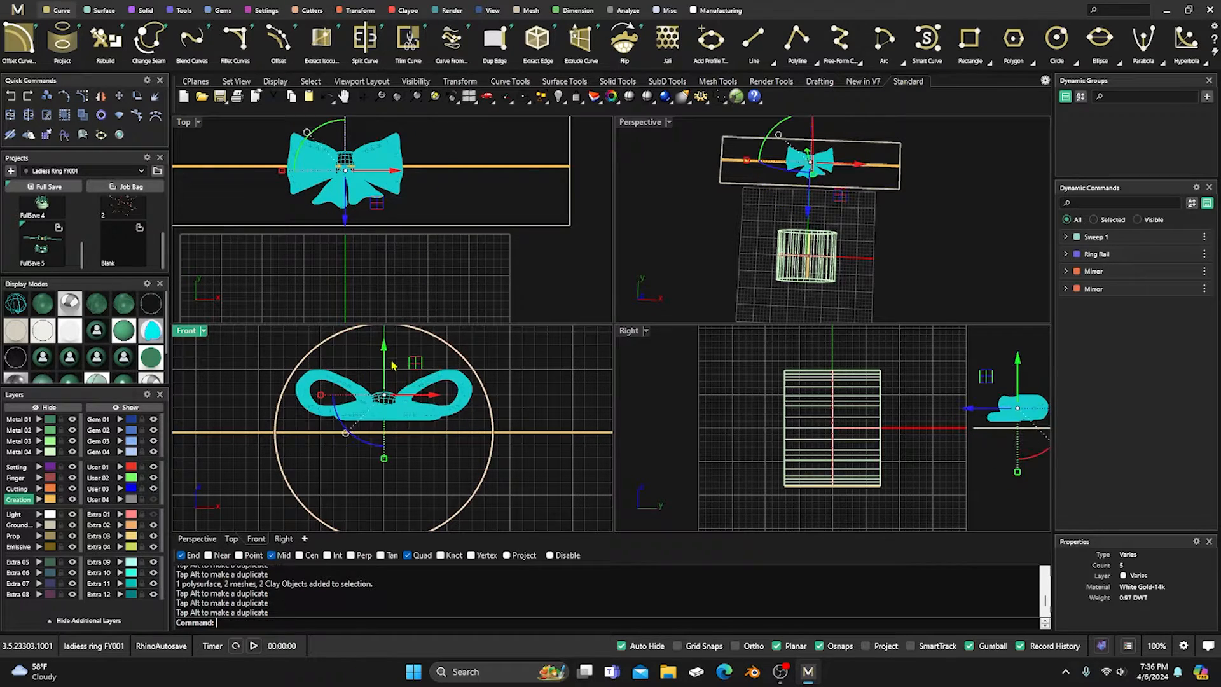
left_click(551, 368)
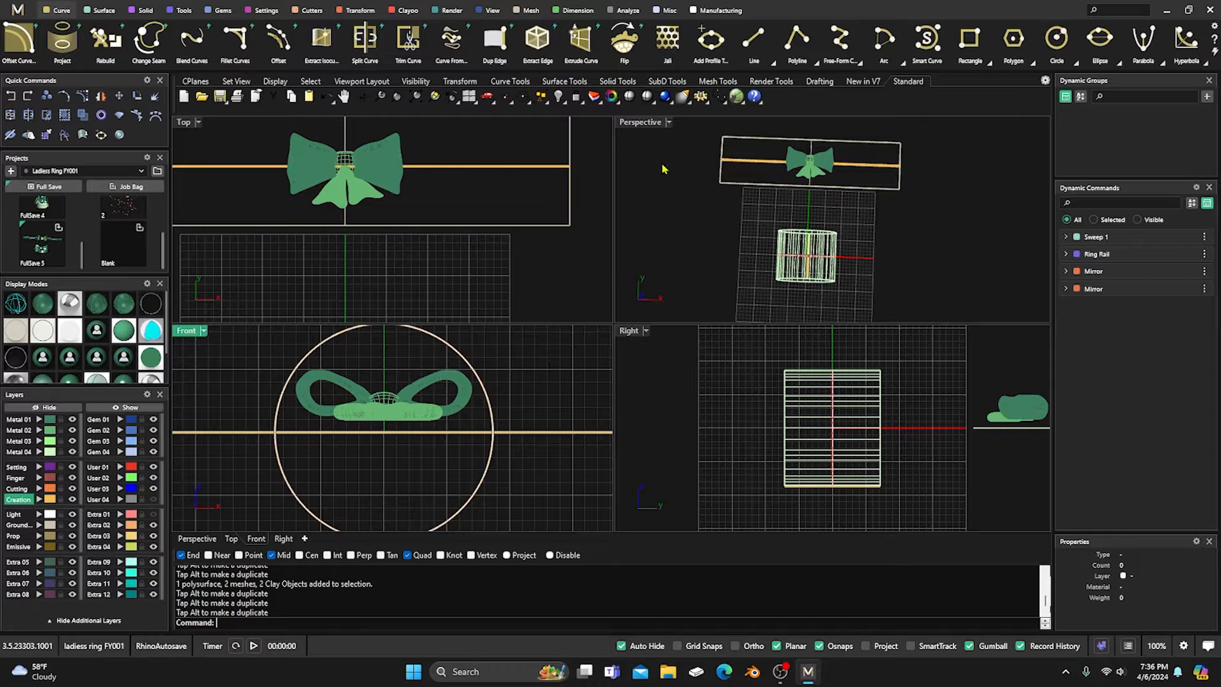
Place an oval profile at the end of the flat base's midline curve with Profile Placer and rotate it a quarter turn.
left_click(646, 122)
double_click(643, 125)
scroll(582, 354, "down", 5)
right_click_drag(581, 354, 483, 312)
left_click(45, 332)
scroll(531, 272, "up", 5)
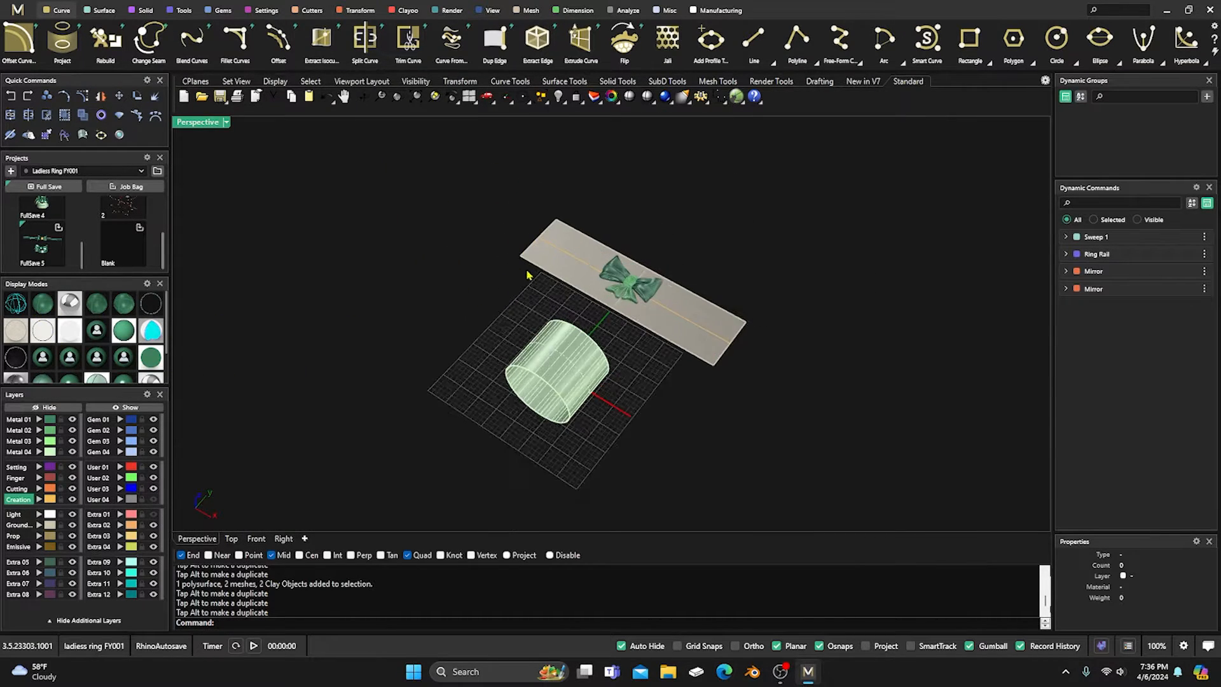
left_click(591, 254)
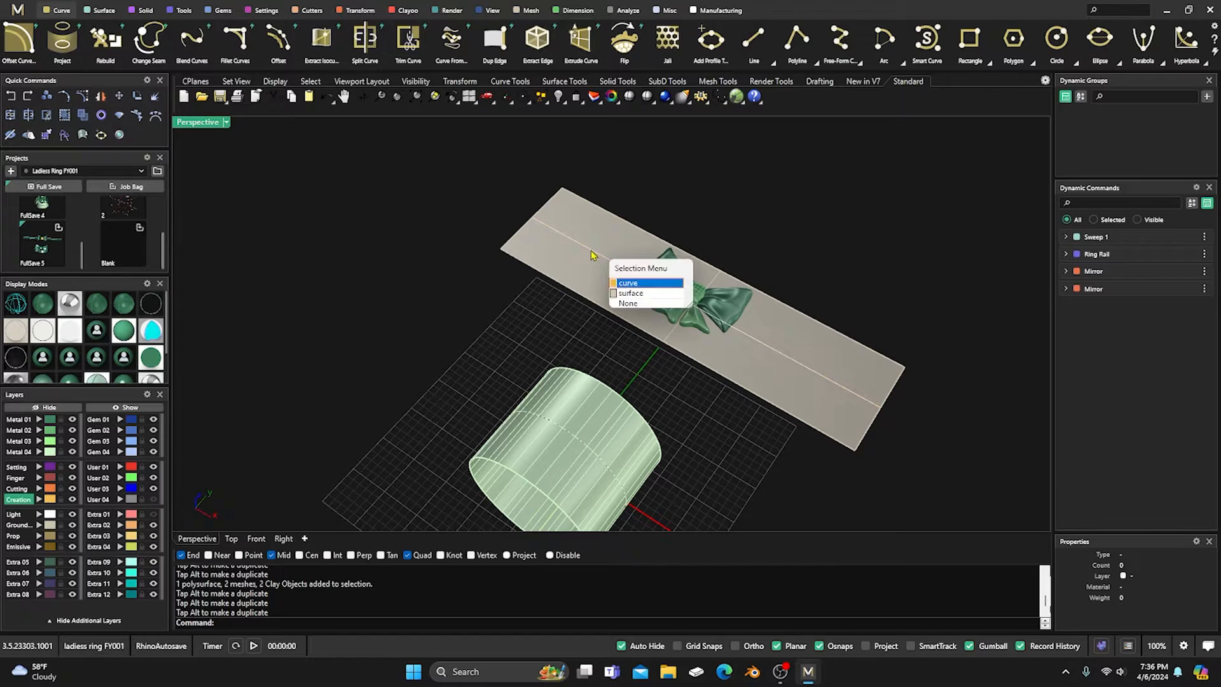
left_click(627, 284)
left_click(183, 11)
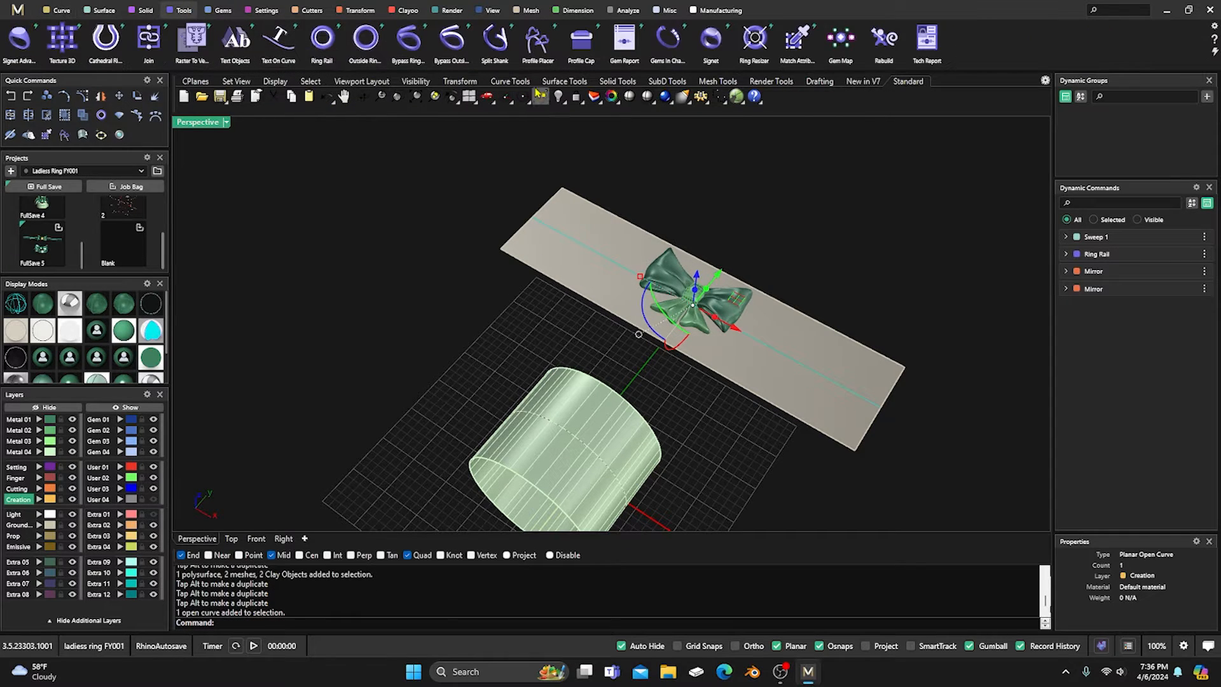
left_click(538, 40)
right_click_drag(546, 301, 552, 281)
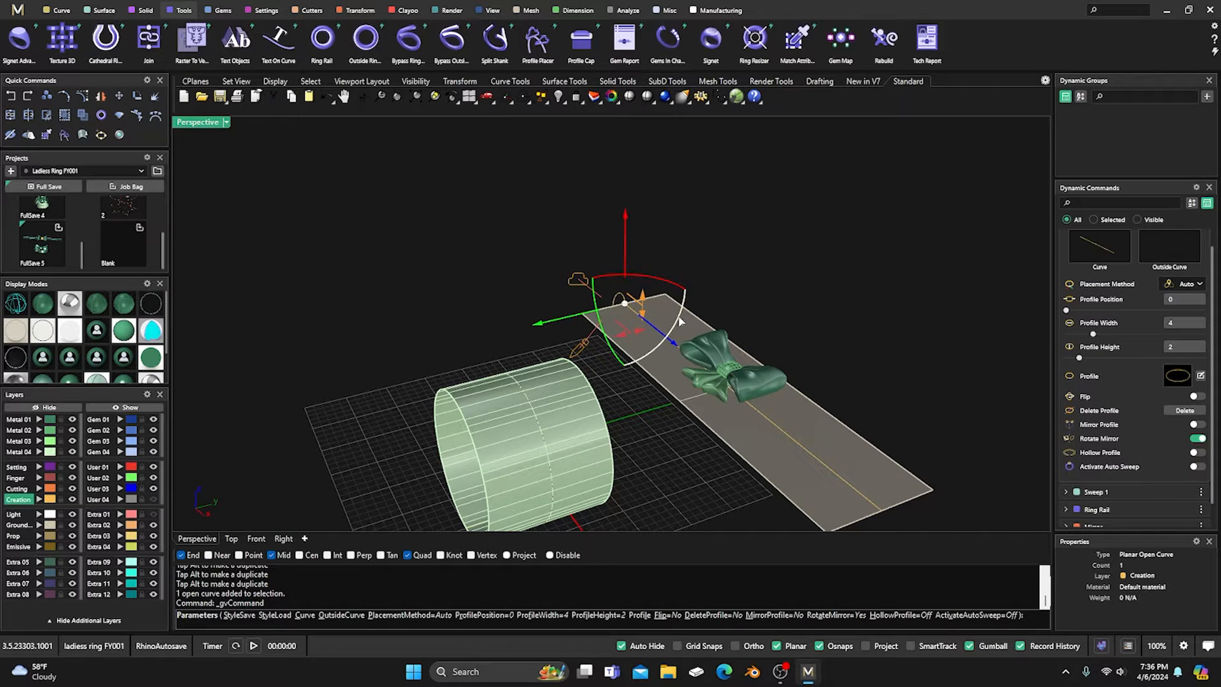
left_click_drag(680, 321, 620, 362)
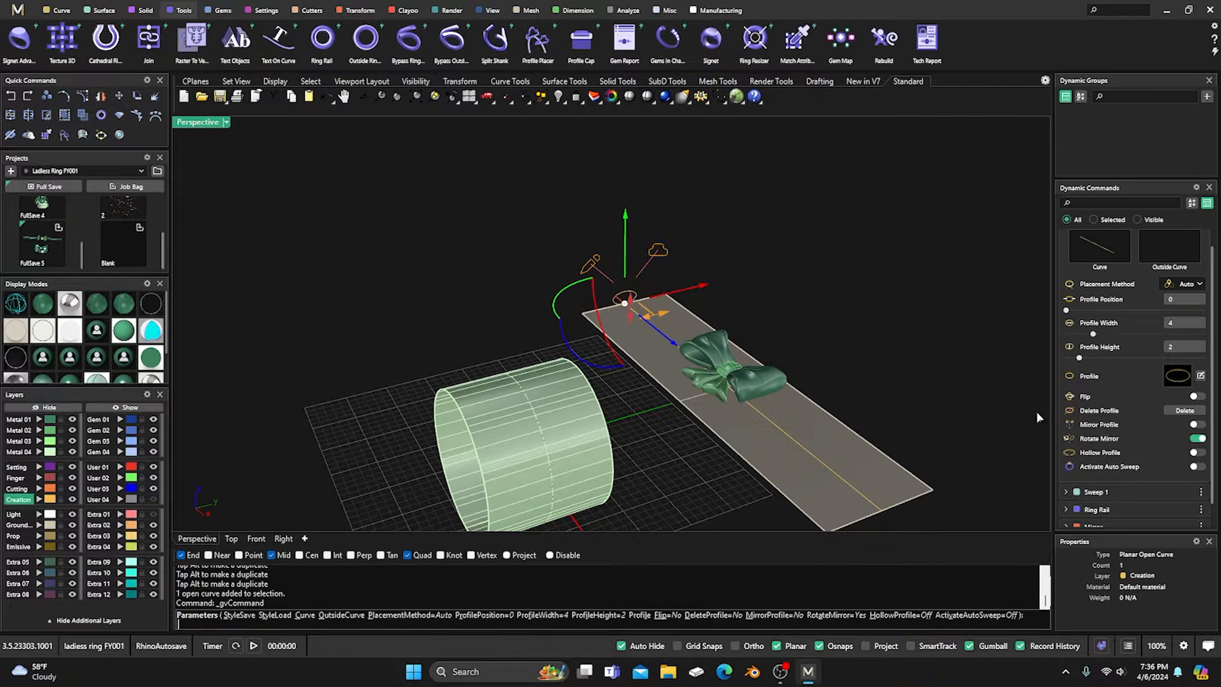
Activate Auto Sweep for the profile and set its width and height to 2.5 to form a band along the base.
left_click(1200, 468)
right_click_drag(311, 250, 336, 261)
left_click_drag(637, 283, 626, 292)
scroll(599, 271, "up", 4)
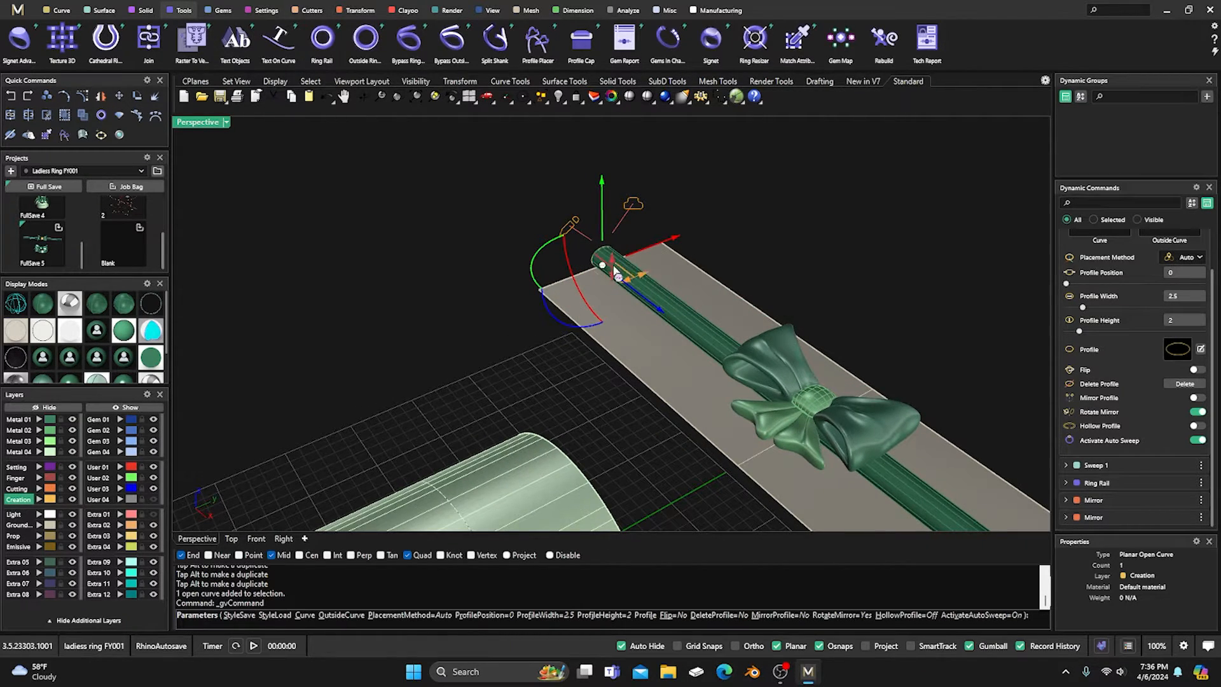
mouse_move(613, 269)
left_click_drag(613, 269, 611, 268)
scroll(544, 254, "down", 4)
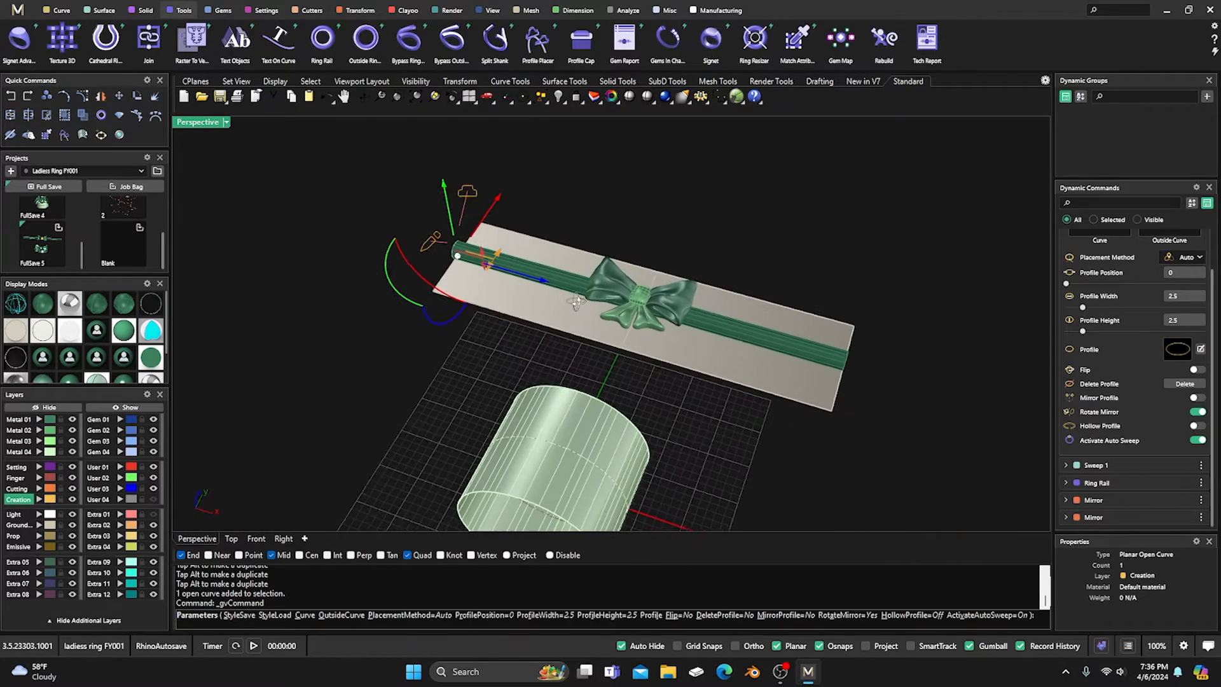
right_click_drag(576, 302, 600, 367)
right_click(639, 205)
scroll(644, 323, "down", 3)
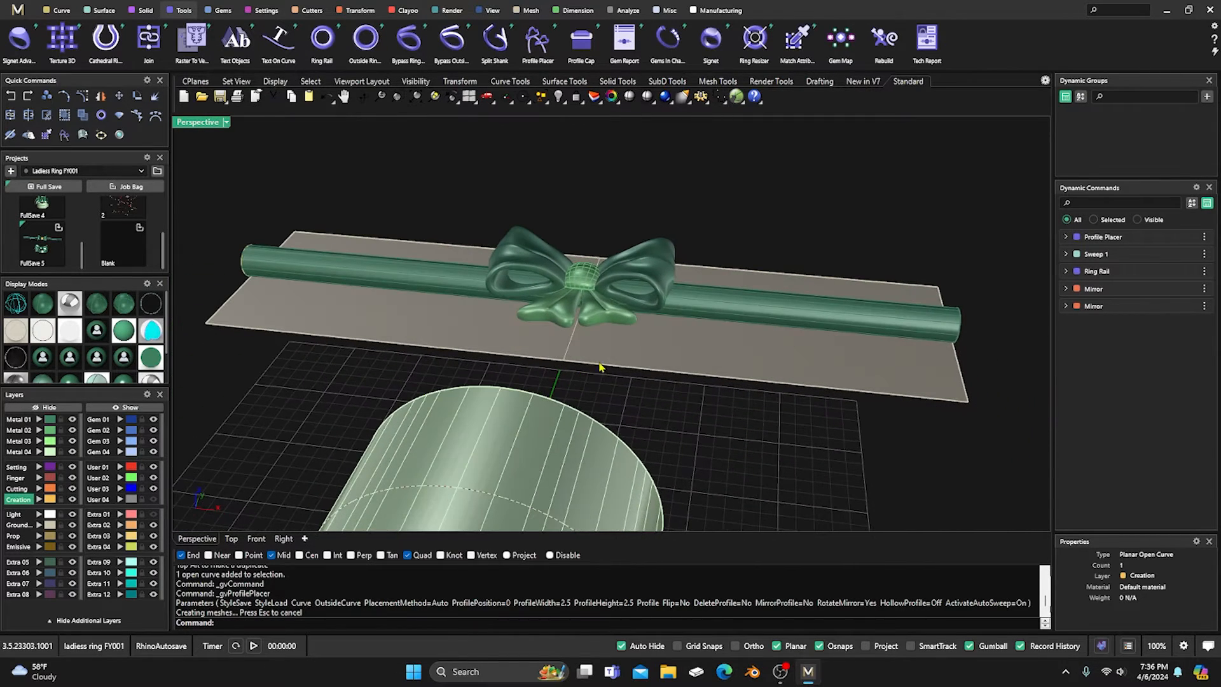
Select the whole bow on the flat base and scale it in Z to make it taller.
left_click_drag(454, 190, 702, 387)
right_click_drag(702, 387, 656, 413)
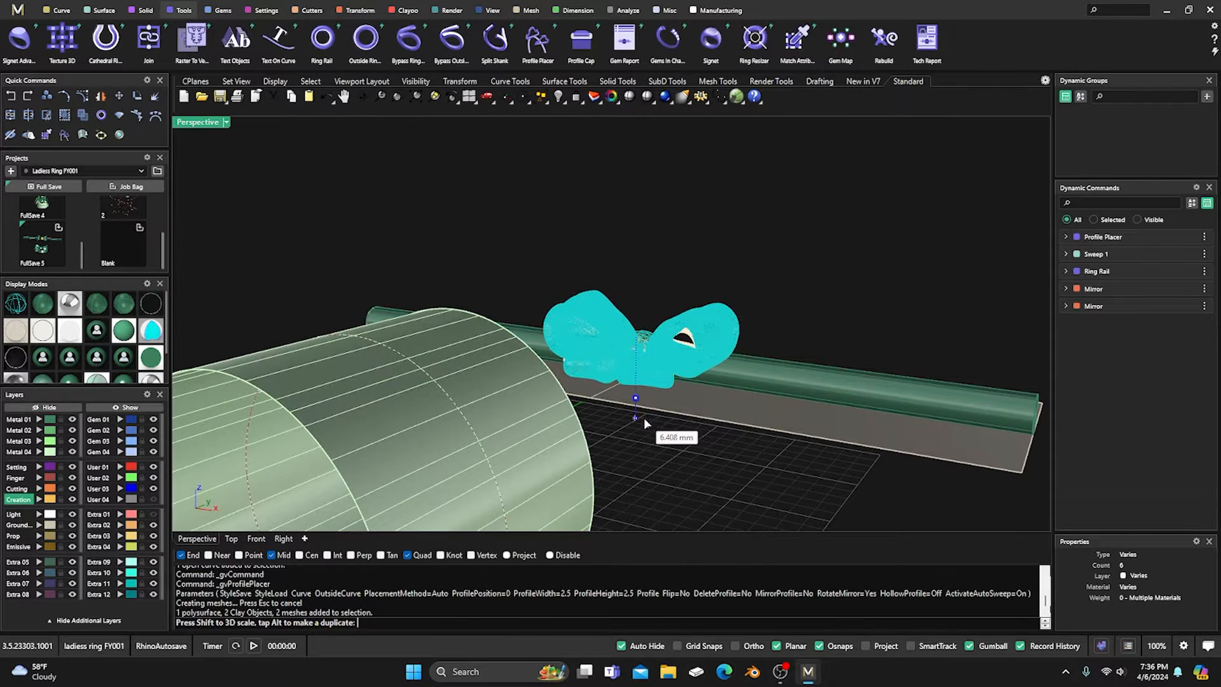
left_click(636, 399)
left_click(666, 449)
mouse_move(666, 450)
right_mouse_down()
mouse_move(689, 469)
mouse_move(637, 398)
mouse_move(670, 423)
mouse_move(667, 435)
right_mouse_up()
right_click_drag(604, 366, 637, 383)
left_click(633, 295)
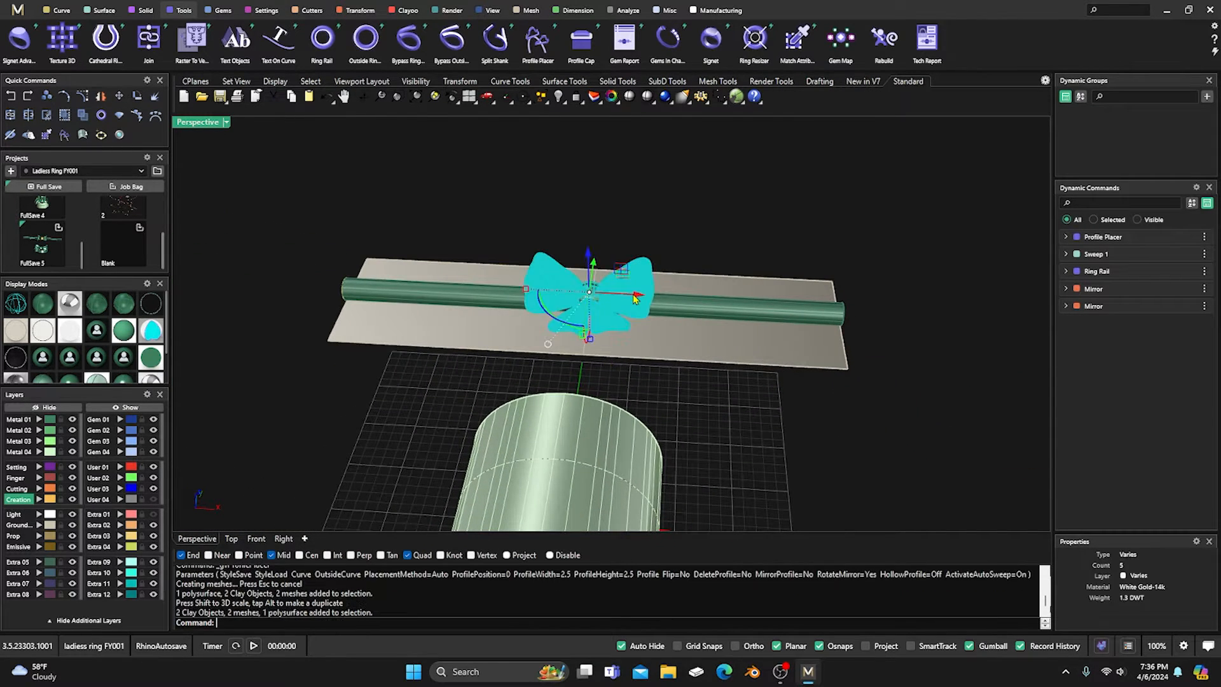
left_click(507, 210)
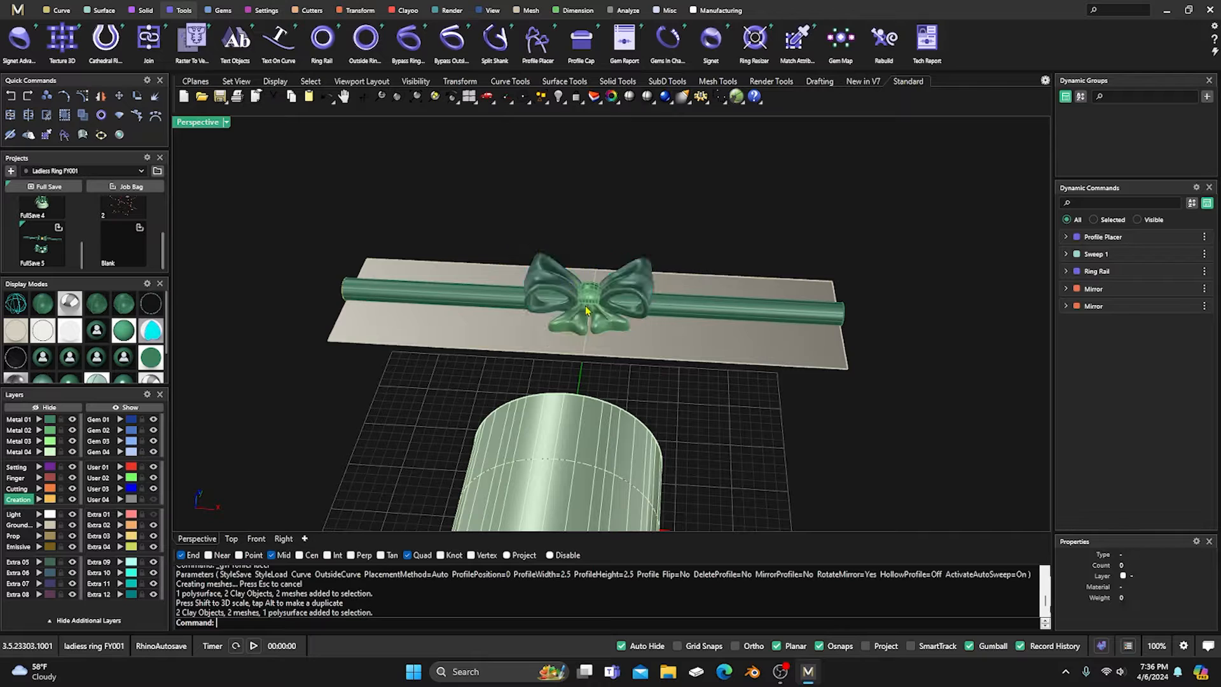
Start a Smart Flow with the flat rectangle as the base surface and the cylindrical ring sleeve as the destination surface.
scroll(574, 347, "down", 4)
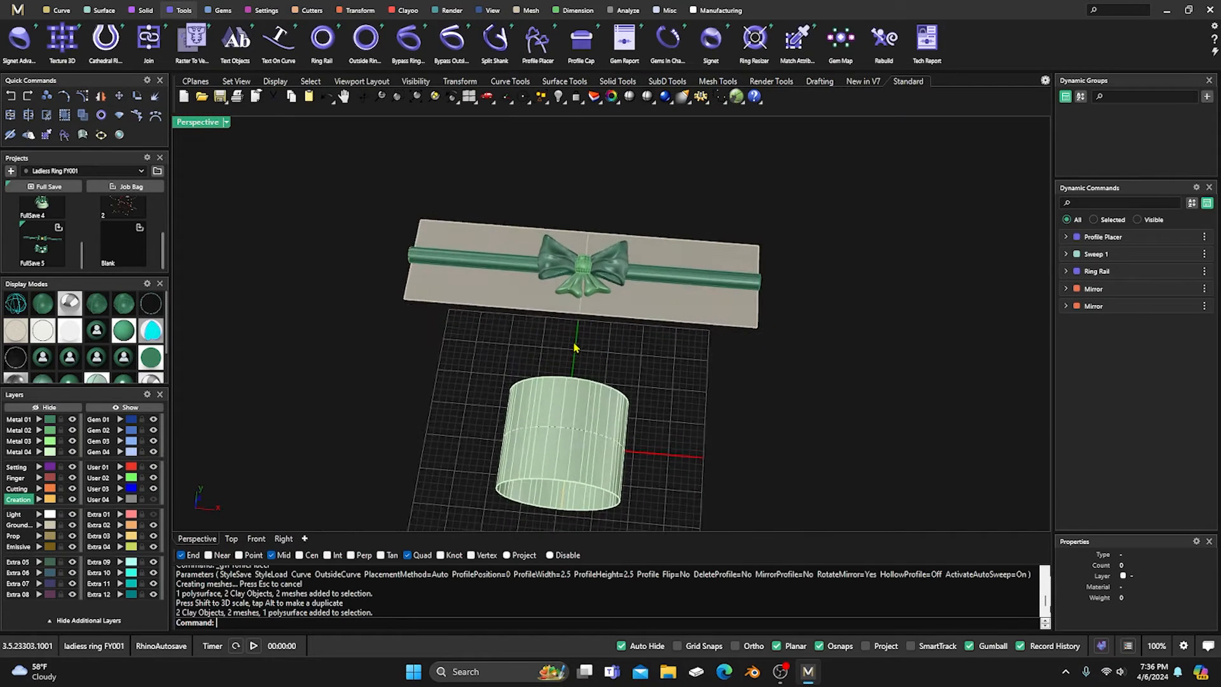
left_click(359, 10)
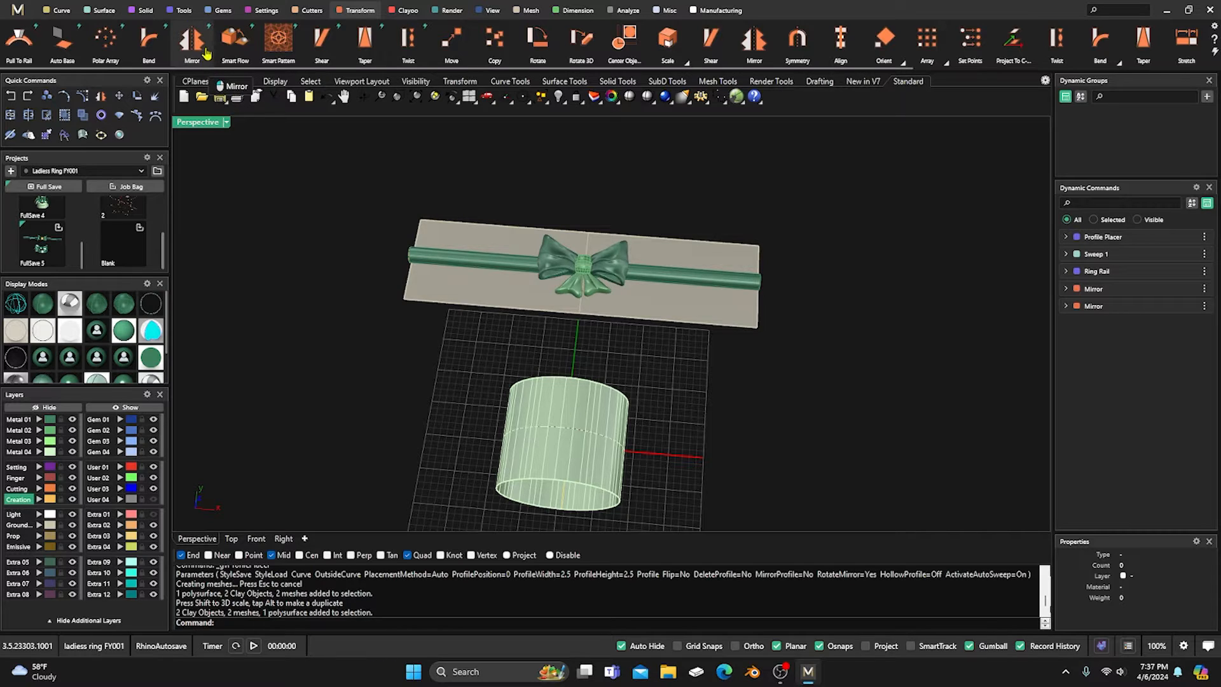
left_click(234, 40)
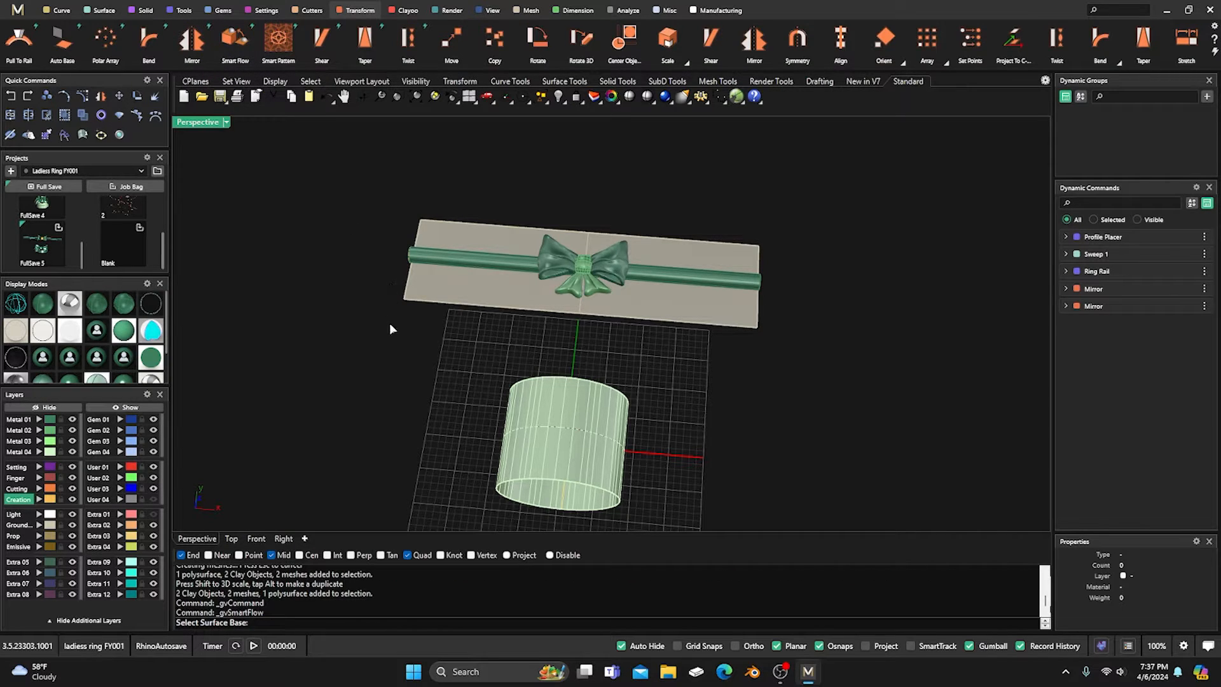
left_click(418, 289)
right_click_drag(426, 365, 468, 328)
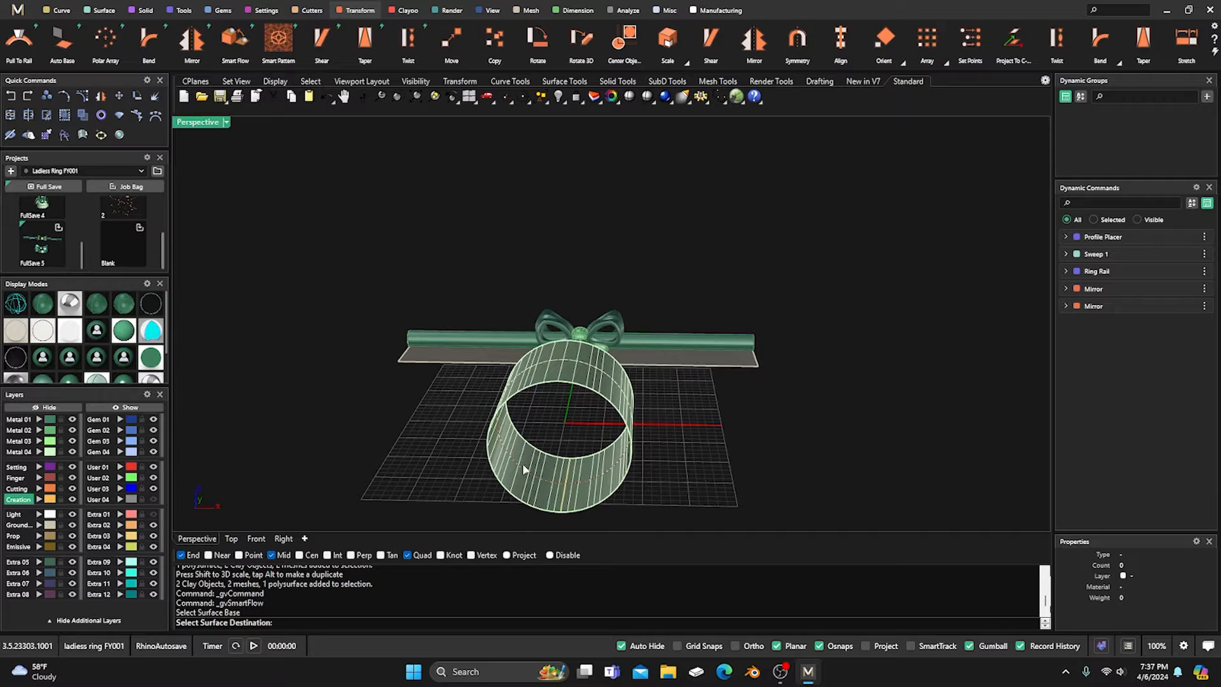
left_click(544, 506)
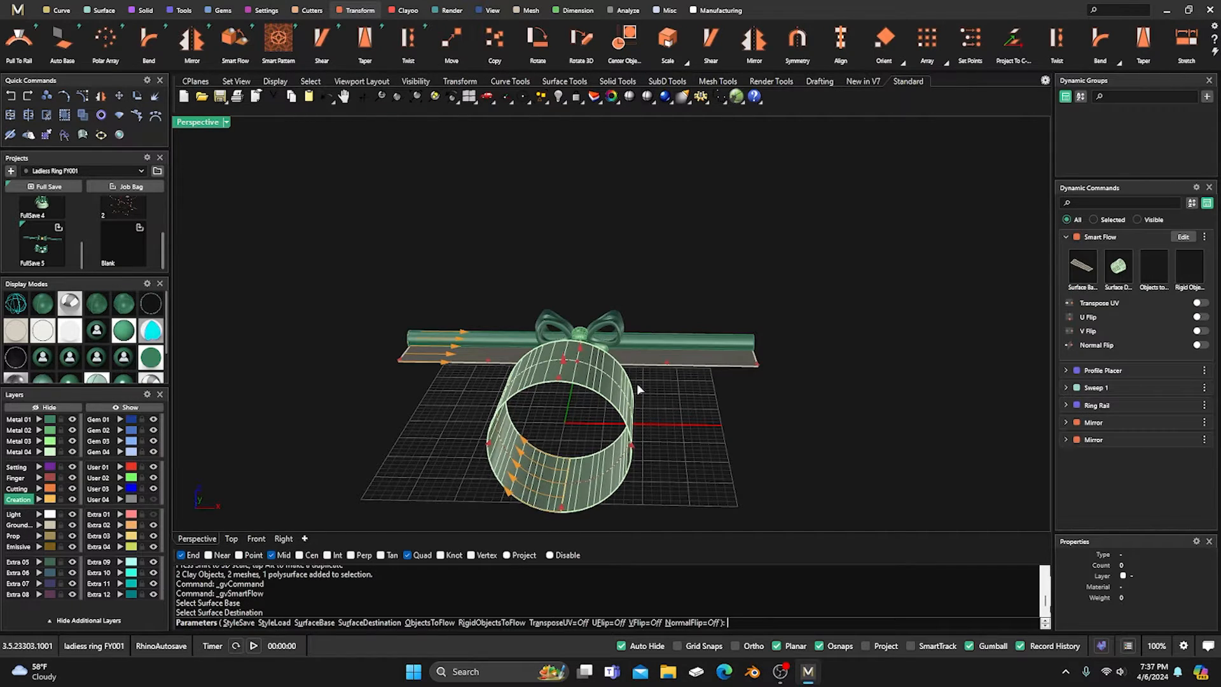
Set the swept band and the bow as the objects to flow and wrap them around the ring sleeve.
left_click(1148, 264)
left_click(678, 344)
left_click(594, 325)
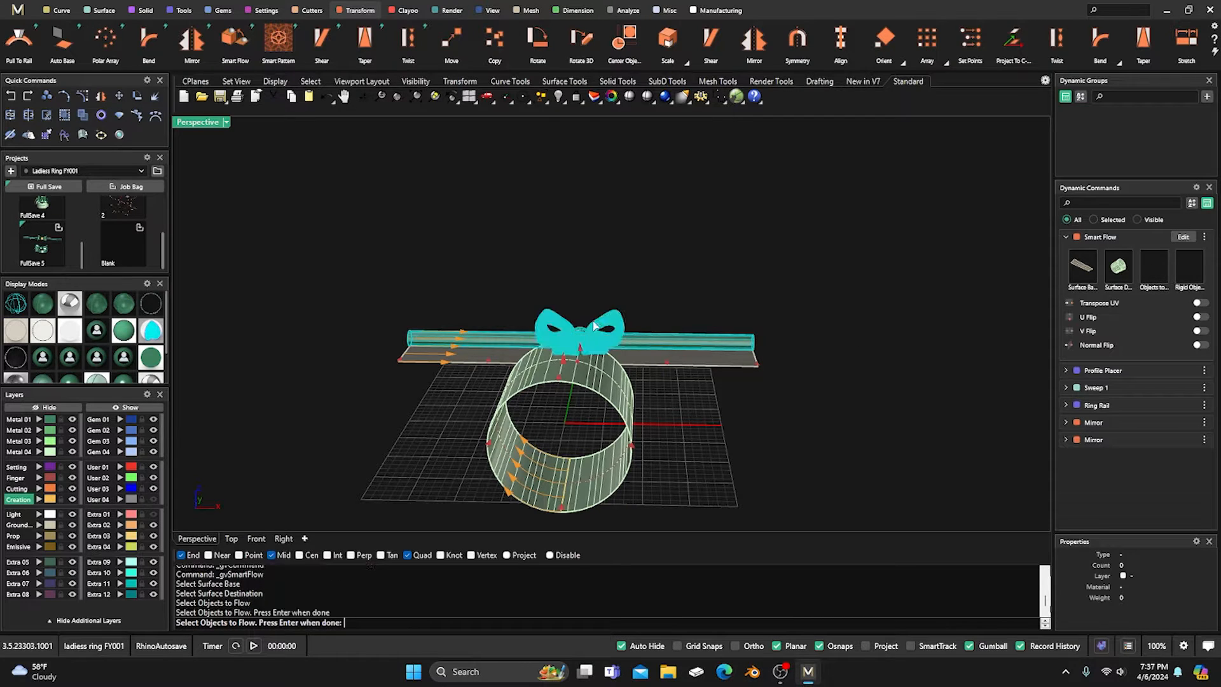
key("Return")
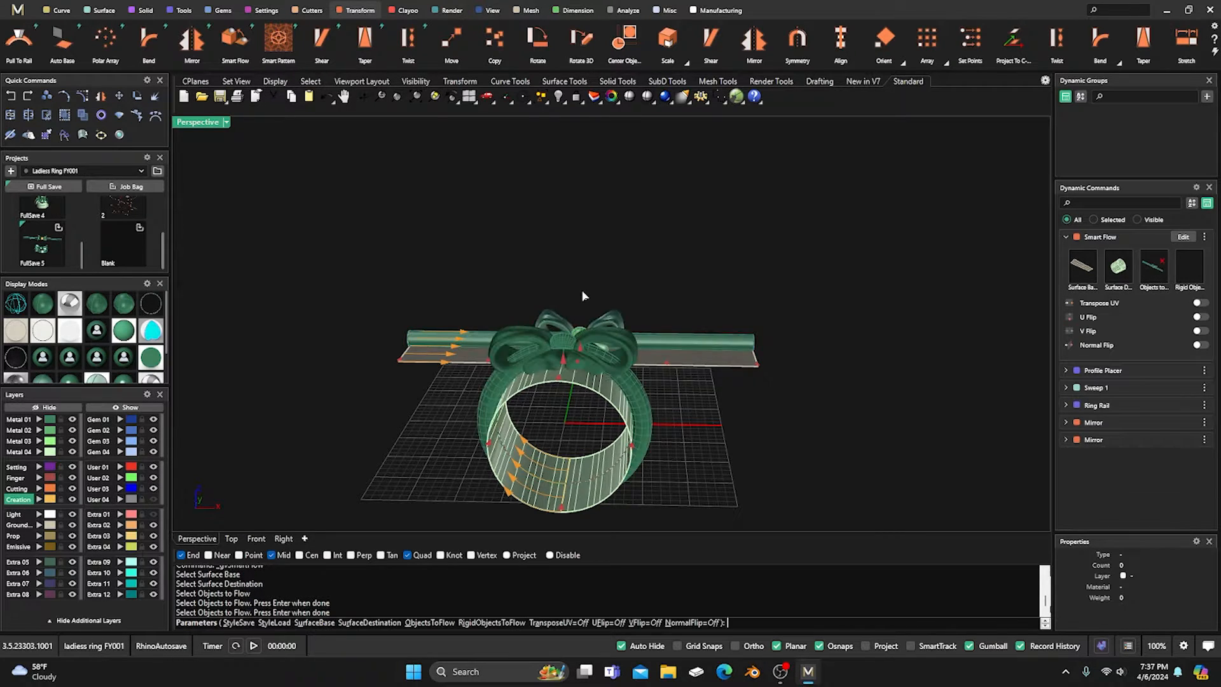
right_click_drag(632, 373, 572, 439)
key("Return")
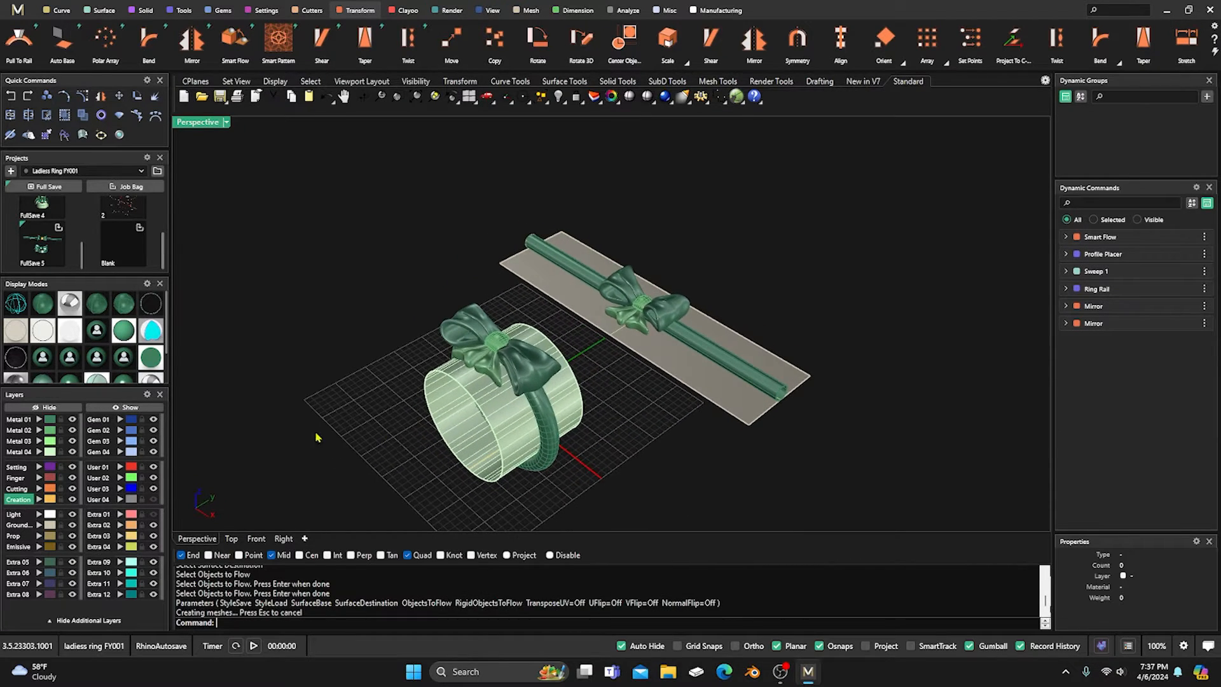
Hide the Metal 04 layer holding the ring sleeve and show the wrapped ring in a glossy opaque display mode.
left_click(71, 453)
scroll(369, 449, "up", 5)
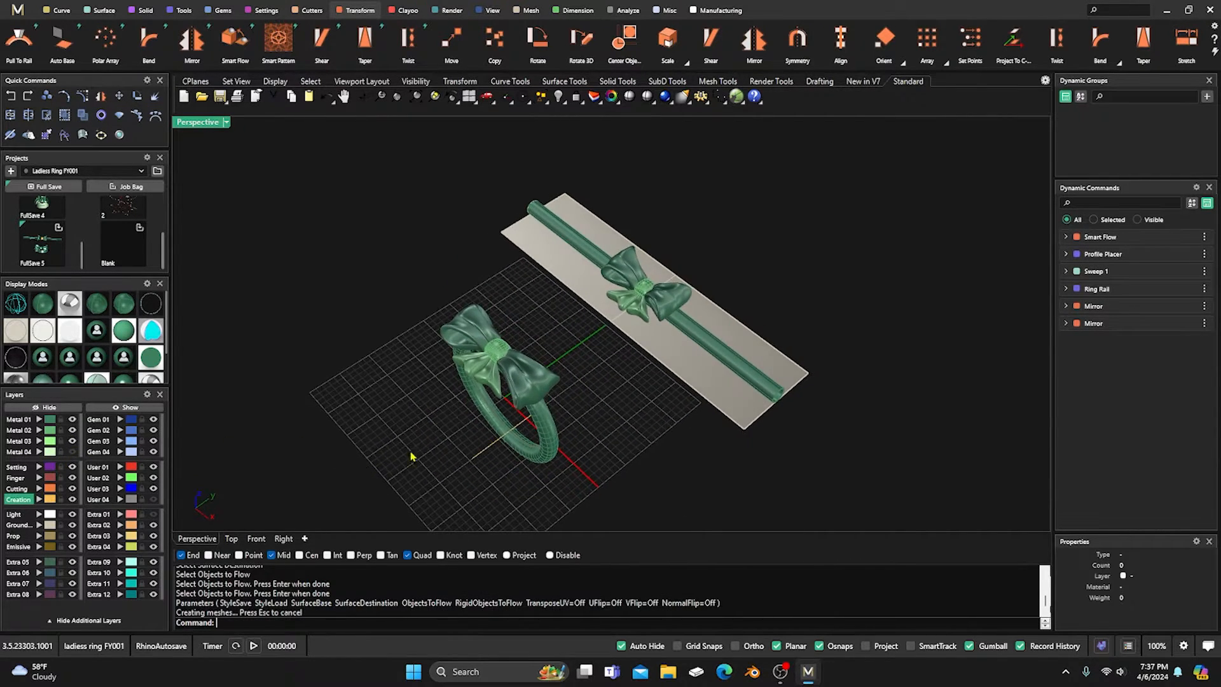
scroll(70, 358, "down", 1)
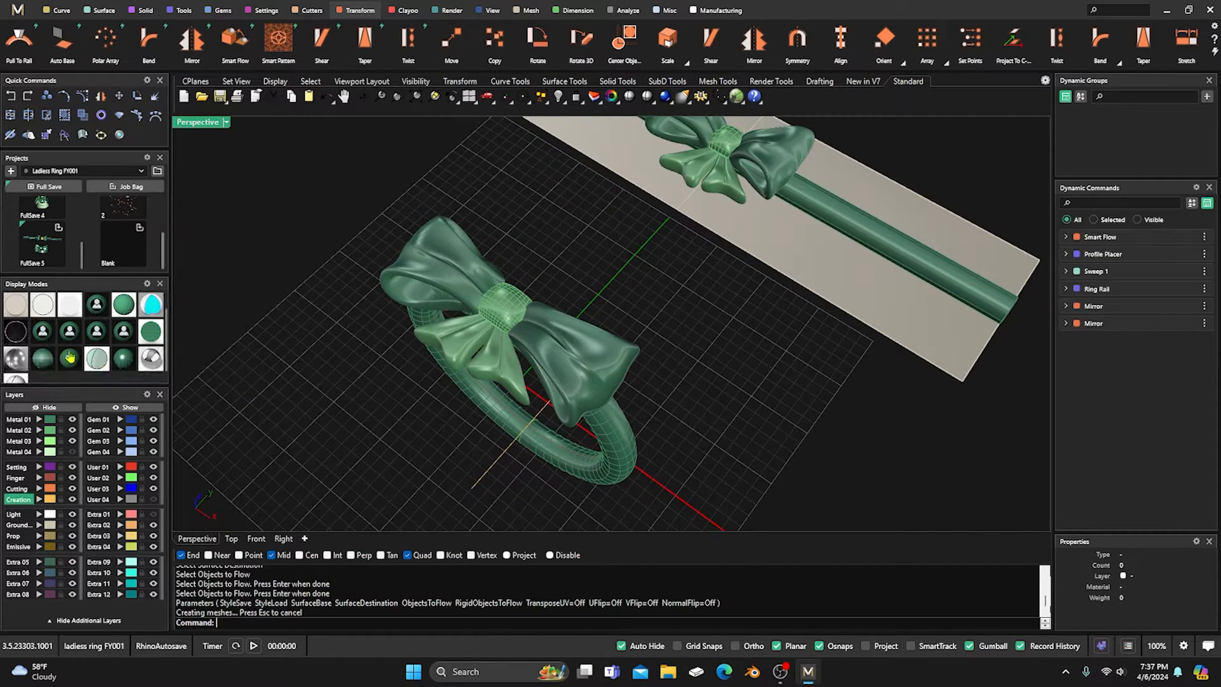
left_click(65, 361)
mouse_move(252, 397)
right_mouse_down()
mouse_move(346, 444)
mouse_move(341, 434)
right_mouse_up()
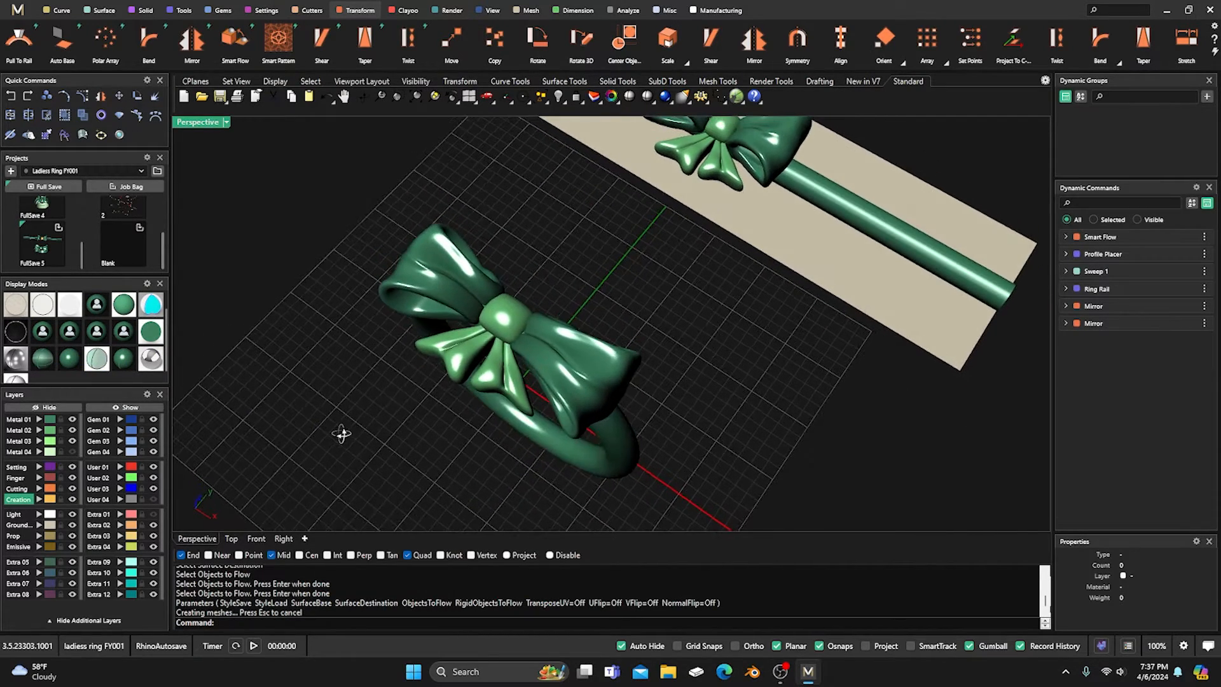
scroll(369, 436, "down", 4)
right_click_drag(521, 323, 562, 343)
Select the original bow on the flat base and rescale it, fine-tuning its X width to adjust the wrapped bow.
left_click_drag(464, 286, 647, 148)
left_click_drag(547, 278, 556, 300)
right_click_drag(569, 389, 597, 351)
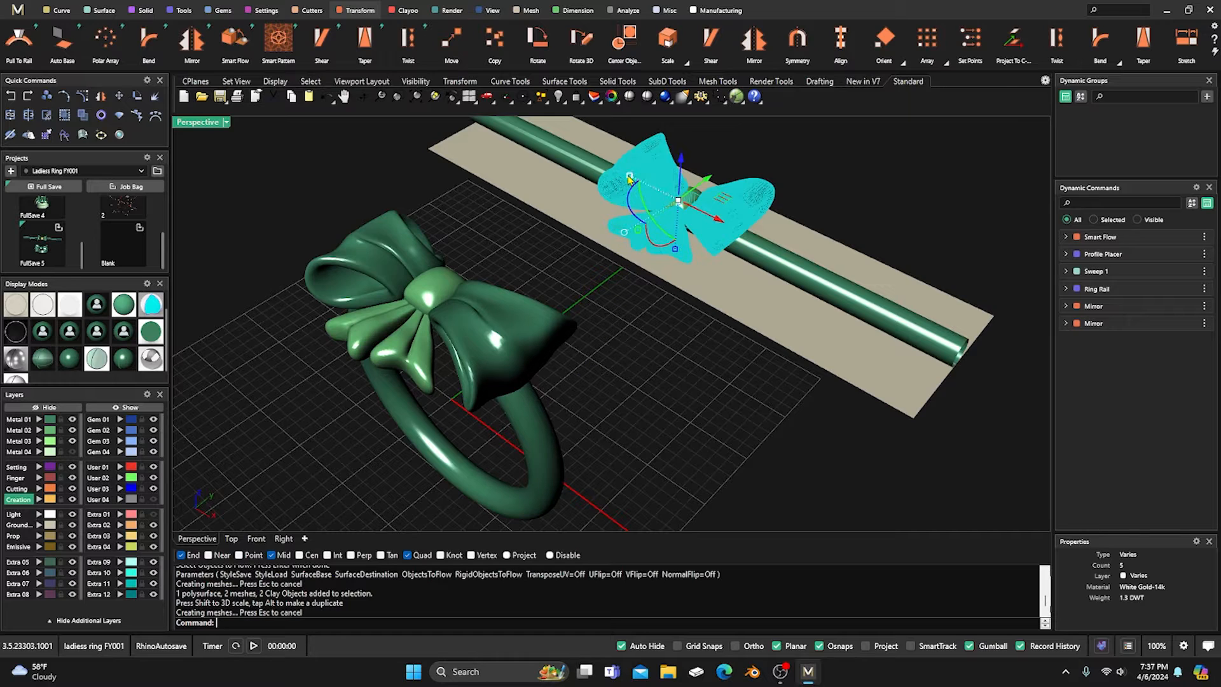
left_click_drag(630, 177, 633, 182)
right_click_drag(588, 331, 525, 355)
key("Escape")
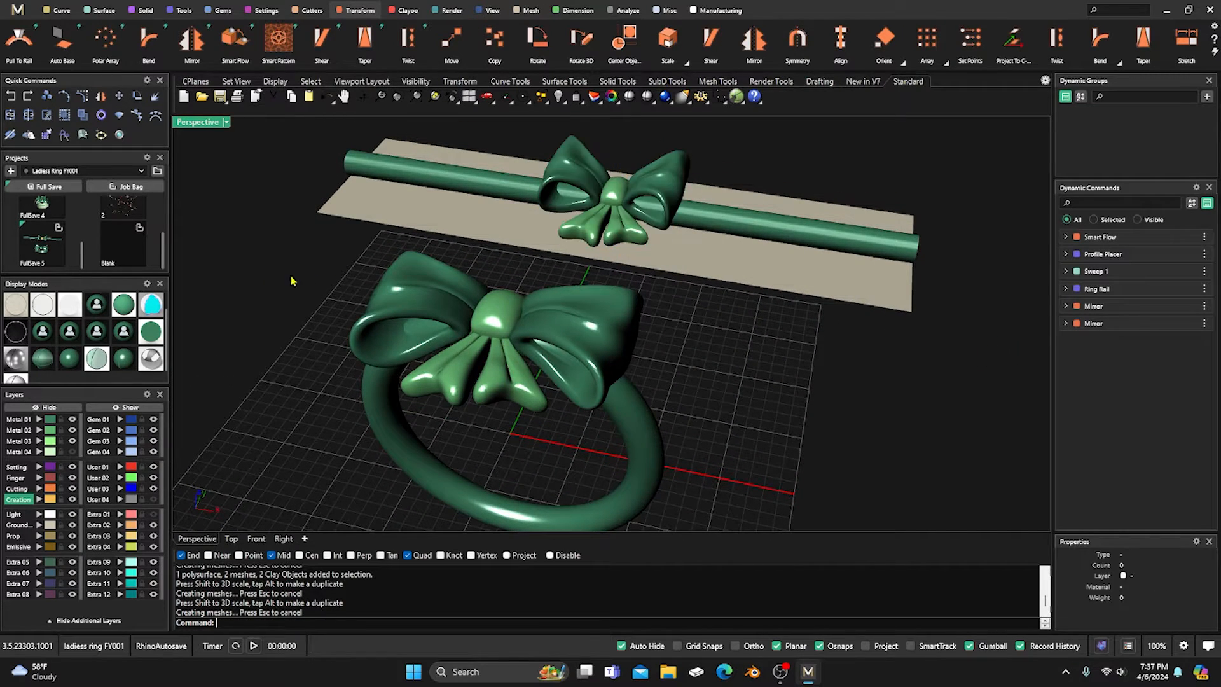
Examine the flat bow and the wrapped bow on the ring from several angles, selecting each one to compare them.
left_click(584, 170)
left_click(695, 141)
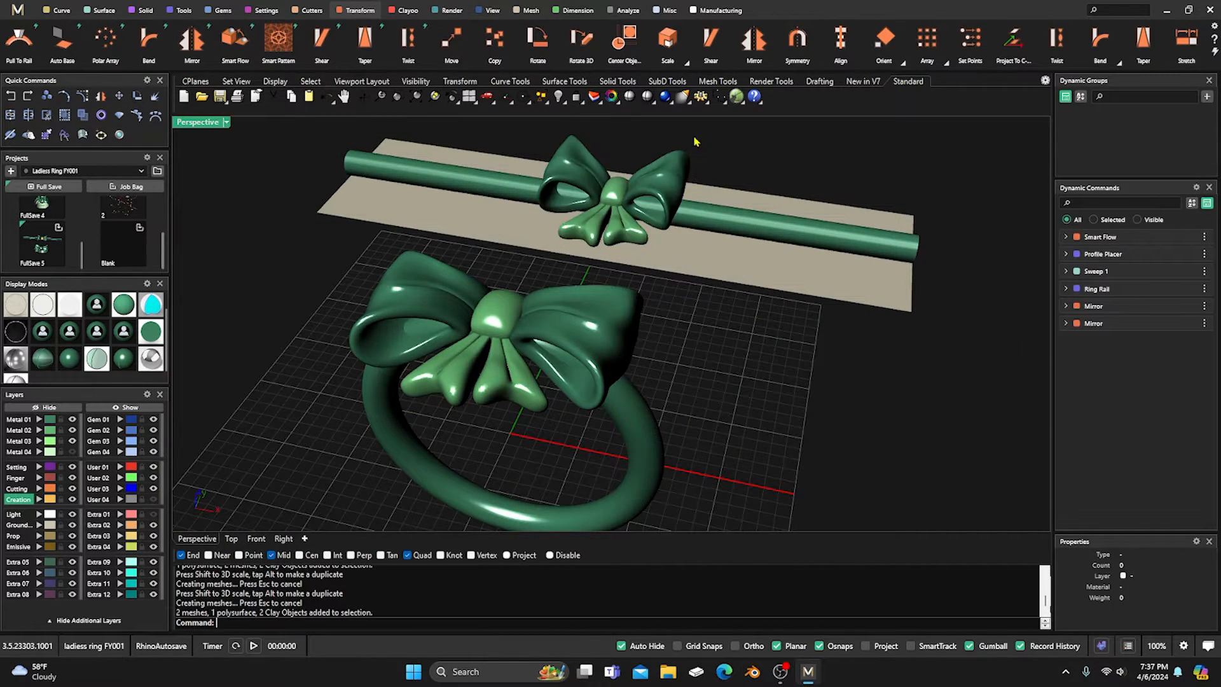
left_click(403, 285)
left_click(277, 310)
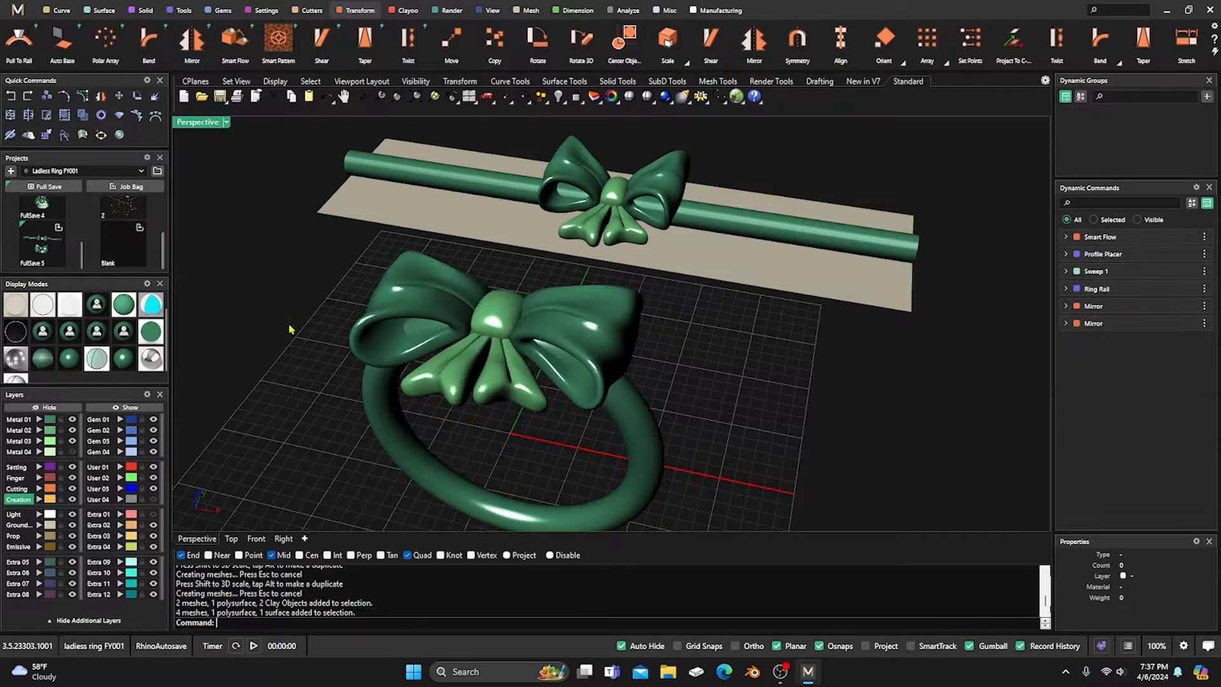
right_click_drag(291, 325, 305, 300)
left_click(534, 341)
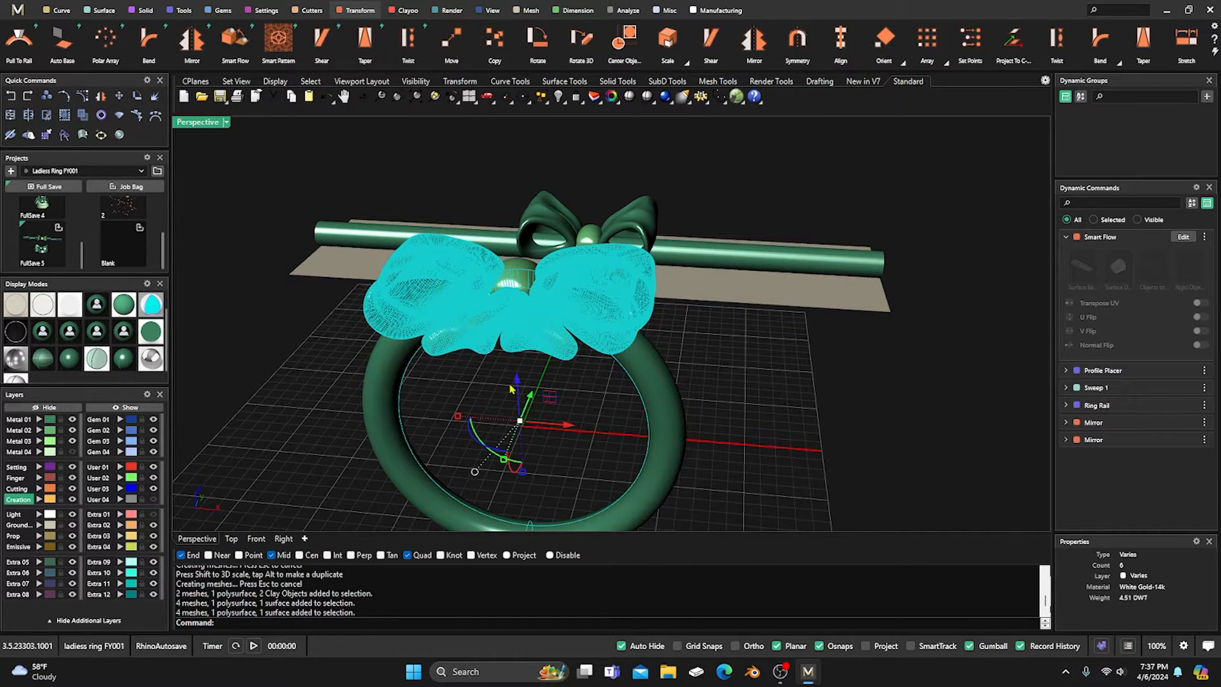
left_click(723, 347)
right_click_drag(589, 330, 537, 355)
scroll(574, 377, "down", 4)
scroll(38, 350, "up", 1)
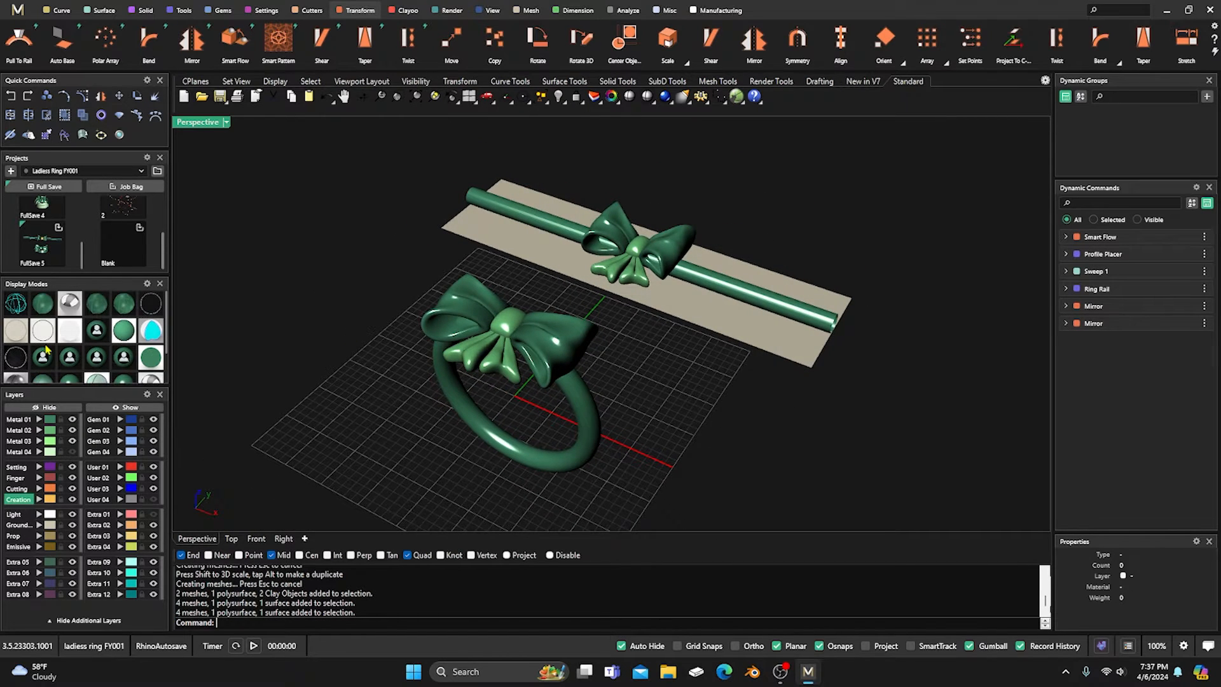
Edit the flat band's Profile Placer and replace its cross-section with the stepped shank profile profileplacer_43.
left_click(46, 308)
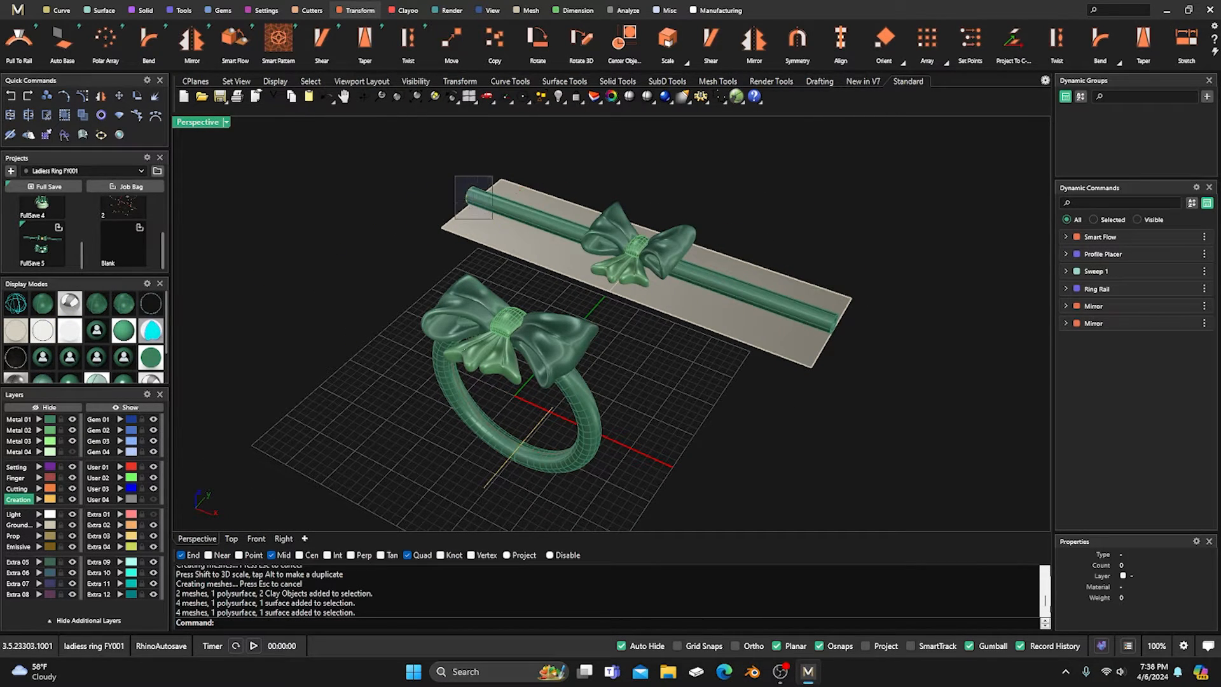
left_click(464, 193)
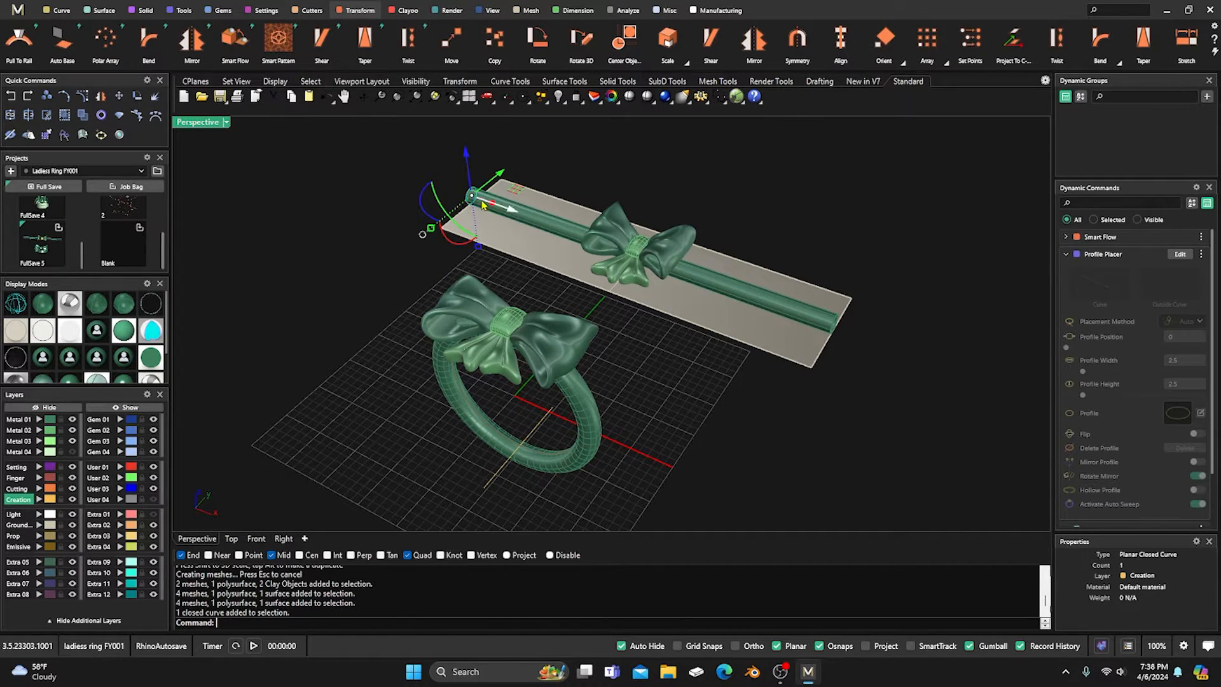
left_click(1180, 255)
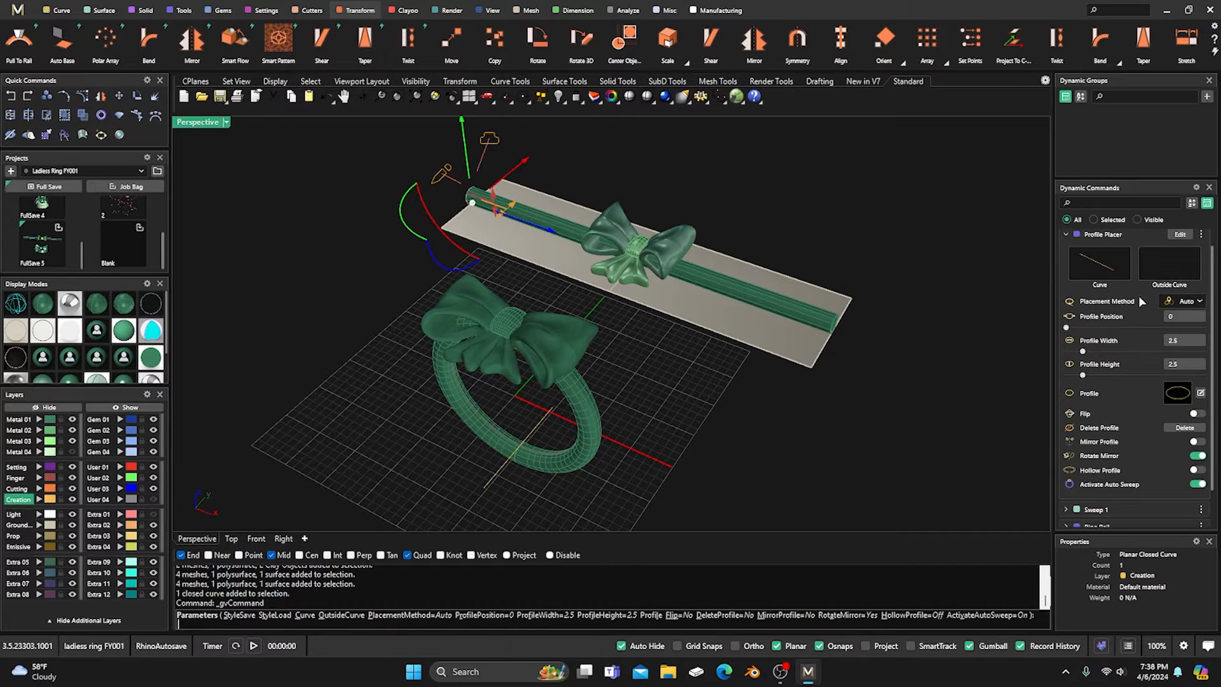
left_click(1176, 392)
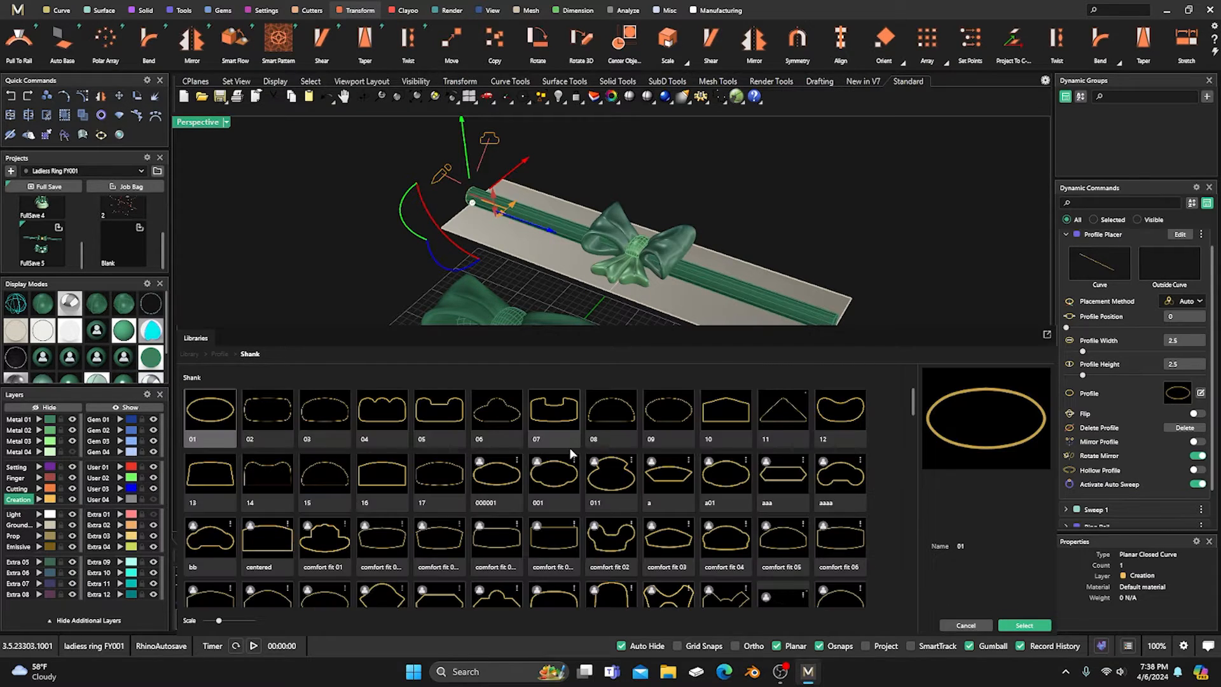
scroll(570, 448, "down", 4)
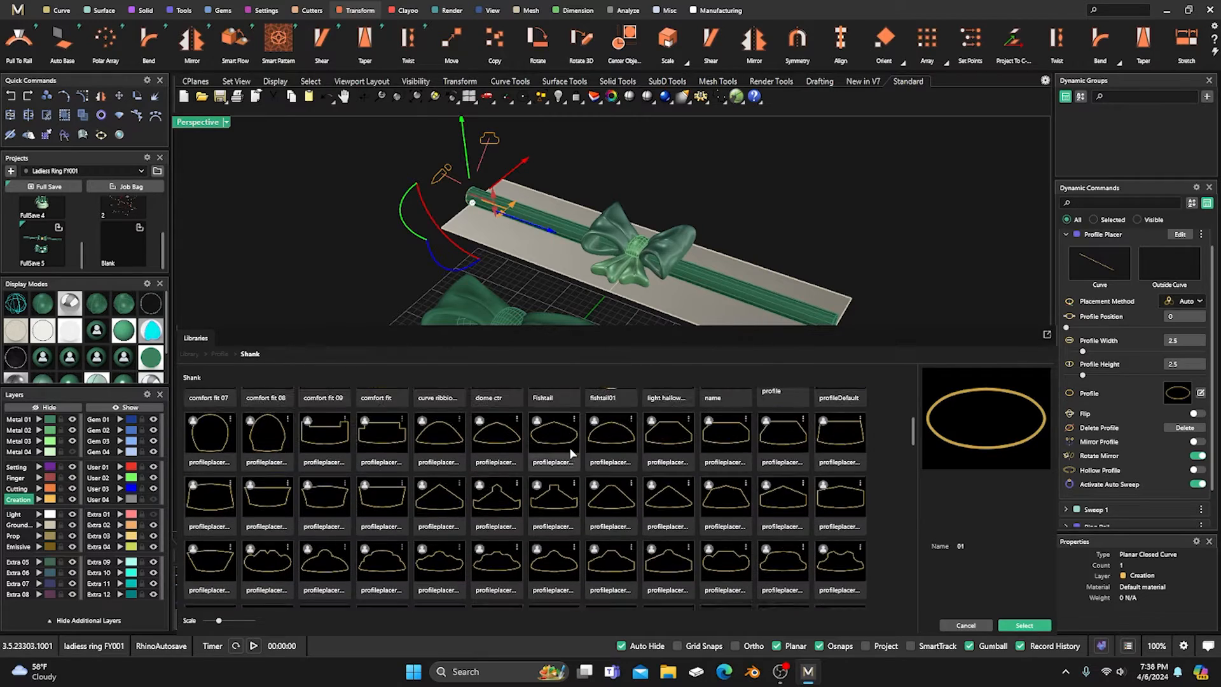
scroll(570, 448, "down", 5)
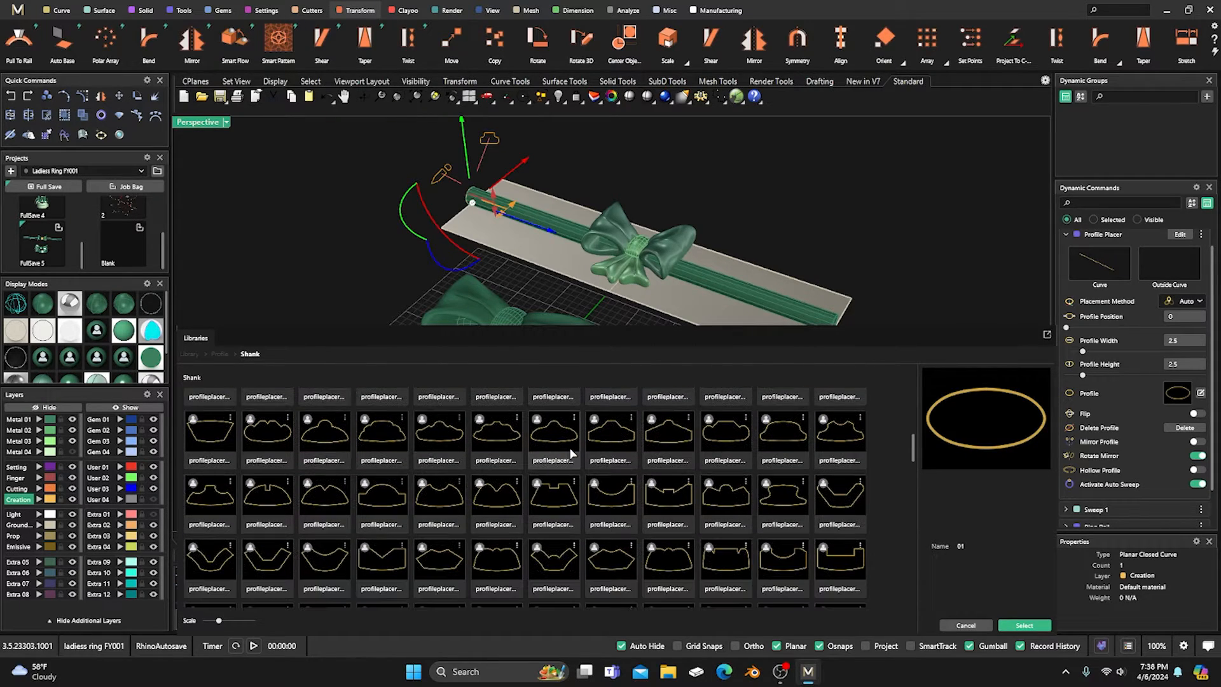
scroll(570, 449, "down", 5)
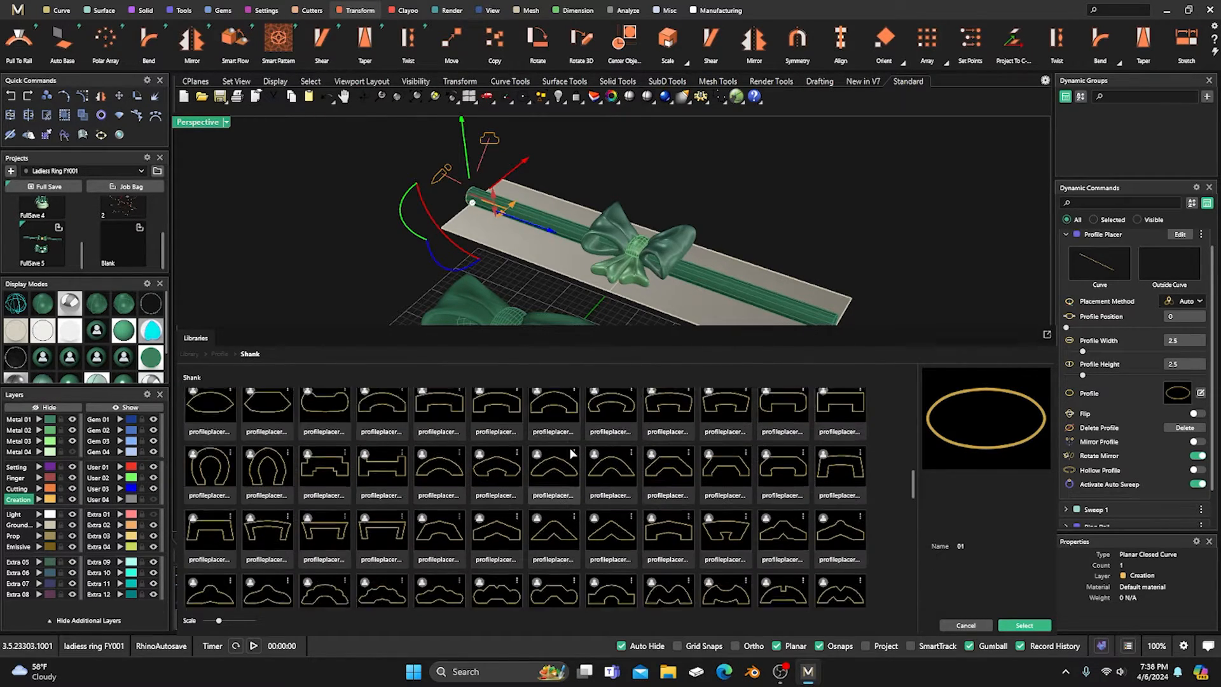
scroll(570, 453, "down", 3)
scroll(406, 471, "down", 2)
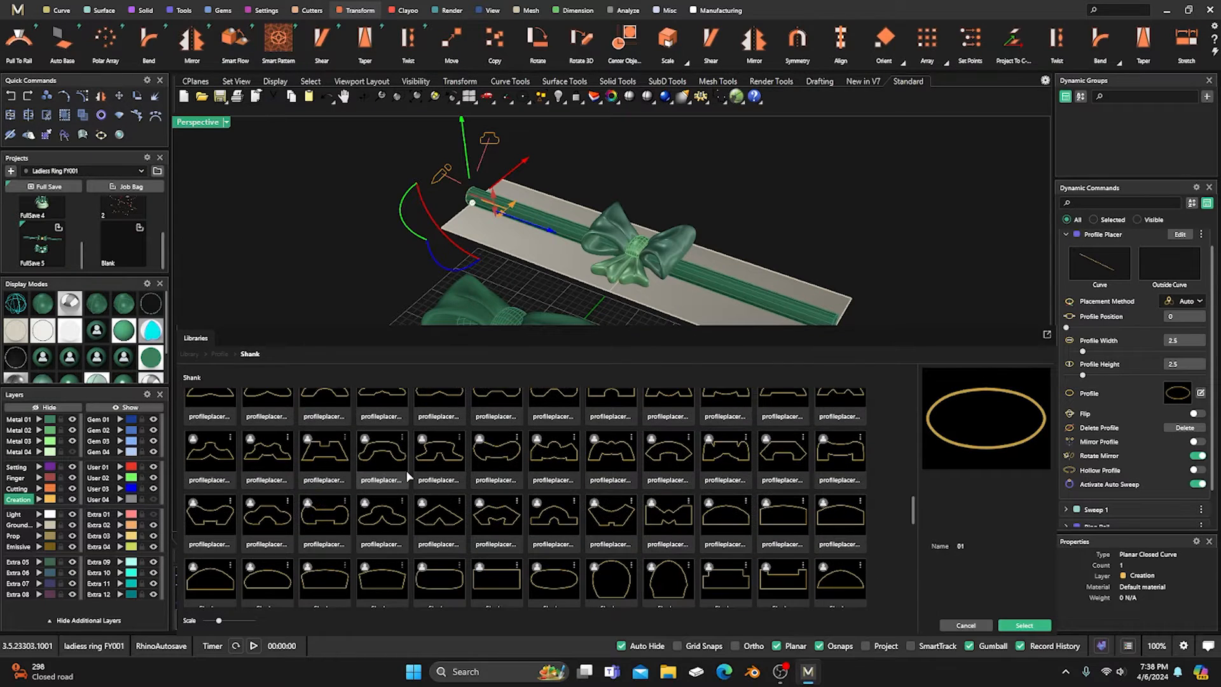
scroll(407, 476, "down", 5)
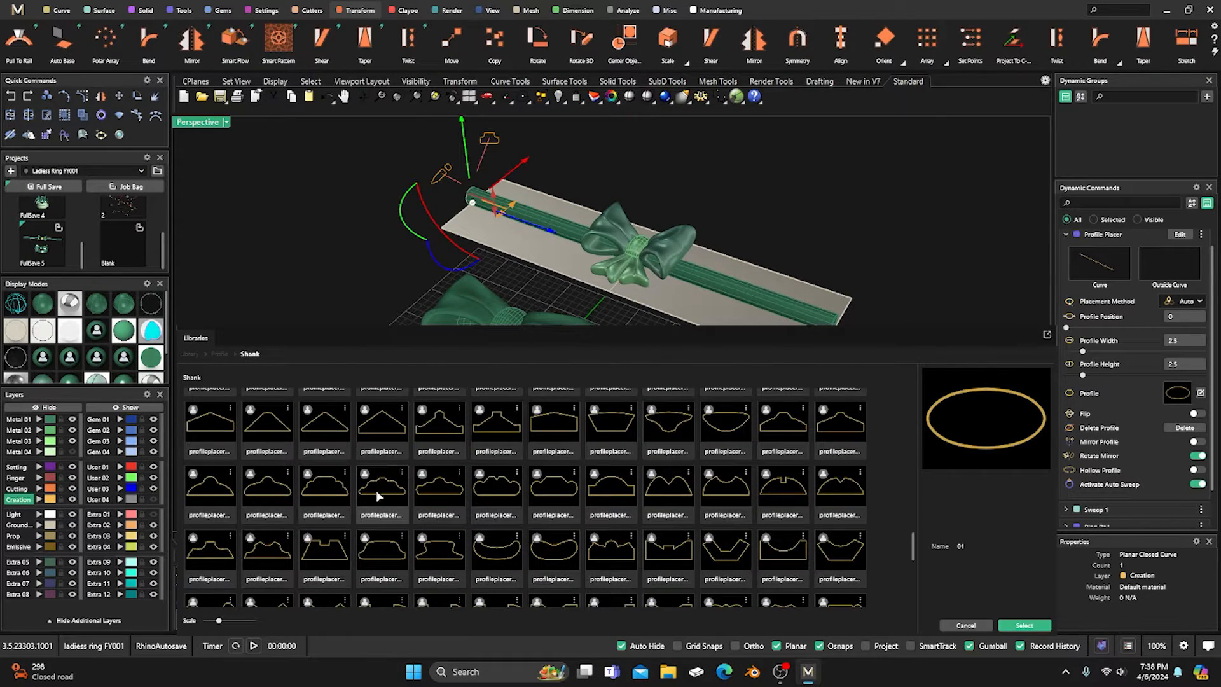
double_click(376, 490)
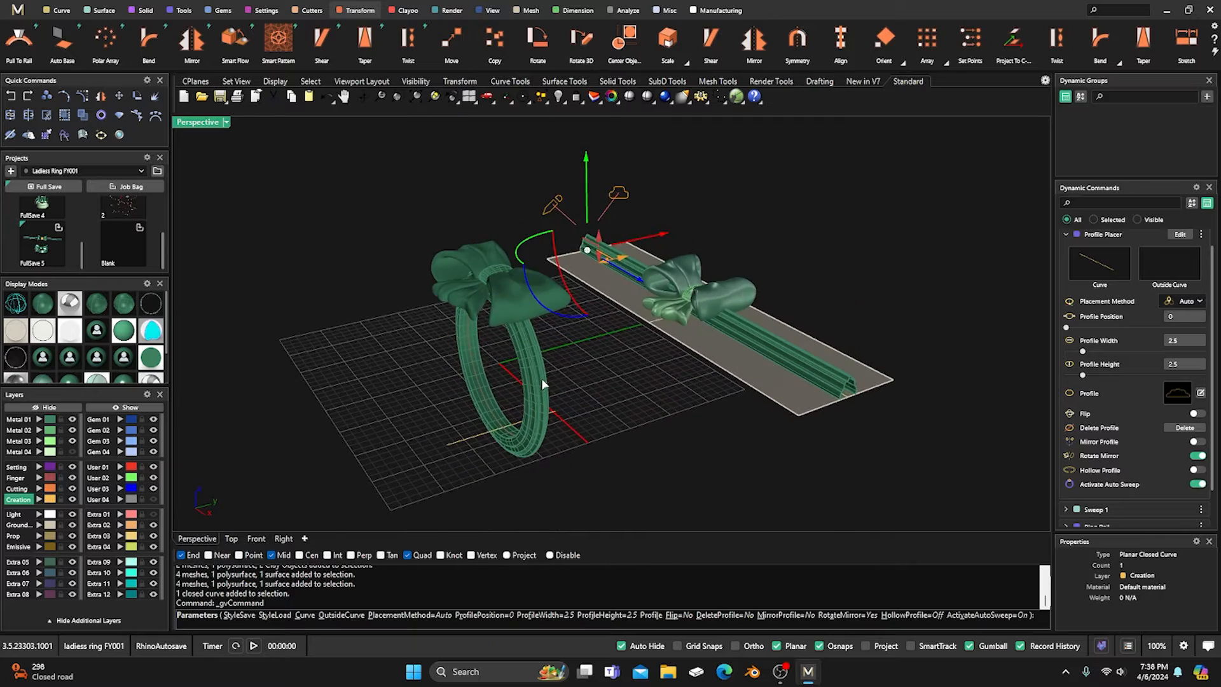
scroll(540, 378, "up", 5)
right_click_drag(624, 347, 654, 385)
scroll(654, 386, "down", 4)
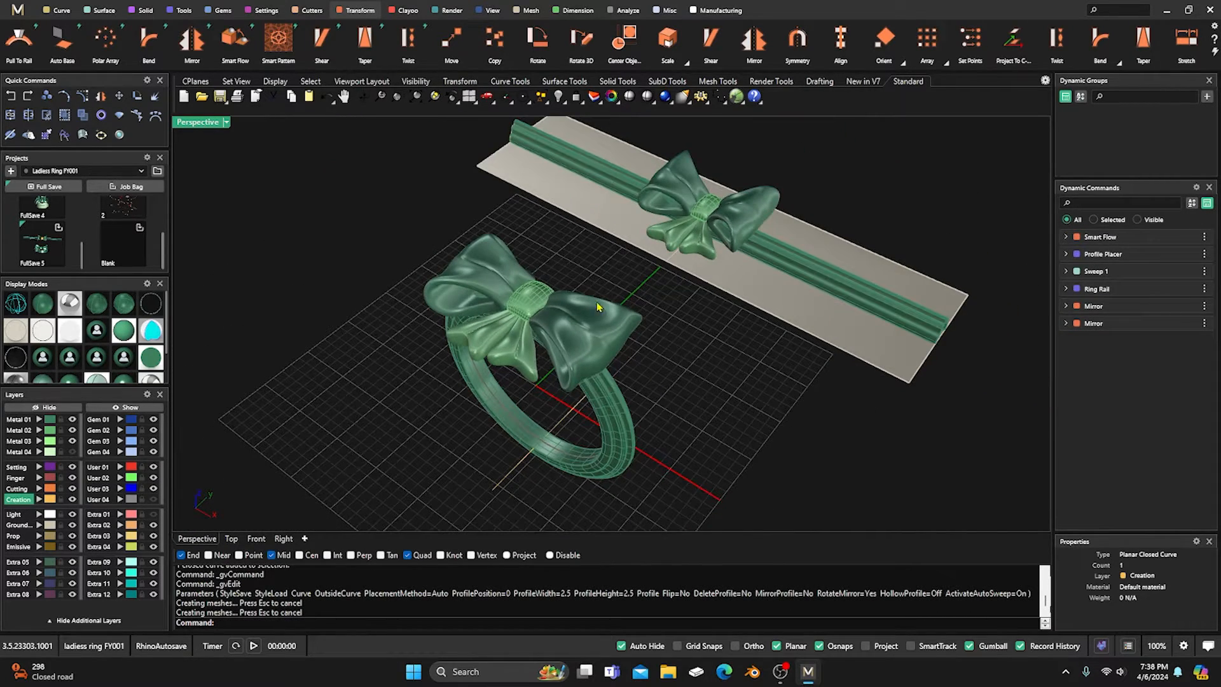
Edit the flat band's profile again and replace its cross-section with shank profile 12.
left_click(510, 138)
scroll(499, 225, "down", 2)
left_click(472, 132)
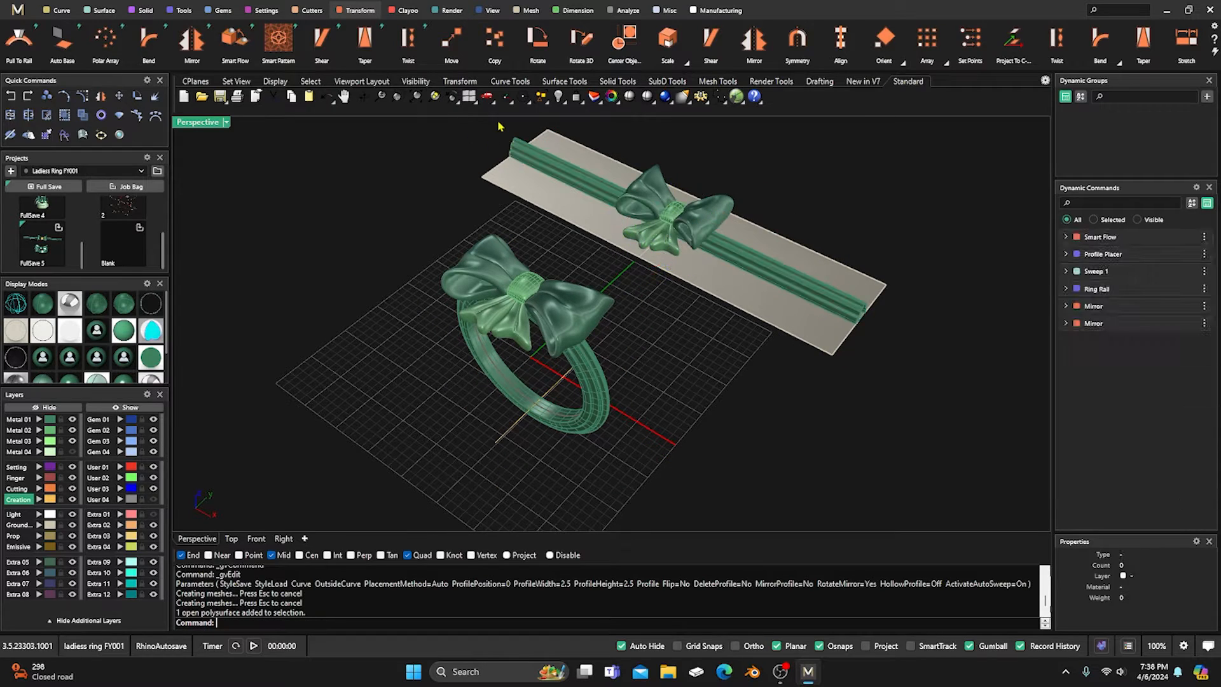
left_click_drag(497, 120, 544, 172)
left_click(1180, 254)
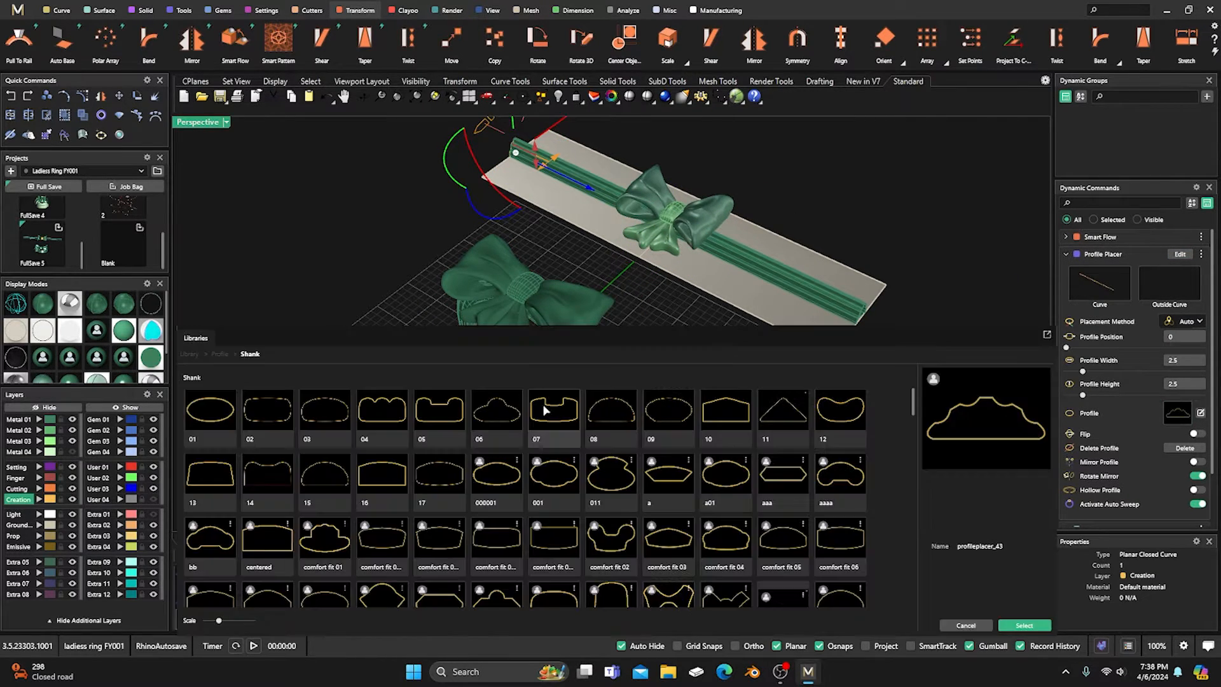
double_click(856, 417)
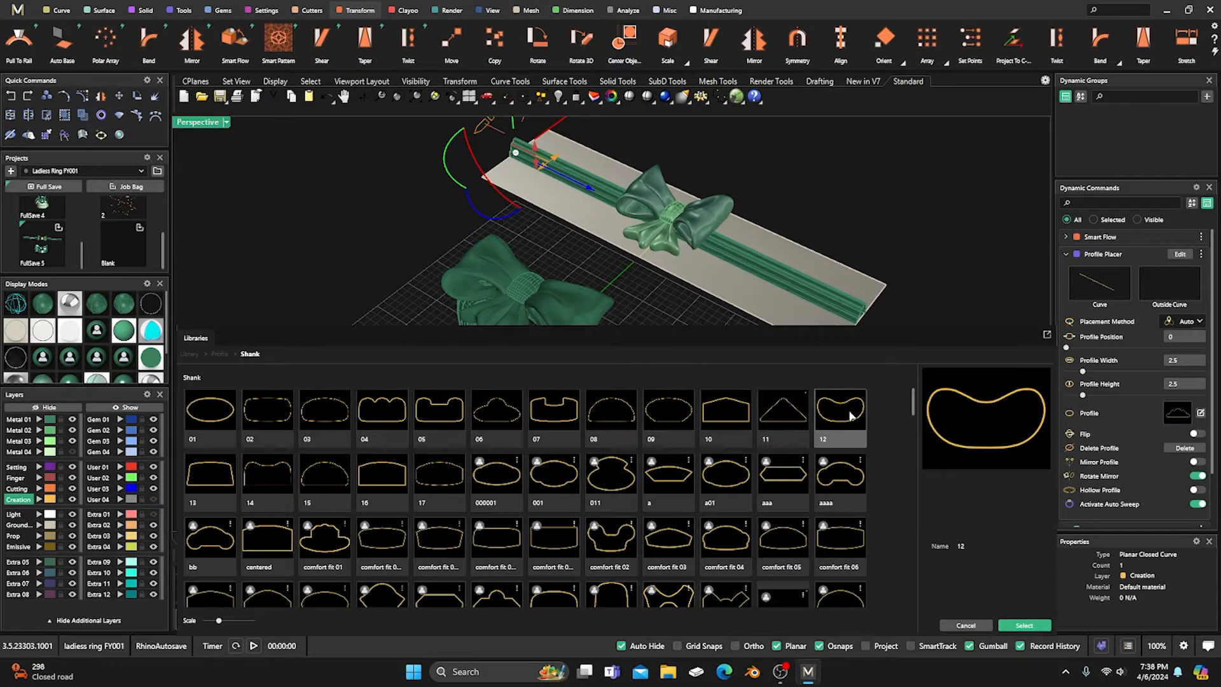
right_click(648, 403)
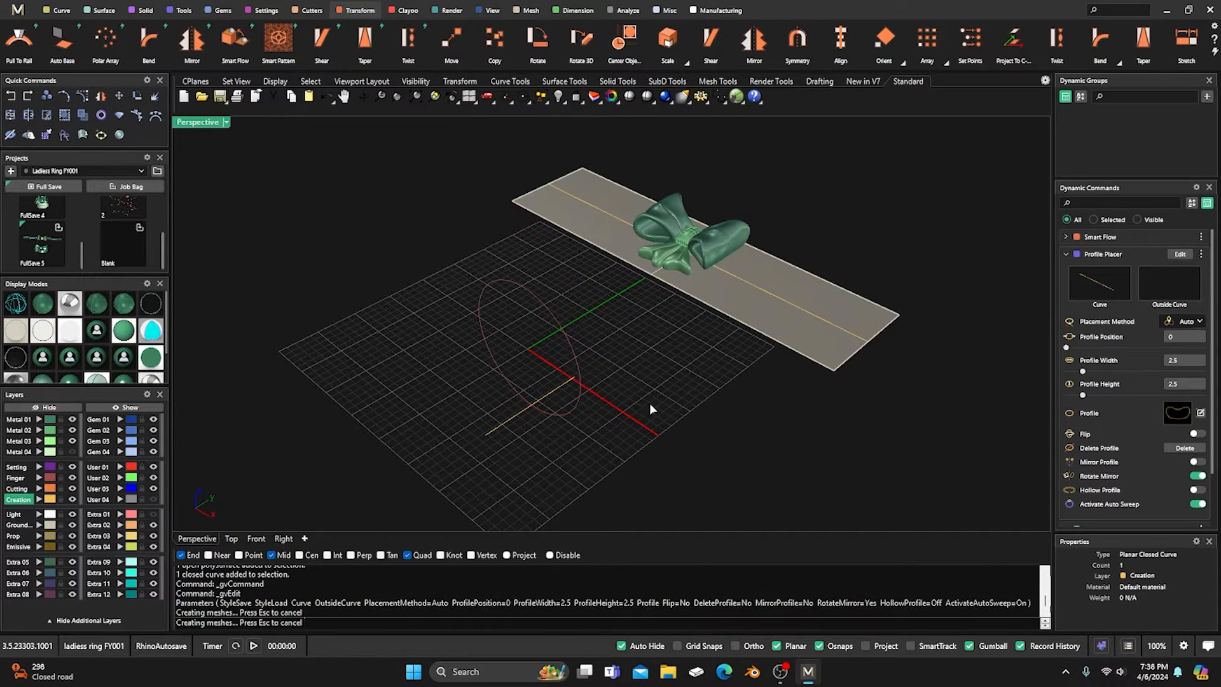
right_click_drag(650, 405, 617, 389)
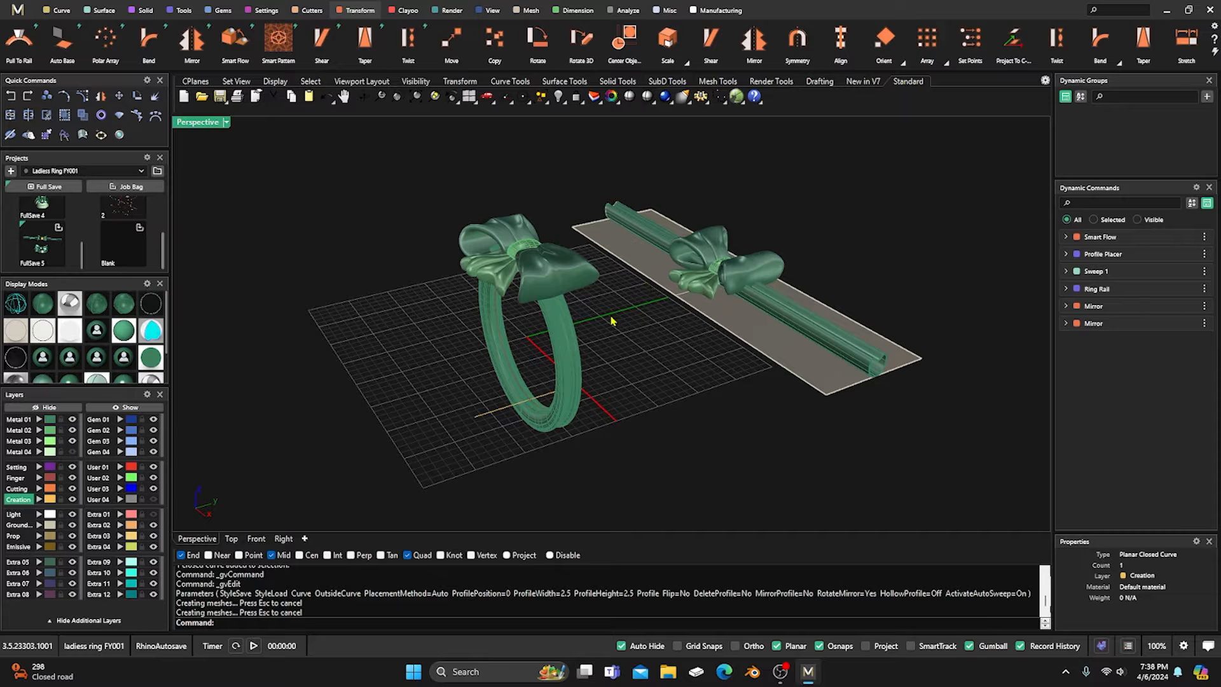
scroll(92, 374, "down", 1)
Show the model in a glossy opaque display mode and inspect the grooved band and wrapped ring from several angles.
left_click(69, 360)
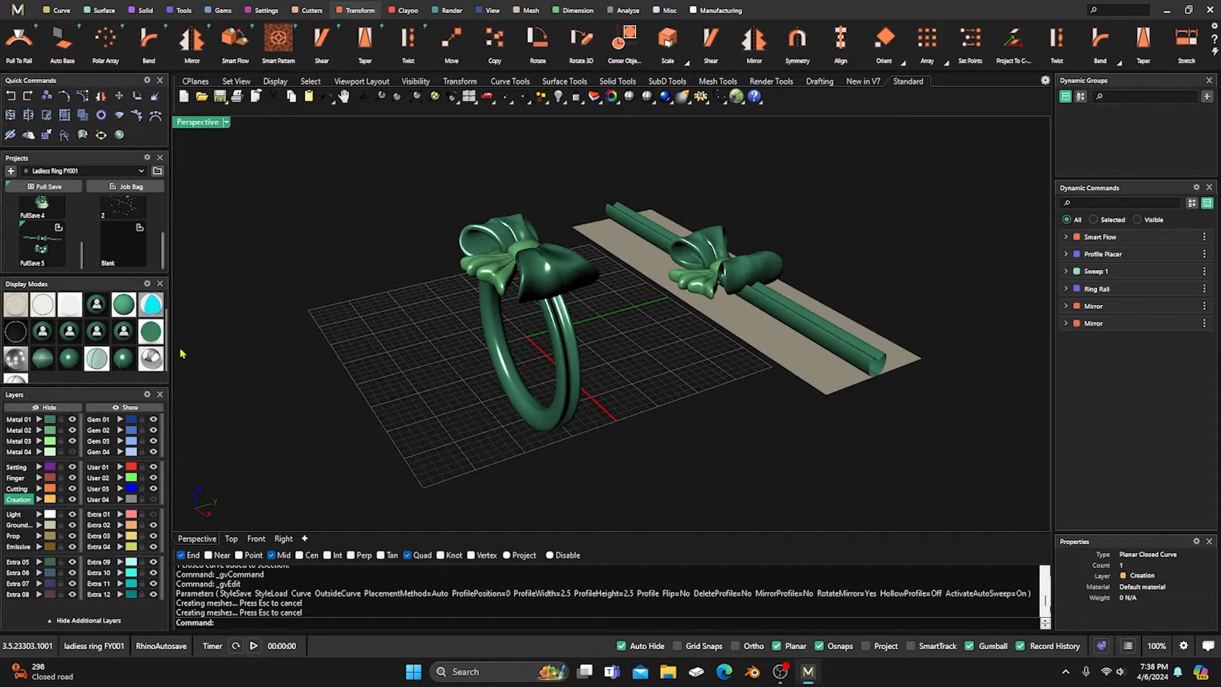
mouse_move(426, 373)
right_mouse_down()
mouse_move(456, 413)
mouse_move(508, 419)
right_mouse_up()
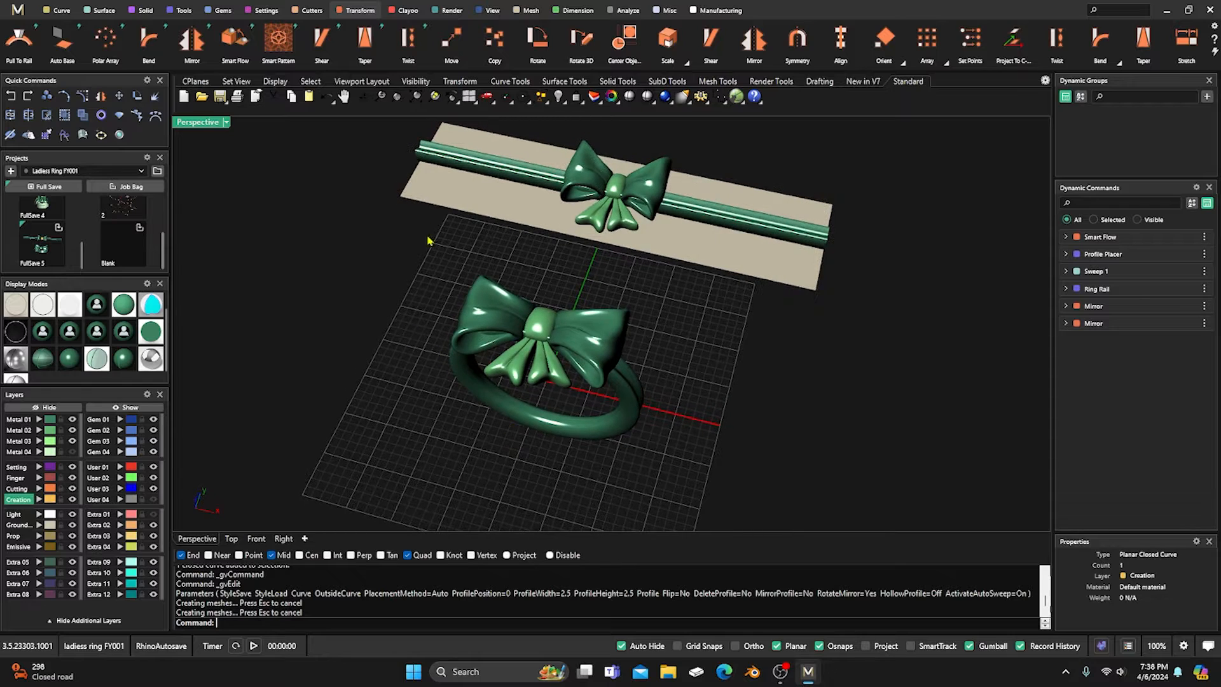
scroll(480, 338, "down", 1)
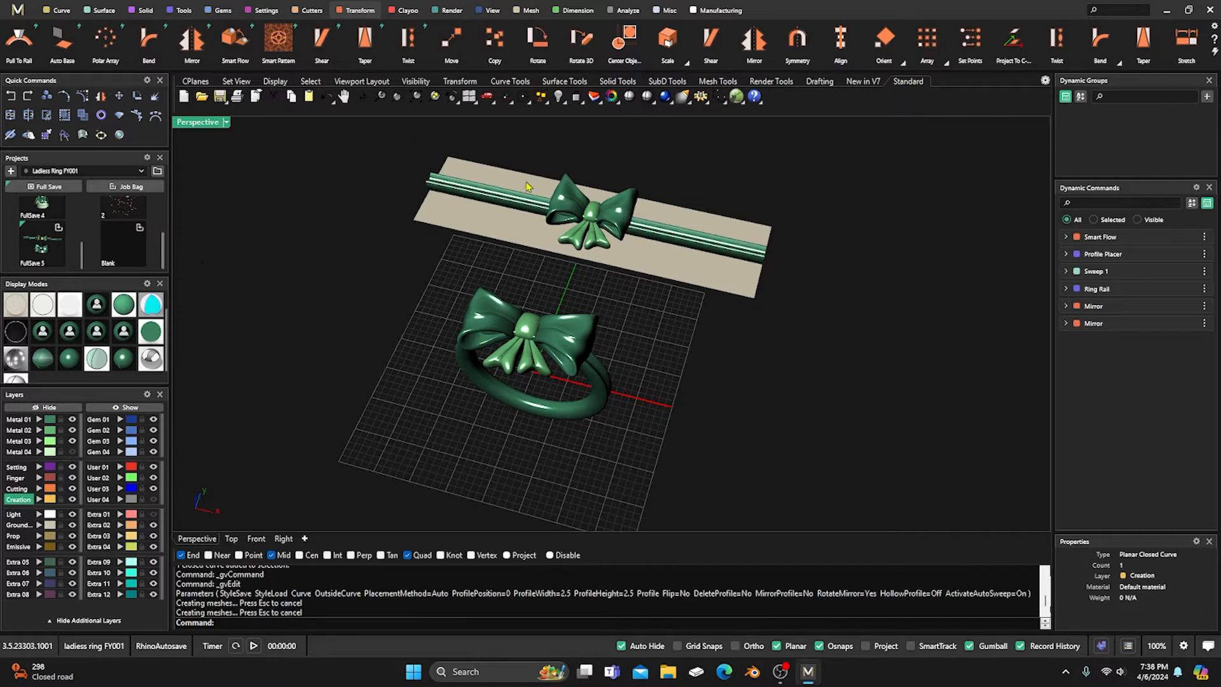
right_click_drag(541, 306, 620, 310)
scroll(620, 310, "up", 2)
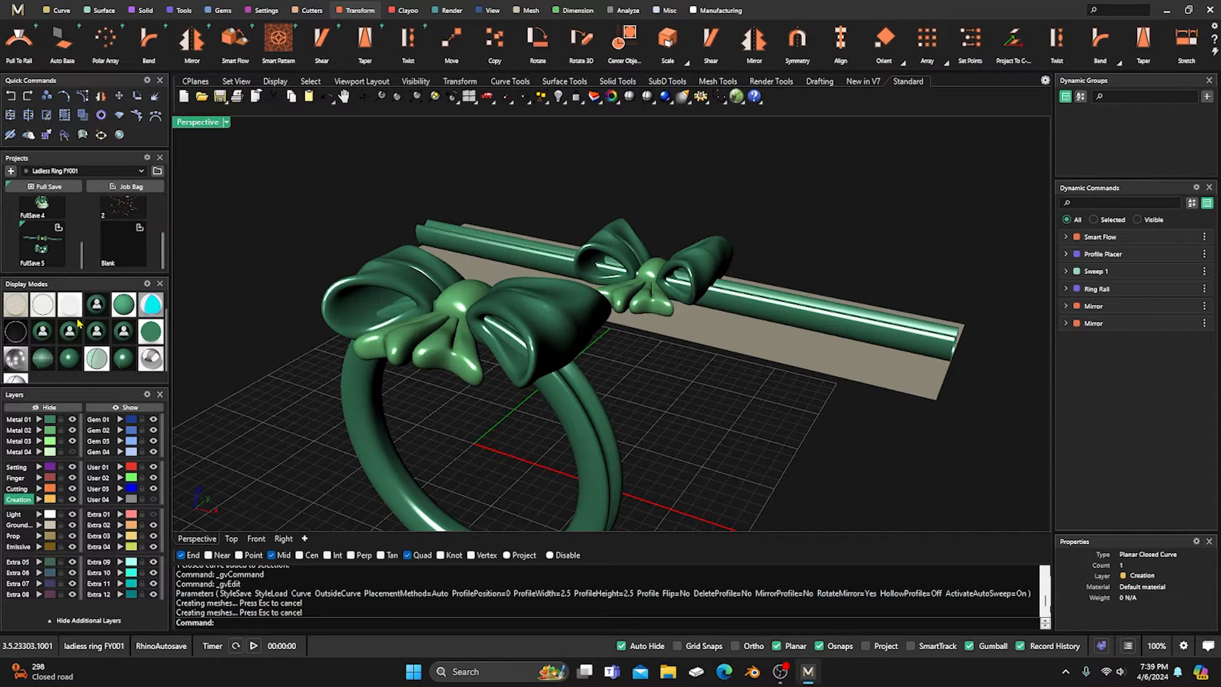
Return to the translucent display mode and select the wrapped ring and its individual bow pieces to check their object types.
scroll(78, 321, "up", 1)
left_click(45, 302)
right_click_drag(414, 188, 447, 208)
left_click(531, 352)
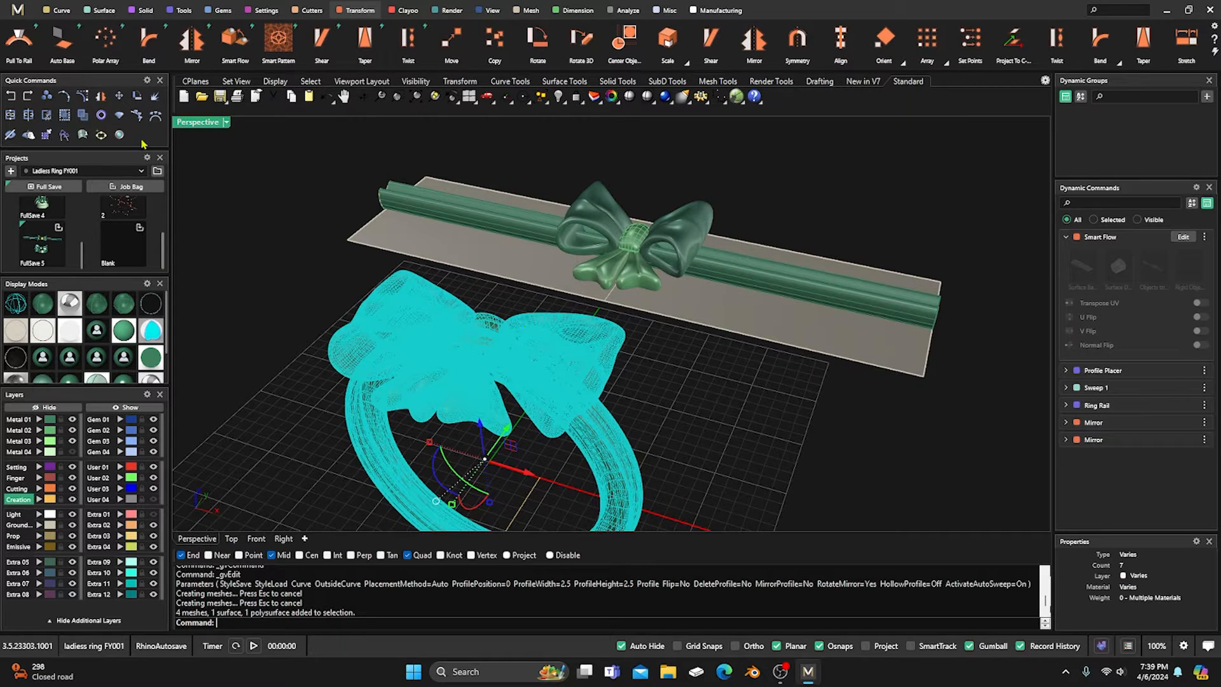
left_click(302, 192)
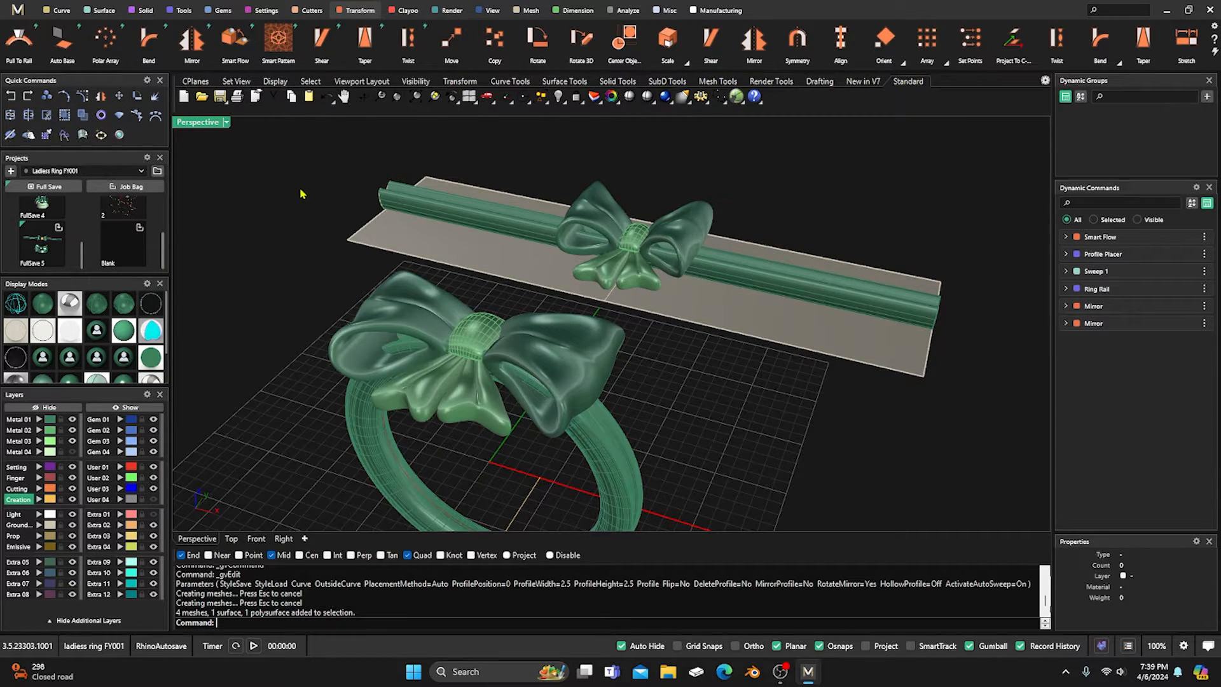
left_click(566, 376)
left_click(333, 241)
left_click(417, 307)
left_click(316, 258)
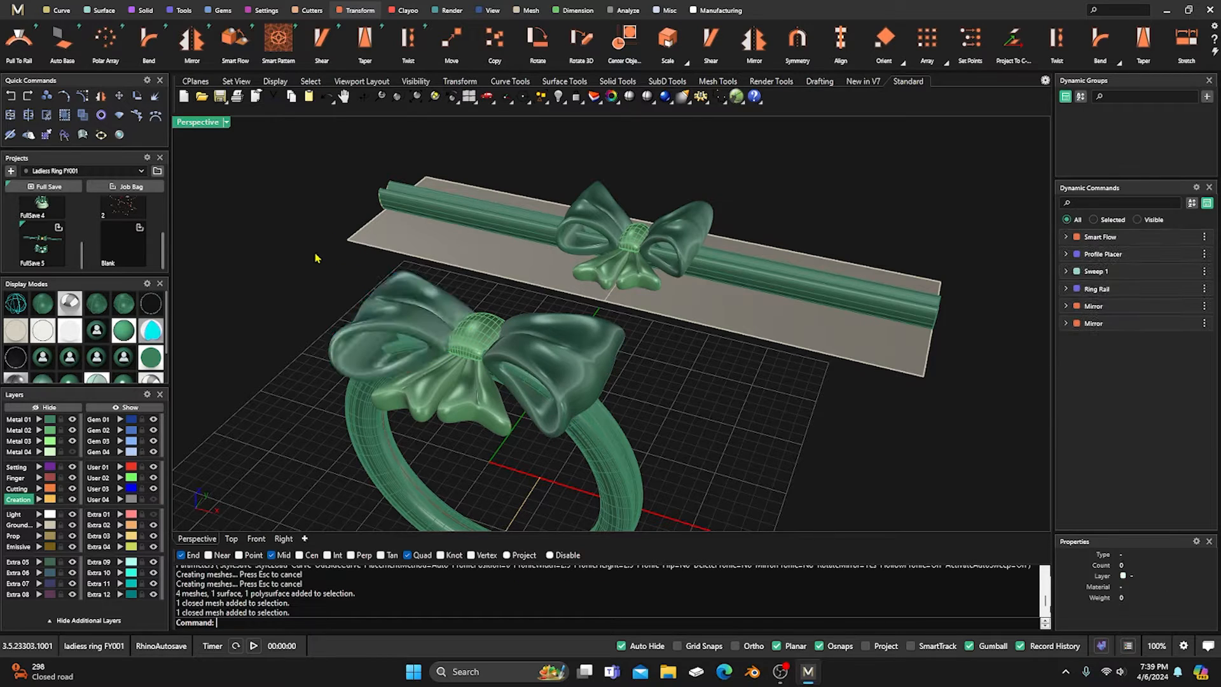
left_click(469, 394)
left_click(431, 380)
left_click(410, 381)
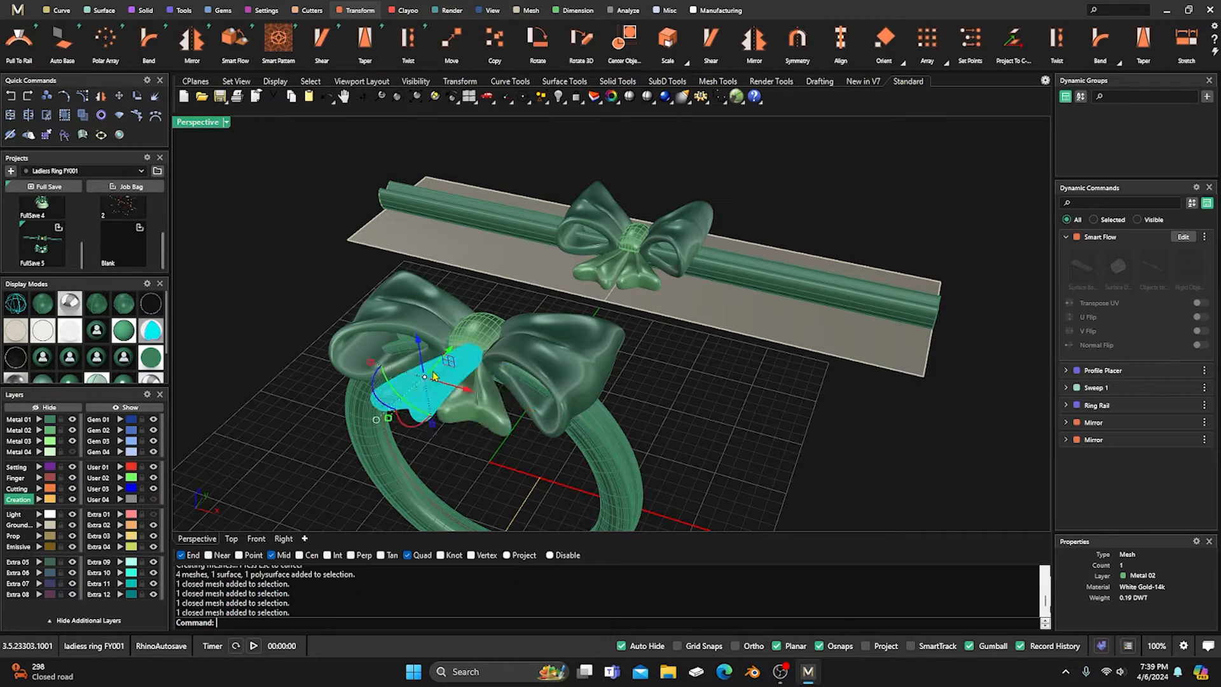
left_click(529, 339)
left_click(407, 320)
left_click(325, 246)
right_click_drag(523, 359, 566, 327)
left_click(577, 301)
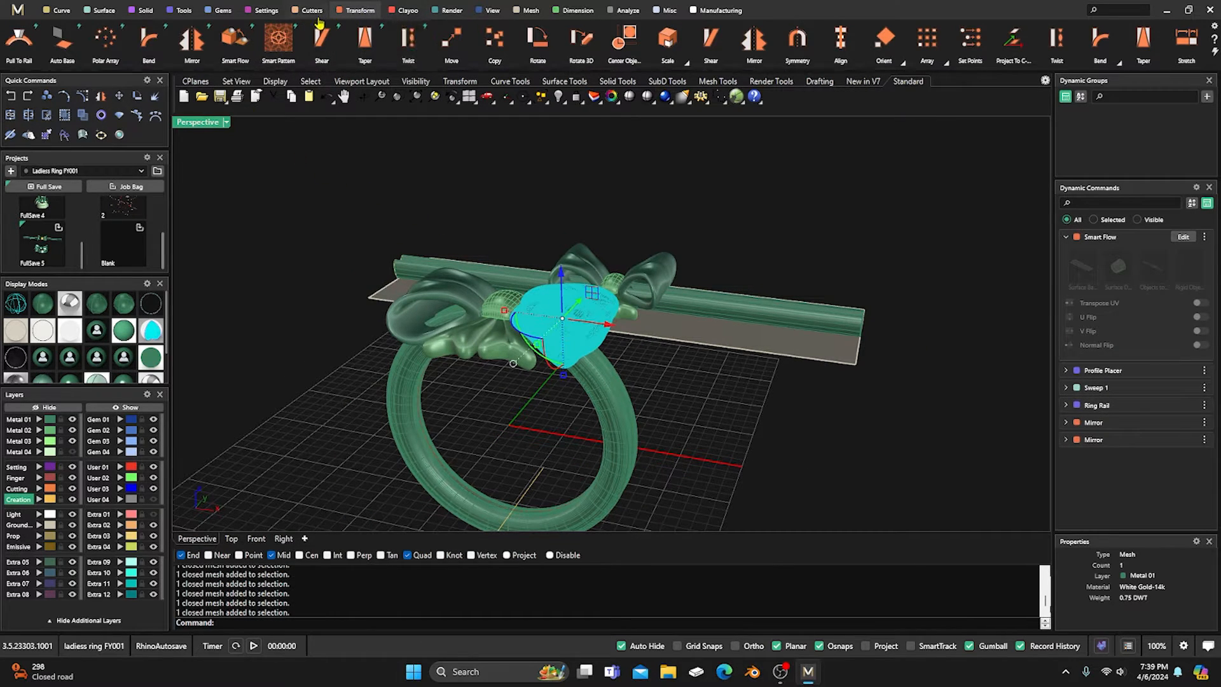
Convert one Clayoo loop of the flat bow to NURBS, keeping the original object.
left_click(407, 10)
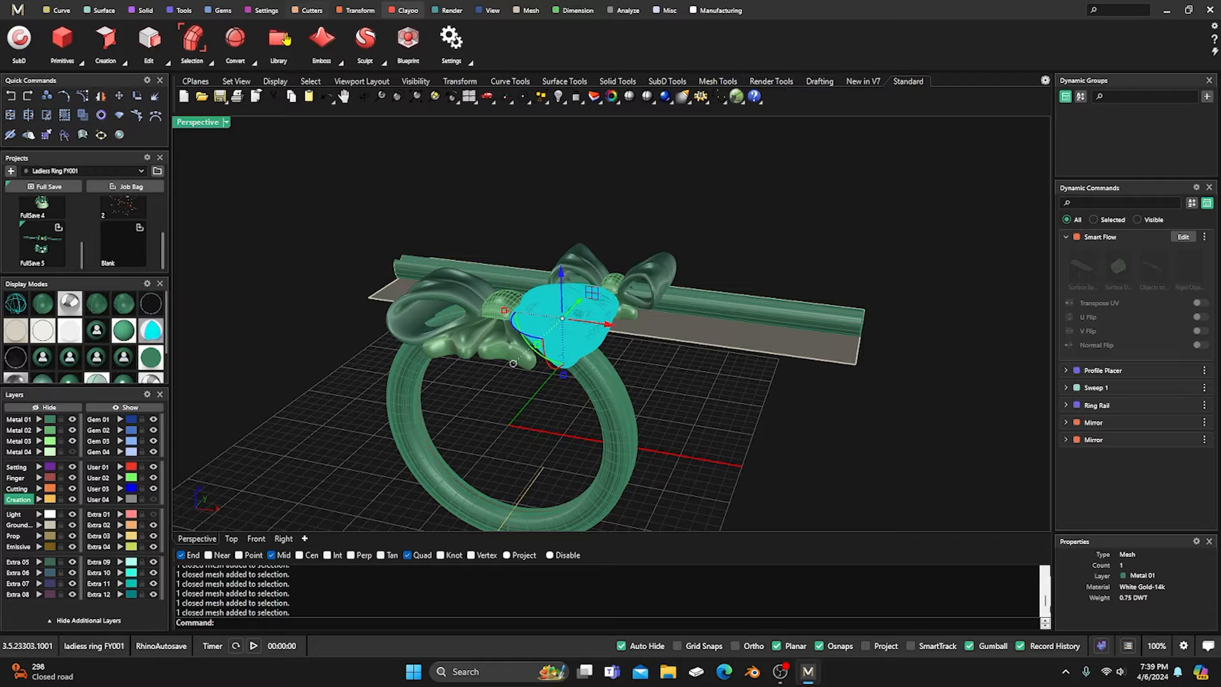
left_click(32, 47)
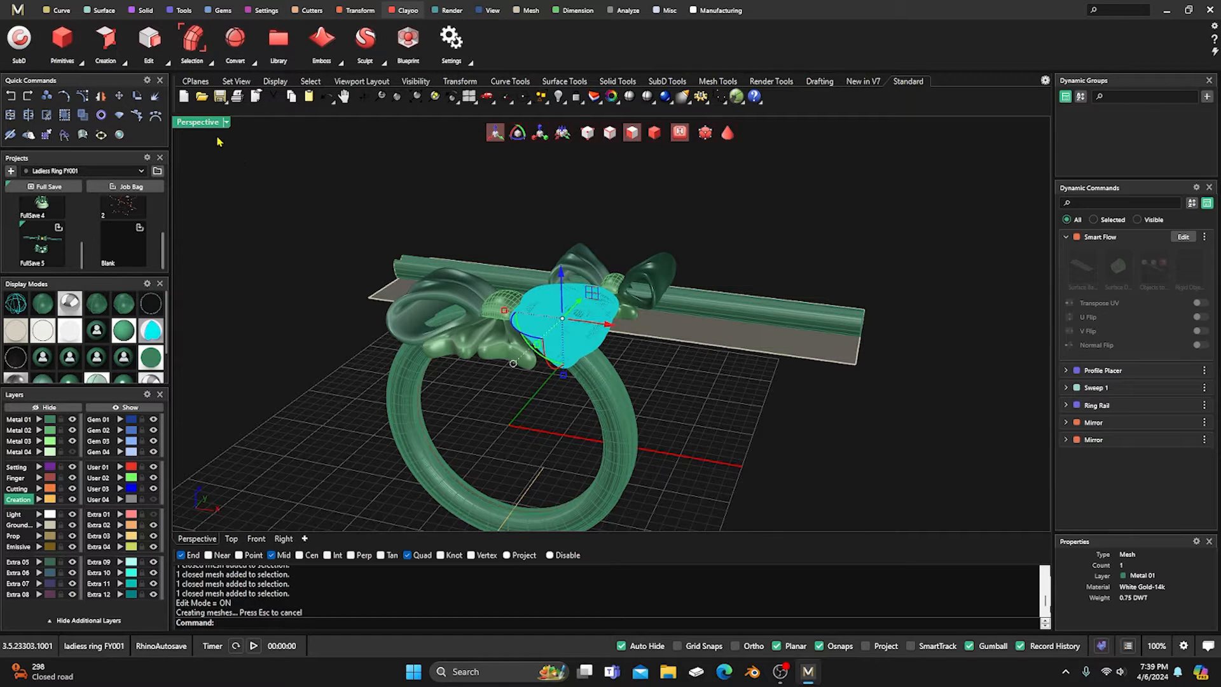
left_click(254, 64)
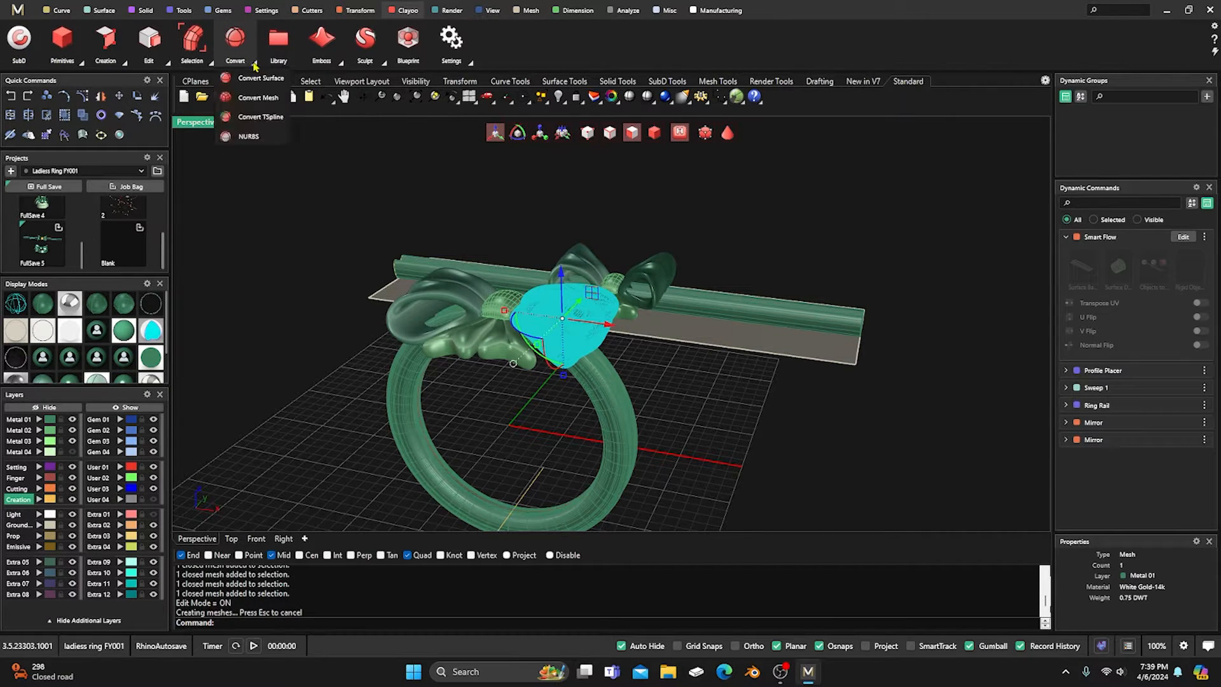
left_click(251, 137)
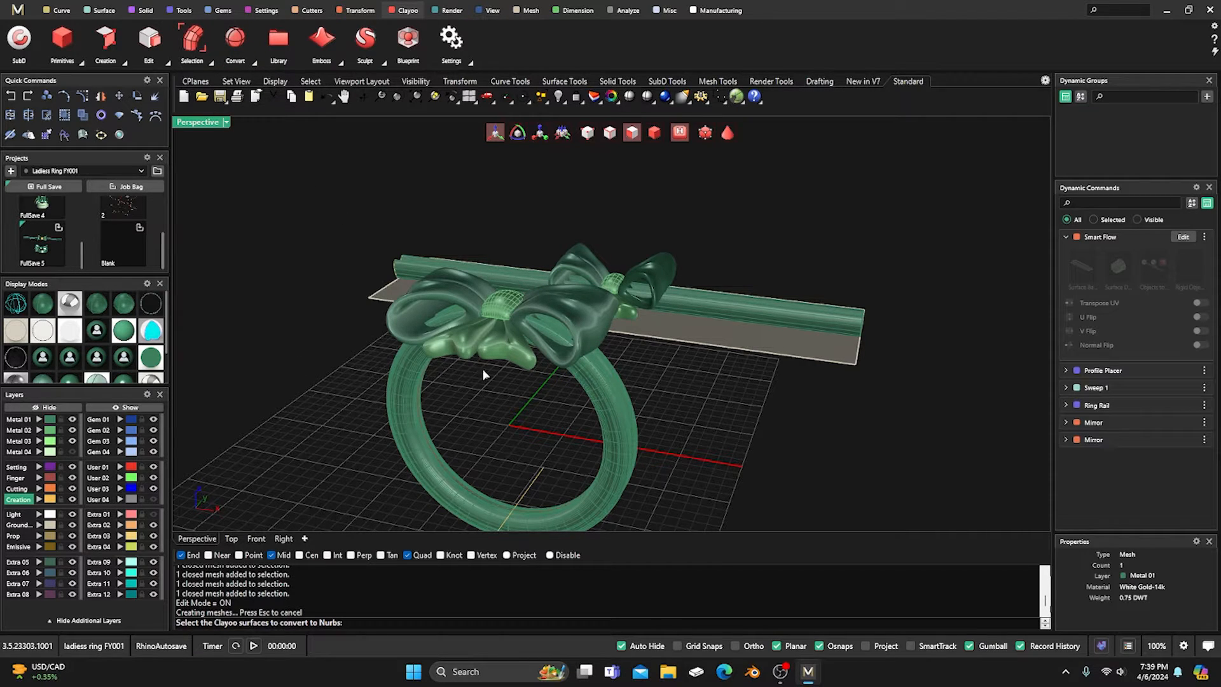
left_click(654, 133)
left_click(660, 273)
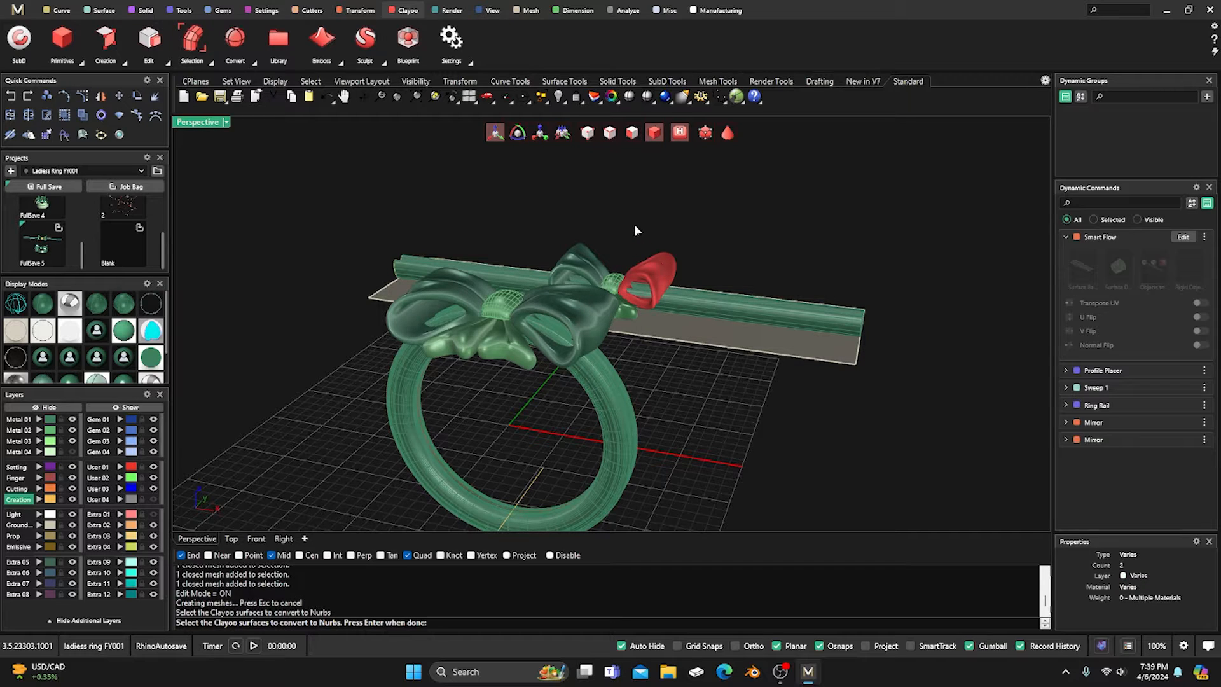
key("Return")
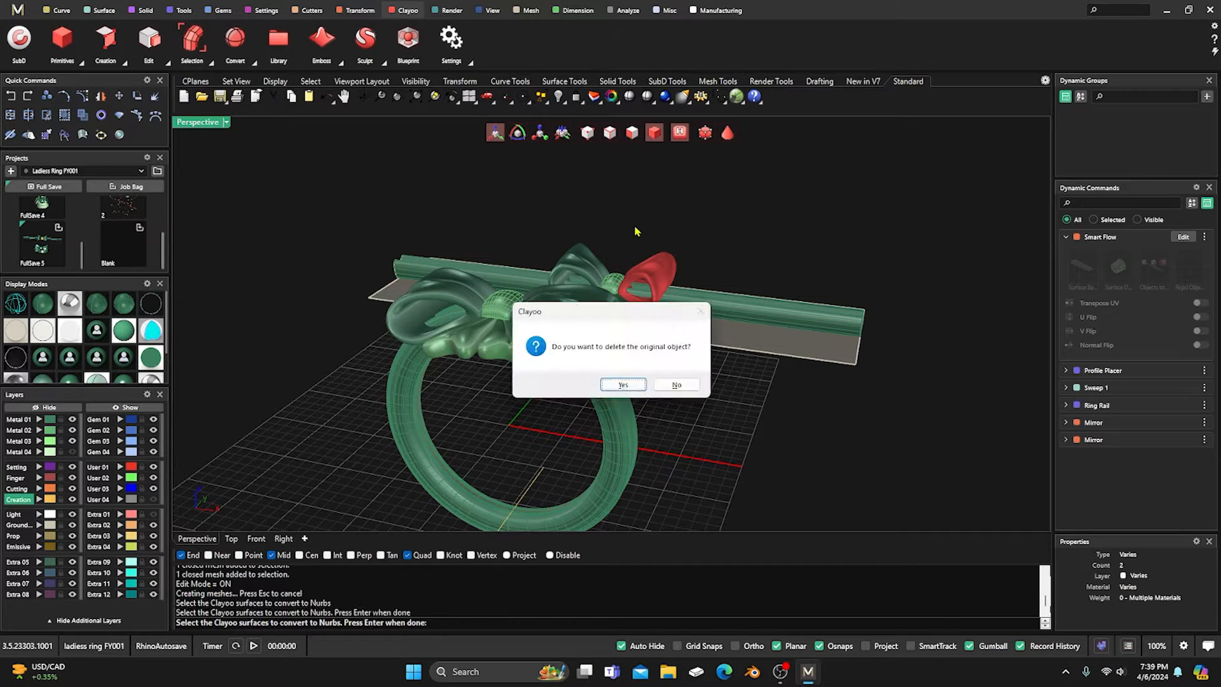
left_click(678, 384)
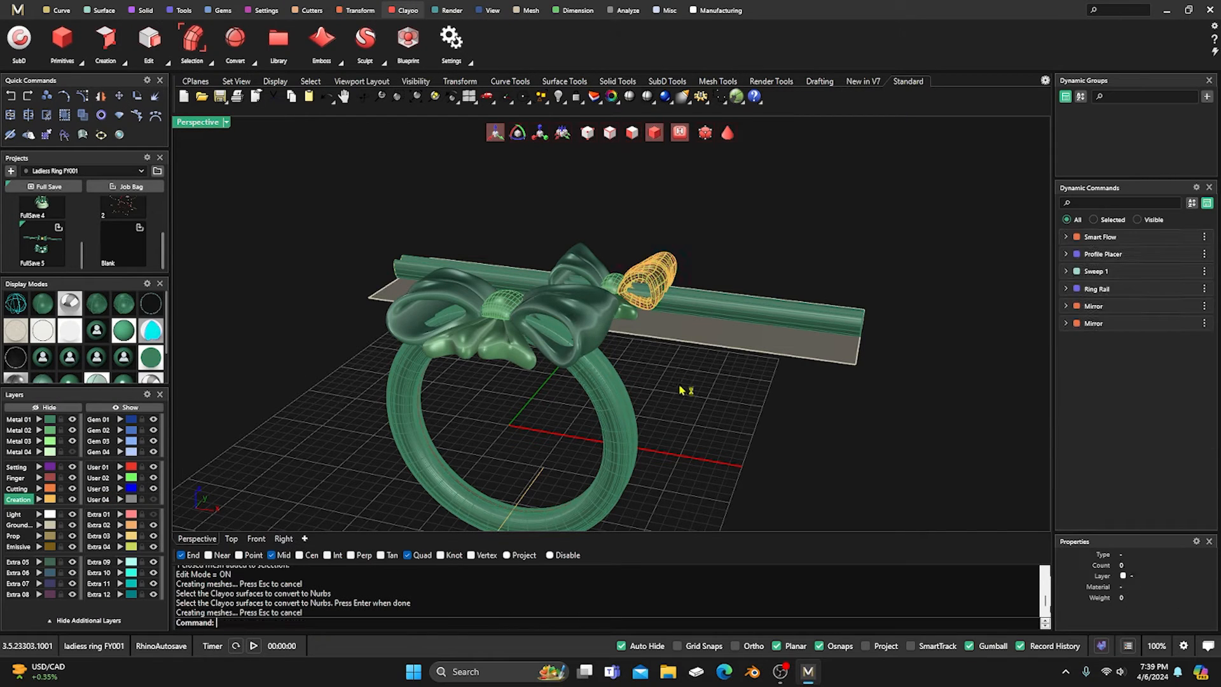
Select the converted NURBS loop and the flat bow's original pieces to compare their object types.
left_click(656, 262)
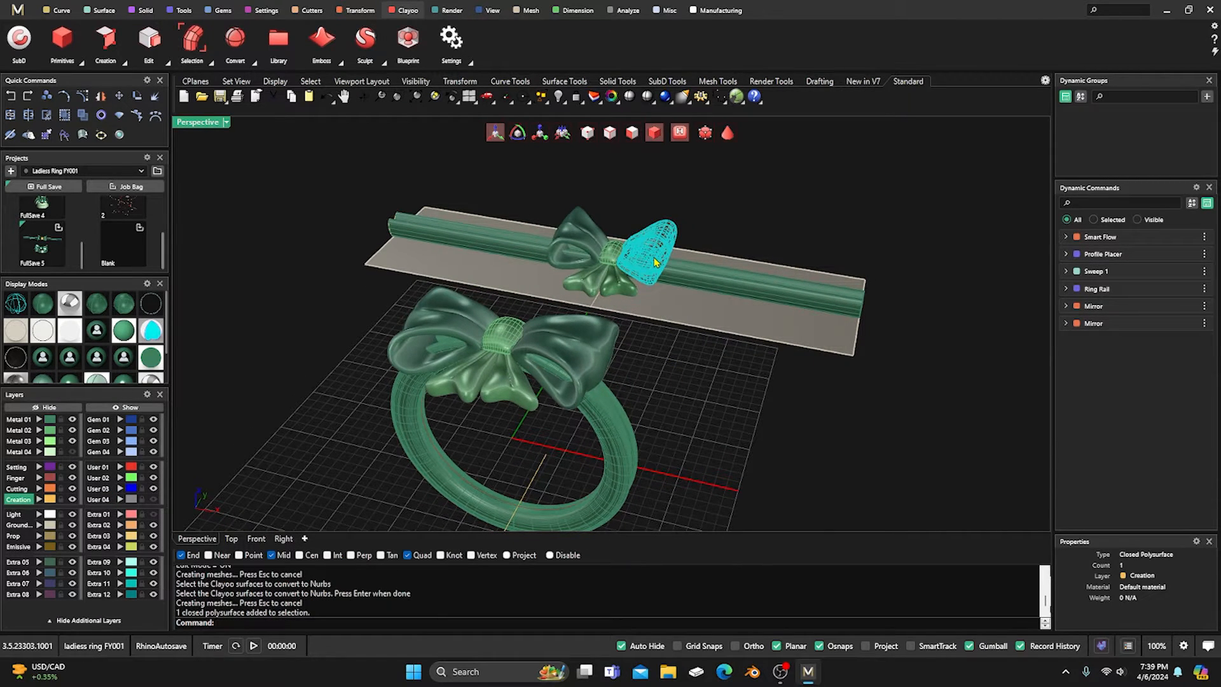
left_click(711, 205)
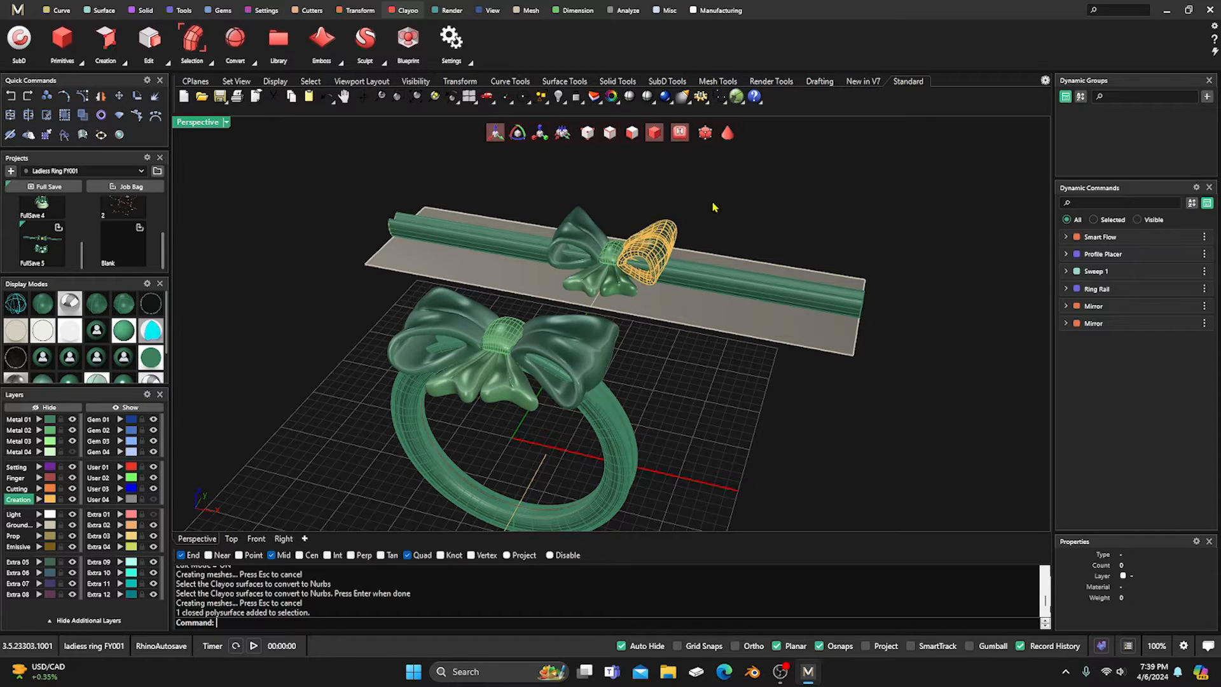
left_click(655, 246)
left_click(706, 204)
left_click(623, 280)
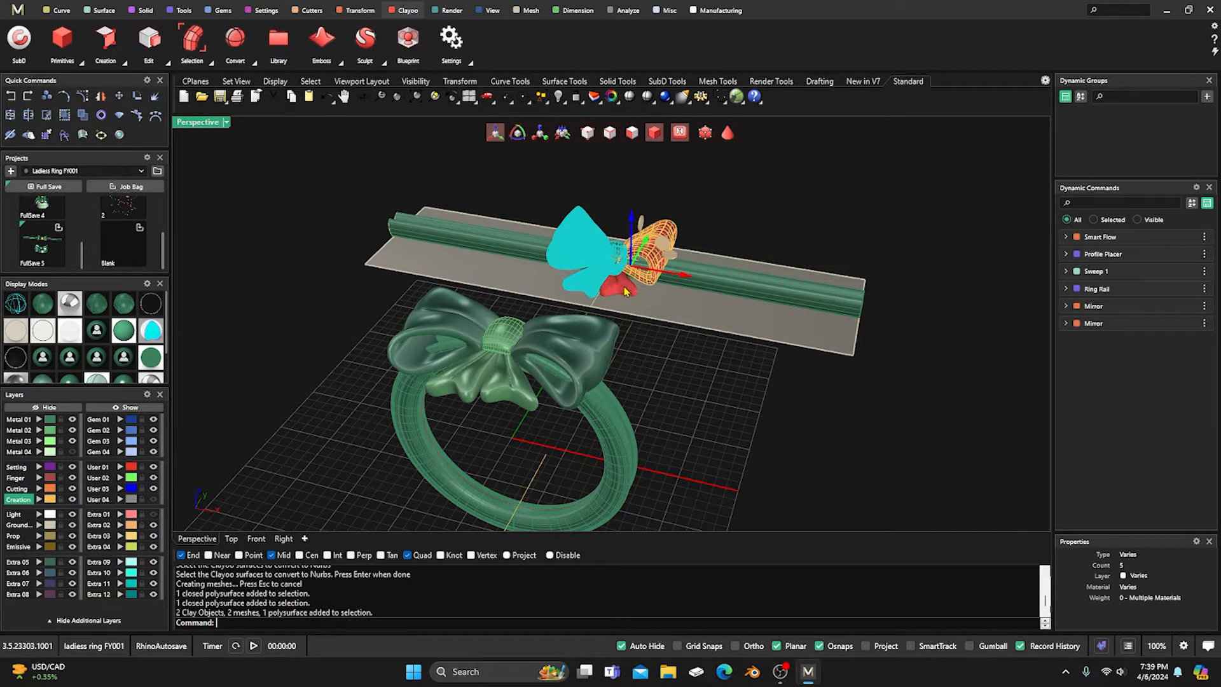
Select the overlapping loop and tail pieces of the flat bow individually to check their object types.
key("Escape")
left_click(627, 285)
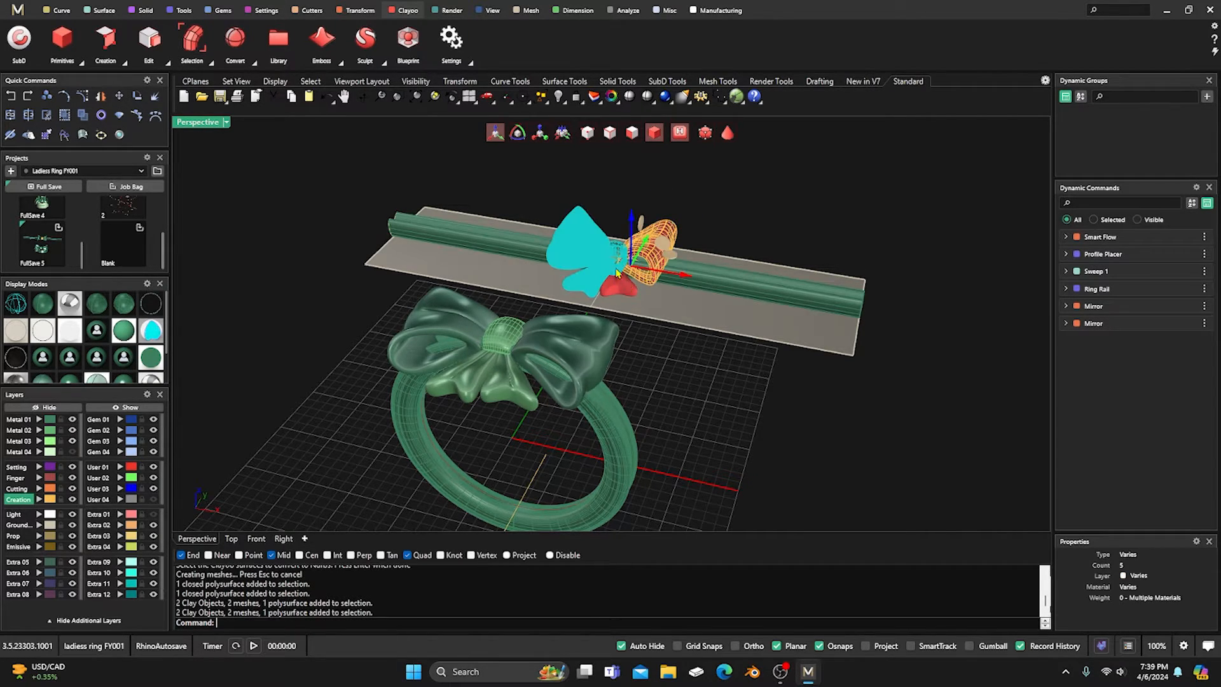
left_click(609, 210)
left_click(601, 263)
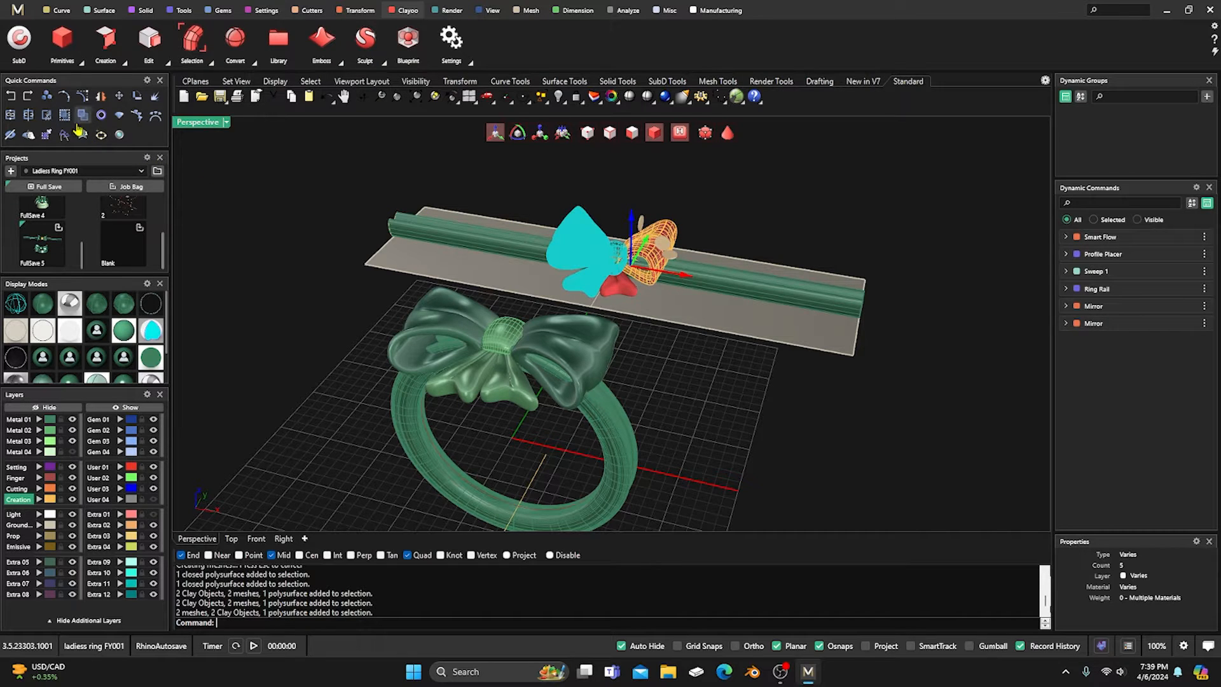
key("Escape")
left_click(572, 237)
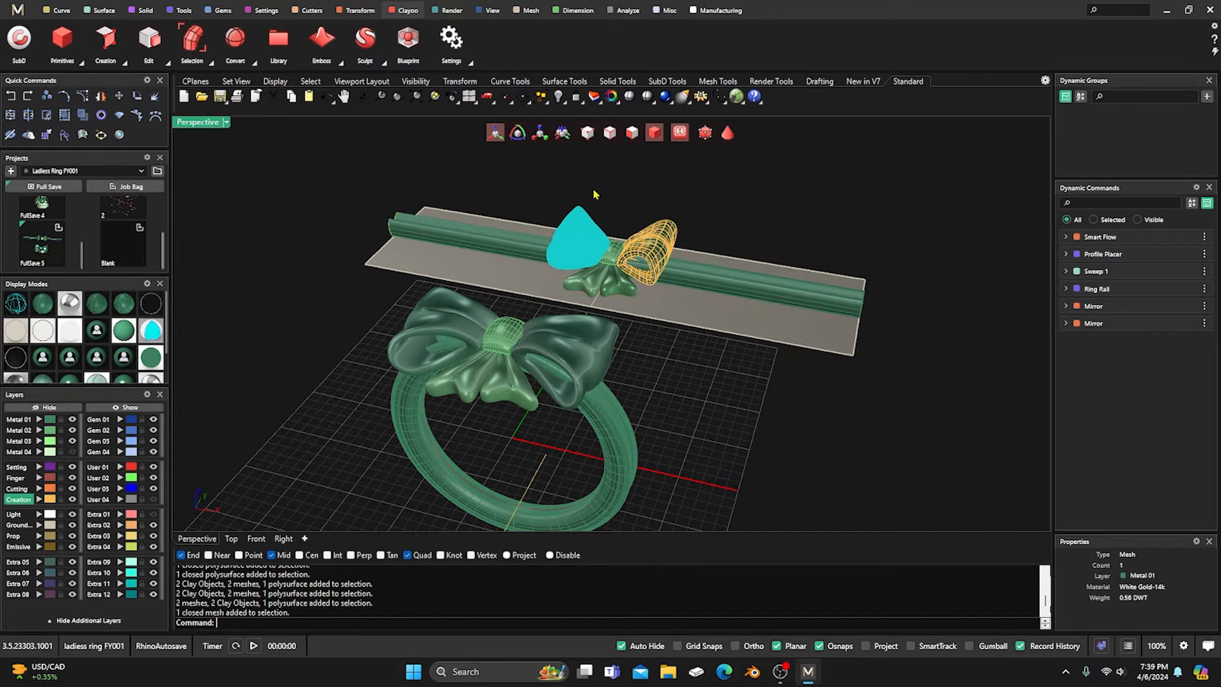
key("Escape")
left_click(608, 273)
key("Escape")
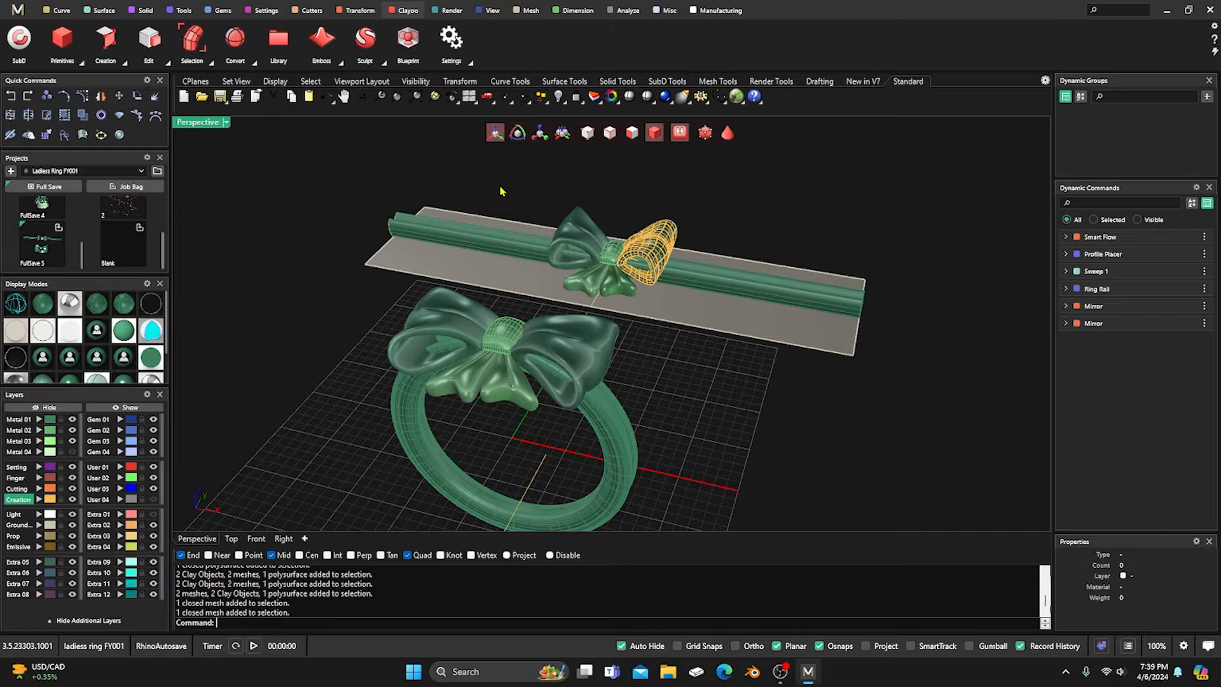
Delete the mesh tail and the mesh loop from the mirrored half of the flat bow.
left_click(586, 282)
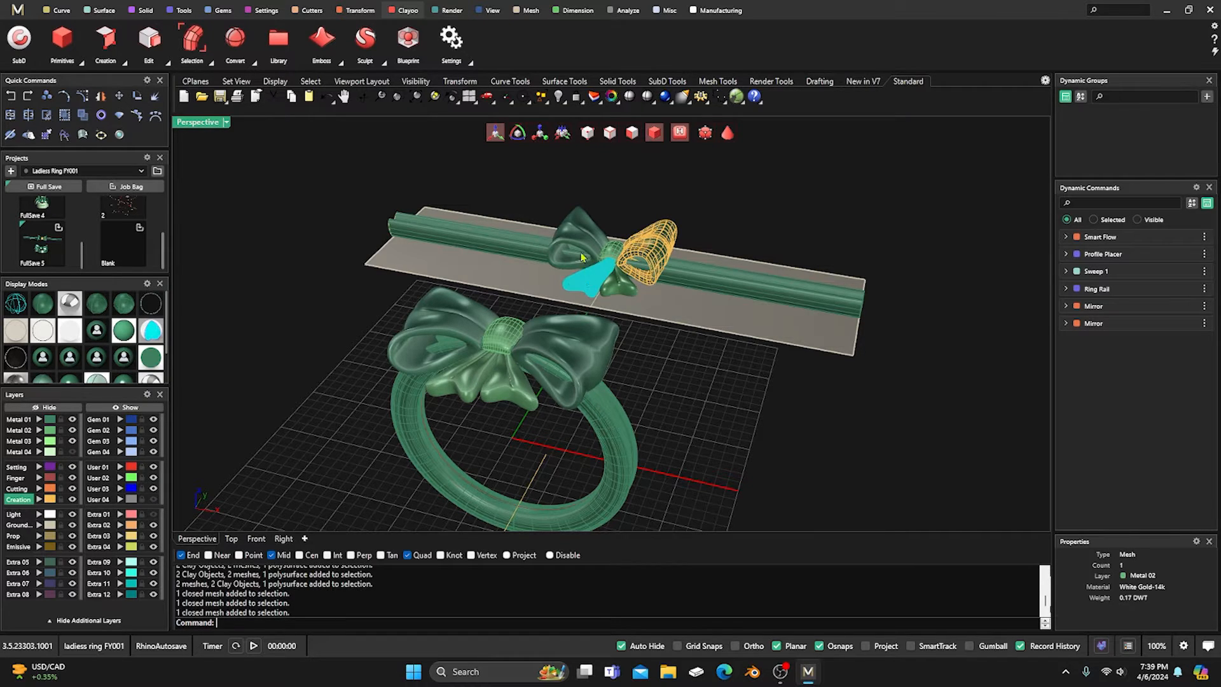
key("Delete")
left_click(580, 244)
key("Delete")
Convert the flat bow's remaining Clayoo tail to NURBS, keeping the original object.
left_click(612, 290)
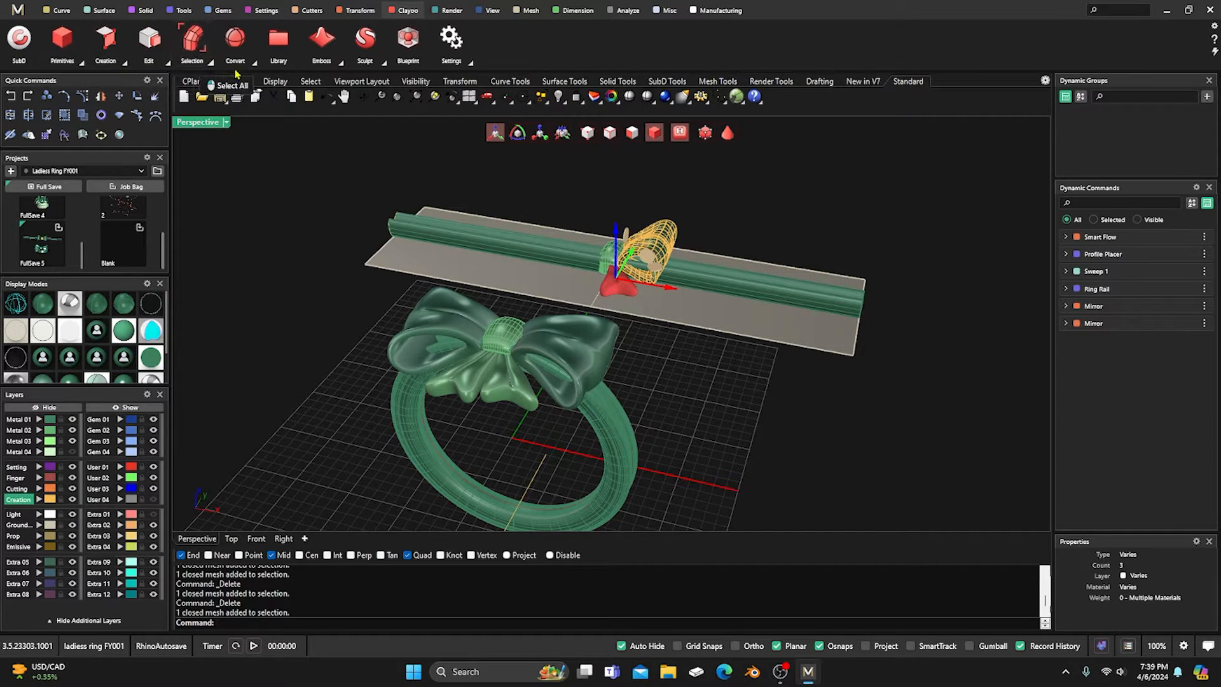
left_click(252, 61)
left_click(252, 140)
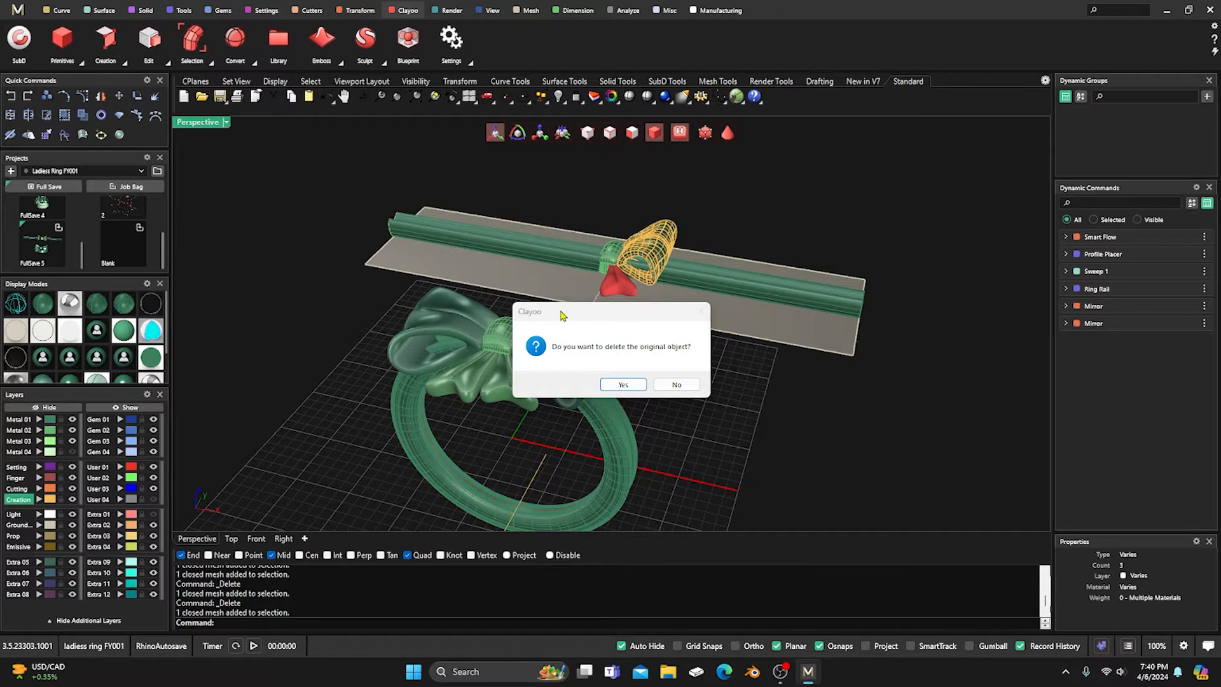
left_click(665, 382)
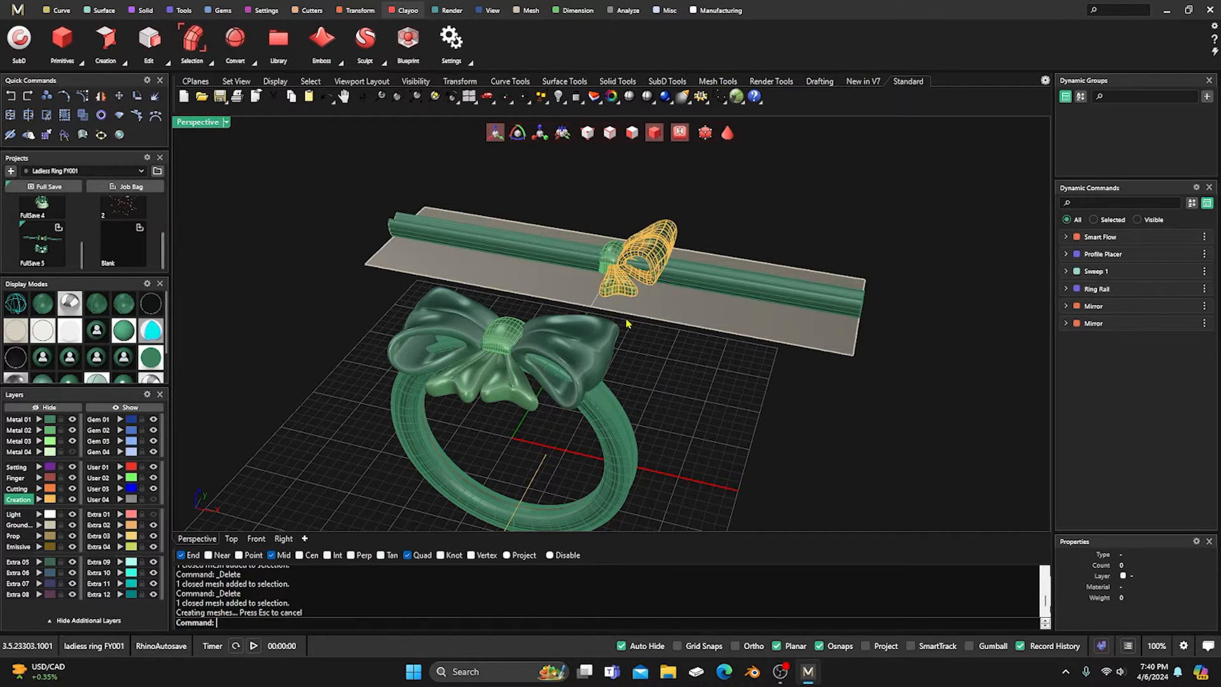
left_click(613, 290)
left_click(649, 381)
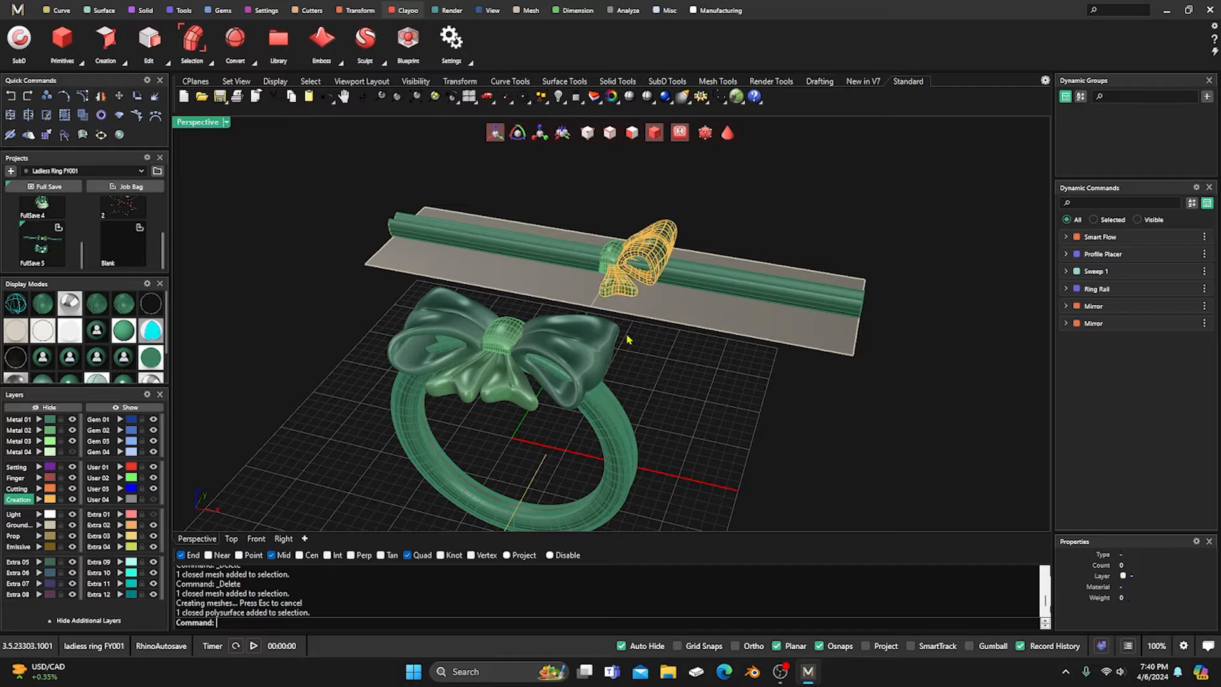
Delete the previously wrapped bow and ring band, leaving the flat layout in place.
right_click_drag(638, 334, 623, 283)
left_click(596, 376)
key("Delete")
Select all meshes to isolate the two original Clayoo pieces, move them beyond the flat strip's end and hide them.
left_click(626, 275)
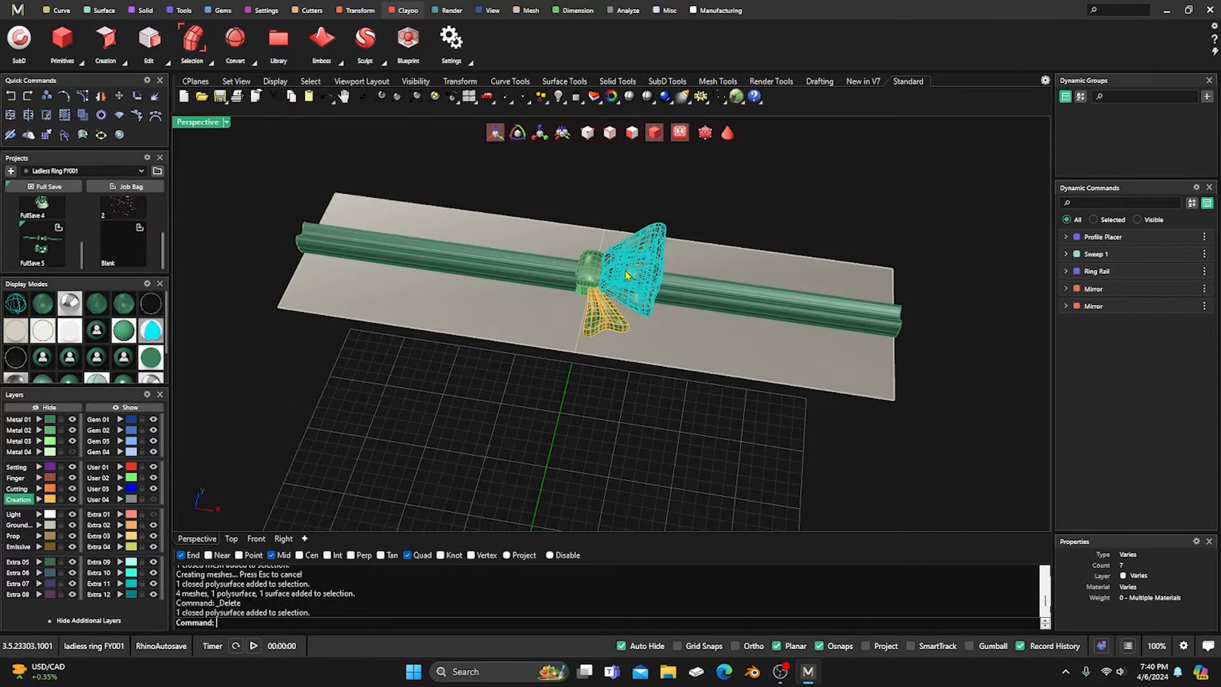
left_click(706, 405)
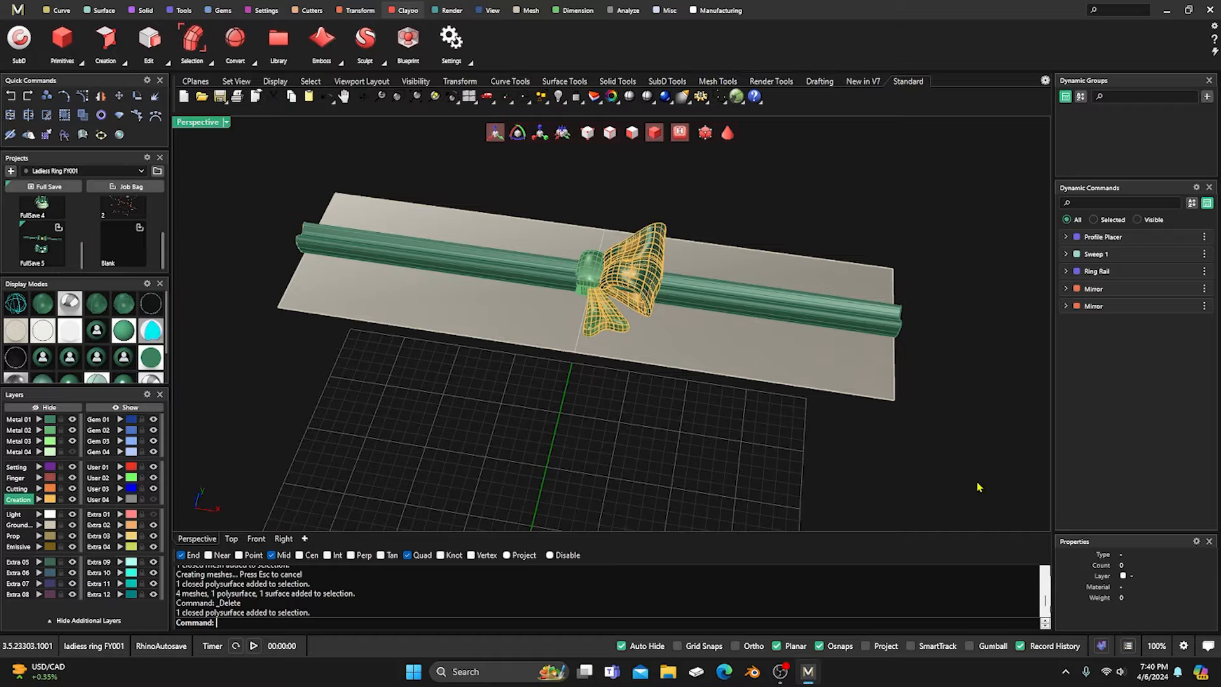
left_click(1100, 646)
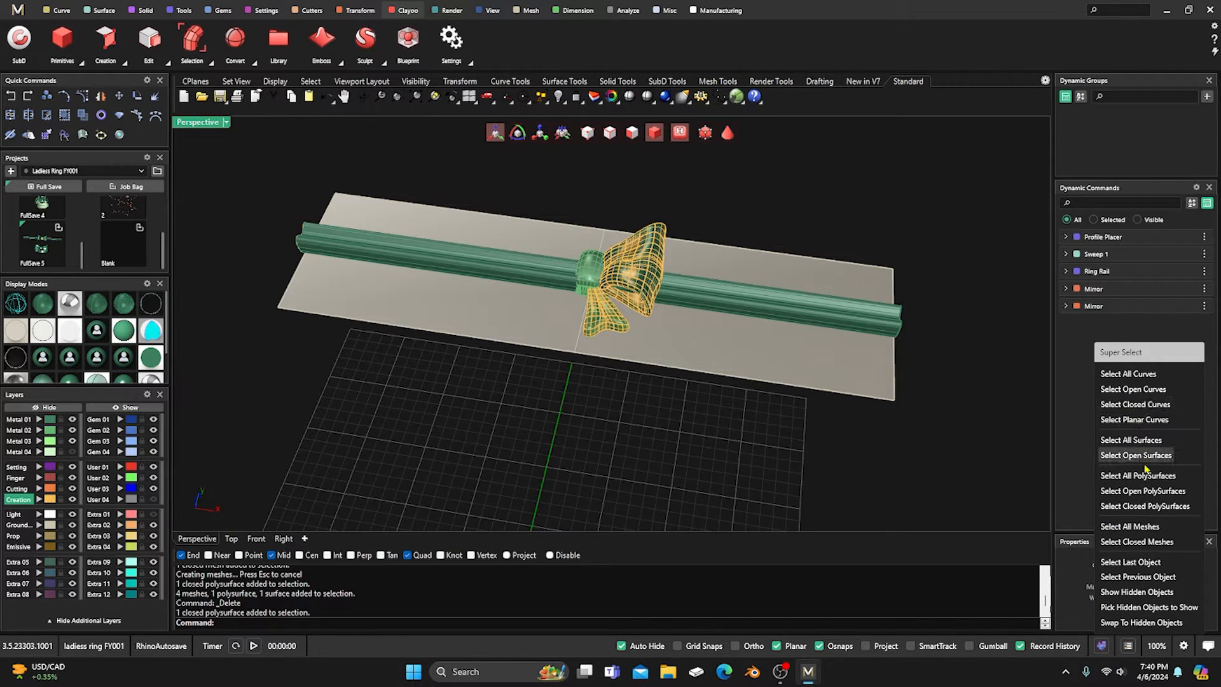
left_click(1137, 529)
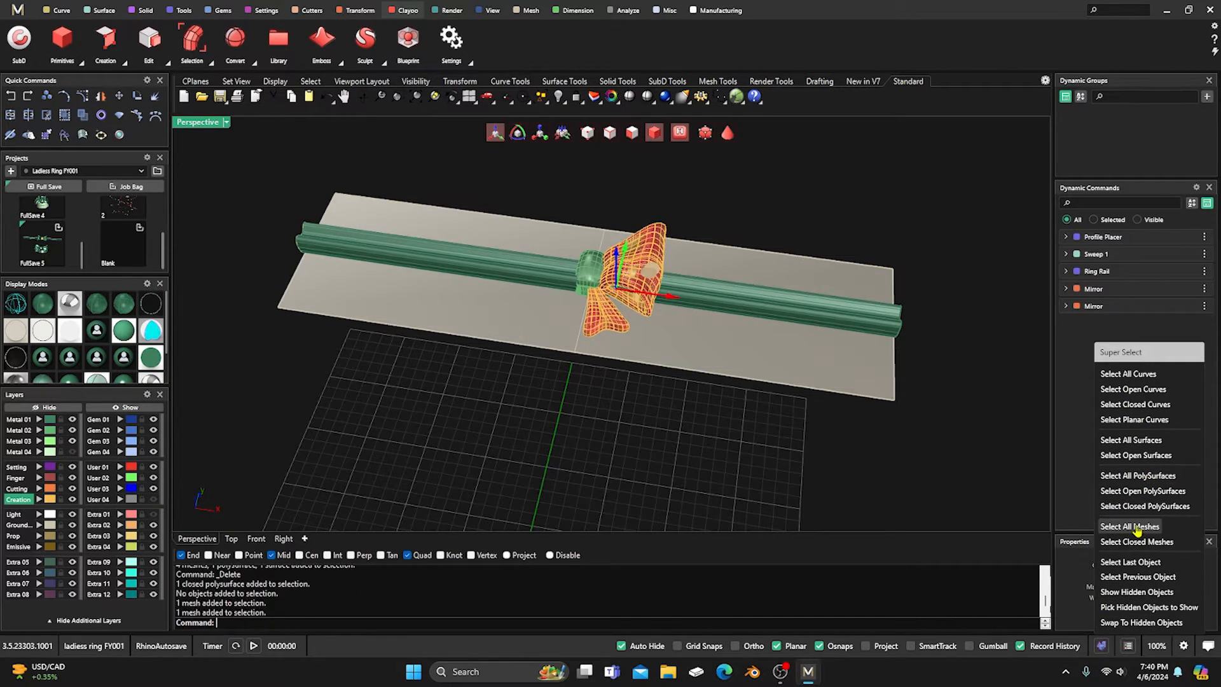
left_click_drag(671, 301, 1027, 321)
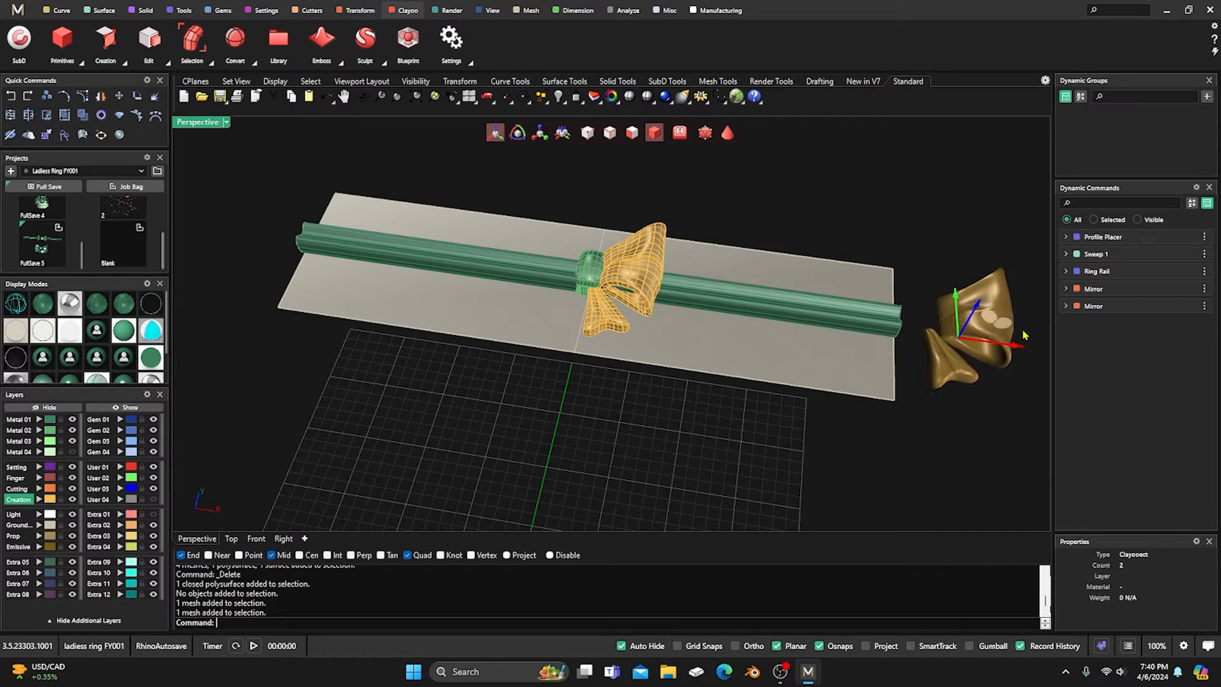
left_click(797, 176)
scroll(588, 330, "down", 3)
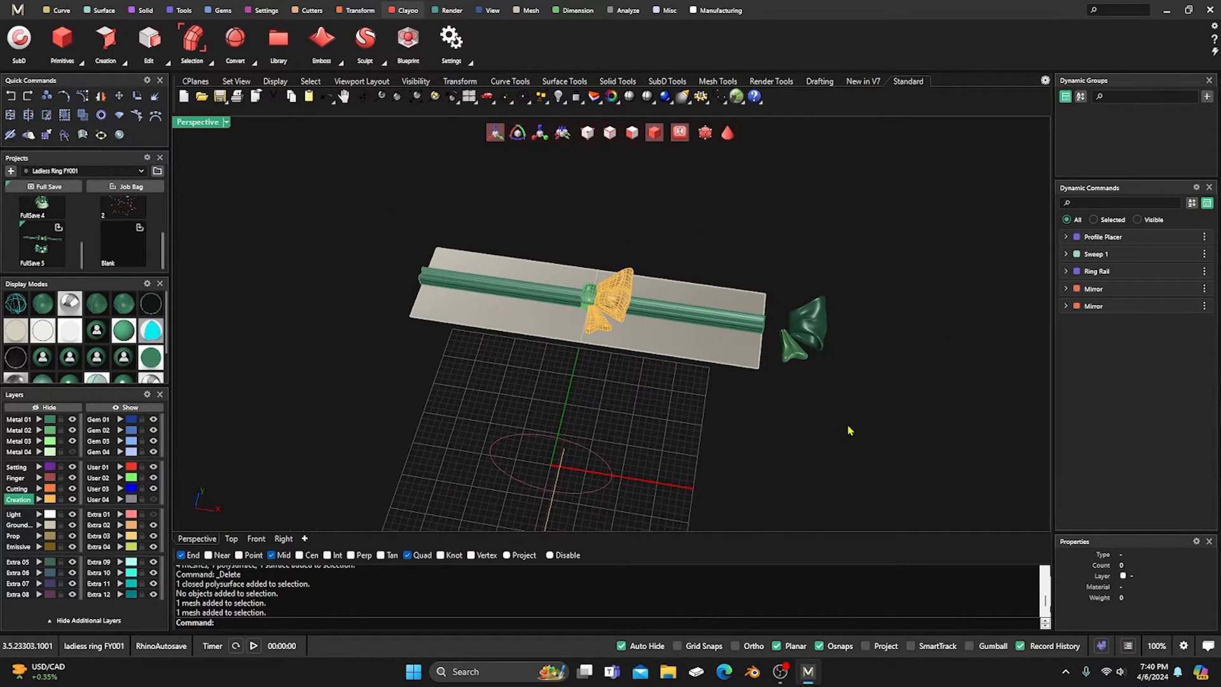
left_click_drag(851, 430, 778, 301)
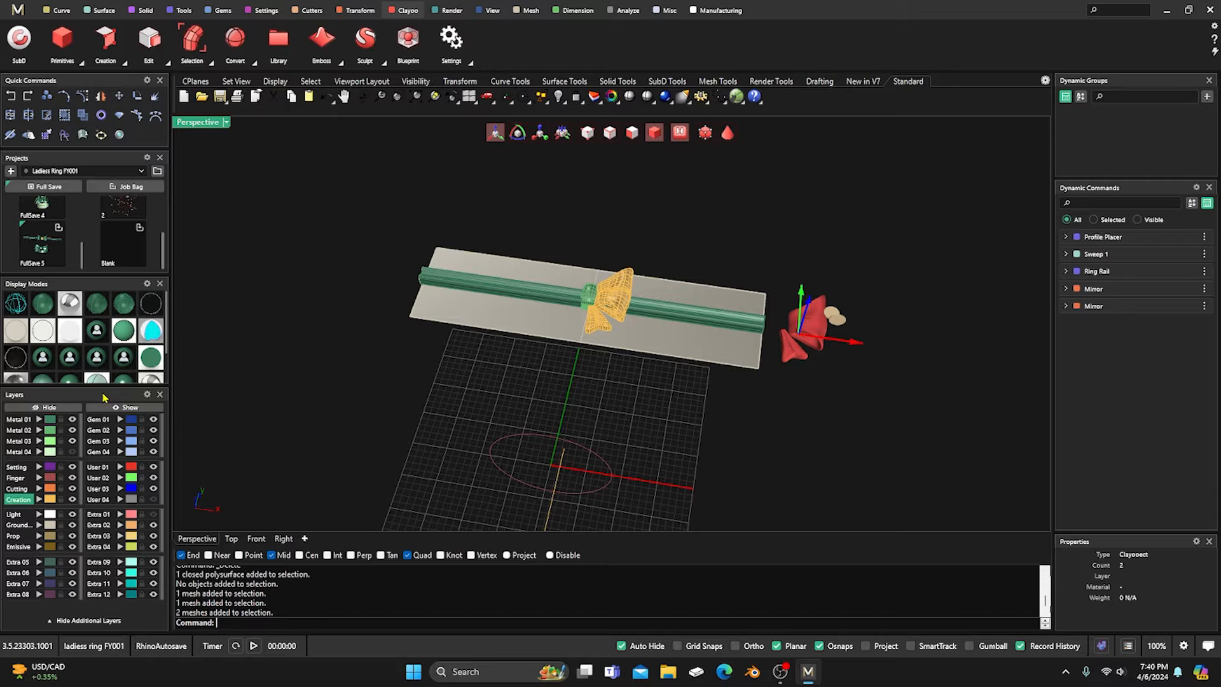
left_click(54, 408)
Assign the NURBS loop and tail of the flat bow to the Metal 01 layer.
scroll(612, 306, "up", 3)
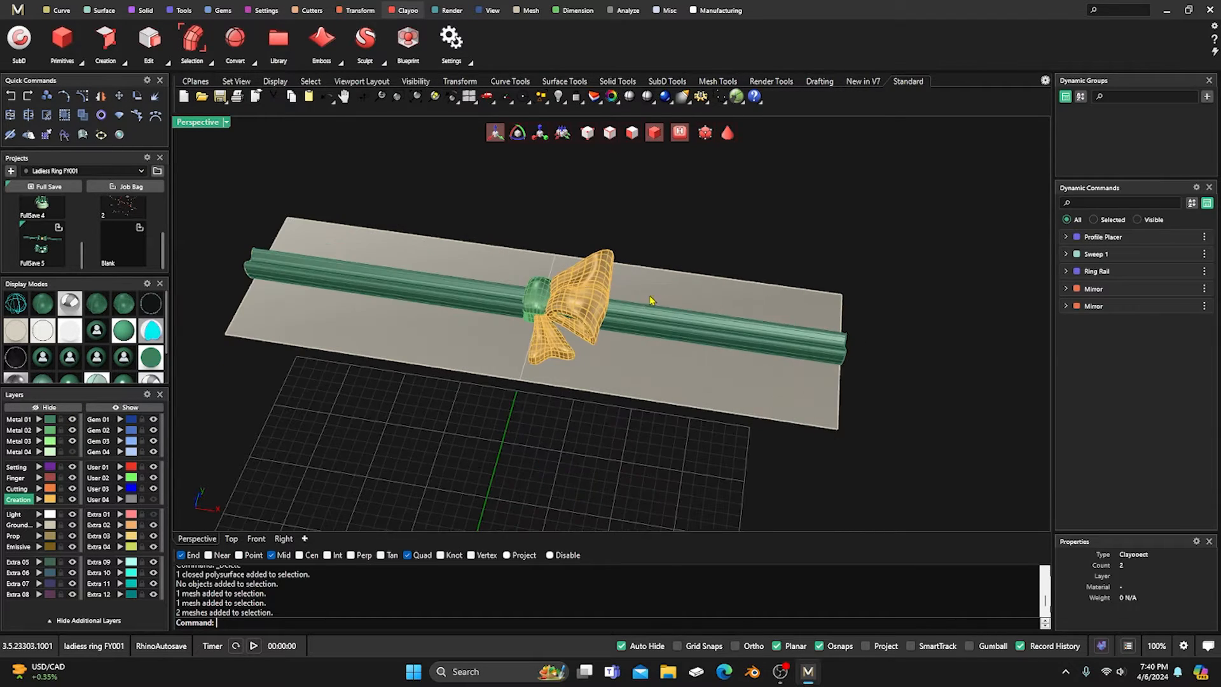
left_click(580, 303, "shift")
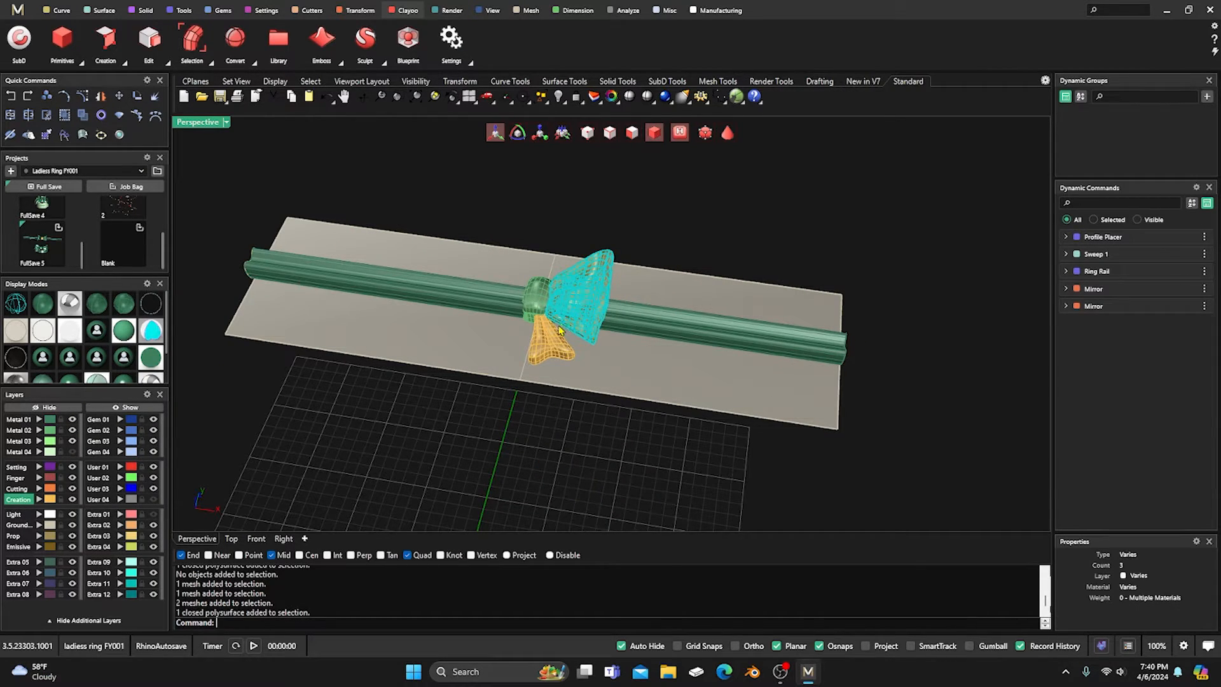
left_click(551, 343, "shift")
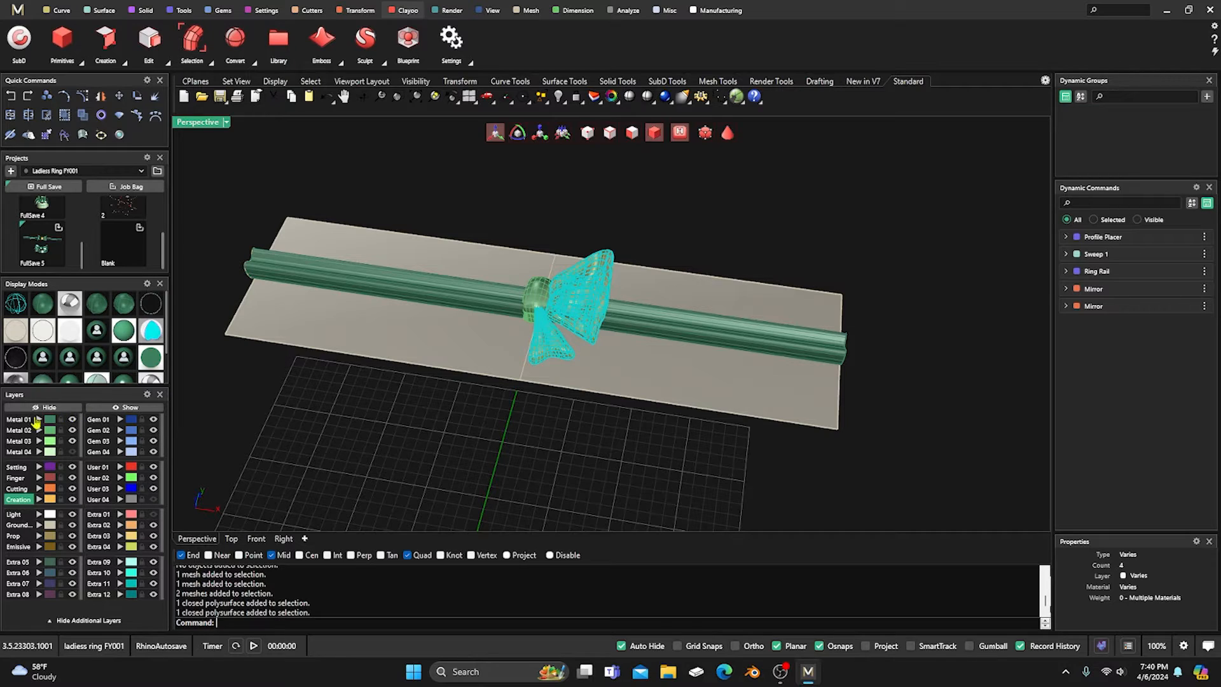
left_click(37, 420)
Mirror the NURBS loop and tail to the bow's other half with only Y Mirror enabled.
left_click(560, 300)
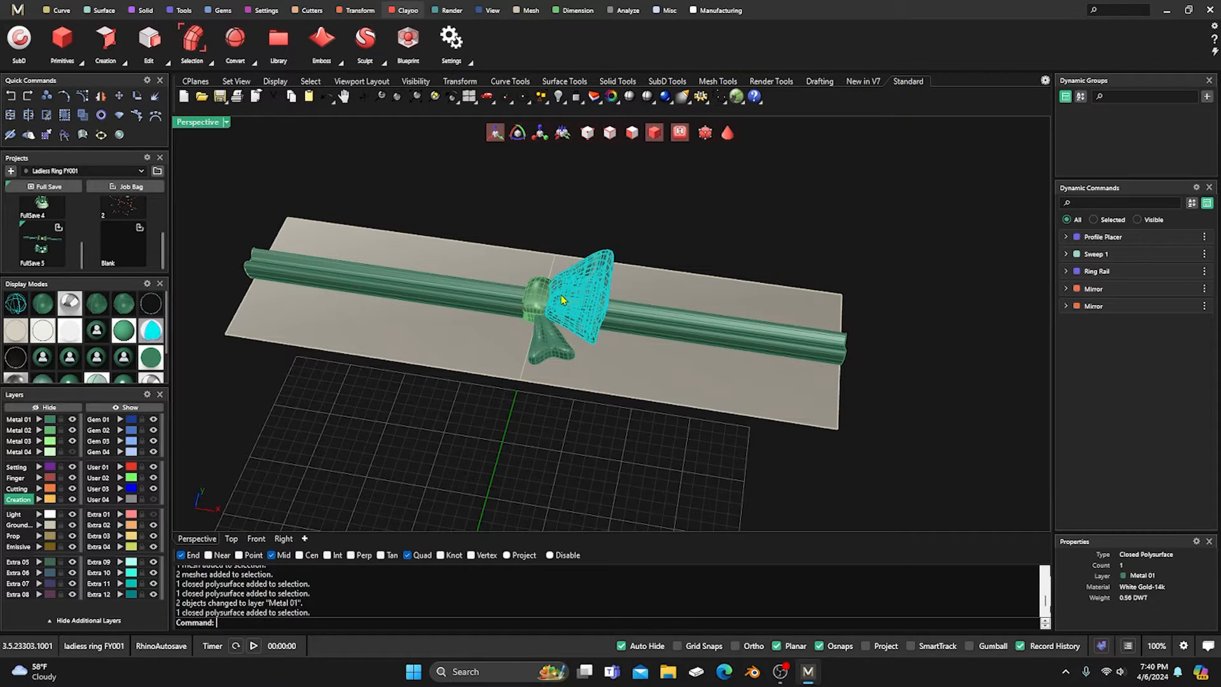
left_click(544, 353, "shift")
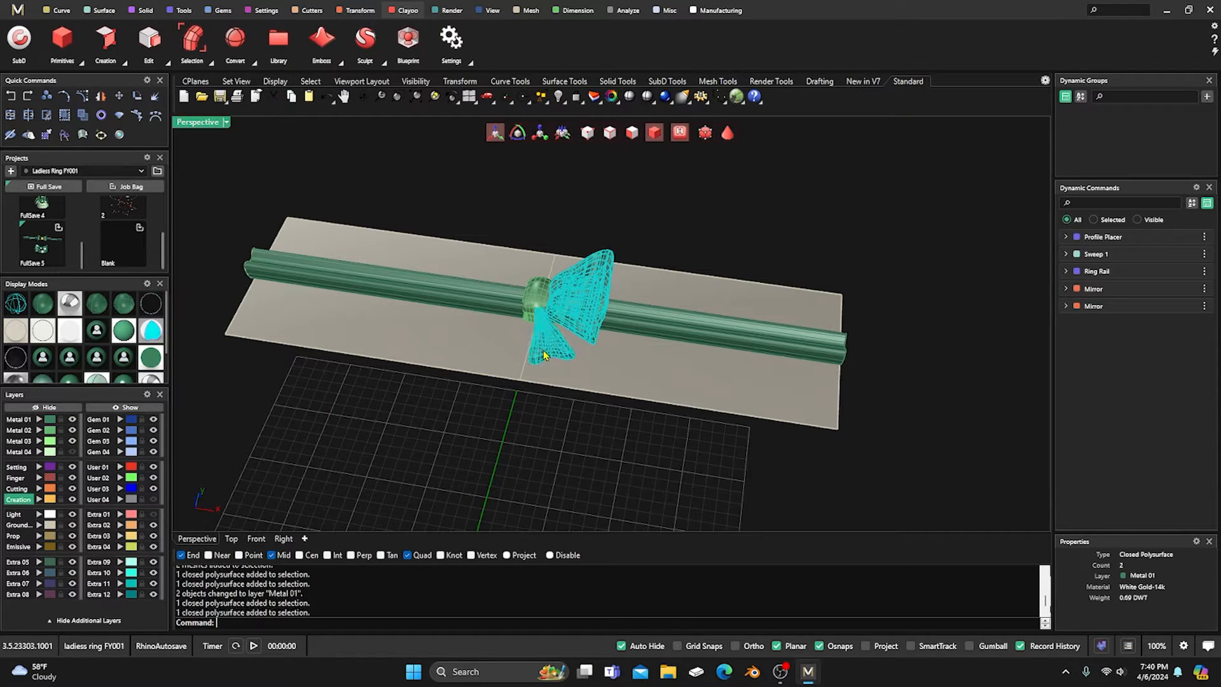
left_click(360, 10)
left_click(192, 39)
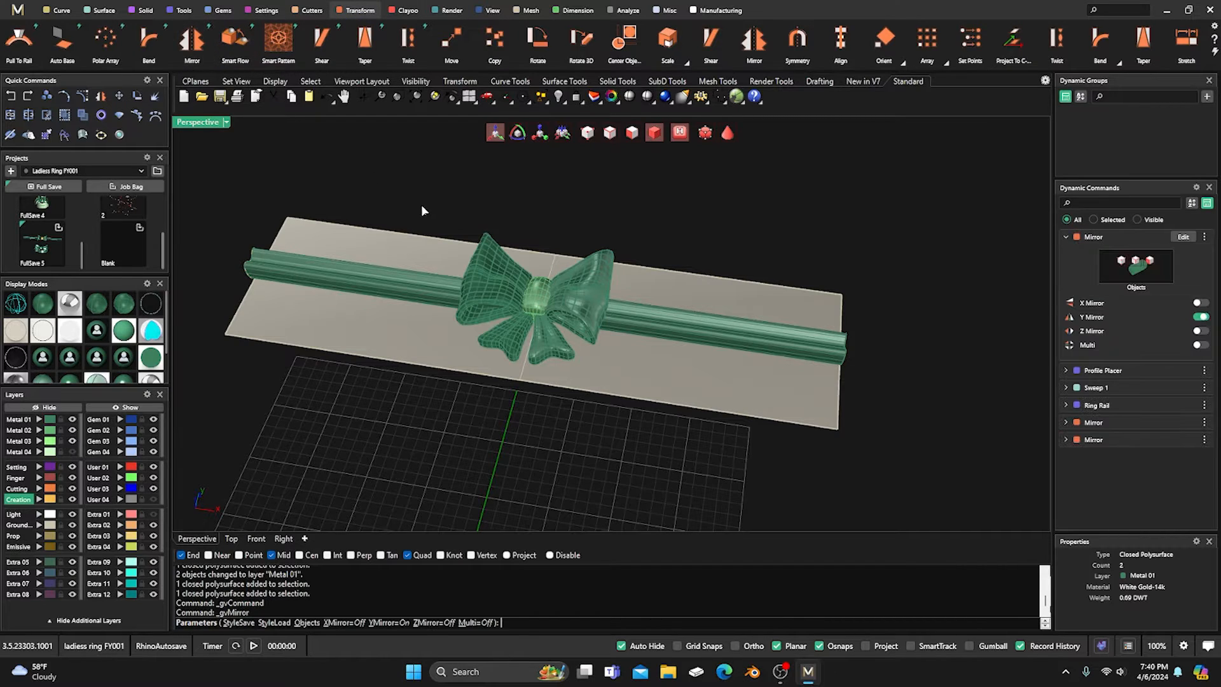
key("Return")
Enable the gumball and scale up the mirrored NURBS tail so it is larger than its counterpart.
scroll(507, 329, "up", 5)
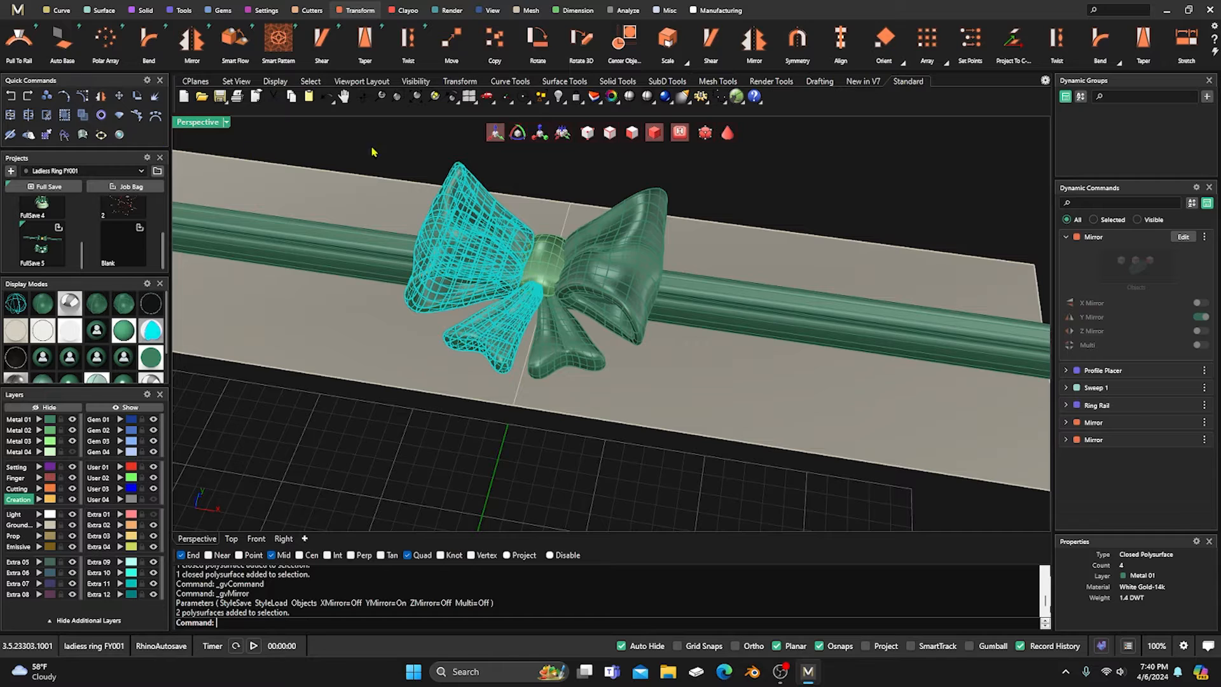
key("Escape")
left_click(519, 334)
left_click(492, 355)
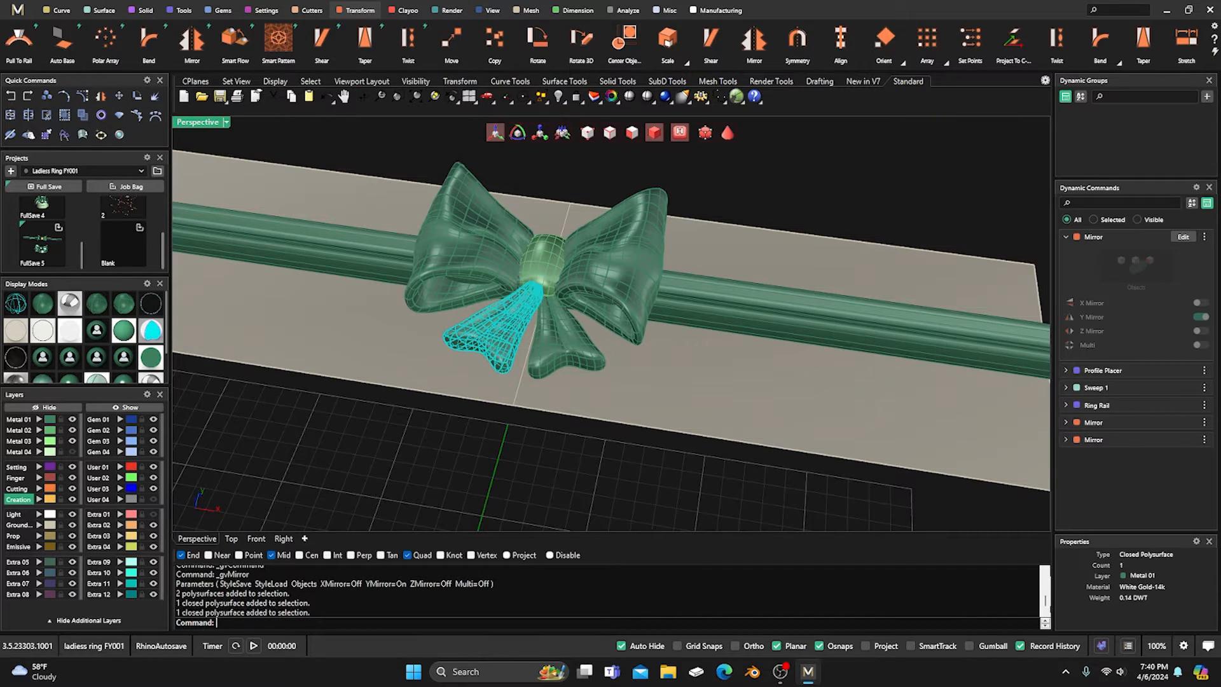
left_click(970, 646)
left_click_drag(514, 387, 474, 410)
left_click(545, 471)
Select each loop, tail and knot of the flat bow and the band to check their object types.
scroll(640, 421, "down", 5)
mouse_move(639, 421)
right_mouse_down()
mouse_move(640, 455)
mouse_move(639, 439)
right_mouse_up()
left_click(553, 296)
left_click(553, 336)
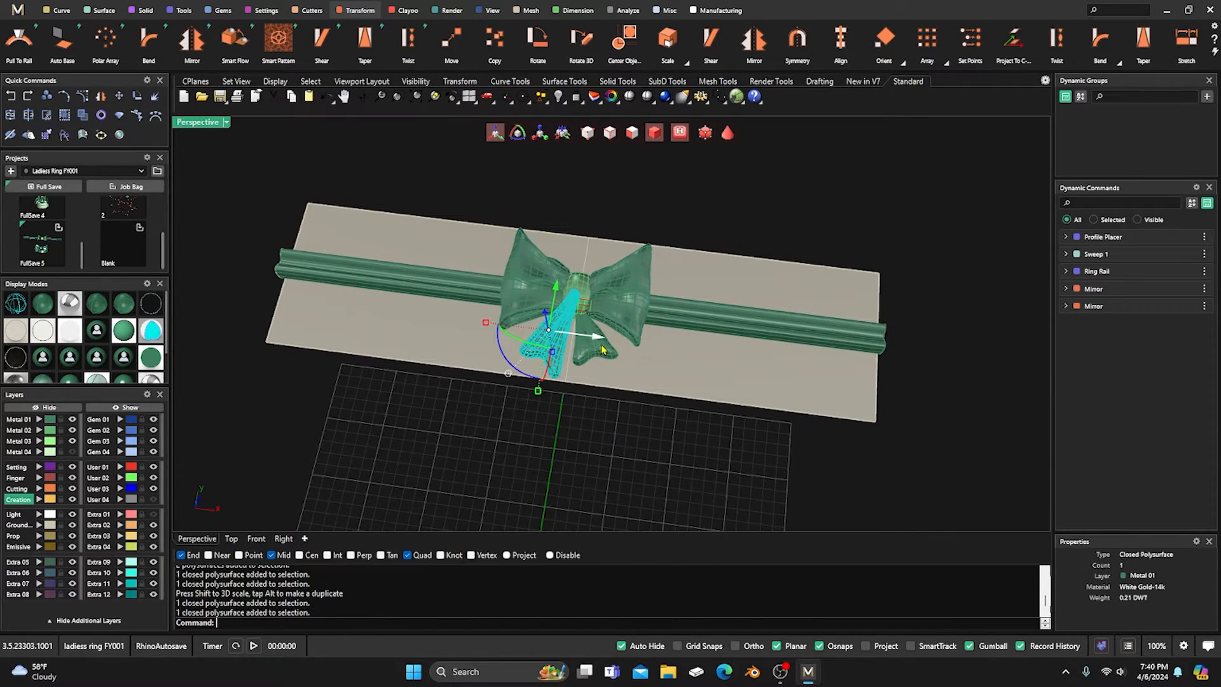
left_click(603, 349)
left_click(629, 304)
left_click(577, 286)
left_click(578, 208)
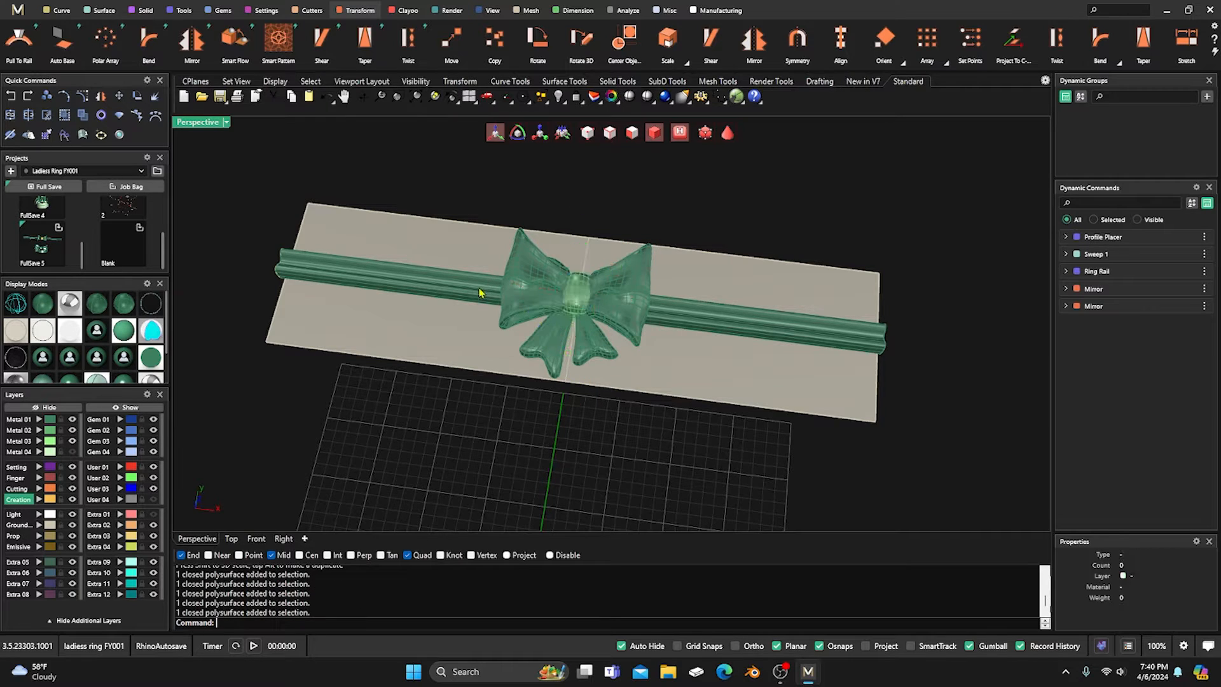
left_click(481, 289)
left_click(457, 403)
Start a Smart Flow from the flat base surface to the ring sleeve, making the Metal 04 layer visible.
scroll(477, 419, "down", 5)
right_click_drag(504, 464, 497, 347)
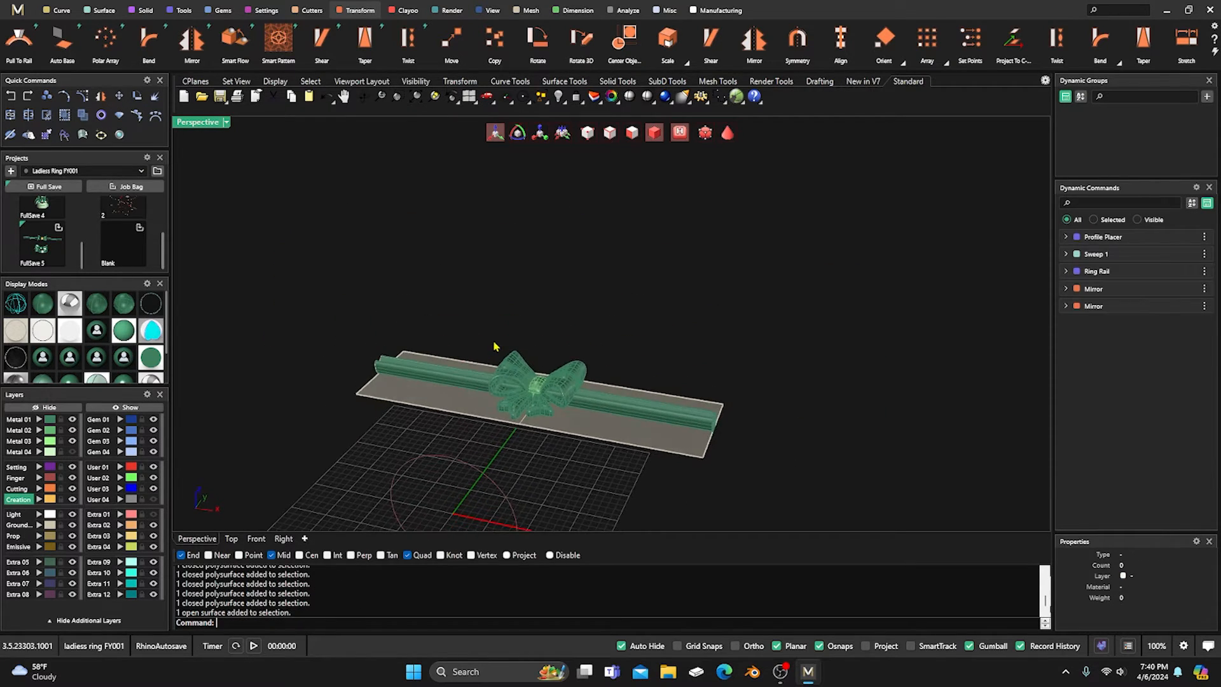
scroll(497, 347, "down", 5)
right_click_drag(500, 403, 493, 467)
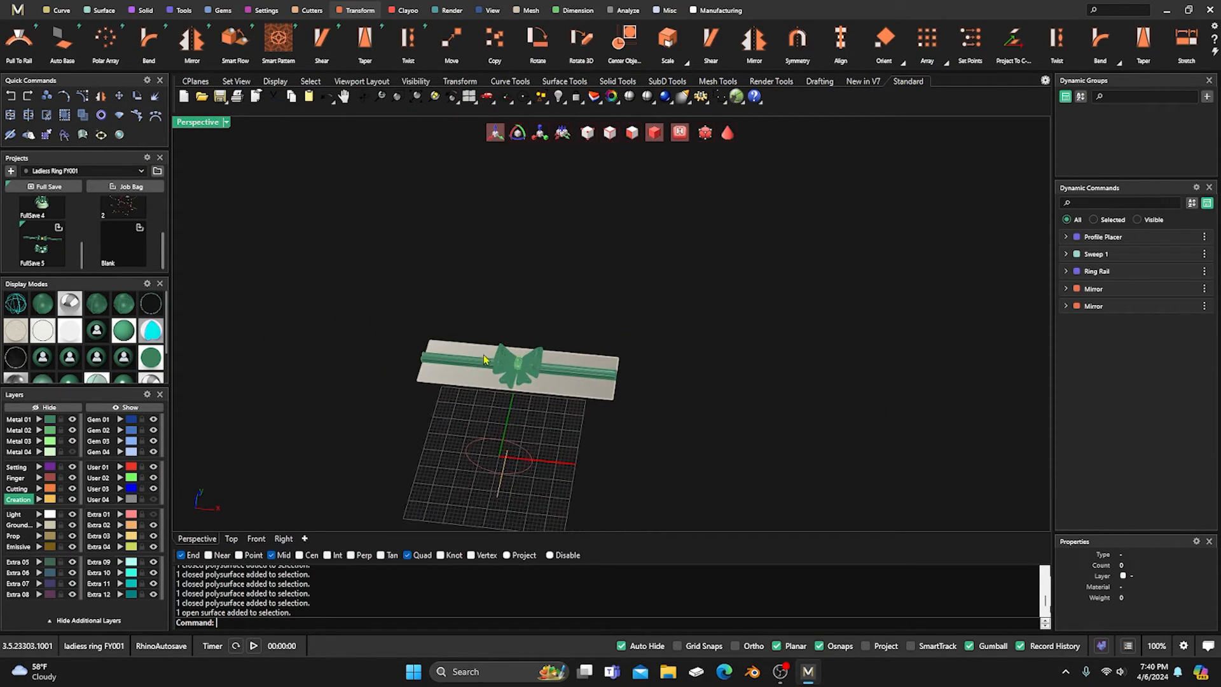
left_click(234, 40)
left_click(429, 394)
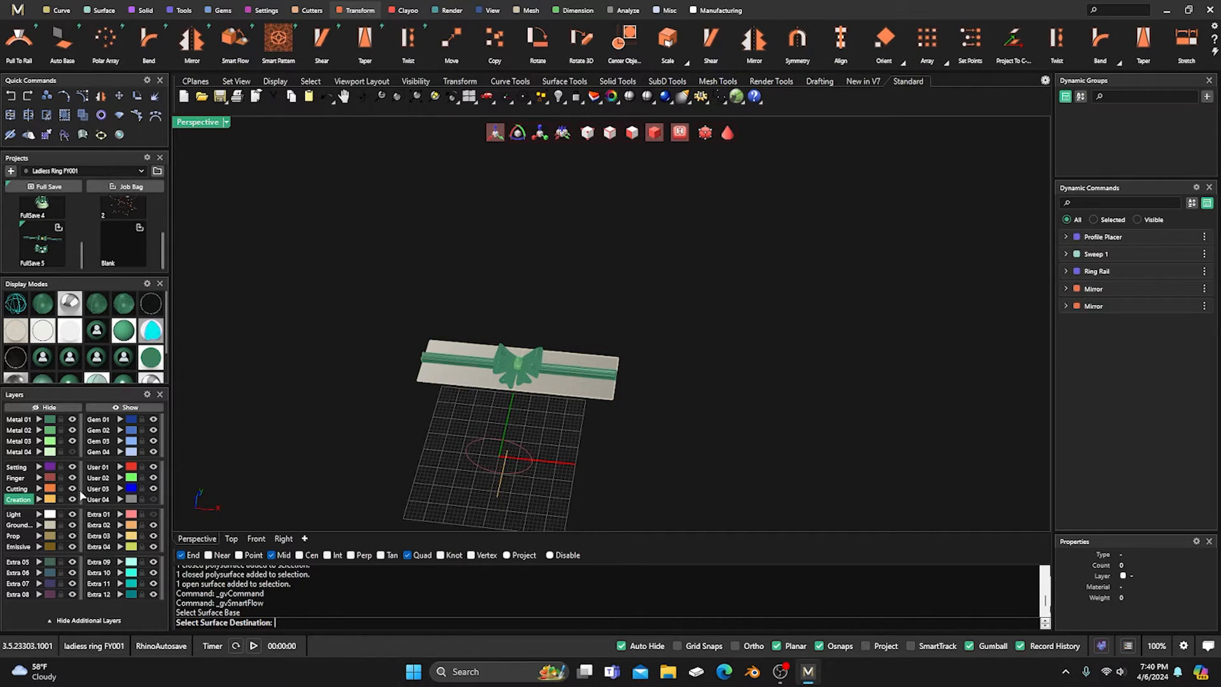
left_click(72, 451)
left_click(478, 452)
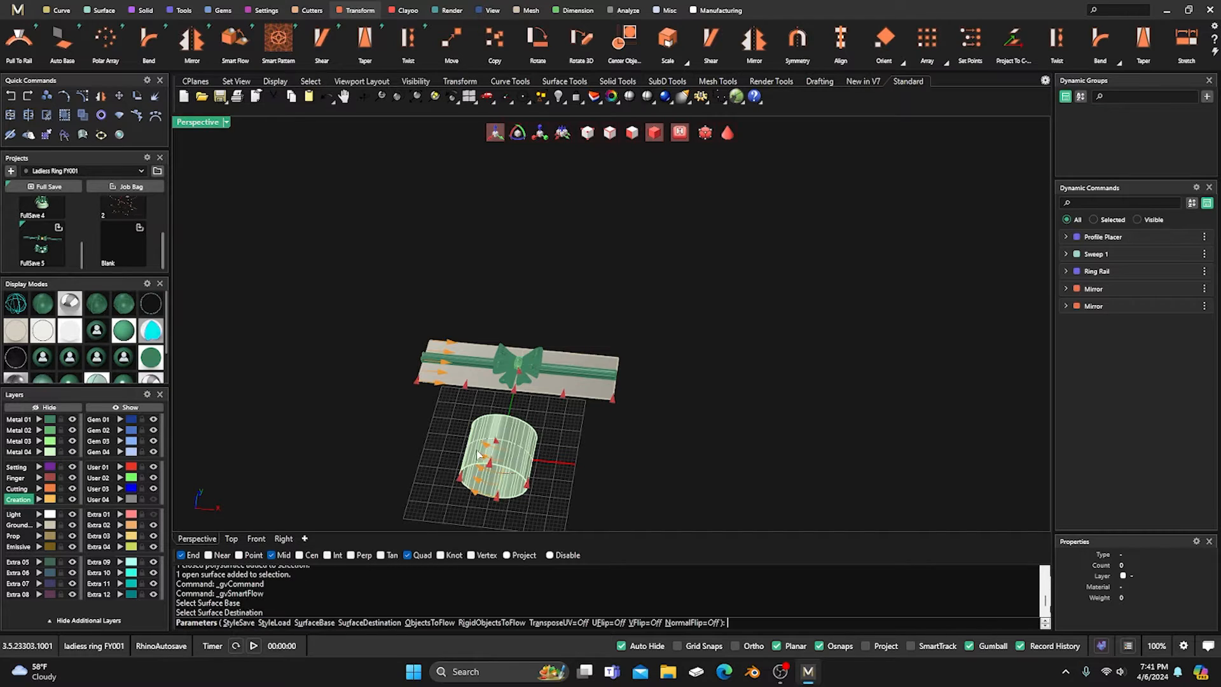
Flow the band, both loops, the knot and both tails onto the ring sleeve, leaving all flip options off.
key("Return")
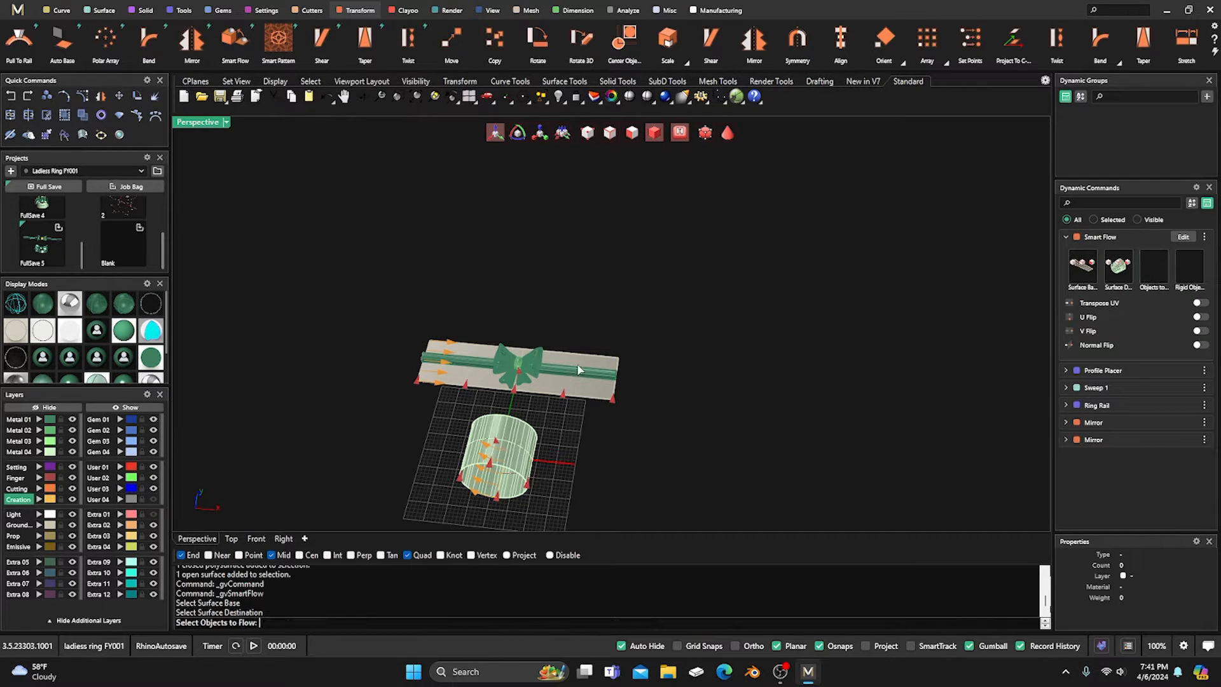
scroll(560, 378, "up", 2)
left_click(552, 371)
left_click(510, 347)
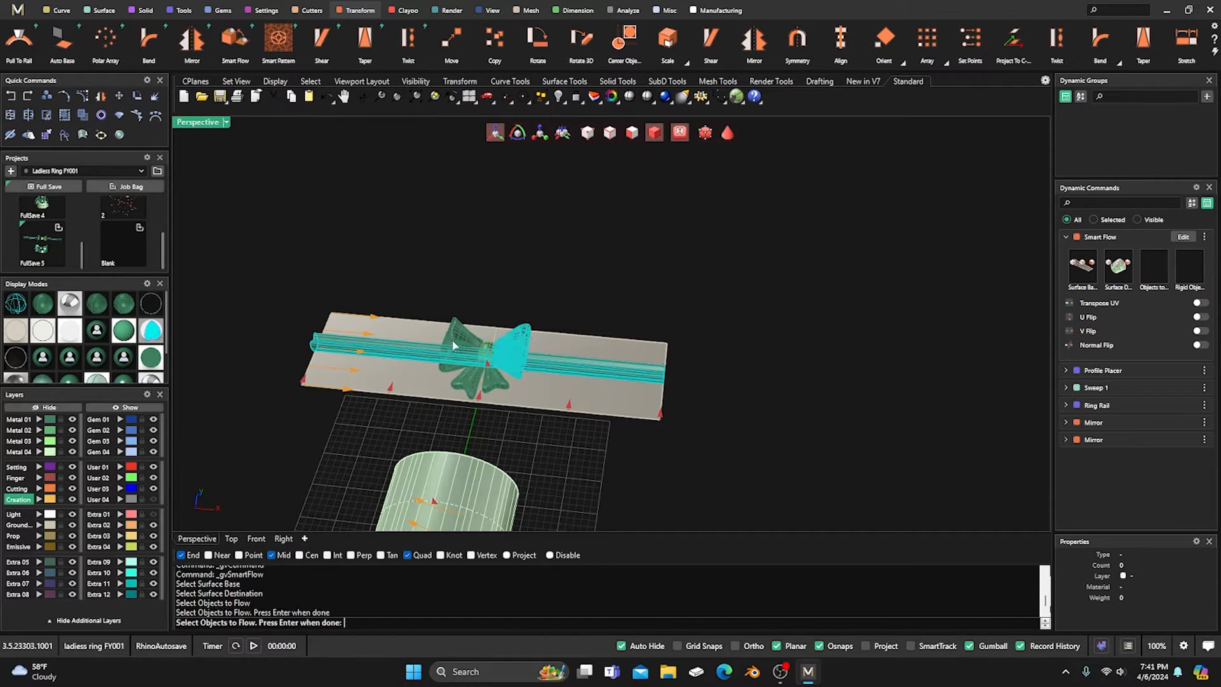
left_click(456, 345)
left_click(485, 352)
left_click(468, 382)
left_click(495, 385)
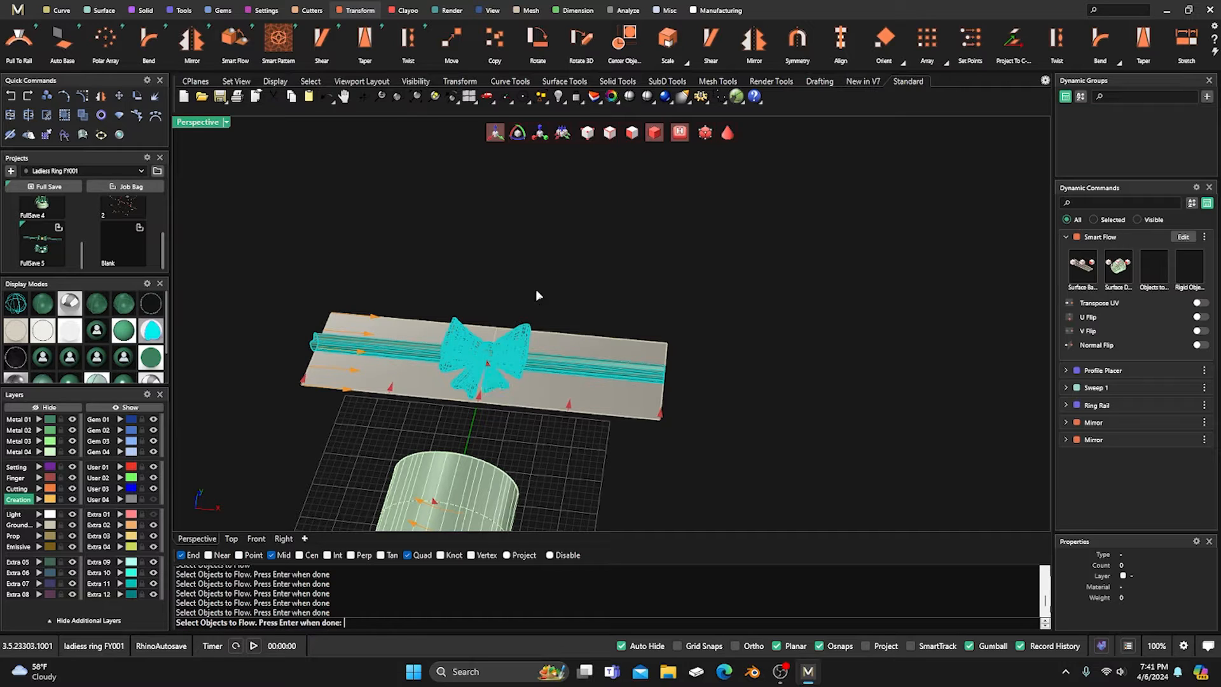
key("Return")
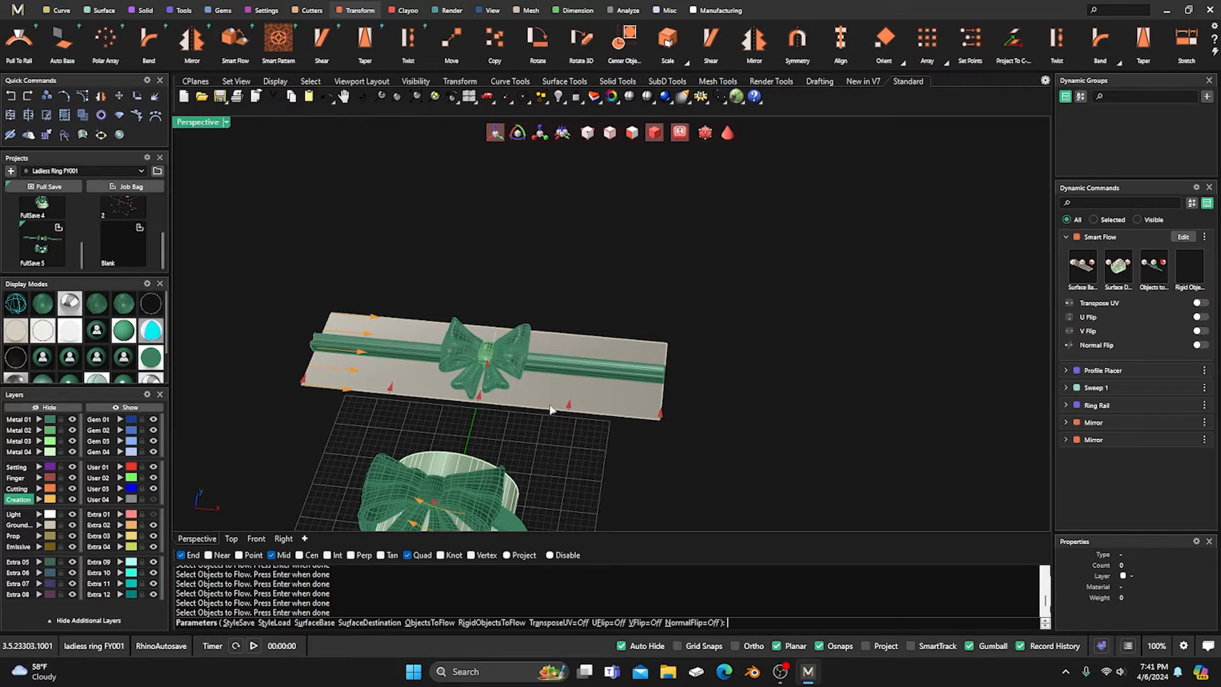
key("Return")
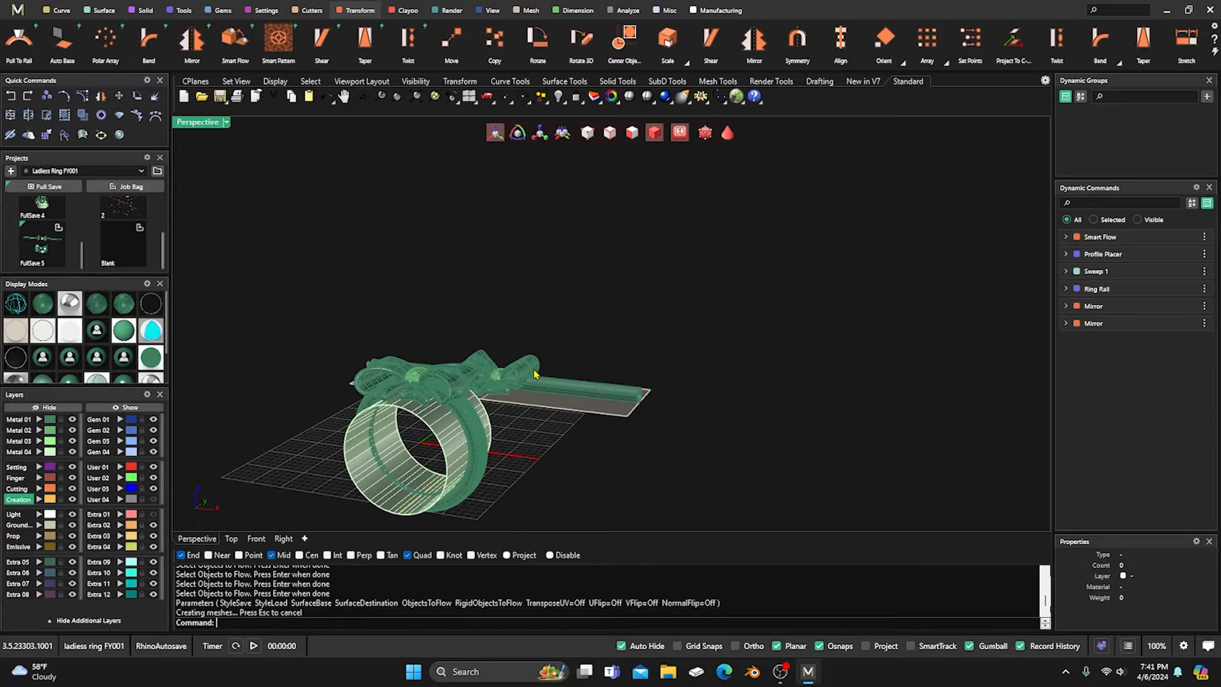
Inspect the flowed ring and move the flat bow, band and base surface to the Extra 02 layer.
scroll(445, 421, "up", 3)
scroll(445, 419, "up", 3)
right_click_drag(447, 420, 437, 421)
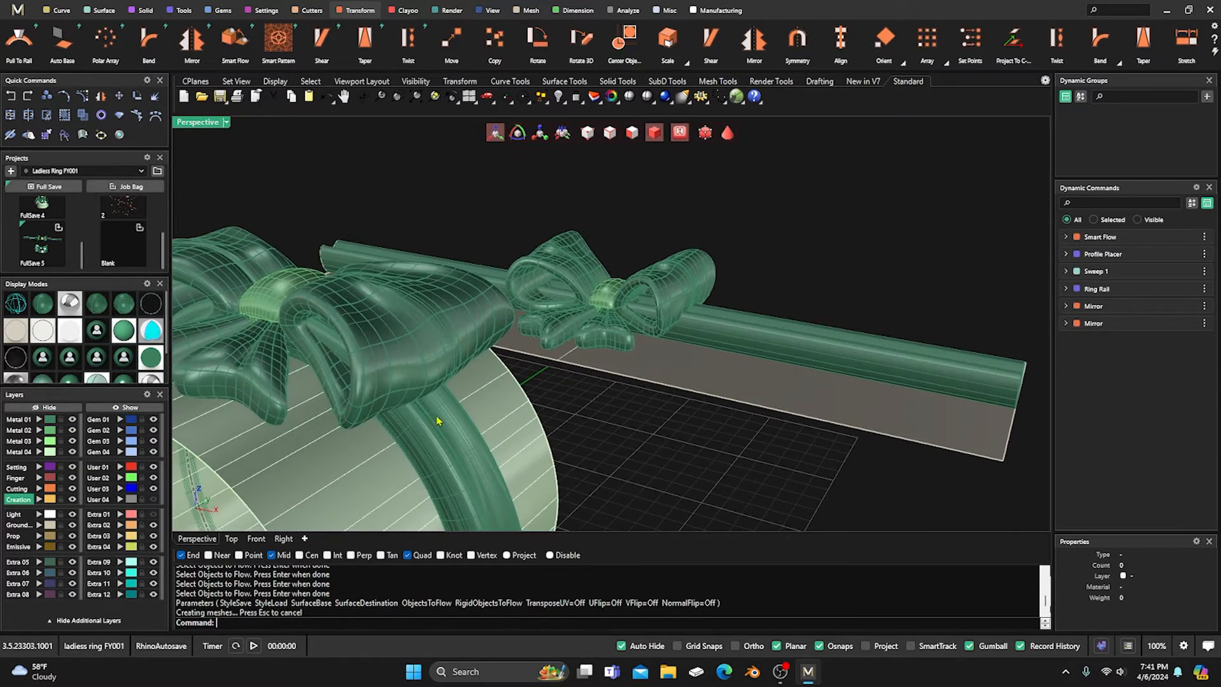
scroll(585, 418, "down", 5)
right_click_drag(694, 430, 388, 388)
scroll(519, 298, "up", 4)
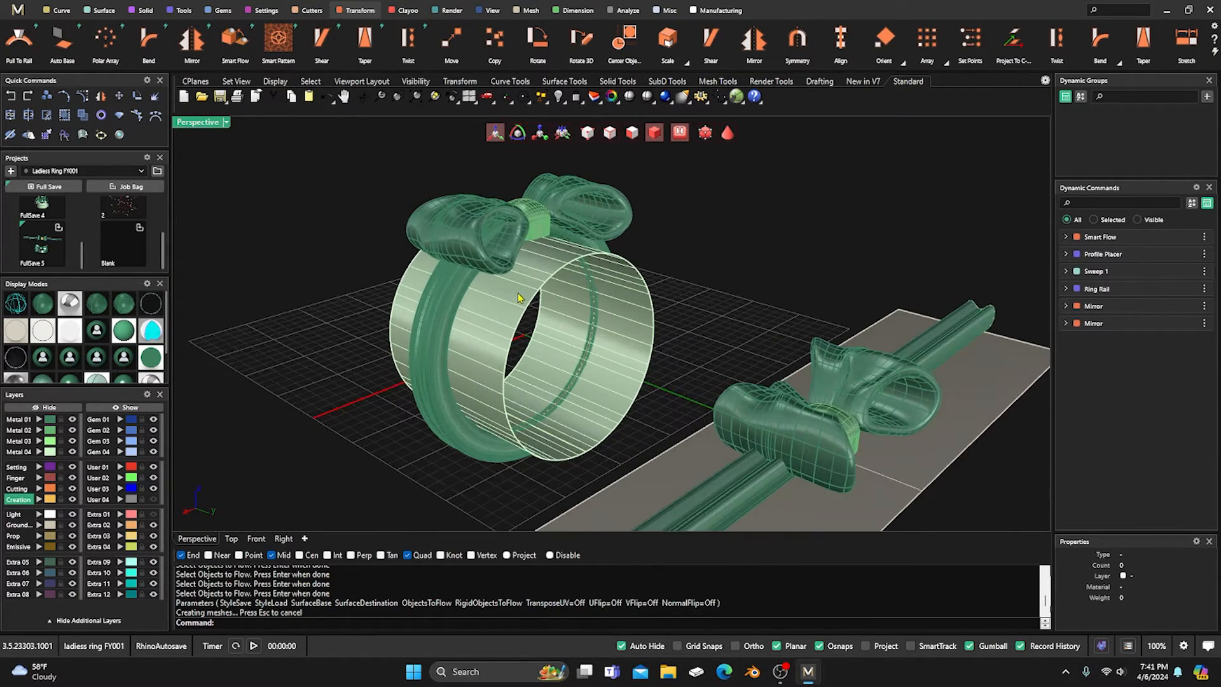
right_click_drag(520, 298, 578, 295)
left_click_drag(591, 241, 815, 508)
left_click(120, 525)
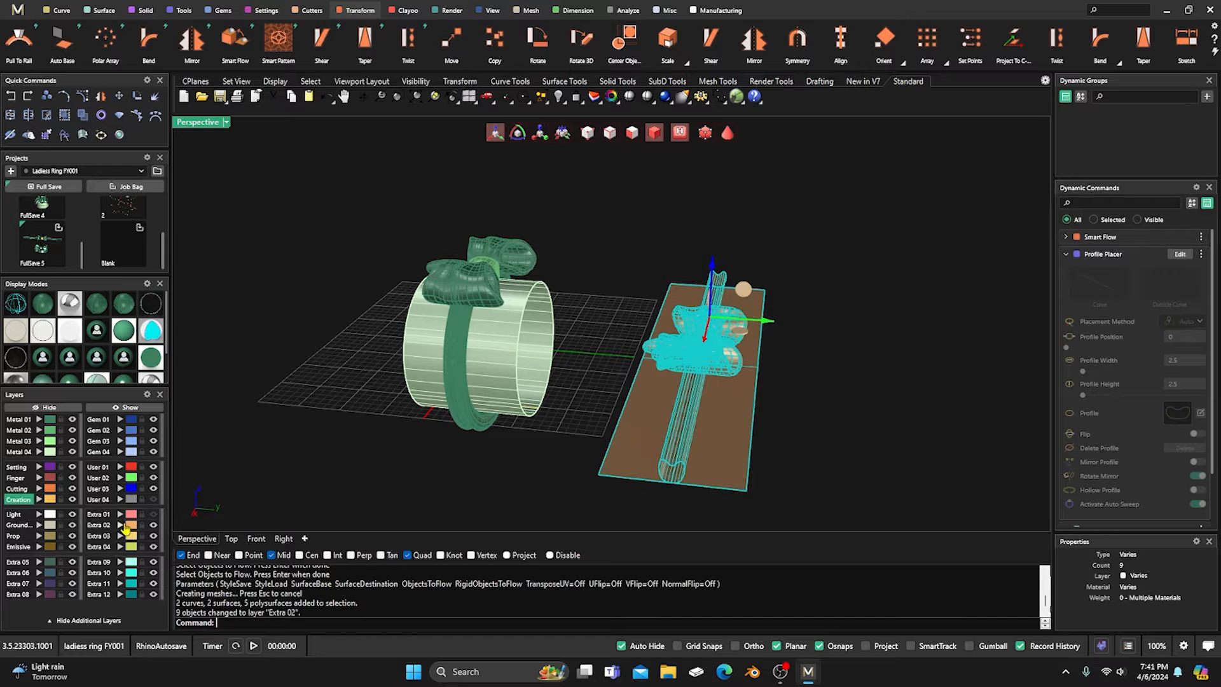
Hide the Extra 02 layer with the flat originals and the Metal 04 layer with the ring sleeve.
left_click(152, 526)
right_click_drag(287, 453, 358, 439)
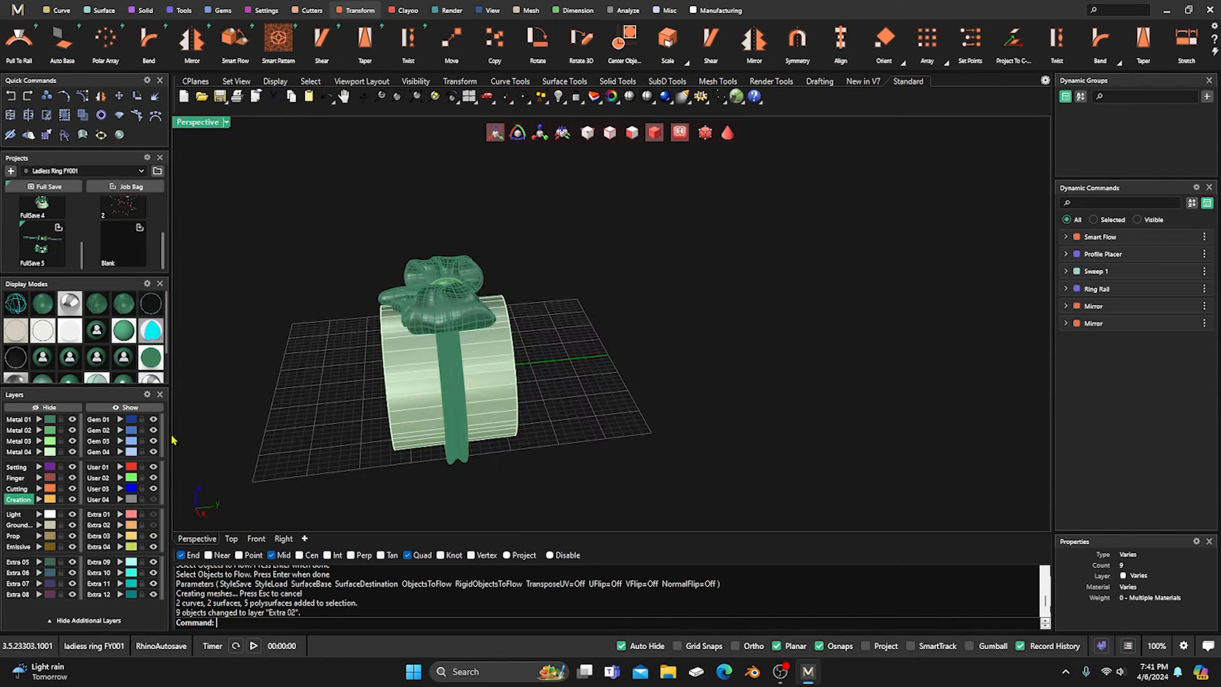
left_click(71, 453)
right_click_drag(243, 450, 325, 441)
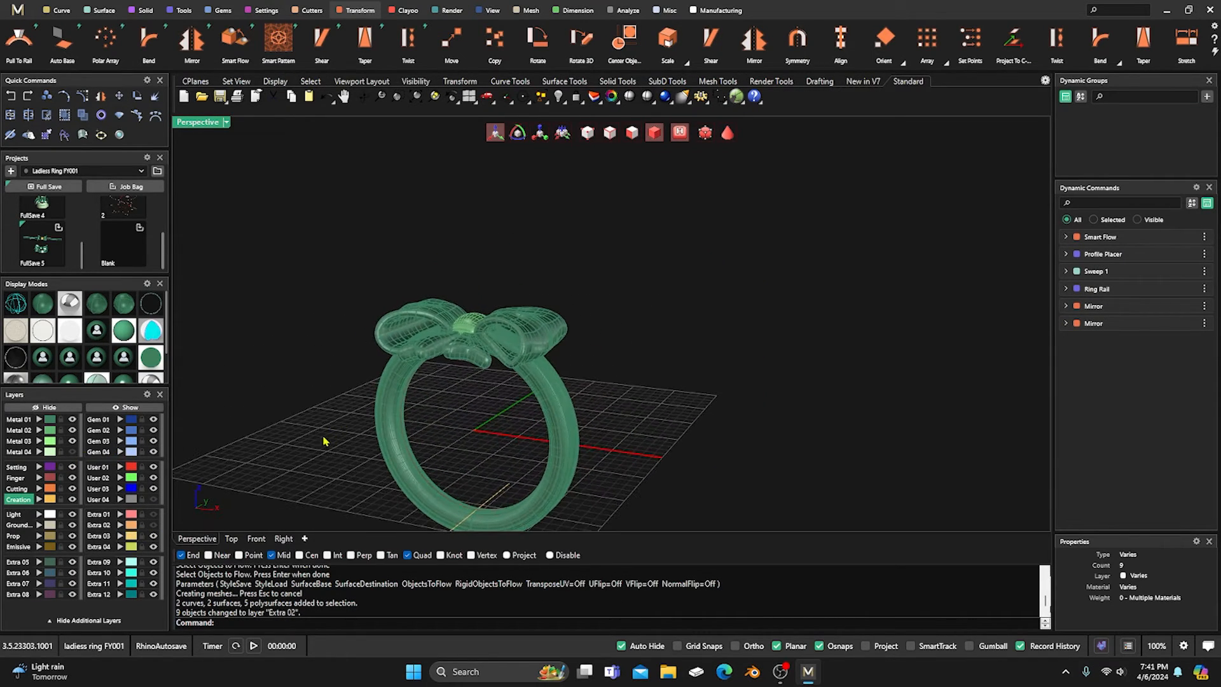
Use Super Select to check for remaining curves and move the open curve at the base of the ring to the User 04 layer.
left_click(1102, 646)
left_click(1128, 358)
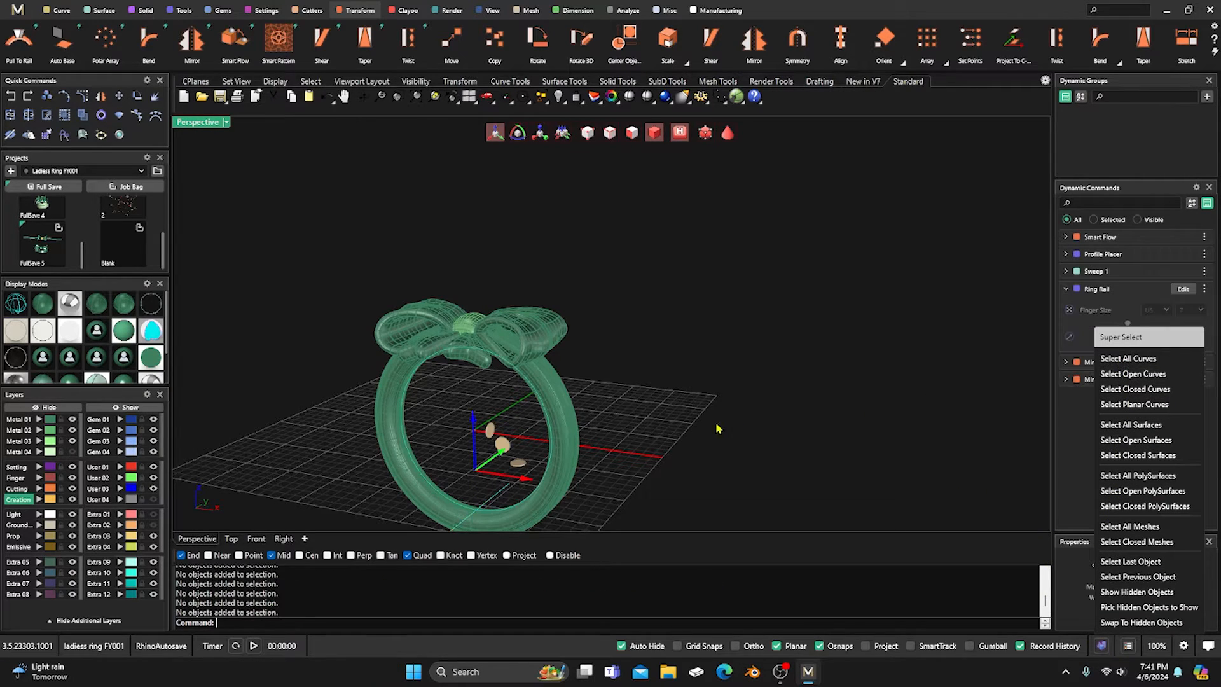
left_click(248, 434)
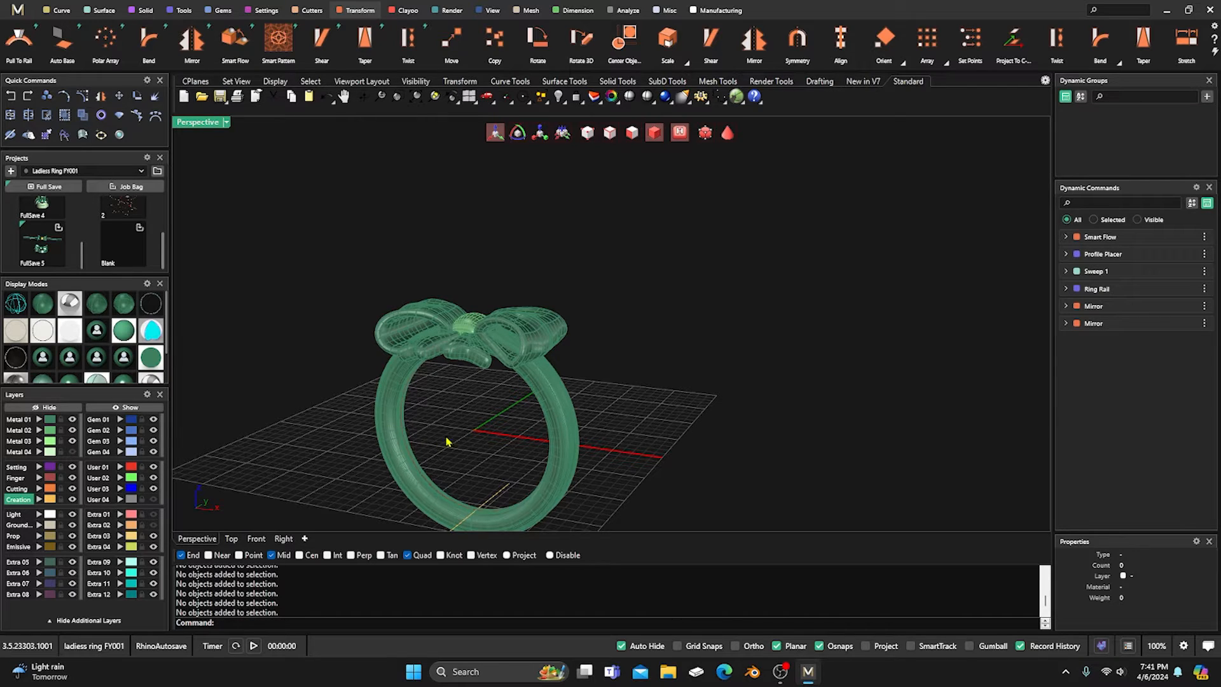
left_click(505, 490)
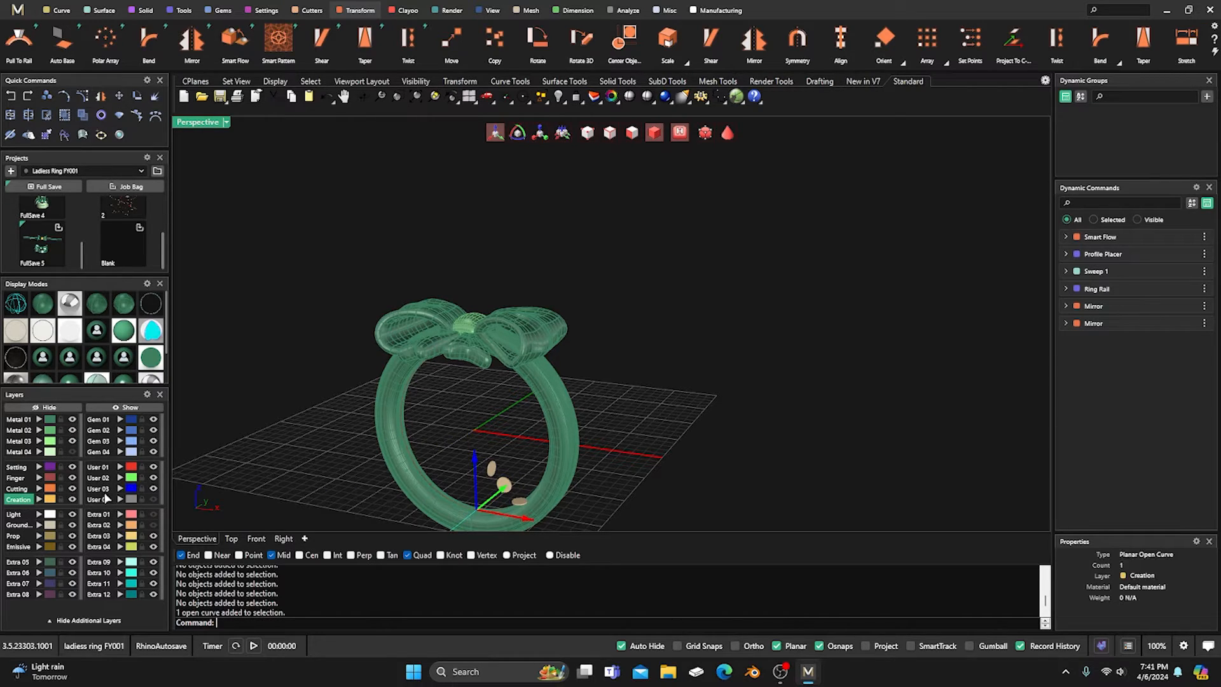
left_click(119, 500)
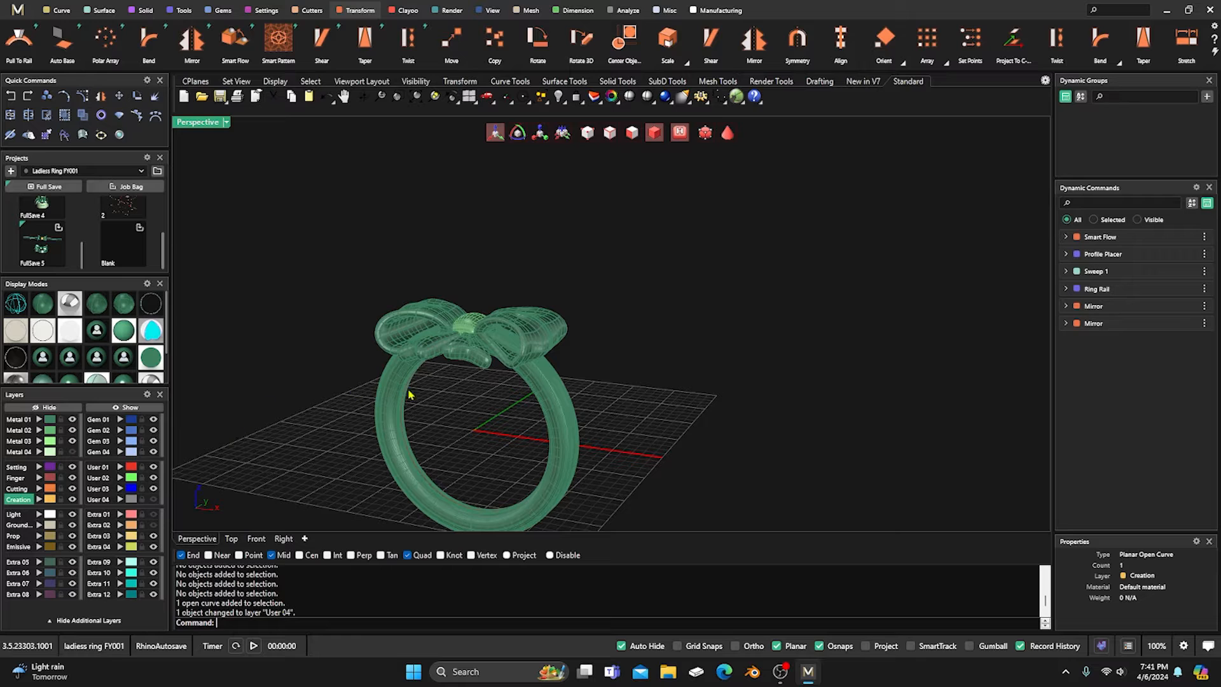
Select all remaining ring objects together to check their object types.
right_click_drag(409, 394, 503, 431)
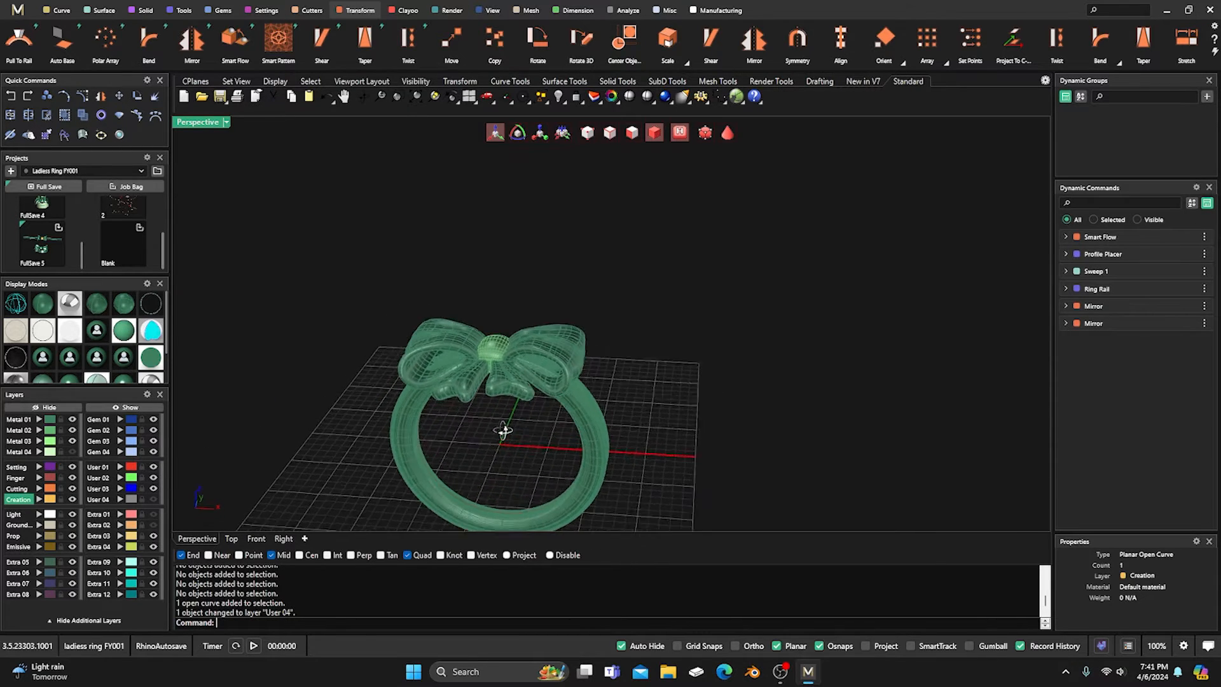
scroll(503, 430, "up", 5)
key("ctrl+a")
left_click(418, 224)
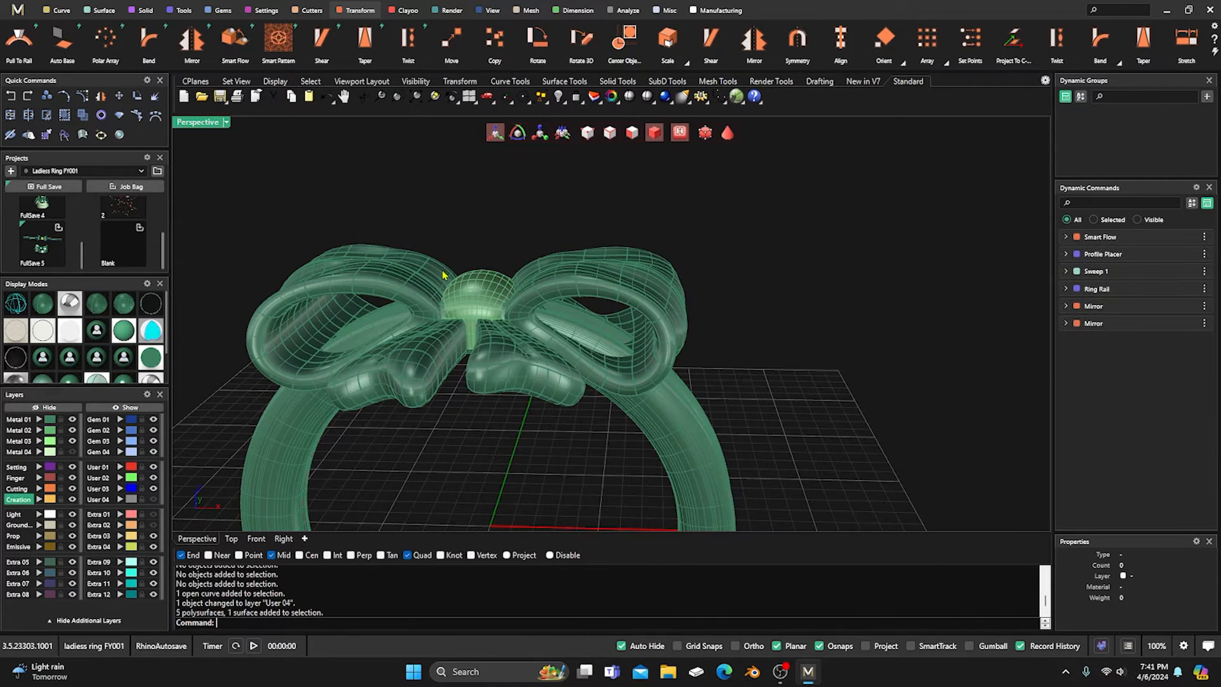
key("ctrl+a")
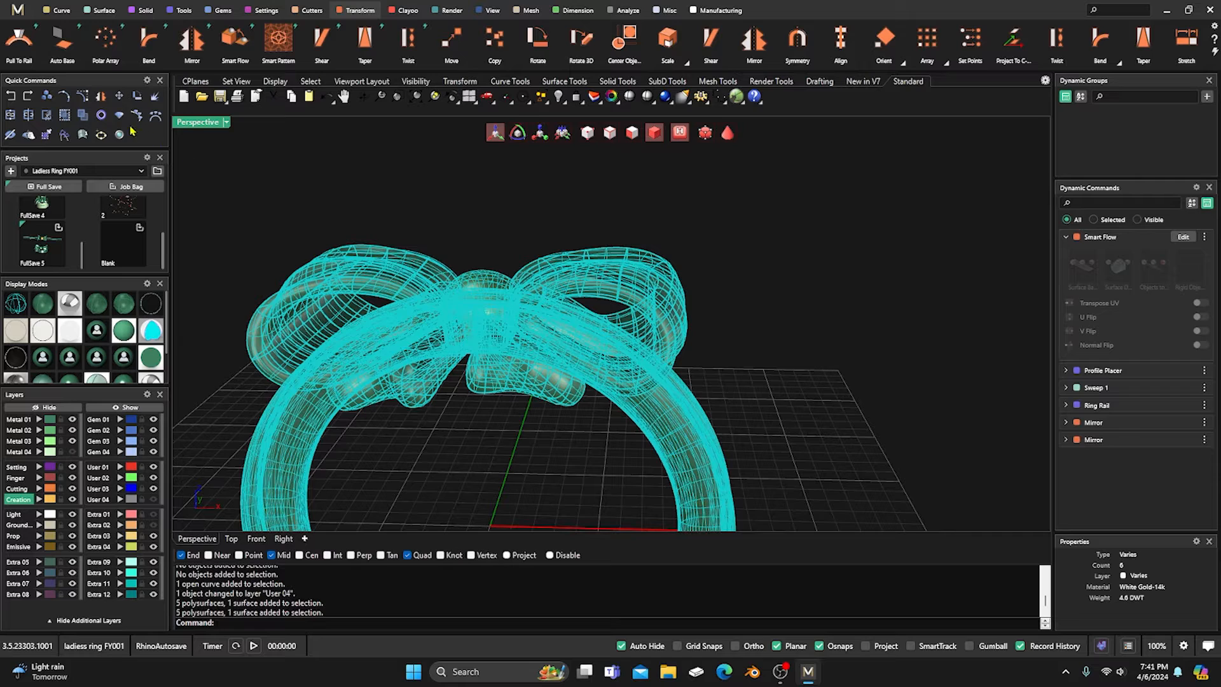
left_click(279, 172)
Select the loops, knot and tails of the flowed bow one by one to check whether they are closed.
left_click(400, 290)
left_click(581, 271)
left_click(531, 251)
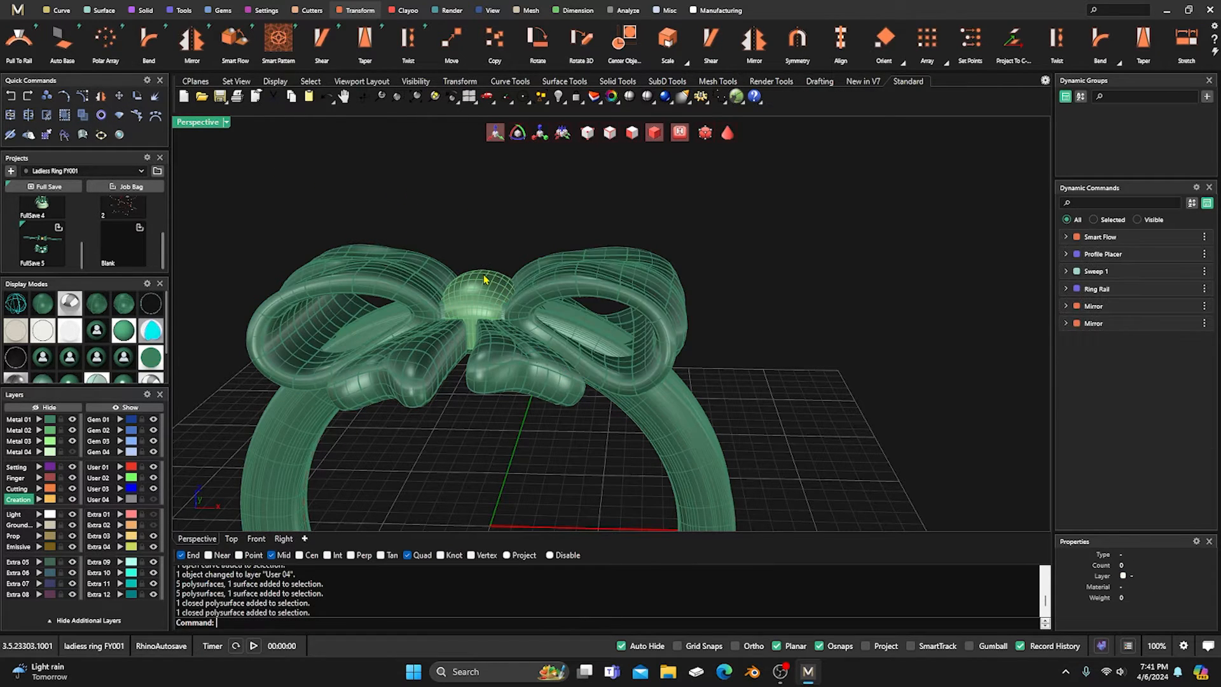
left_click(487, 281)
left_click(490, 213)
left_click(515, 369)
left_click(418, 352)
left_click(473, 229)
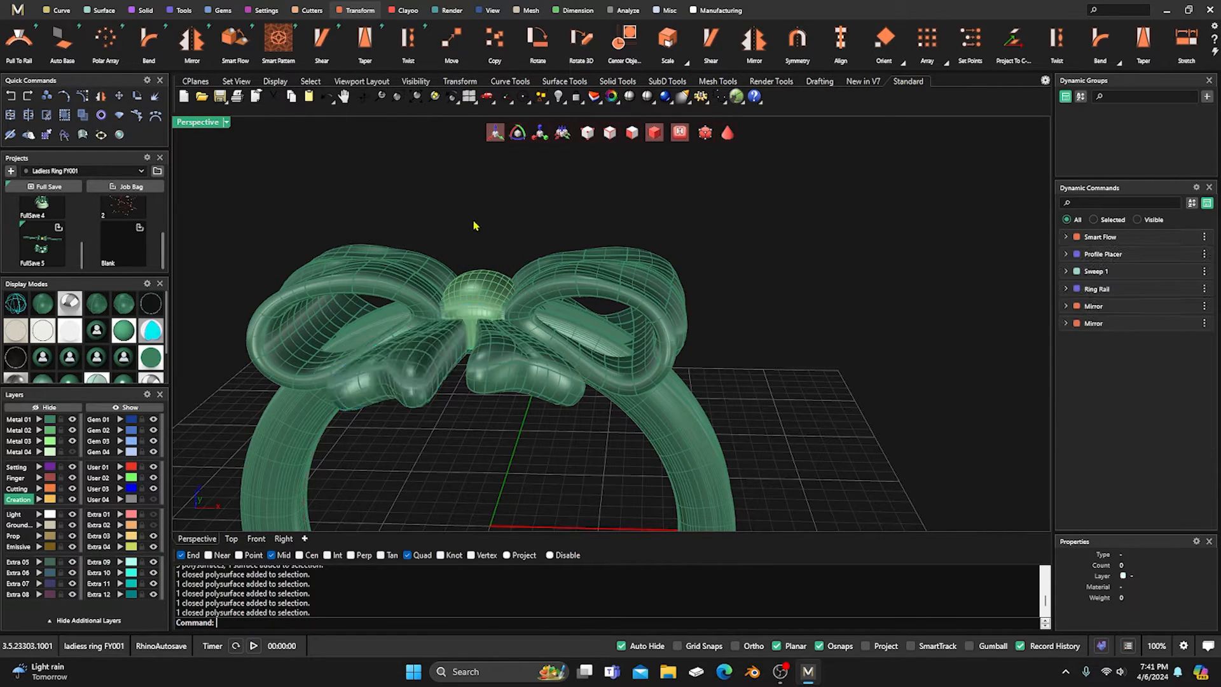
Boolean-union the bow's central knot with its right loop.
scroll(505, 266, "down", 4)
right_click_drag(506, 265, 502, 291)
scroll(503, 291, "up", 3)
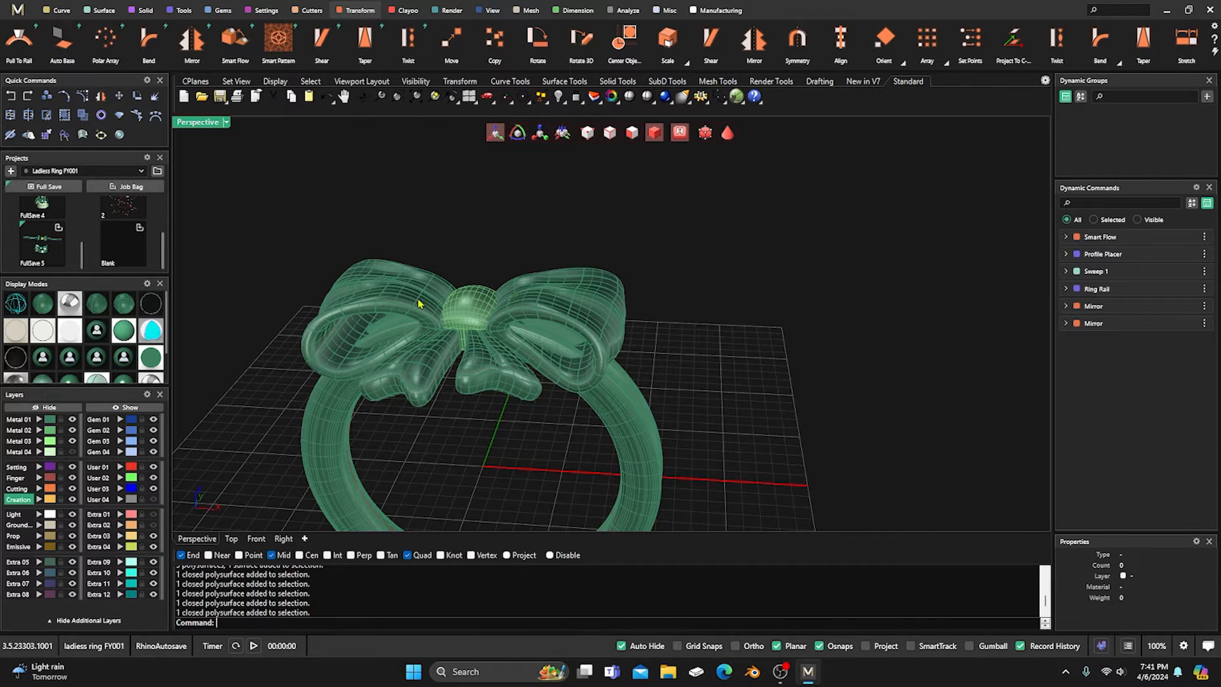
left_click(146, 10)
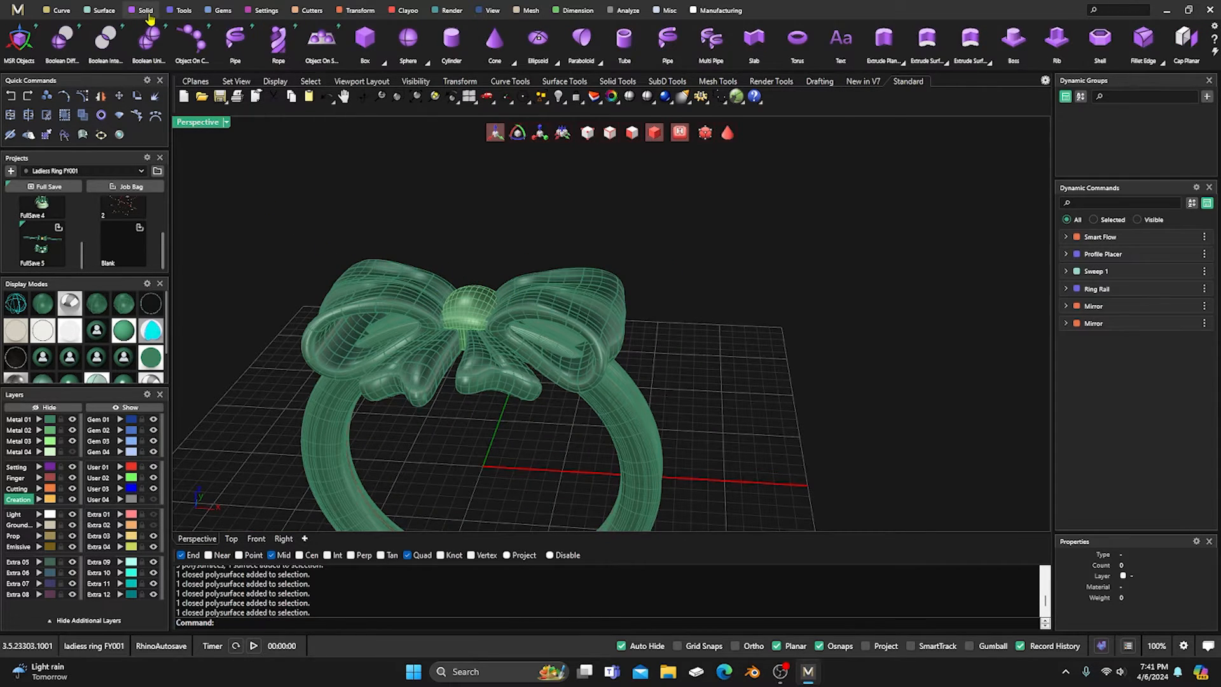
left_click(150, 39)
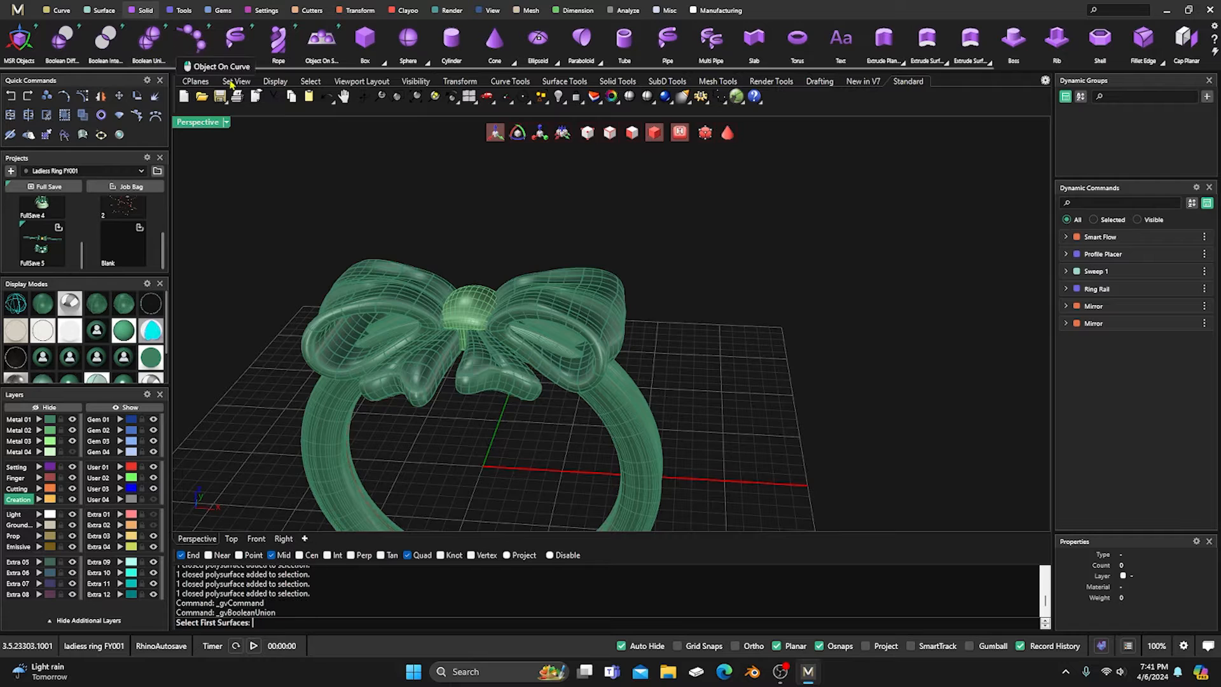
left_click(486, 307)
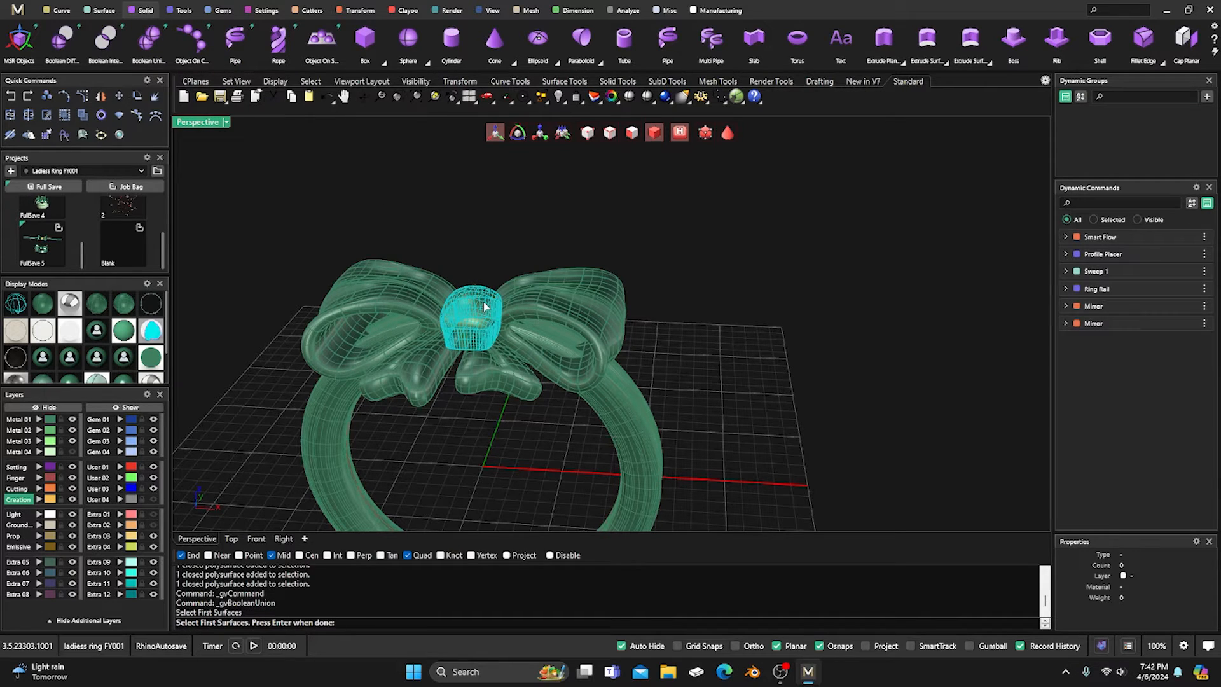
key("Return")
left_click(548, 297)
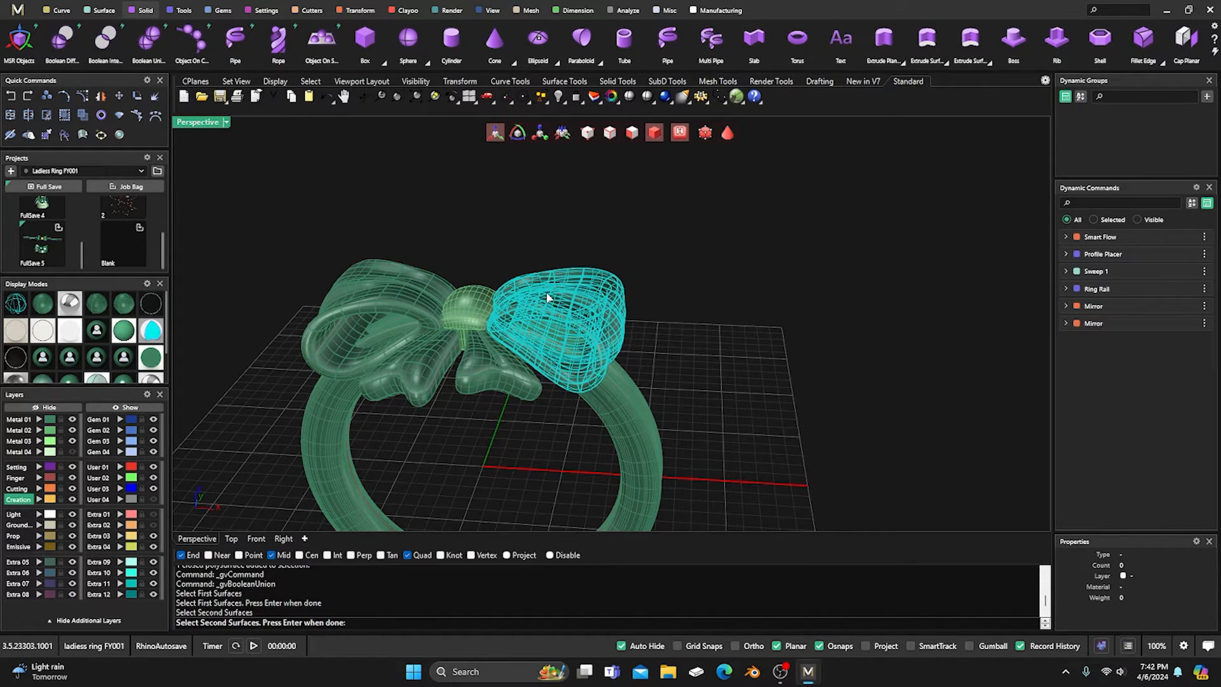
key("Return")
key("Return")
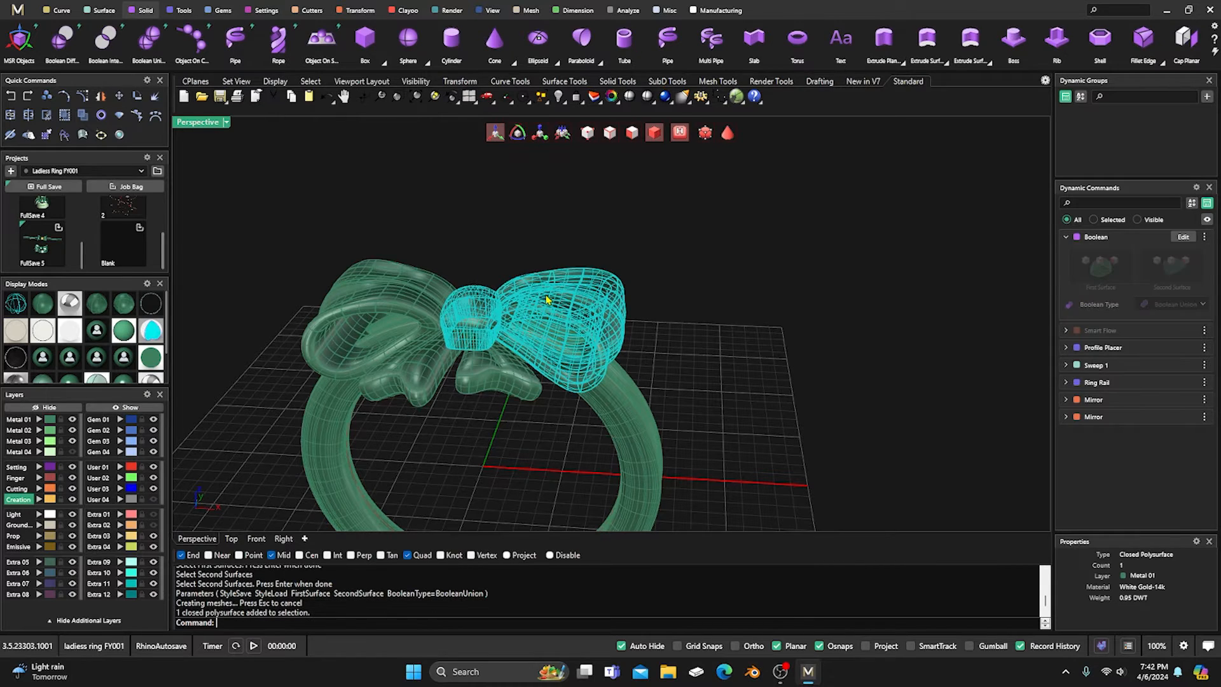
Select the knot and the right loop in turn to check whether they are one solid.
left_click(491, 270)
left_click(480, 302)
left_click(512, 257)
left_click(557, 288)
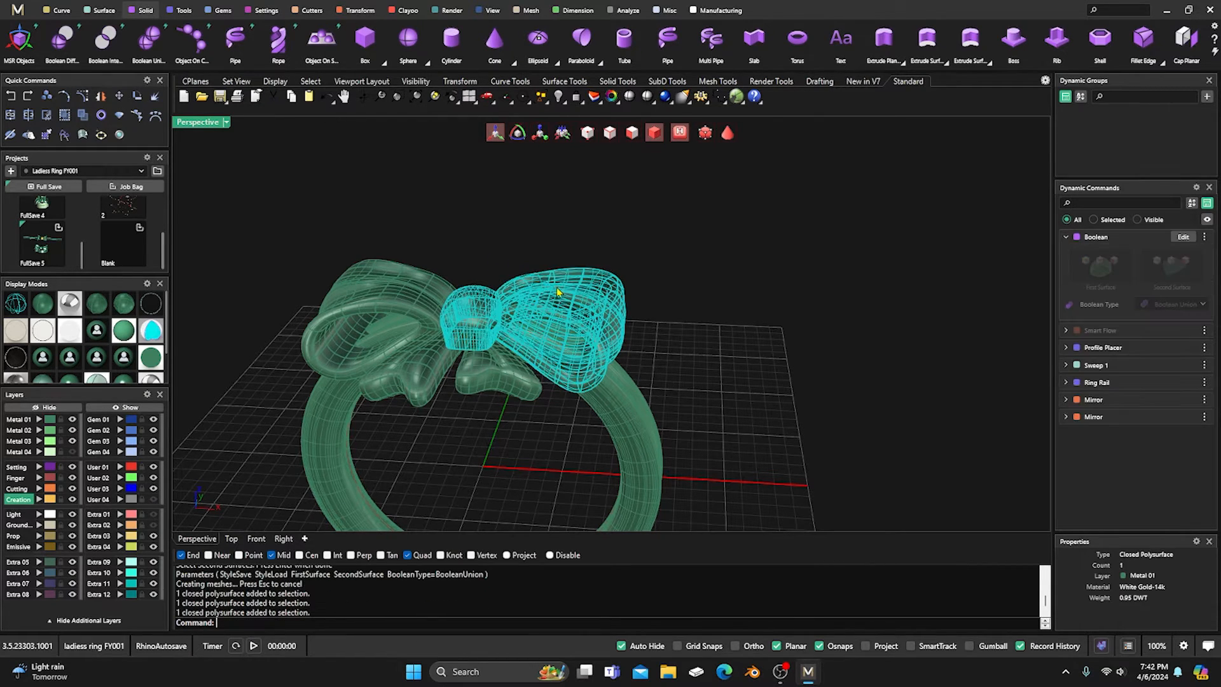
left_click(526, 250)
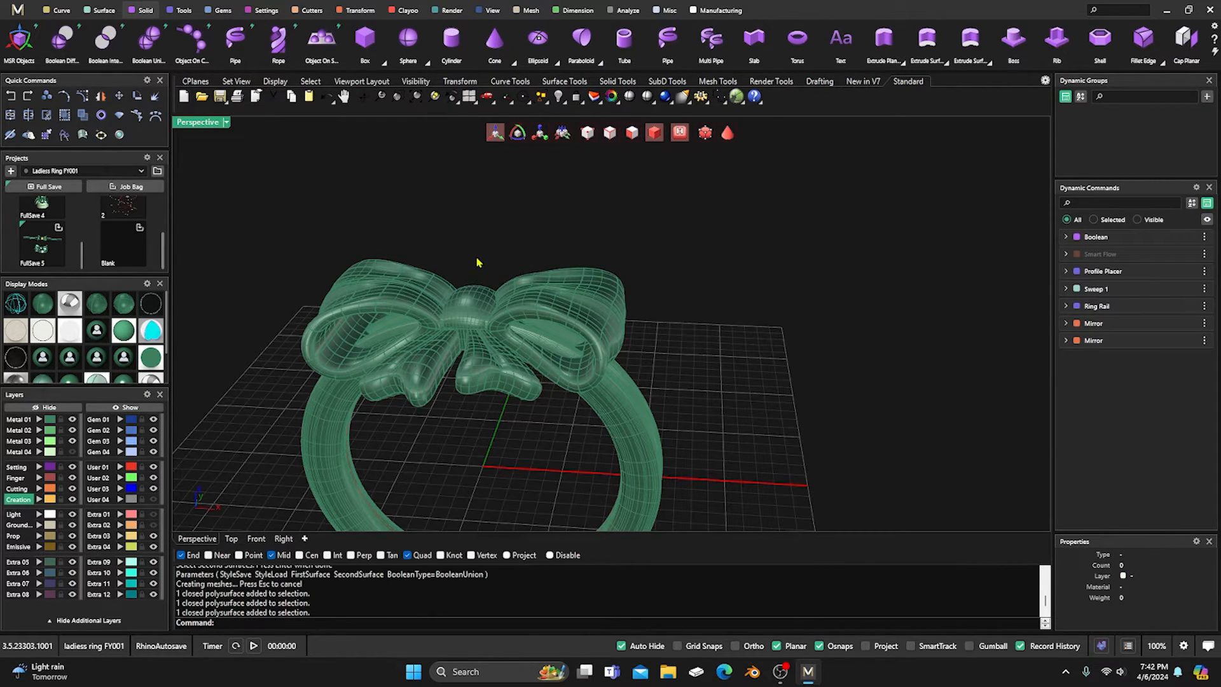
Boolean-union the joined knot and right loop with the bow's left loop.
key("Return")
left_click(478, 299)
key("Return")
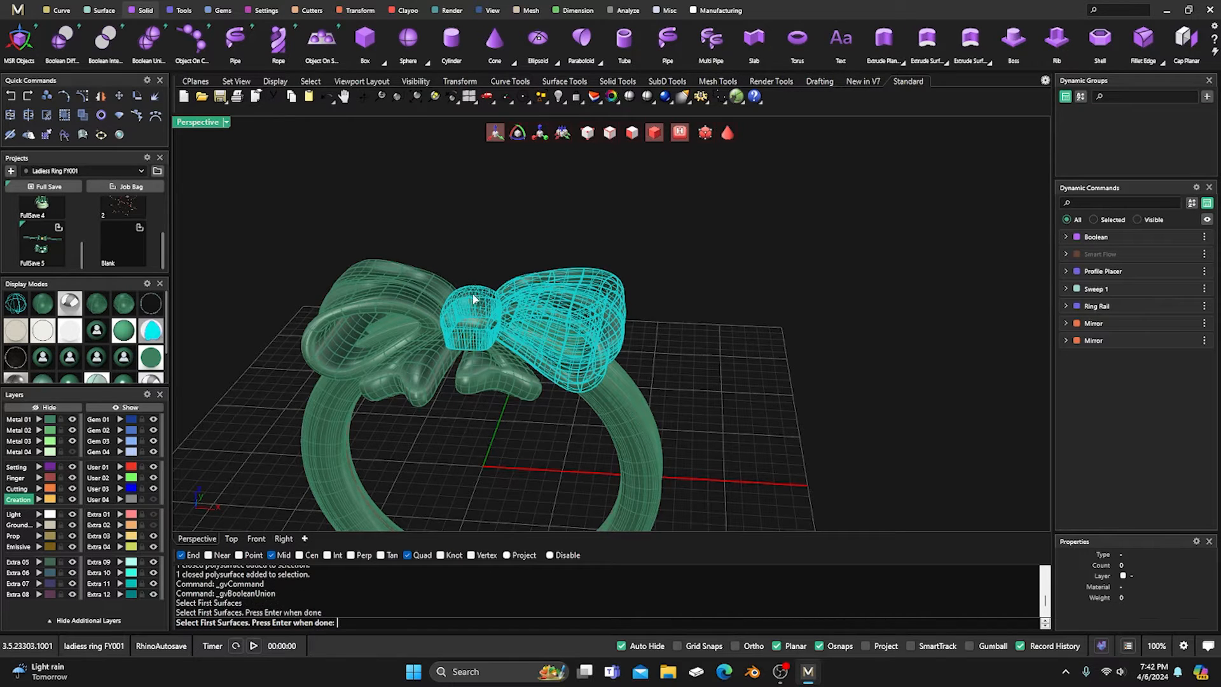
left_click(431, 293)
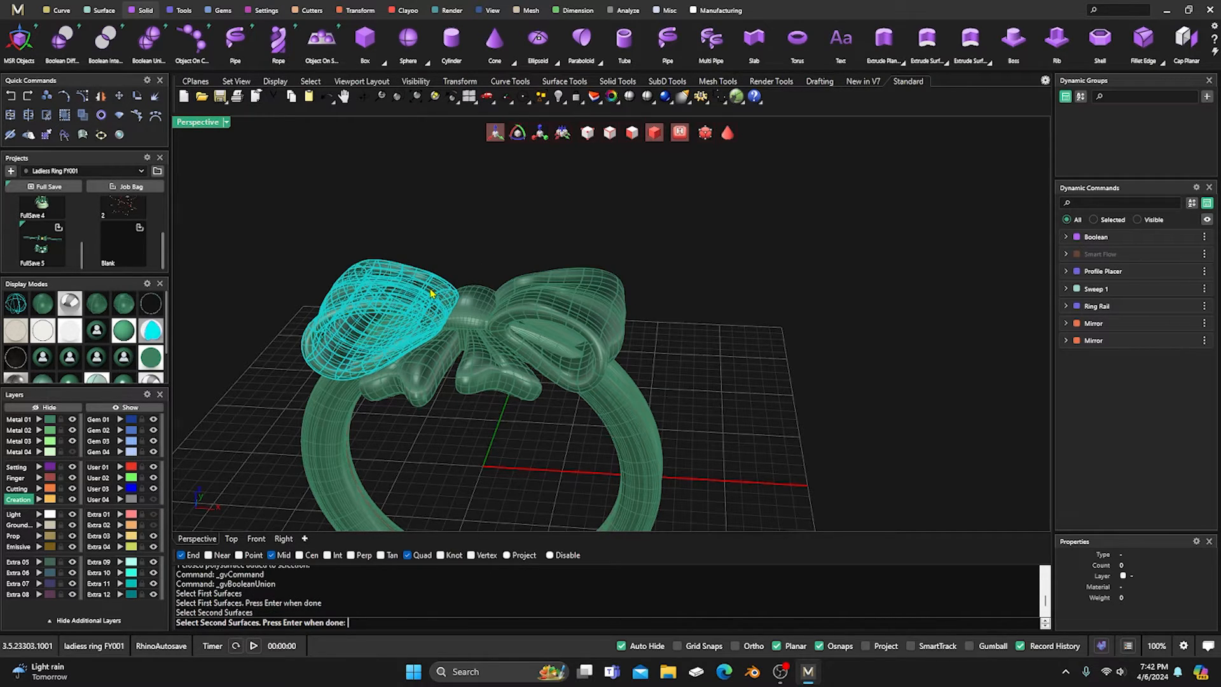
key("Return")
key("Return")
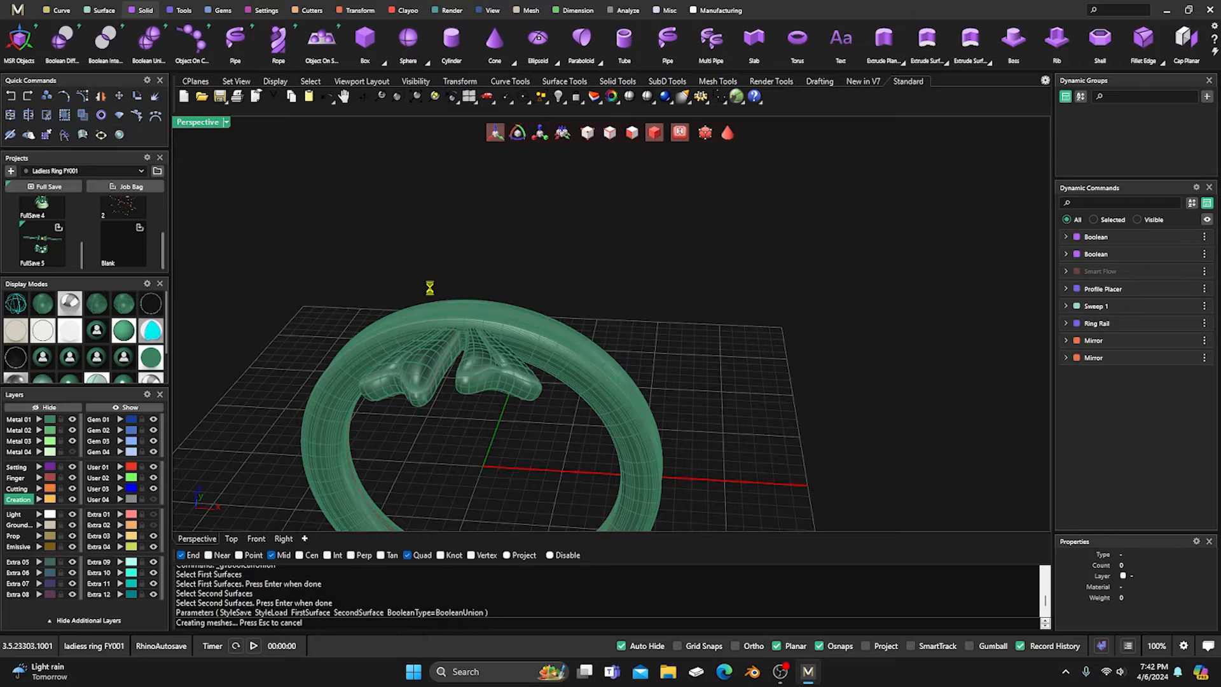
key("Escape")
Select the left loop, knot and right loop in turn to check whether all three are joined.
left_click(419, 284)
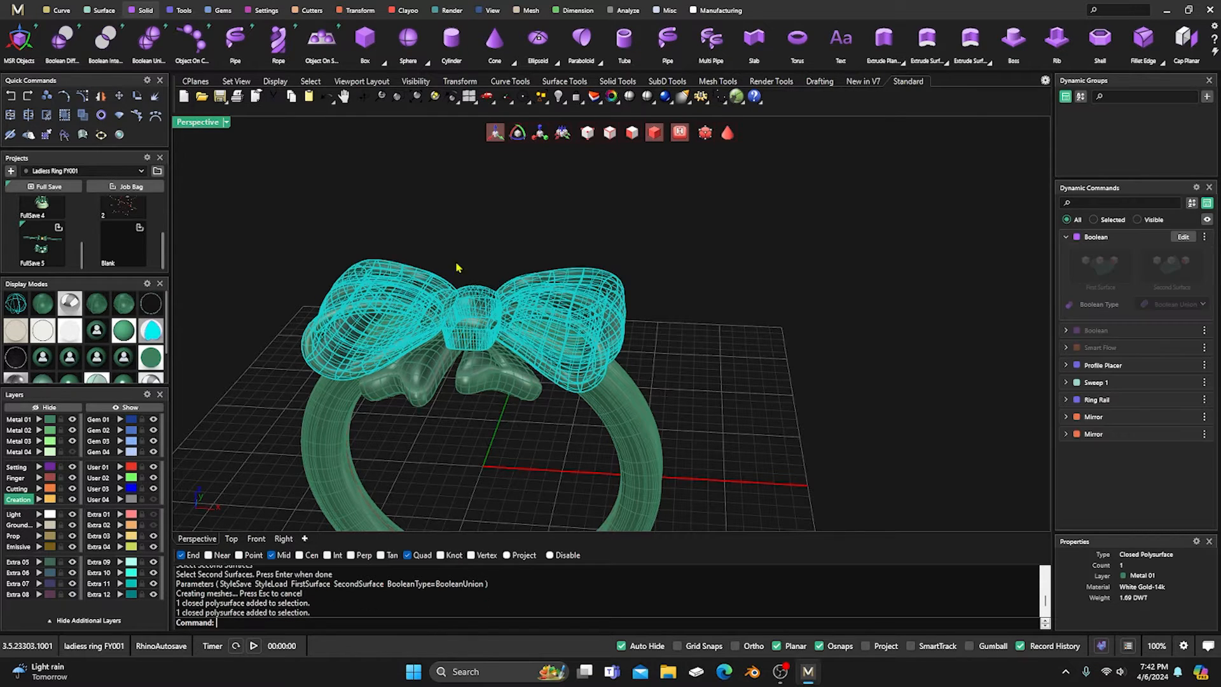
left_click(483, 253)
left_click(480, 294)
left_click(521, 233)
left_click(542, 274)
left_click(500, 281)
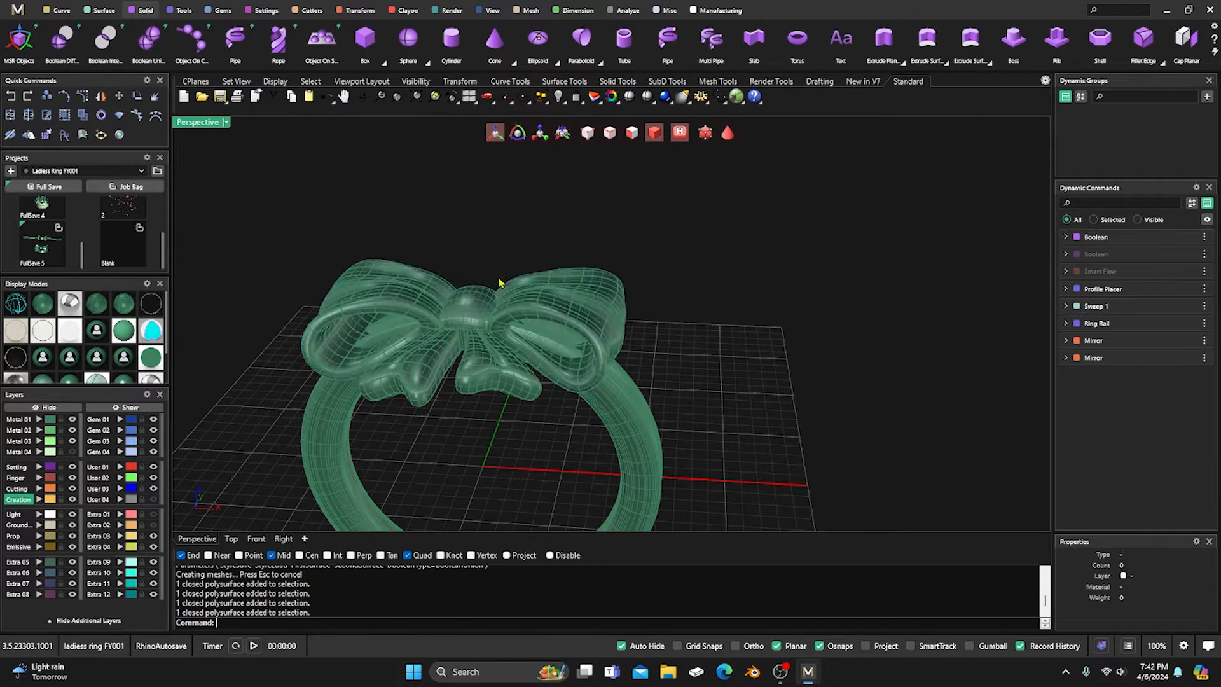
Boolean-union the joined loops and knot with the bow's right tail.
right_click(492, 256)
left_click(481, 301)
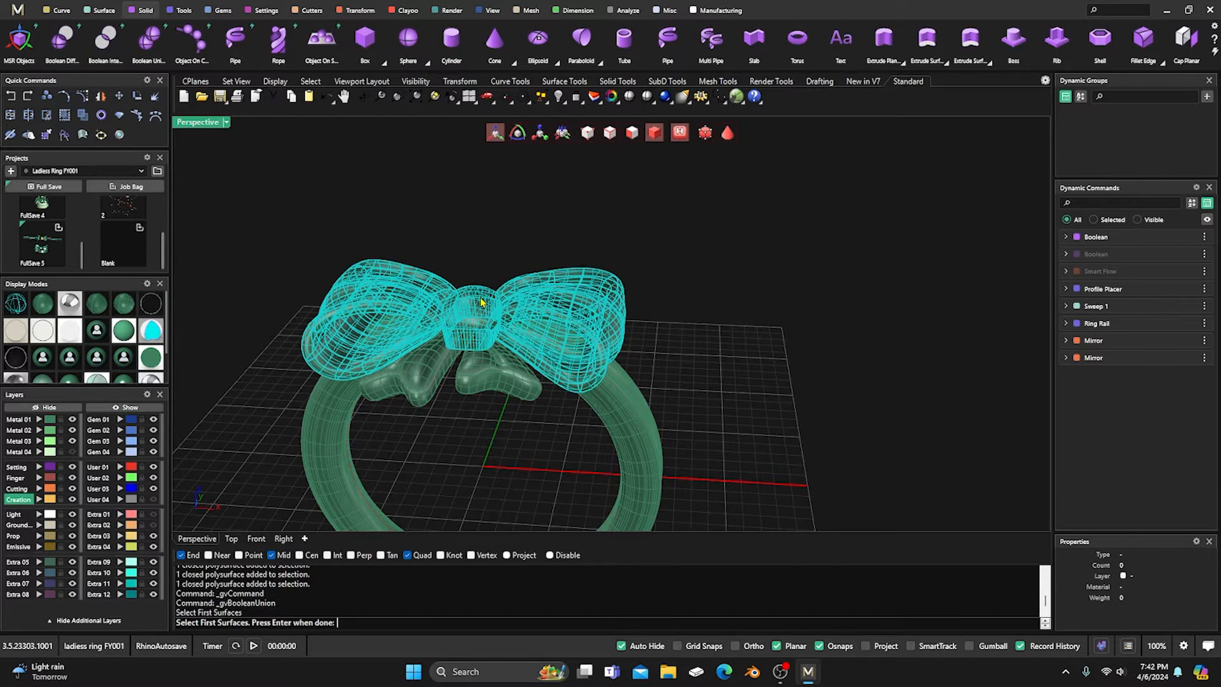
key("Return")
left_click(505, 365)
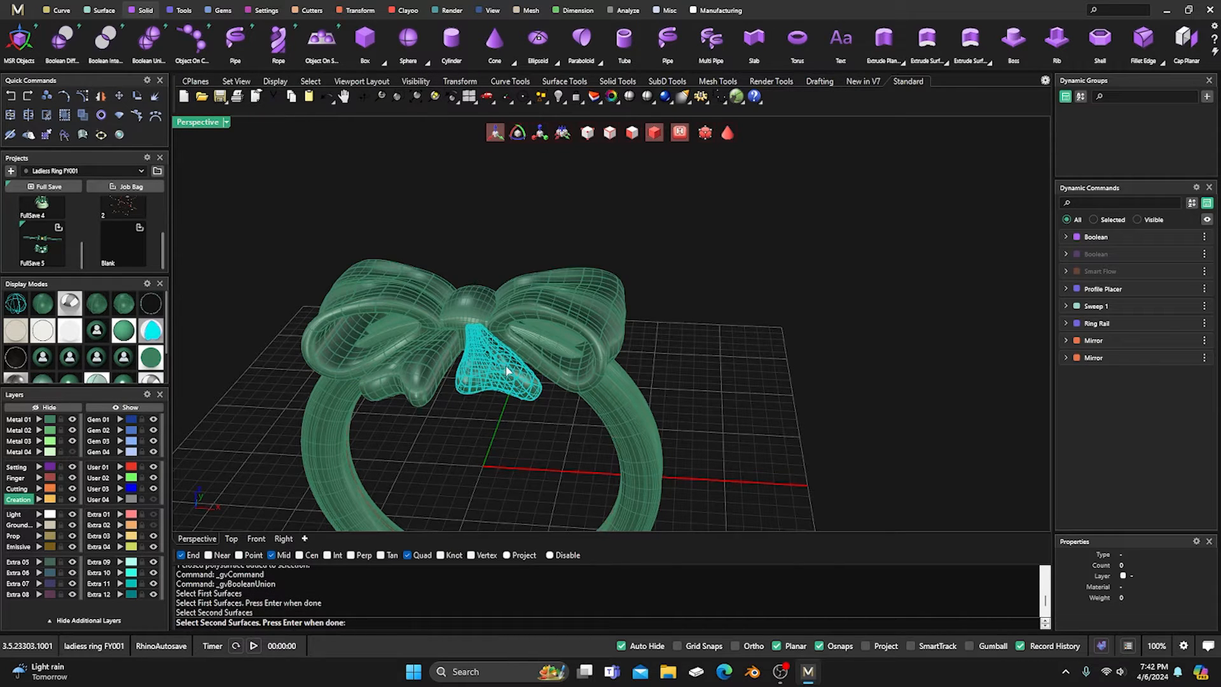
key("Return")
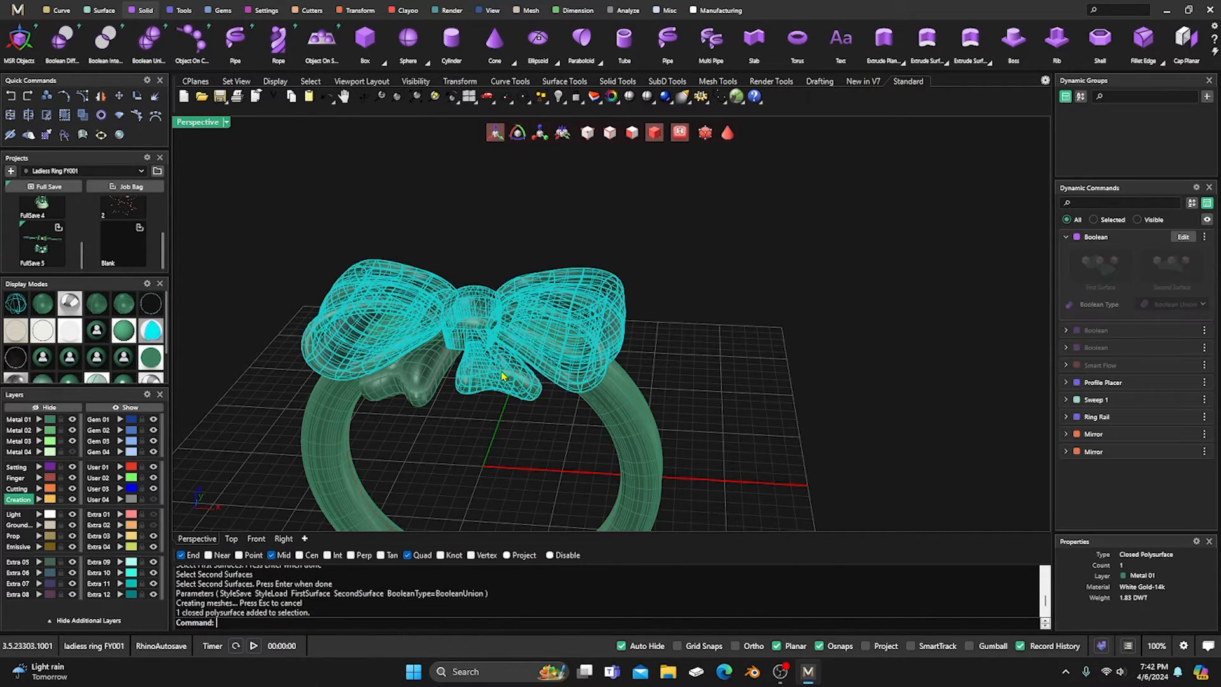
left_click(474, 240)
Boolean-union the joined bow with its left tail as the last separate piece.
right_click(473, 239)
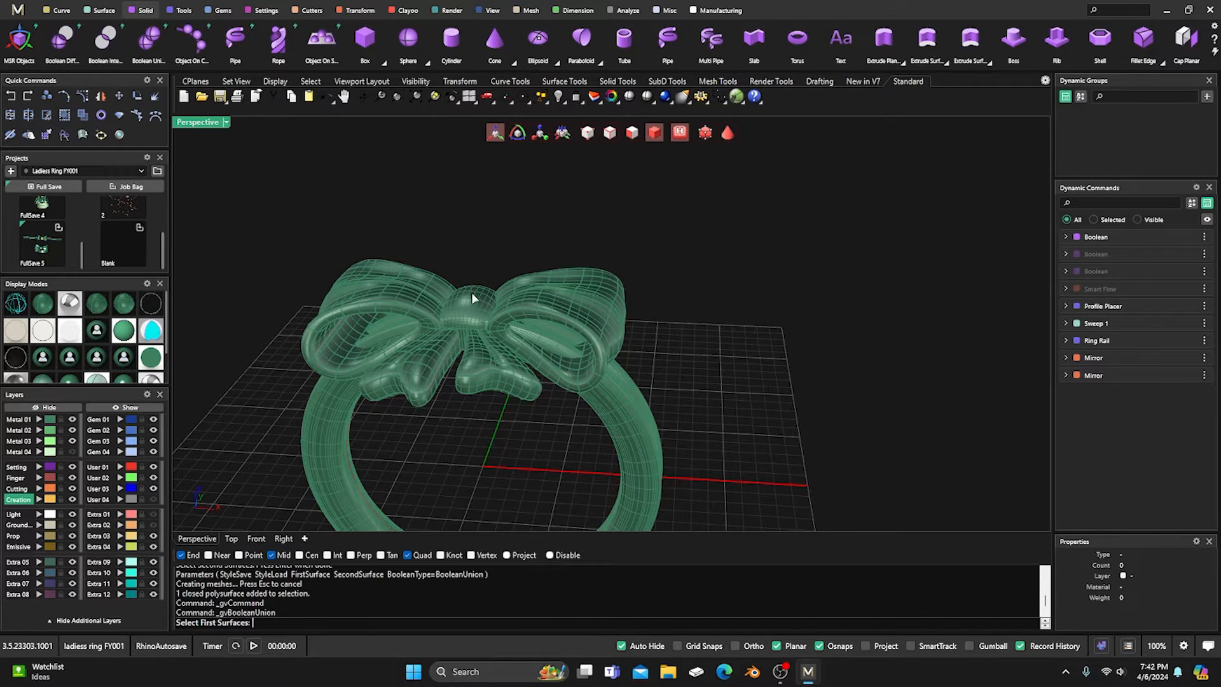
left_click(471, 292)
key("Return")
left_click(446, 351)
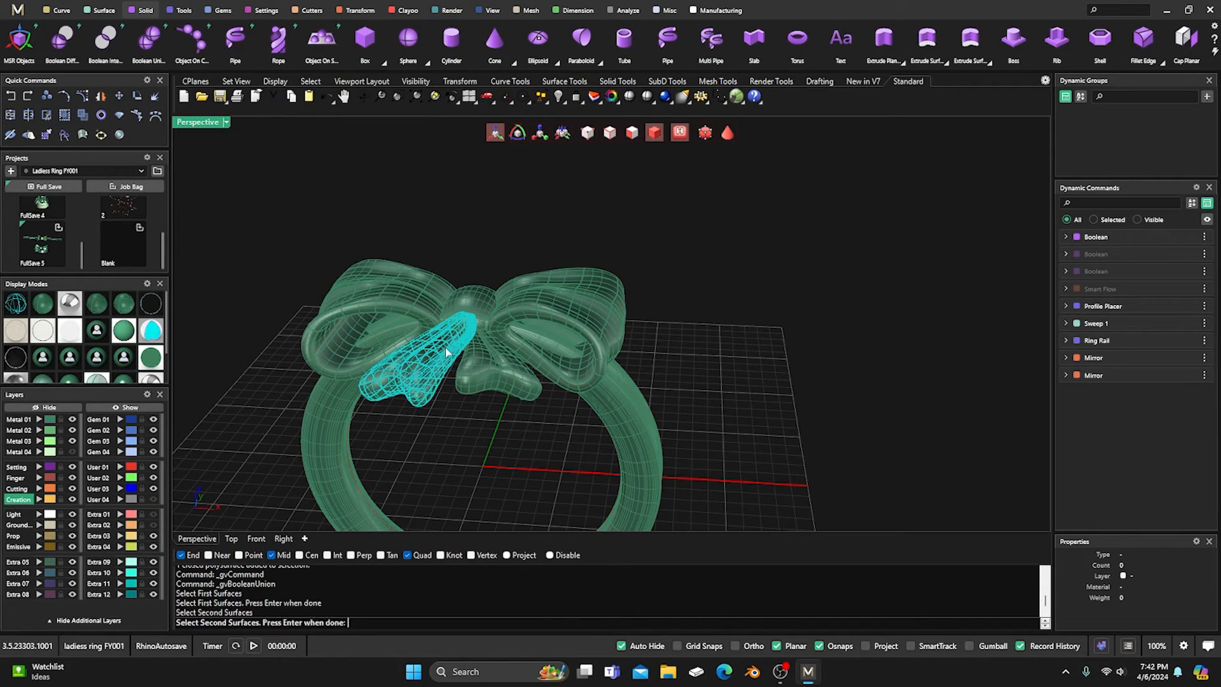
key("Return")
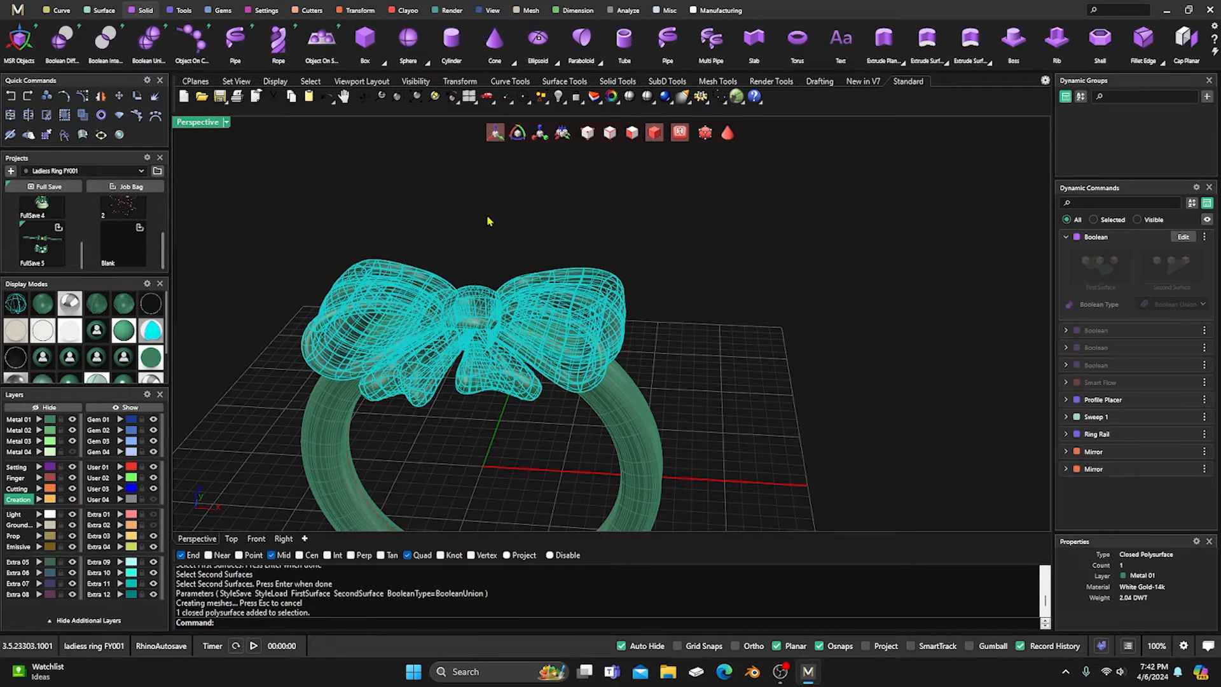
Show all hidden objects and move the red half-bow meshes onto the Extra 03 layer.
left_click(75, 408)
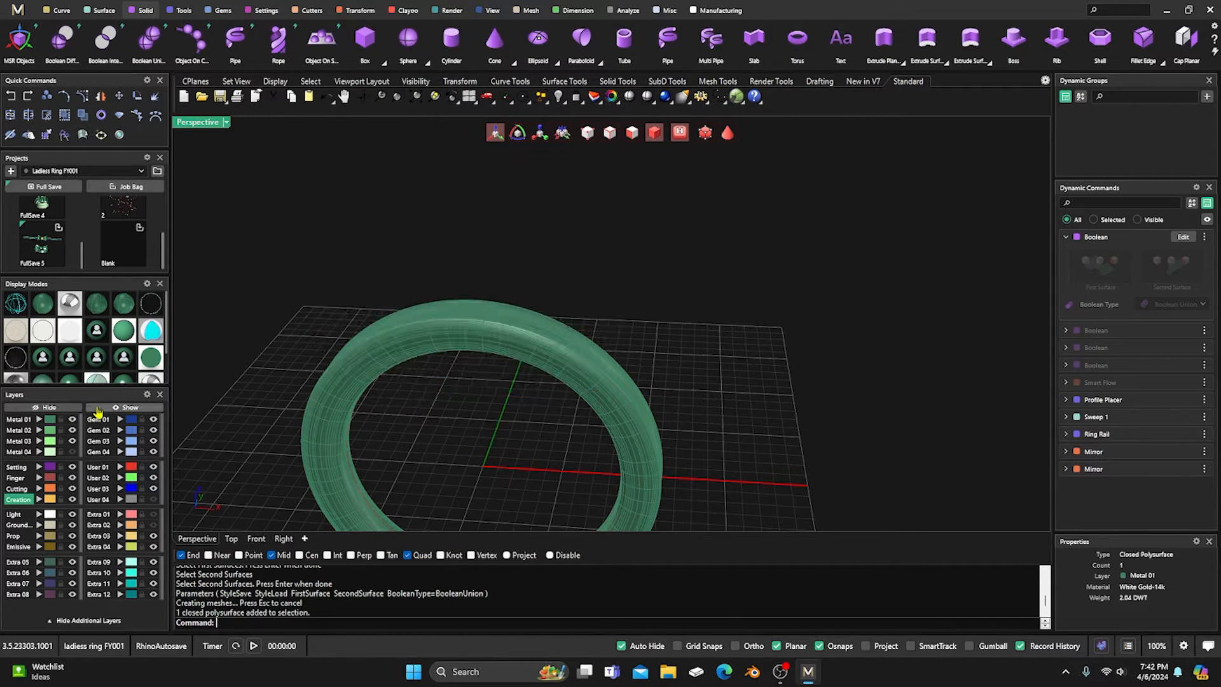
left_click(108, 408)
left_click(903, 286)
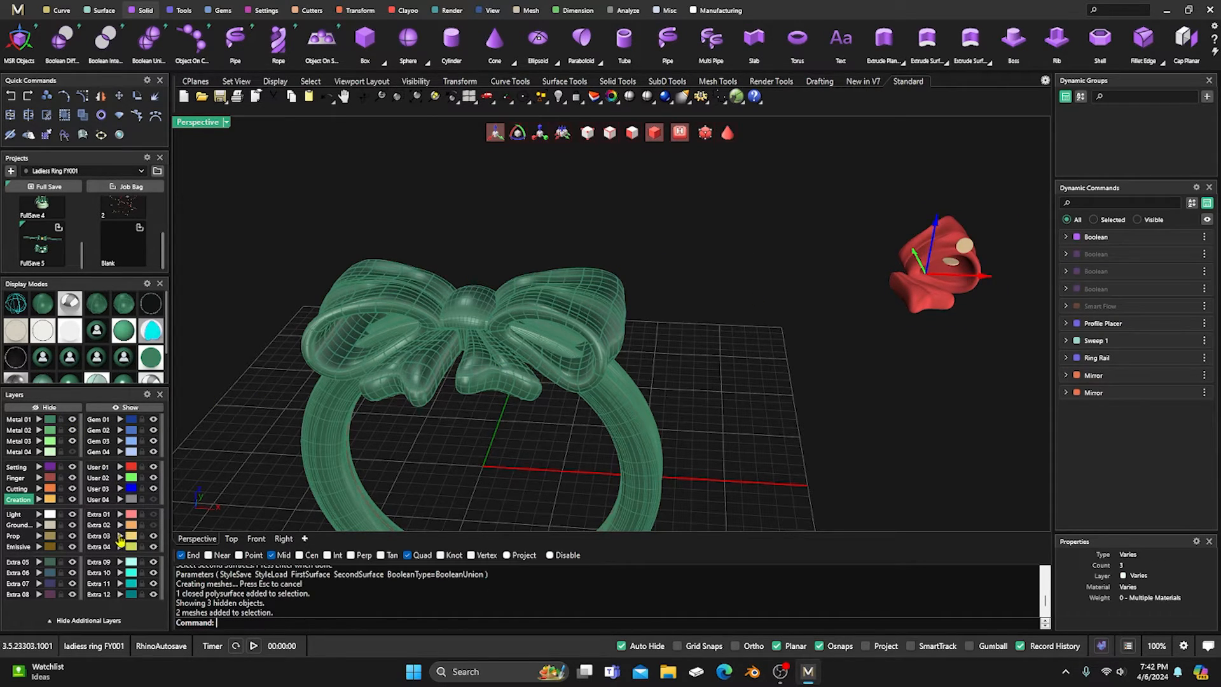
left_click(120, 536)
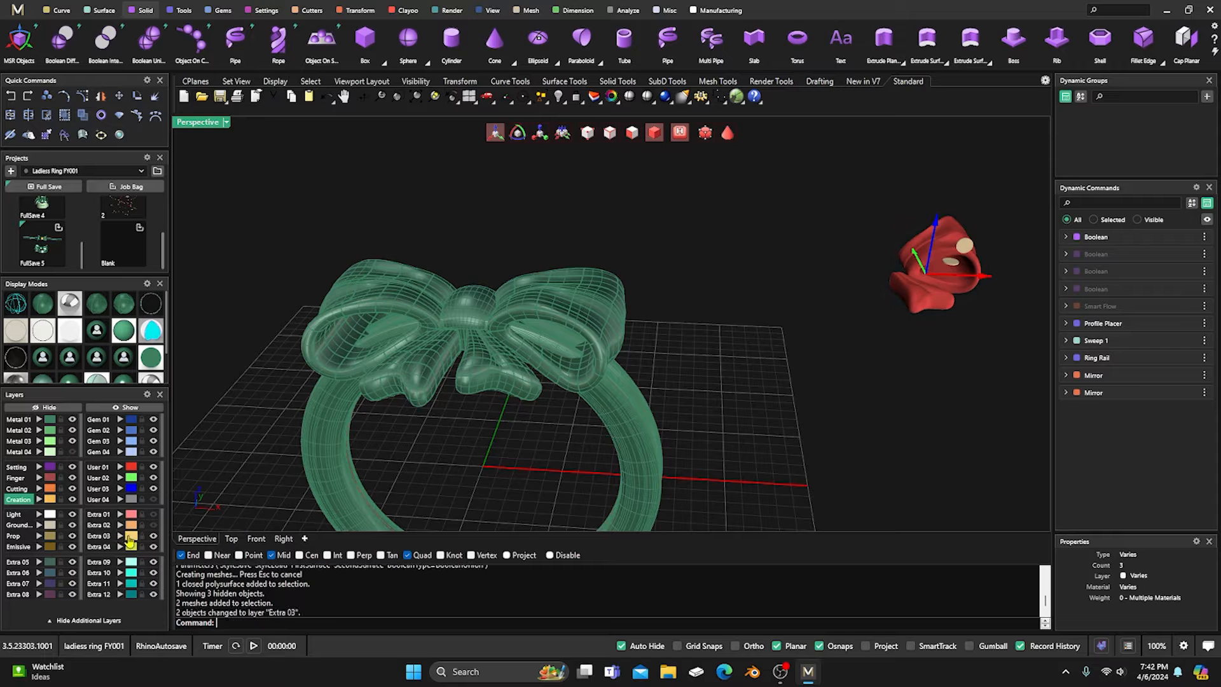
Select the united bow to check its object properties, and inspect how it meets the band.
left_click(567, 317)
left_click(520, 245)
left_click(557, 308)
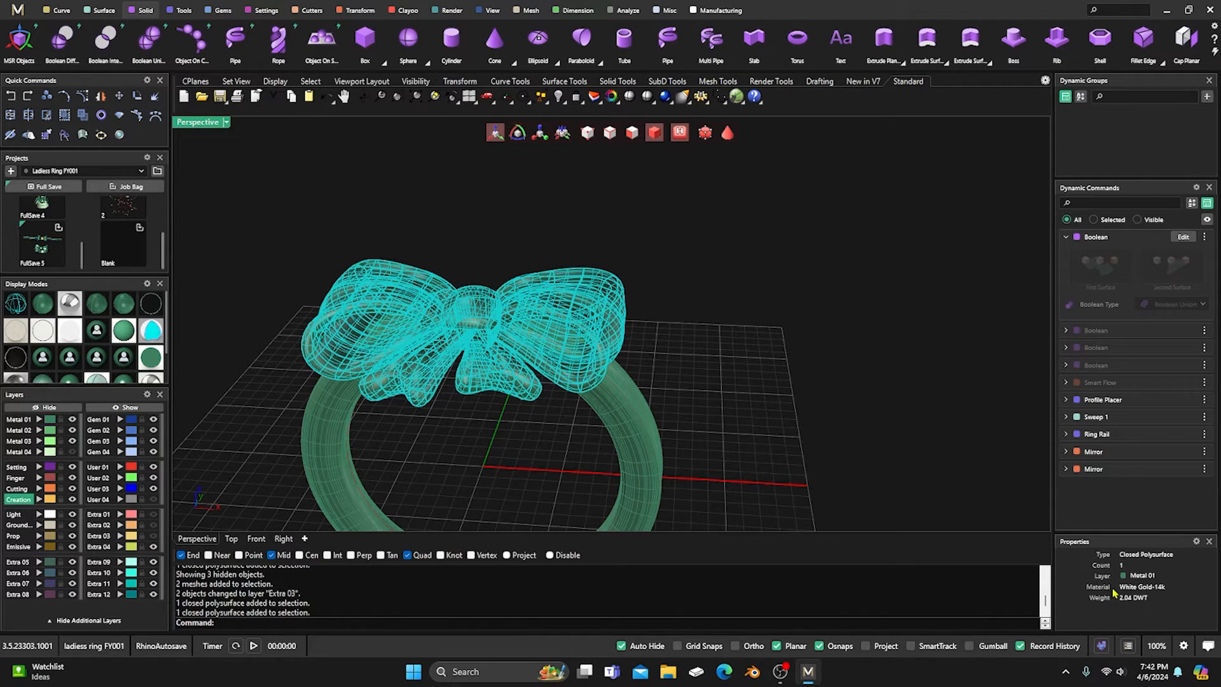
left_click(794, 294)
right_click_drag(720, 358, 722, 331)
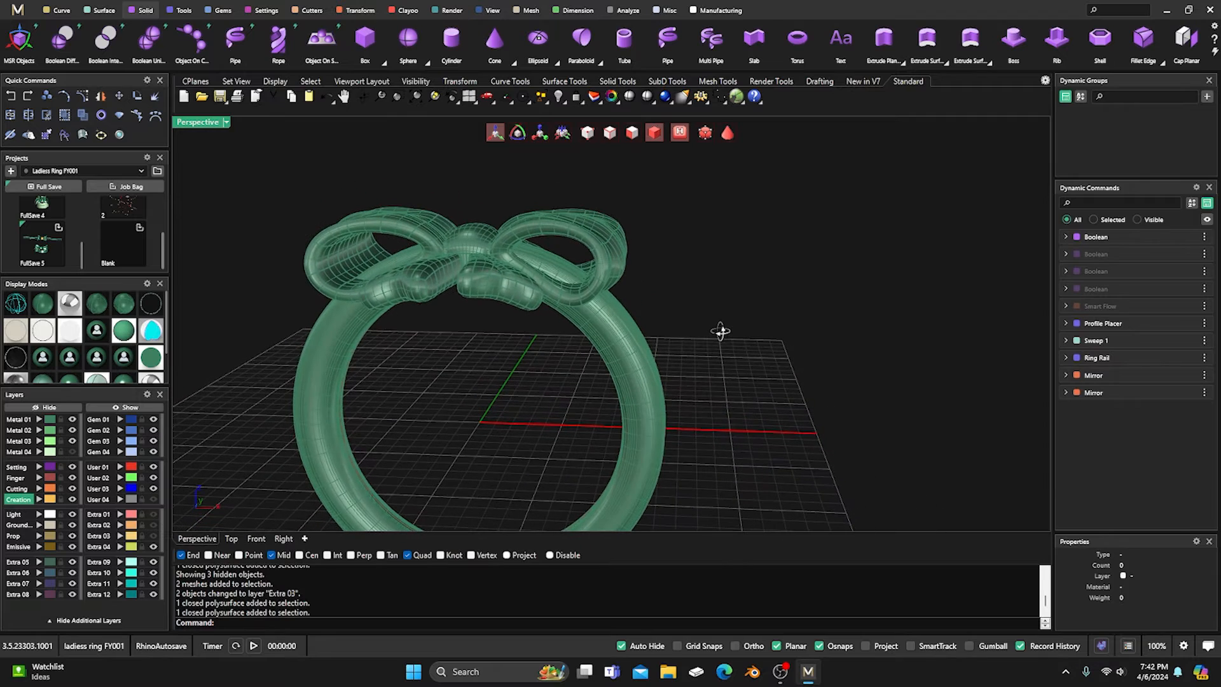
scroll(620, 328, "up", 3)
mouse_move(621, 326)
right_mouse_down()
mouse_move(656, 294)
mouse_move(636, 313)
right_mouse_up()
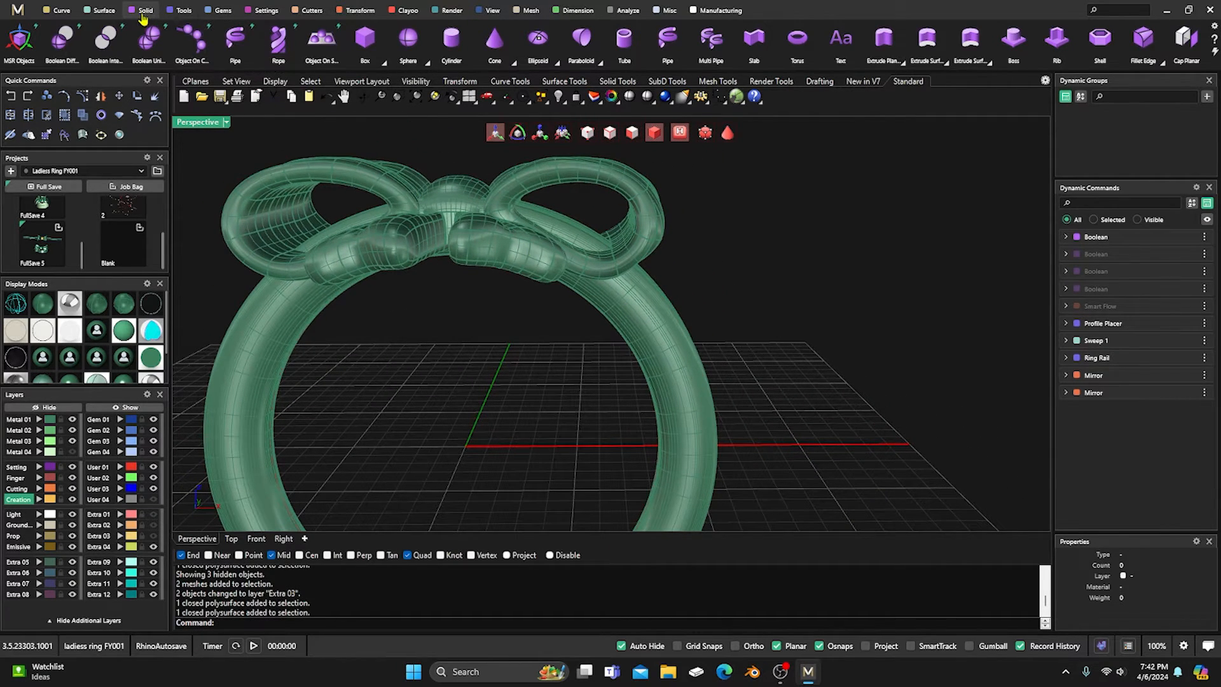
Try subtracting the bow from the ring band with Boolean Difference and inspect the resulting cut.
left_click(46, 96)
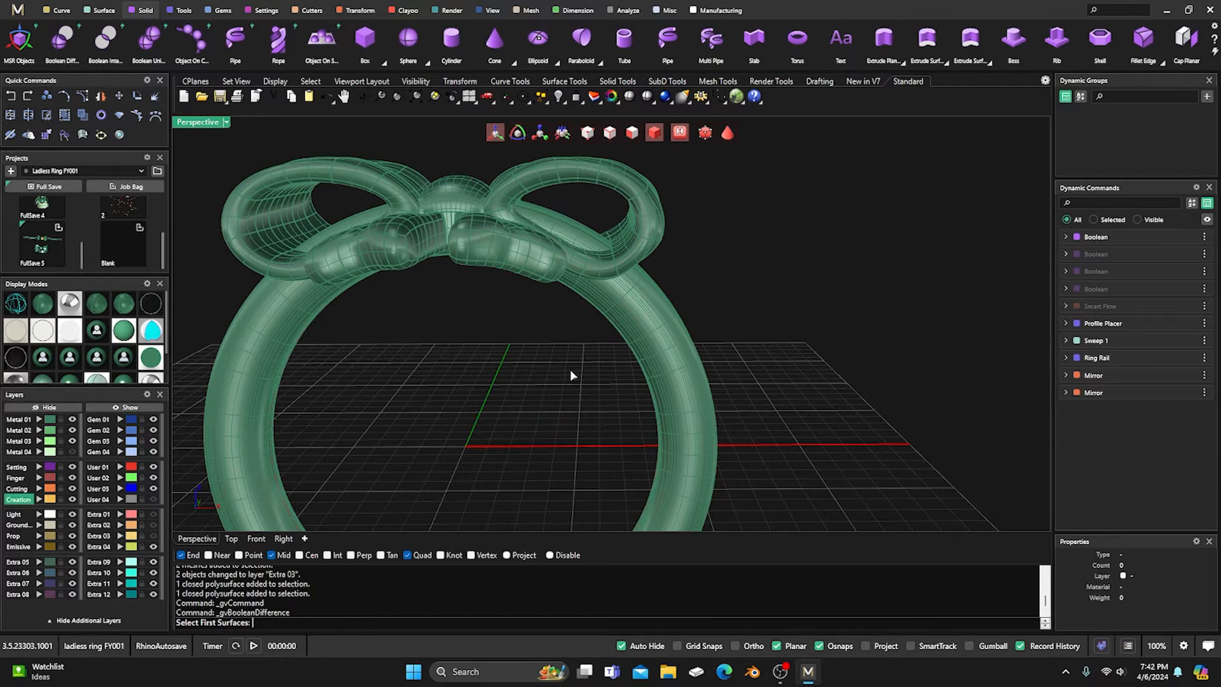
left_click(644, 327)
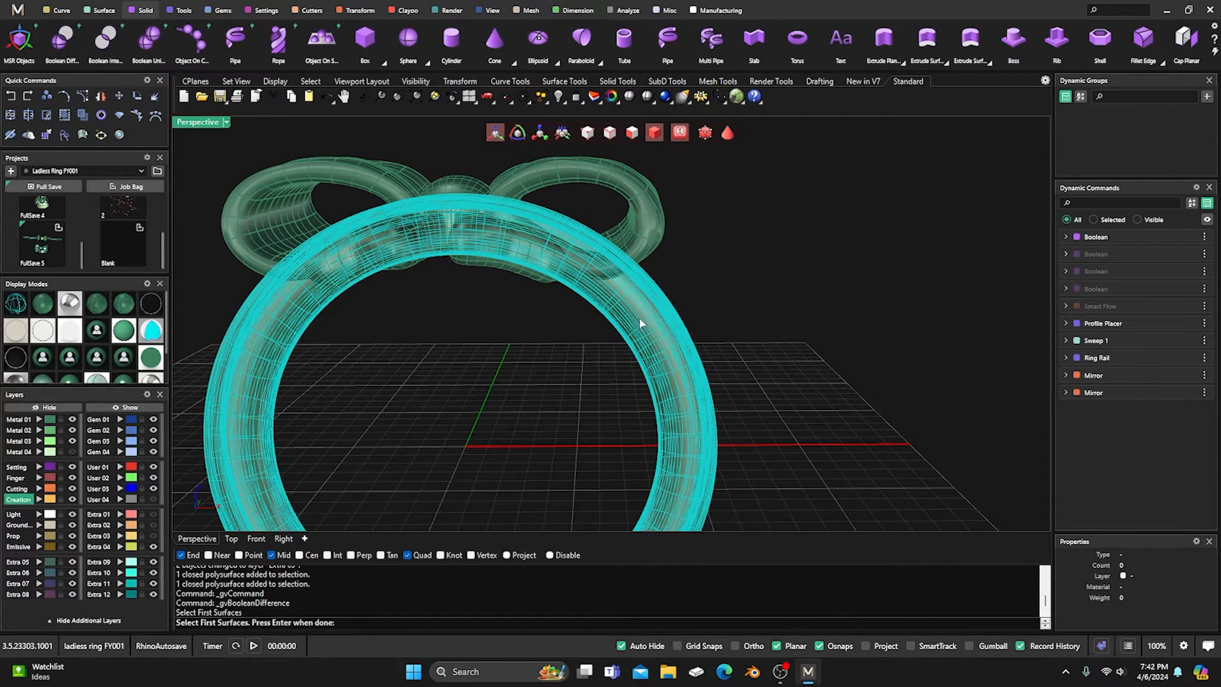
key("Return")
left_click(635, 242)
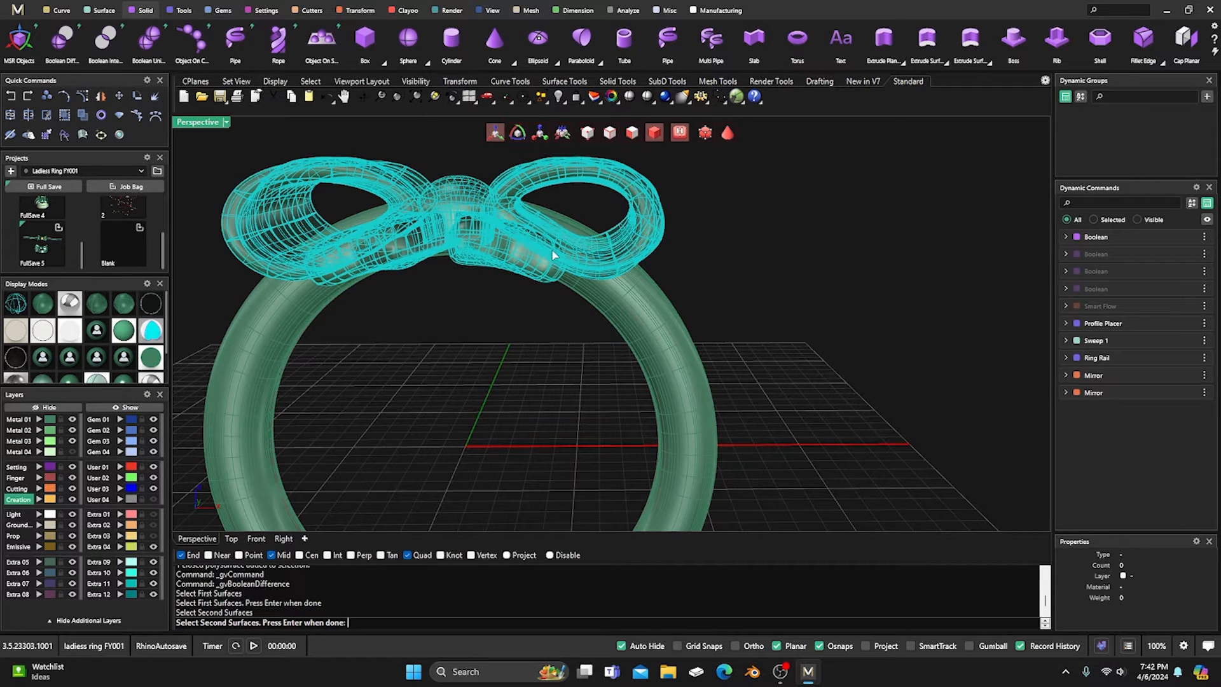
key("Return")
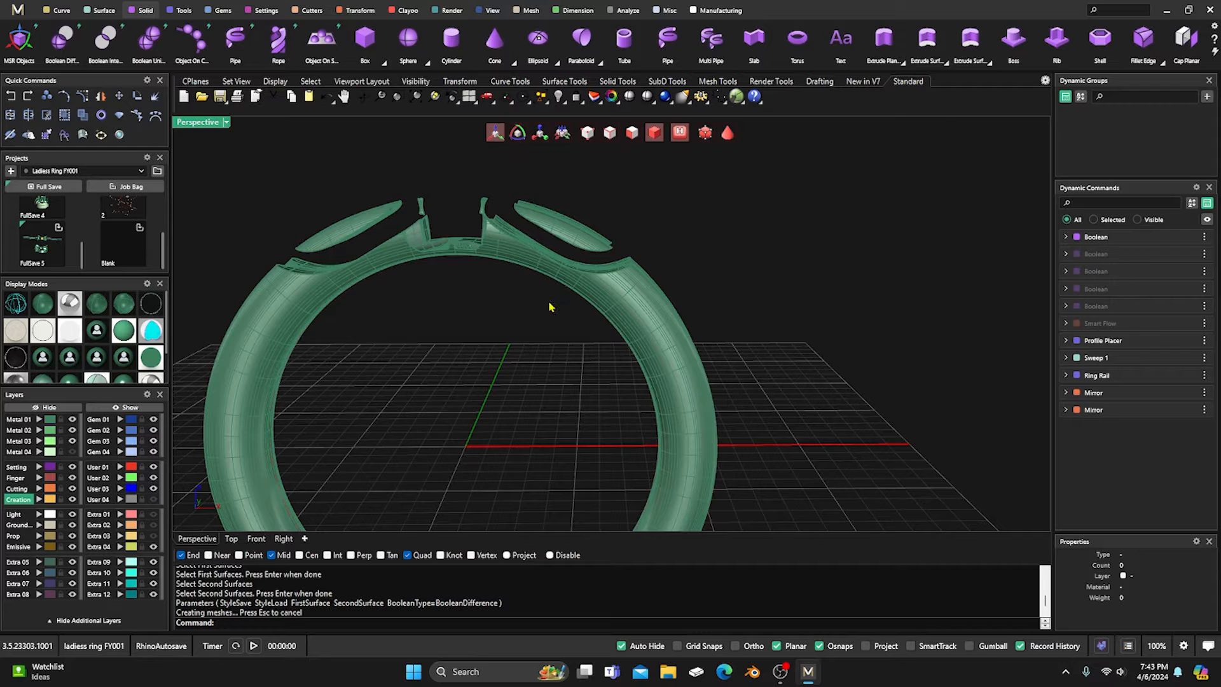
right_click_drag(514, 321, 503, 344)
scroll(395, 306, "up", 5)
scroll(420, 298, "down", 5)
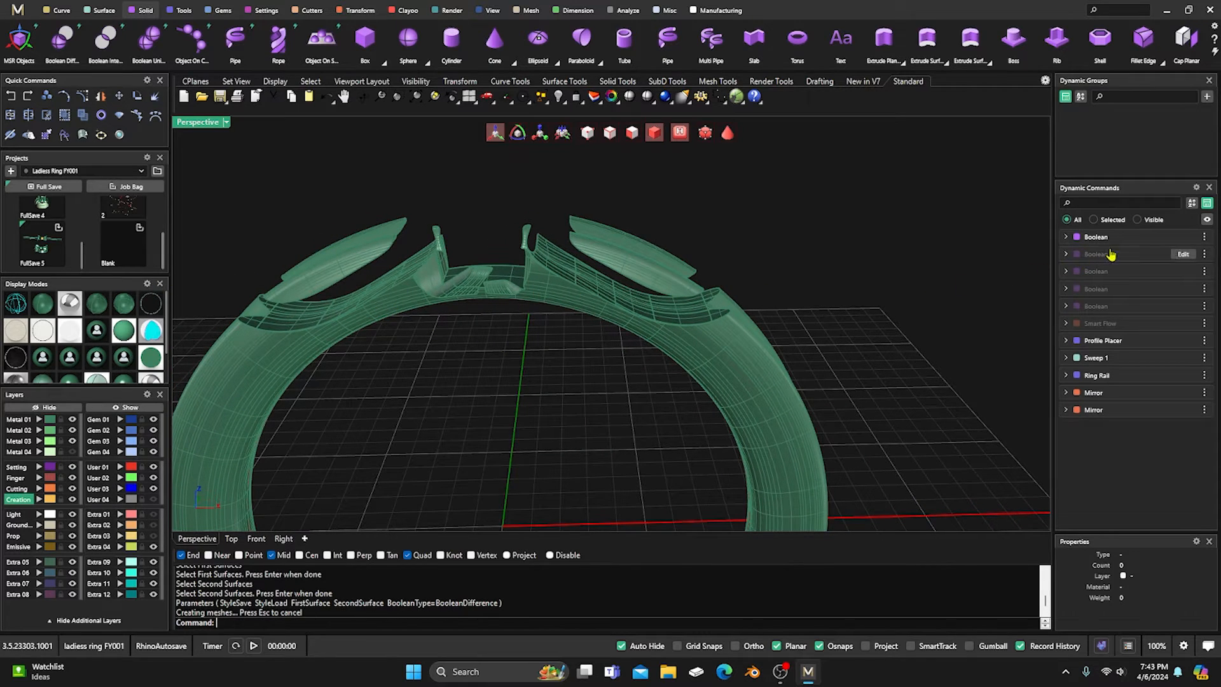
Undo the Boolean Difference between the band and the bow.
left_click(1205, 236)
left_click(1205, 238)
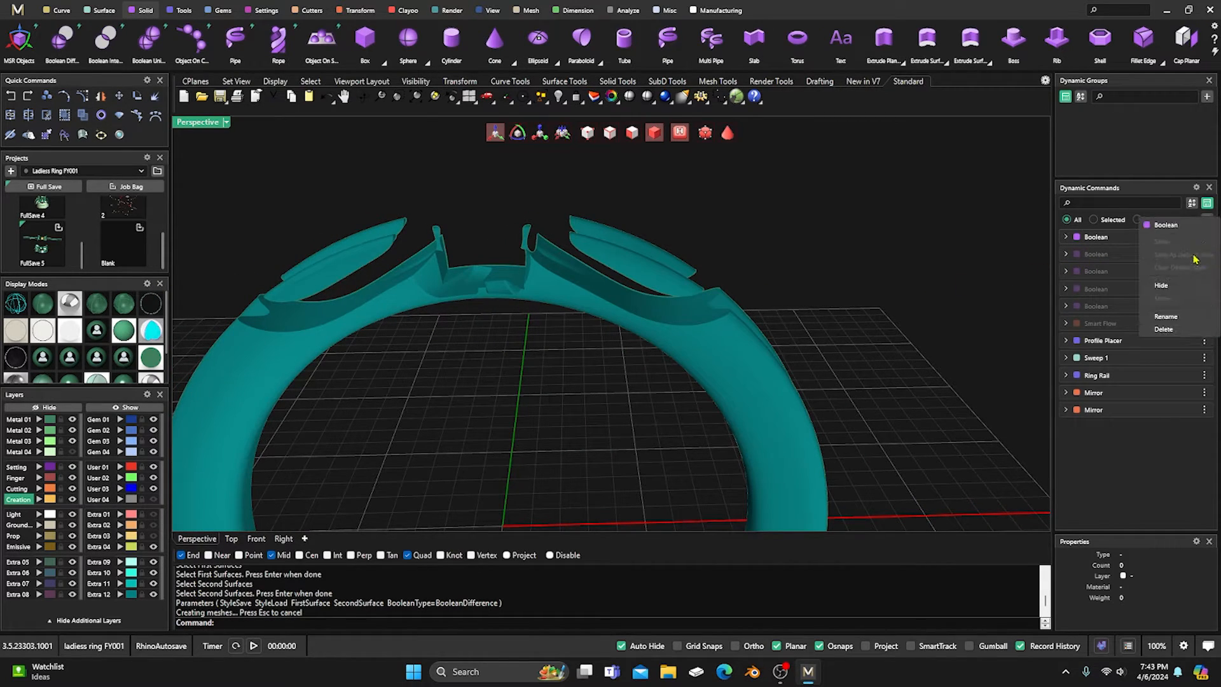
left_click(881, 249)
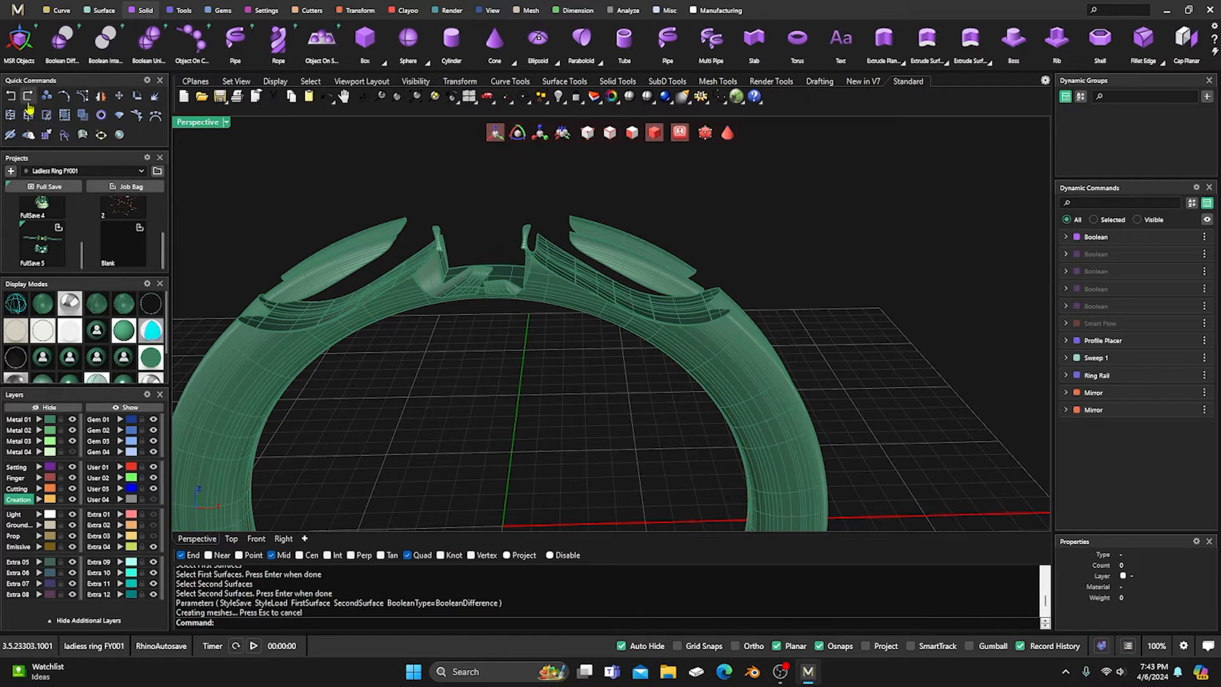
left_click(10, 95)
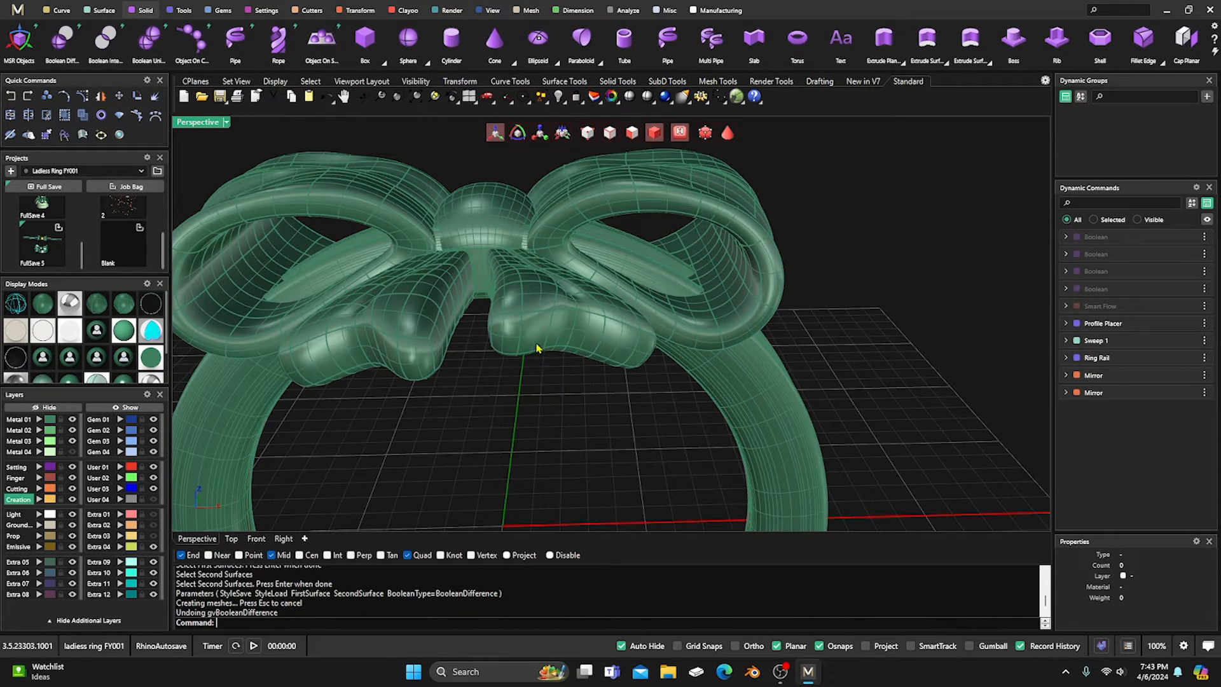
Turn on the gumball, select the bow and move it slightly along the vertical axis.
left_click(536, 348)
right_click_drag(553, 423, 494, 369)
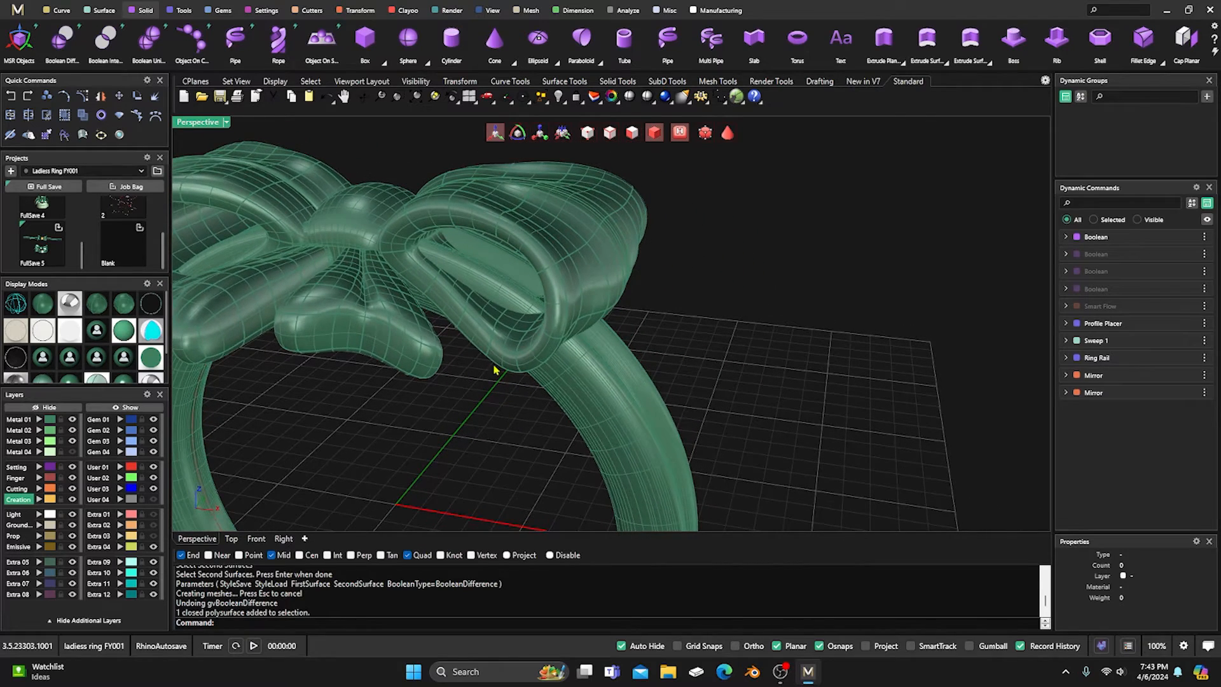
left_click(432, 212)
left_click(691, 290)
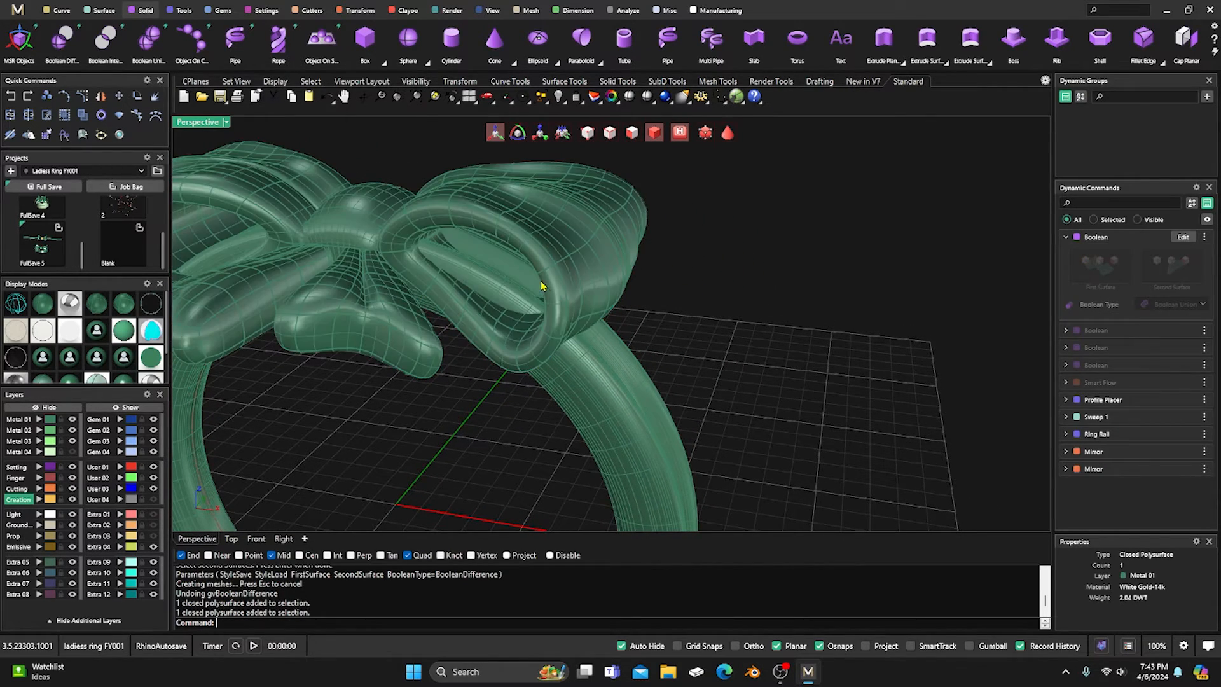
left_click(540, 285)
left_click(969, 645)
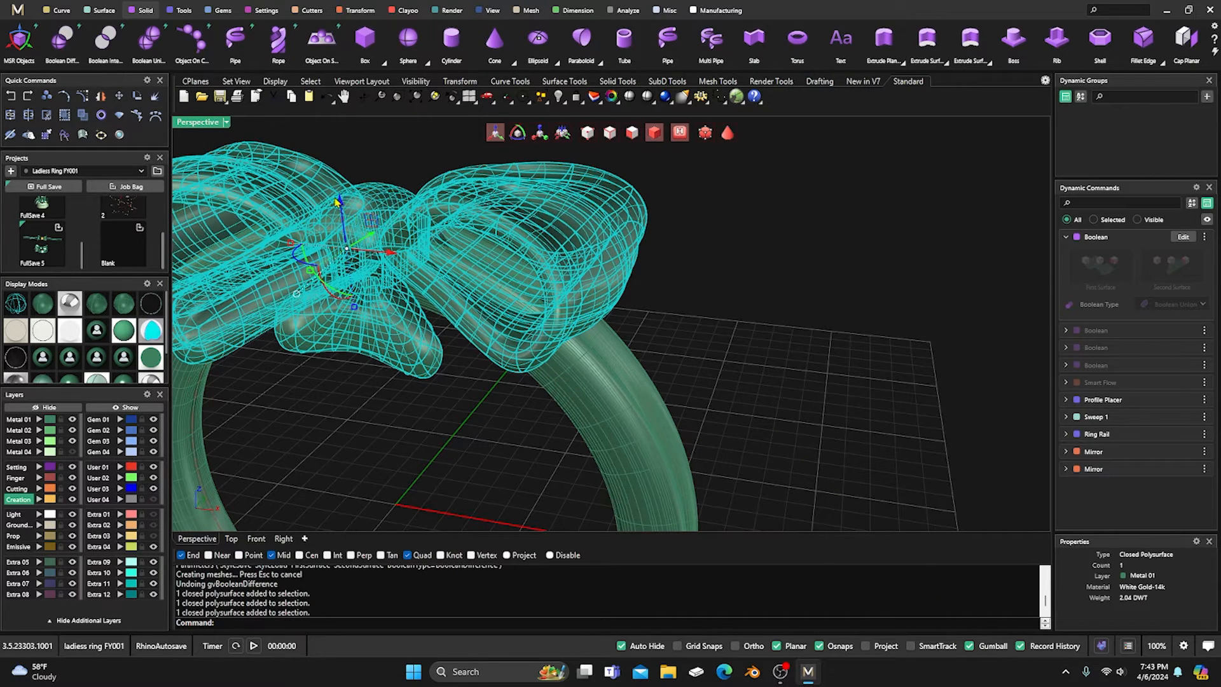
right_click_drag(423, 382, 459, 315)
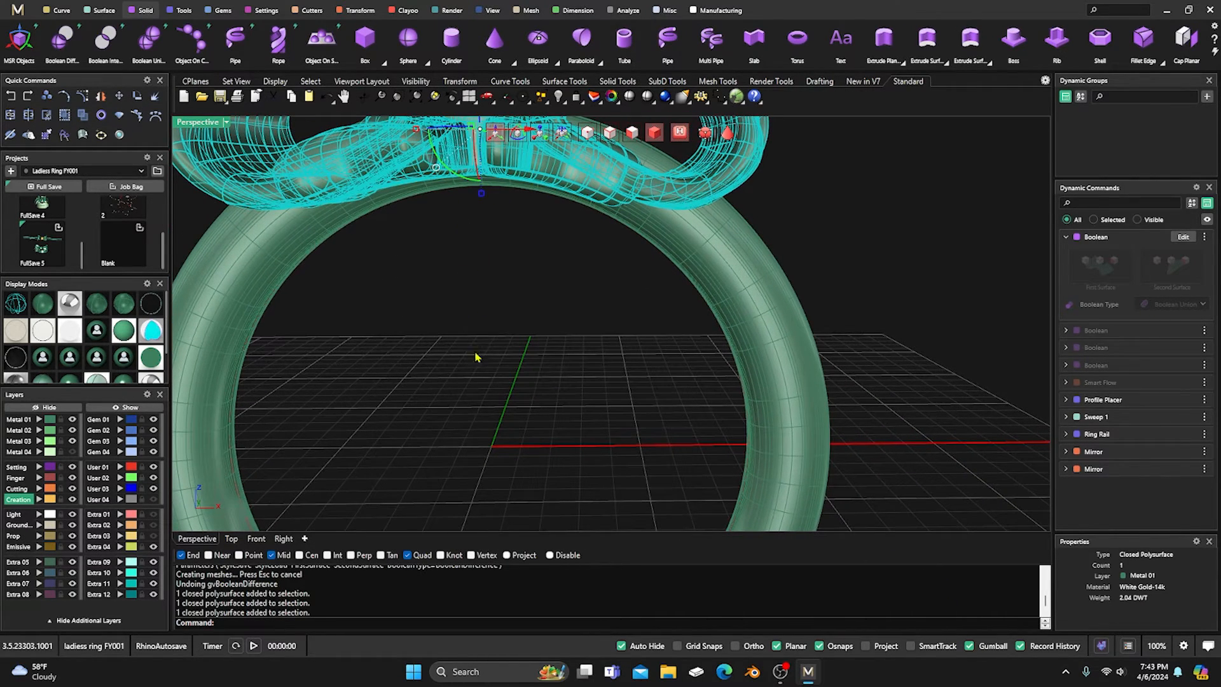
scroll(475, 358, "down", 3)
left_click_drag(478, 145, 477, 145)
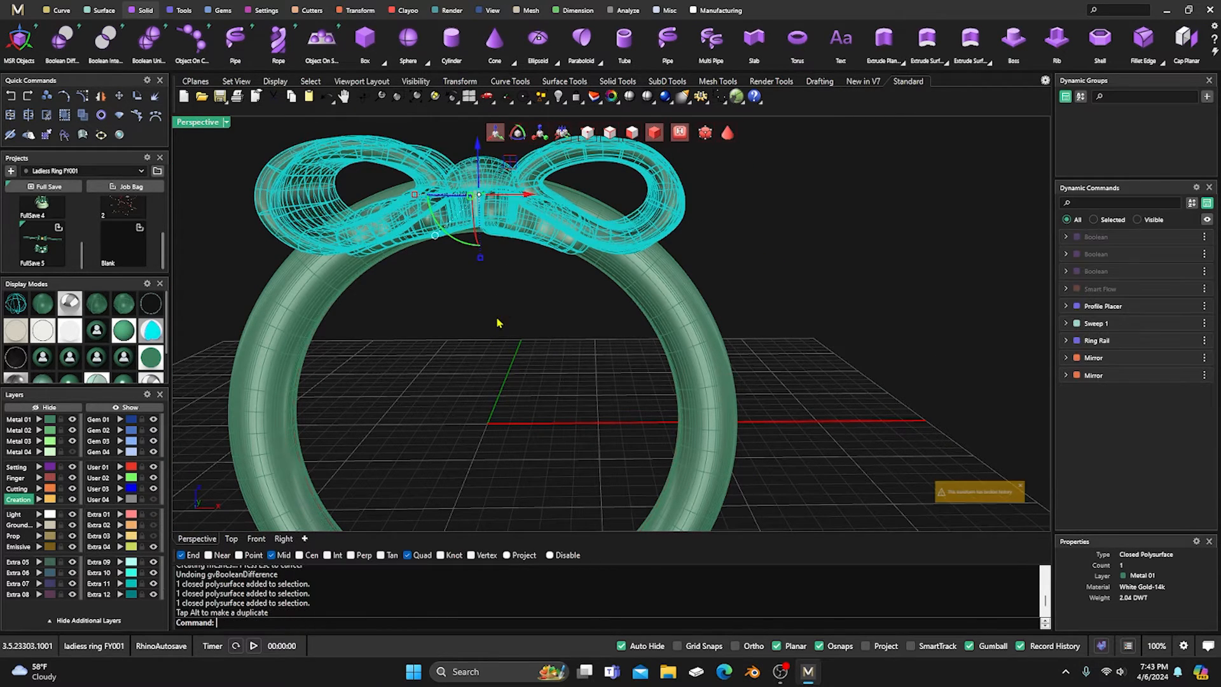
Examine from the front, above and underneath how the bow and its knot sit against the band.
left_click(524, 319)
mouse_move(524, 318)
right_mouse_down()
mouse_move(536, 297)
mouse_move(506, 330)
right_mouse_up()
scroll(506, 330, "down", 3)
scroll(503, 335, "up", 6)
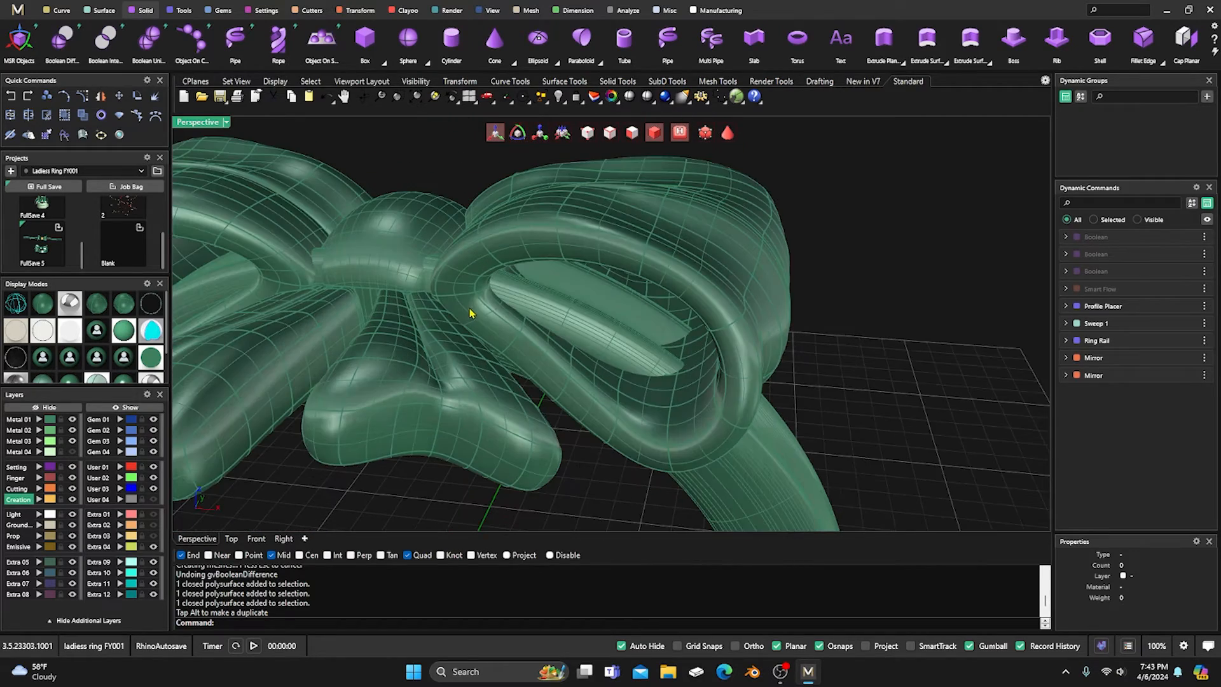
scroll(503, 296, "down", 4)
right_click_drag(498, 276, 551, 292)
scroll(514, 315, "up", 5)
scroll(532, 341, "down", 5)
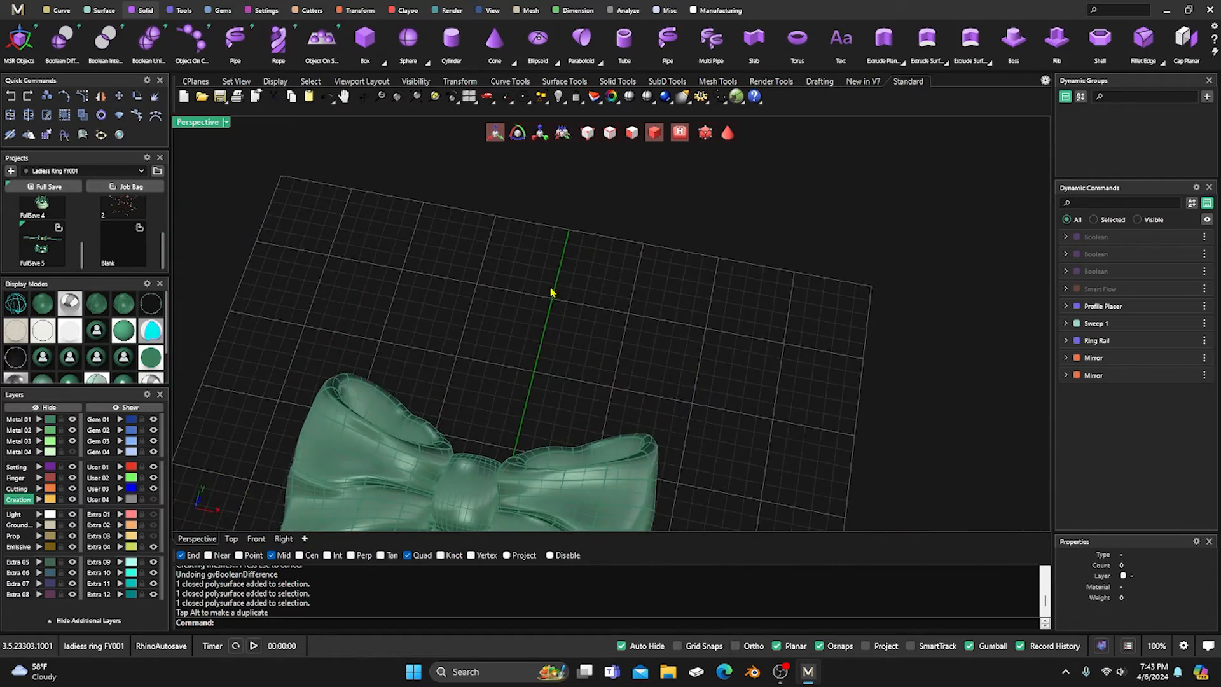
scroll(550, 292, "down", 6)
scroll(511, 395, "up", 8)
right_click_drag(513, 395, 351, 250, "shift")
scroll(497, 409, "down", 7)
scroll(564, 222, "up", 7)
scroll(562, 257, "up", 3)
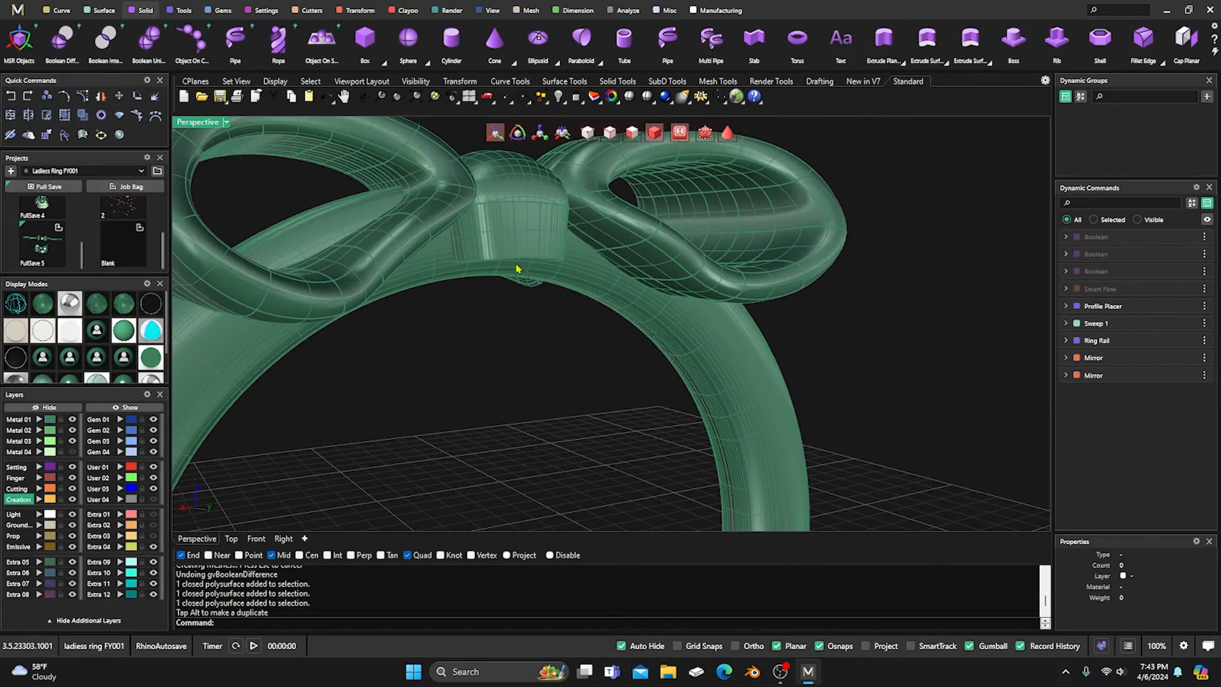
Nudge the bow slightly with the gumball to refine its position on the band.
left_click(500, 229)
right_click_drag(488, 347, 644, 366)
scroll(692, 334, "down", 5)
left_click_drag(461, 266, 452, 266)
left_click(557, 250)
right_click_drag(544, 296, 677, 220)
scroll(652, 279, "down", 4)
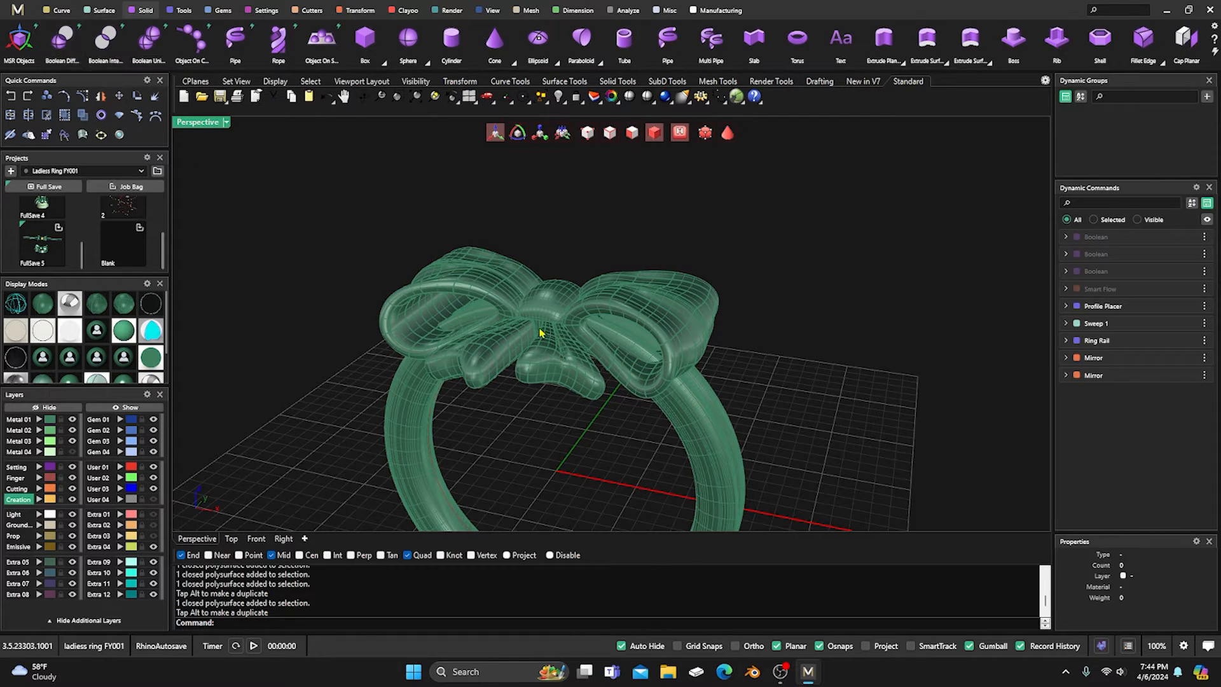
Copy the bow in place, move one of the two bows to the Metal 03 layer and hide that layer.
left_click(487, 287)
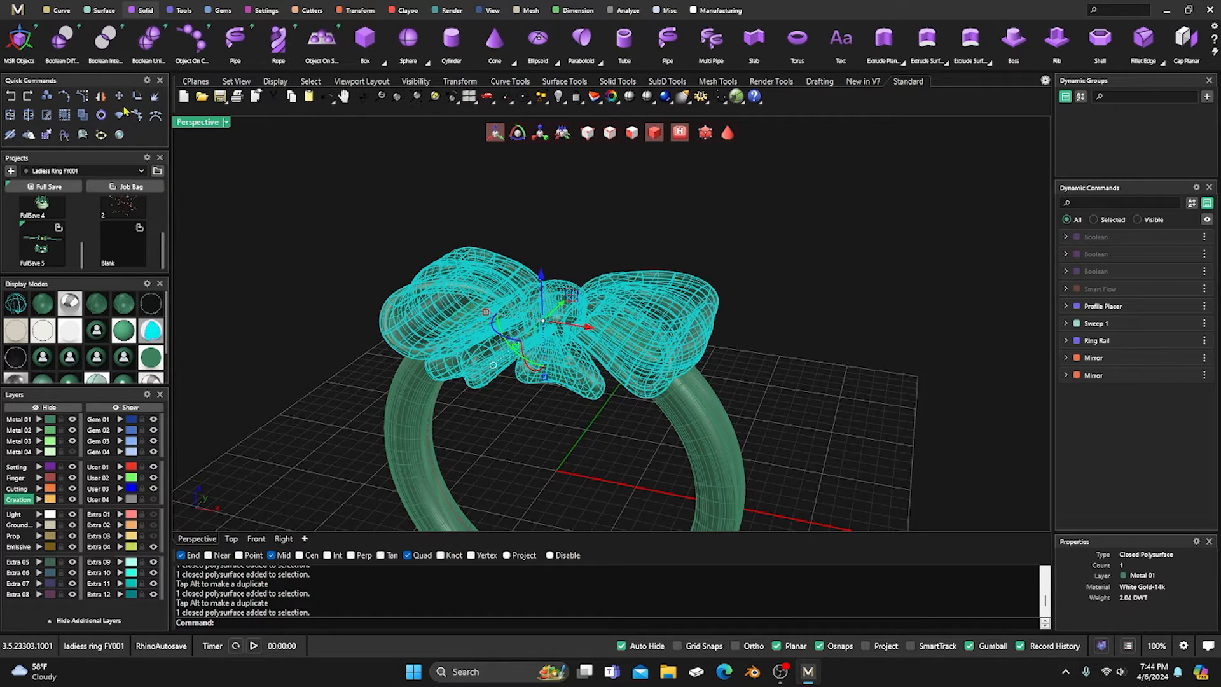
left_click(45, 97)
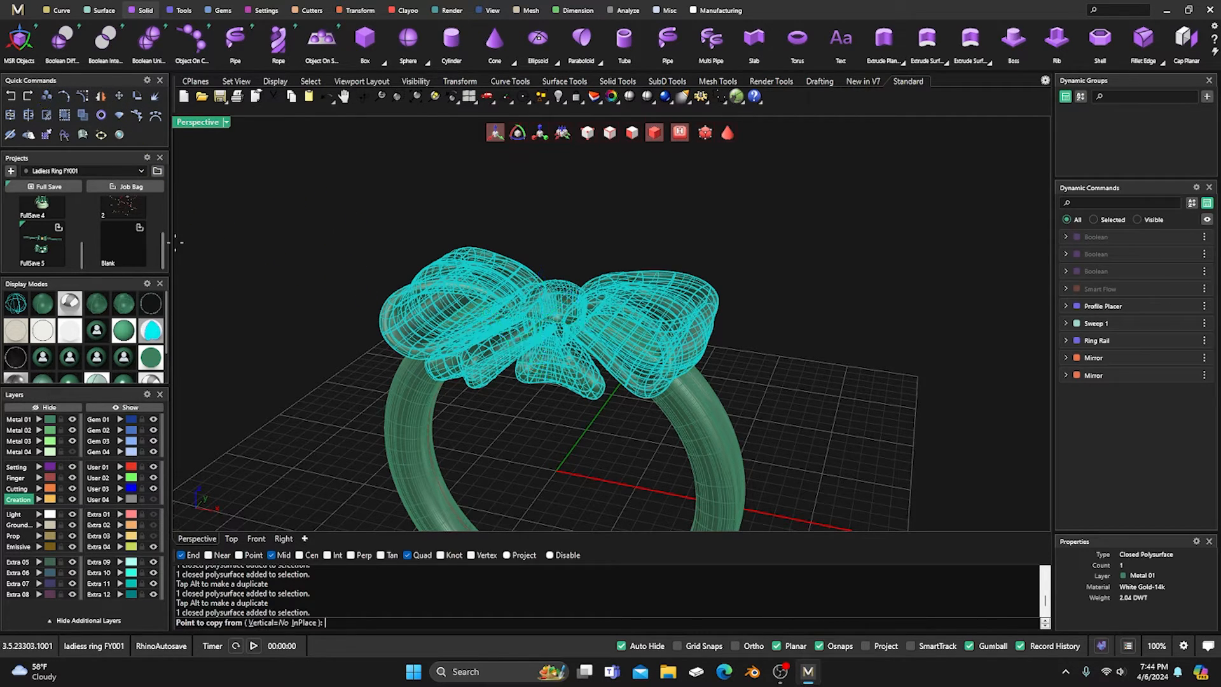
left_click(305, 621)
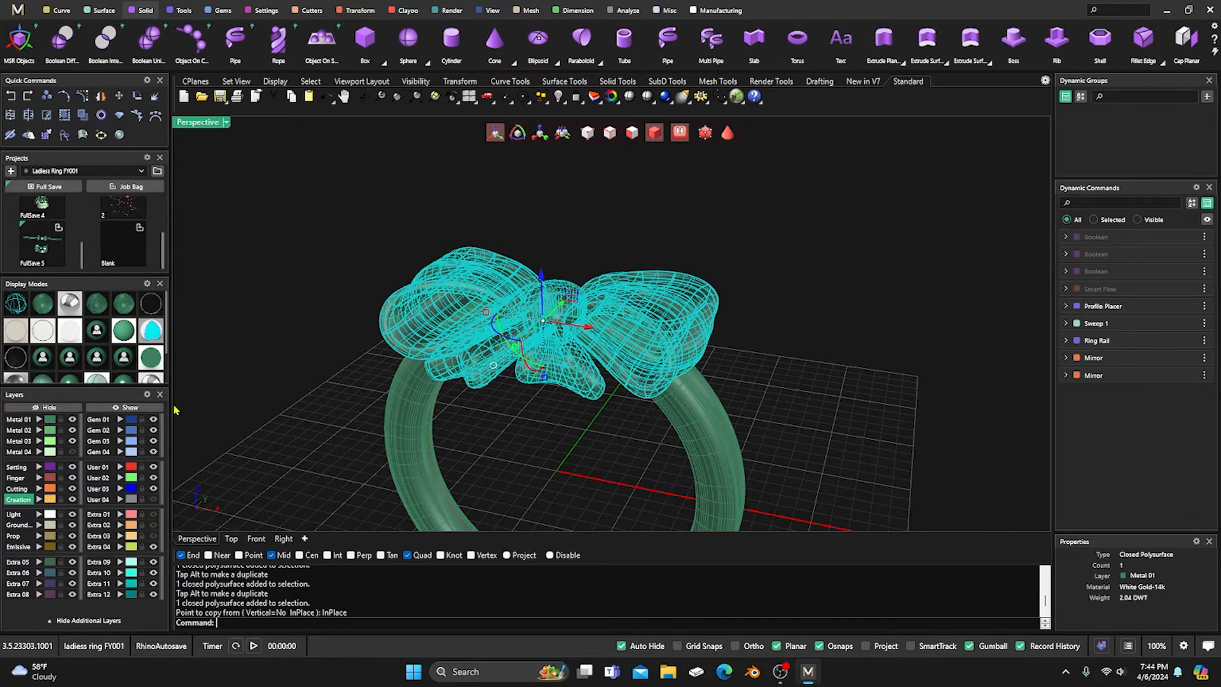
left_click(39, 442)
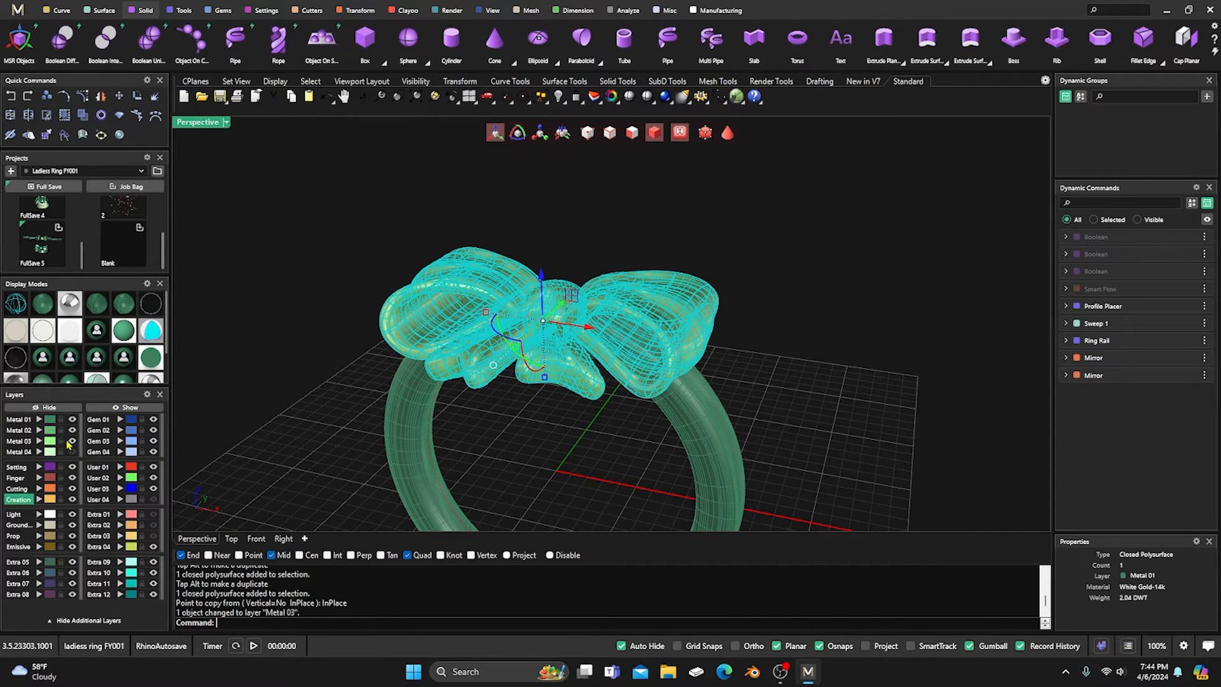
scroll(516, 280, "down", 1)
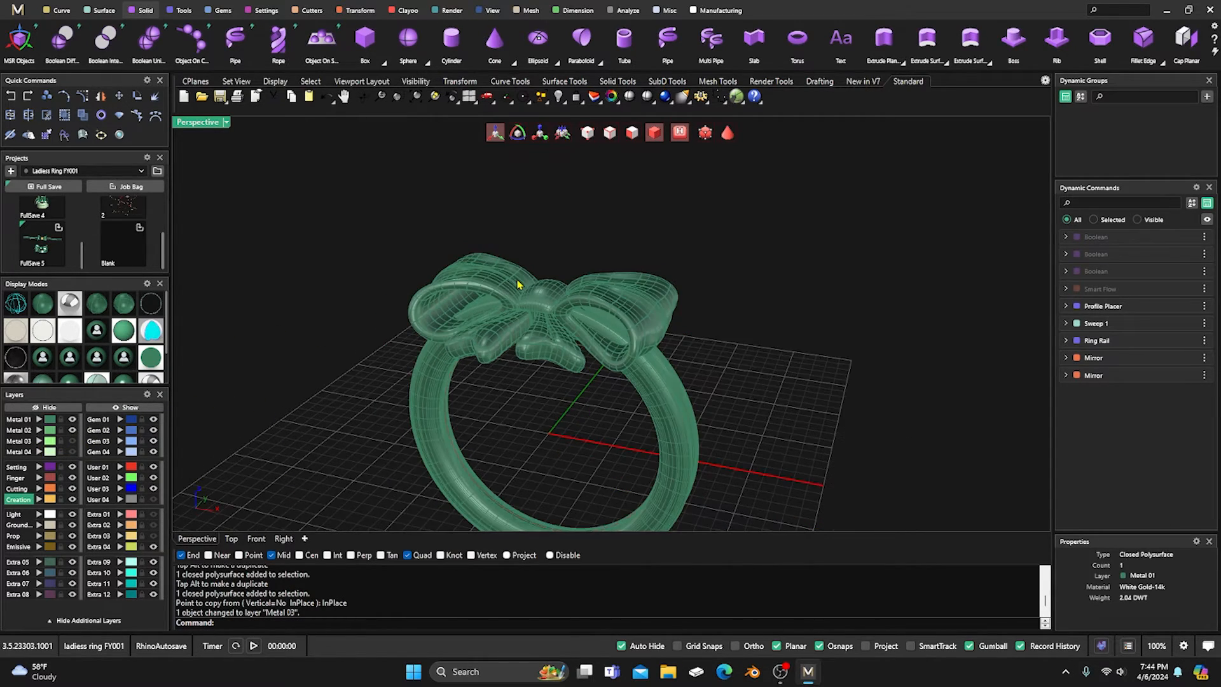
Subtract the bow from the ring band with Boolean Difference.
left_click(62, 39)
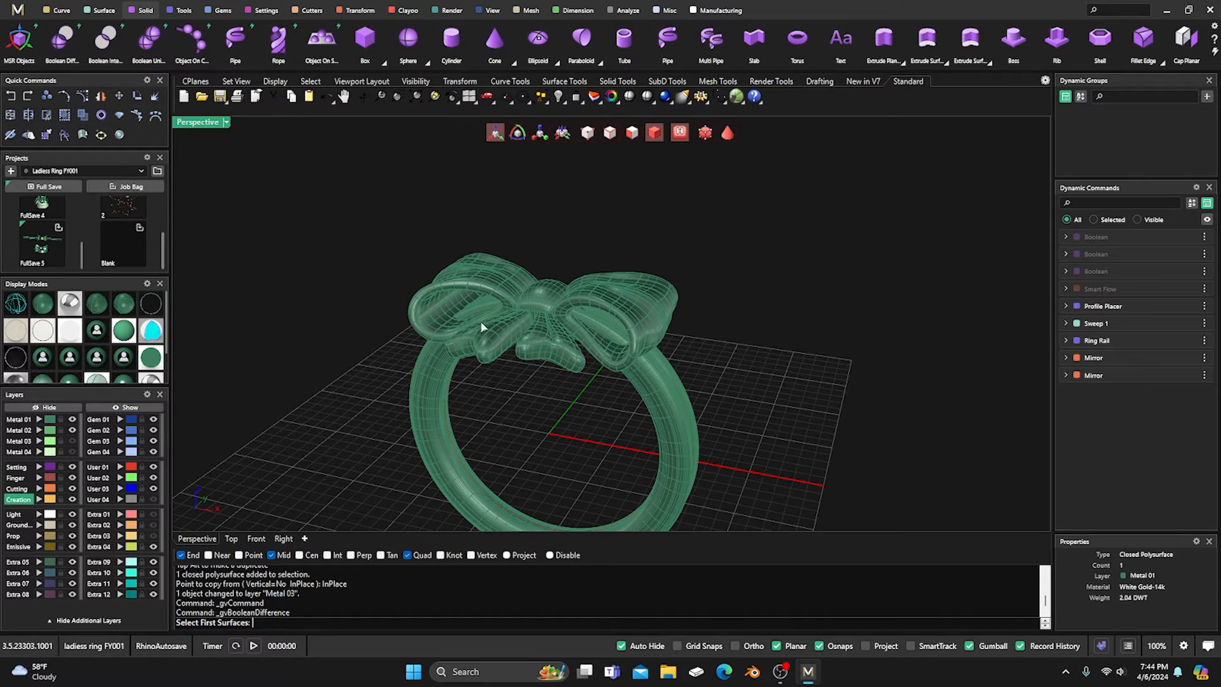
left_click(646, 388)
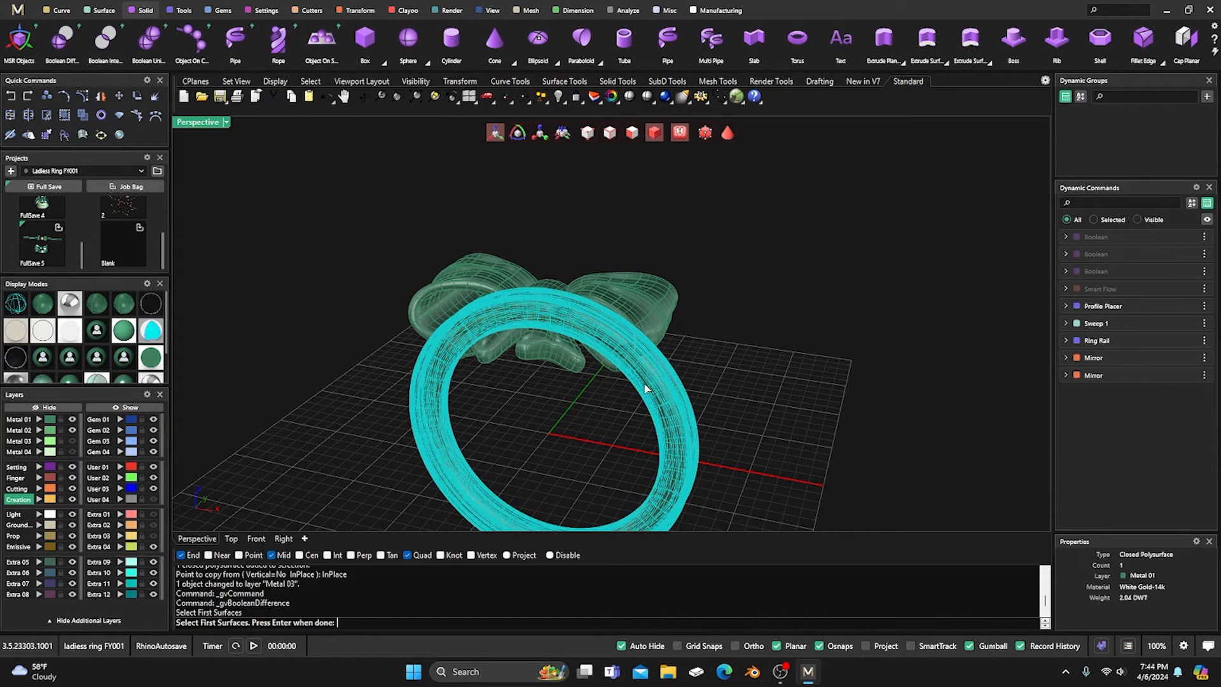
key("Return")
left_click(639, 317)
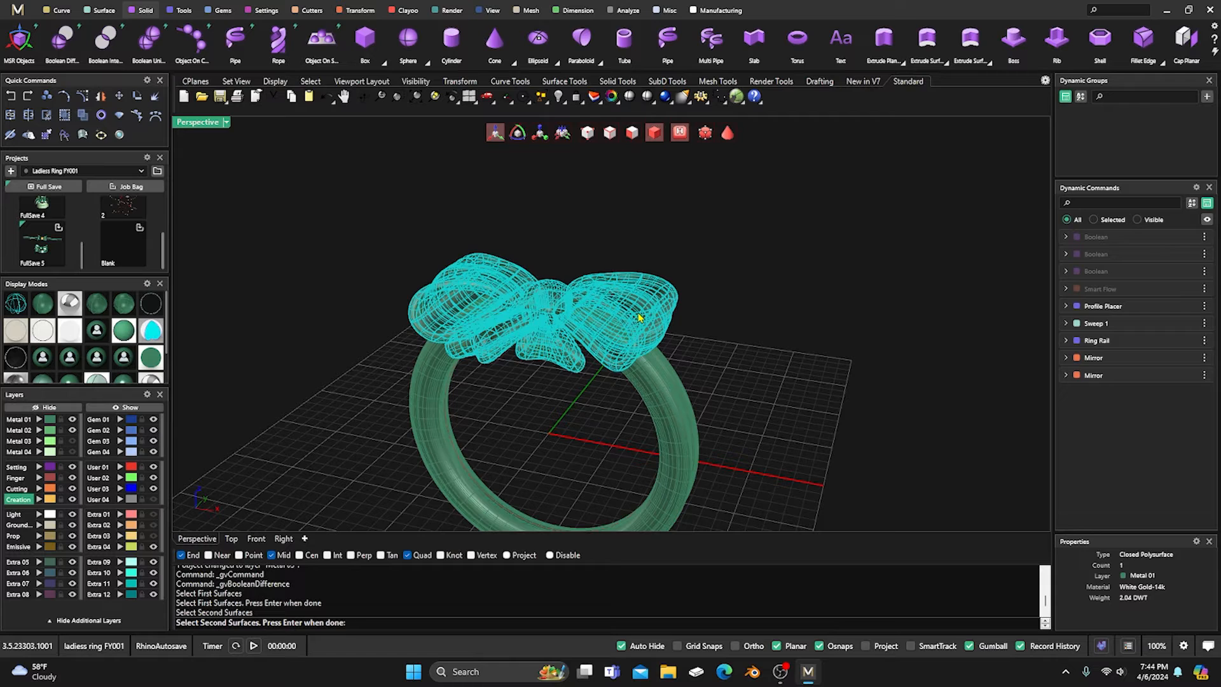
key("Return")
key("Return")
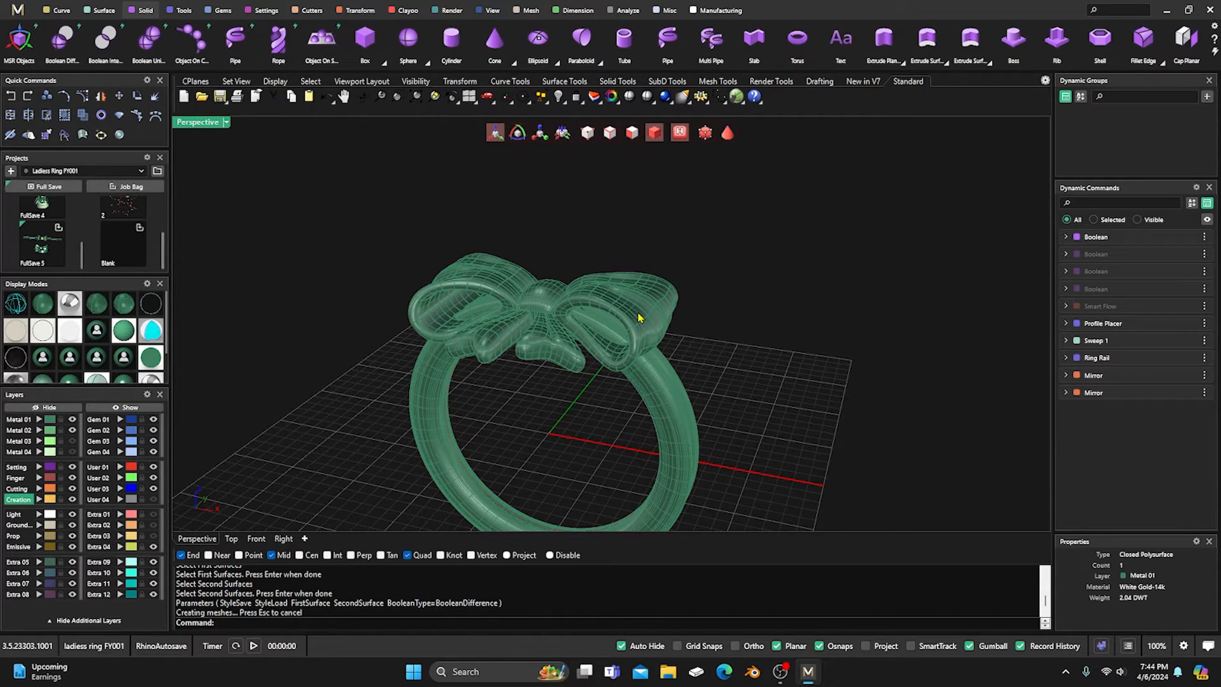
Hide the bow and highlight all the pieces left of the cut band to identify the loose fragments.
left_click(639, 317)
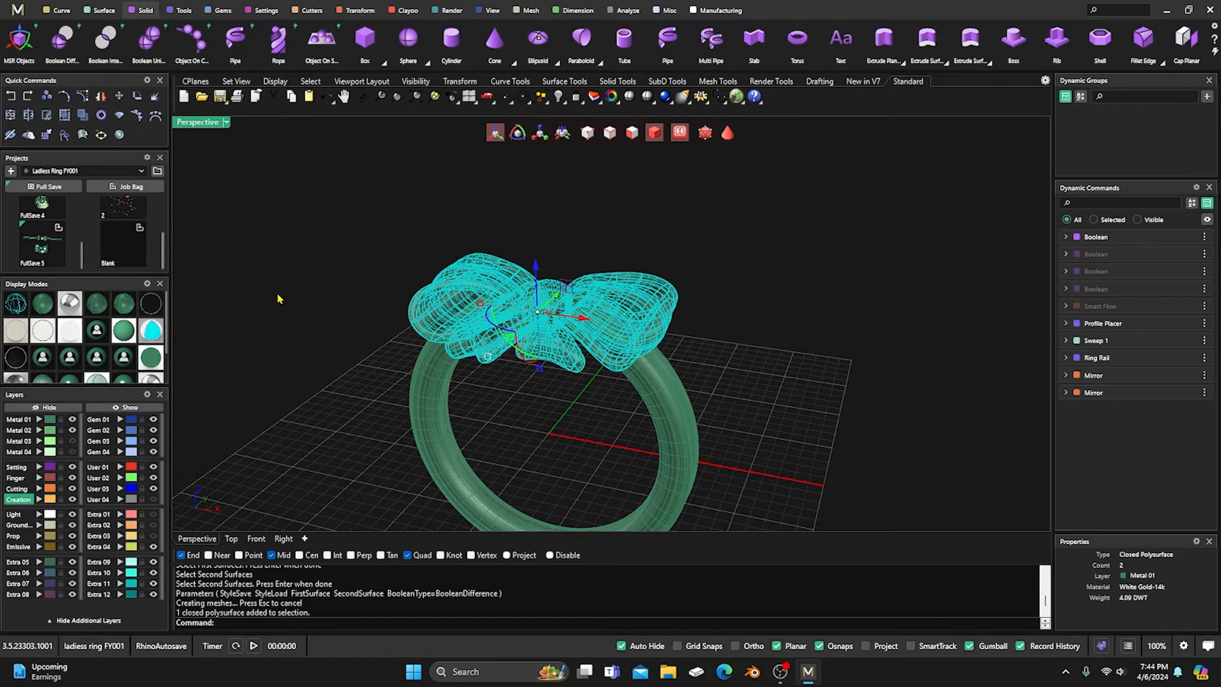
left_click(44, 408)
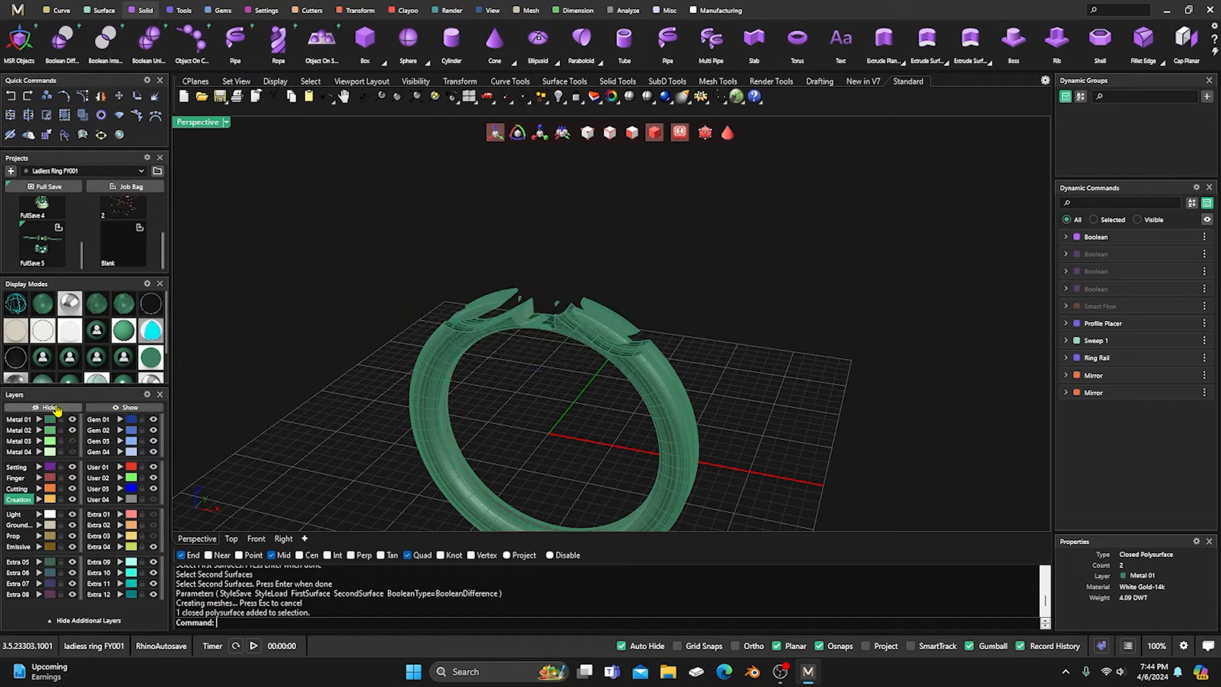
right_click_drag(534, 356, 416, 316)
key("ctrl+a")
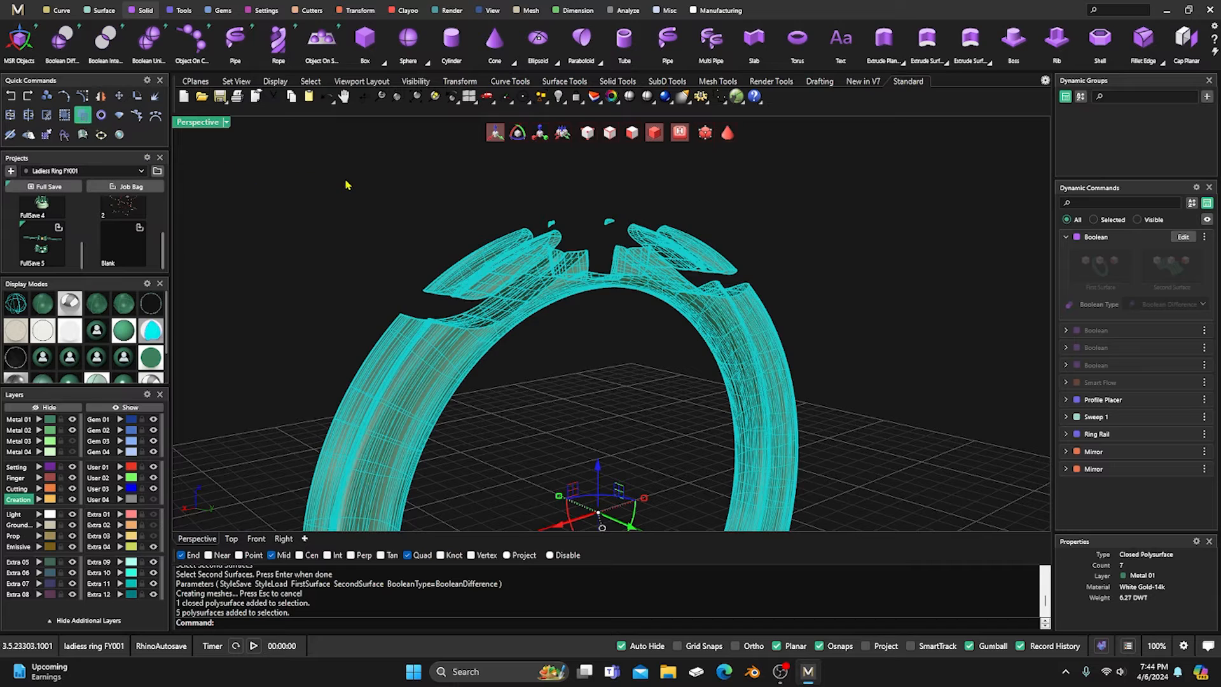
left_click(358, 195)
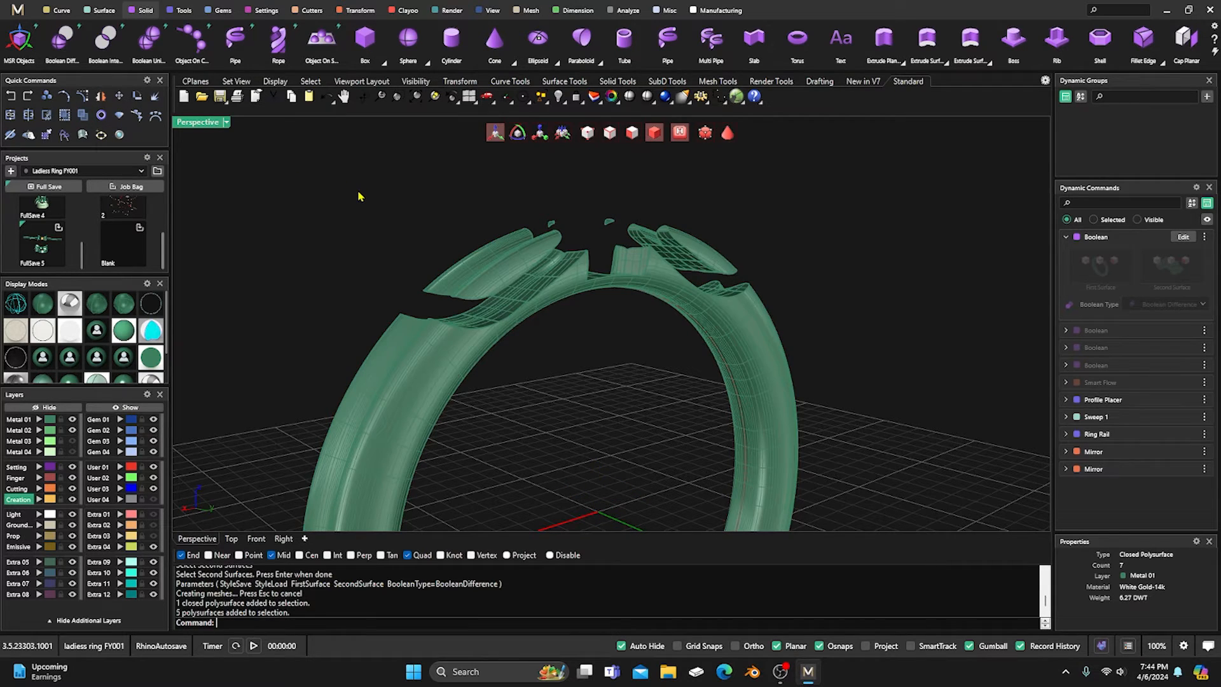
Delete the loose fragments floating above the top of the cut band and check the remaining notch.
left_click(473, 270)
key("Delete")
left_click(552, 227)
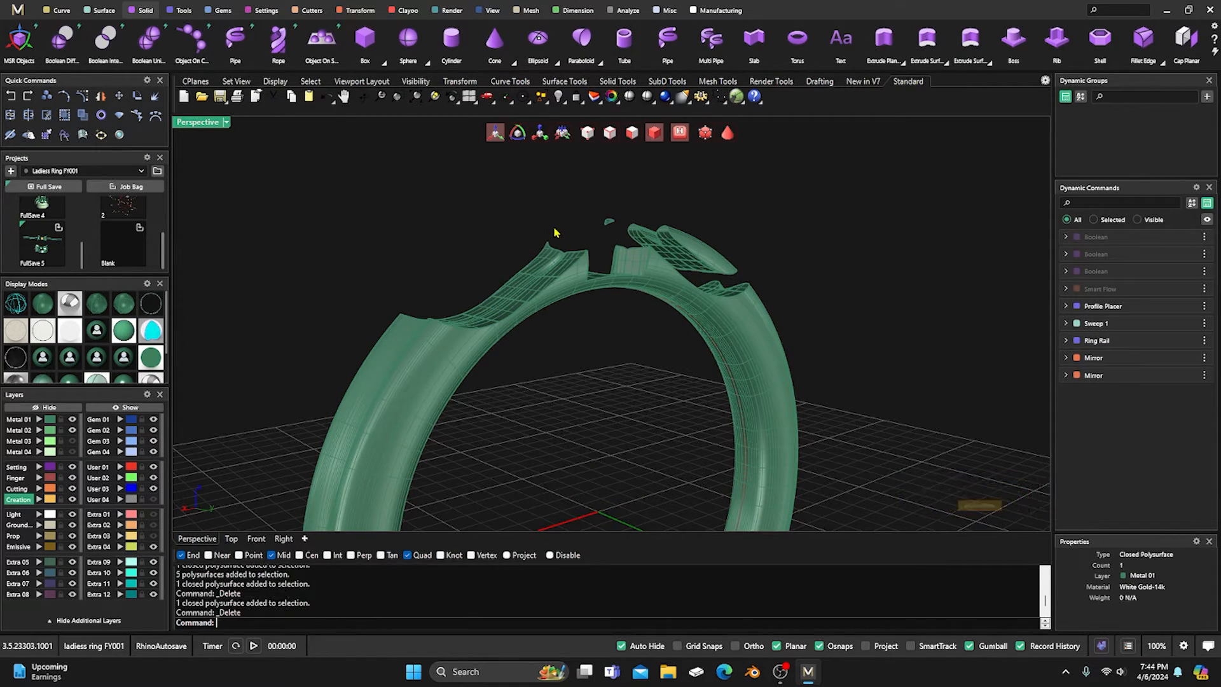
key("Delete")
key("Delete")
left_click(610, 224)
key("Delete")
left_click(668, 250)
key("Delete")
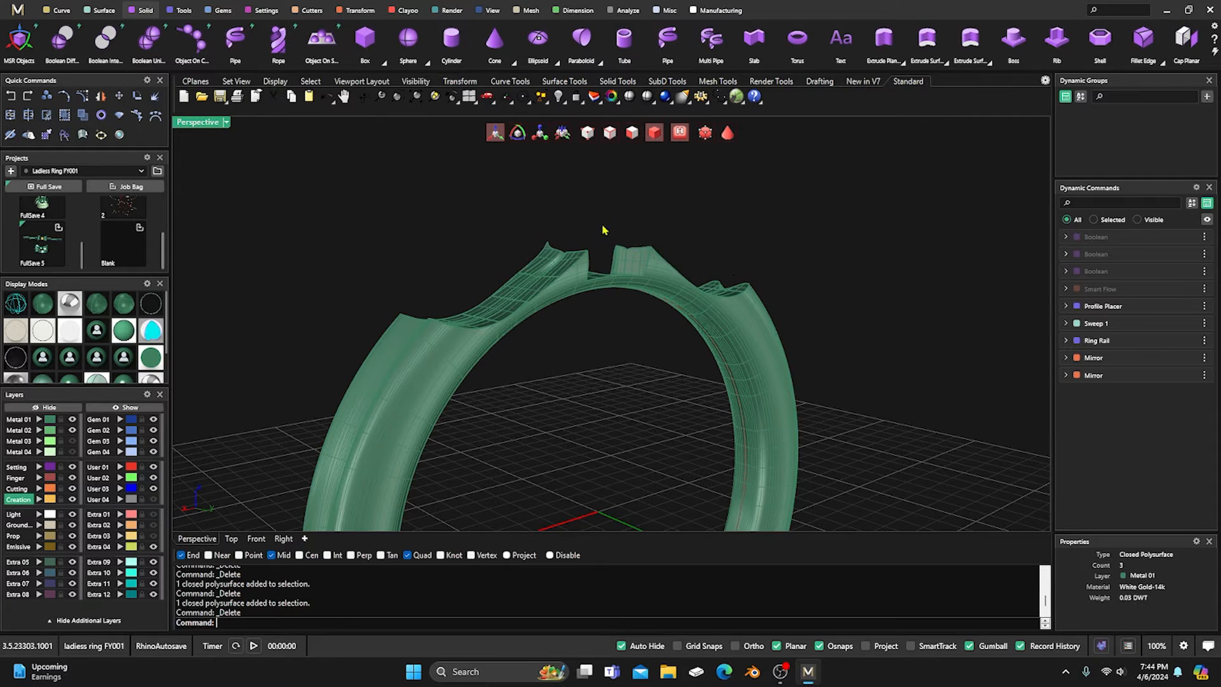
right_click_drag(594, 259, 476, 273)
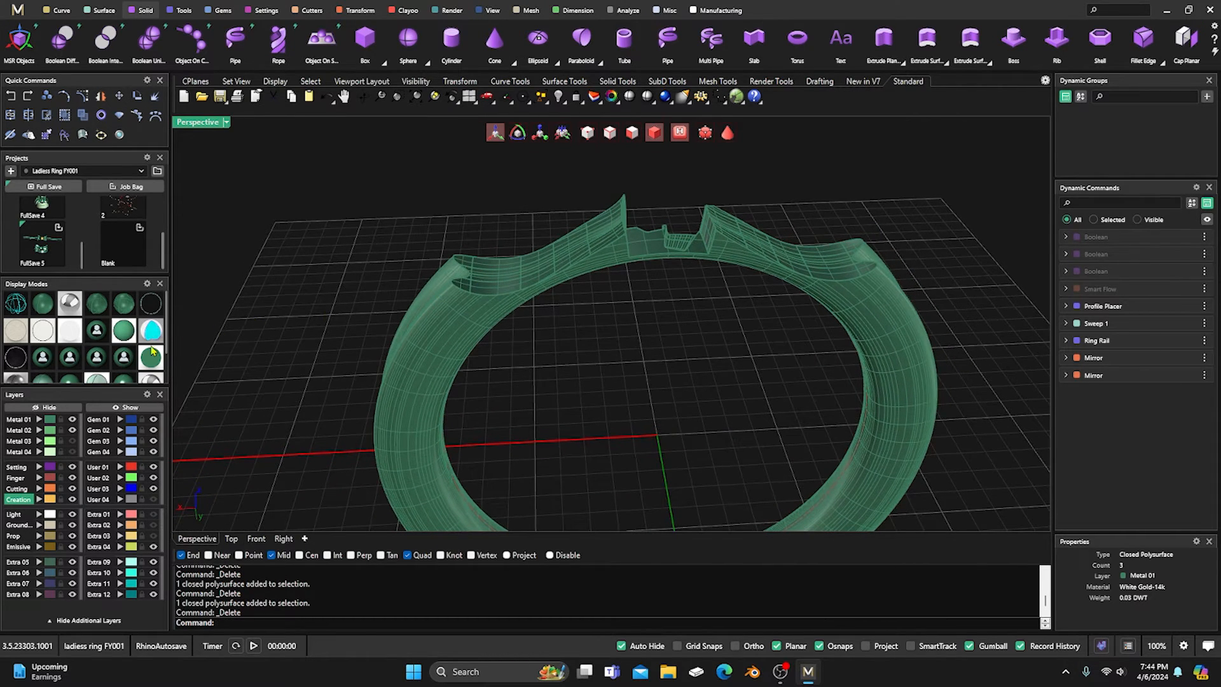
Show the hidden bow again and switch the Perspective view to a glossy shaded display mode.
left_click(122, 405)
scroll(278, 332, "down", 5)
right_click_drag(407, 331, 630, 398)
scroll(687, 377, "up", 5)
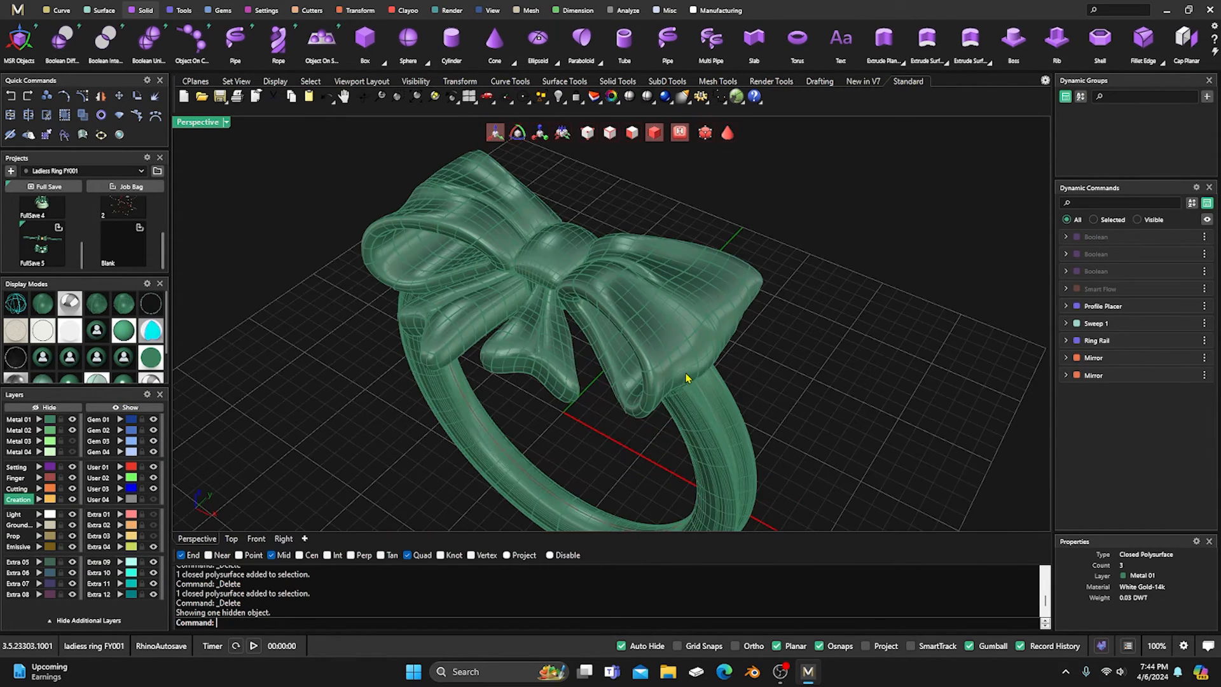
scroll(637, 414, "down", 8)
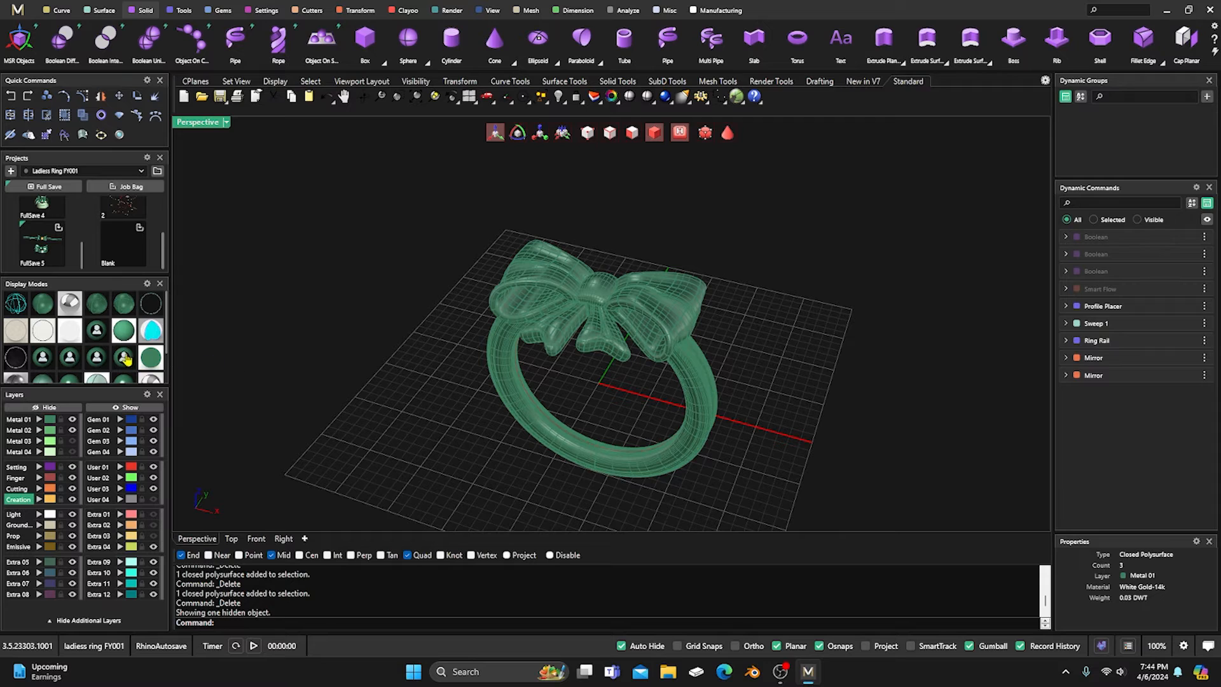
scroll(125, 360, "down", 2)
left_click(124, 347)
right_click_drag(304, 354, 308, 364)
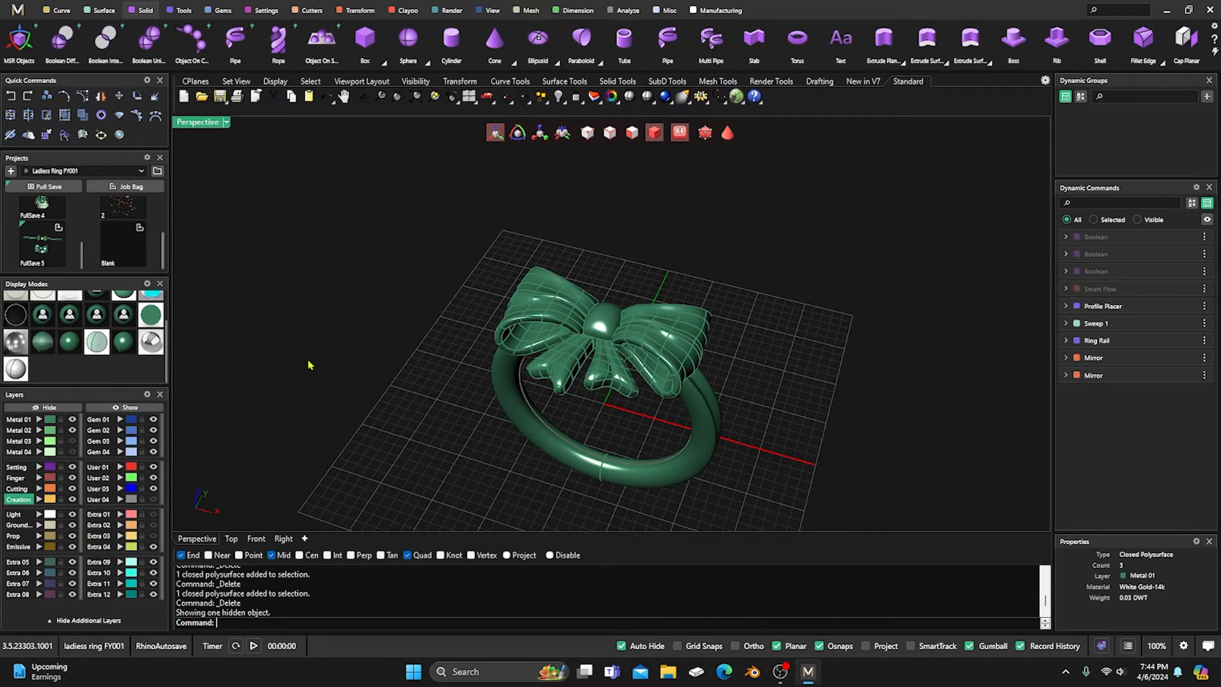
Try to unite the ring band with the bow using Boolean Union.
left_click(149, 39)
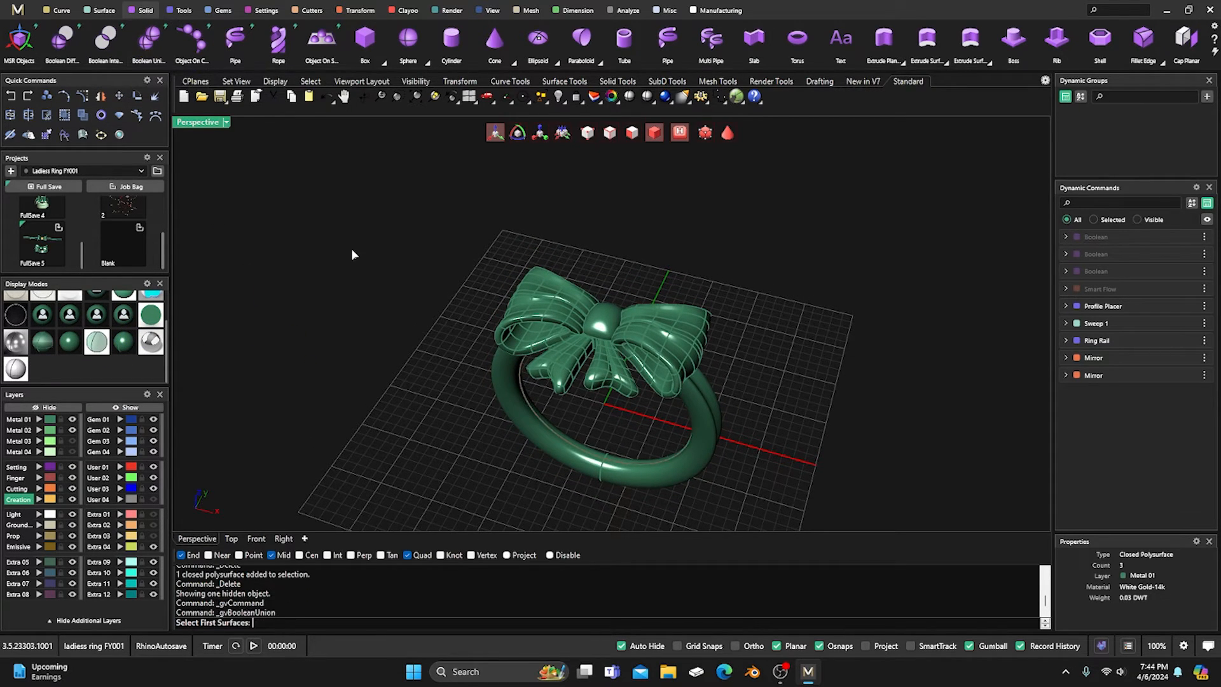
left_click(524, 391)
key("Return")
left_click(550, 319)
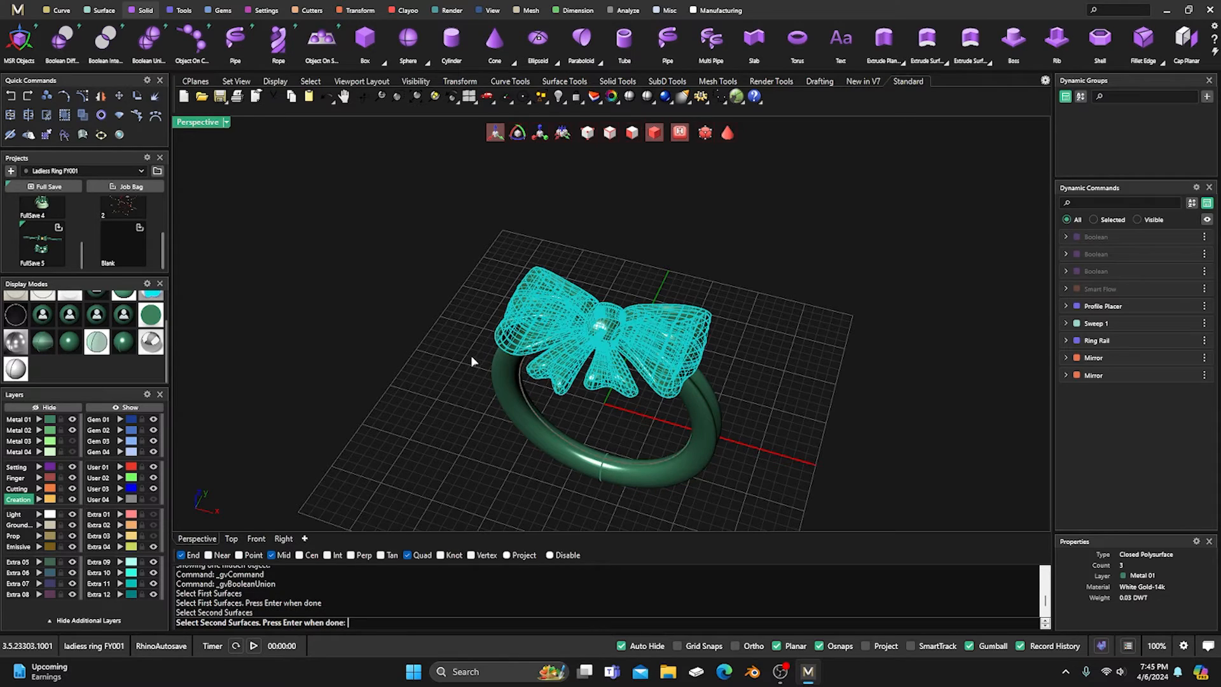
key("Return")
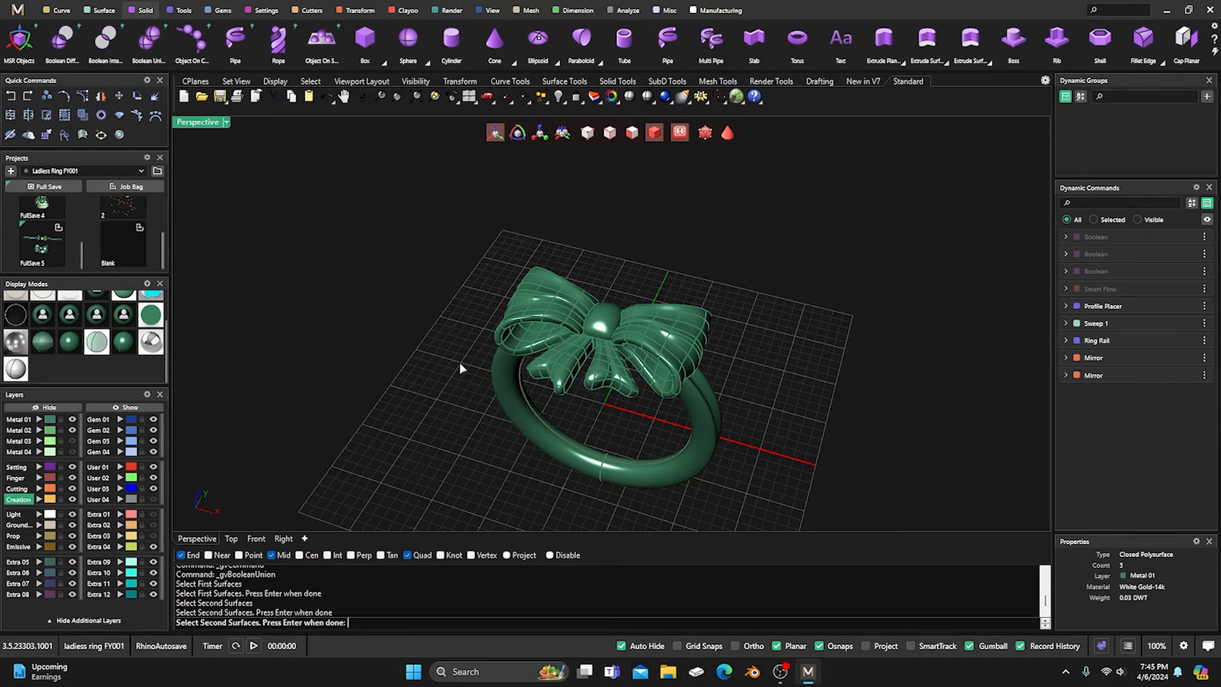
key("Return")
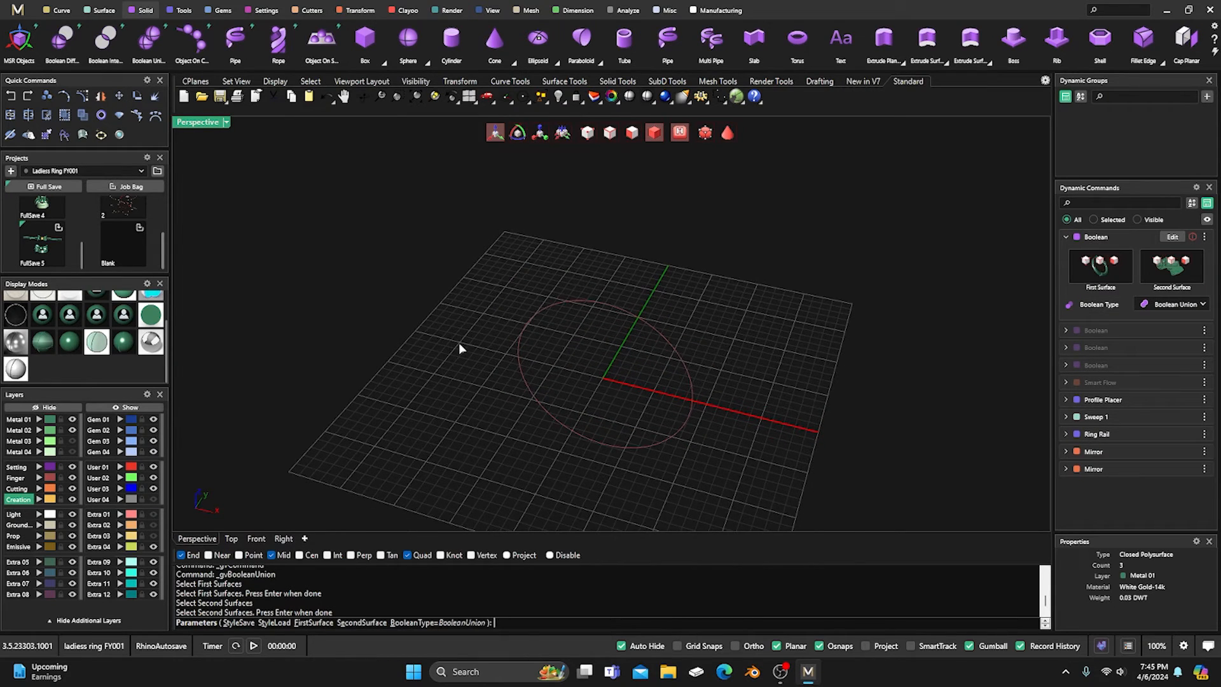
left_click(12, 97)
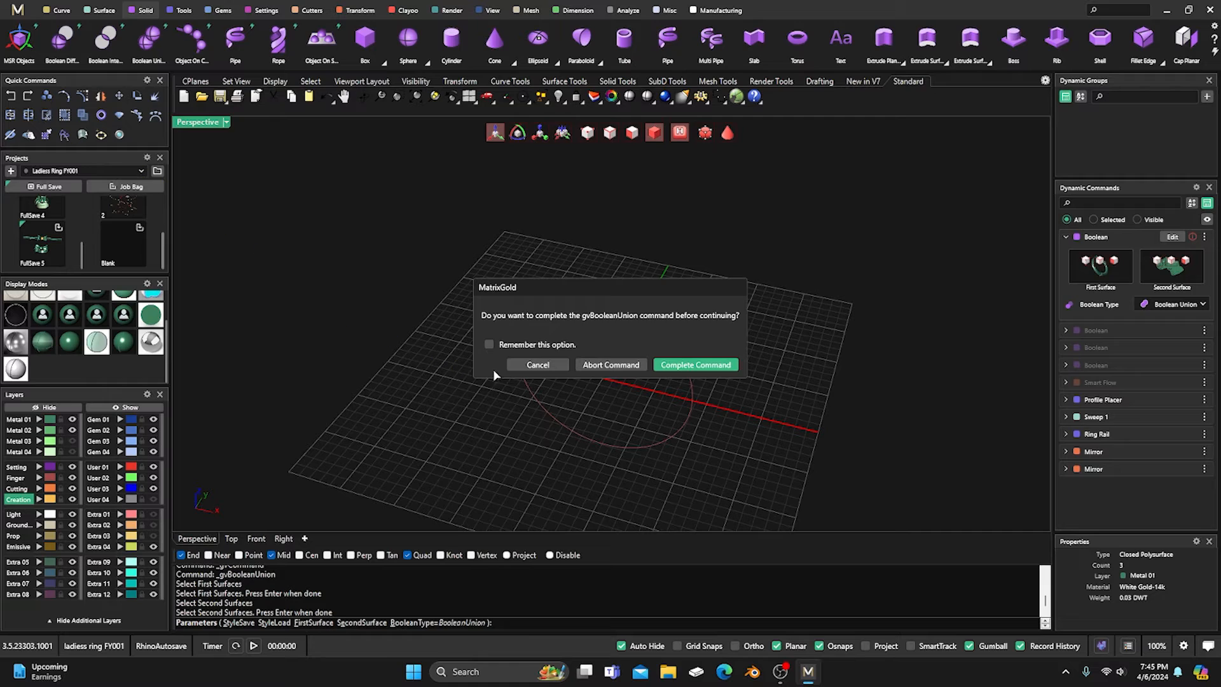
left_click(612, 365)
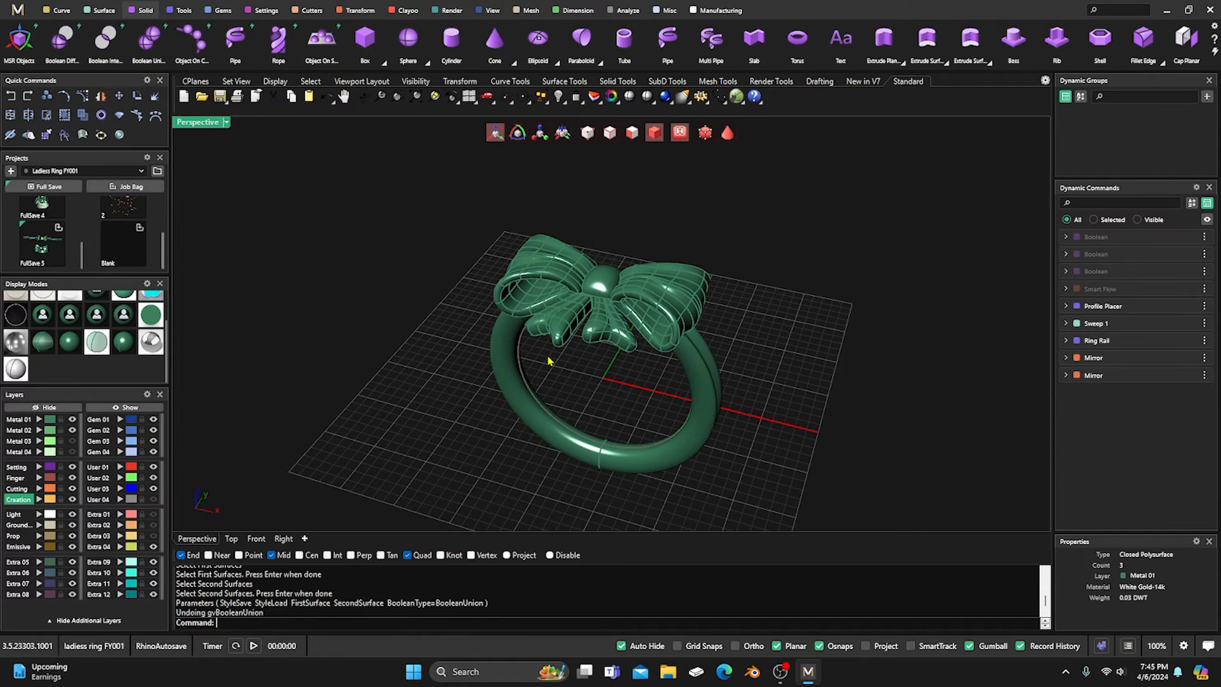
Check the separate band and bow solids and examine from the front how they meet.
left_click(707, 393)
left_click(792, 356)
left_click(705, 315)
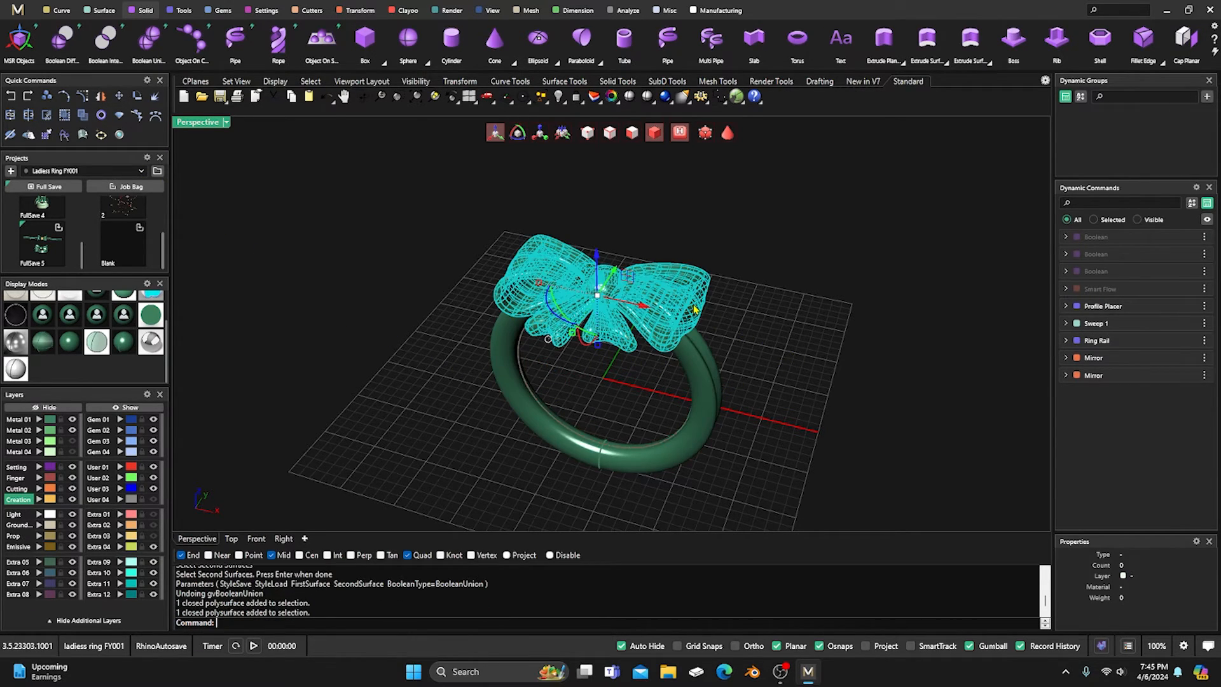
left_click(726, 339)
right_click_drag(639, 422, 660, 335)
scroll(661, 340, "down", 3)
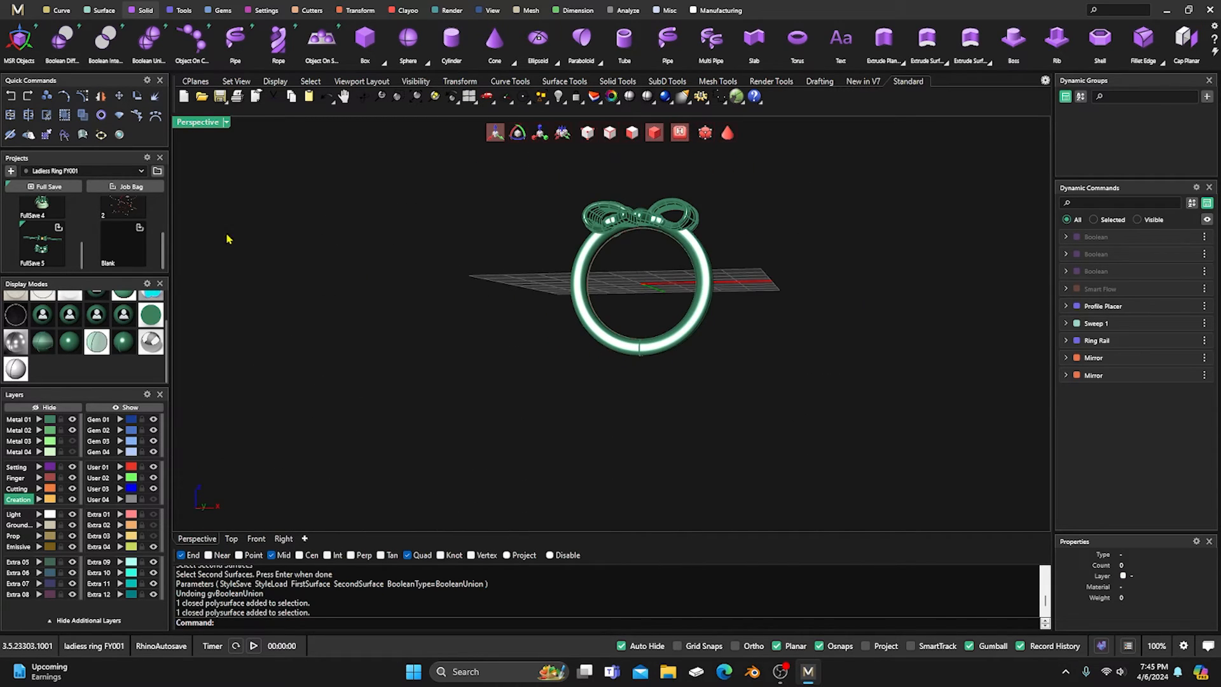
Move the bow down by 0.01 with the gumball in the Front view and accept breaking its history.
double_click(192, 127)
right_click_drag(338, 377, 344, 446)
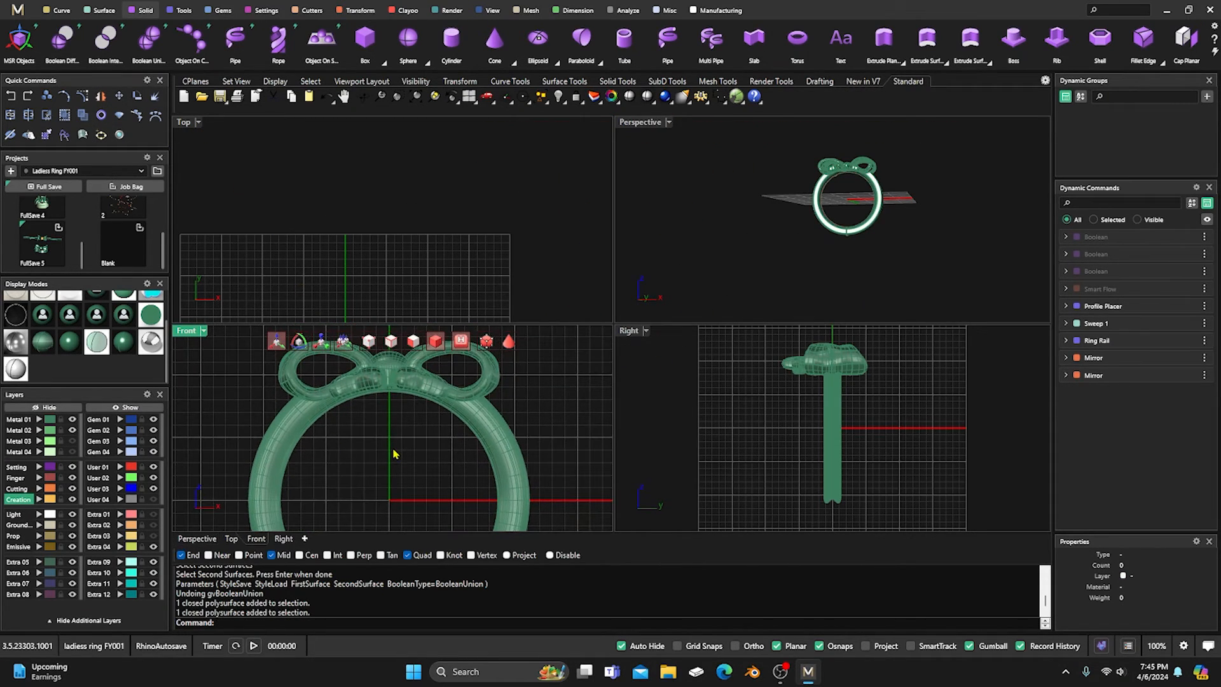
scroll(392, 449, "down", 2)
left_click(391, 384)
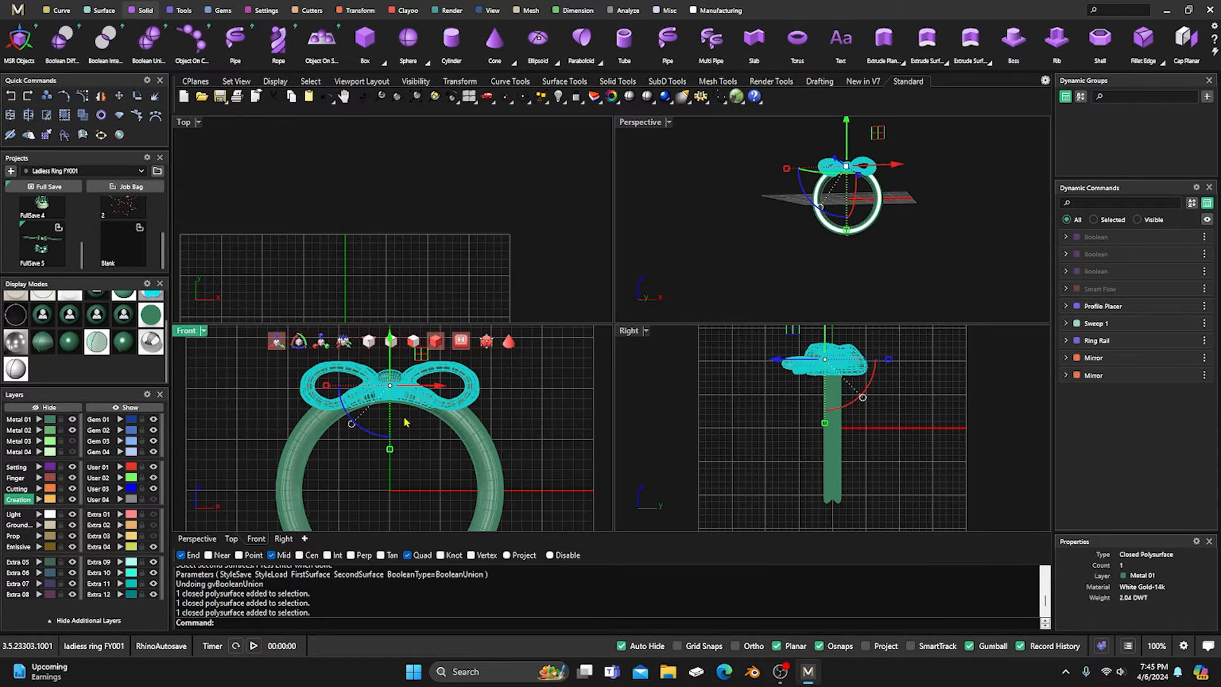
right_click_drag(393, 345, 381, 412)
left_click(381, 410)
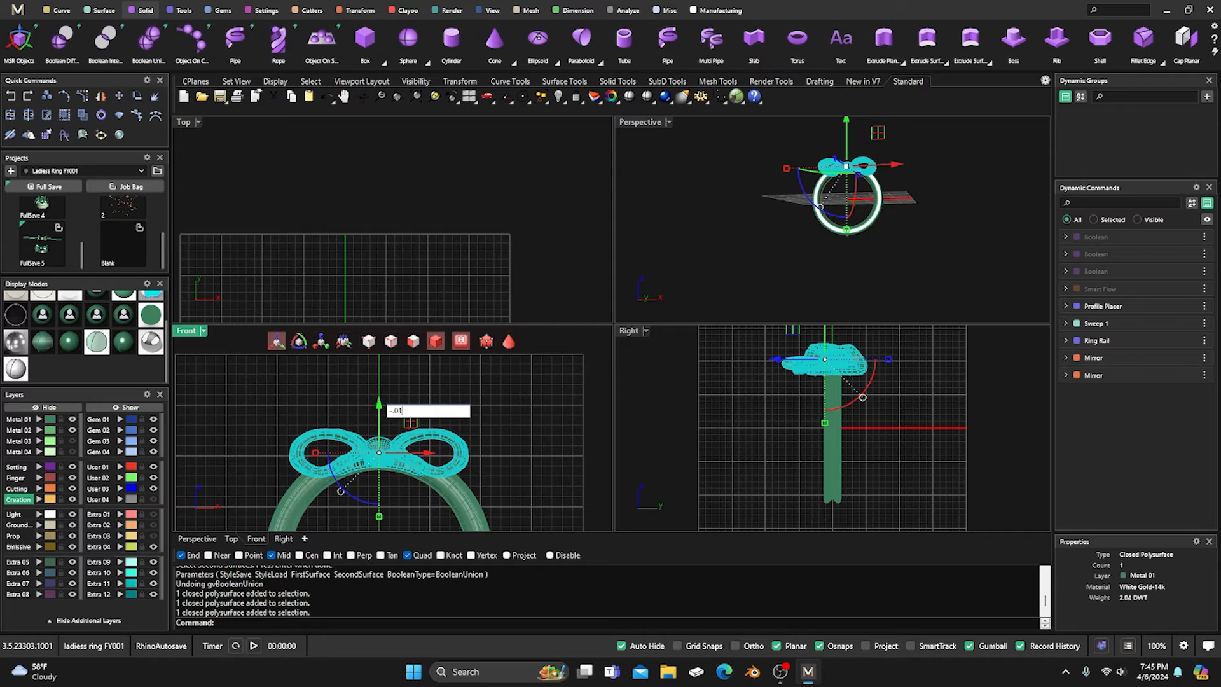
key("Return")
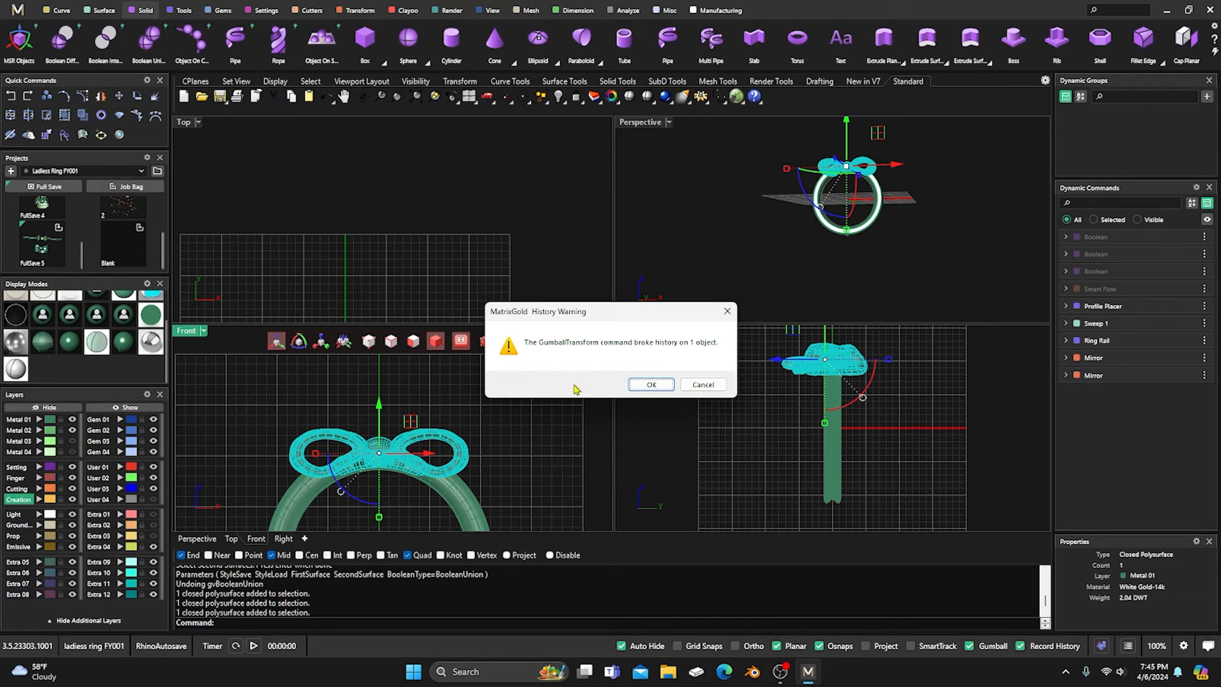
left_click(647, 386)
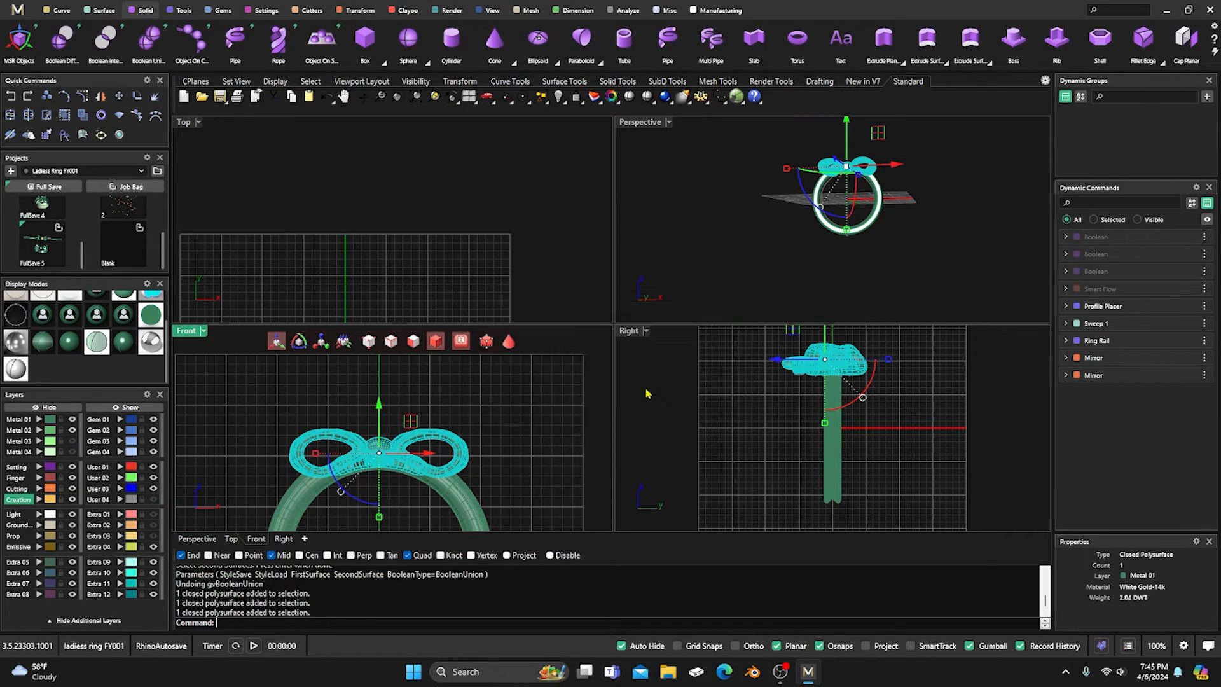
left_click(497, 418)
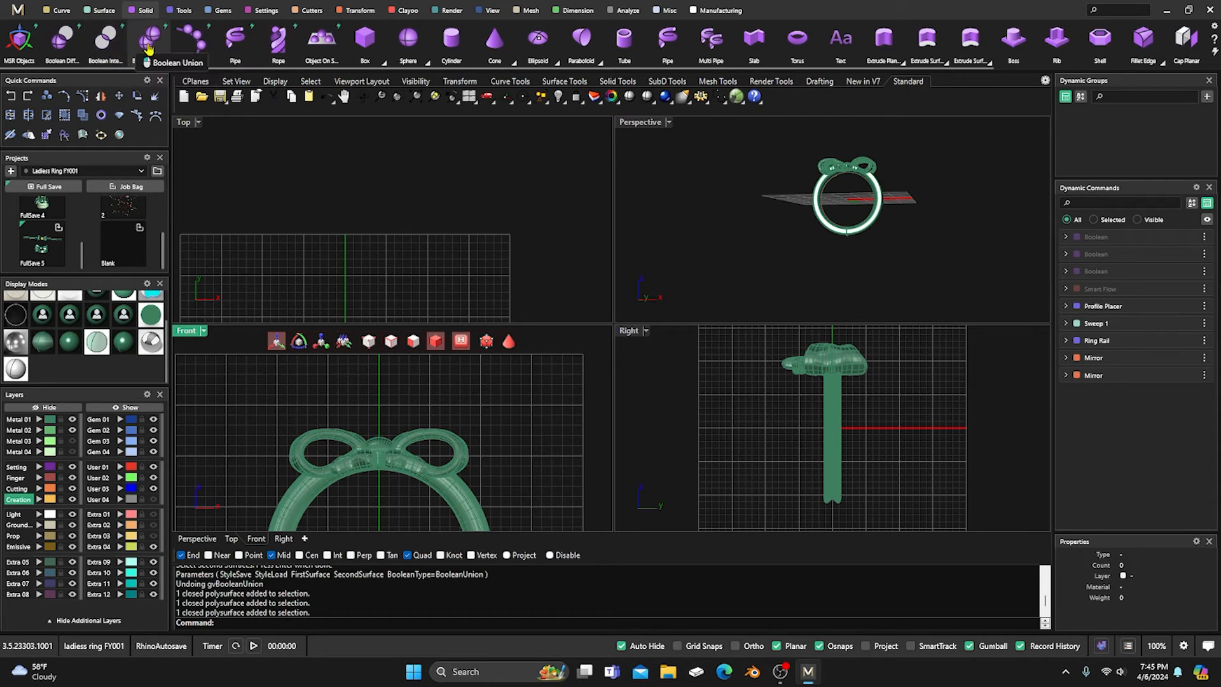
Unite the ring band with the bow using Boolean Union and examine the joined ring in Perspective.
left_click(148, 38)
left_click(304, 493)
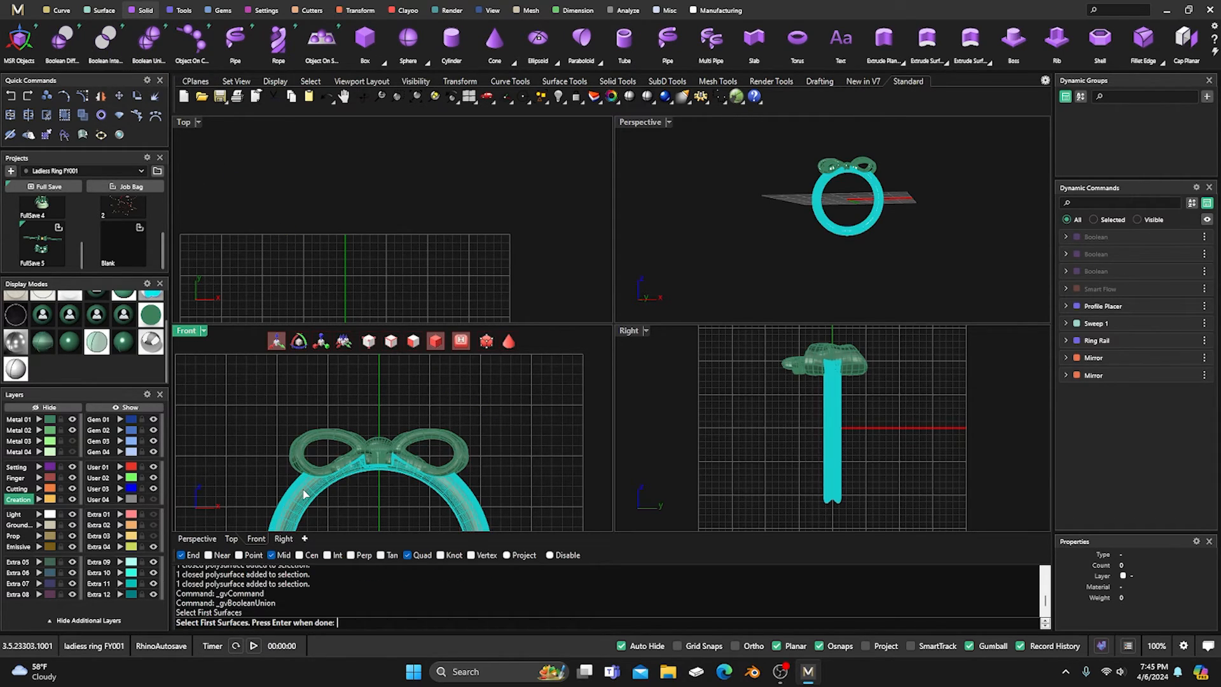
key("Return")
left_click(377, 446)
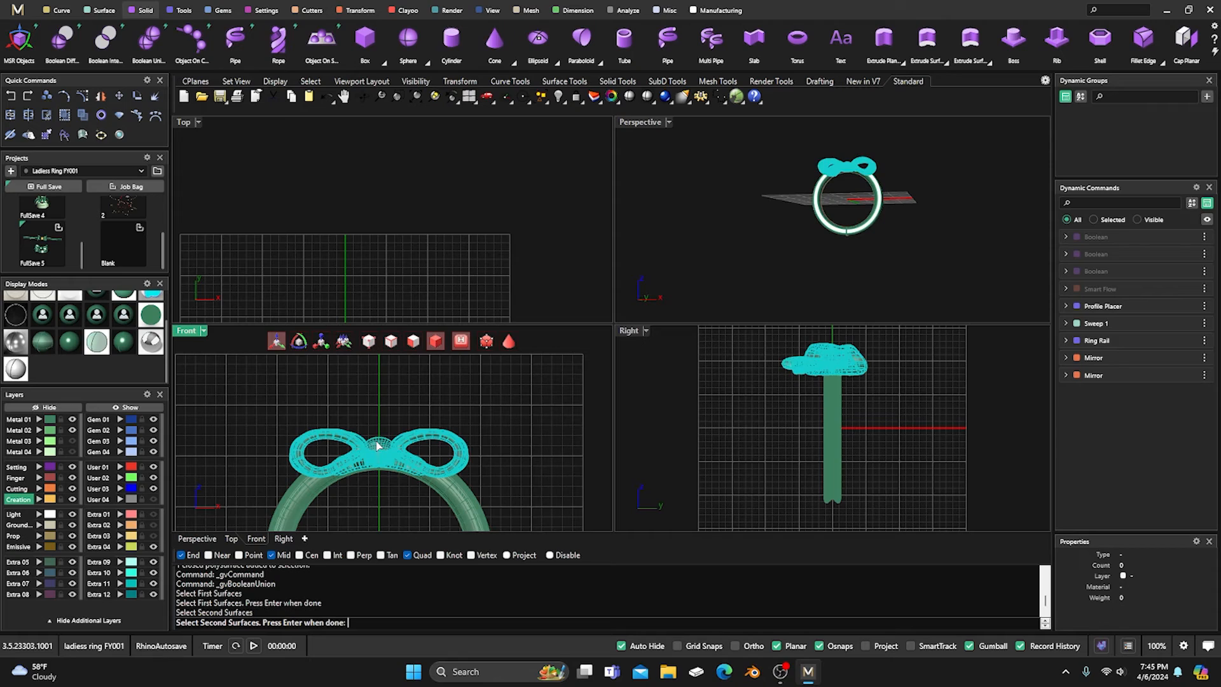
key("Return")
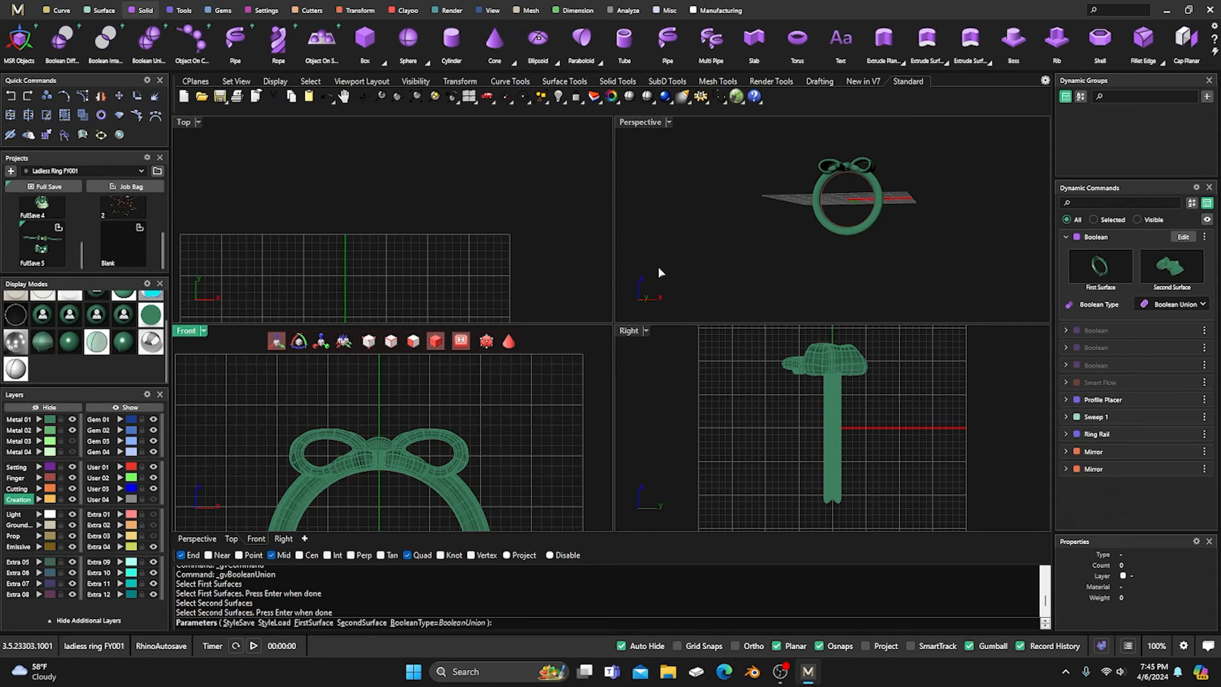
double_click(642, 126)
right_click_drag(615, 252, 628, 356)
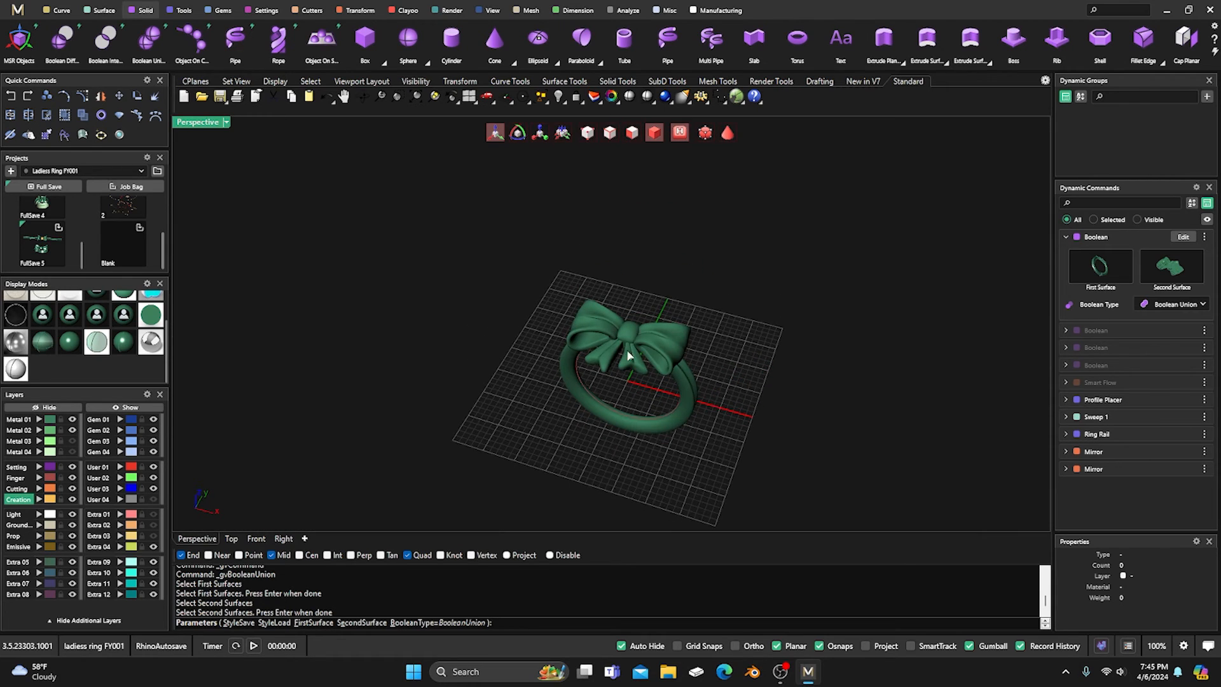
scroll(634, 365, "up", 4)
key("Return")
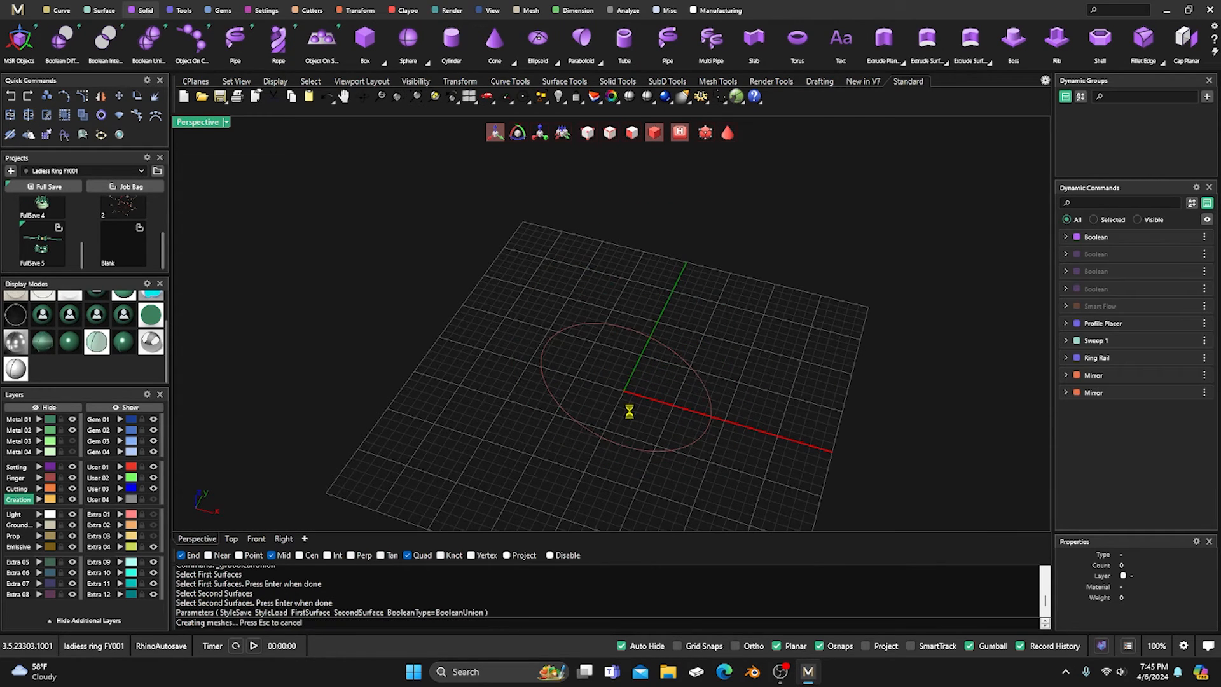
right_click_drag(625, 426, 648, 373)
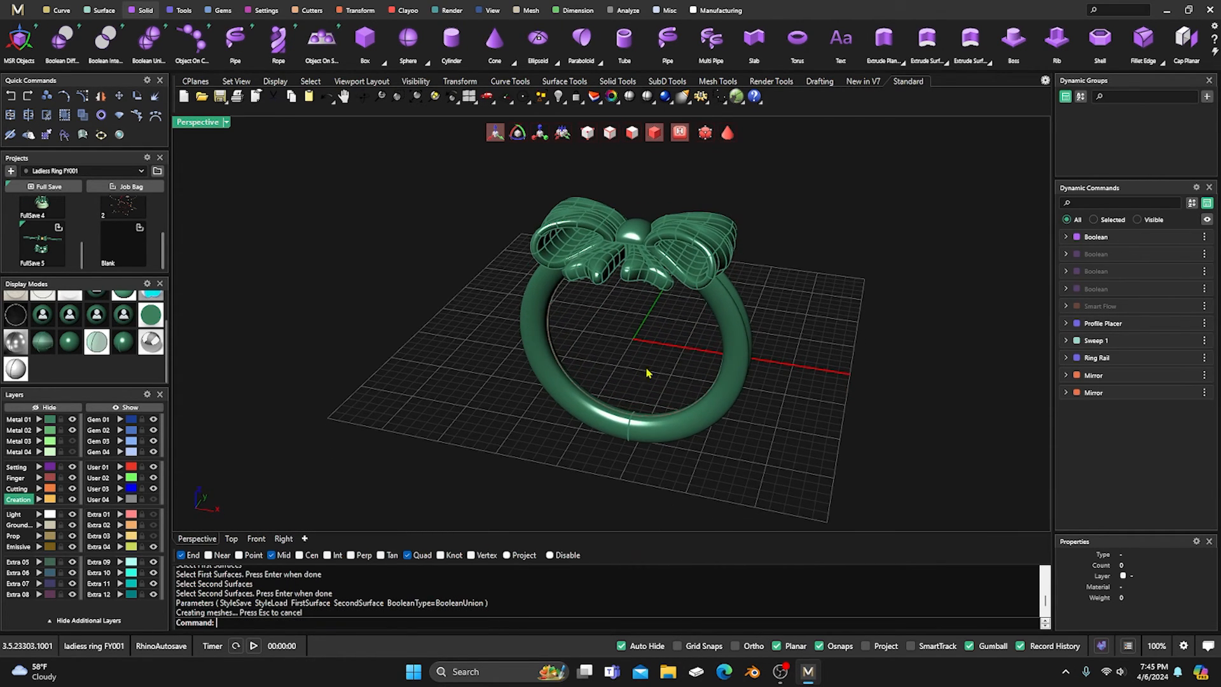
Move the original separate band to the Extra 04 layer and hide that layer.
left_click(726, 337)
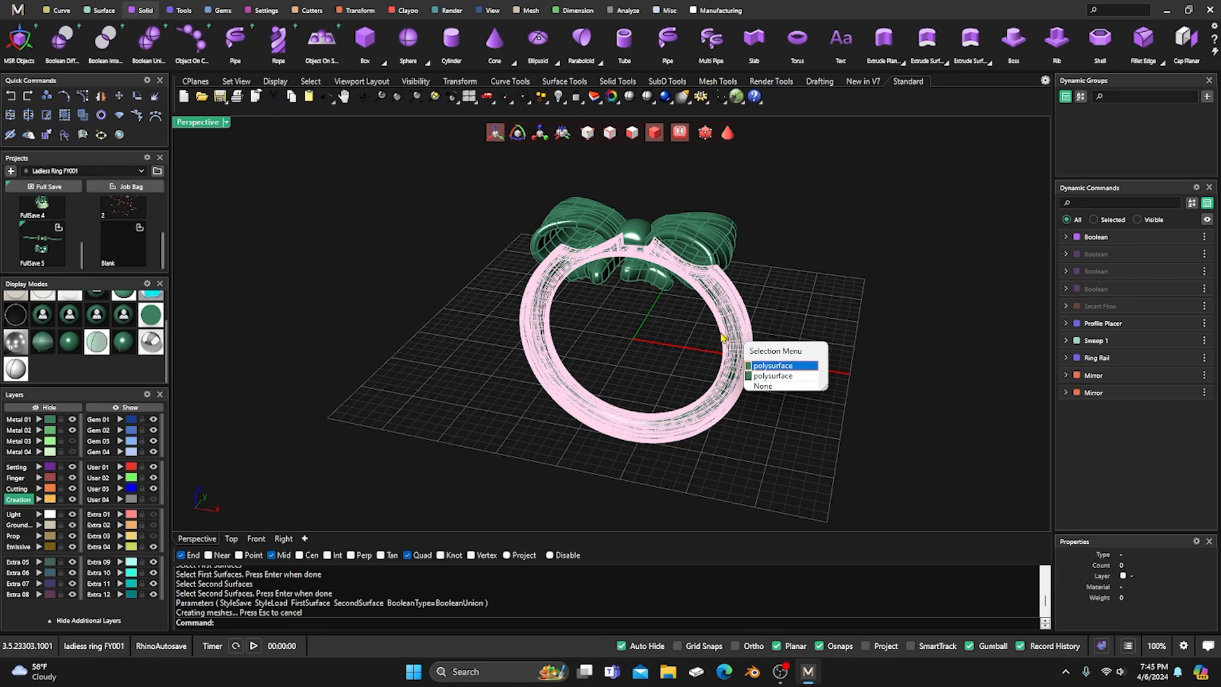
left_click(772, 365)
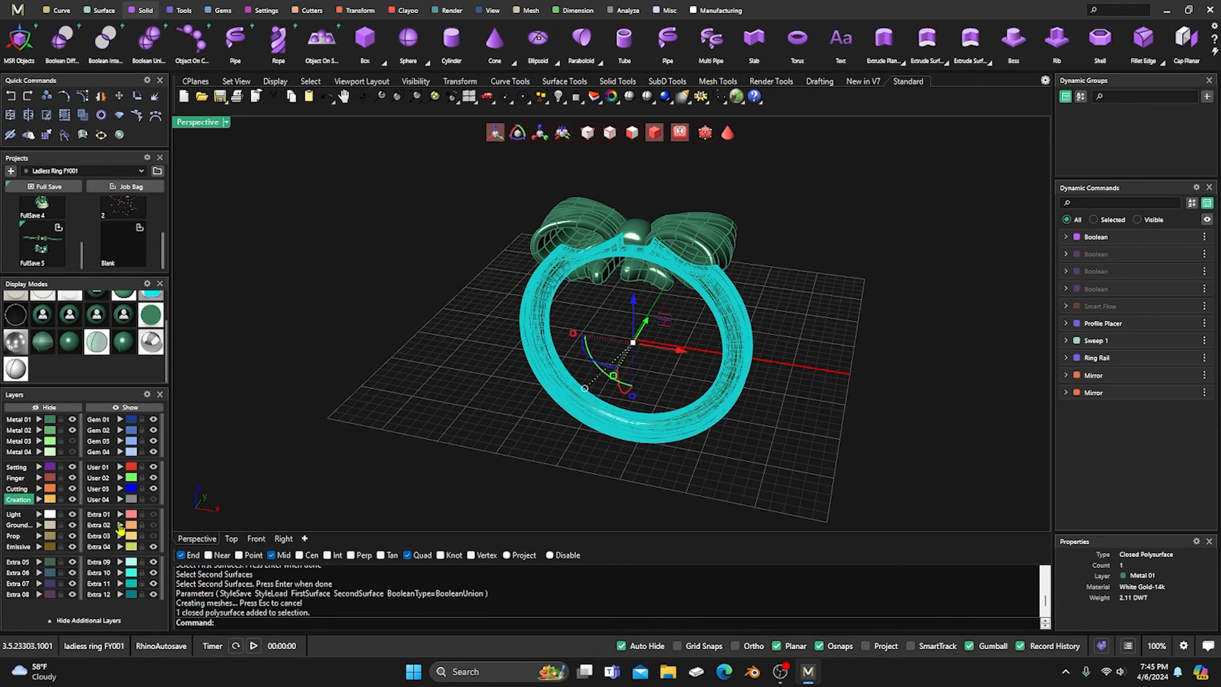
left_click(120, 546)
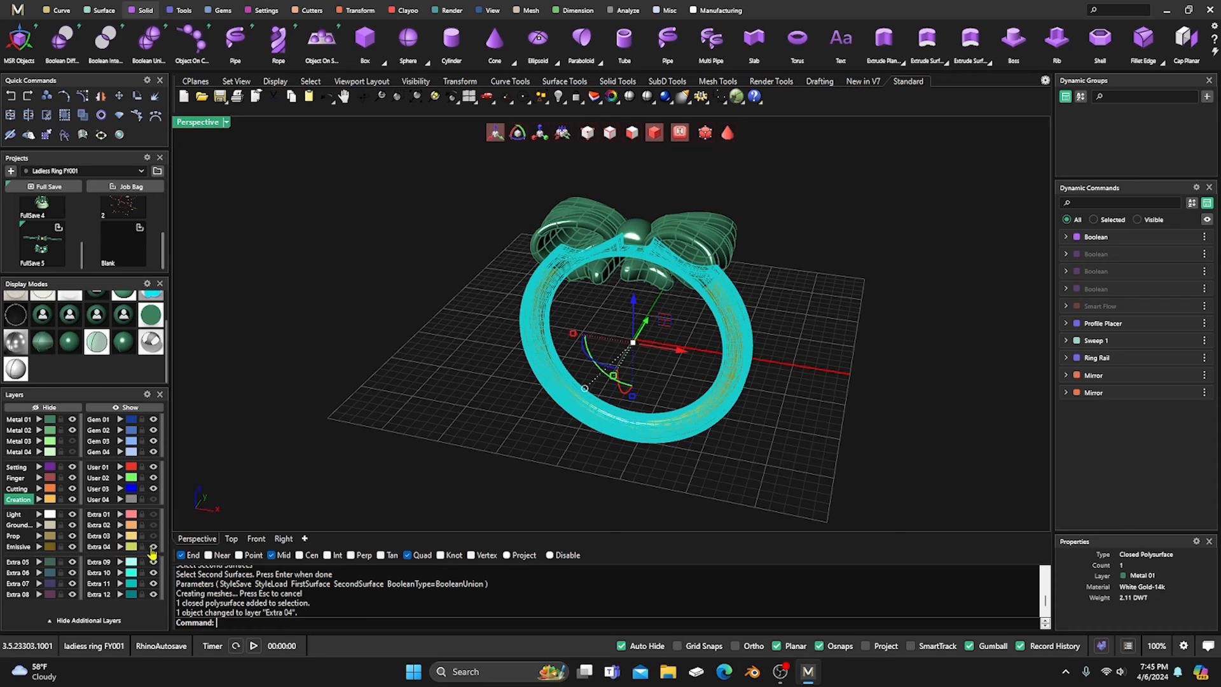
key("Escape")
Select the united ring to verify that the band and bow form a single closed polysurface.
left_click(540, 325)
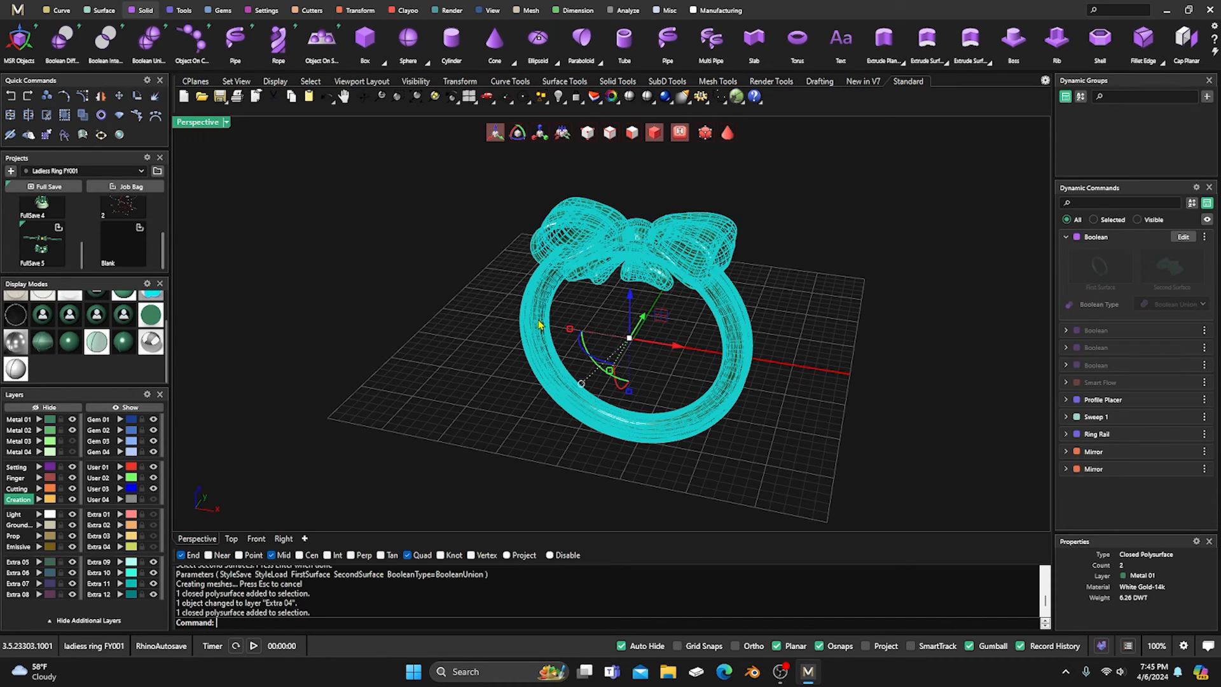
left_click(495, 407)
left_click(544, 345)
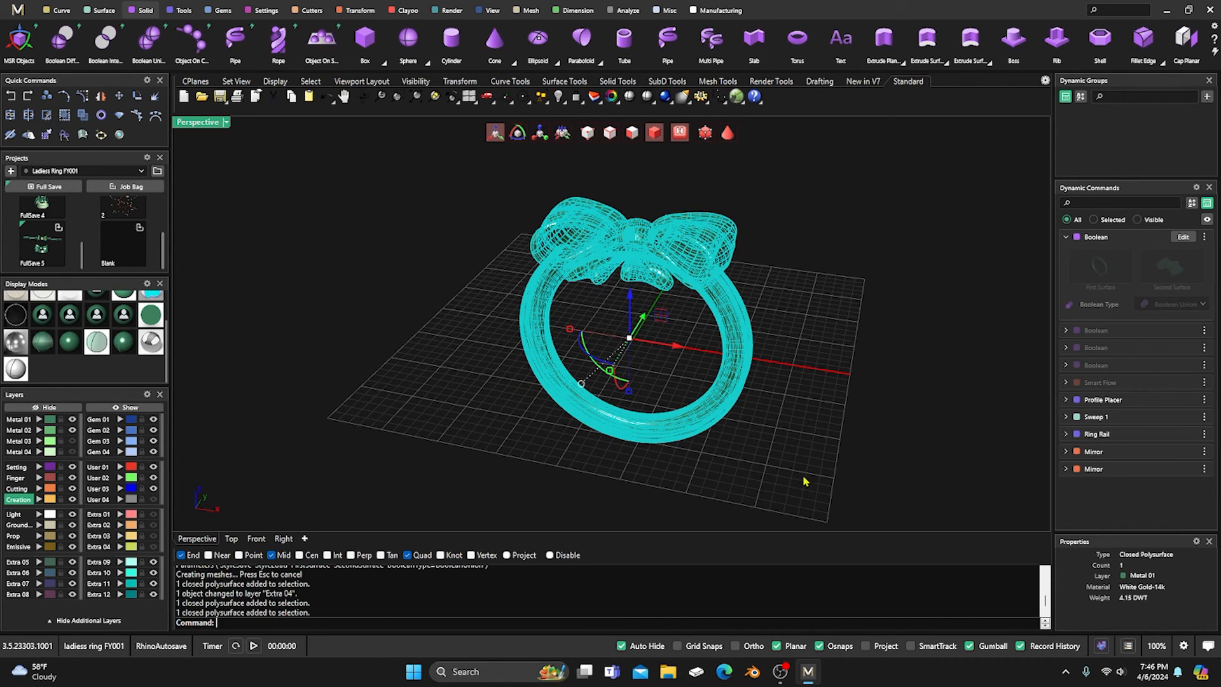
Deselect the united ring, display it in green shading without surface isocurves, and examine the bow and band from several angles.
right_click_drag(758, 482, 649, 461)
left_click(389, 412)
right_click_drag(411, 401, 286, 407)
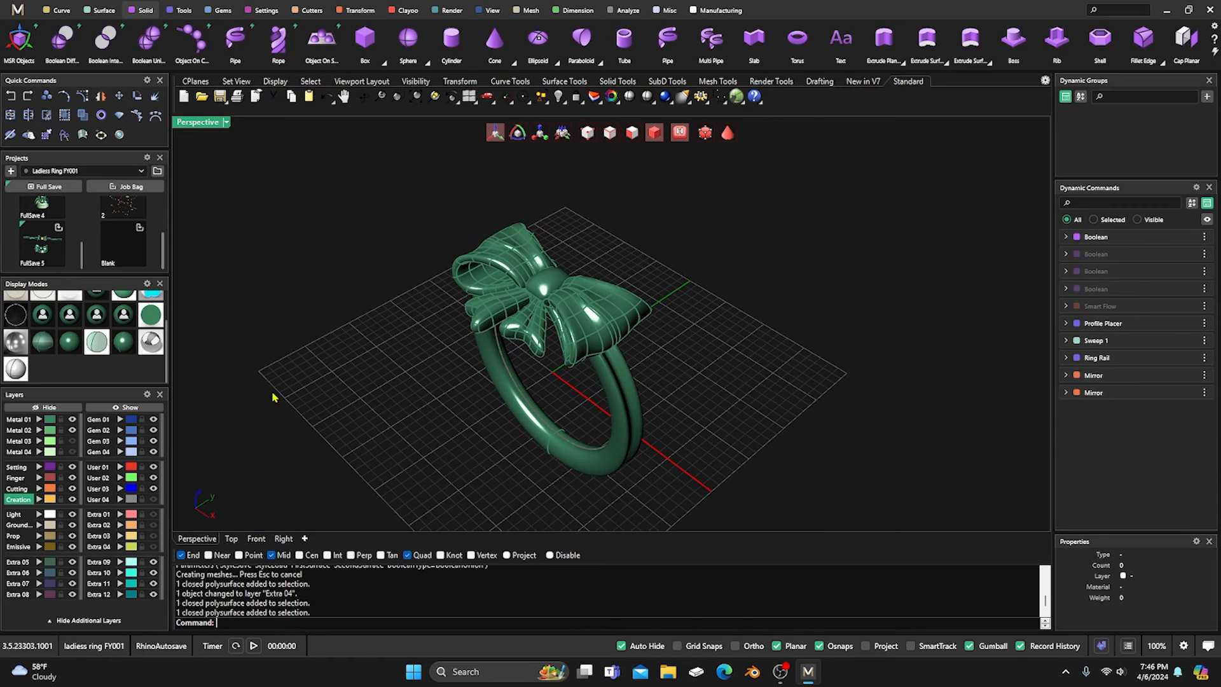
left_click(78, 342)
right_click_drag(321, 344, 541, 422)
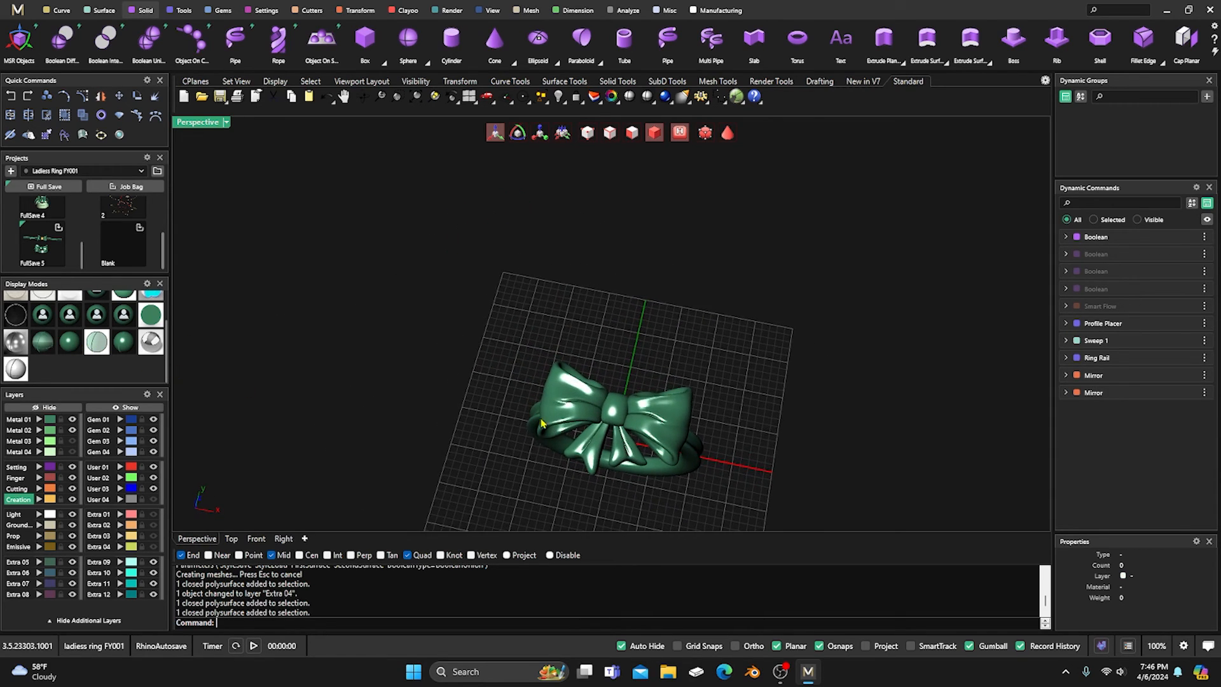
scroll(661, 470, "up", 5)
right_click_drag(659, 469, 518, 377)
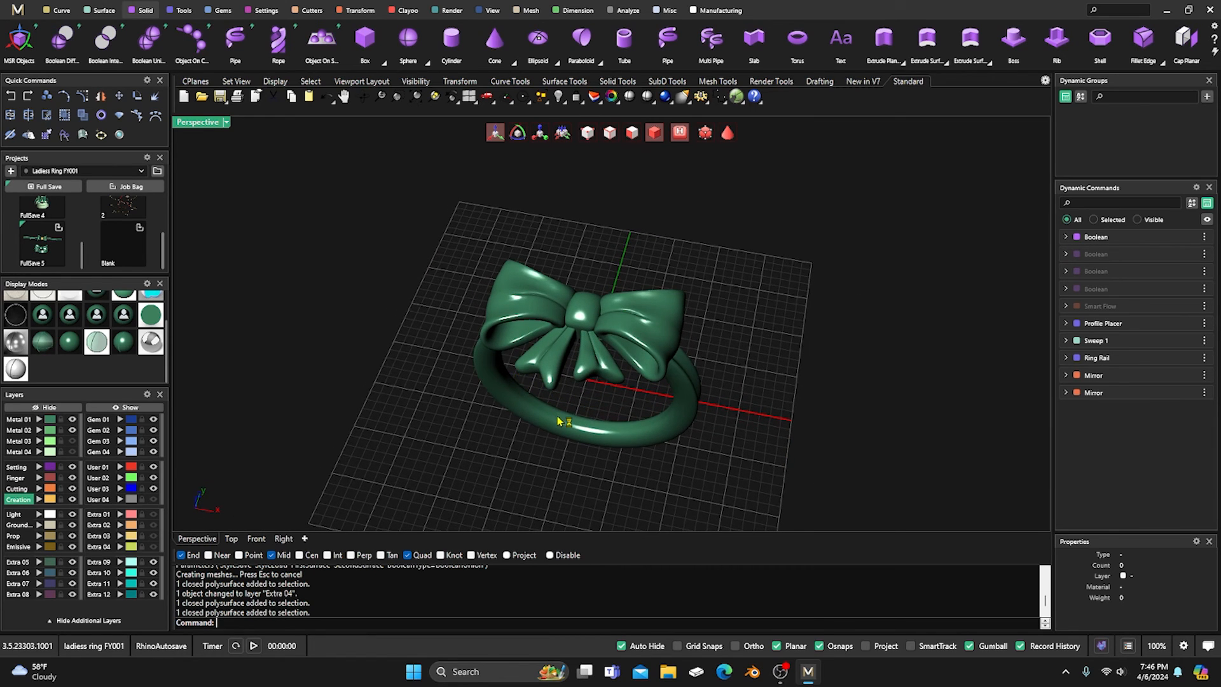
right_click_drag(562, 417, 547, 397)
scroll(557, 424, "down", 2)
scroll(585, 359, "up", 4)
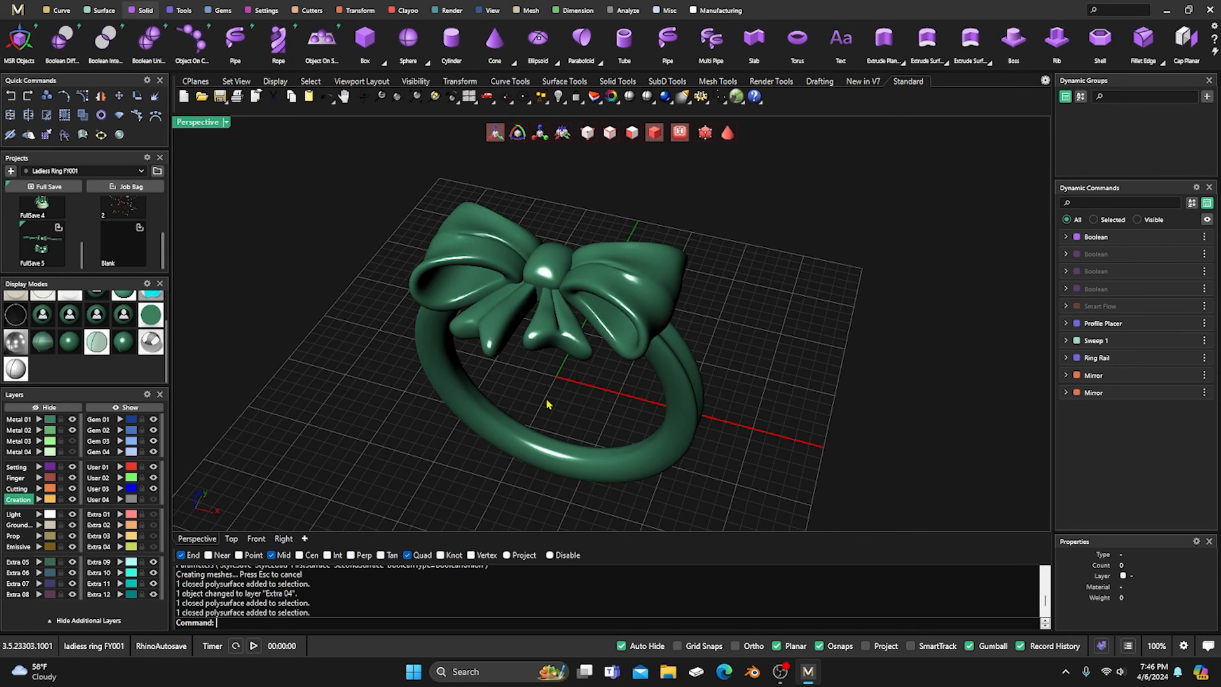
right_click_drag(545, 404, 554, 434)
scroll(548, 466, "up", 2)
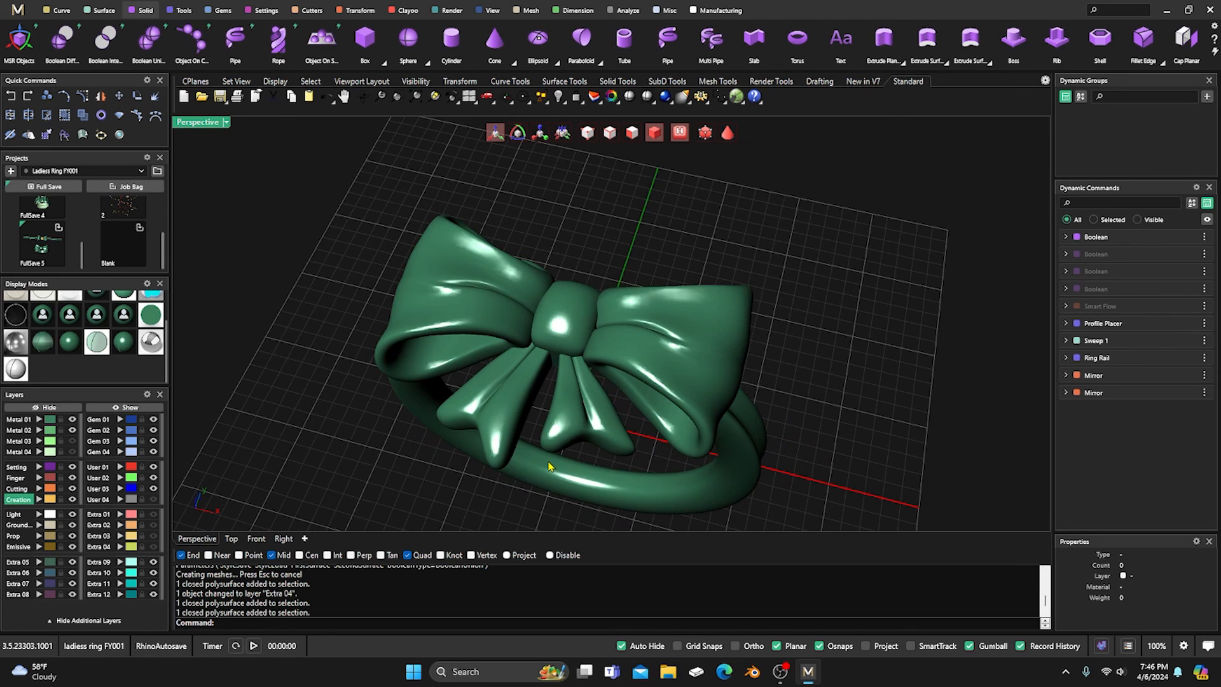
scroll(551, 371, "down", 3)
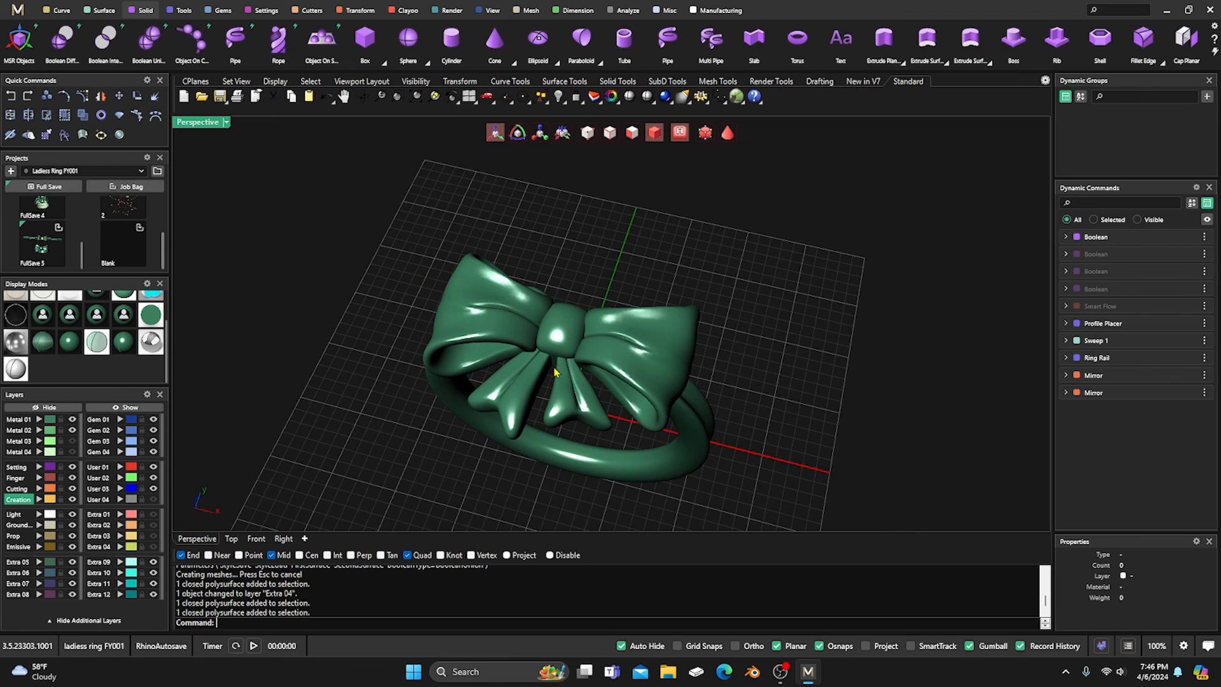
mouse_move(553, 369)
right_mouse_down()
mouse_move(550, 398)
mouse_move(548, 366)
right_mouse_up()
Display the ring in the reflective polished-metal rendered mode and inspect the bow and band up close.
left_click(159, 337)
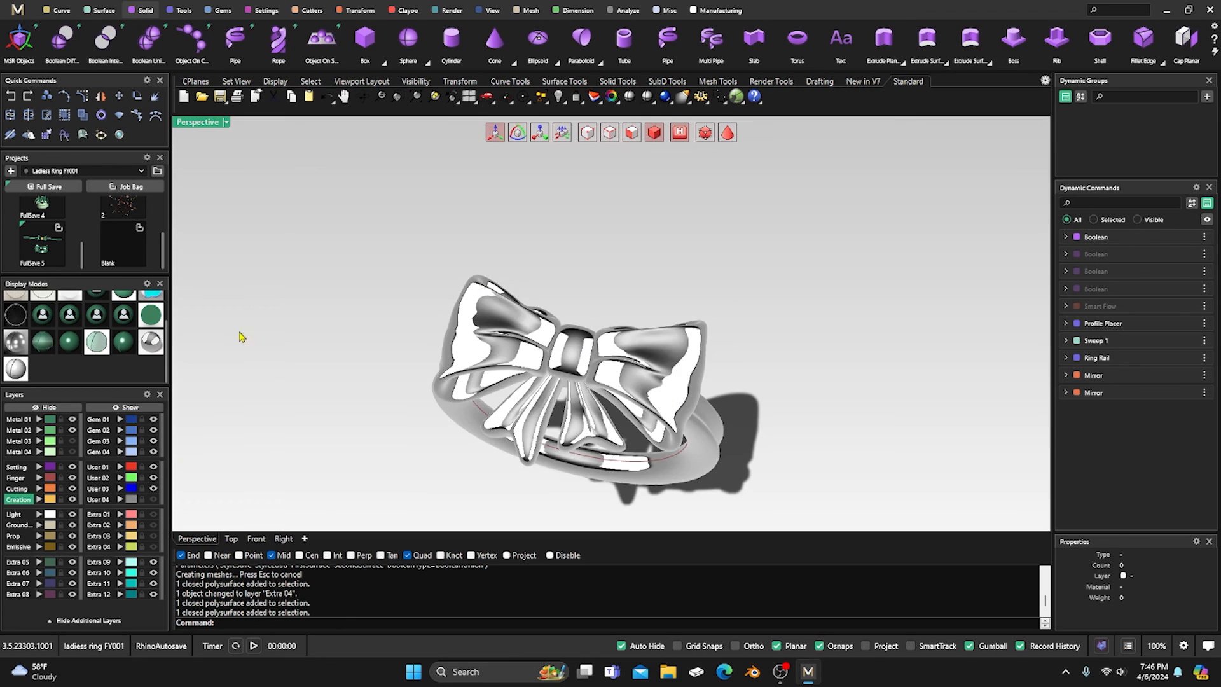
right_click_drag(463, 382, 541, 412)
scroll(541, 412, "up", 5)
scroll(541, 415, "up", 2)
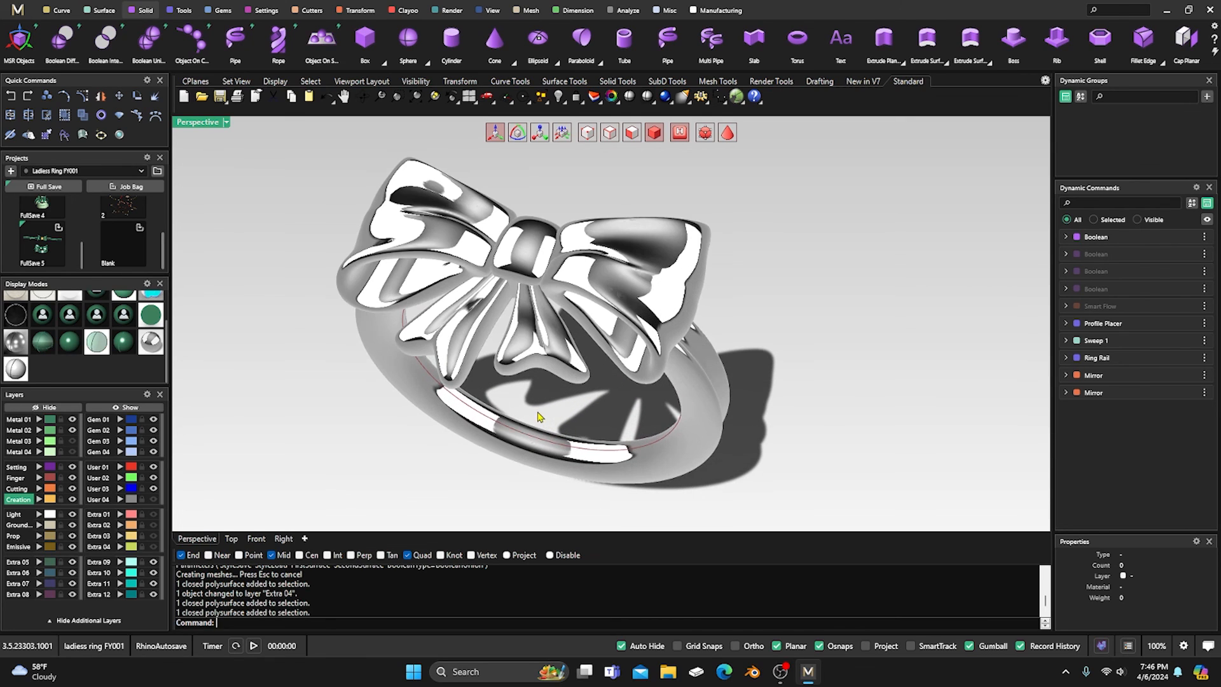